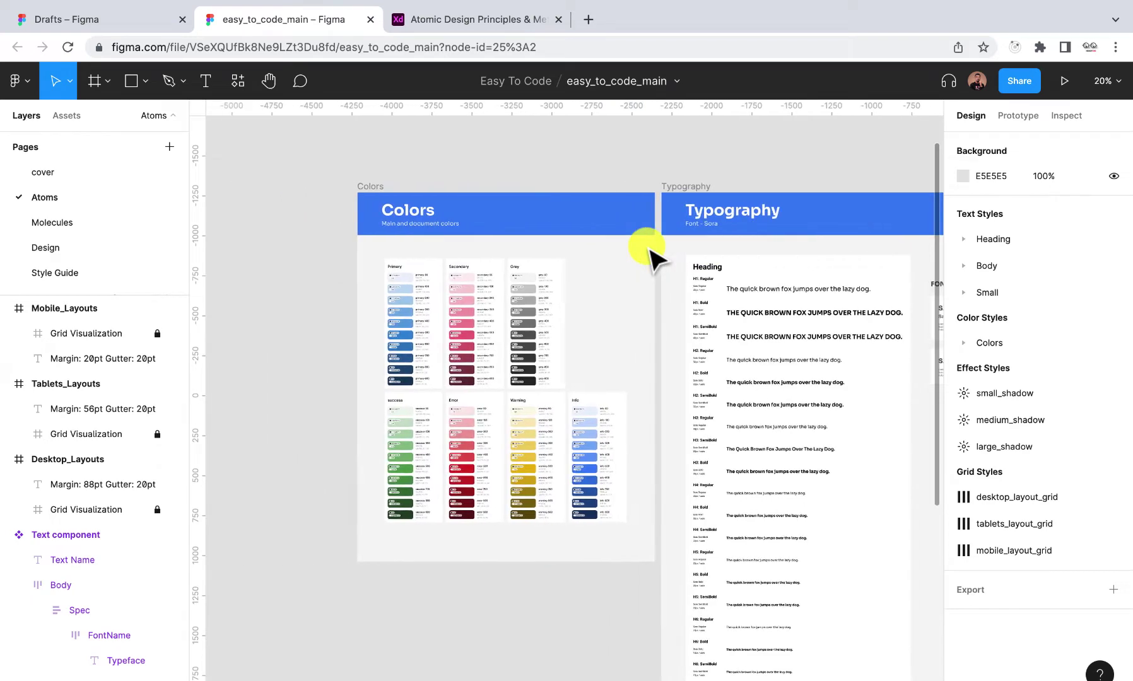
- Examine the Colors board's palettes on the Atoms page, and look across the Typography, Spacing and Icons boards
{"action": "scroll", "coordinate": [653, 254], "scroll_direction": "right", "scroll_amount": 2}
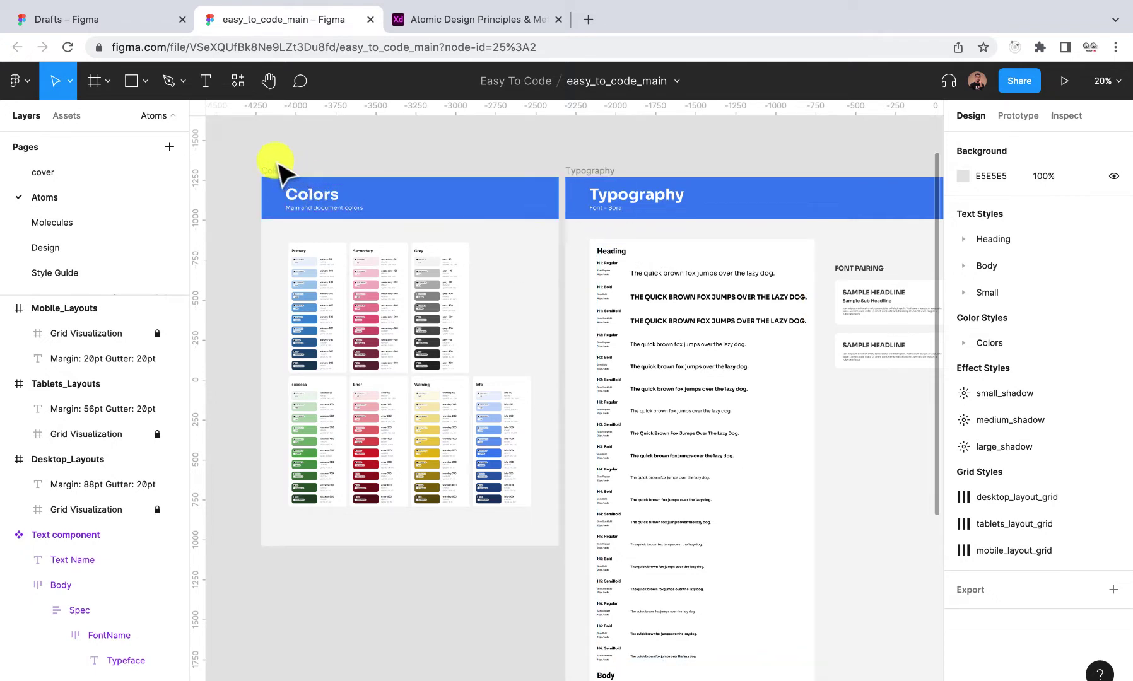
{"action": "scroll", "coordinate": [278, 167], "scroll_direction": "left", "scroll_amount": 3}
{"action": "scroll", "coordinate": [278, 167], "scroll_direction": "up", "scroll_amount": 2}
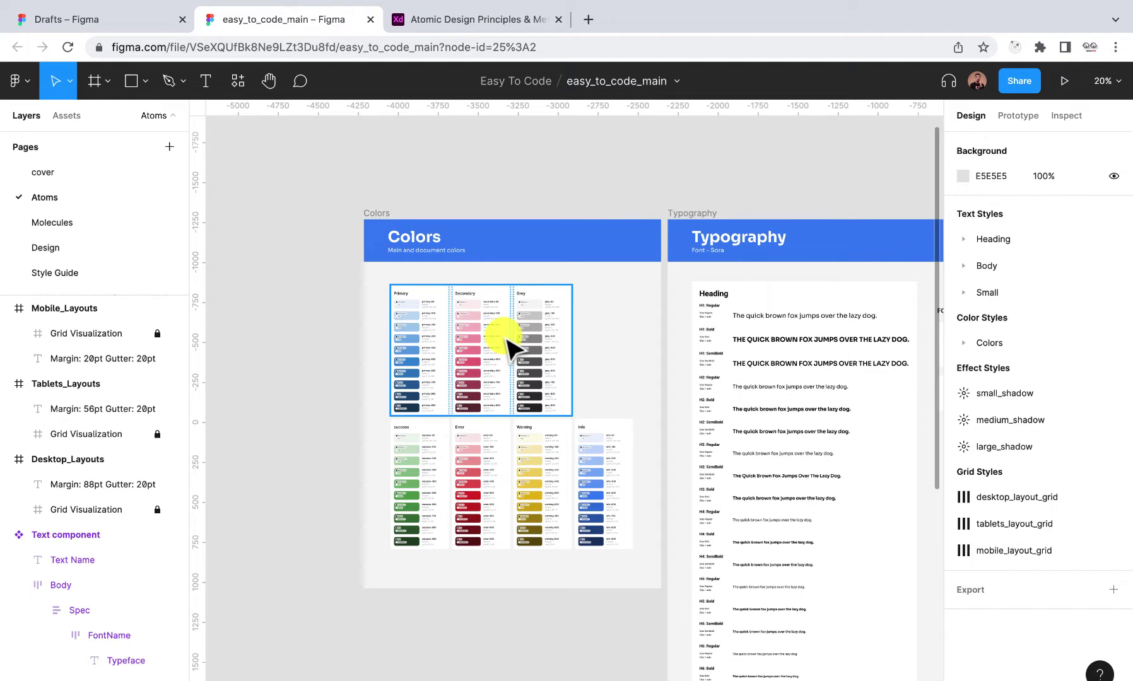
{"action": "scroll", "coordinate": [475, 288], "scroll_direction": "up", "scroll_amount": 5}
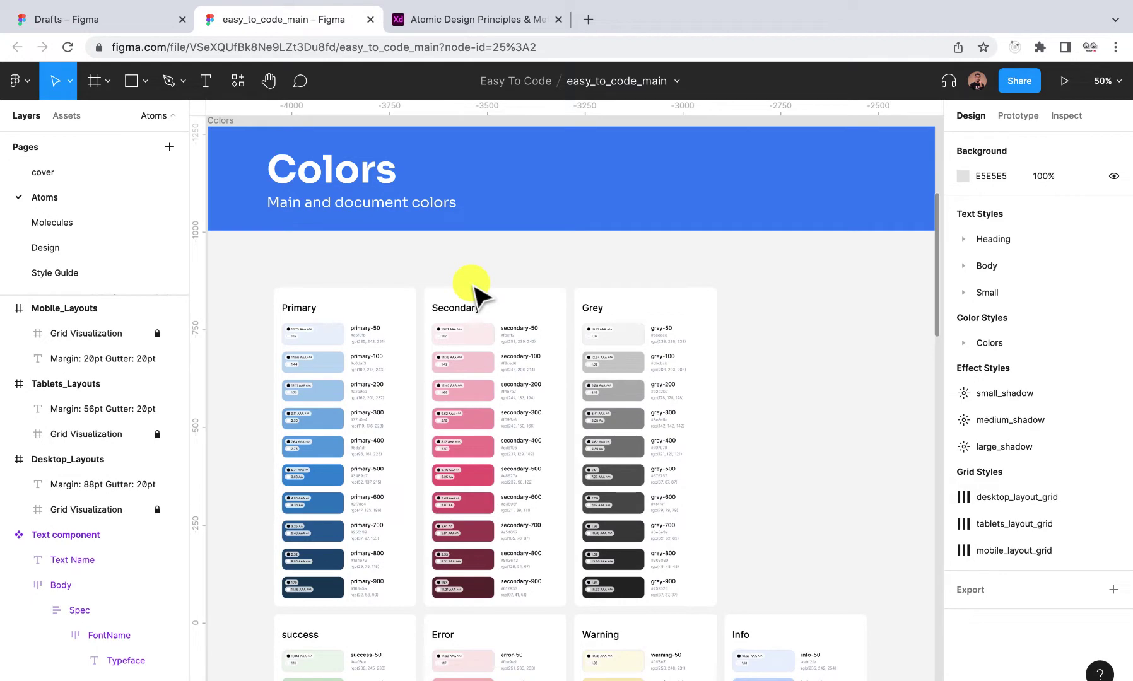
{"action": "scroll", "coordinate": [474, 288], "scroll_direction": "down", "scroll_amount": 5}
{"action": "scroll", "coordinate": [459, 328], "scroll_direction": "up", "scroll_amount": 4}
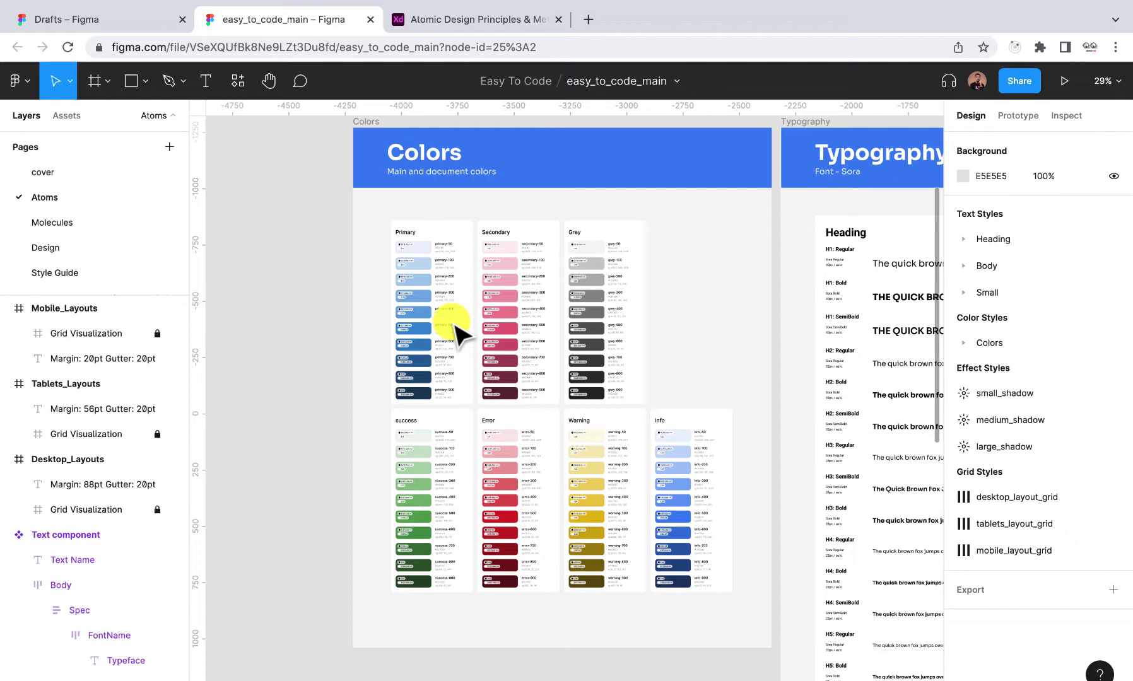
{"action": "scroll", "coordinate": [456, 331], "scroll_direction": "up", "scroll_amount": 3}
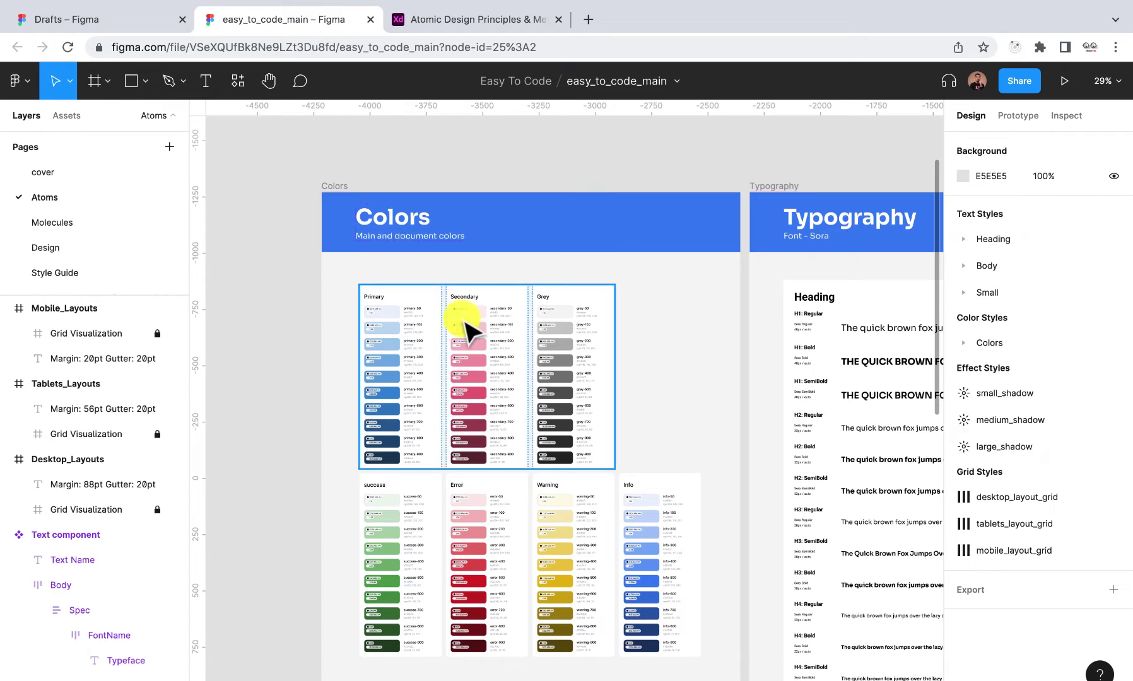
{"action": "scroll", "coordinate": [463, 324], "scroll_direction": "right", "scroll_amount": 10}
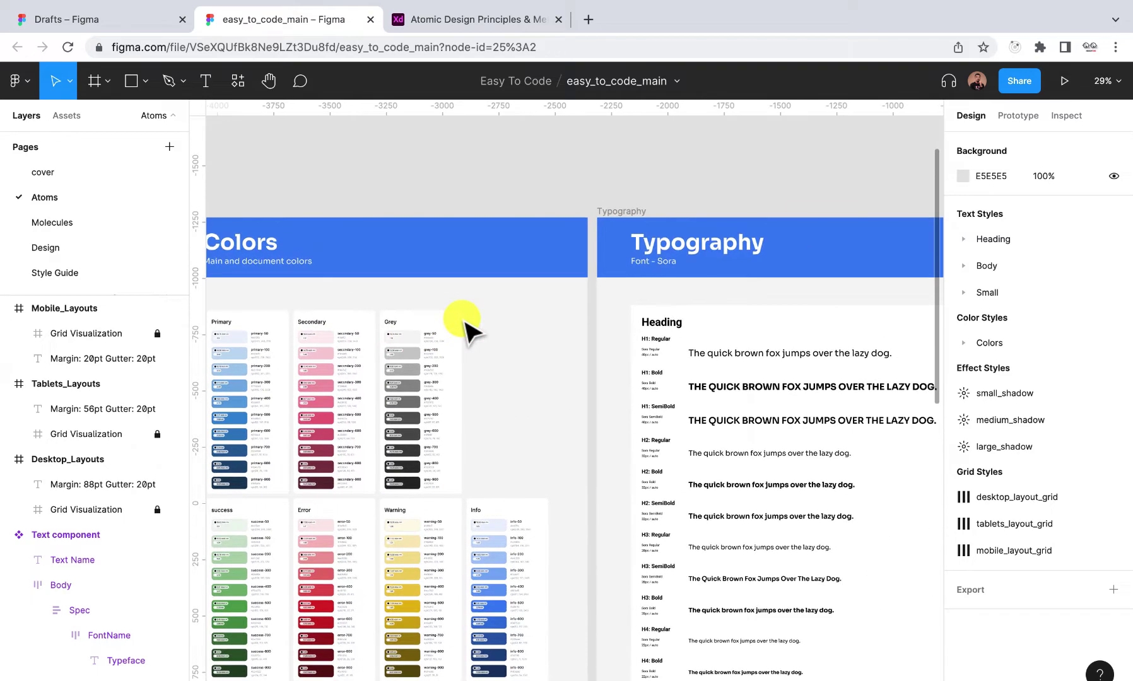
{"action": "scroll", "coordinate": [464, 325], "scroll_direction": "right", "scroll_amount": 20}
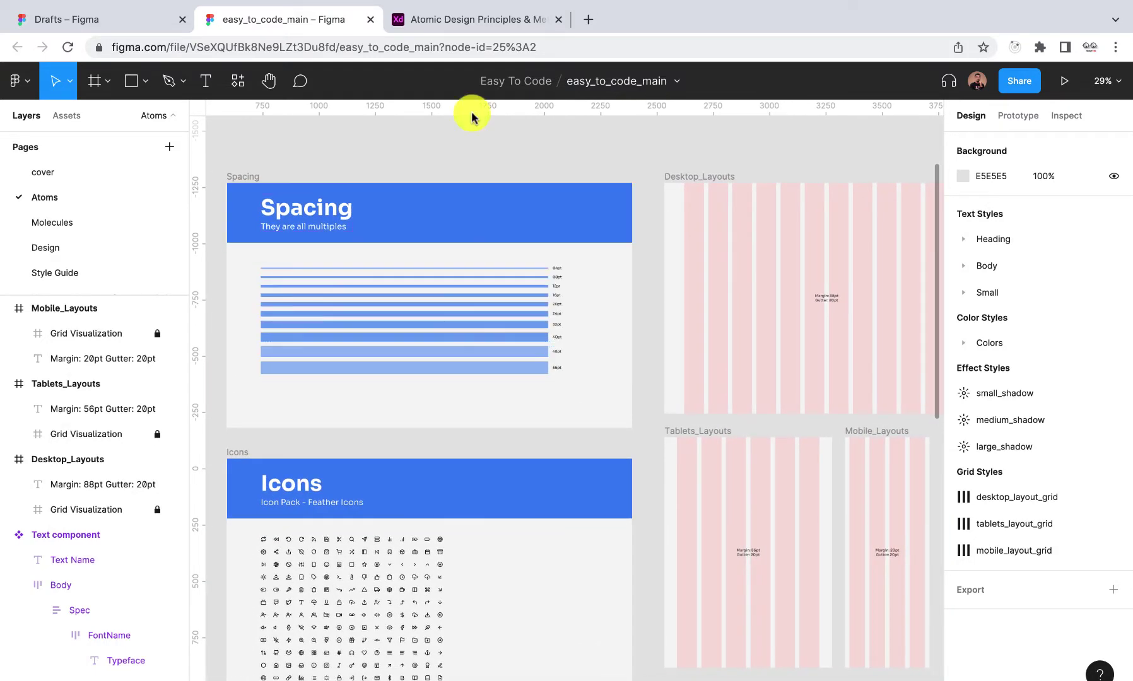
- Glance at the Atomic Design Principles article in Chrome, and inspect the Desktop_Layouts grid back in the easy_to_code_main Figma file
{"action": "left_click", "coordinate": [474, 20]}
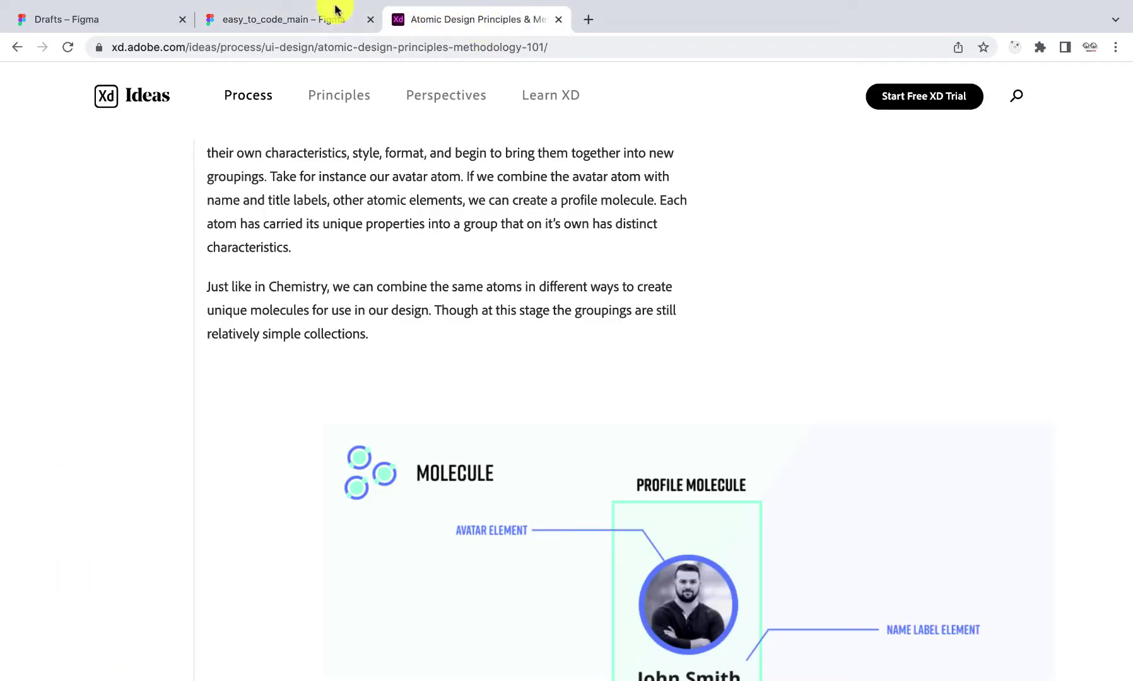
{"action": "left_click", "coordinate": [320, 20]}
{"action": "scroll", "coordinate": [551, 322], "scroll_direction": "right", "scroll_amount": 5}
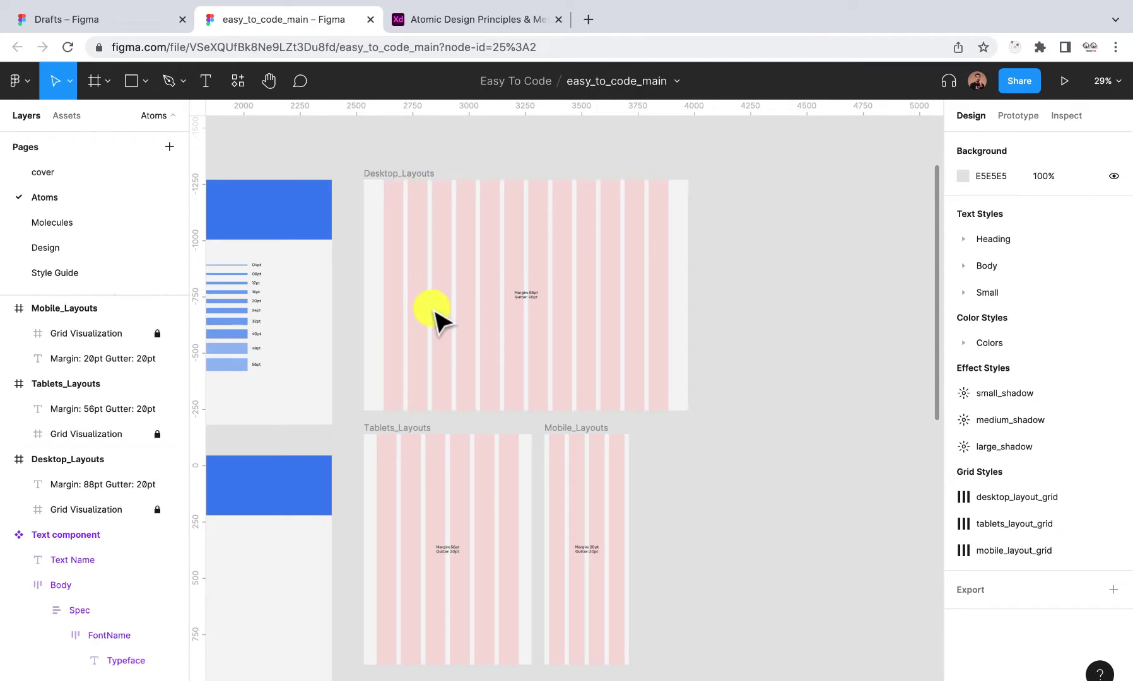
{"action": "scroll", "coordinate": [477, 264], "scroll_direction": "up", "scroll_amount": 5}
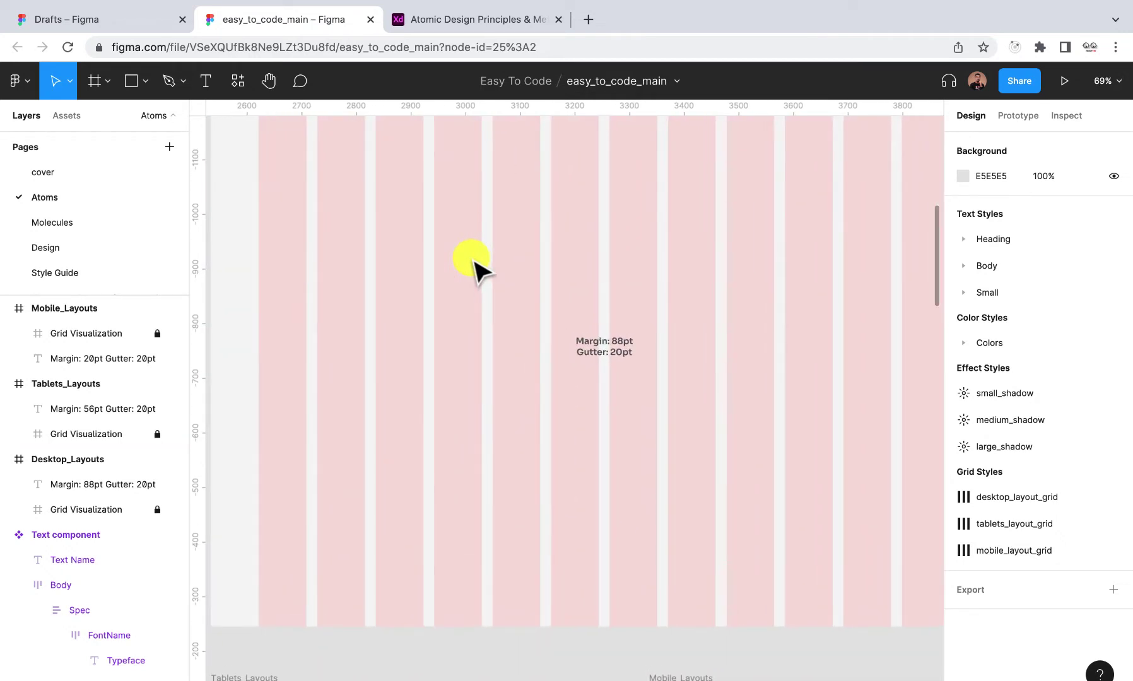
{"action": "scroll", "coordinate": [633, 387], "scroll_direction": "up", "scroll_amount": 5}
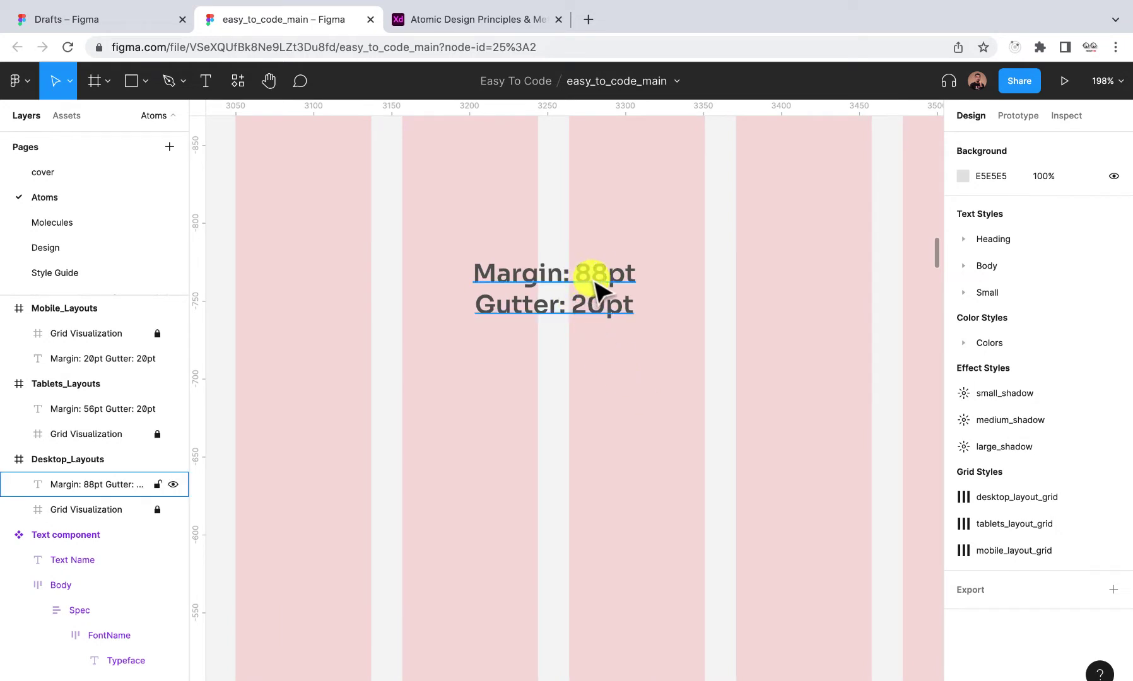
{"action": "scroll", "coordinate": [605, 313], "scroll_direction": "down", "scroll_amount": 5}
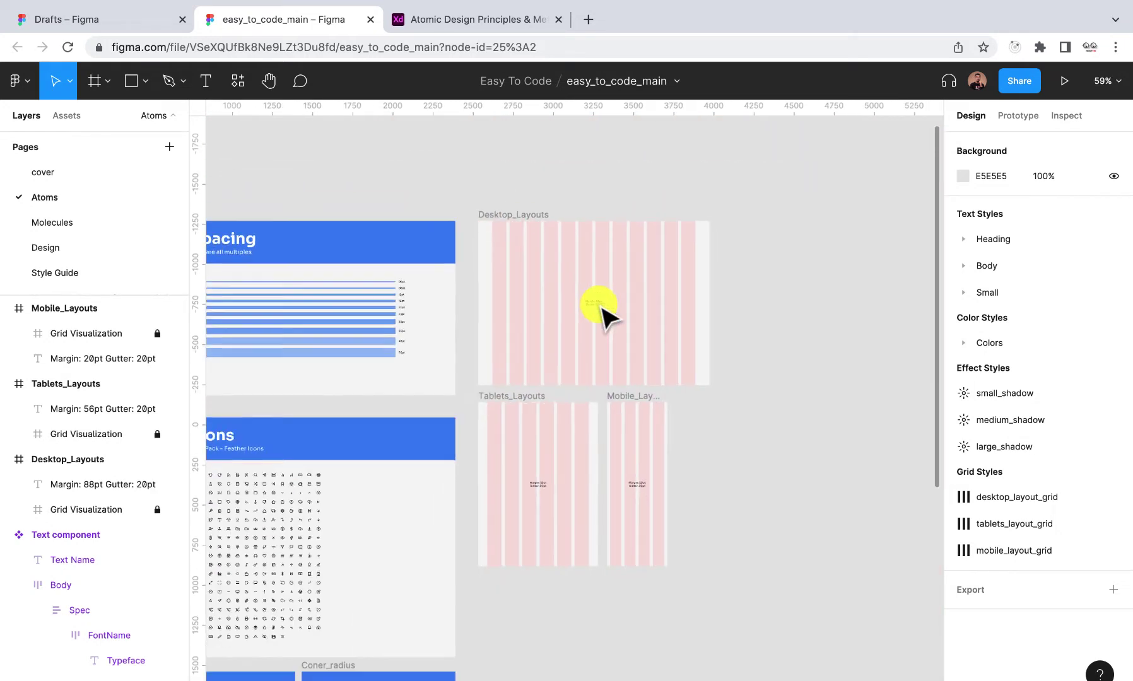
- Examine the spacing scale on the Spacing board, from the 04pt bar to the 56pt bar
{"action": "scroll", "coordinate": [379, 320], "scroll_direction": "up", "scroll_amount": 5}
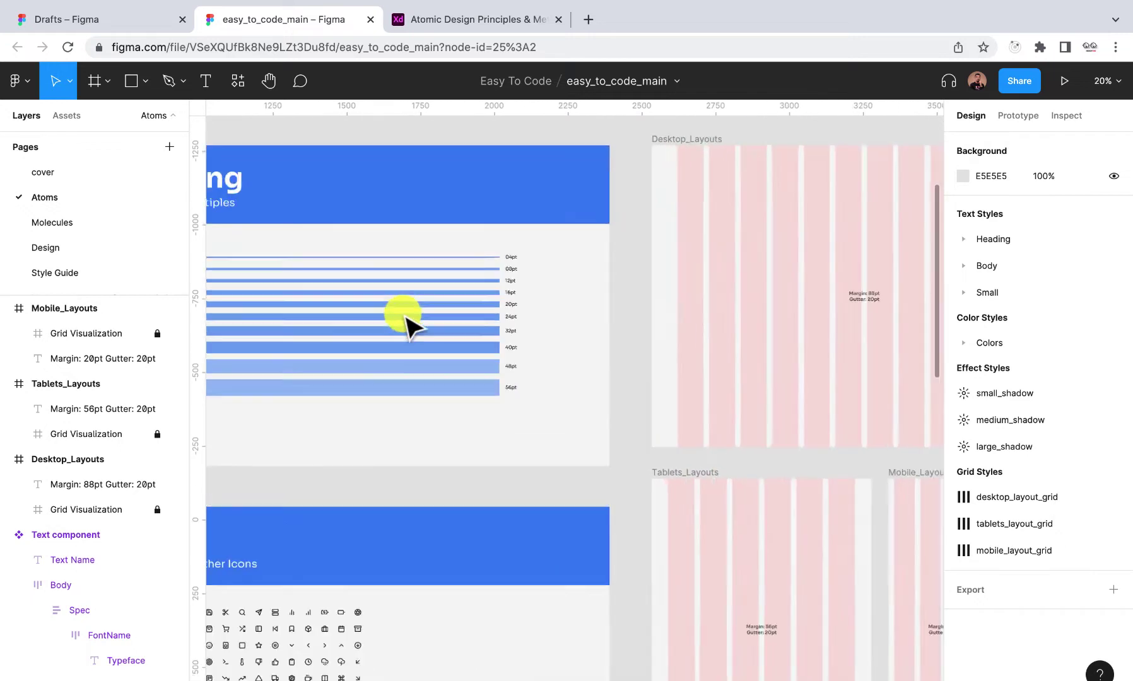
{"action": "scroll", "coordinate": [406, 323], "scroll_direction": "up", "scroll_amount": 5}
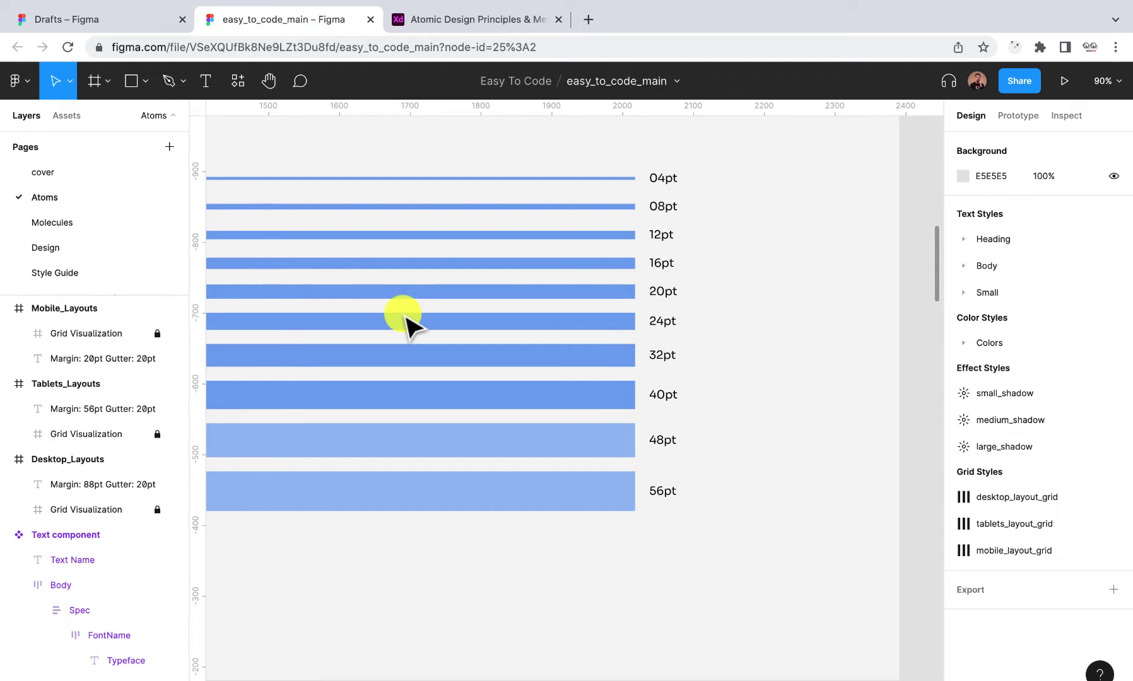
{"action": "scroll", "coordinate": [407, 322], "scroll_direction": "down", "scroll_amount": 5}
{"action": "scroll", "coordinate": [476, 281], "scroll_direction": "up", "scroll_amount": 4}
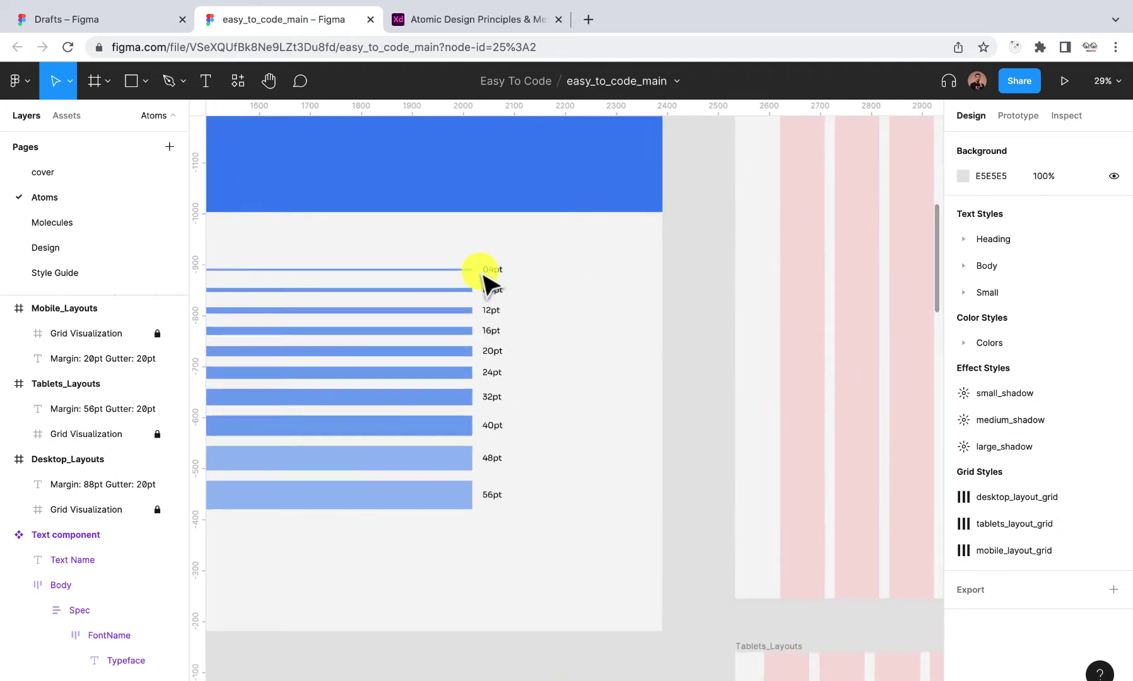
{"action": "scroll", "coordinate": [495, 284], "scroll_direction": "up", "scroll_amount": 5}
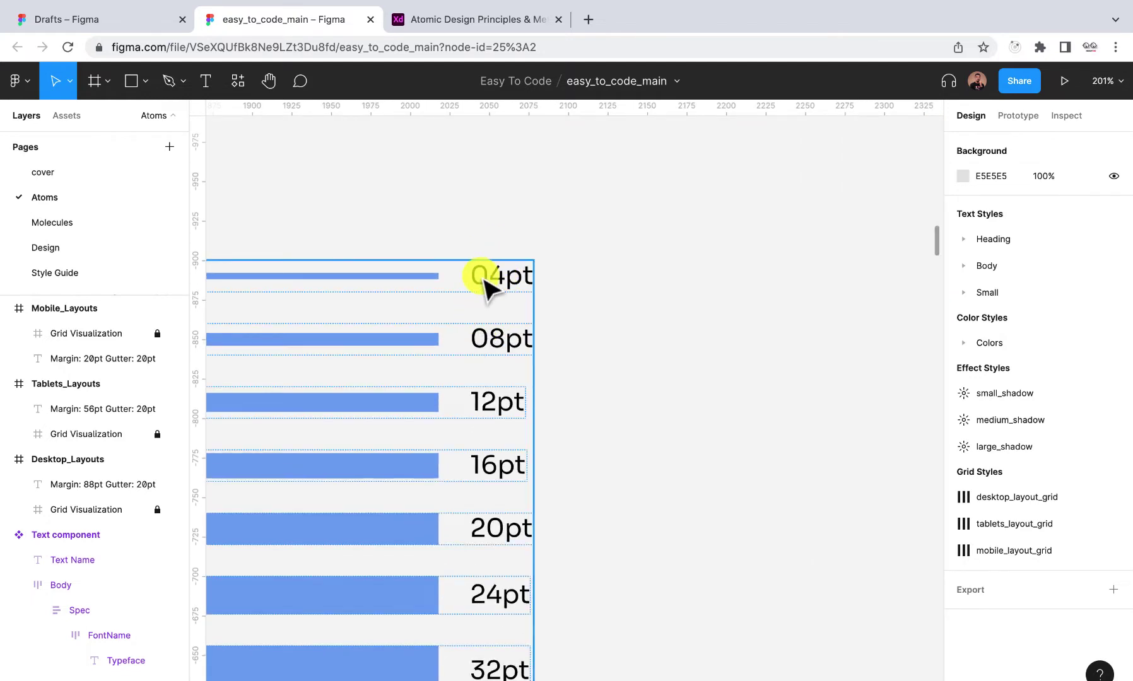
{"action": "scroll", "coordinate": [488, 450], "scroll_direction": "down", "scroll_amount": 5}
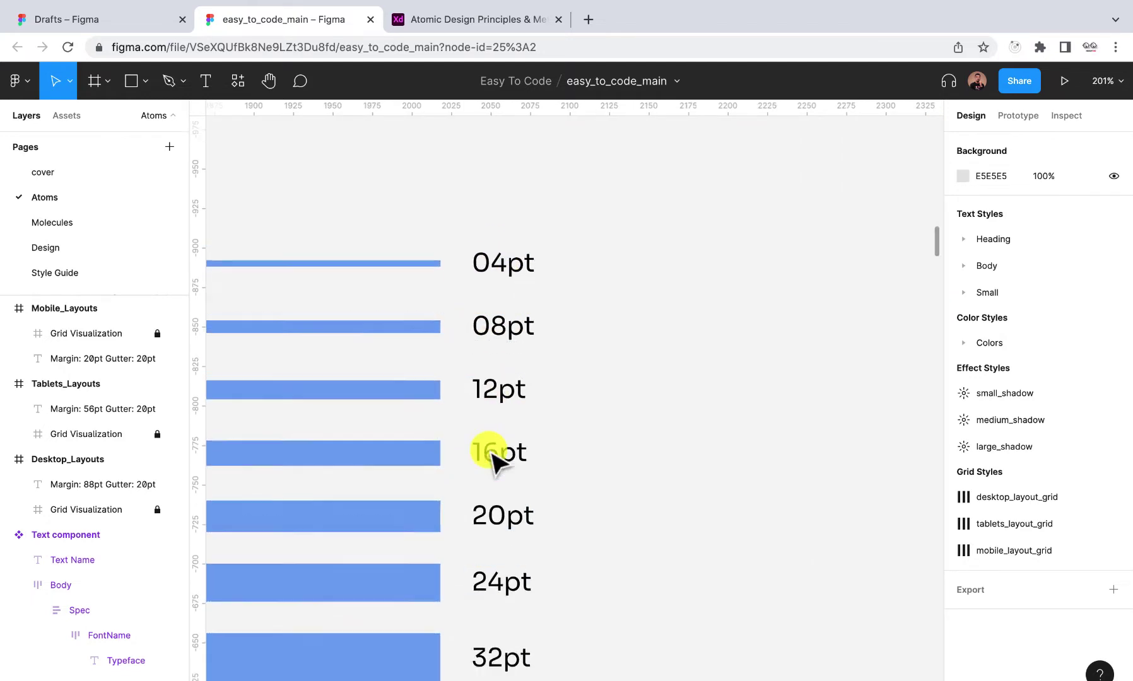
{"action": "scroll", "coordinate": [496, 459], "scroll_direction": "down", "scroll_amount": 3}
{"action": "scroll", "coordinate": [495, 459], "scroll_direction": "down", "scroll_amount": 10}
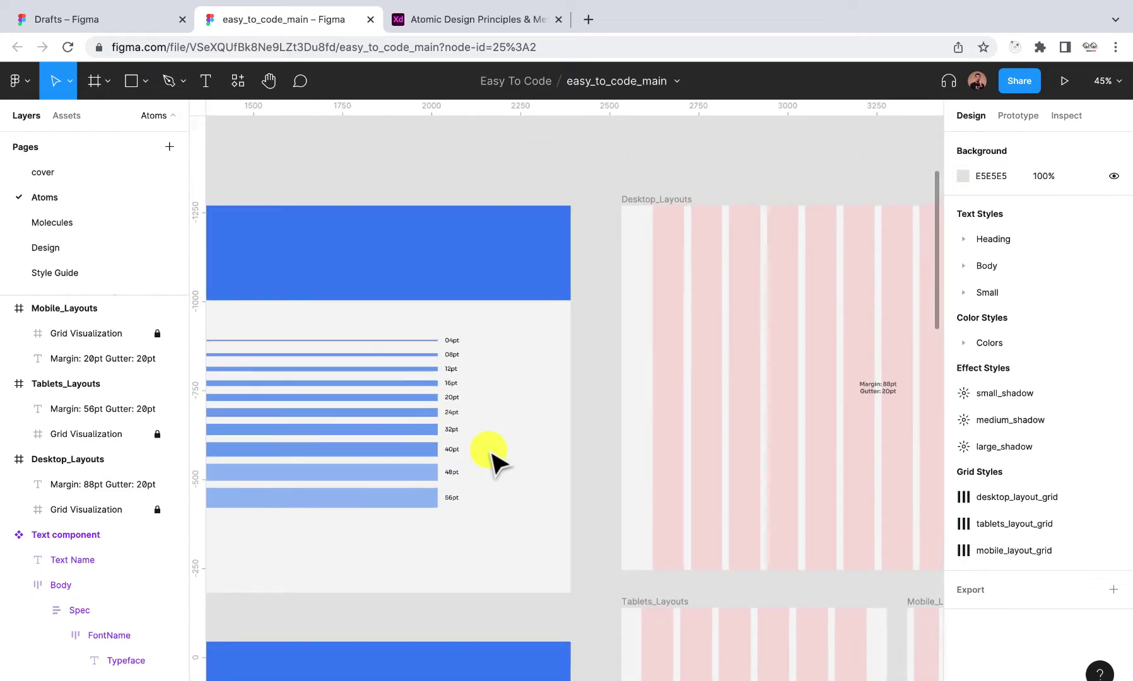
- Read the margin and gutter label on the Desktop_Layouts frame, and find empty canvas beside the layout frames
{"action": "scroll", "coordinate": [568, 331], "scroll_direction": "right", "scroll_amount": 5}
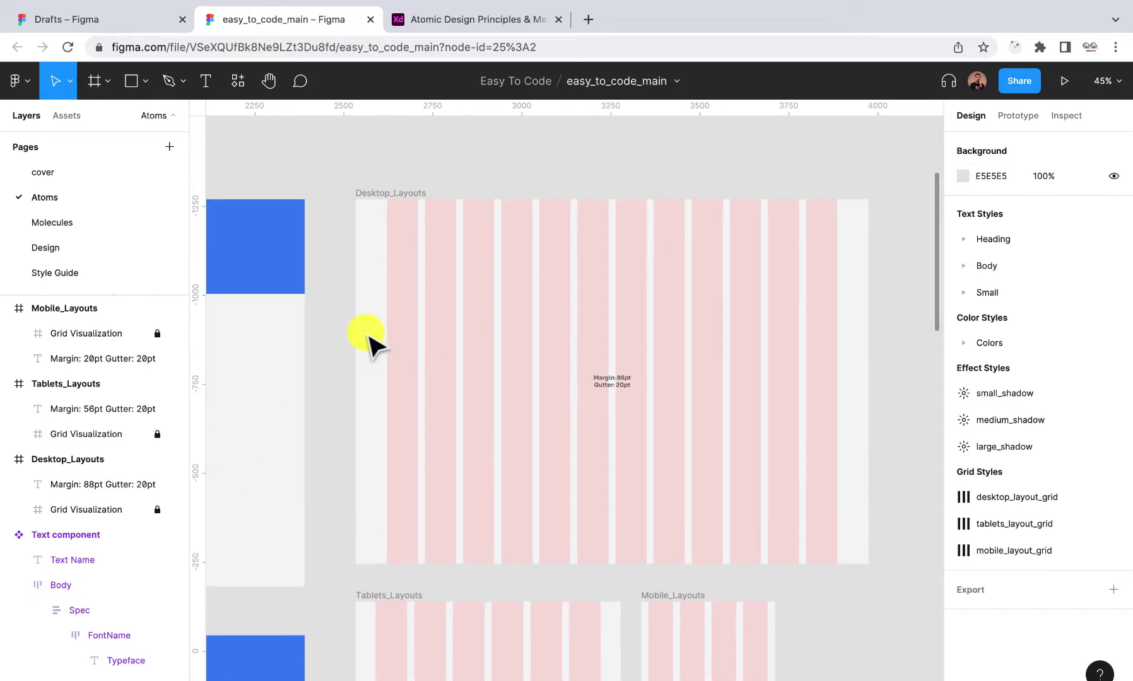
{"action": "scroll", "coordinate": [377, 334], "scroll_direction": "up", "scroll_amount": 5}
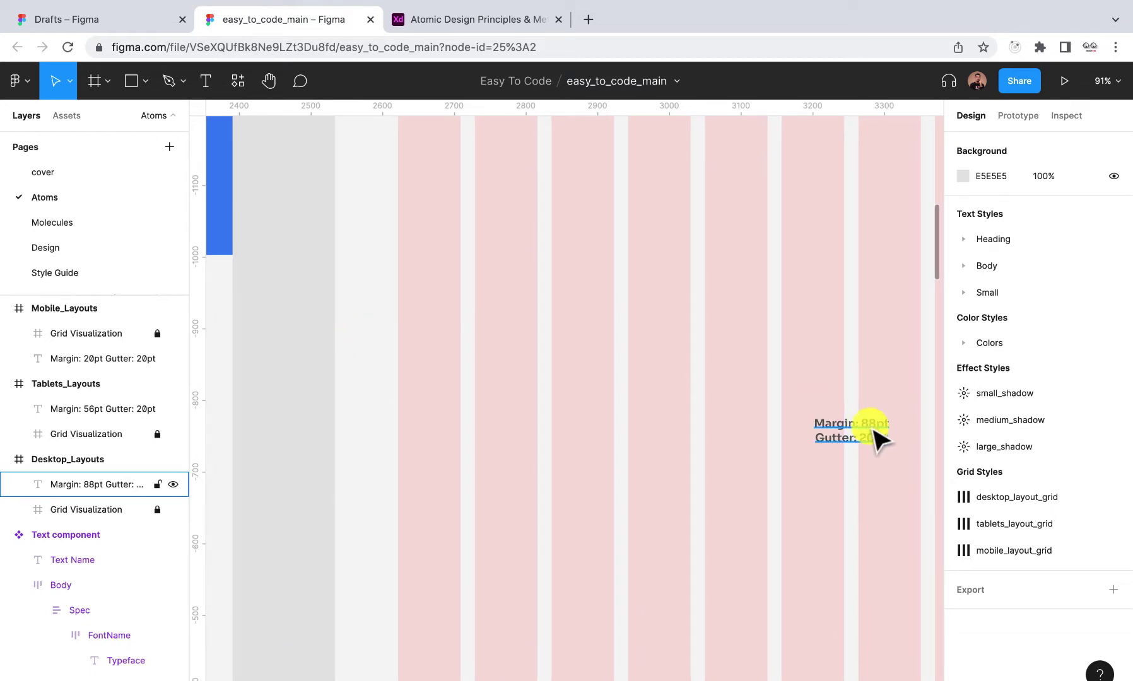
{"action": "scroll", "coordinate": [874, 434], "scroll_direction": "up", "scroll_amount": 10}
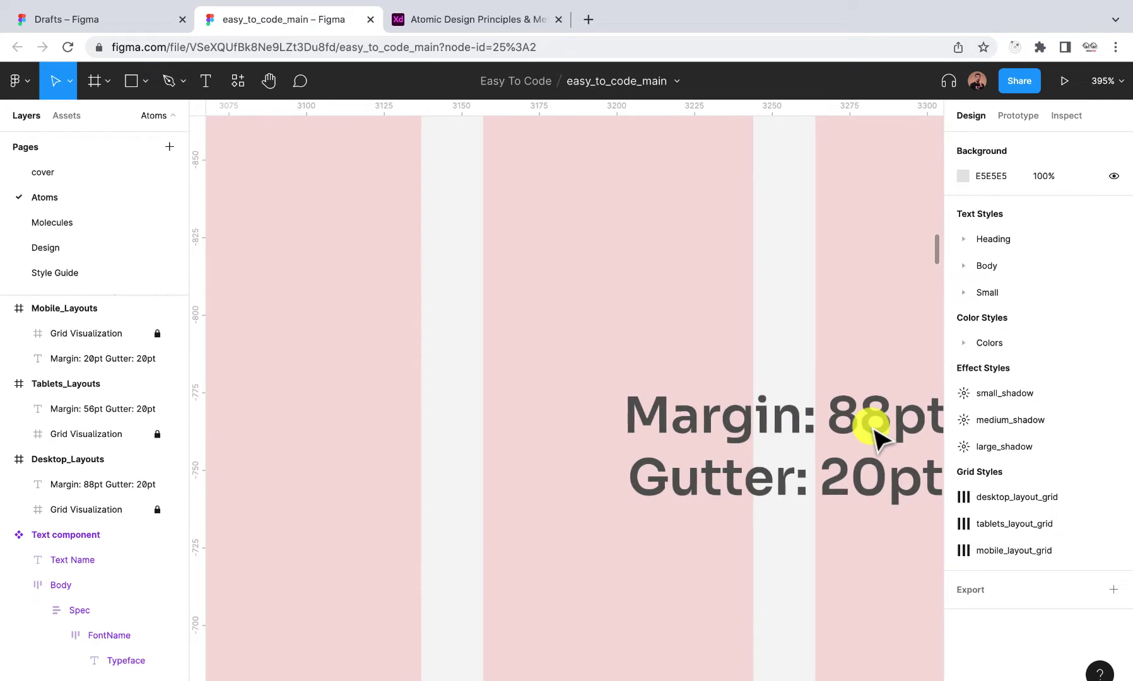
{"action": "scroll", "coordinate": [873, 434], "scroll_direction": "right", "scroll_amount": 3}
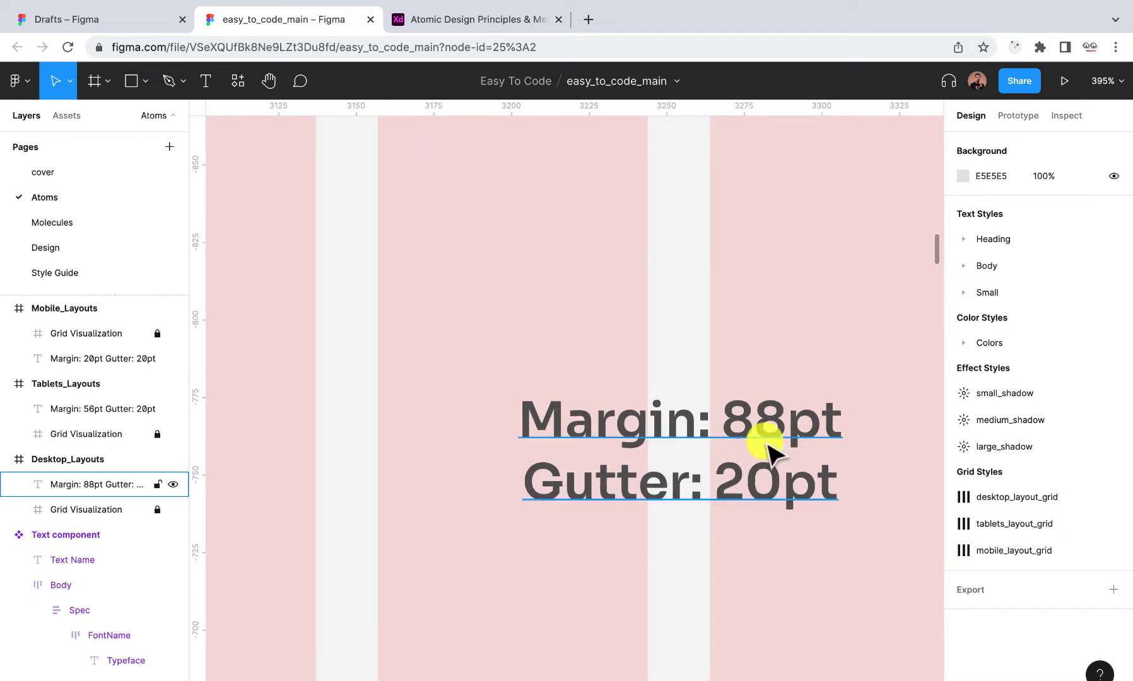
{"action": "scroll", "coordinate": [770, 449], "scroll_direction": "down", "scroll_amount": 10}
{"action": "scroll", "coordinate": [769, 449], "scroll_direction": "down", "scroll_amount": 5}
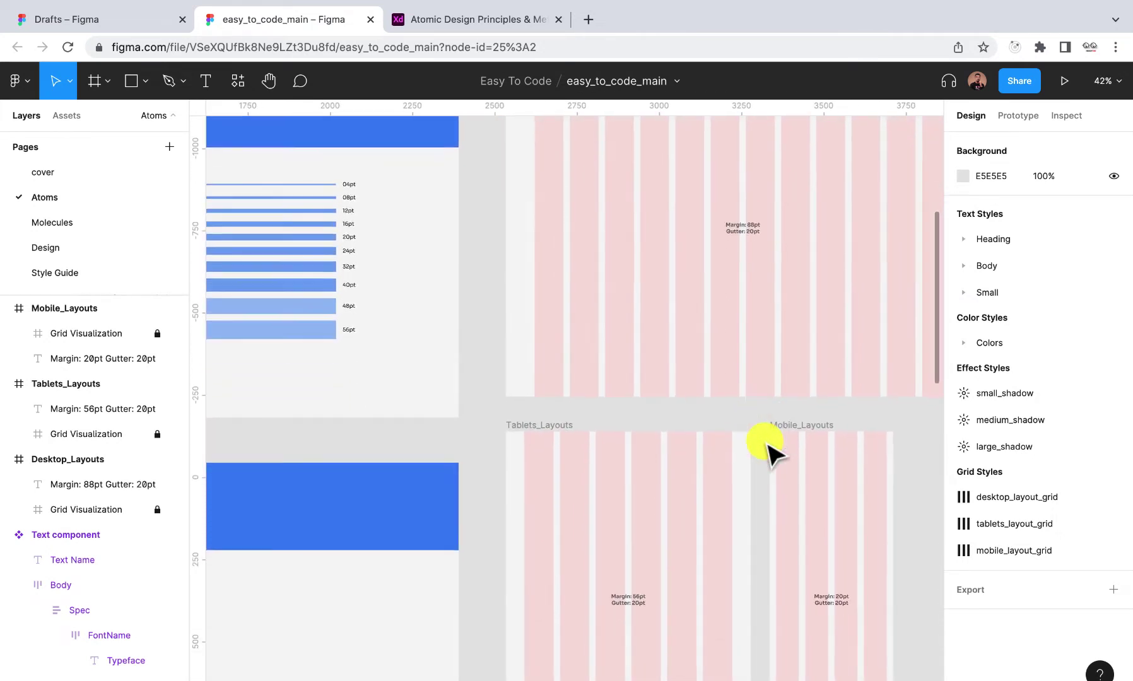
{"action": "scroll", "coordinate": [770, 449], "scroll_direction": "up", "scroll_amount": 3}
{"action": "scroll", "coordinate": [770, 449], "scroll_direction": "right", "scroll_amount": 5}
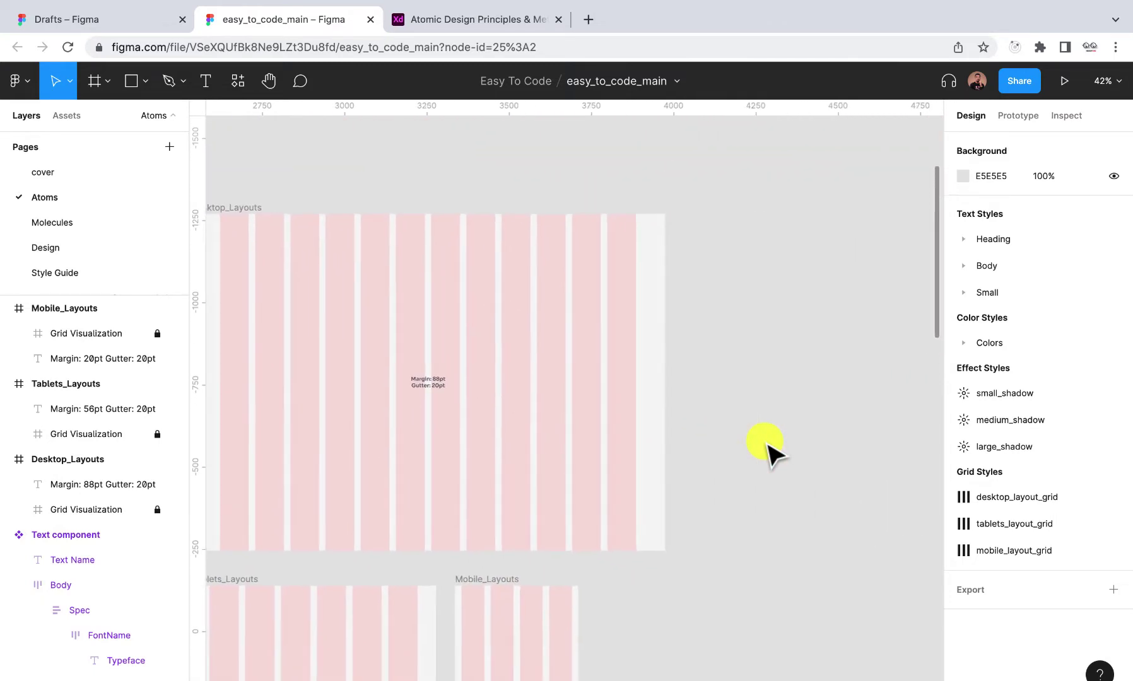
{"action": "scroll", "coordinate": [764, 442], "scroll_direction": "right", "scroll_amount": 5}
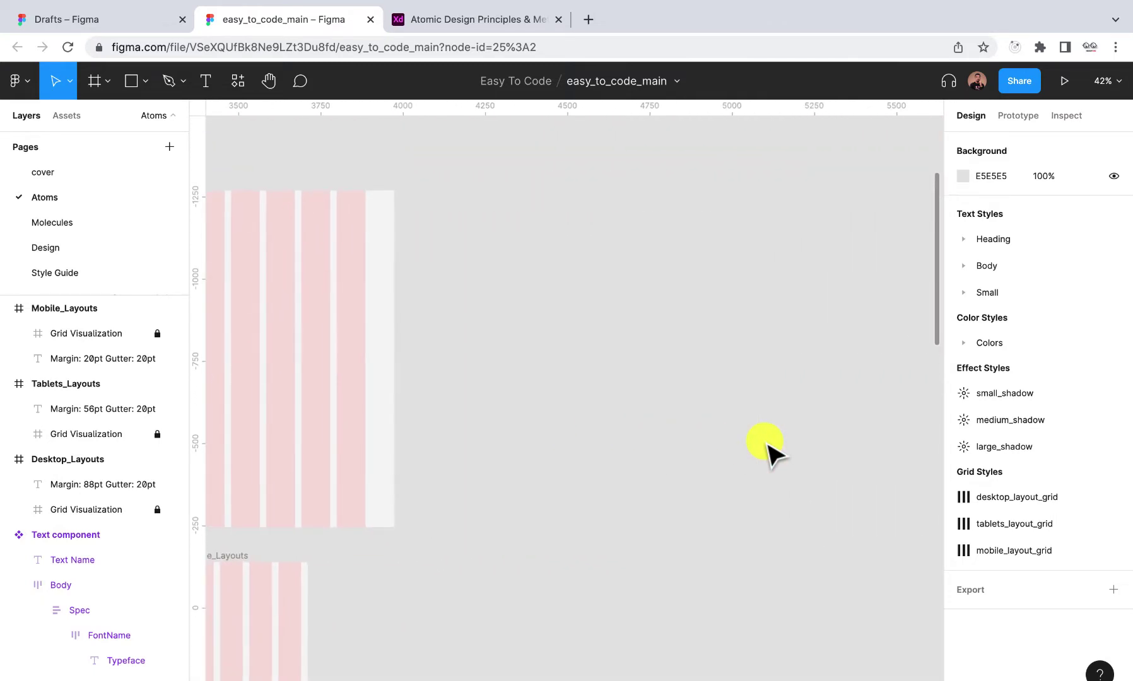
{"action": "left_click", "coordinate": [93, 81]}
{"action": "left_click_drag", "start_coordinate": [496, 202], "coordinate": [689, 363]}
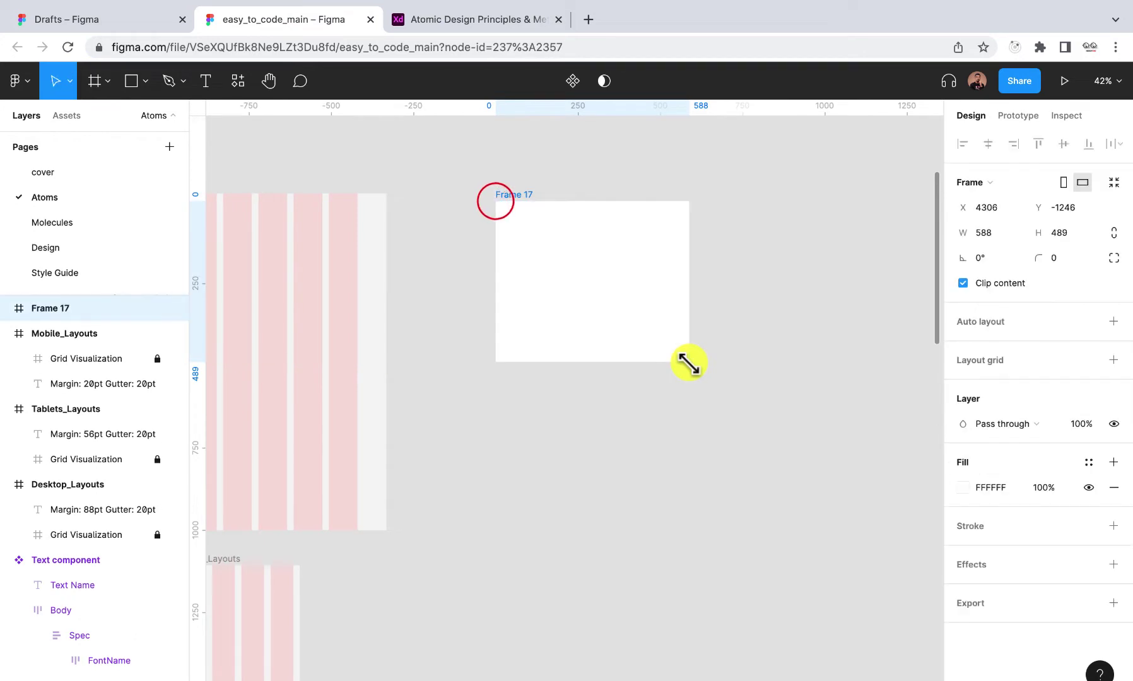
{"action": "key", "text": "Delete"}
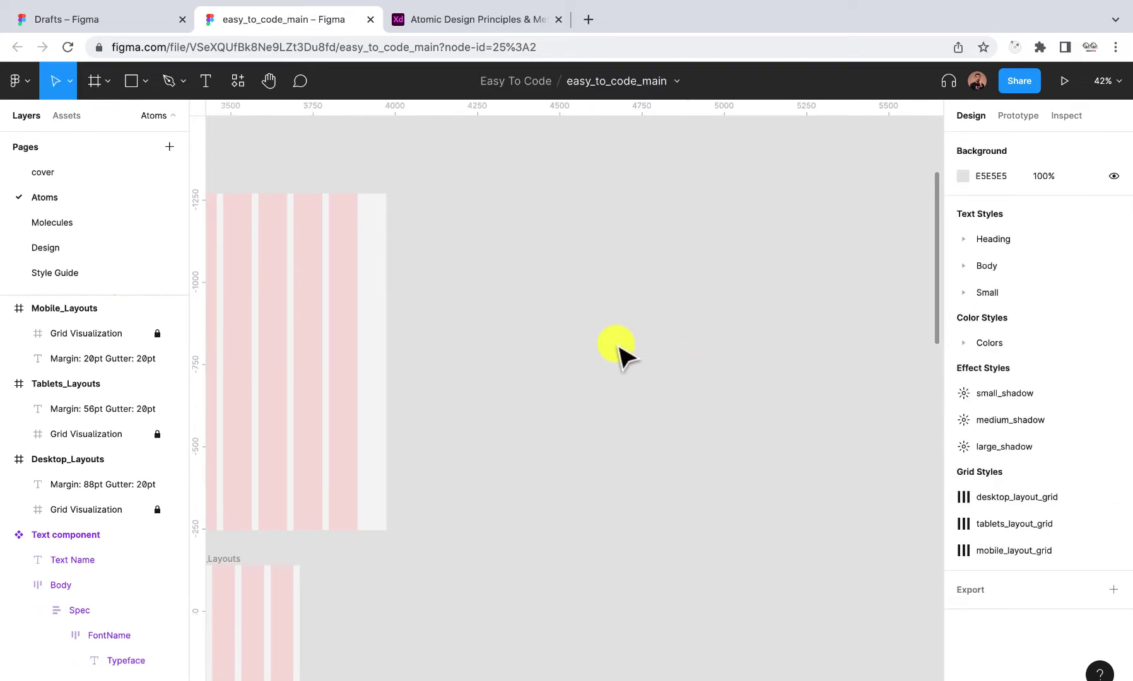
- Create a 1440 × 1024 desktop preset frame beside Desktop_Layouts, with its upper edge roughly level with that frame
{"action": "left_click", "coordinate": [92, 85]}
{"action": "left_click", "coordinate": [976, 298]}
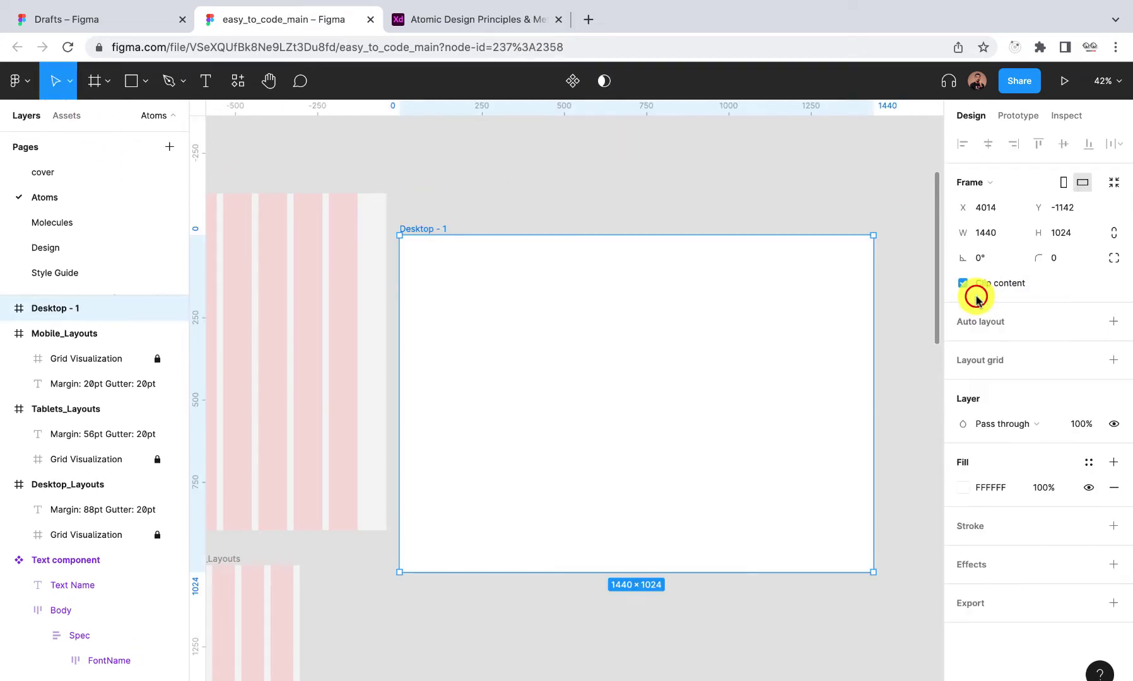
{"action": "left_click", "coordinate": [422, 226]}
{"action": "left_click_drag", "start_coordinate": [446, 215], "coordinate": [448, 195]}
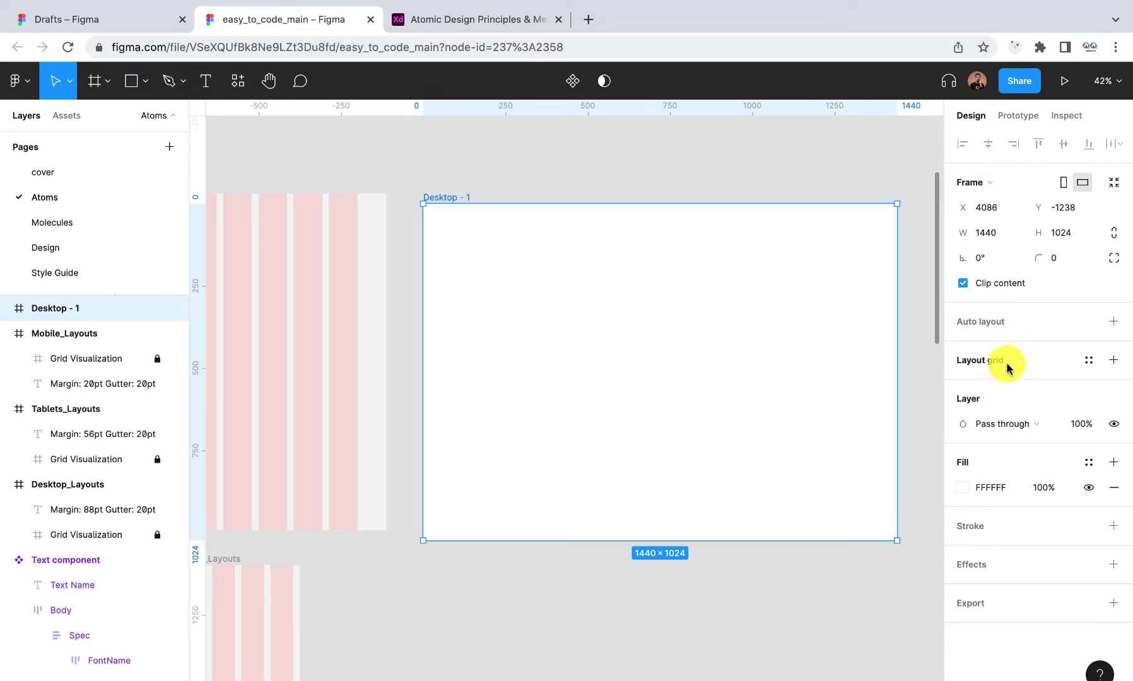
- Add a layout grid to the new desktop frame and change its type to Columns
{"action": "left_click", "coordinate": [1116, 359]}
{"action": "left_click", "coordinate": [963, 385]}
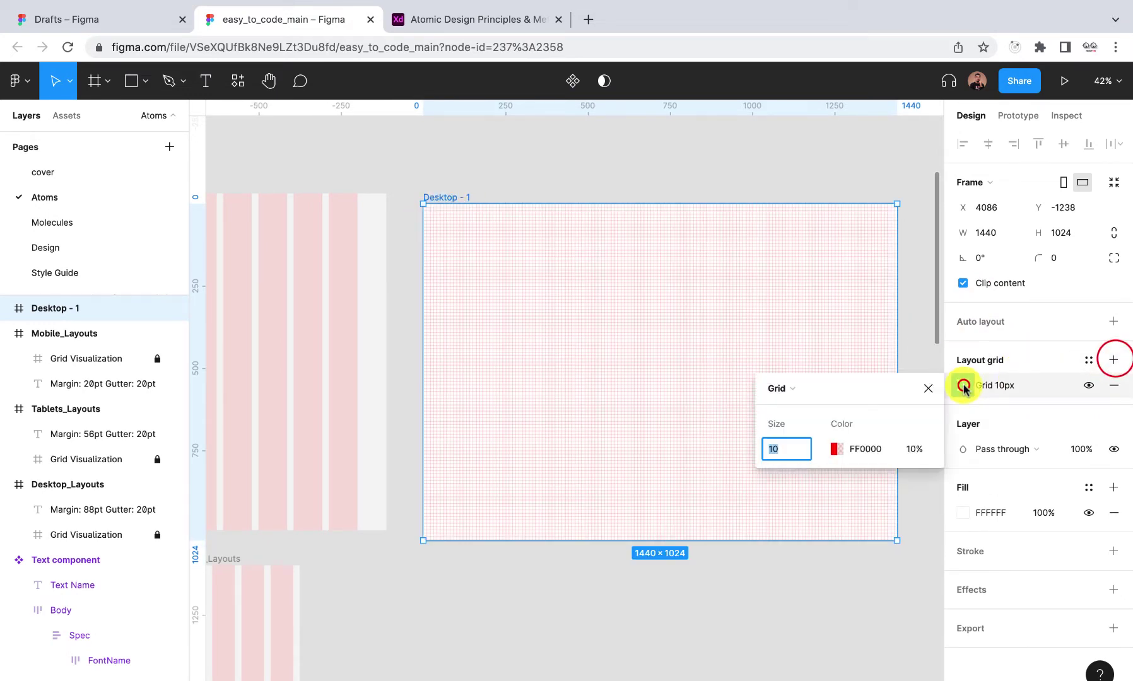
{"action": "left_click", "coordinate": [805, 390]}
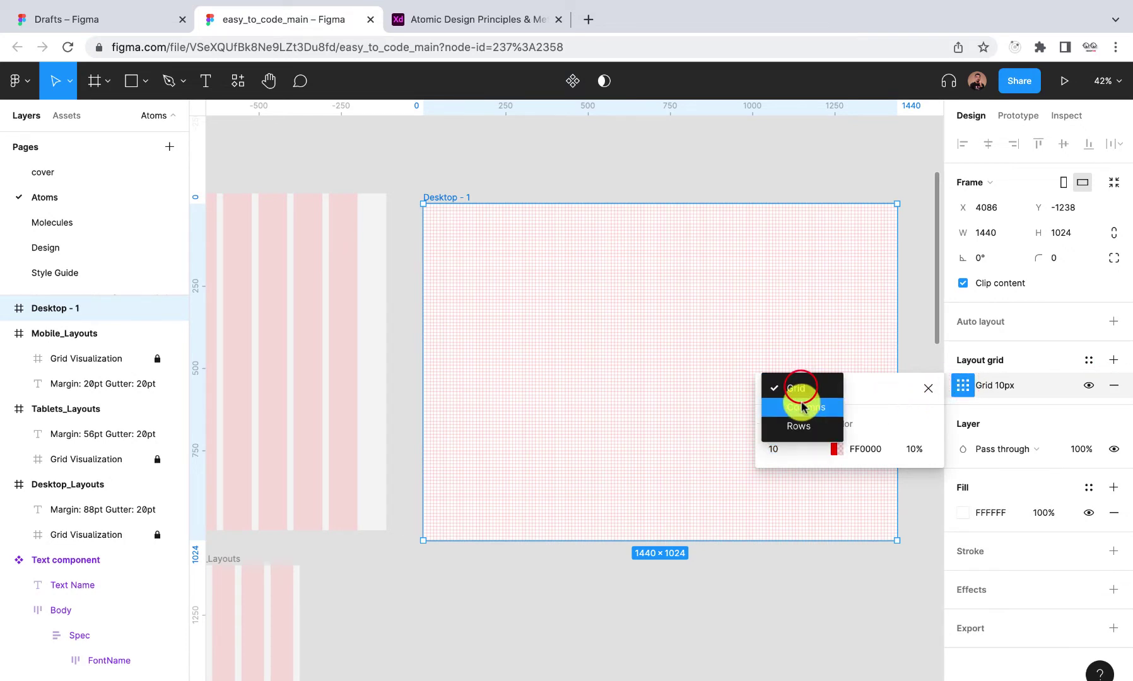
{"action": "left_click", "coordinate": [801, 402]}
- Set the column grid's margin to 88 and its column count to 12
{"action": "left_click", "coordinate": [916, 510]}
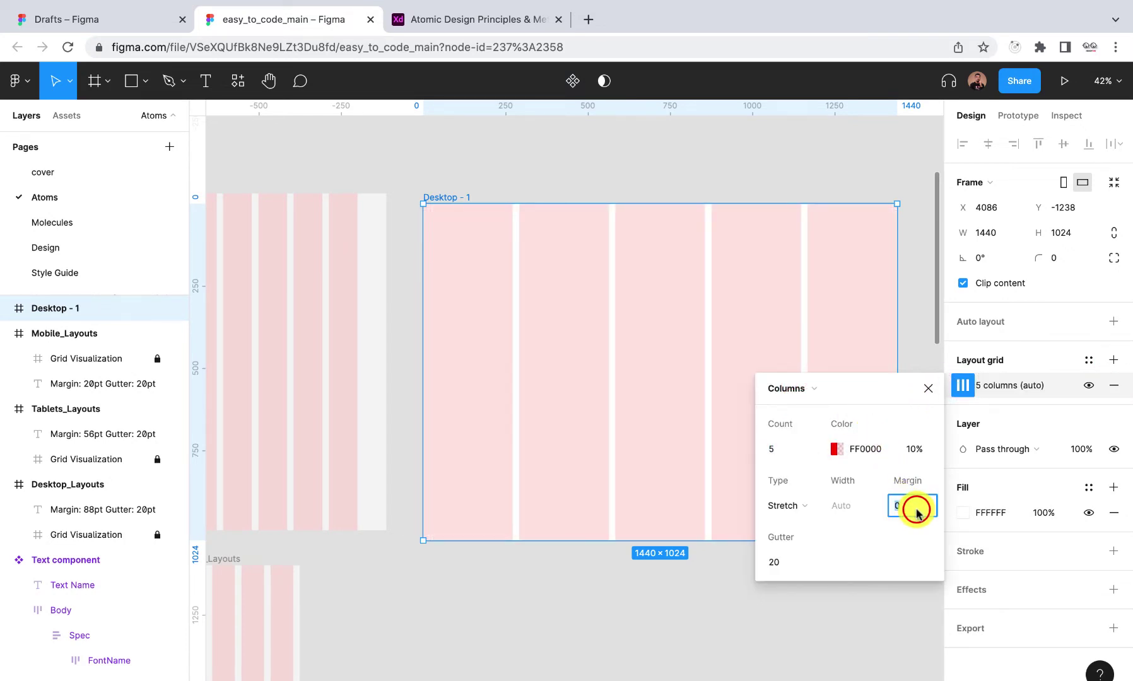
{"action": "type", "text": "88"}
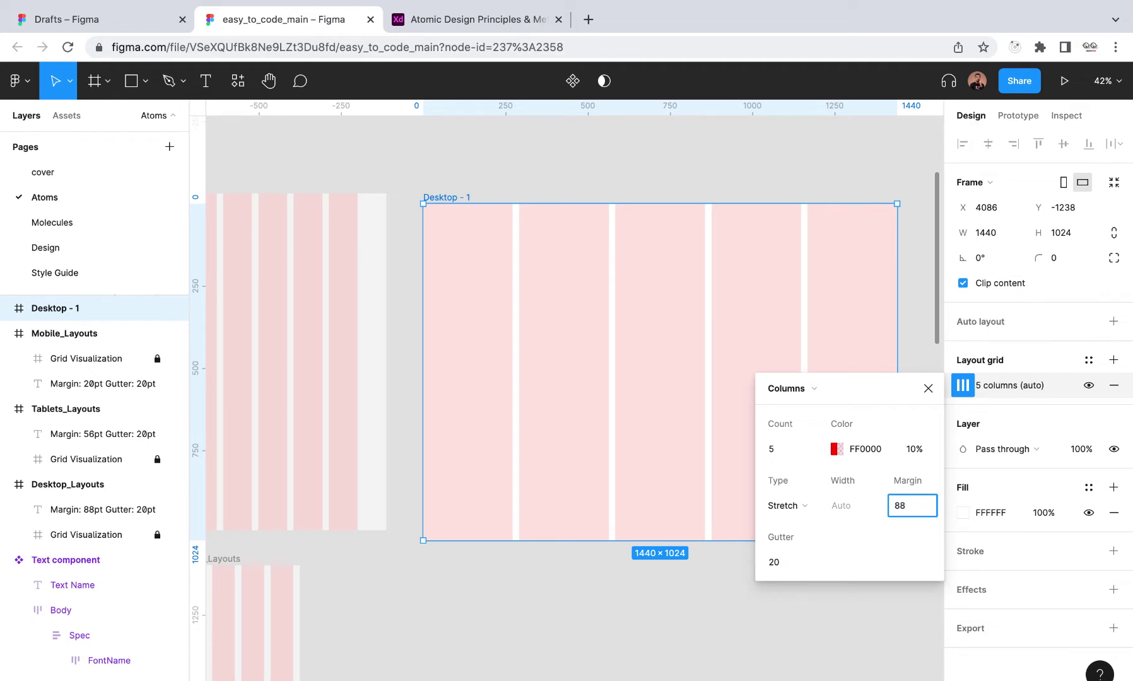
{"action": "key", "text": "Return"}
{"action": "left_click", "coordinate": [785, 450]}
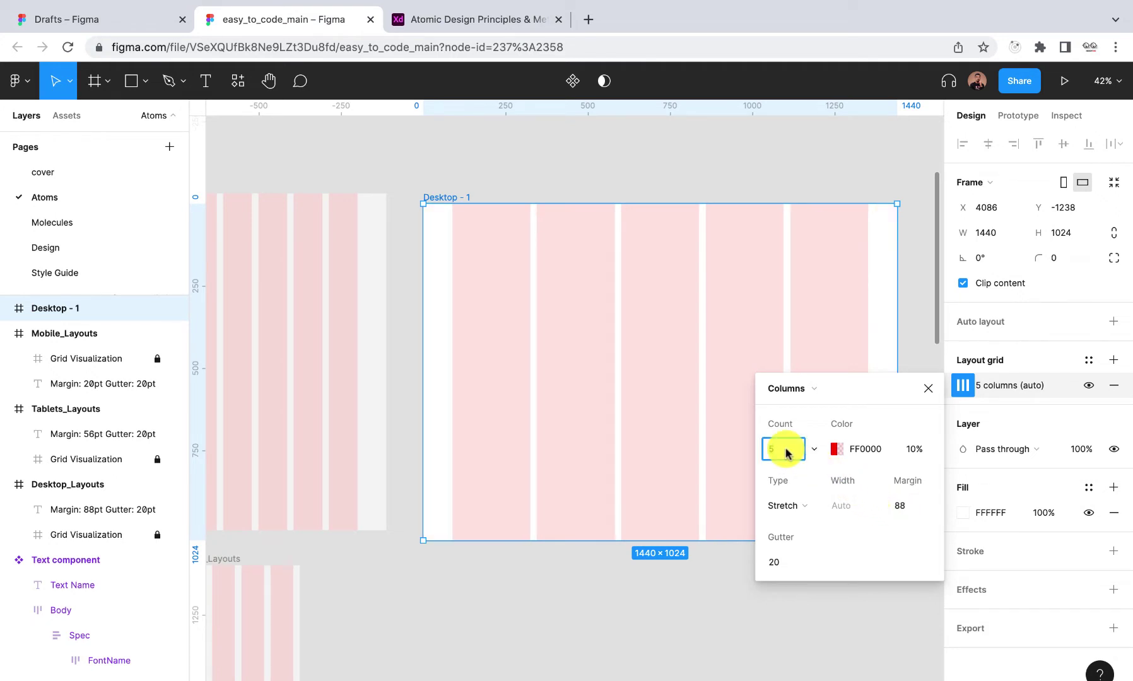
{"action": "type", "text": "12"}
{"action": "key", "text": "Return"}
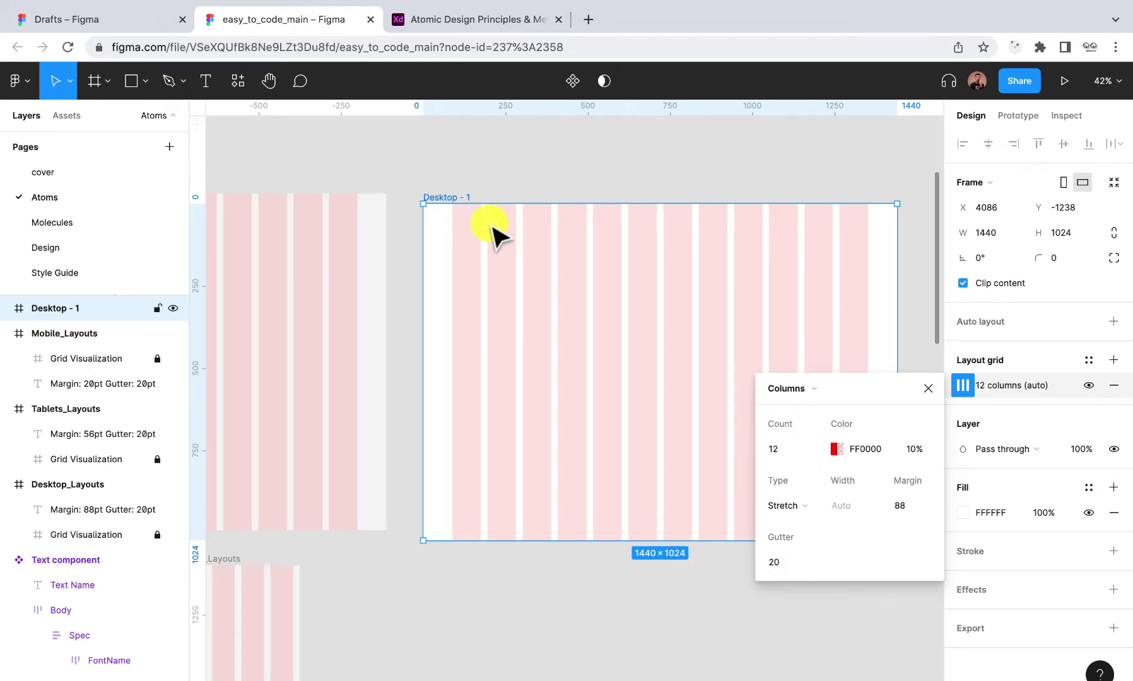
- Examine the gutters between columns and the outer margins on both sides of the Desktop - 1 frame's column grid
{"action": "scroll", "coordinate": [483, 233], "scroll_direction": "up", "scroll_amount": 5}
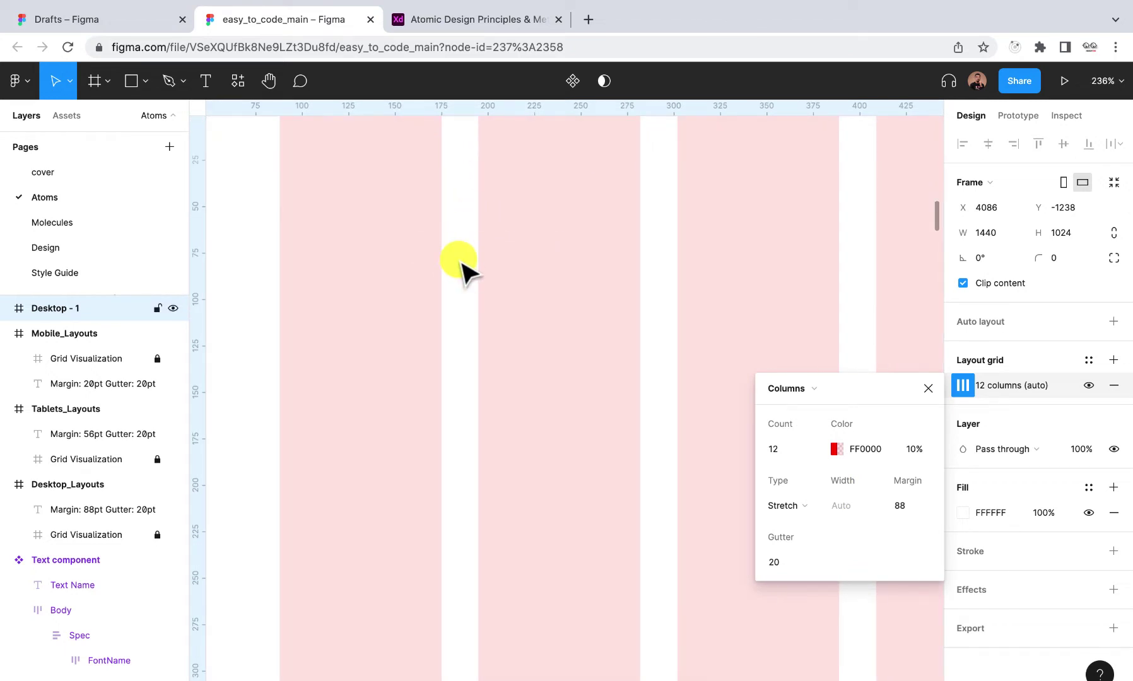
{"action": "scroll", "coordinate": [472, 277], "scroll_direction": "down", "scroll_amount": 5}
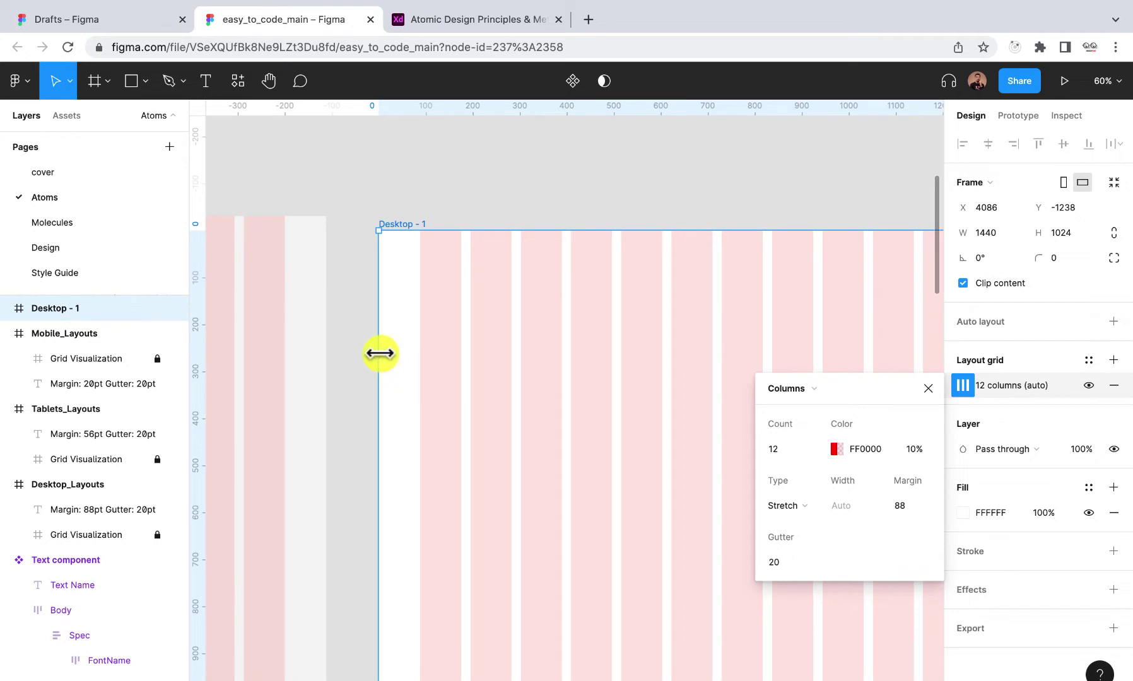
{"action": "scroll", "coordinate": [380, 354], "scroll_direction": "up", "scroll_amount": 5}
{"action": "scroll", "coordinate": [531, 377], "scroll_direction": "down", "scroll_amount": 5}
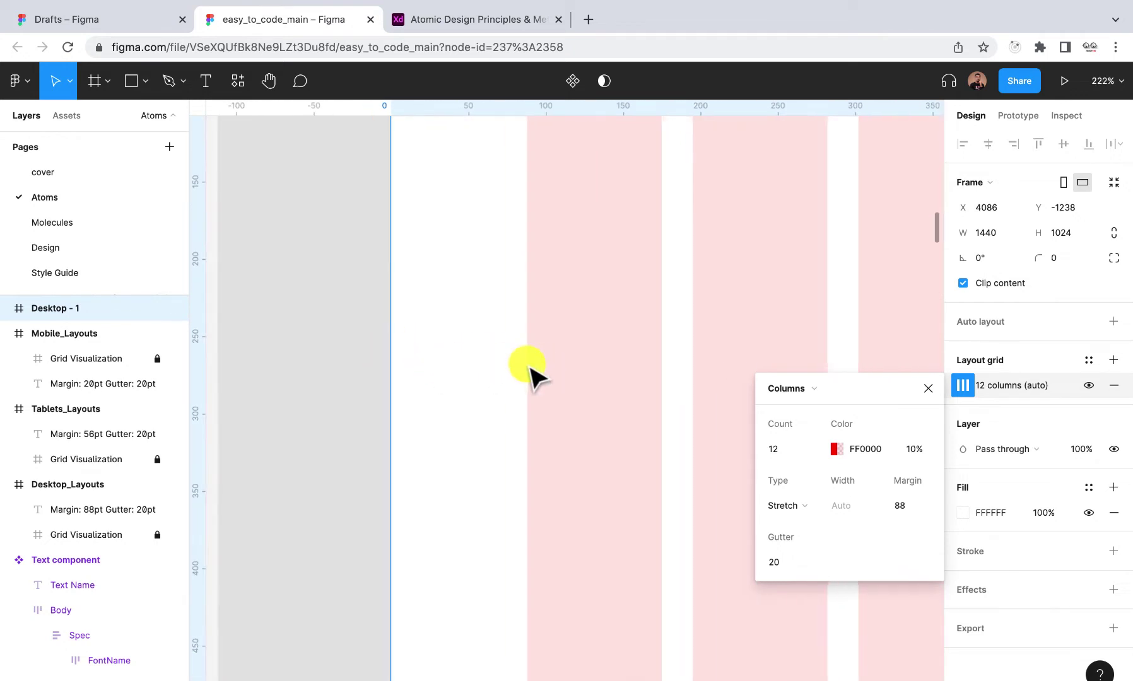
{"action": "scroll", "coordinate": [501, 355], "scroll_direction": "up", "scroll_amount": 5}
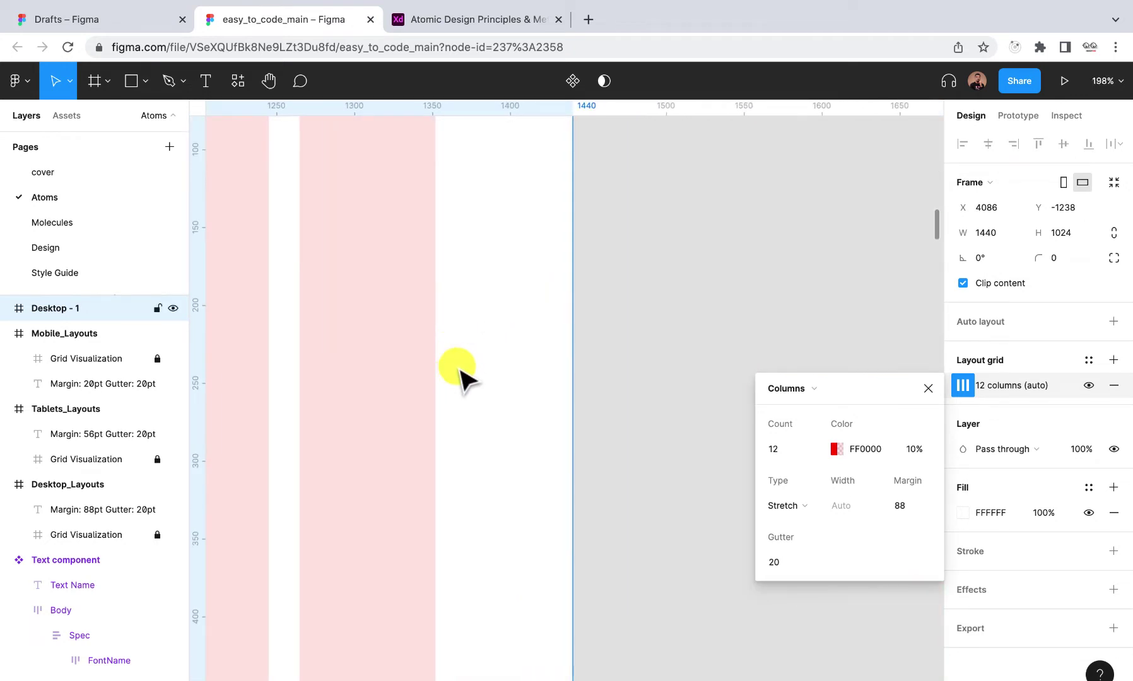
{"action": "scroll", "coordinate": [485, 394], "scroll_direction": "down", "scroll_amount": 5}
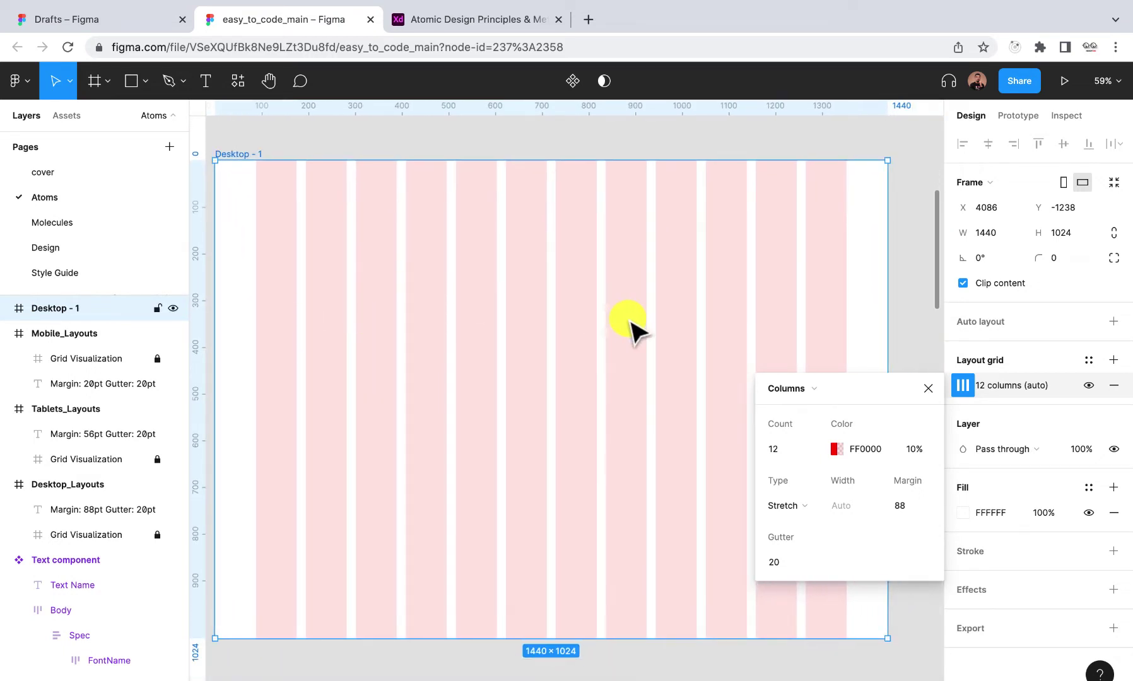
{"action": "scroll", "coordinate": [631, 328], "scroll_direction": "down", "scroll_amount": 3}
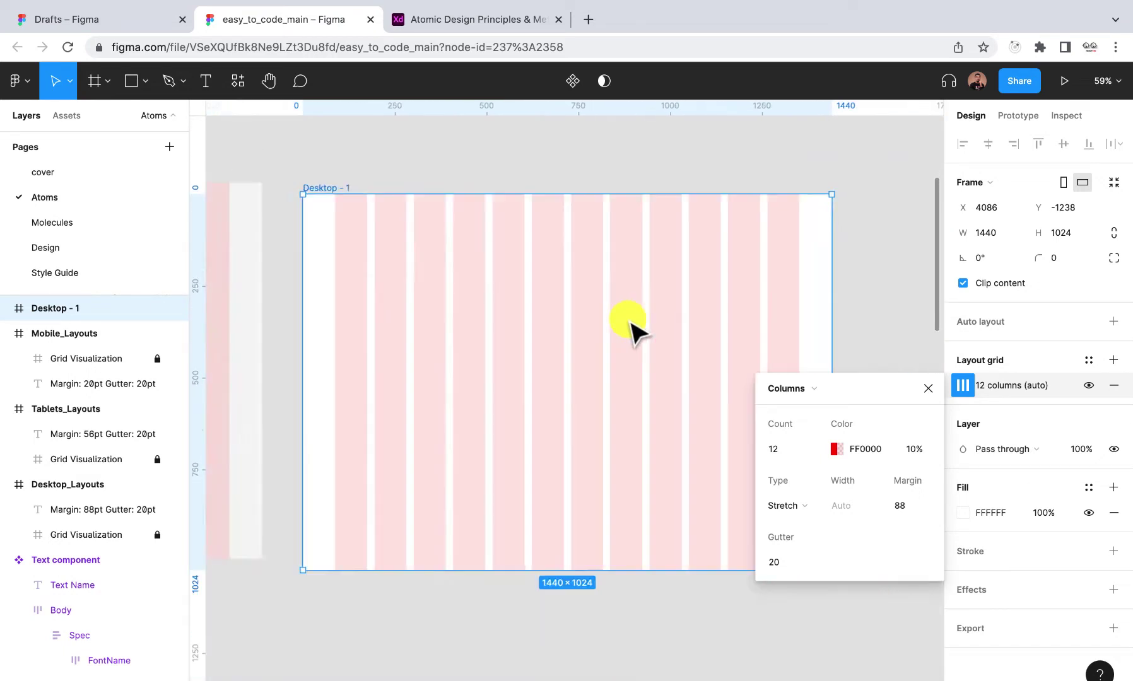
{"action": "scroll", "coordinate": [561, 313], "scroll_direction": "up", "scroll_amount": 3}
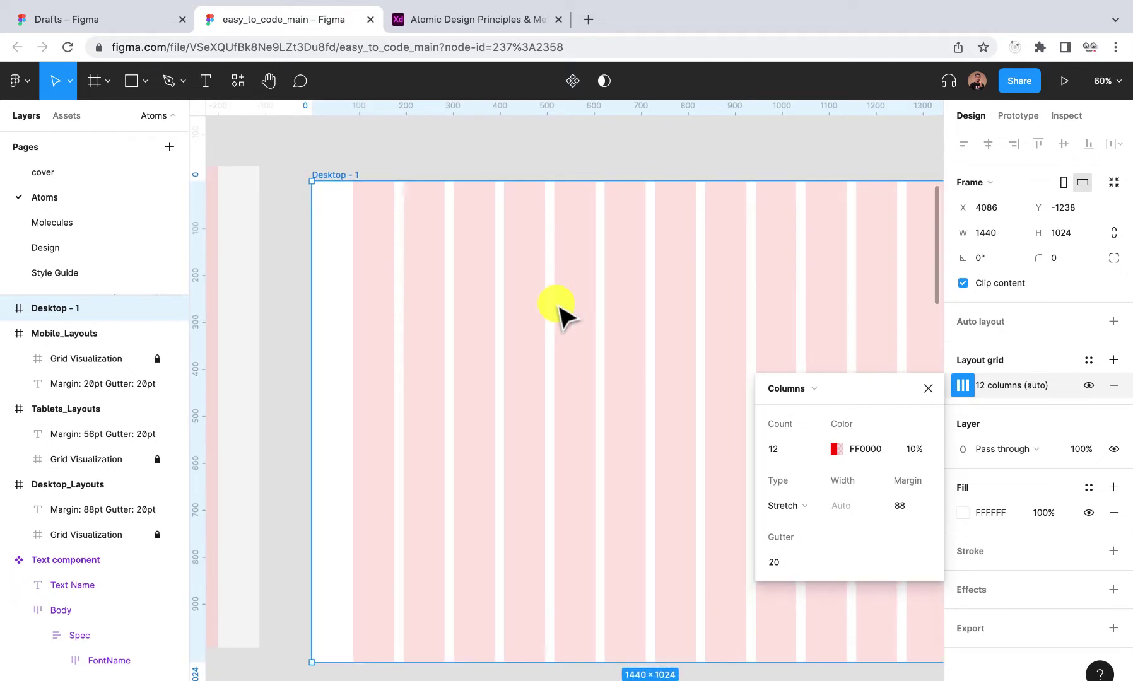
{"action": "scroll", "coordinate": [560, 313], "scroll_direction": "down", "scroll_amount": 2}
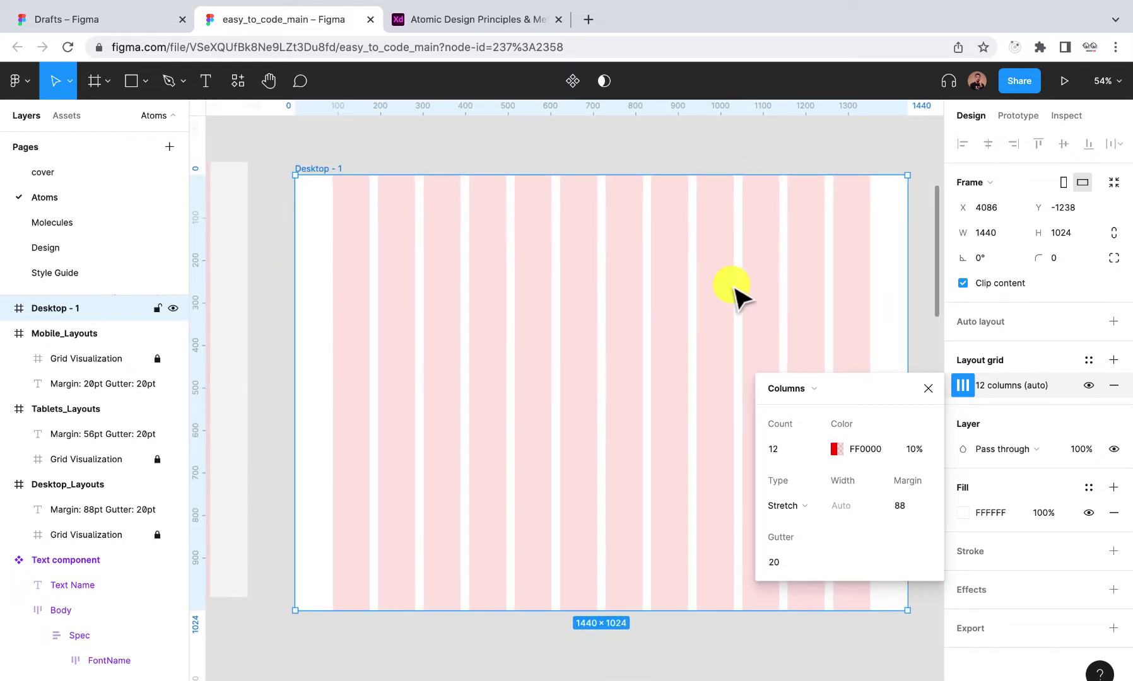
- Start a new grid style from the Desktop - 1 frame's layout grid, name it svdsgvdsd, and discard it without creating it
{"action": "left_click", "coordinate": [931, 253]}
{"action": "scroll", "coordinate": [796, 256], "scroll_direction": "down", "scroll_amount": 3}
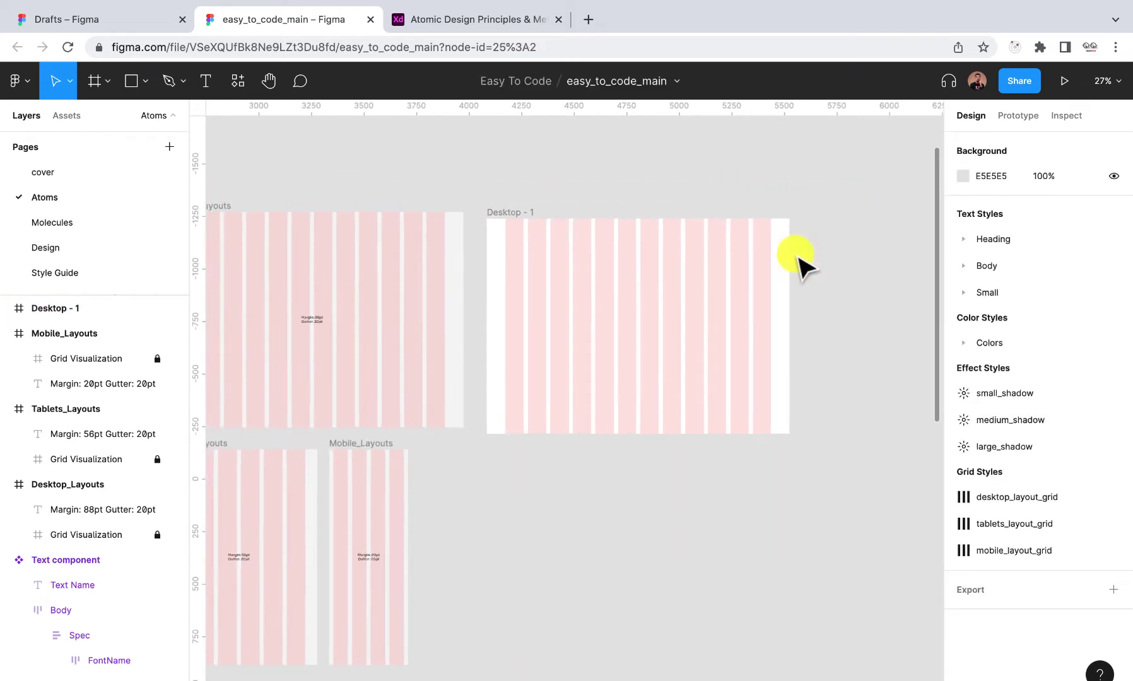
{"action": "left_click", "coordinate": [502, 208]}
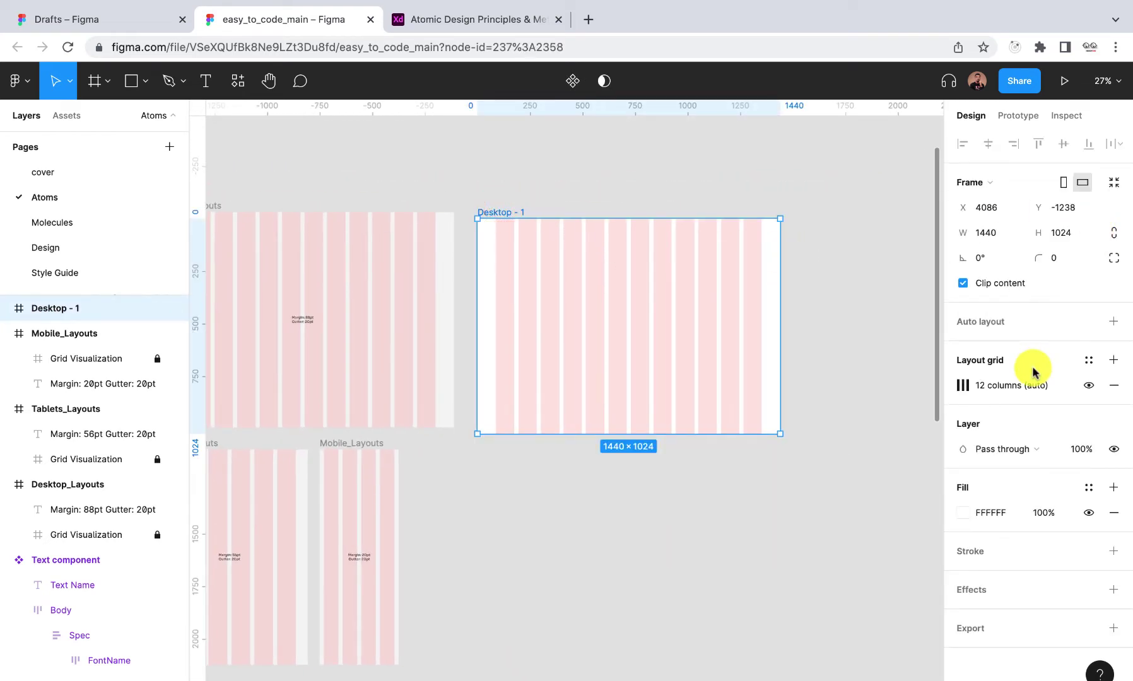
{"action": "left_click", "coordinate": [1088, 362]}
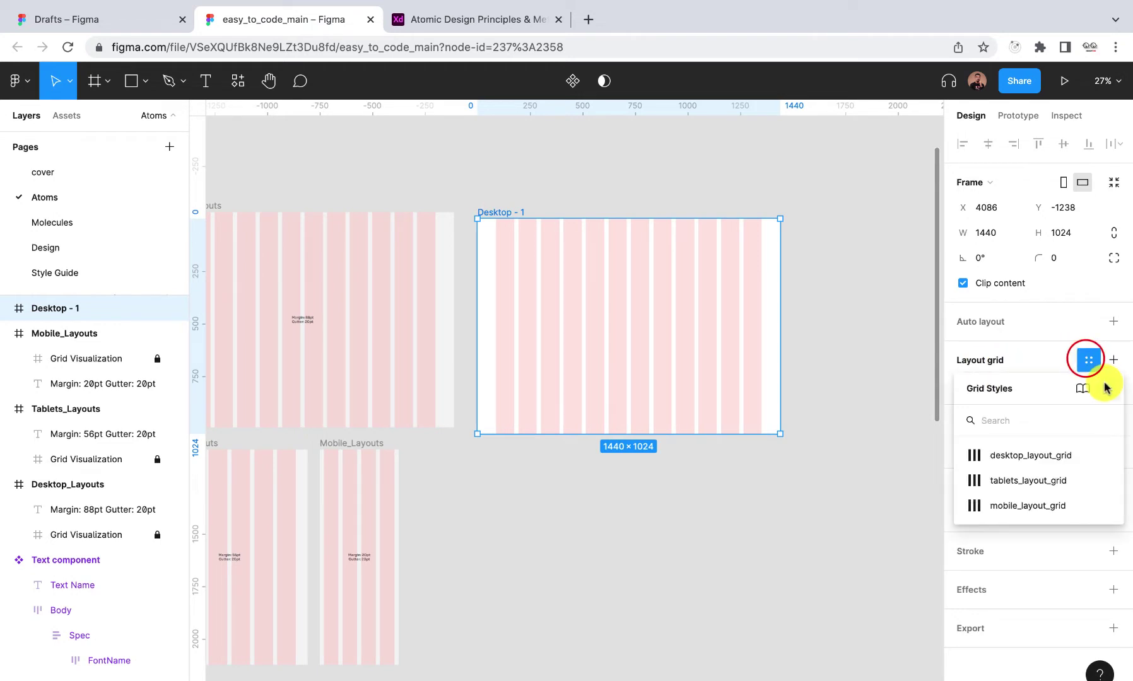
{"action": "left_click", "coordinate": [1109, 389]}
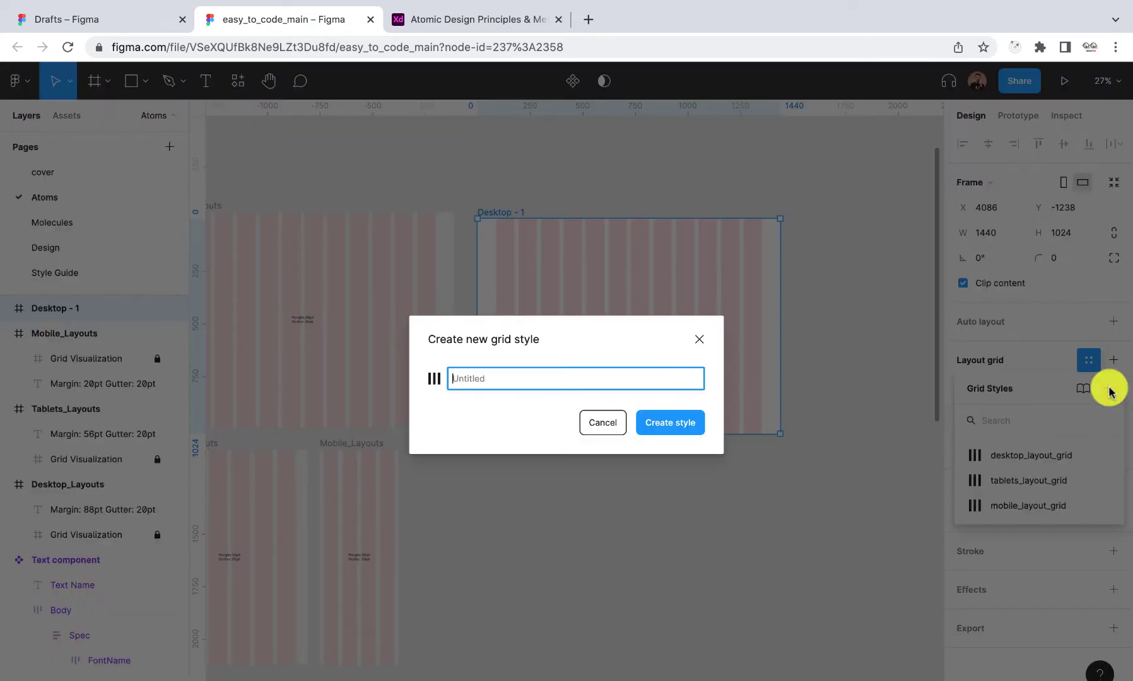
{"action": "type", "text": "svdsgvdsd"}
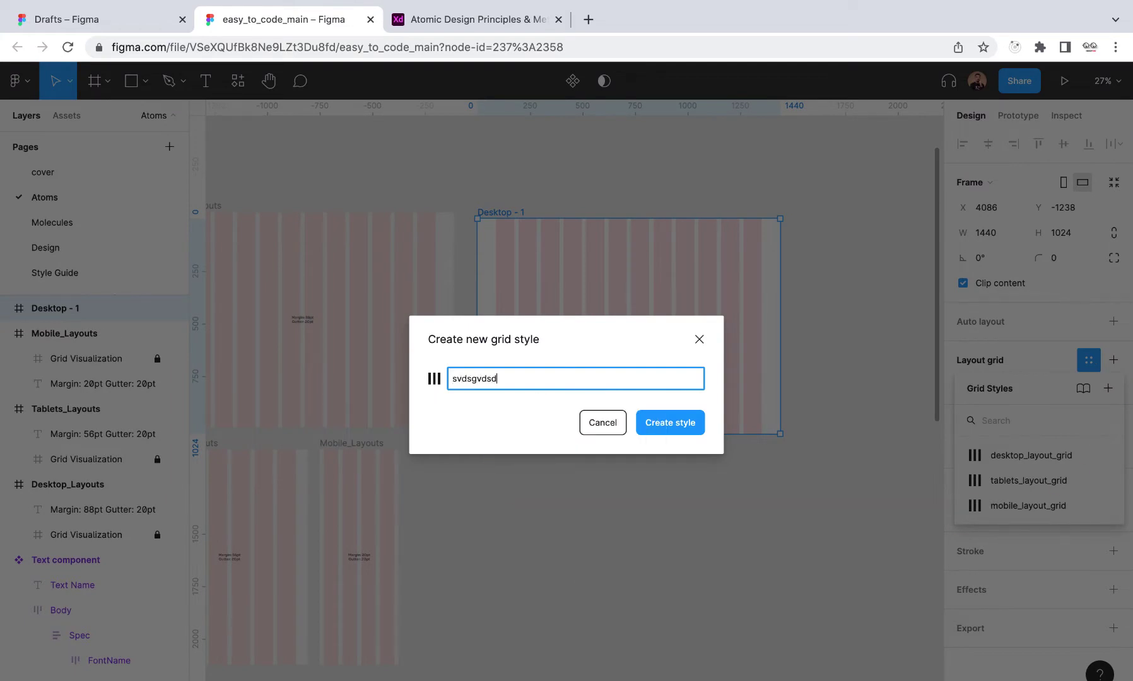
{"action": "left_click", "coordinate": [698, 339]}
- Read the margin and gutter labels on the Desktop_Layouts, Tablets_Layouts and Mobile_Layouts frames
{"action": "scroll", "coordinate": [626, 416], "scroll_direction": "left", "scroll_amount": 5}
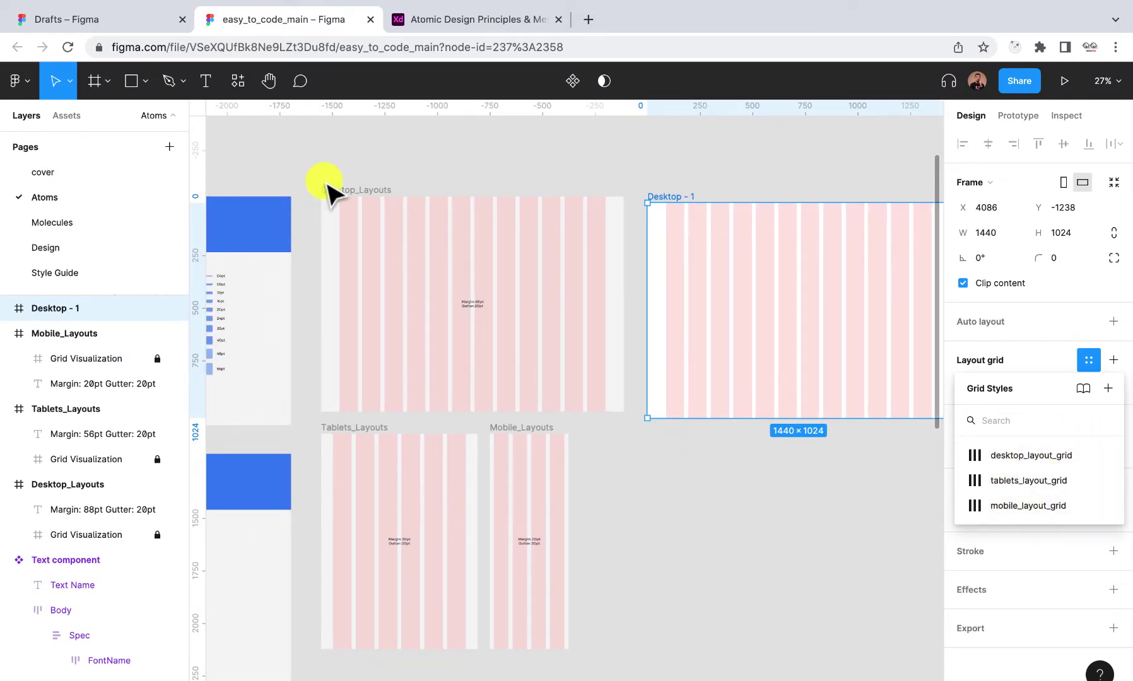
{"action": "scroll", "coordinate": [328, 192], "scroll_direction": "up", "scroll_amount": 5}
{"action": "scroll", "coordinate": [644, 533], "scroll_direction": "down", "scroll_amount": 3}
{"action": "scroll", "coordinate": [643, 533], "scroll_direction": "right", "scroll_amount": 2}
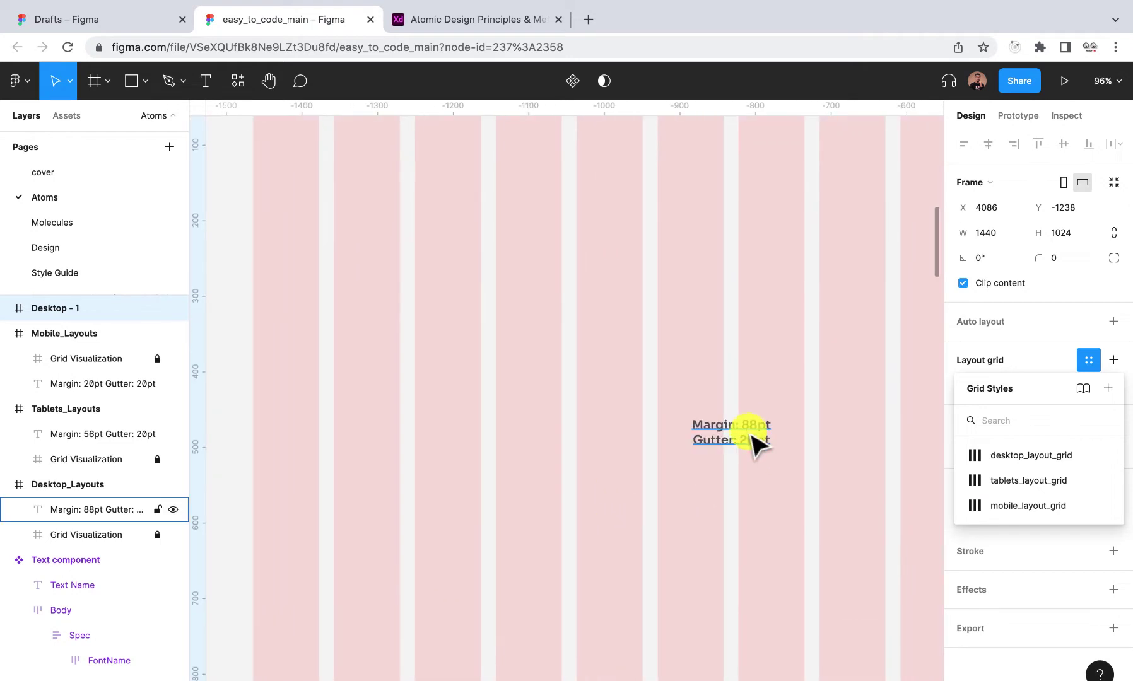
{"action": "scroll", "coordinate": [760, 441], "scroll_direction": "down", "scroll_amount": 5}
{"action": "scroll", "coordinate": [754, 443], "scroll_direction": "down", "scroll_amount": 6}
{"action": "scroll", "coordinate": [650, 375], "scroll_direction": "up", "scroll_amount": 6}
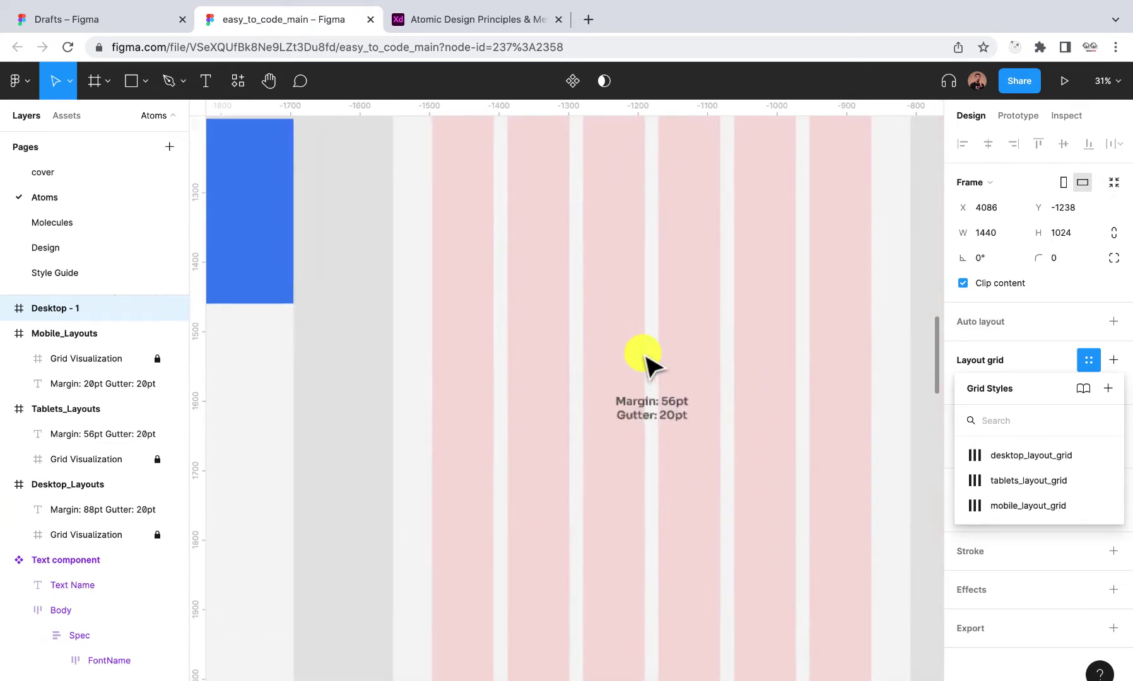
{"action": "scroll", "coordinate": [675, 437], "scroll_direction": "down", "scroll_amount": 6}
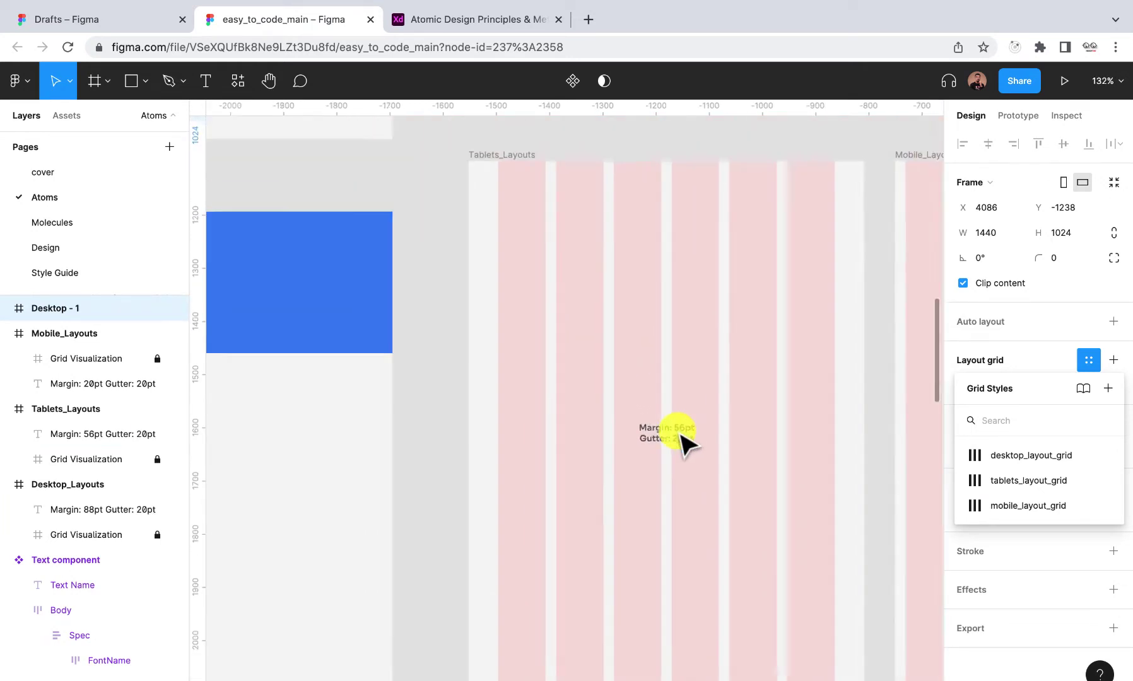
{"action": "scroll", "coordinate": [679, 435], "scroll_direction": "right", "scroll_amount": 3}
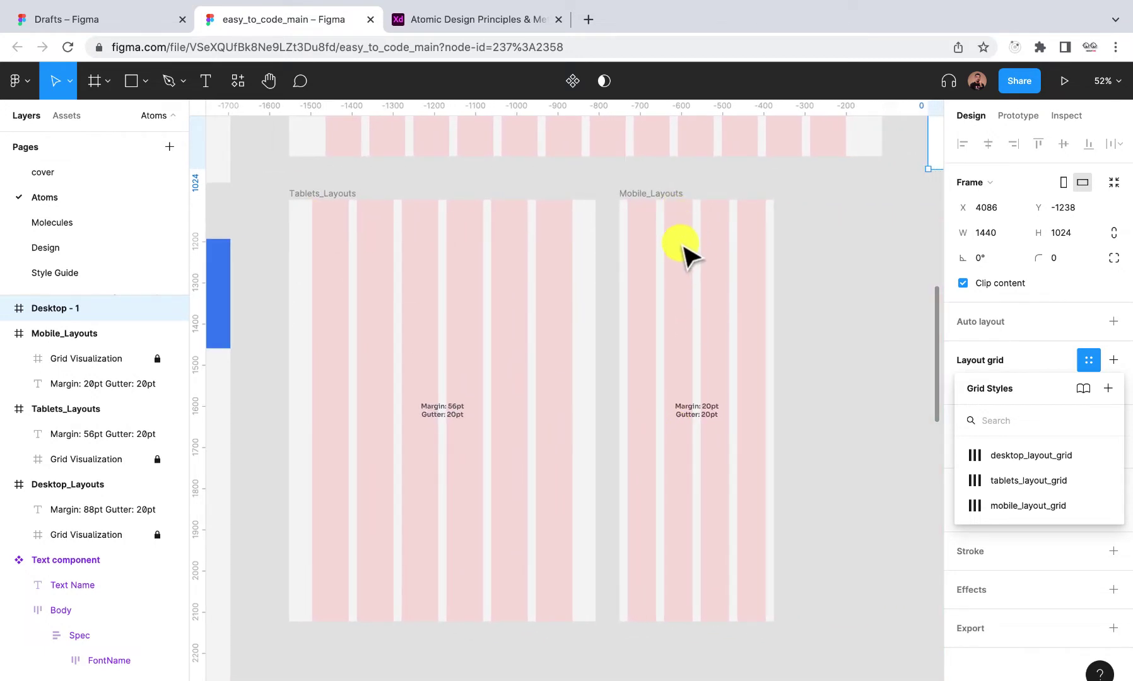
{"action": "scroll", "coordinate": [688, 445], "scroll_direction": "up", "scroll_amount": 8}
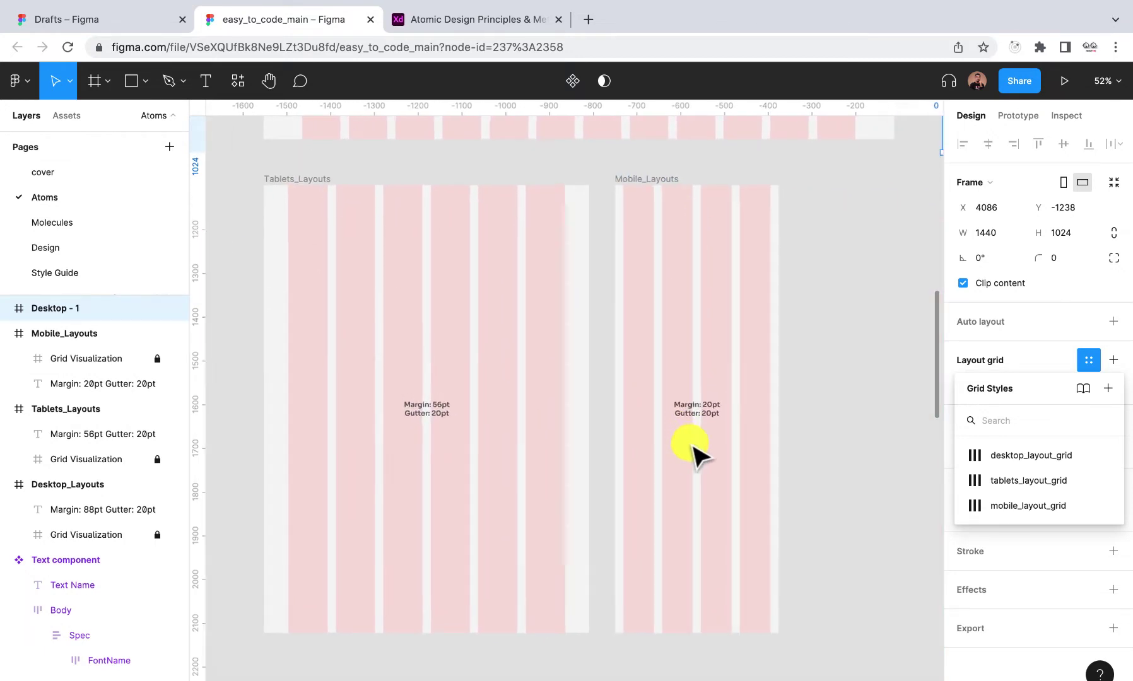
{"action": "scroll", "coordinate": [751, 351], "scroll_direction": "down", "scroll_amount": 8}
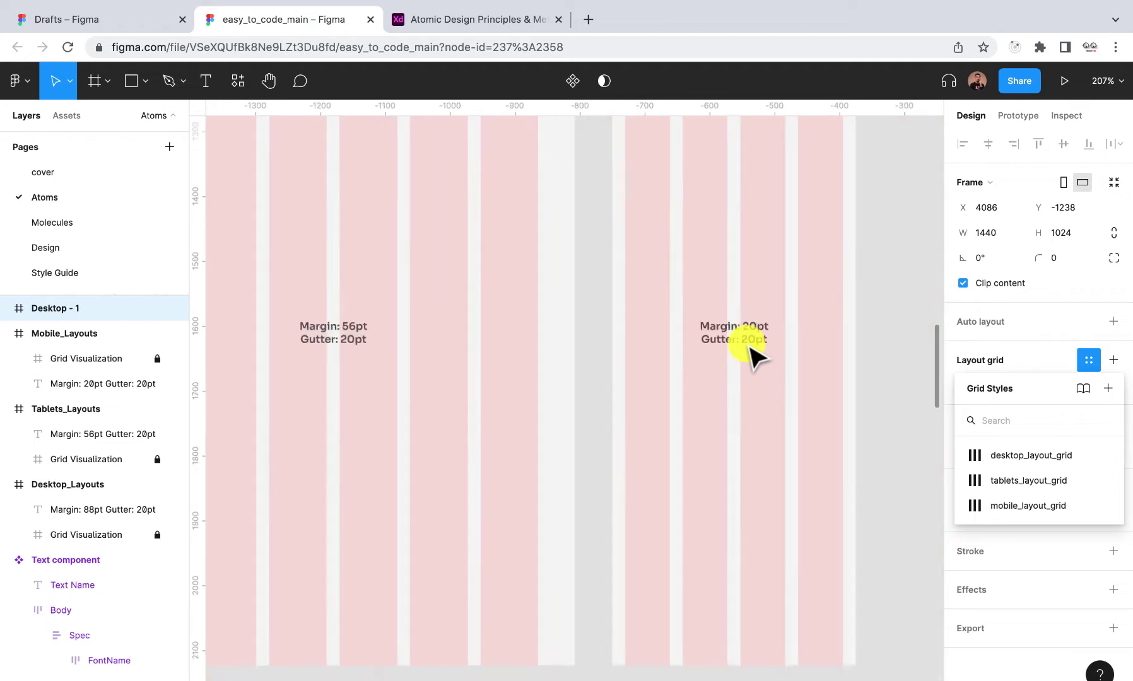
- Create a second 1440 × 1024 Desktop preset frame beside the Desktop - 1 frame
{"action": "key", "text": "shift+2"}
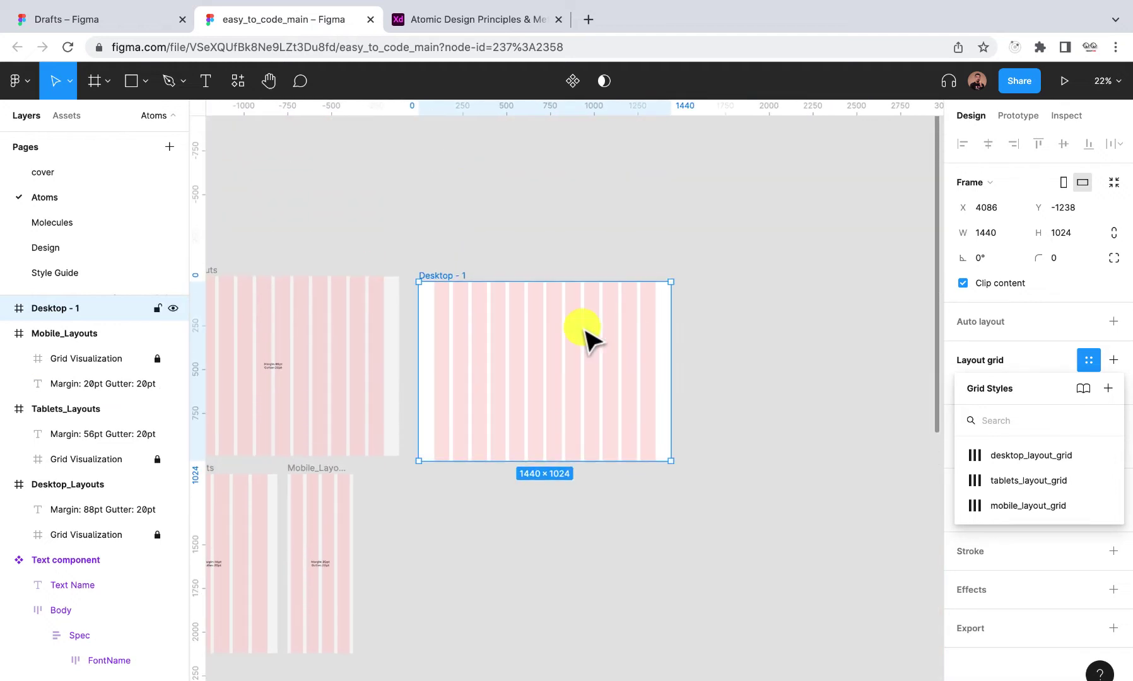
{"action": "scroll", "coordinate": [734, 401], "scroll_direction": "down", "scroll_amount": 5}
{"action": "scroll", "coordinate": [731, 396], "scroll_direction": "right", "scroll_amount": 2}
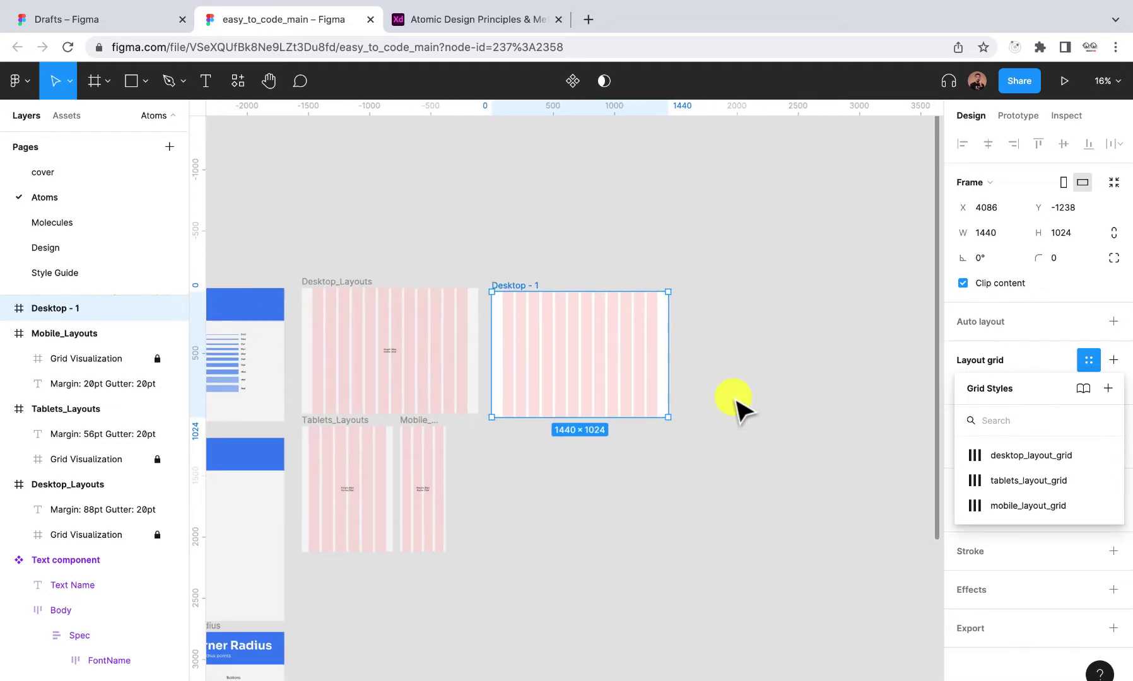
{"action": "left_click", "coordinate": [836, 361]}
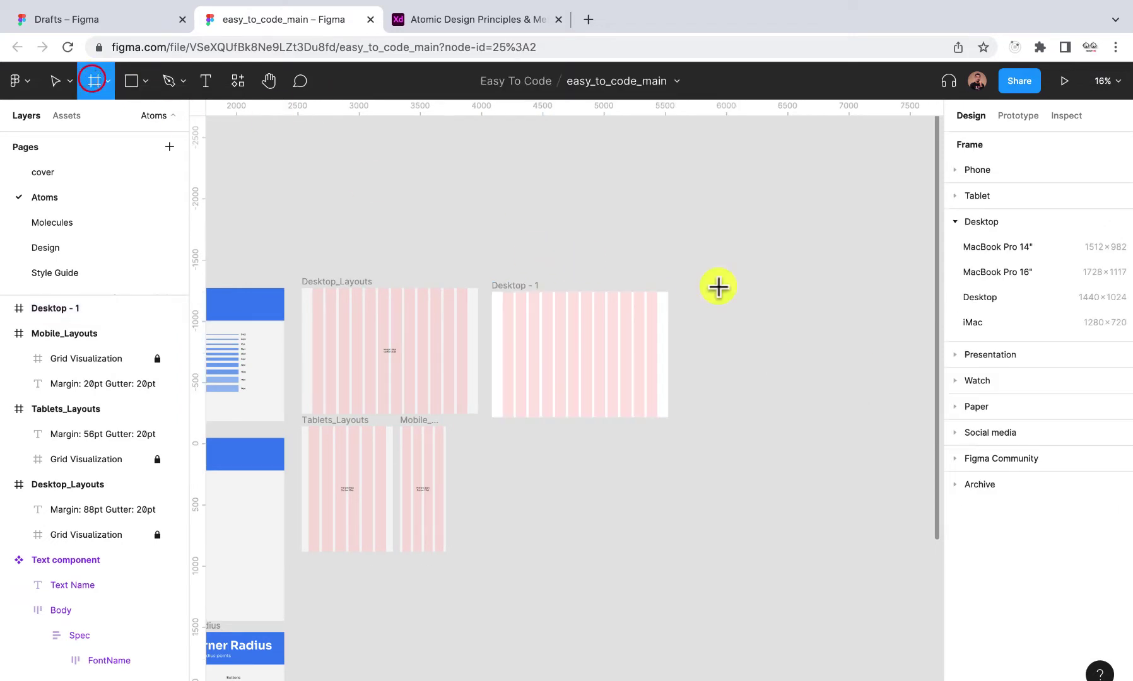
{"action": "left_click", "coordinate": [972, 297]}
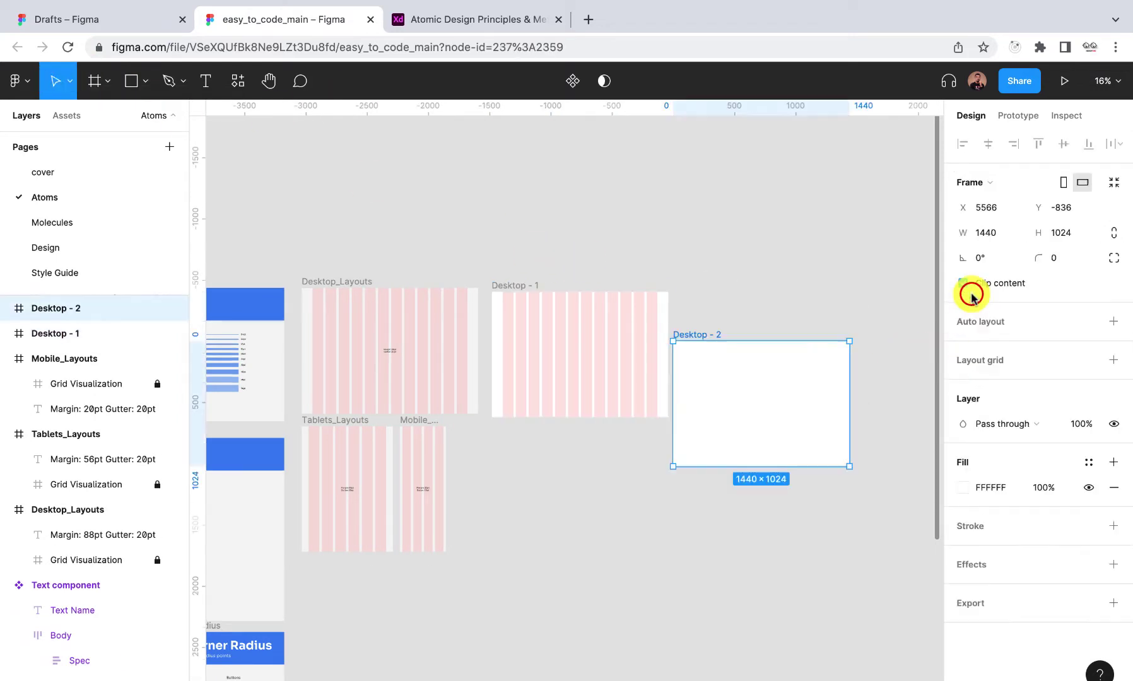
- Apply the desktop_layout_grid style to the new empty desktop frame
{"action": "scroll", "coordinate": [790, 386], "scroll_direction": "up", "scroll_amount": 5}
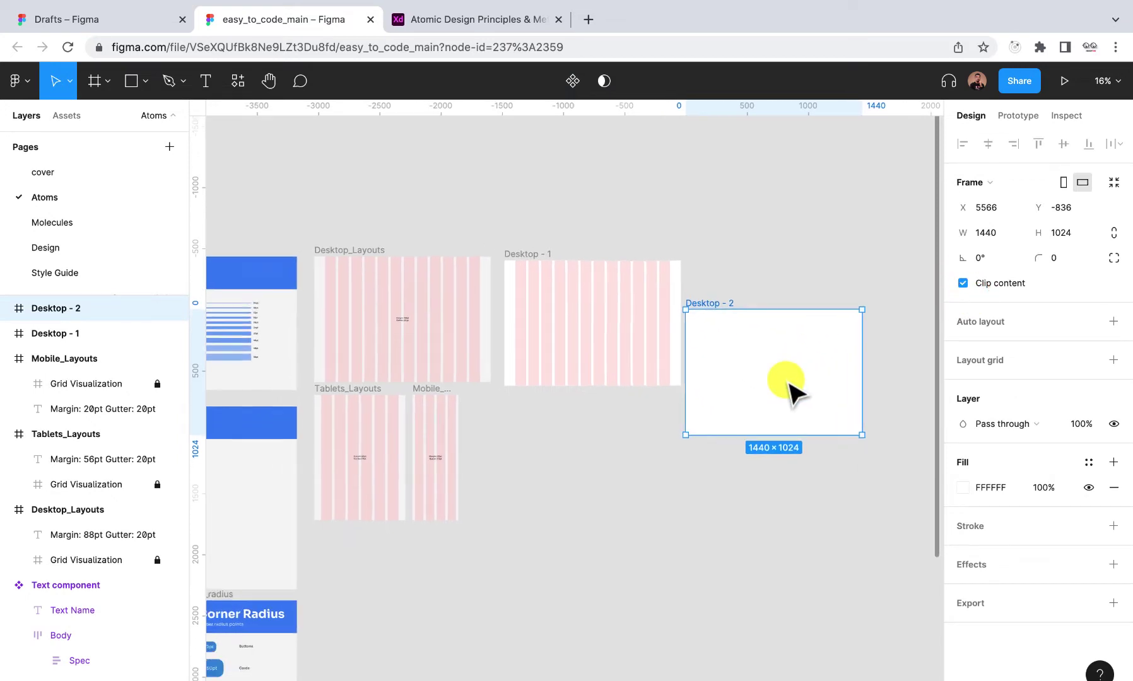
{"action": "scroll", "coordinate": [814, 369], "scroll_direction": "right", "scroll_amount": 3}
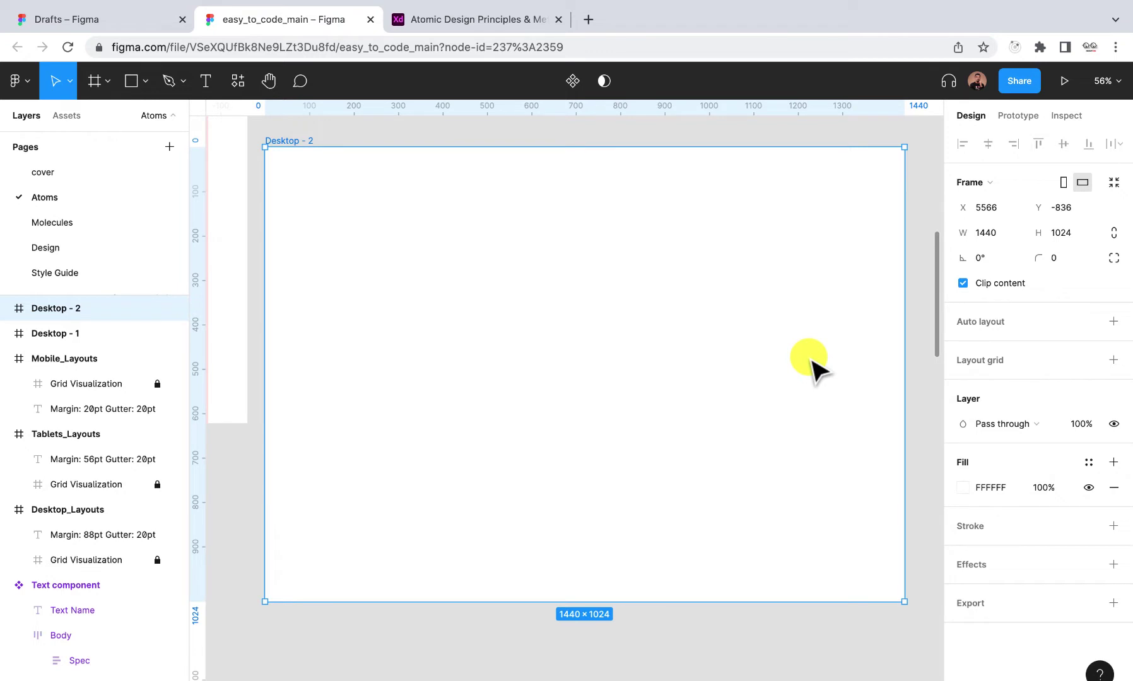
{"action": "left_click", "coordinate": [1088, 360]}
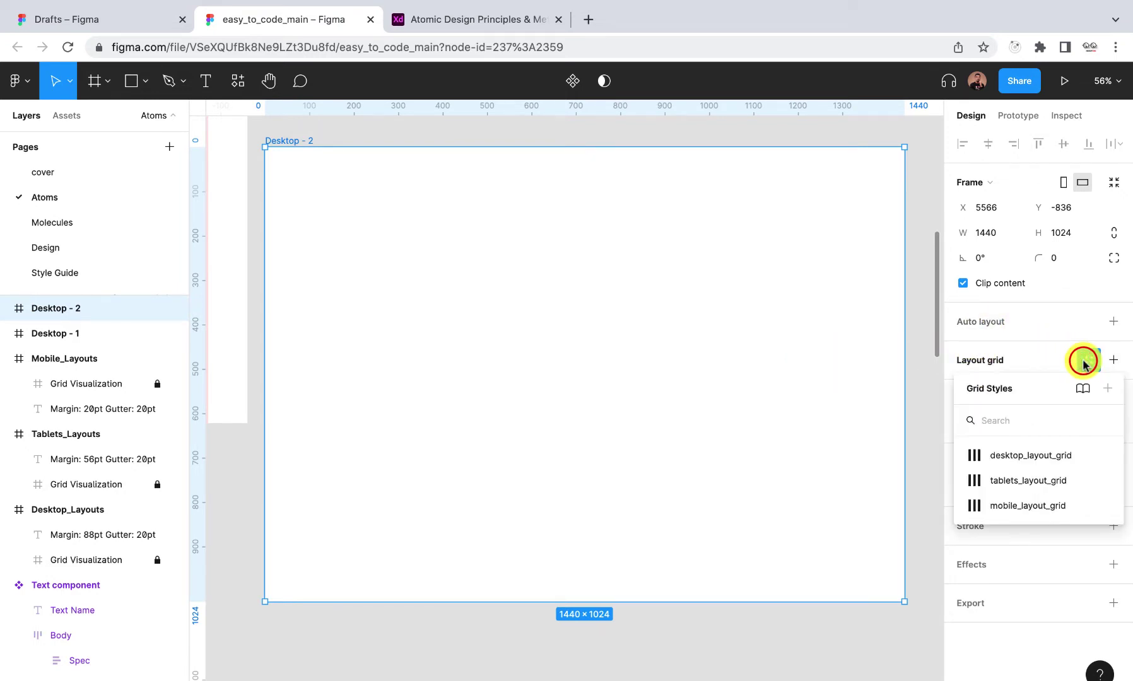
{"action": "left_click", "coordinate": [1030, 461]}
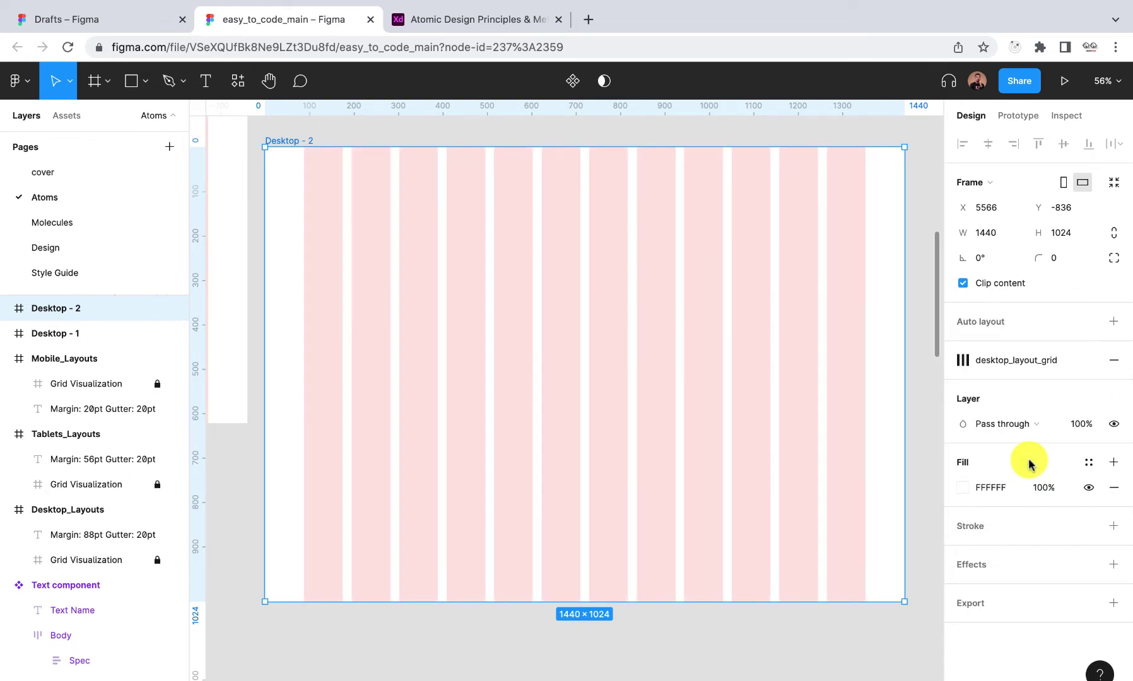
- Delete the second desktop frame that uses the desktop_layout_grid style
{"action": "scroll", "coordinate": [583, 396], "scroll_direction": "down", "scroll_amount": 5}
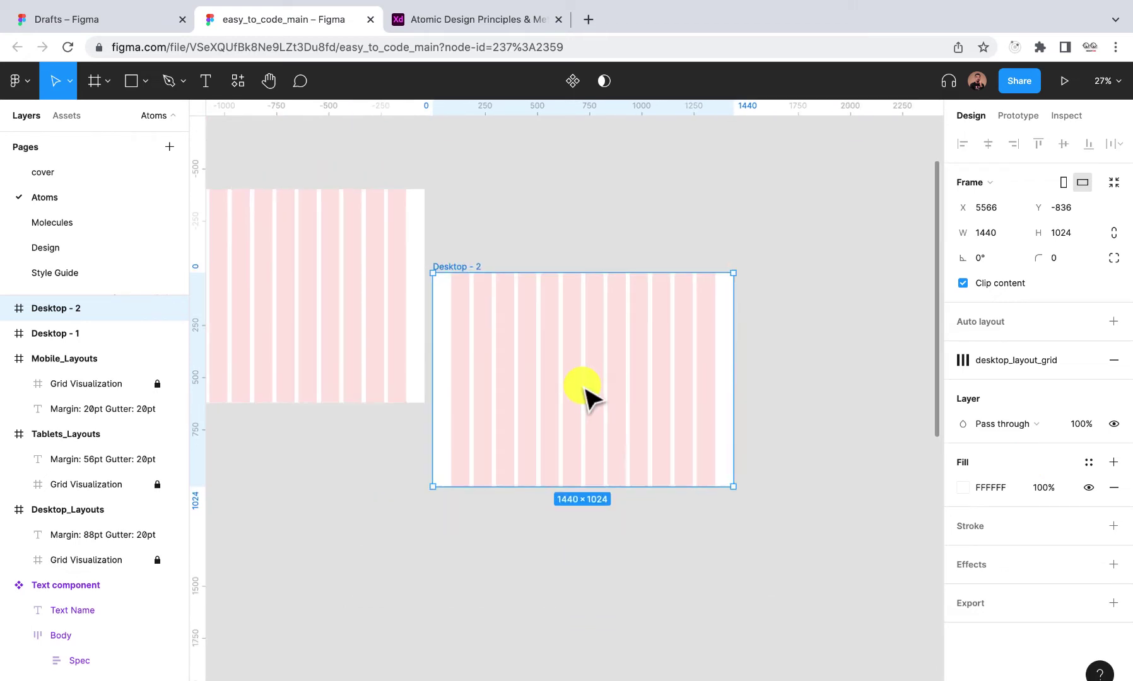
{"action": "key", "text": "Delete"}
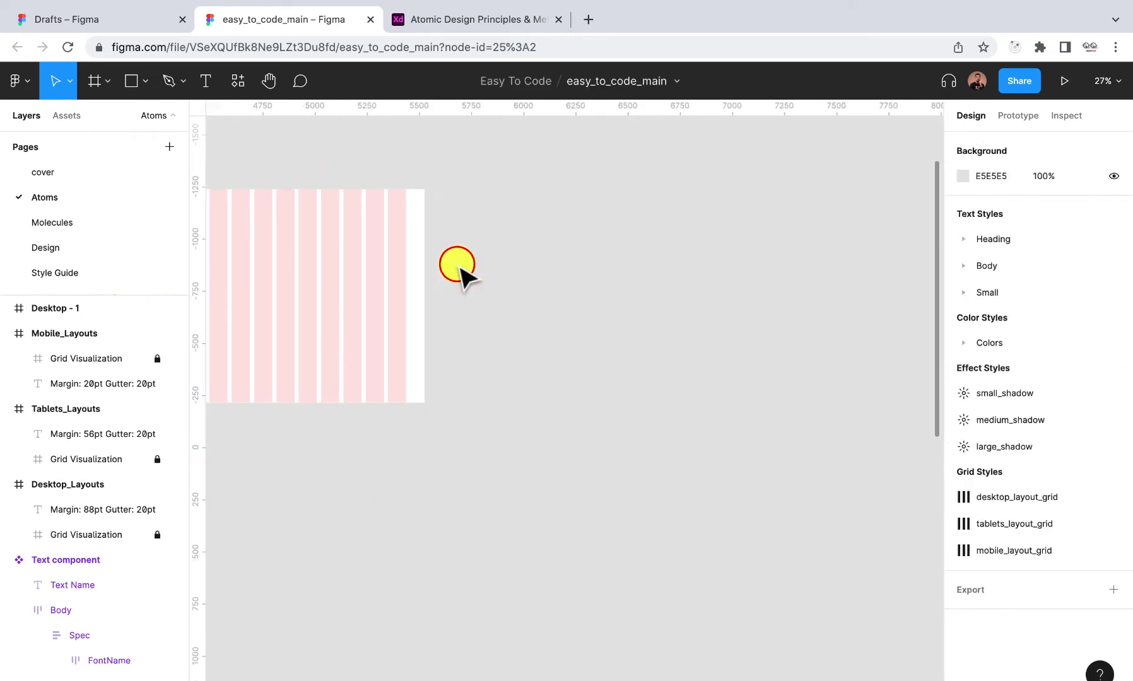
- Search the plugins for "layout v", run Layout Grid Visualizer on the Desktop - 1 frame, and remove the frame's original 12-column layout grid
{"action": "scroll", "coordinate": [462, 273], "scroll_direction": "left", "scroll_amount": 3}
{"action": "scroll", "coordinate": [434, 236], "scroll_direction": "up", "scroll_amount": 5}
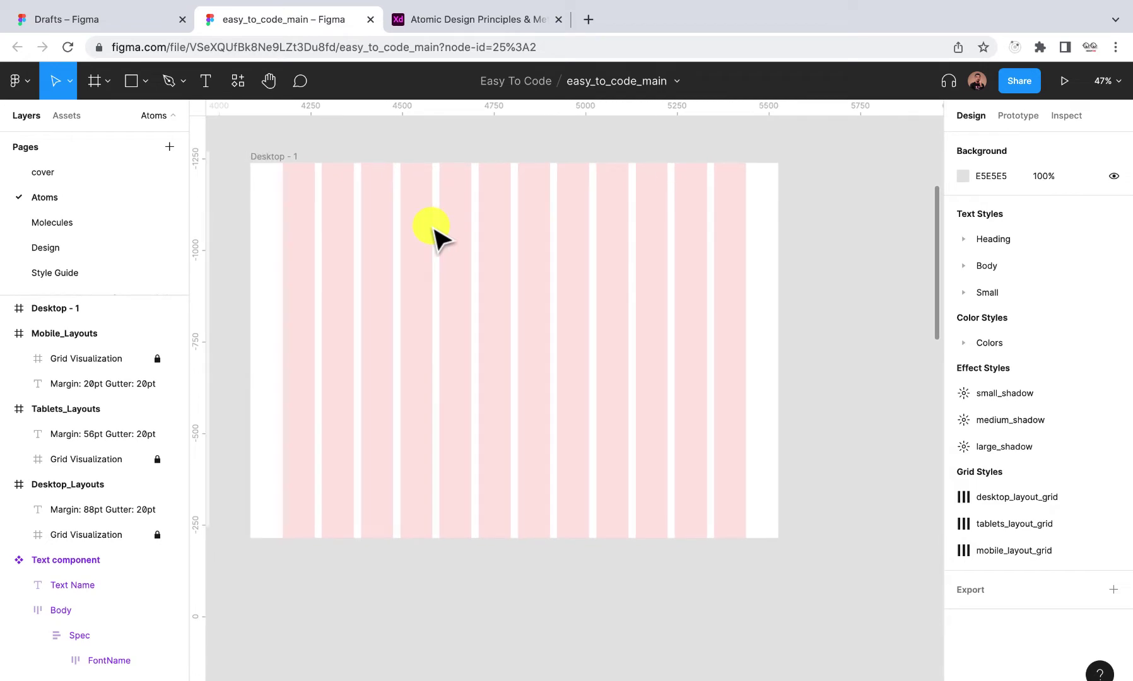
{"action": "left_click", "coordinate": [237, 82]}
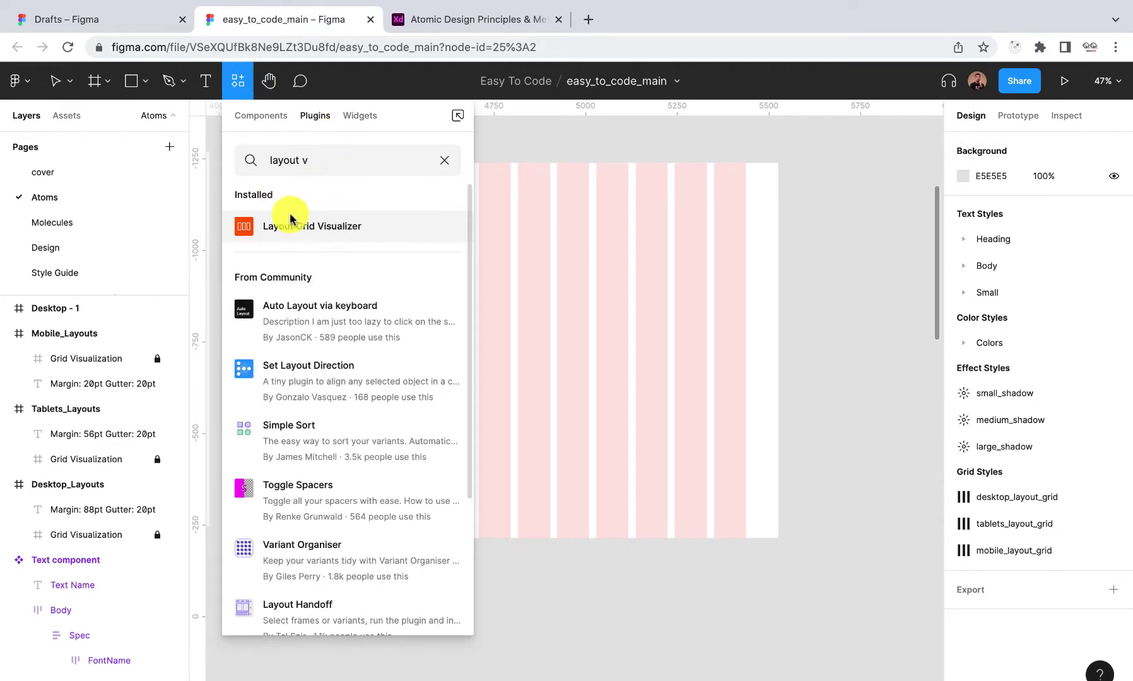
{"action": "mouse_move", "coordinate": [285, 227]}
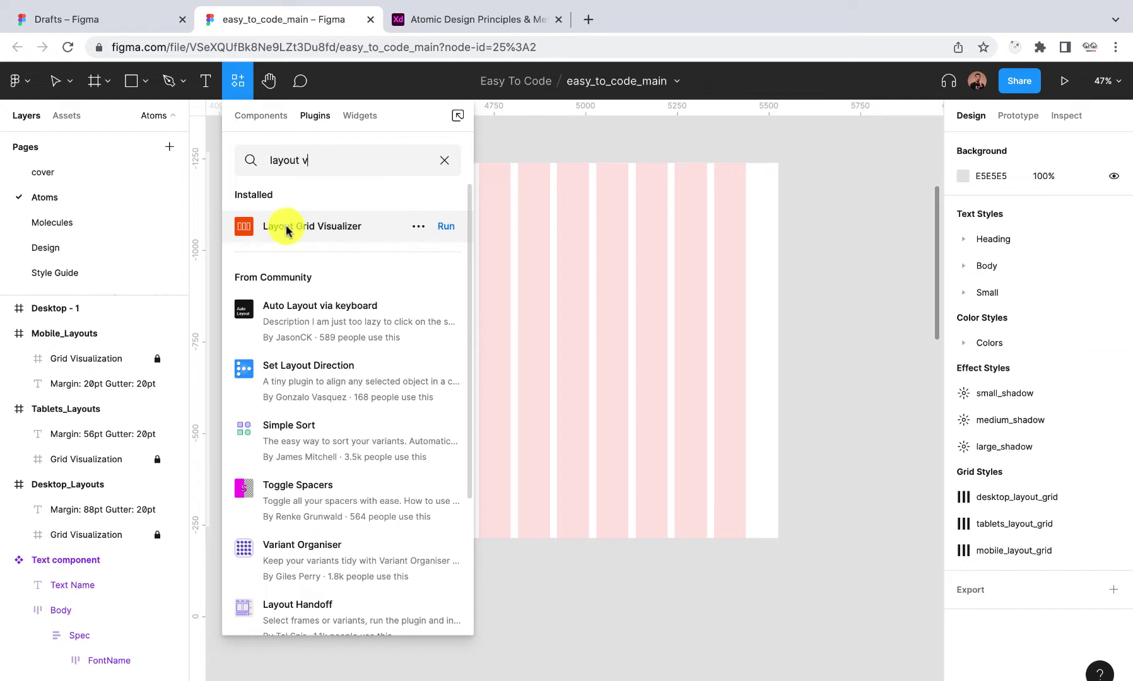
{"action": "left_click", "coordinate": [445, 227]}
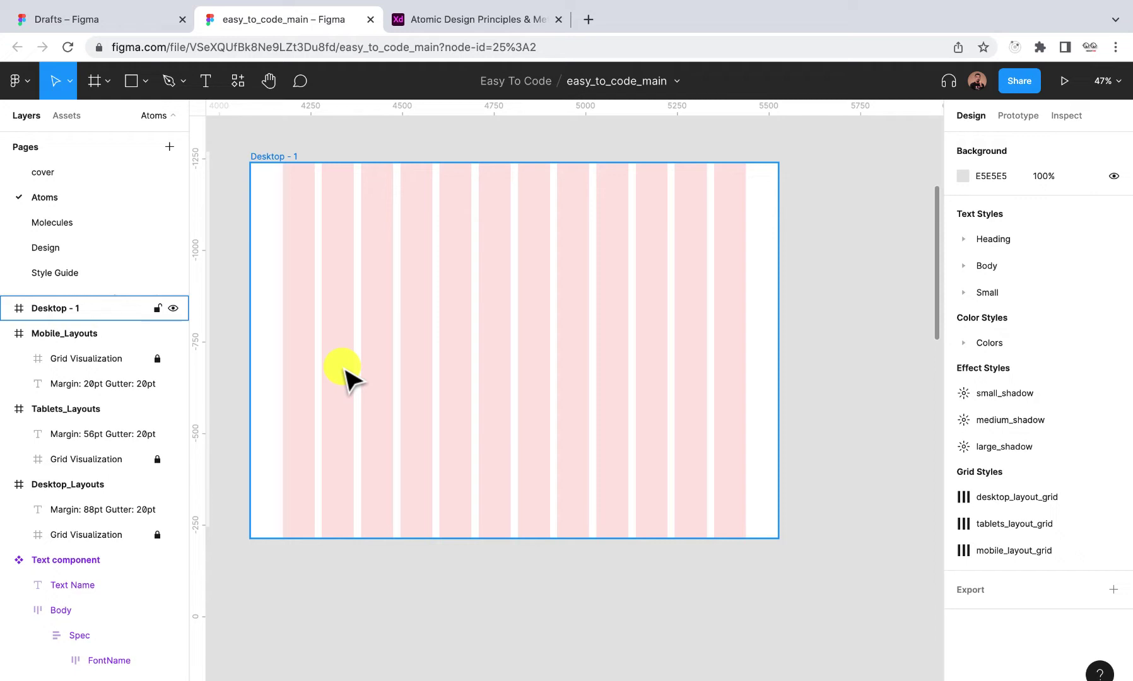
{"action": "left_click", "coordinate": [264, 156]}
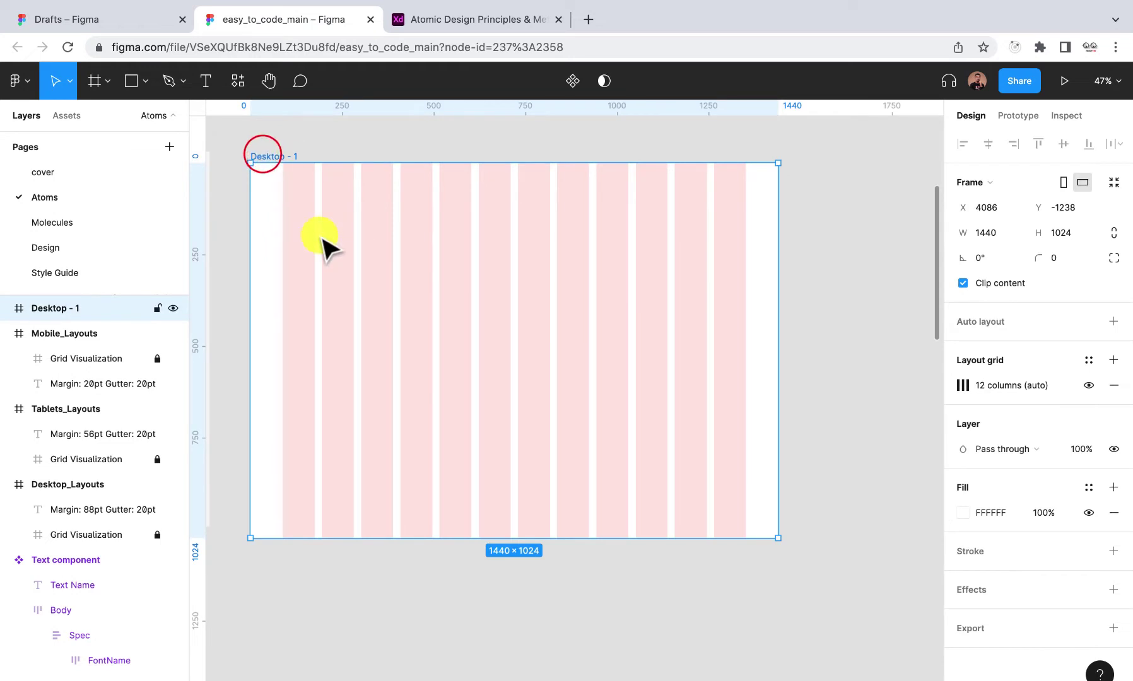
{"action": "left_click", "coordinate": [237, 81]}
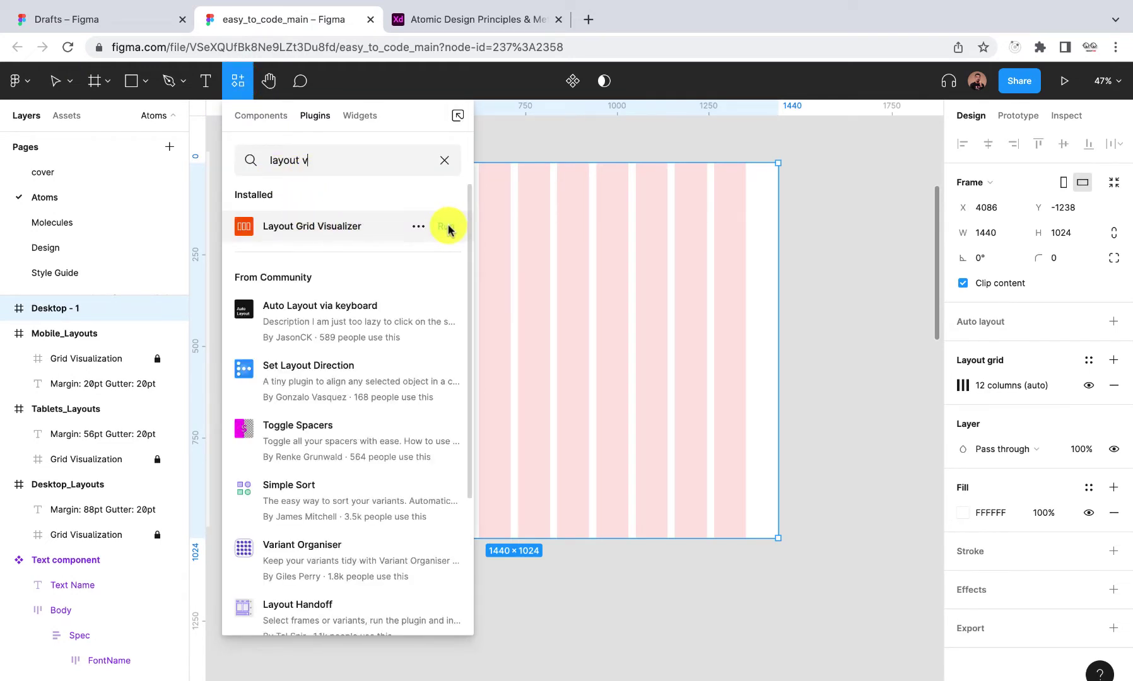
{"action": "left_click", "coordinate": [446, 227]}
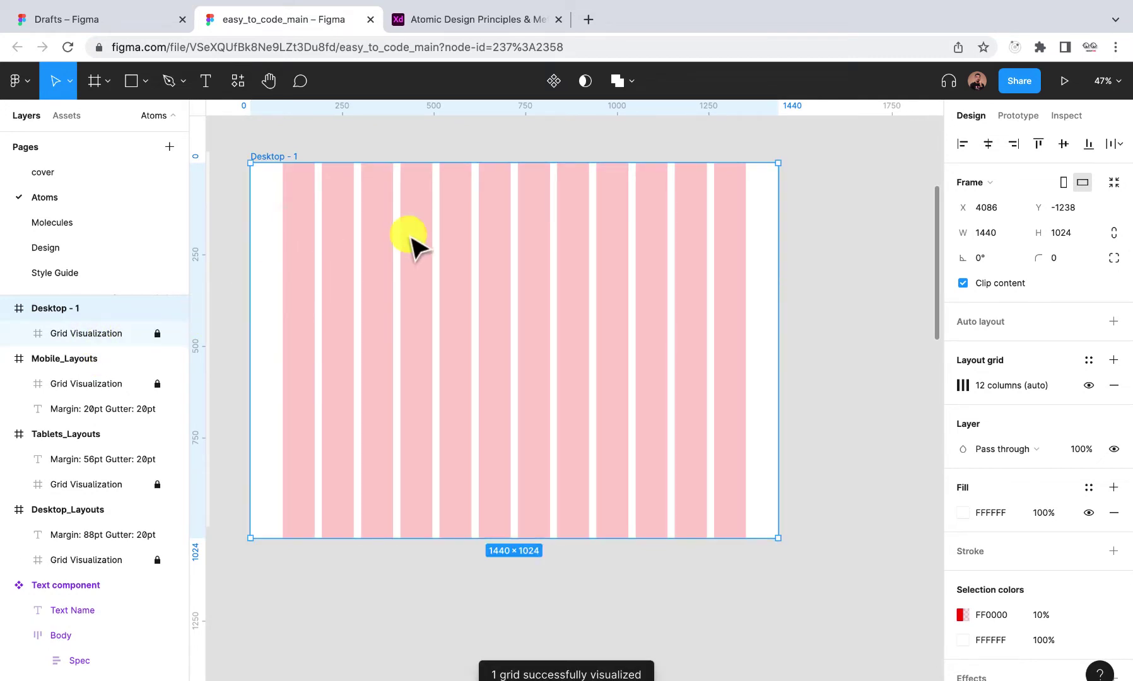
{"action": "left_click", "coordinate": [1113, 386]}
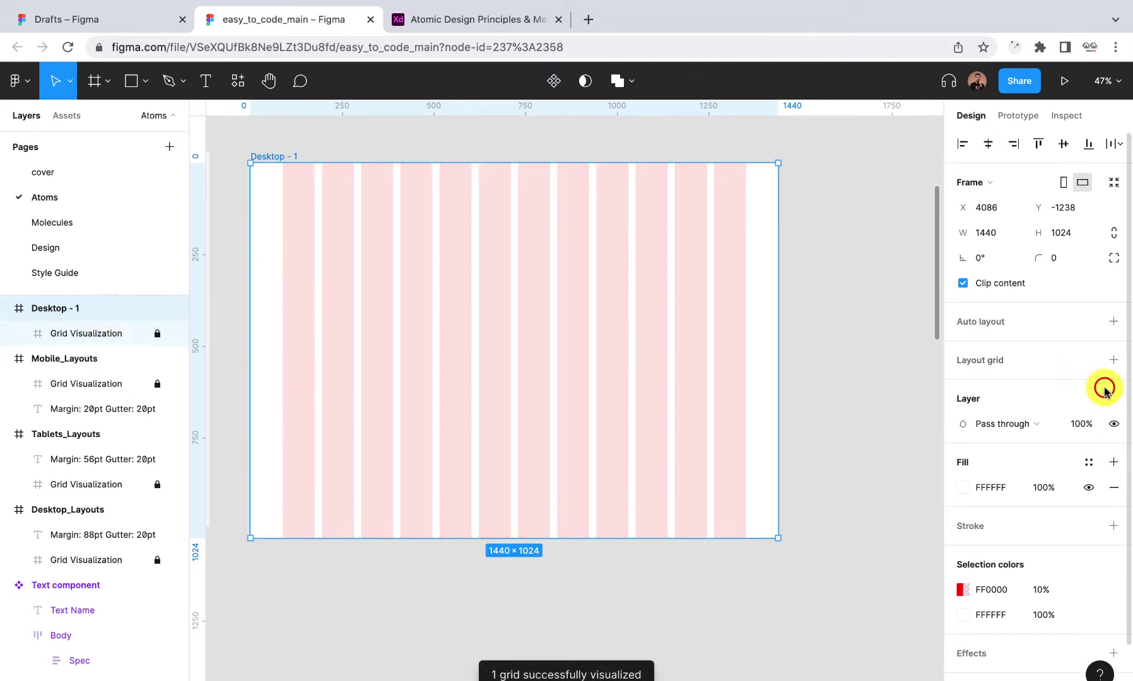
- Expand the Grid Visualization layer in Desktop - 1 down to its column rectangles and toggle the first listed rectangle's visibility off and on
{"action": "left_click", "coordinate": [77, 335]}
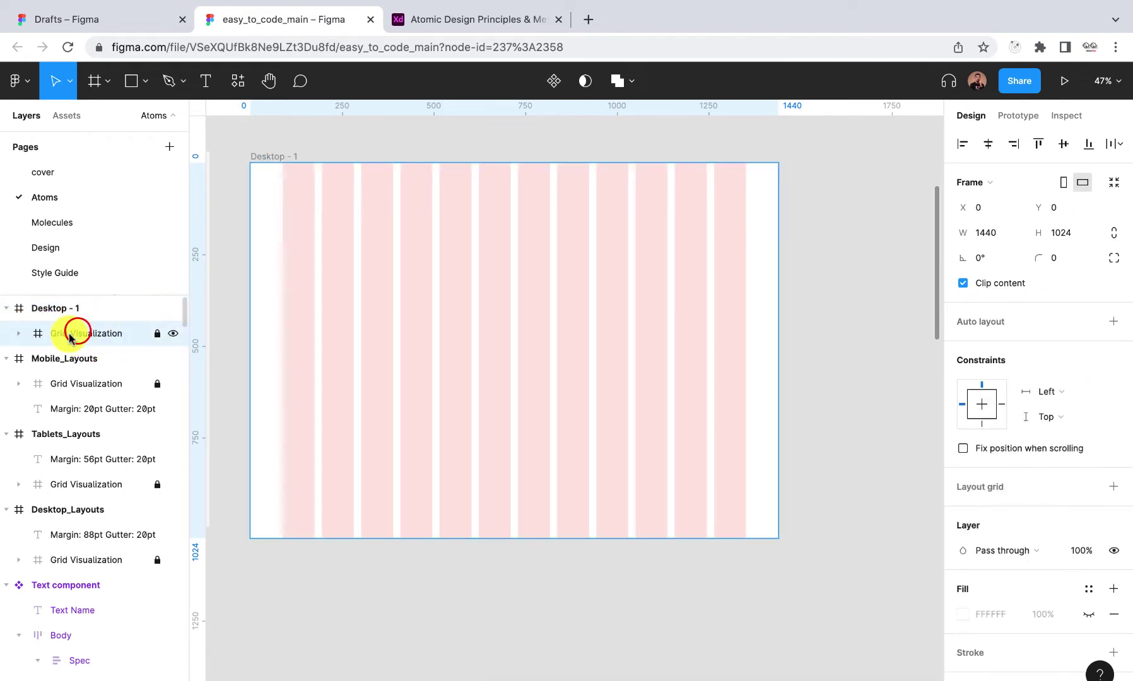
{"action": "left_click", "coordinate": [18, 335]}
{"action": "left_click", "coordinate": [33, 361]}
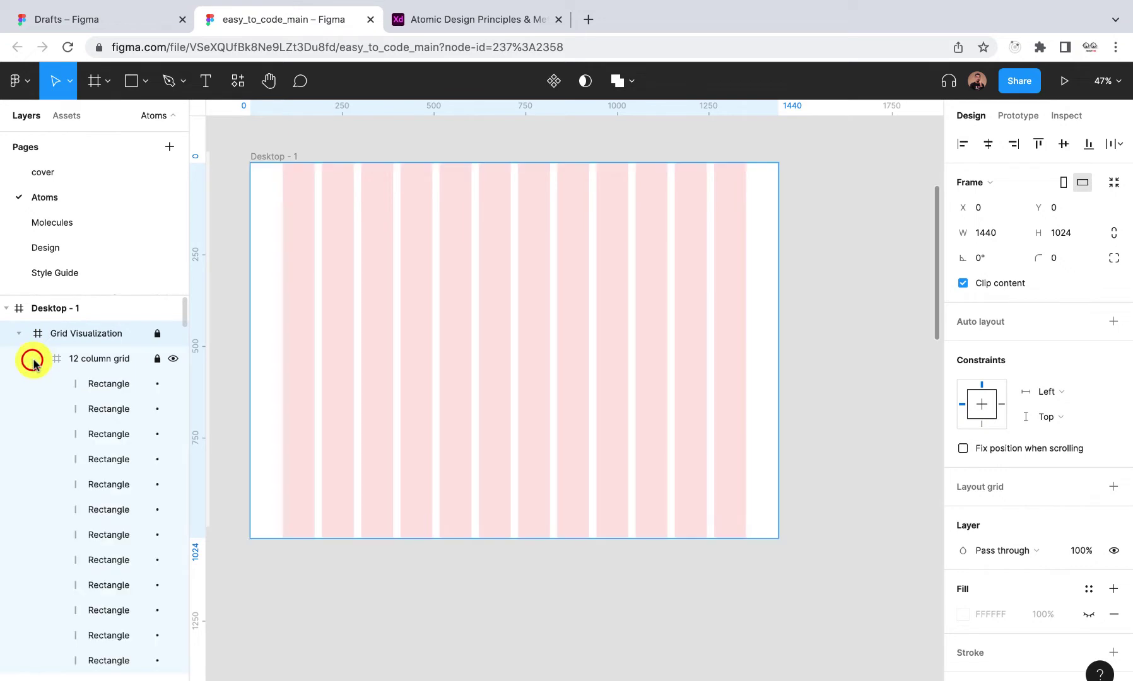
{"action": "left_click", "coordinate": [108, 367]}
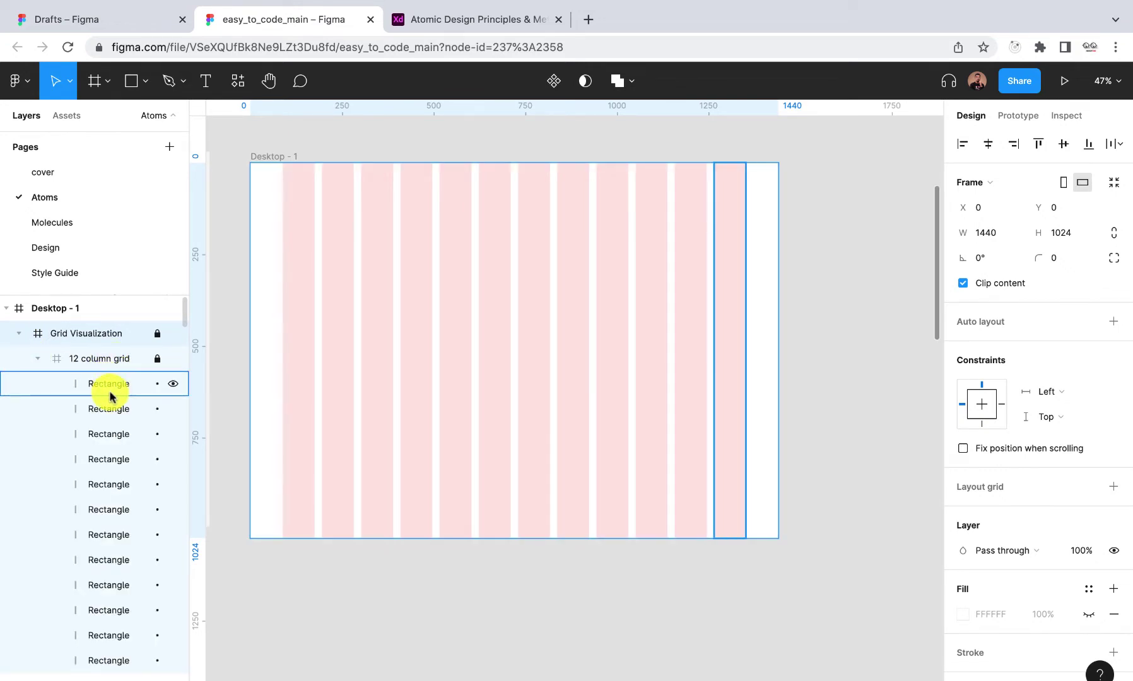
{"action": "left_click", "coordinate": [169, 386]}
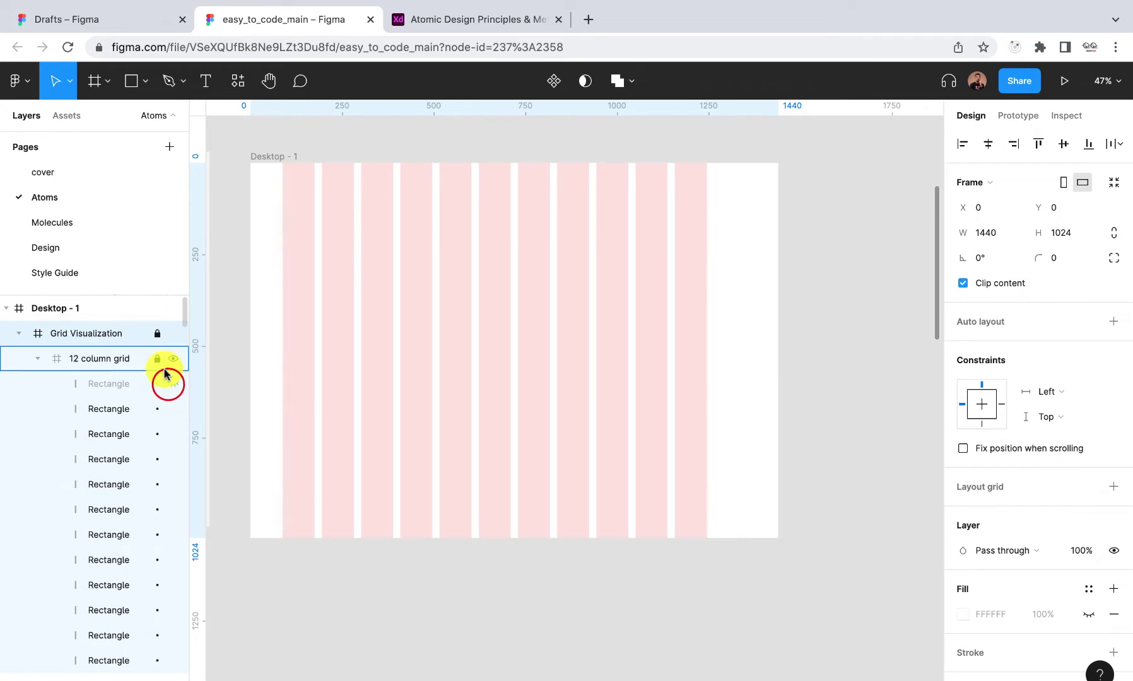
{"action": "left_click", "coordinate": [170, 388]}
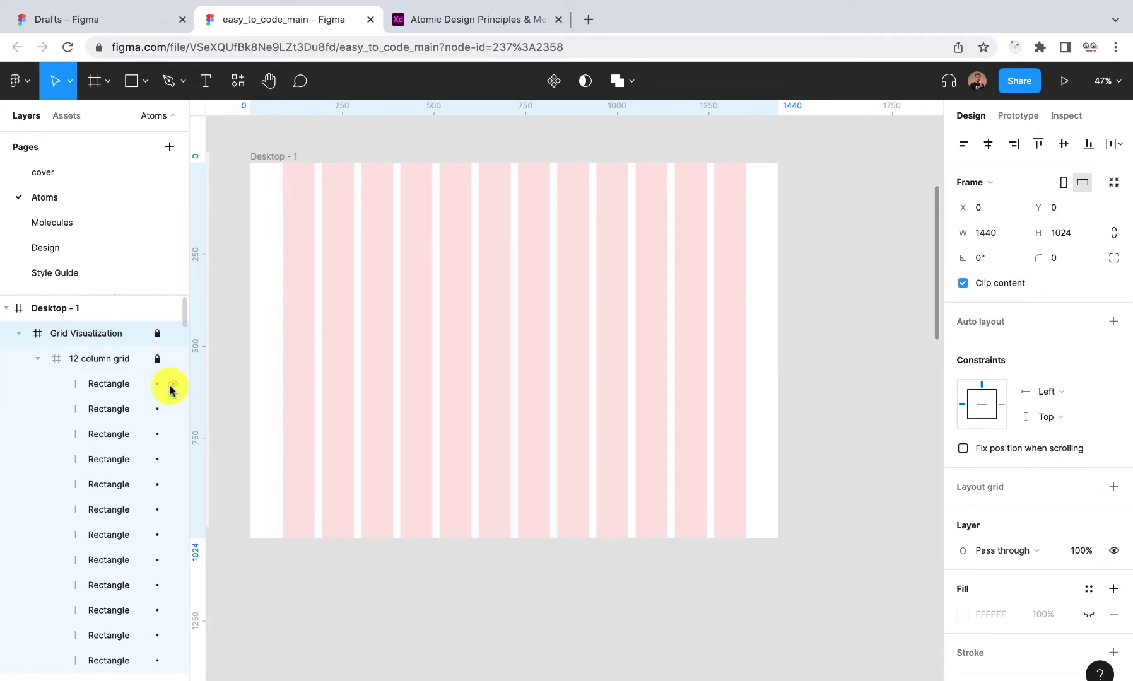
- Collapse the Grid Visualization layer and delete the Desktop - 1 frame
{"action": "left_click", "coordinate": [19, 333]}
{"action": "left_click", "coordinate": [265, 165]}
{"action": "key", "text": "Delete"}
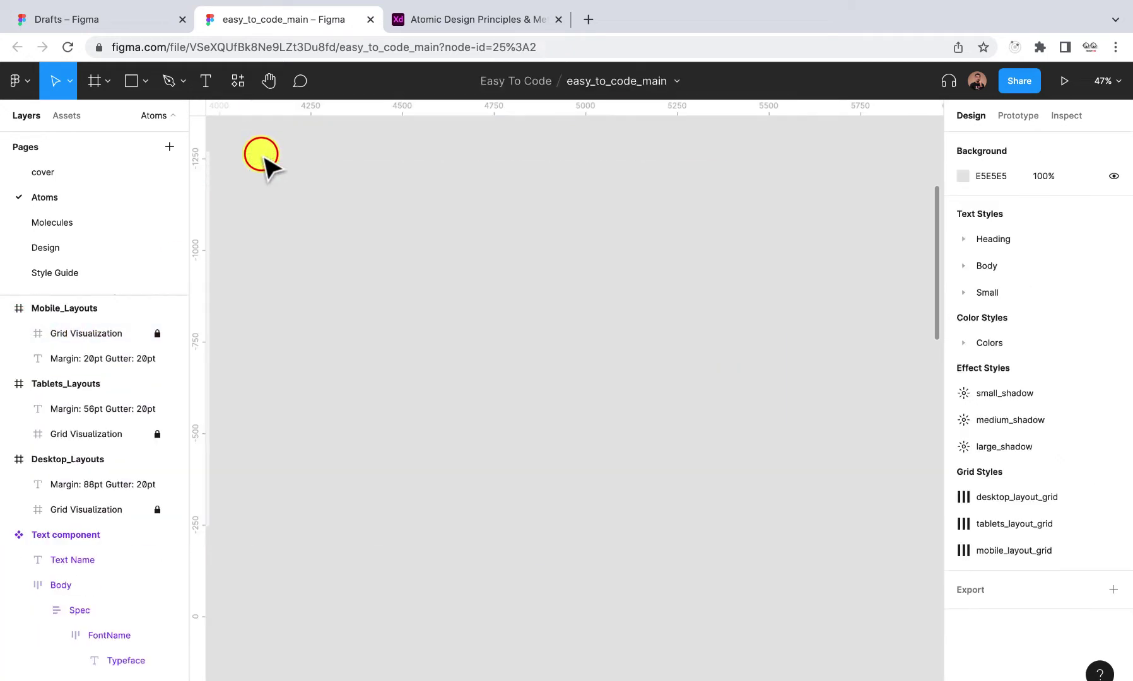
- Select the Desktop_Layouts frame and examine its visualized grid along with the Tablets_Layouts and Mobile_Layouts frames
{"action": "scroll", "coordinate": [266, 170], "scroll_direction": "down", "scroll_amount": 5}
{"action": "scroll", "coordinate": [690, 172], "scroll_direction": "left", "scroll_amount": 4}
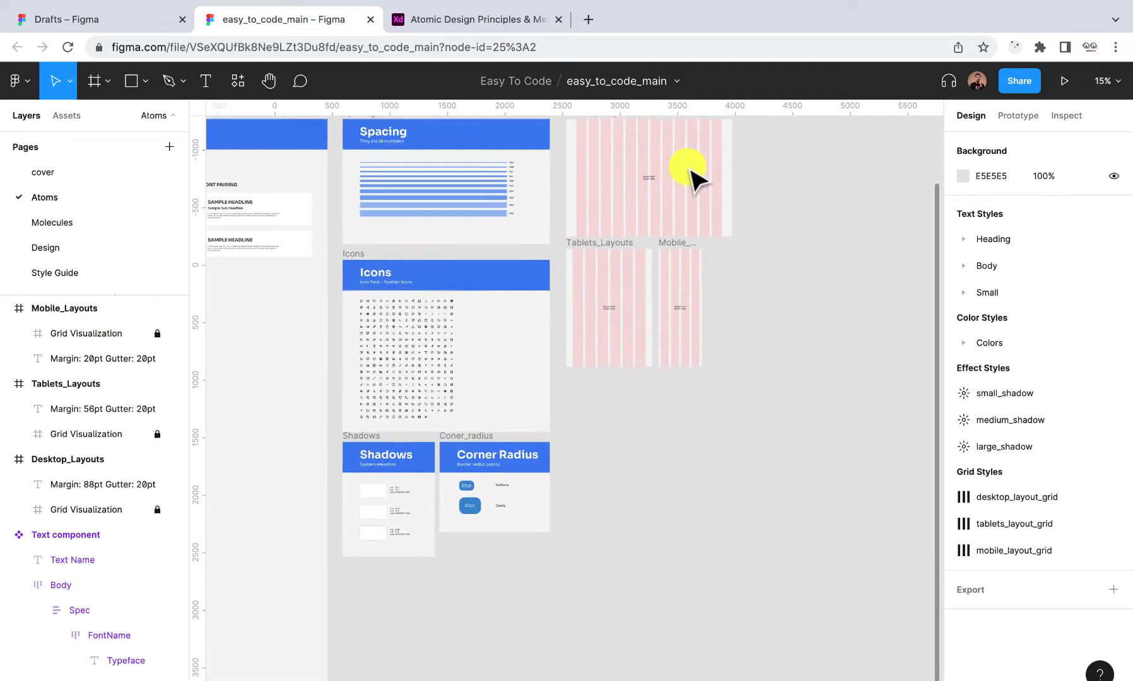
{"action": "scroll", "coordinate": [690, 172], "scroll_direction": "up", "scroll_amount": 3}
{"action": "scroll", "coordinate": [647, 266], "scroll_direction": "up", "scroll_amount": 5}
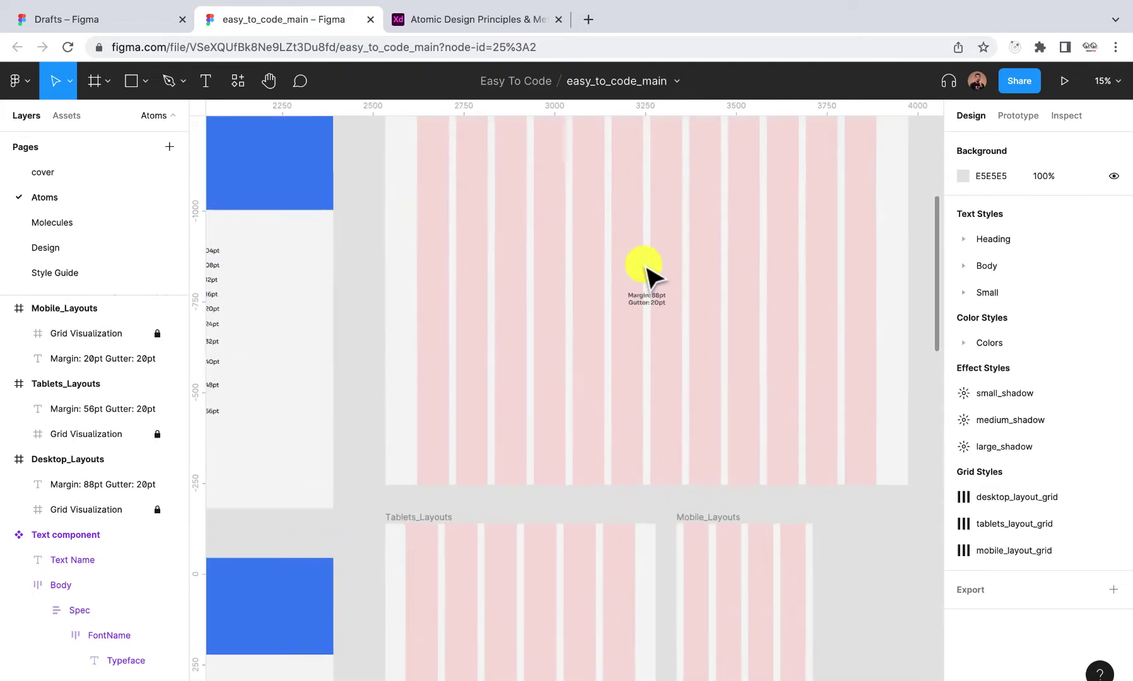
{"action": "left_click", "coordinate": [403, 176]}
{"action": "left_click", "coordinate": [400, 171]}
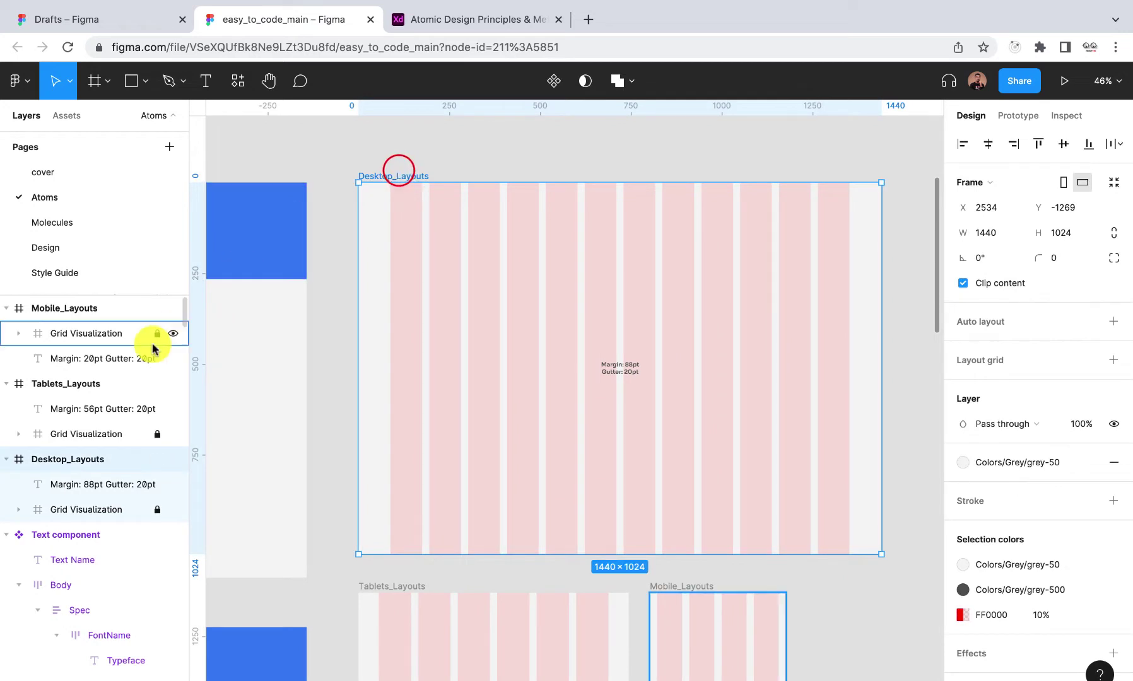
{"action": "scroll", "coordinate": [571, 498], "scroll_direction": "down", "scroll_amount": 5}
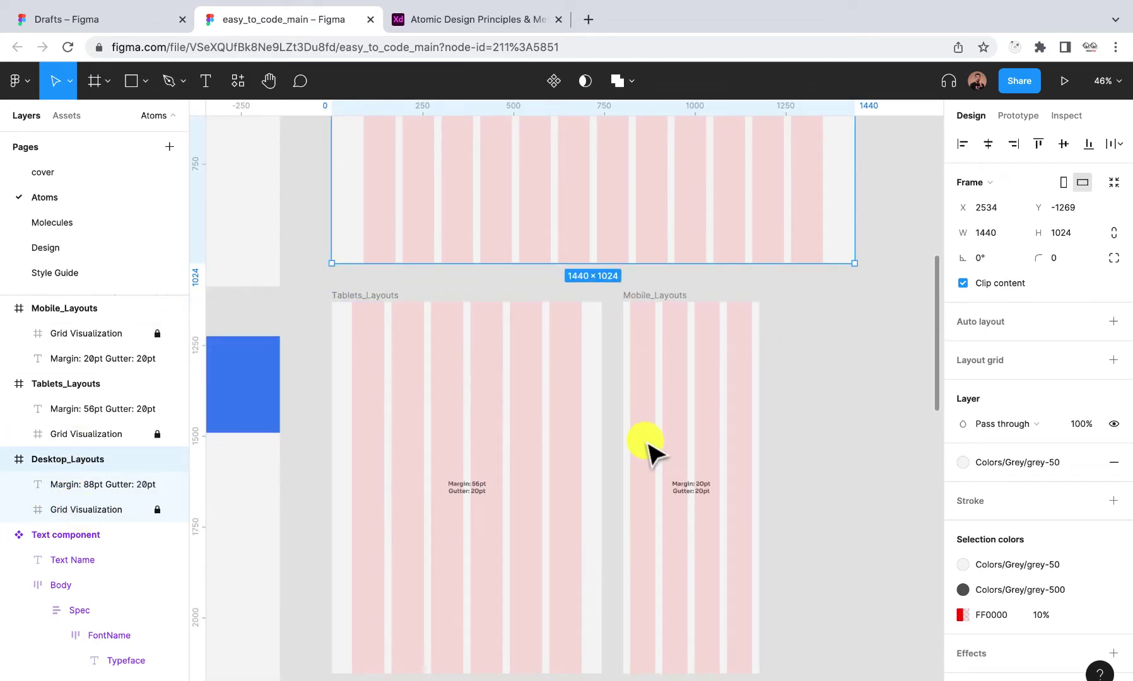
{"action": "scroll", "coordinate": [650, 448], "scroll_direction": "up", "scroll_amount": 5}
{"action": "scroll", "coordinate": [649, 448], "scroll_direction": "down", "scroll_amount": 5}
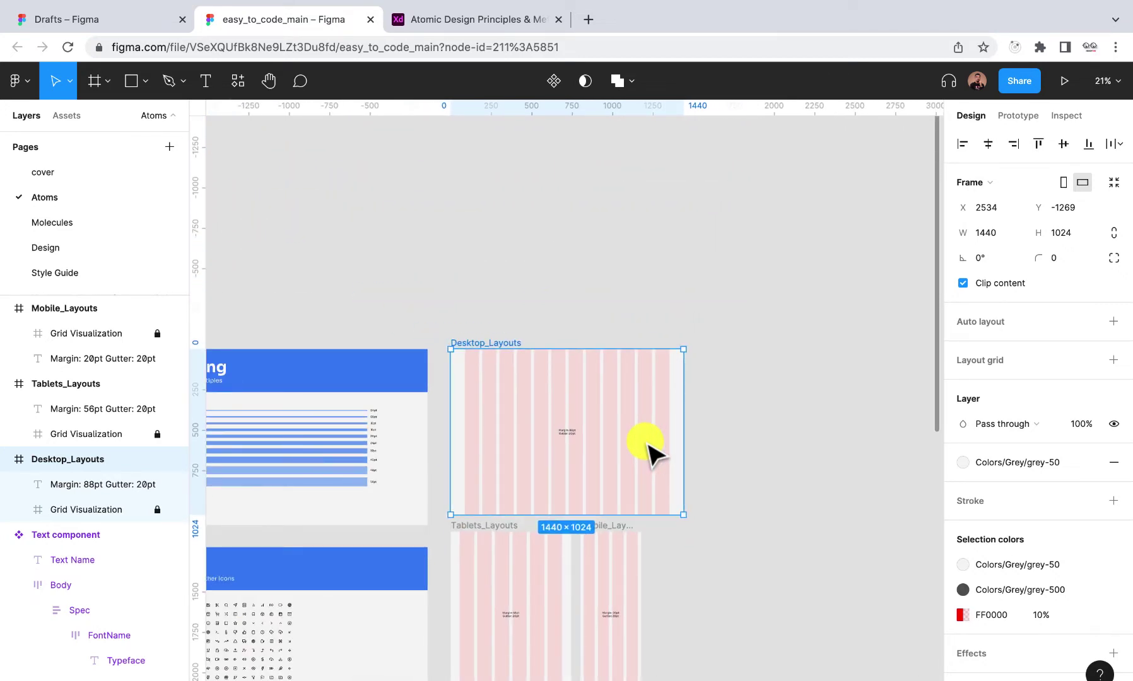
- Look over the Typography frame, from its font pairing samples through the Heading, Body and Small text samples
{"action": "scroll", "coordinate": [650, 449], "scroll_direction": "left", "scroll_amount": 10}
{"action": "scroll", "coordinate": [650, 449], "scroll_direction": "down", "scroll_amount": 3}
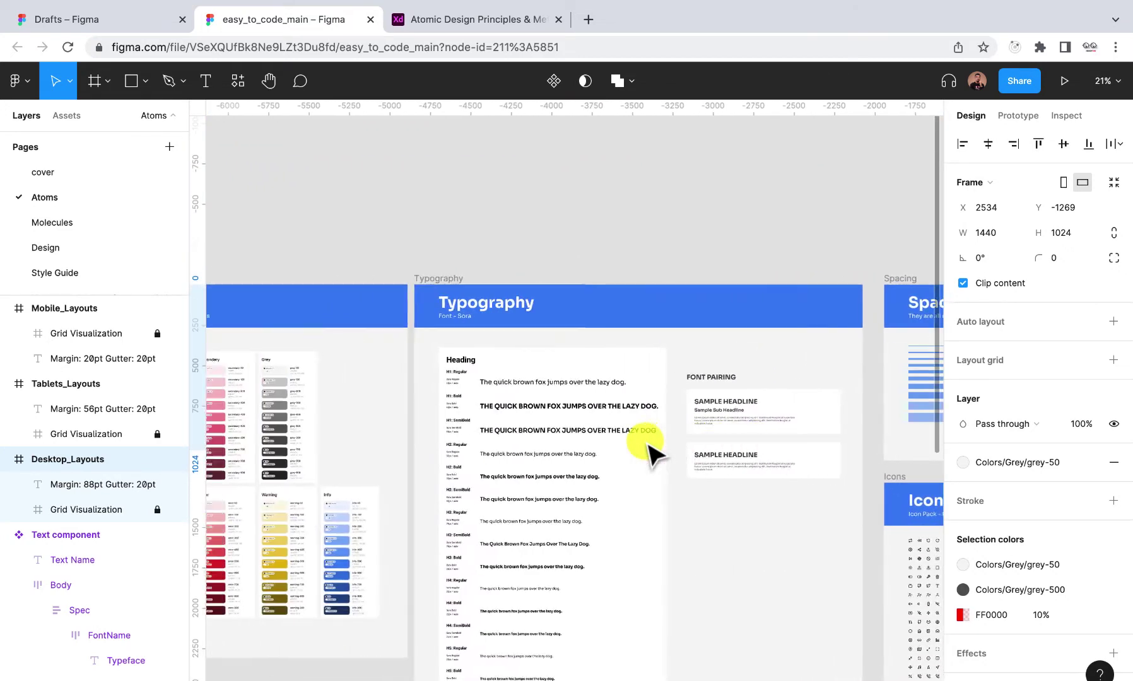
{"action": "scroll", "coordinate": [620, 325], "scroll_direction": "up", "scroll_amount": 5}
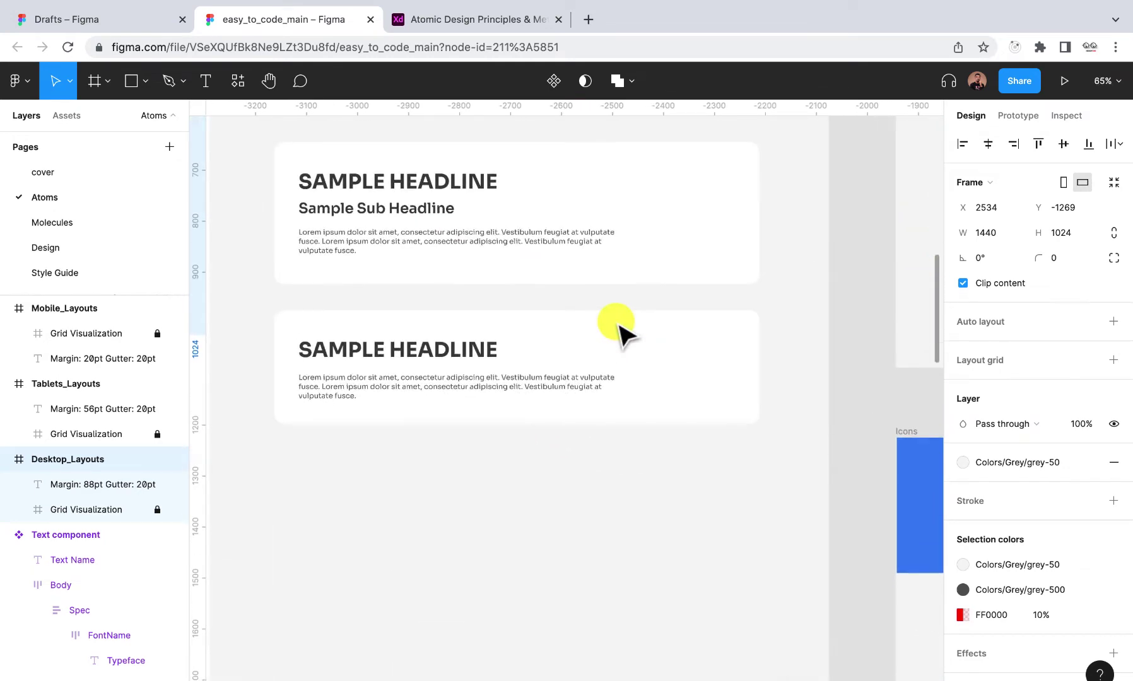
{"action": "scroll", "coordinate": [618, 328], "scroll_direction": "down", "scroll_amount": 5}
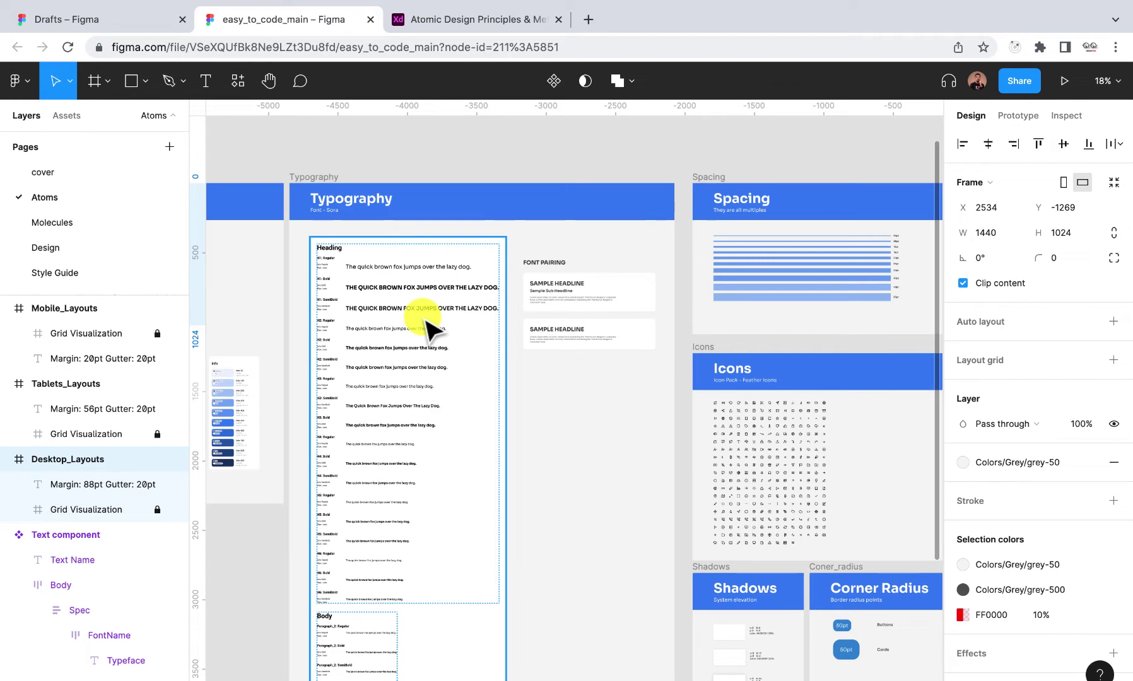
{"action": "scroll", "coordinate": [424, 324], "scroll_direction": "down", "scroll_amount": 5}
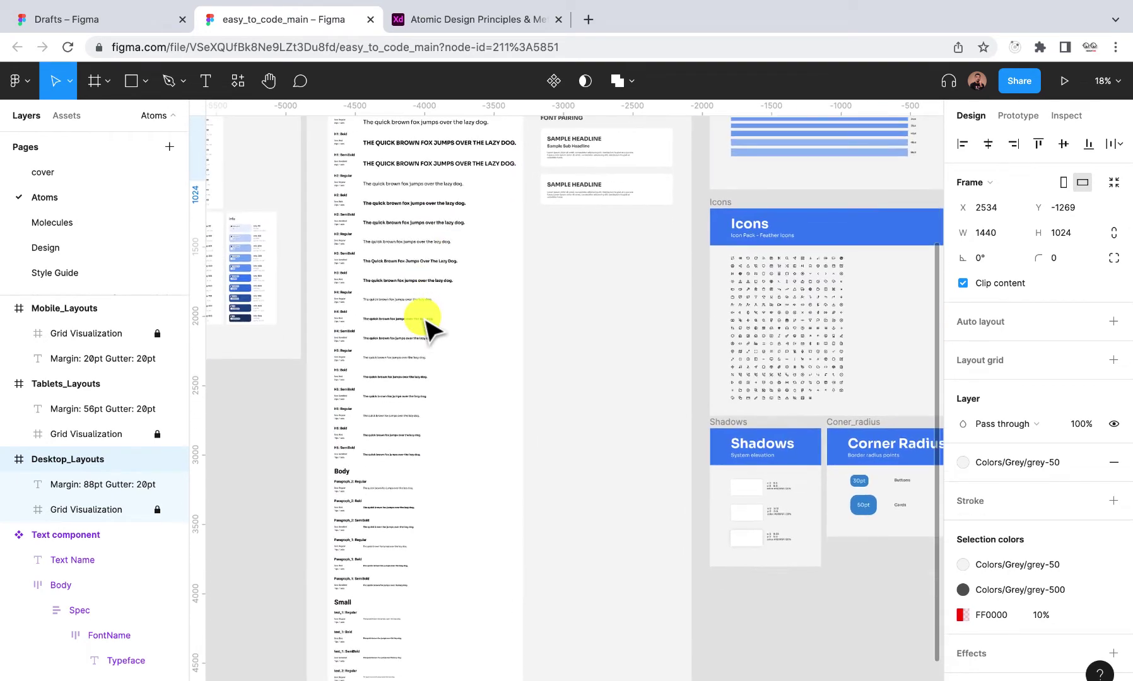
{"action": "scroll", "coordinate": [428, 324], "scroll_direction": "up", "scroll_amount": 5}
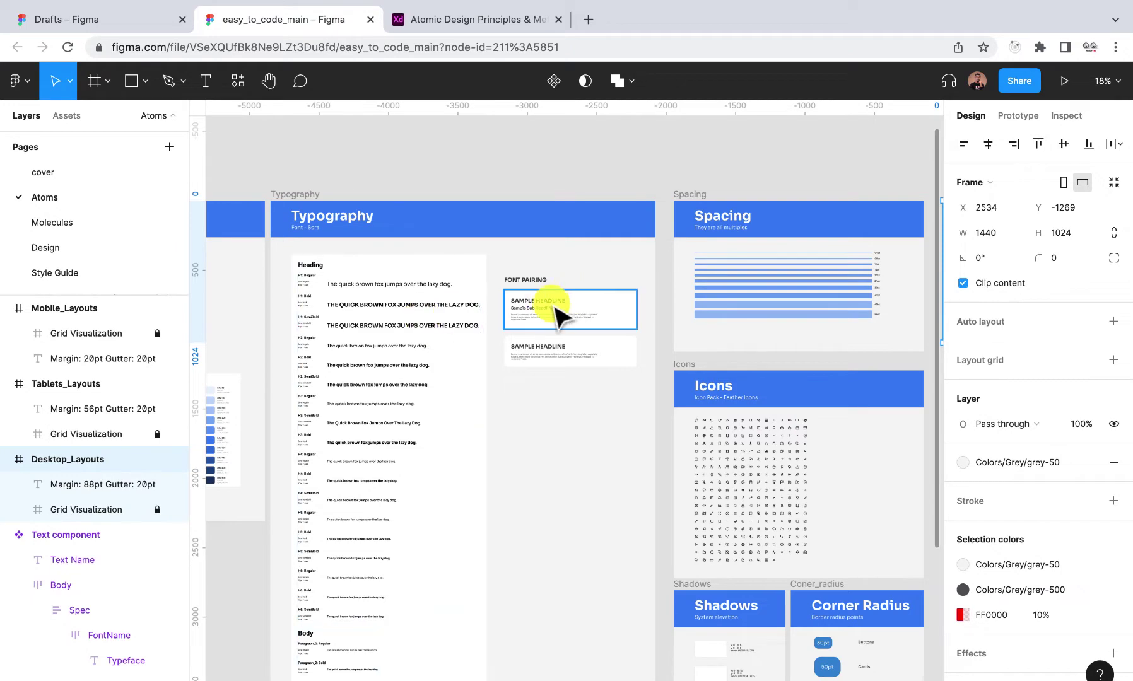
- Inspect the text styles of the headline, sub headline and paragraph in the first Font Pairing card
{"action": "scroll", "coordinate": [550, 308], "scroll_direction": "up", "scroll_amount": 5}
{"action": "scroll", "coordinate": [540, 330], "scroll_direction": "up", "scroll_amount": 3}
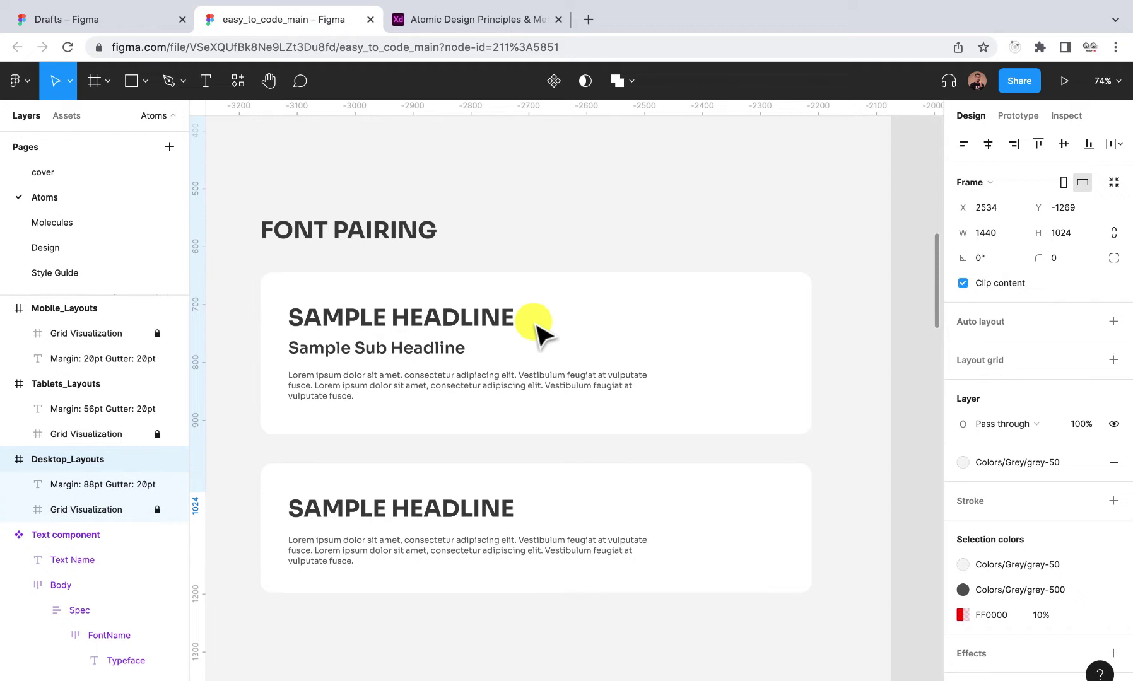
{"action": "left_click", "coordinate": [402, 316]}
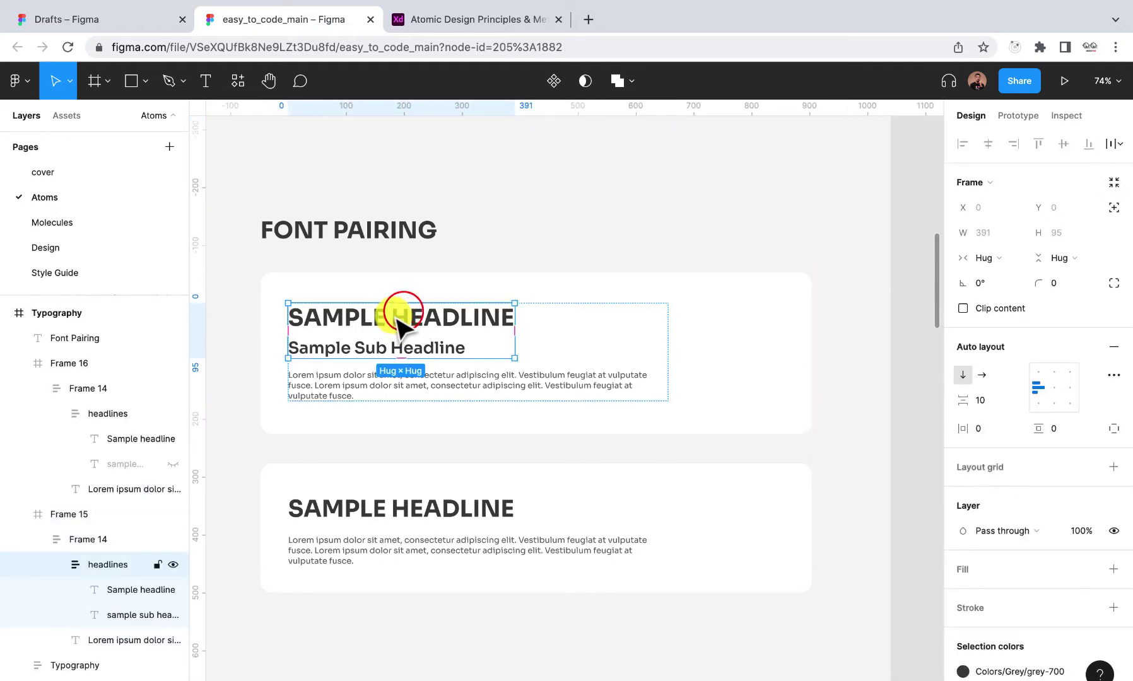
{"action": "double_click", "coordinate": [402, 315]}
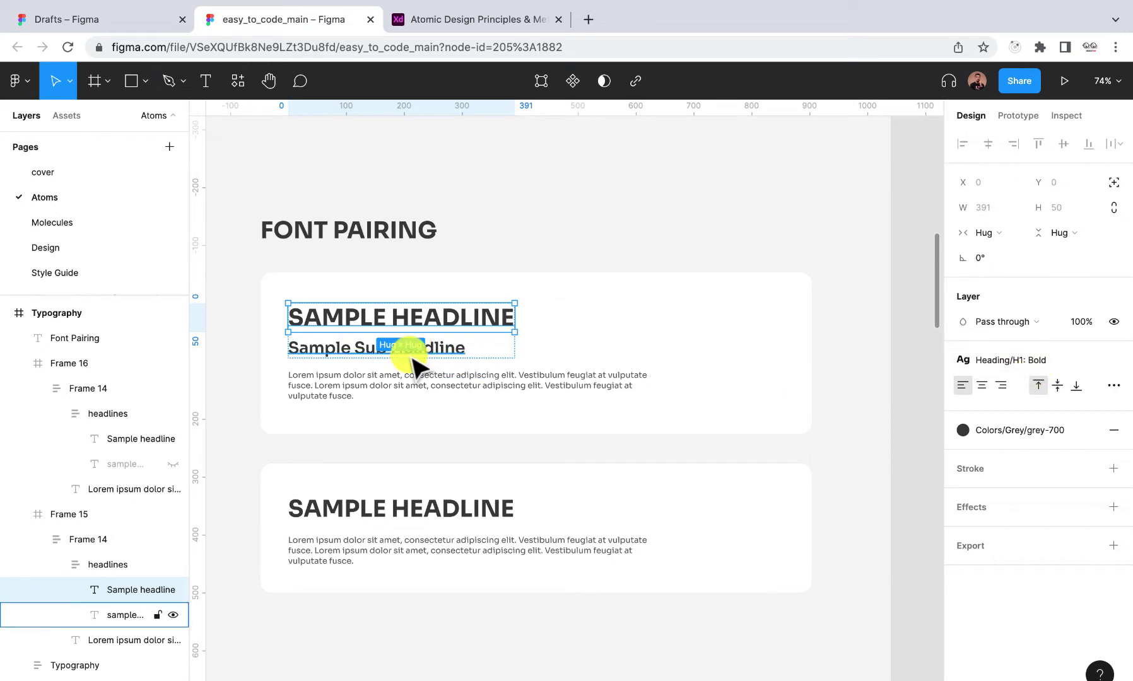
{"action": "left_click", "coordinate": [336, 350]}
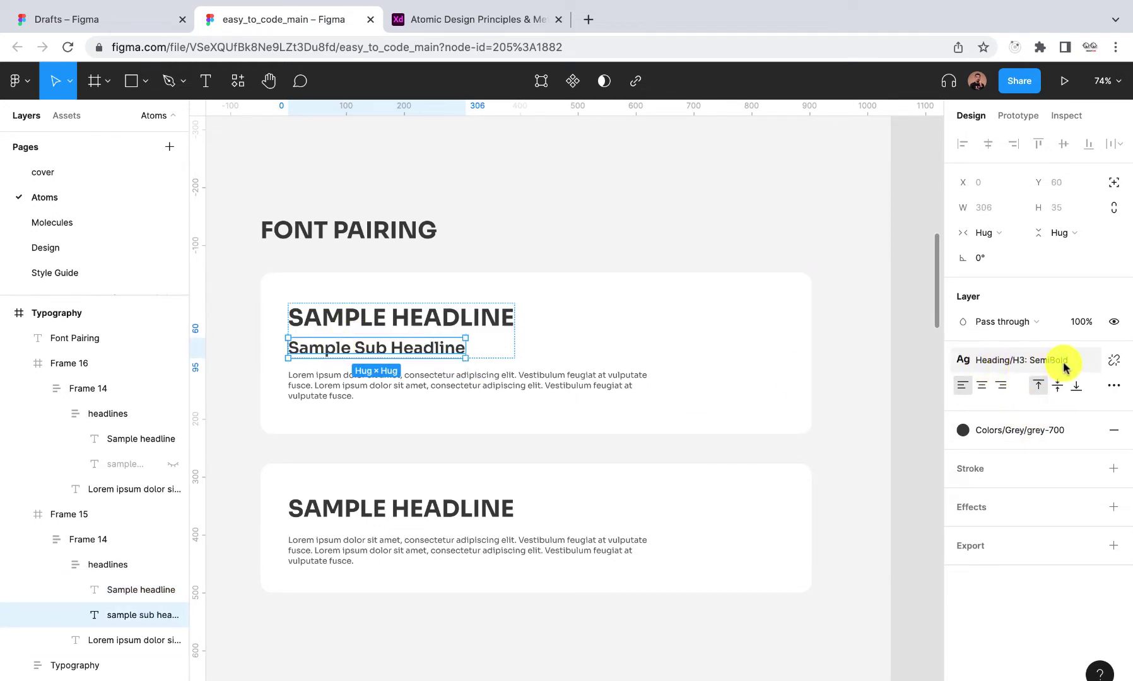
{"action": "left_click", "coordinate": [379, 323]}
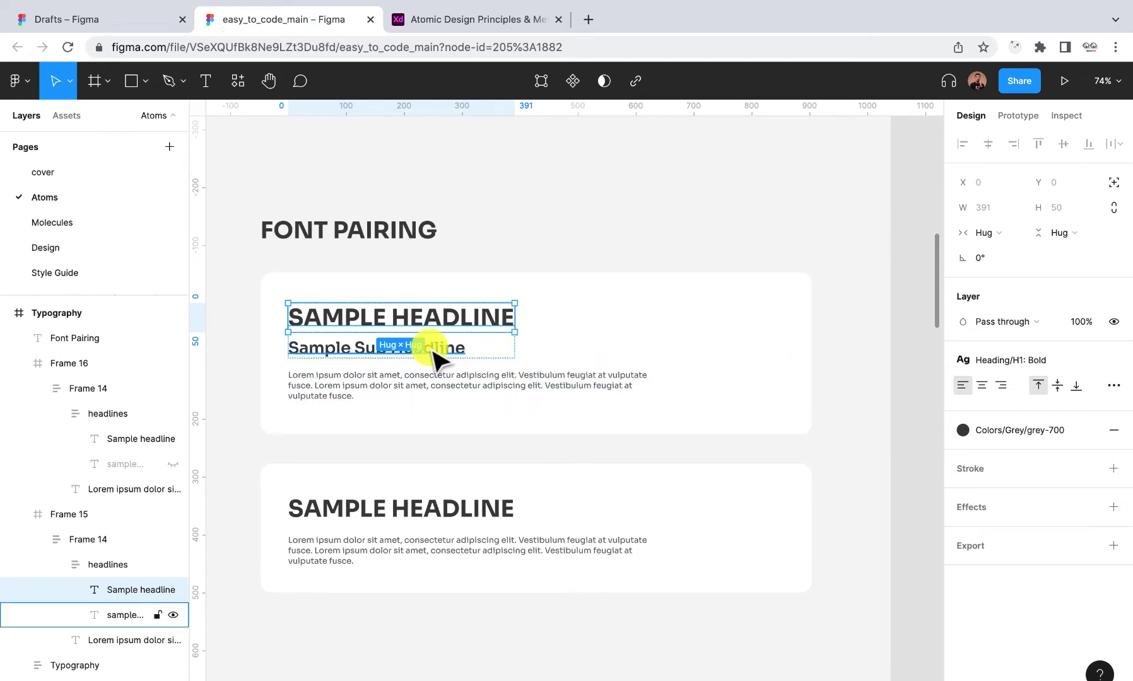
{"action": "left_click", "coordinate": [423, 380]}
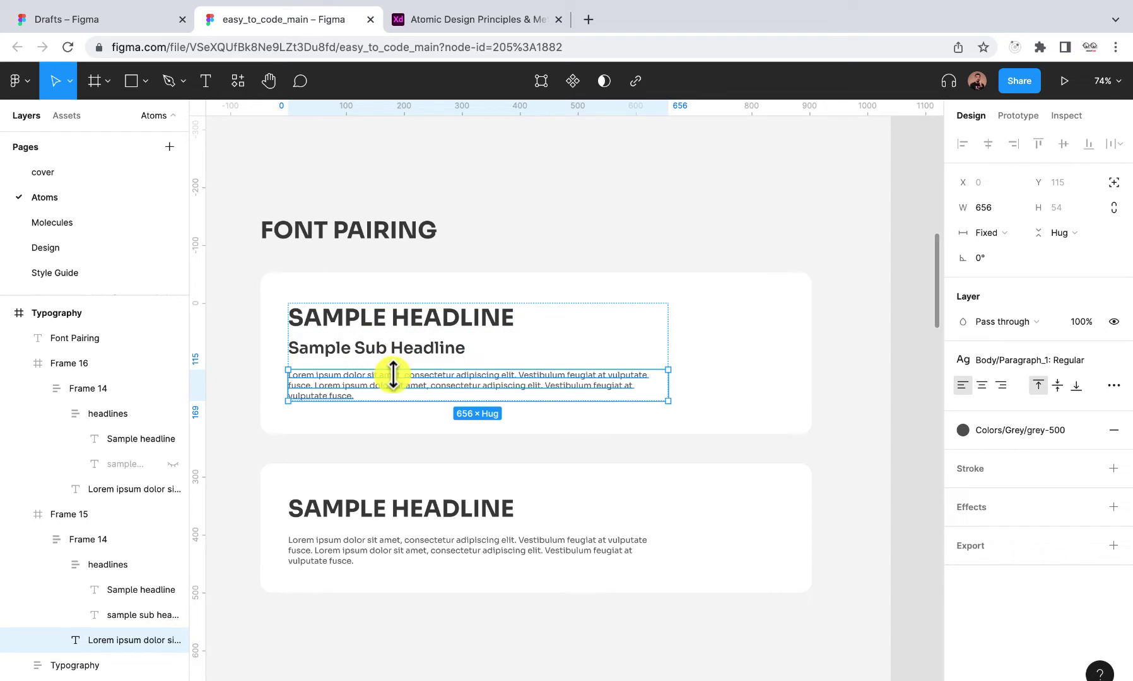
{"action": "left_click", "coordinate": [397, 360]}
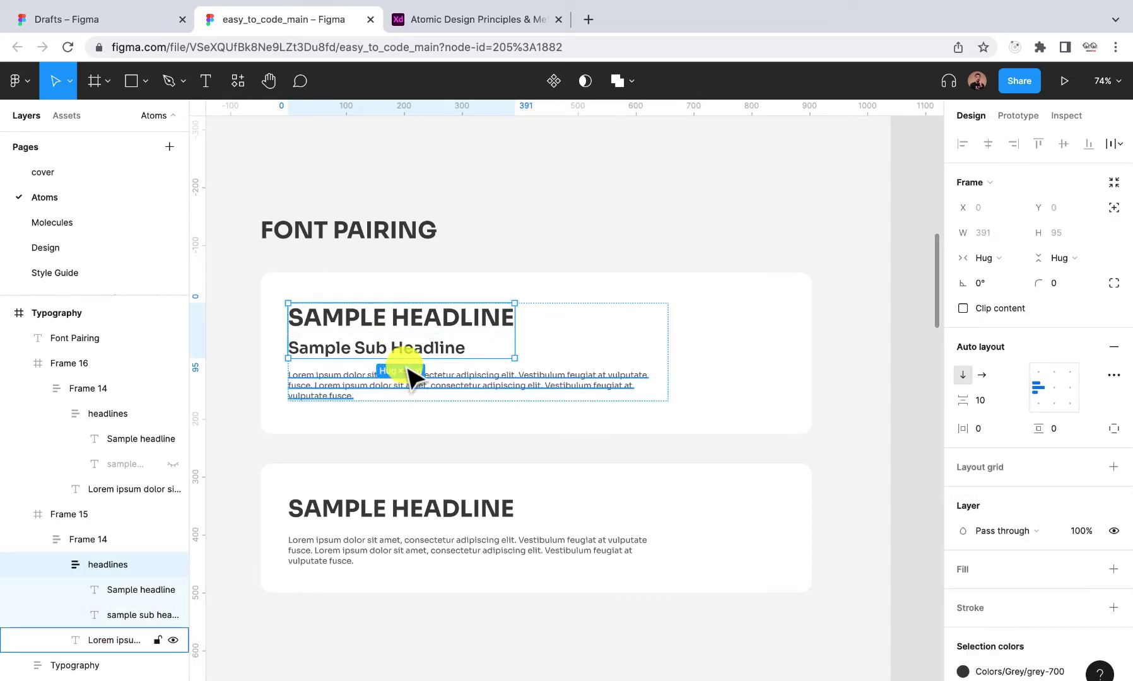
- Inspect the auto layout spacing of the first card's headlines group and compare the color styles of its paragraph and headline
{"action": "left_click", "coordinate": [421, 284]}
{"action": "left_click", "coordinate": [397, 319]}
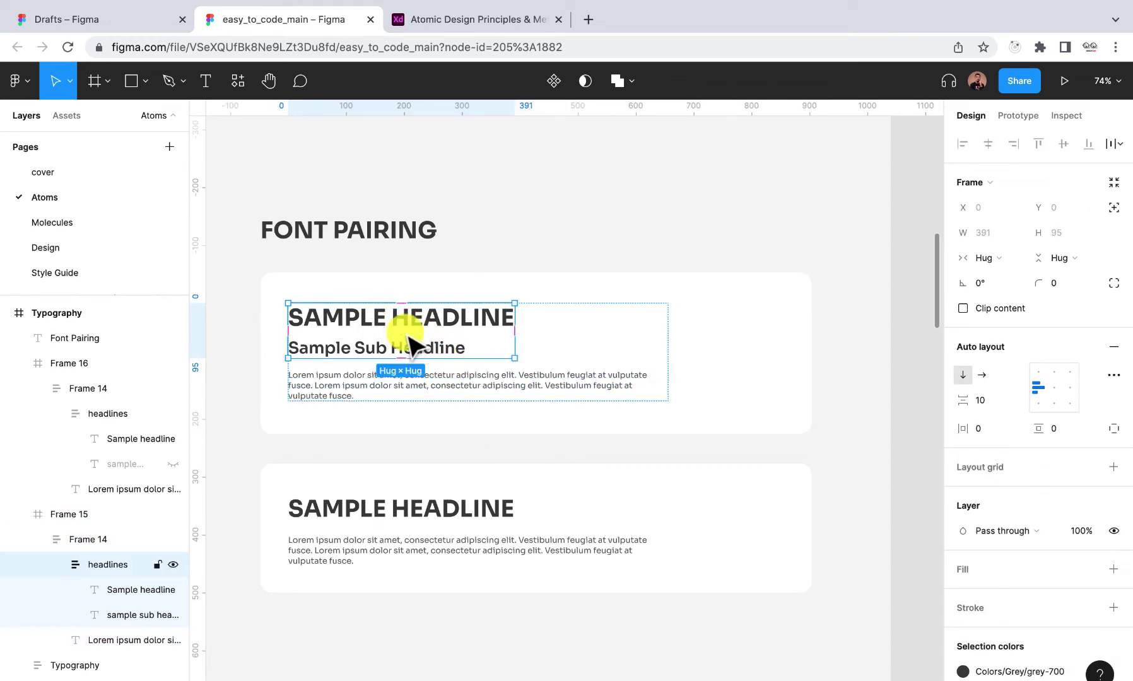
{"action": "scroll", "coordinate": [398, 338], "scroll_direction": "up", "scroll_amount": 5}
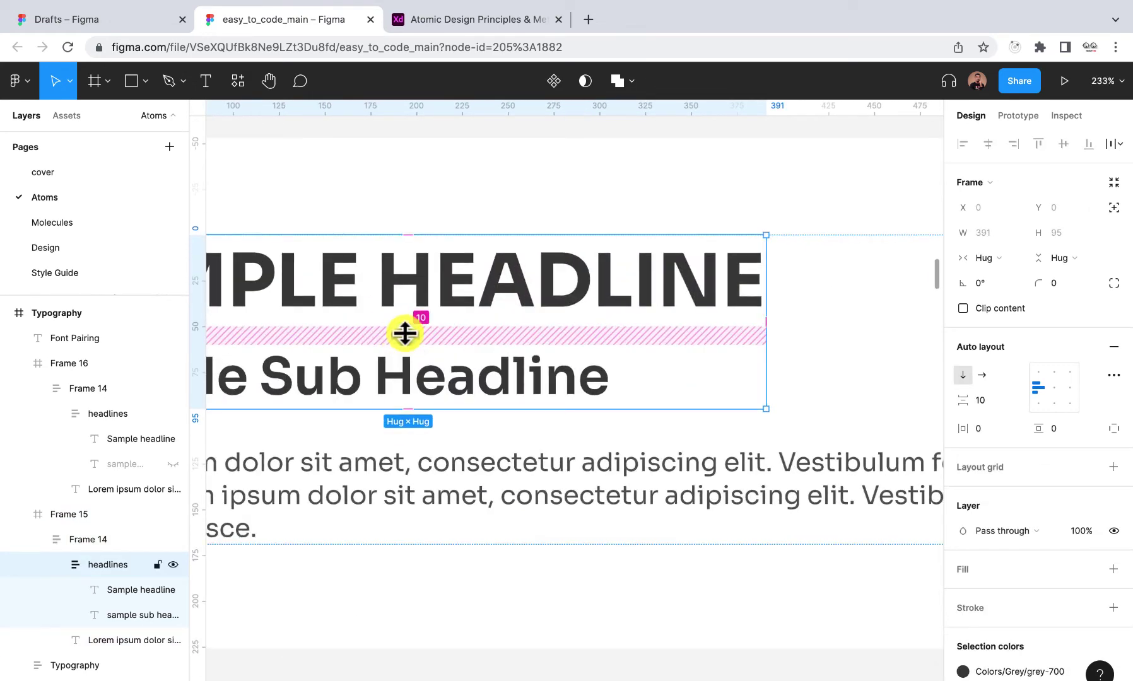
{"action": "scroll", "coordinate": [397, 338], "scroll_direction": "down", "scroll_amount": 4}
{"action": "left_click", "coordinate": [472, 413]}
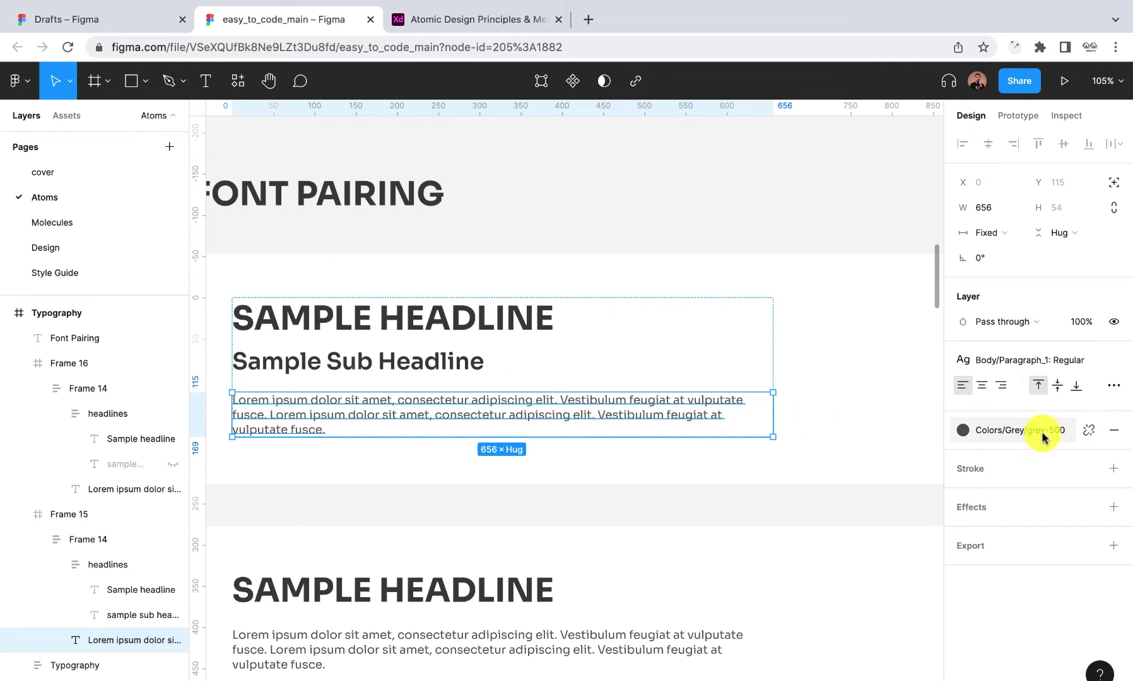
{"action": "double_click", "coordinate": [503, 324]}
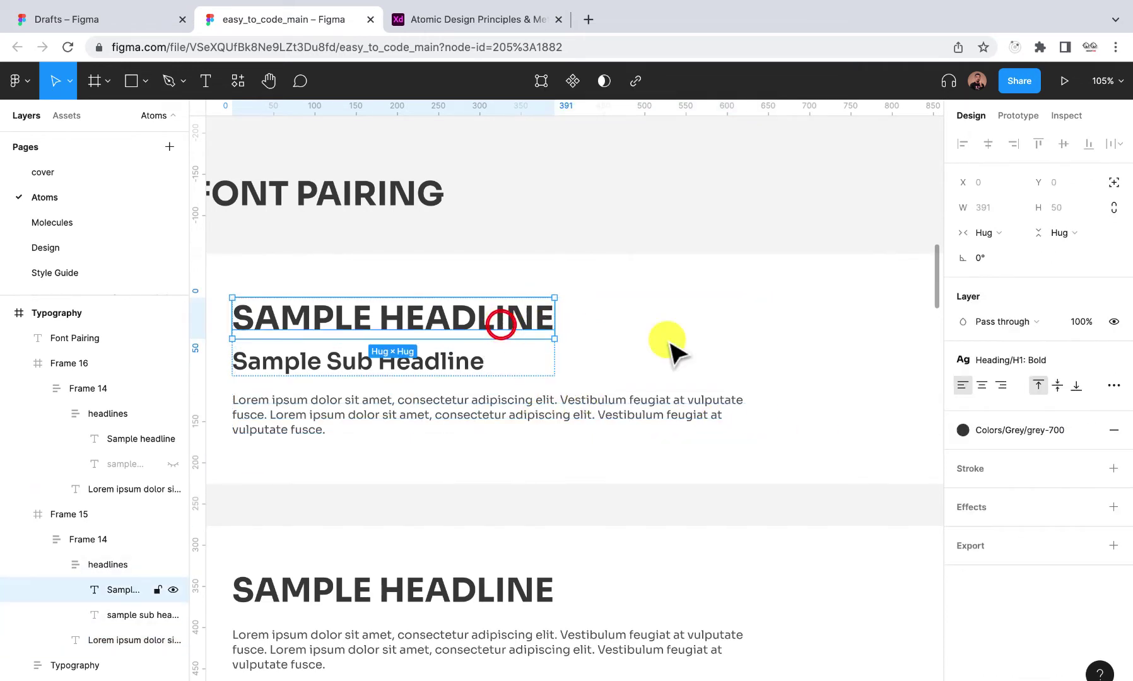
- Inspect the text and color styles of the sub headline and paragraph in the first Font Pairing card
{"action": "left_click", "coordinate": [480, 366]}
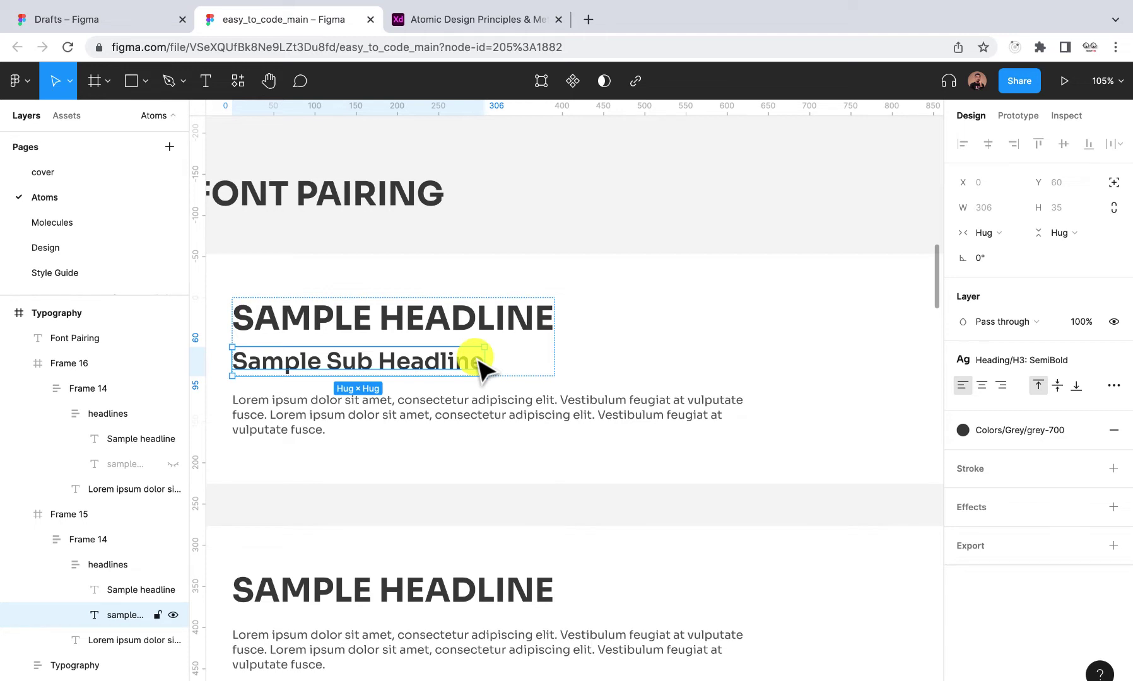
{"action": "scroll", "coordinate": [407, 343], "scroll_direction": "up", "scroll_amount": 1}
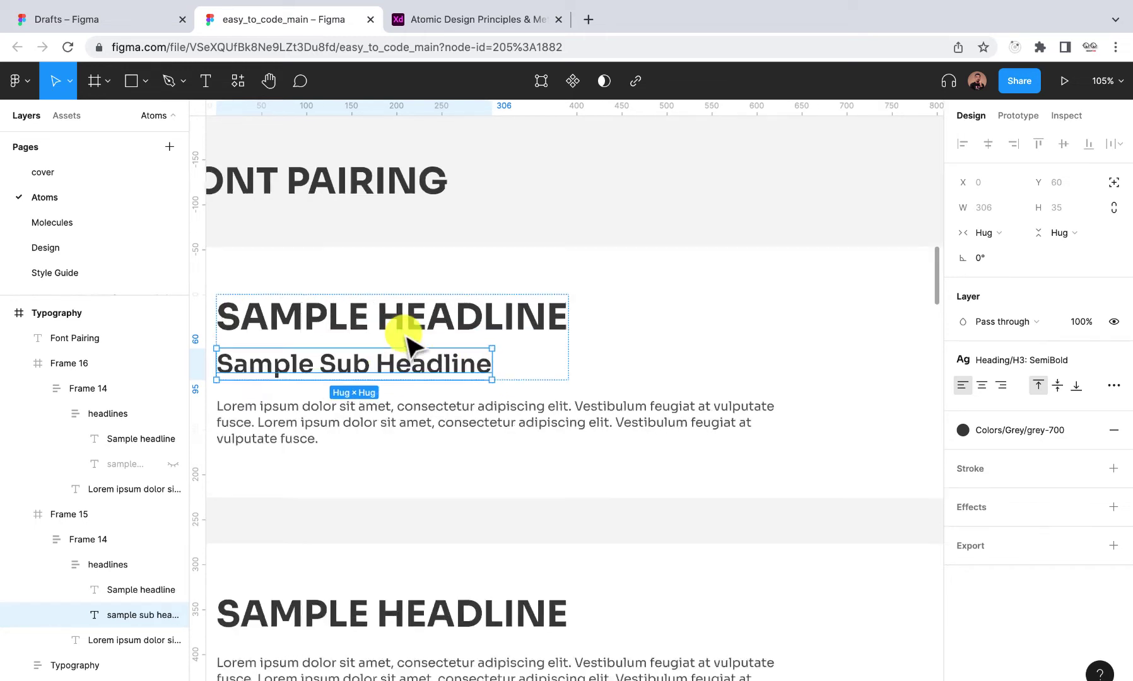
{"action": "scroll", "coordinate": [407, 344], "scroll_direction": "up", "scroll_amount": 3}
{"action": "scroll", "coordinate": [407, 344], "scroll_direction": "down", "scroll_amount": 4}
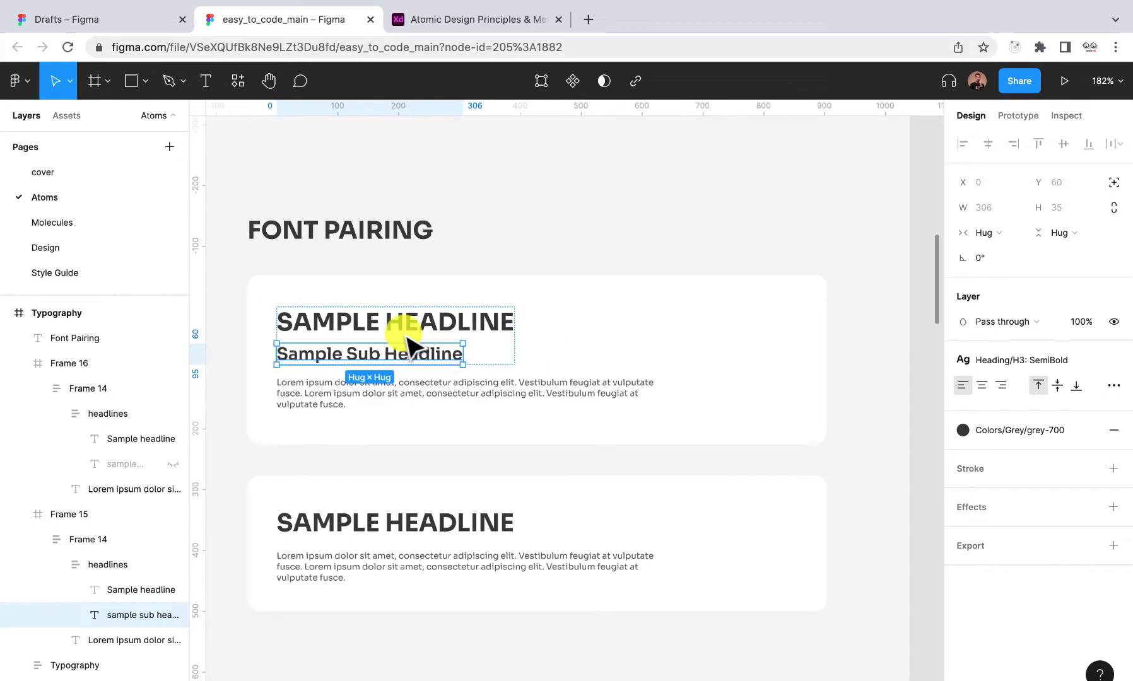
{"action": "left_click", "coordinate": [495, 399]}
{"action": "scroll", "coordinate": [496, 400], "scroll_direction": "down", "scroll_amount": 2}
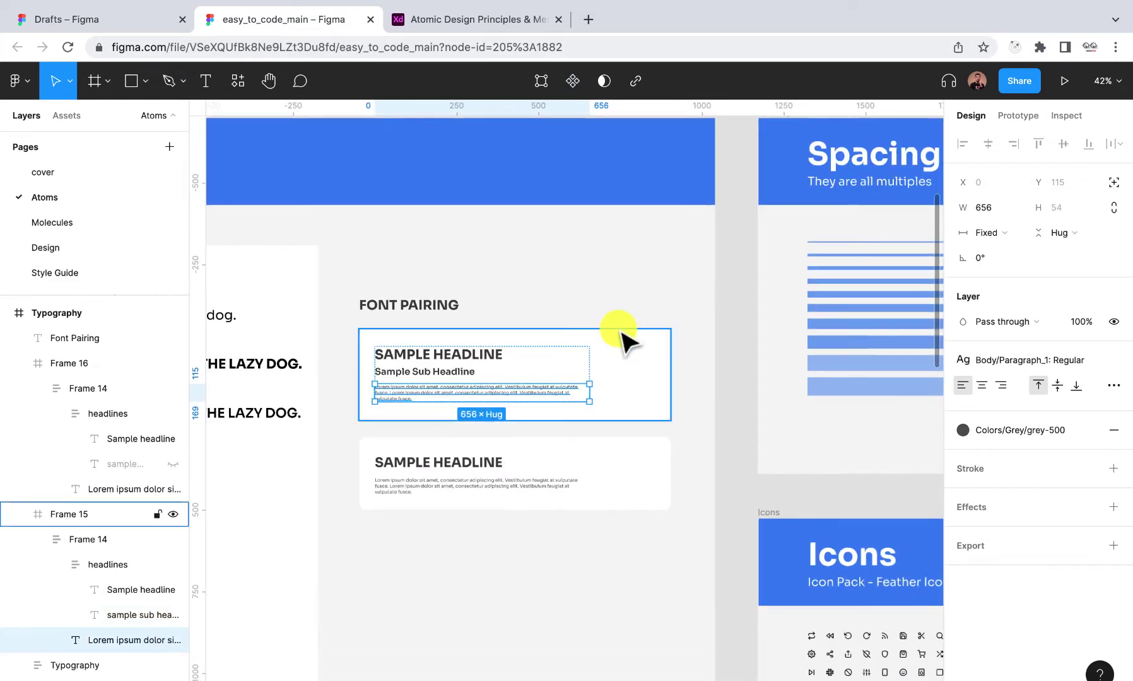
- Check the first Font Pairing card's text contrast with the A11y - Color Contrast Checker plugin, and close the plugin
{"action": "left_click", "coordinate": [637, 345]}
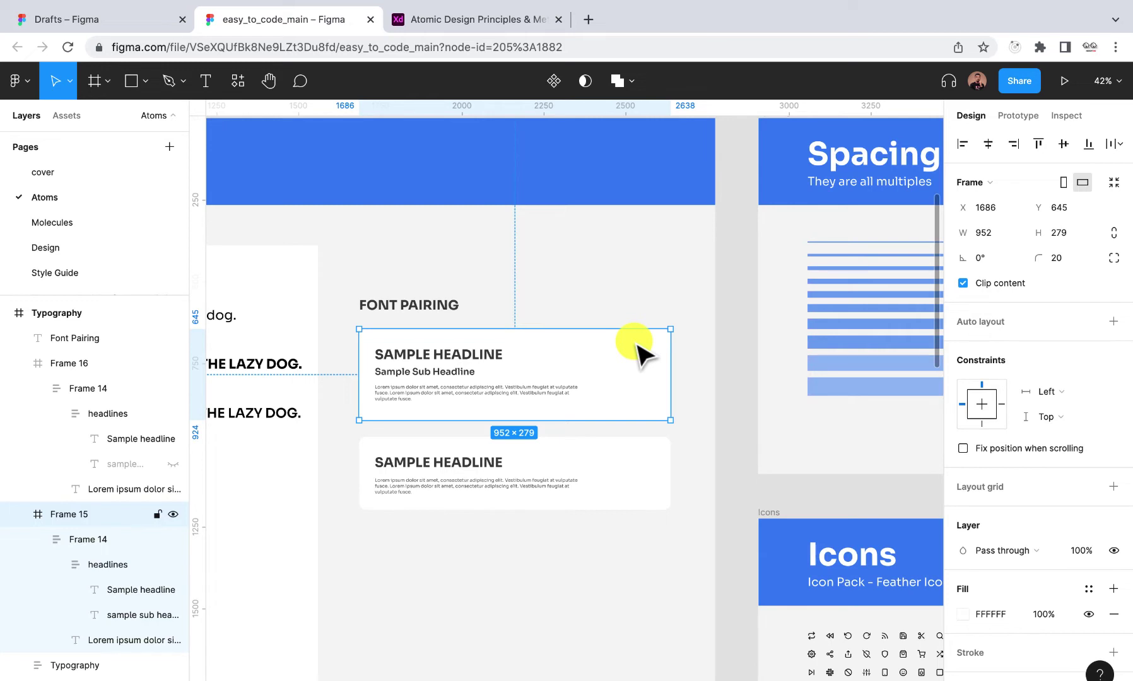
{"action": "right_click", "coordinate": [637, 345]}
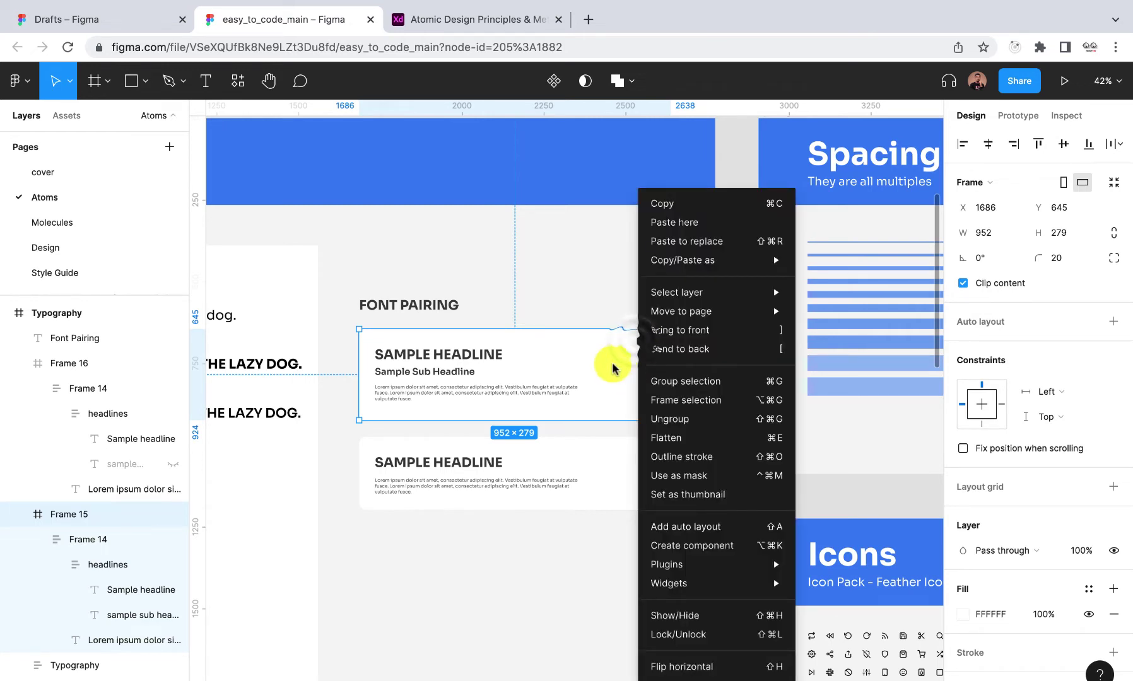
{"action": "mouse_move", "coordinate": [667, 566]}
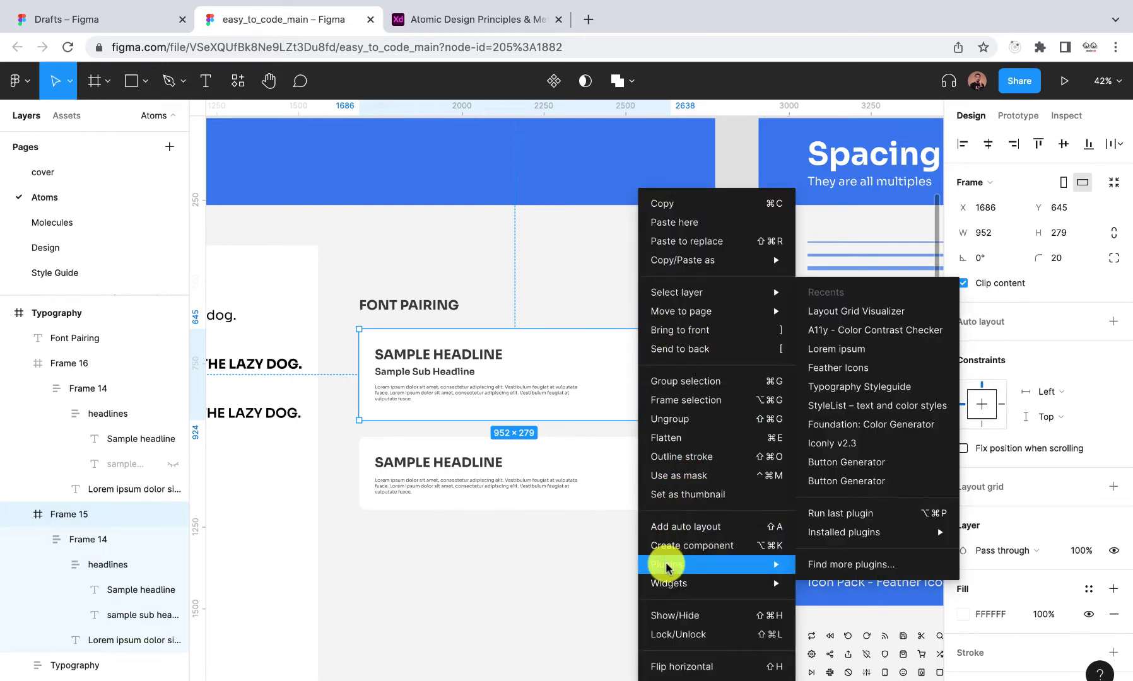
{"action": "left_click", "coordinate": [832, 329]}
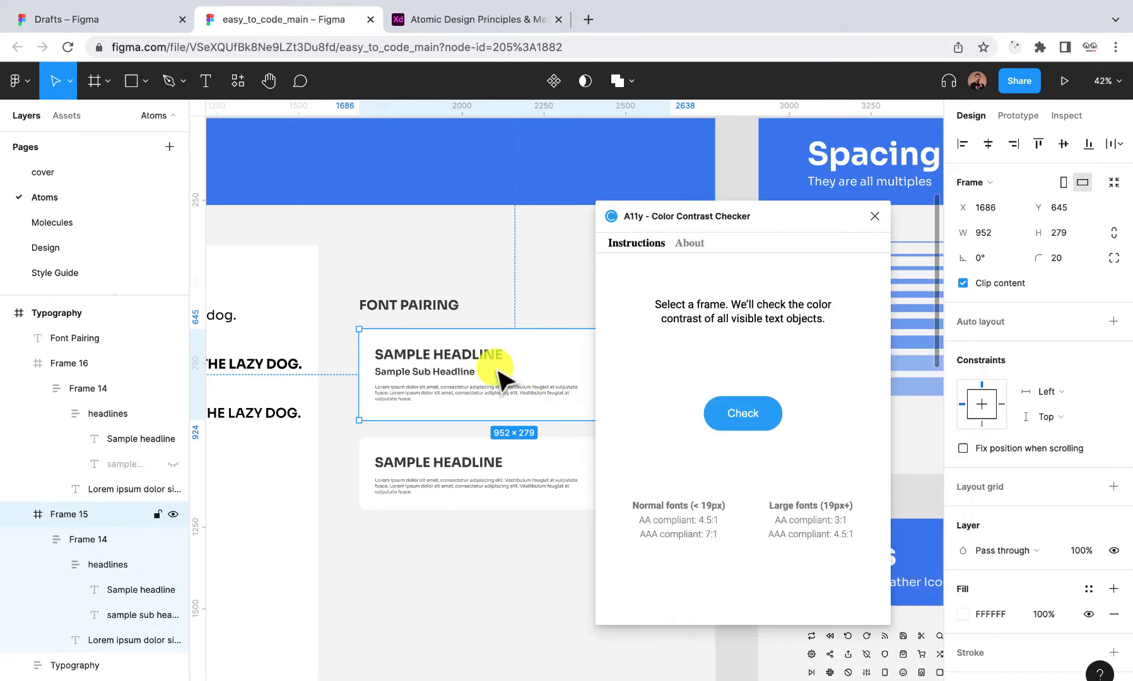
{"action": "left_click", "coordinate": [743, 418]}
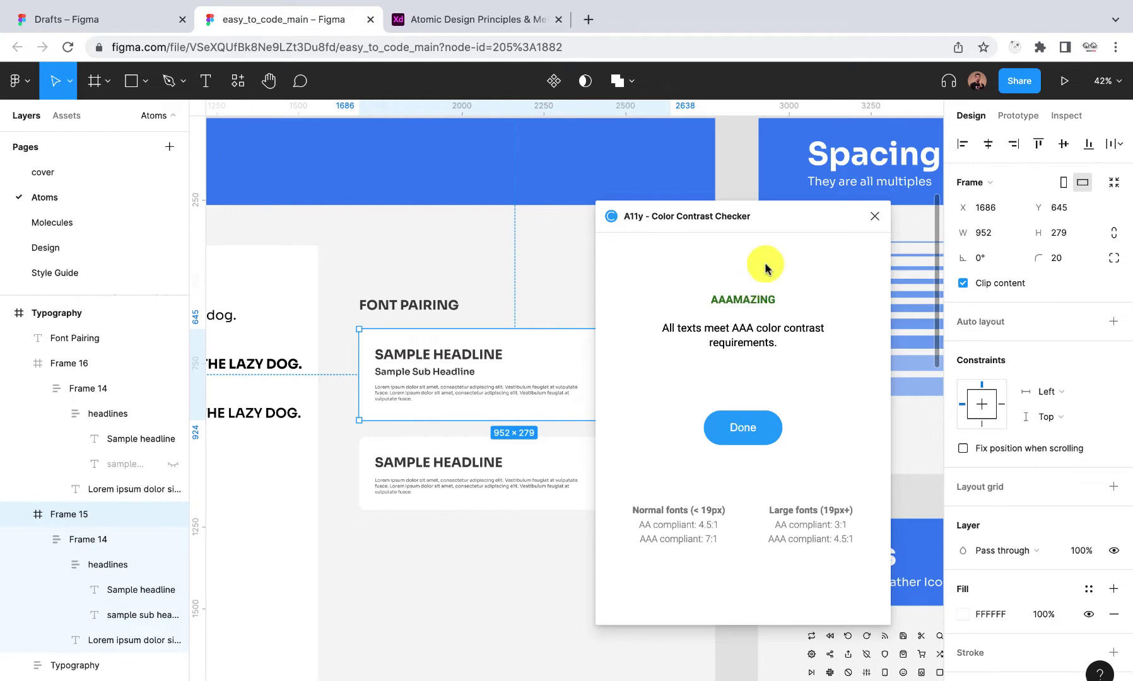
{"action": "left_click", "coordinate": [874, 216]}
- Examine the second Font Pairing card and the auto layout of its headline and paragraph group
{"action": "scroll", "coordinate": [527, 449], "scroll_direction": "up", "scroll_amount": 2}
{"action": "scroll", "coordinate": [524, 445], "scroll_direction": "up", "scroll_amount": 8}
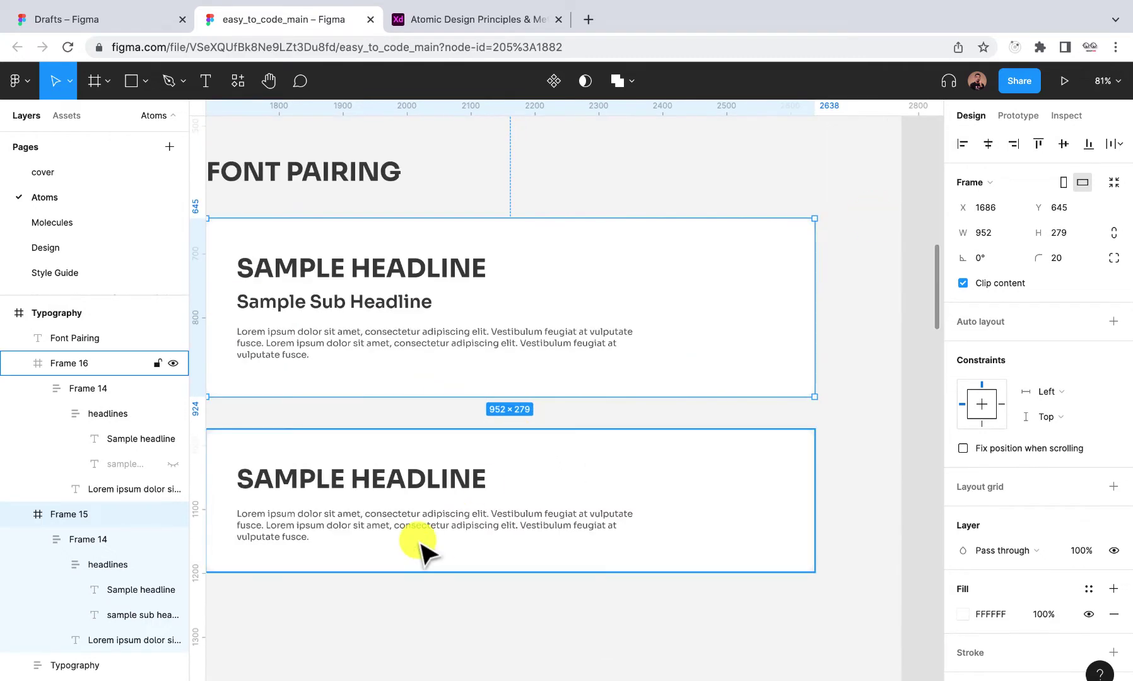
{"action": "scroll", "coordinate": [399, 421], "scroll_direction": "left", "scroll_amount": 3}
{"action": "scroll", "coordinate": [398, 422], "scroll_direction": "down", "scroll_amount": 1}
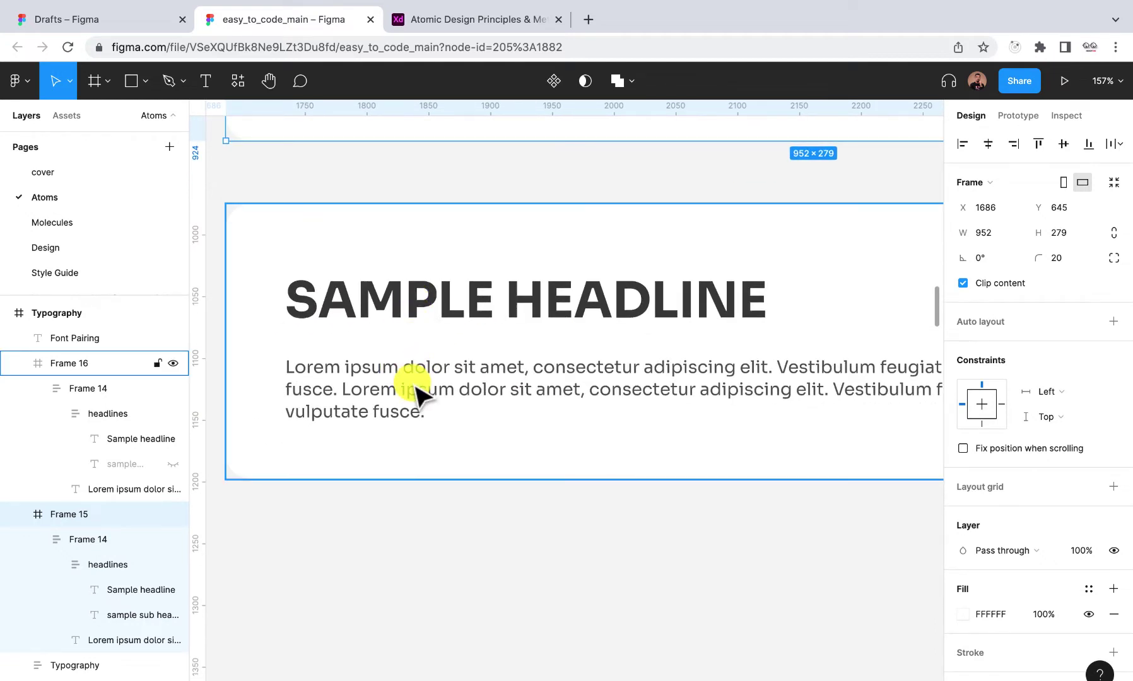
{"action": "left_click", "coordinate": [416, 386]}
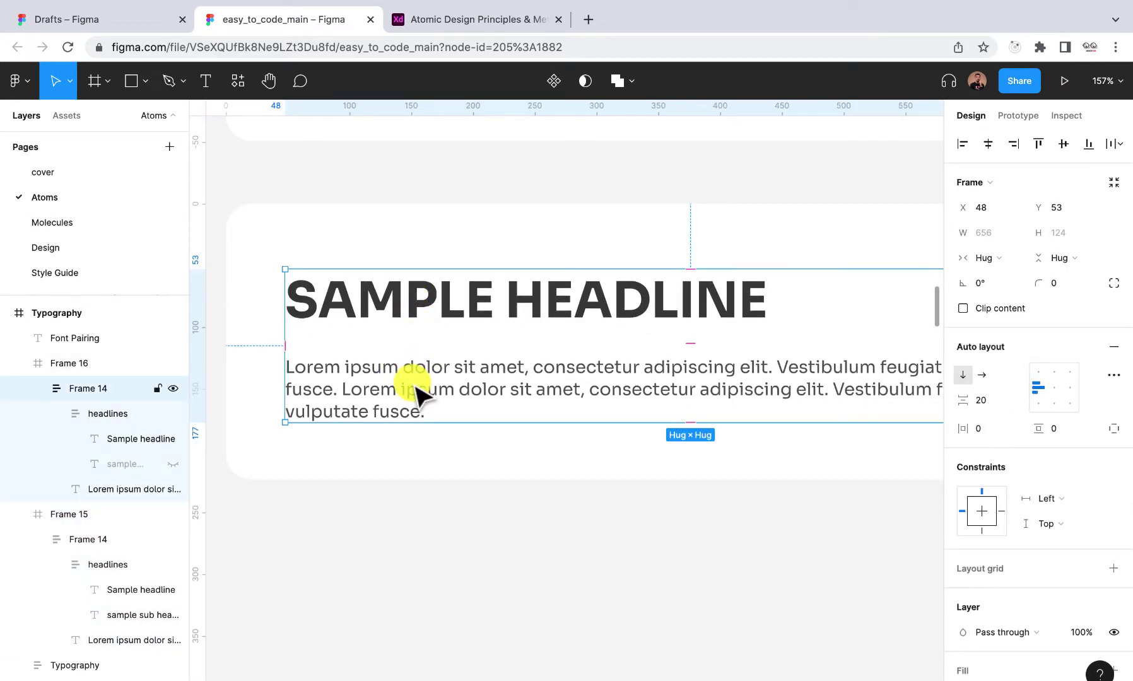
{"action": "scroll", "coordinate": [415, 386], "scroll_direction": "down", "scroll_amount": 10}
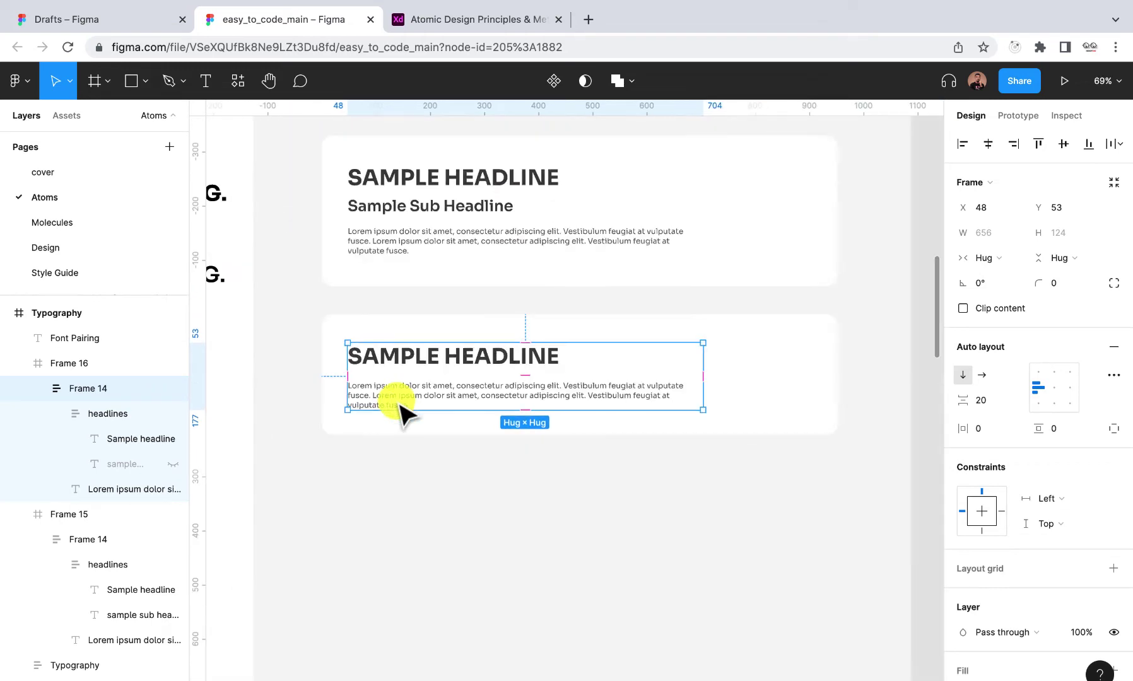
{"action": "scroll", "coordinate": [402, 416], "scroll_direction": "down", "scroll_amount": 2}
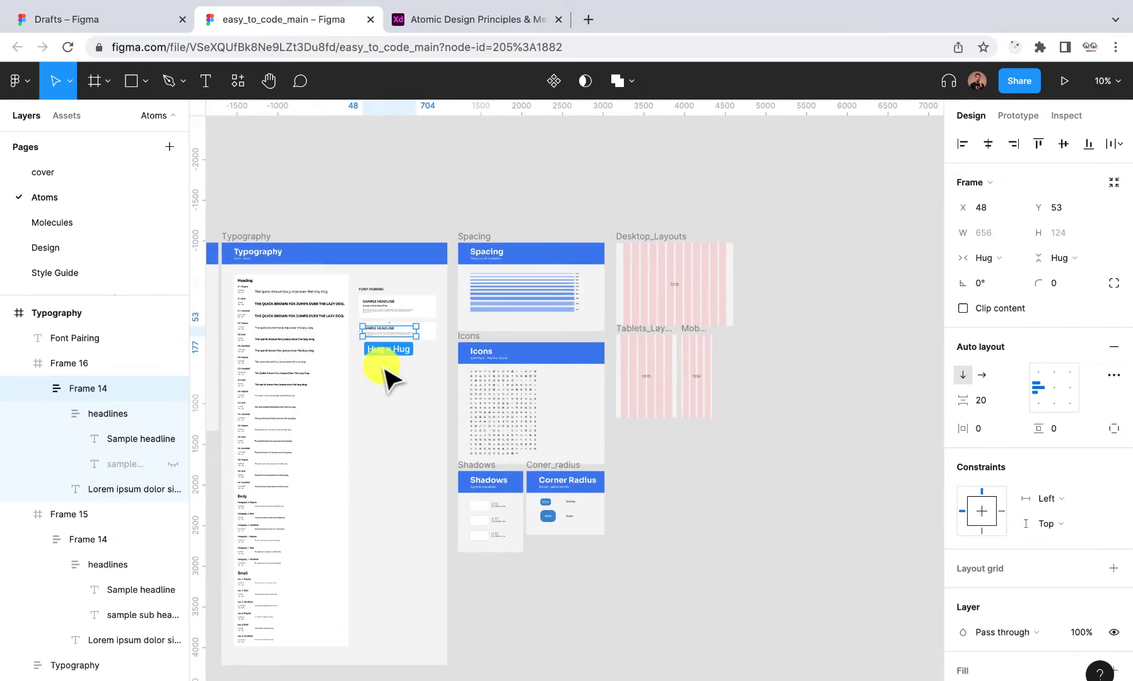
{"action": "scroll", "coordinate": [387, 320], "scroll_direction": "up", "scroll_amount": 4}
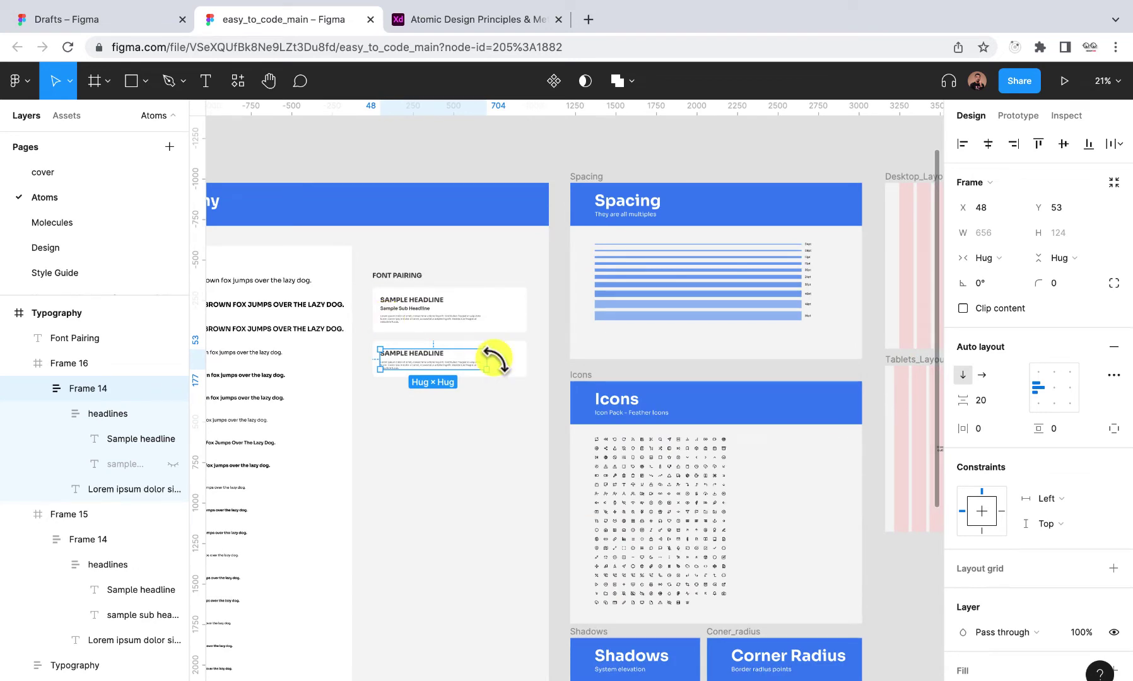
{"action": "scroll", "coordinate": [498, 362], "scroll_direction": "down", "scroll_amount": 5}
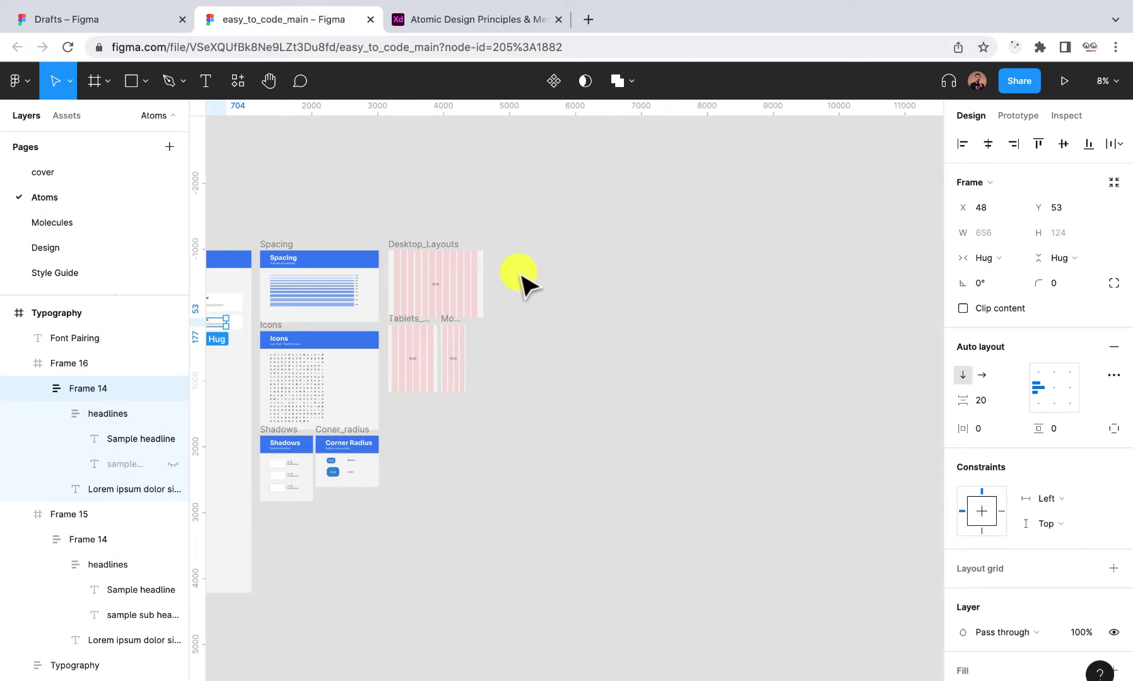
- Switch to the Adobe XD Ideas article on atomic design and review its stages, returning to the Atoms illustration
{"action": "left_click", "coordinate": [467, 19]}
{"action": "scroll", "coordinate": [632, 407], "scroll_direction": "down", "scroll_amount": 20}
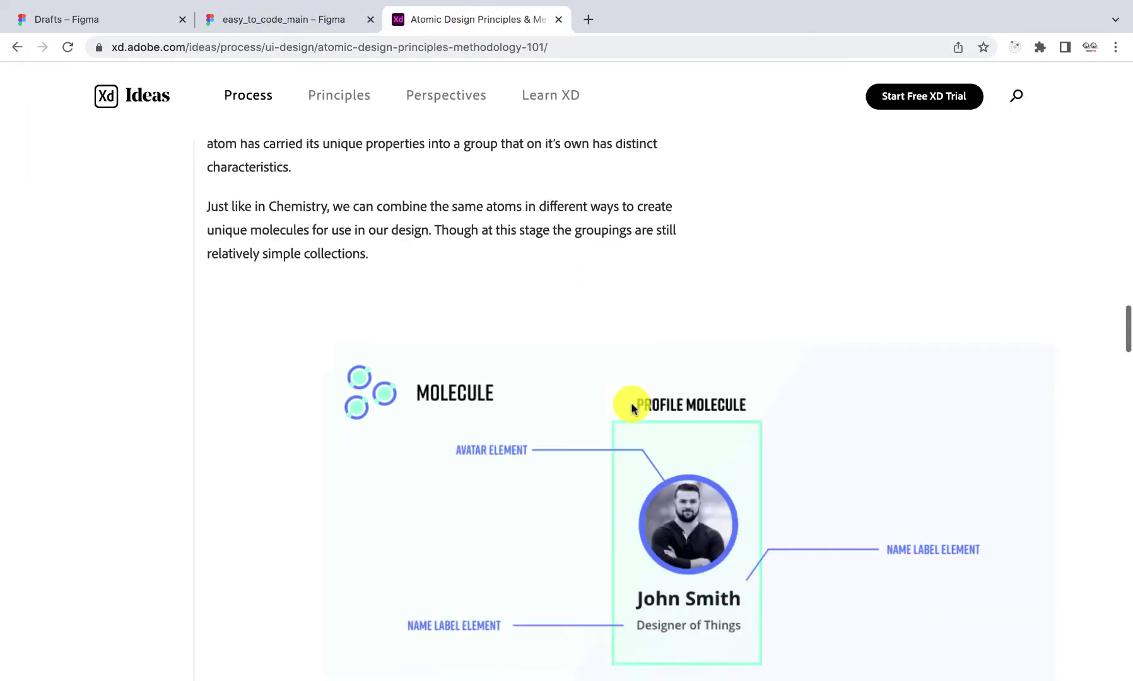
{"action": "scroll", "coordinate": [632, 407], "scroll_direction": "down", "scroll_amount": 15}
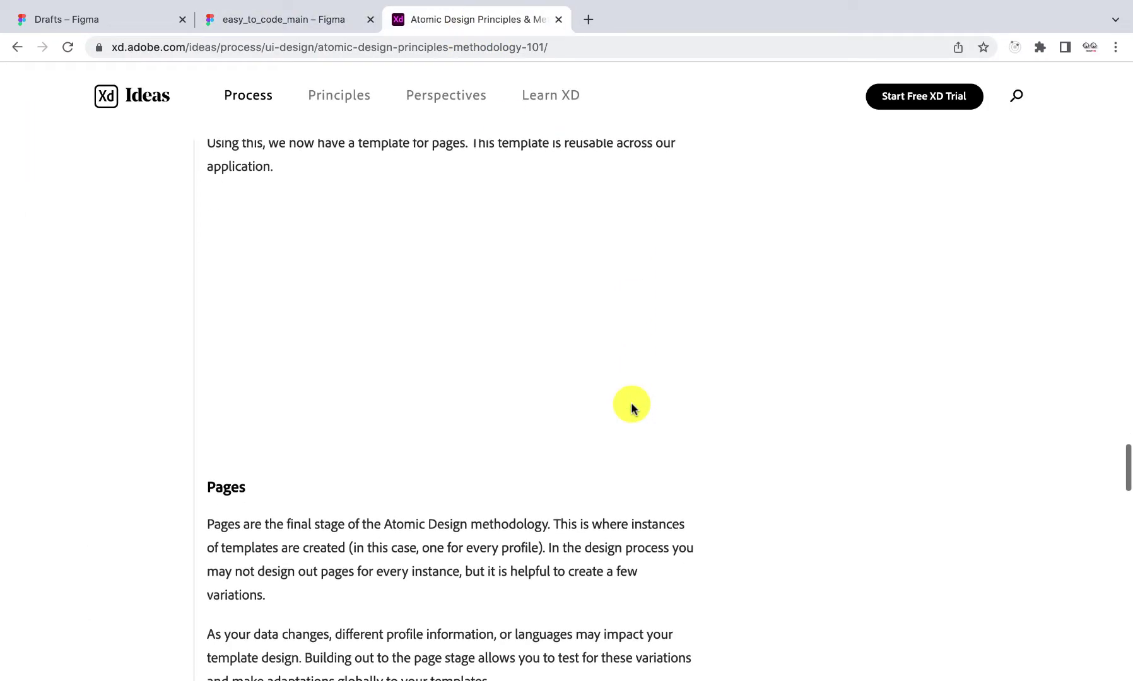
{"action": "scroll", "coordinate": [632, 406], "scroll_direction": "up", "scroll_amount": 20}
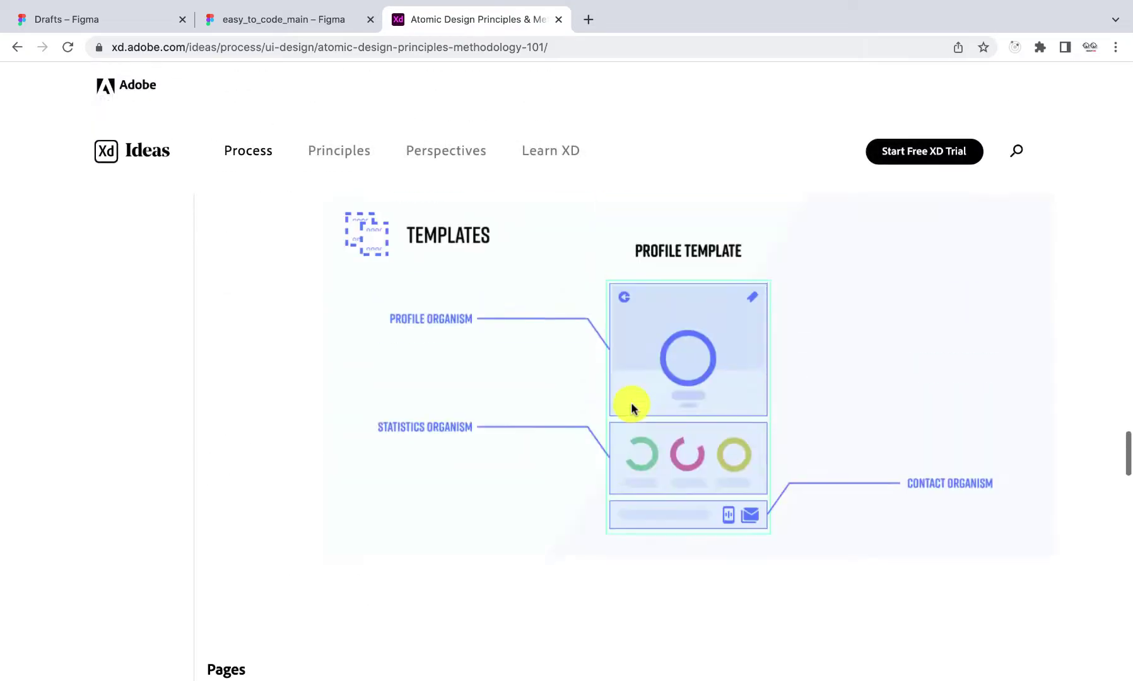
{"action": "scroll", "coordinate": [632, 407], "scroll_direction": "up", "scroll_amount": 5}
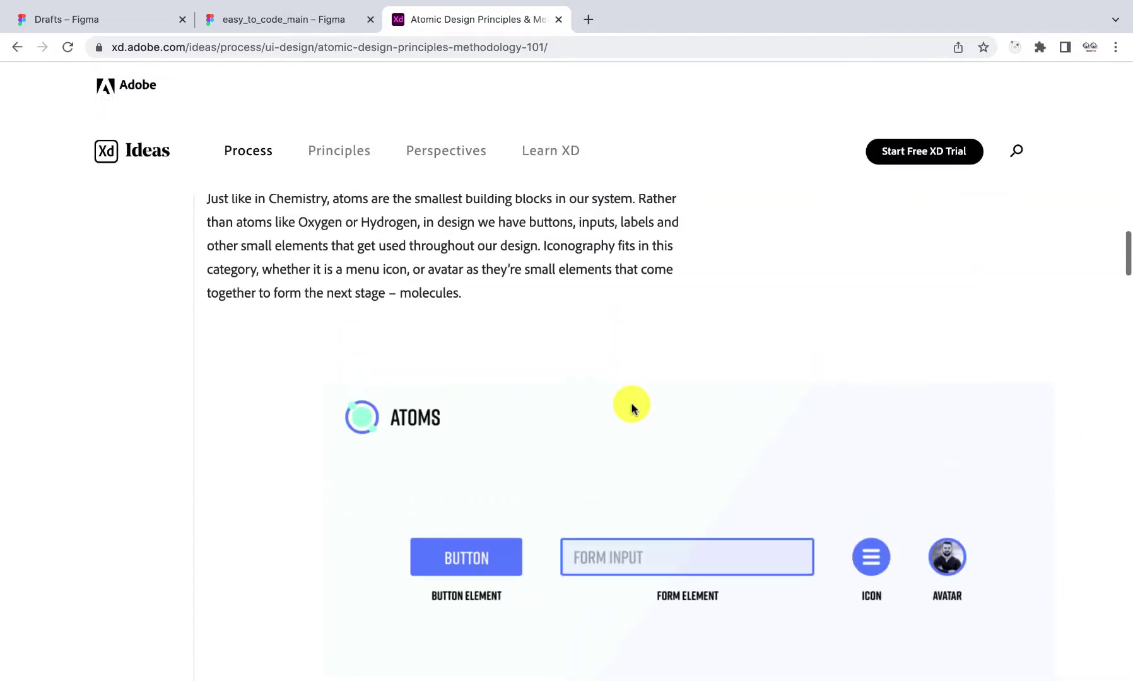
{"action": "scroll", "coordinate": [631, 404], "scroll_direction": "down", "scroll_amount": 3}
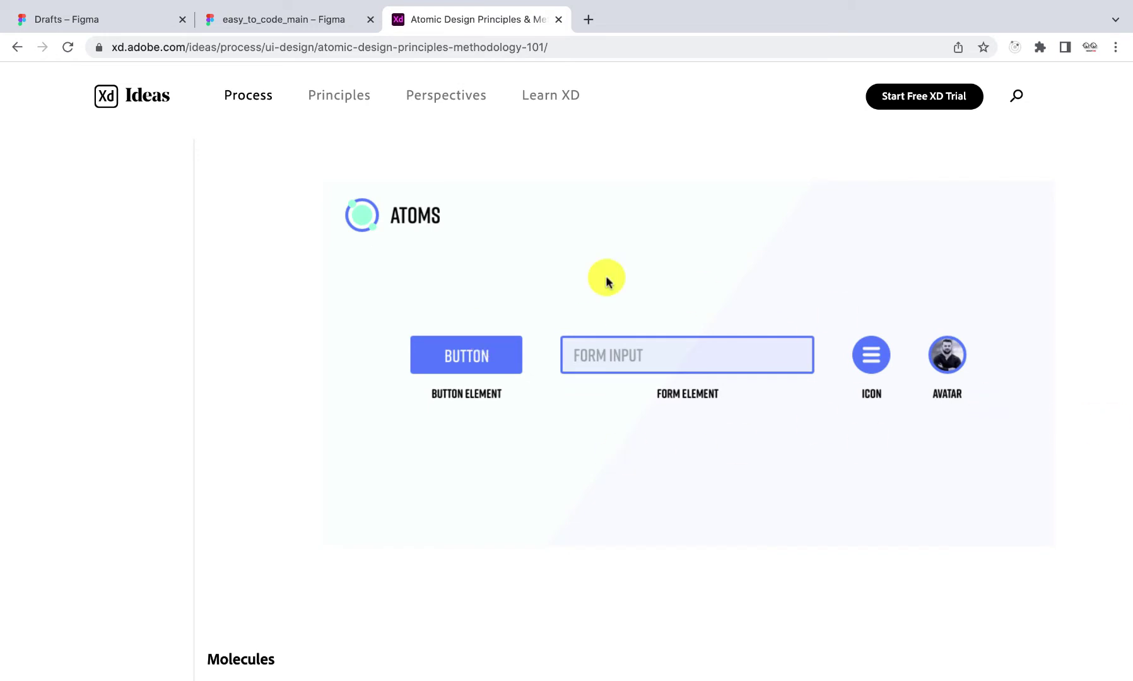
- Return to the easy_to_code_main Figma file and place a duplicate of the Typography frame to the right of the layout grid frames
{"action": "left_click", "coordinate": [282, 21]}
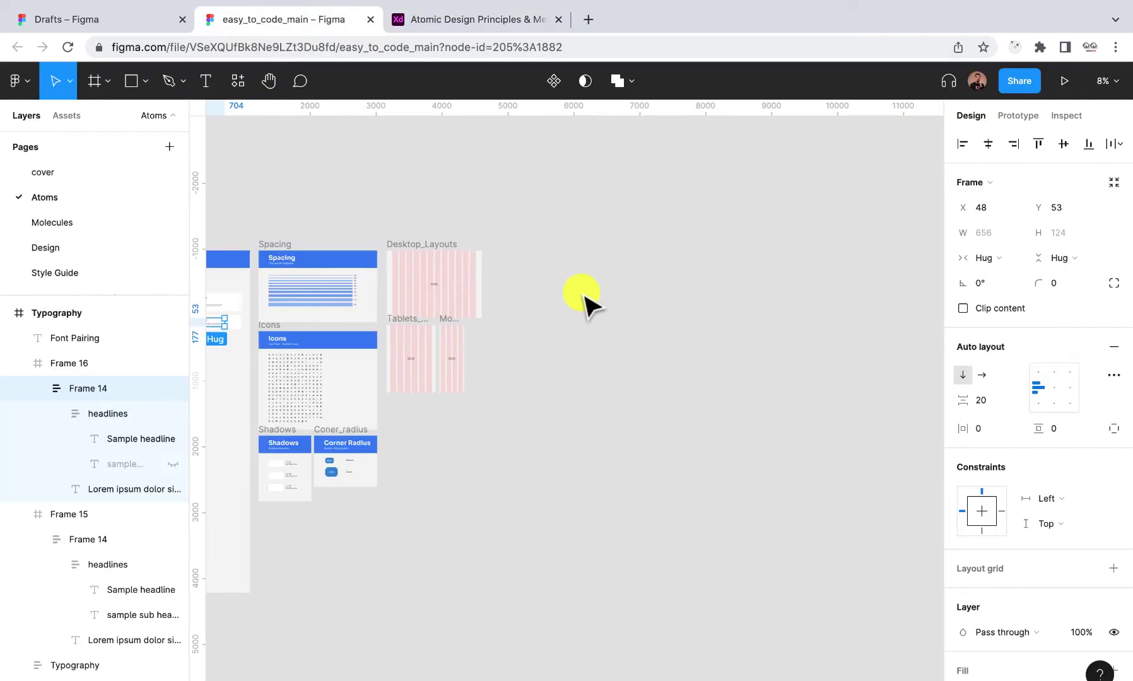
{"action": "scroll", "coordinate": [580, 298], "scroll_direction": "right", "scroll_amount": 5}
{"action": "scroll", "coordinate": [499, 233], "scroll_direction": "up", "scroll_amount": 3}
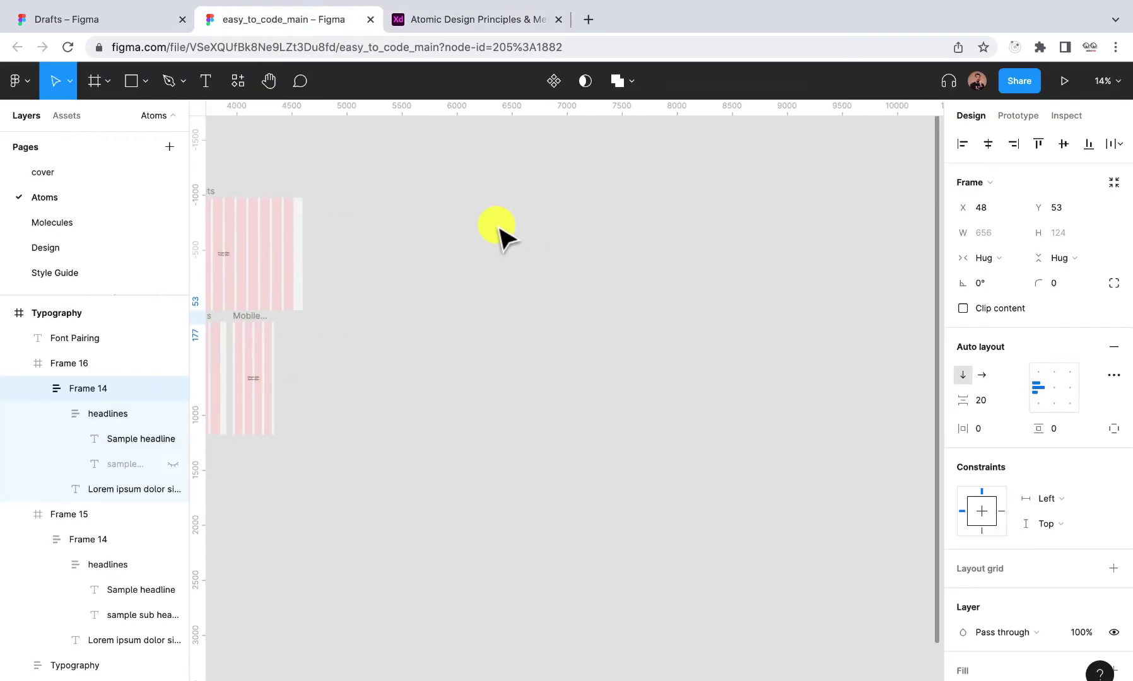
{"action": "scroll", "coordinate": [499, 233], "scroll_direction": "left", "scroll_amount": 3}
{"action": "scroll", "coordinate": [499, 233], "scroll_direction": "down", "scroll_amount": 3}
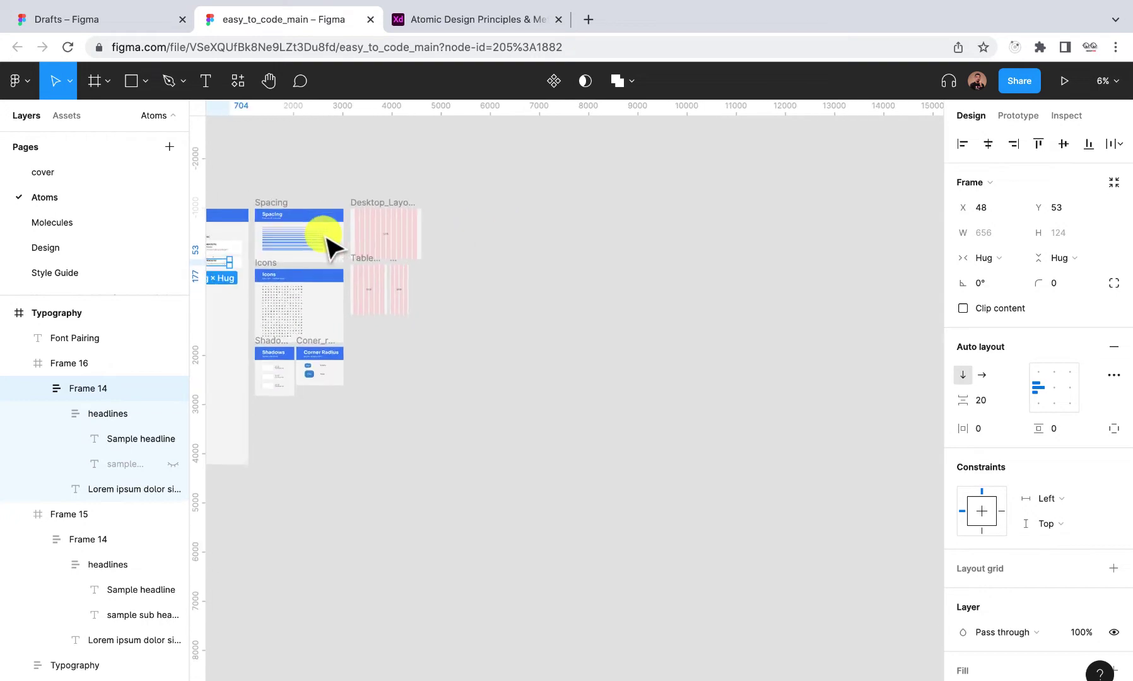
{"action": "scroll", "coordinate": [328, 246], "scroll_direction": "left", "scroll_amount": 3}
{"action": "scroll", "coordinate": [315, 231], "scroll_direction": "left", "scroll_amount": 3}
{"action": "left_click", "coordinate": [283, 197]}
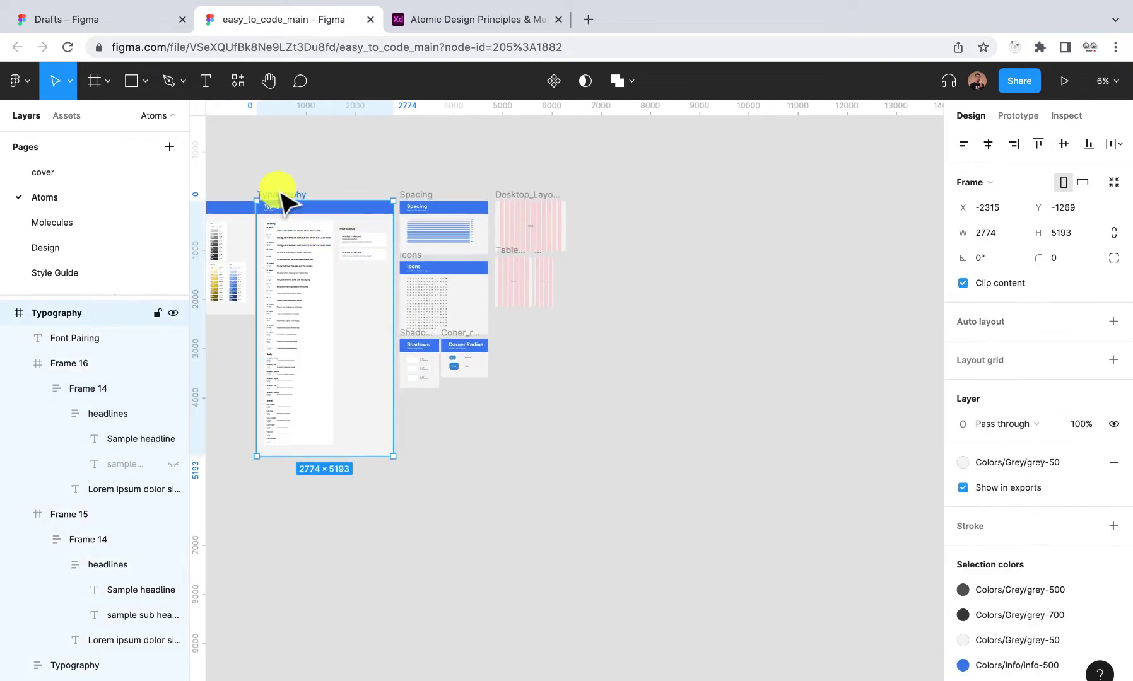
{"action": "left_click_drag", "start_coordinate": [282, 193], "coordinate": [599, 194]}
- Rename the duplicated Typography frame as Buttons
{"action": "scroll", "coordinate": [645, 215], "scroll_direction": "up", "scroll_amount": 5}
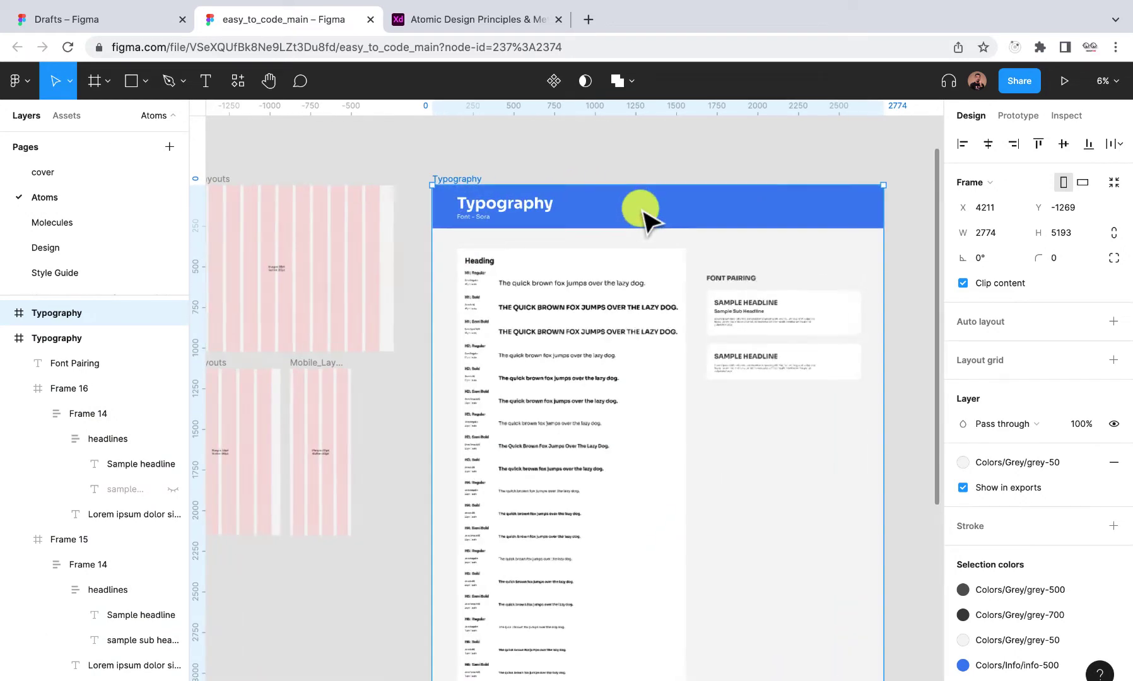
{"action": "double_click", "coordinate": [456, 178]}
{"action": "type", "text": "Buttons"}
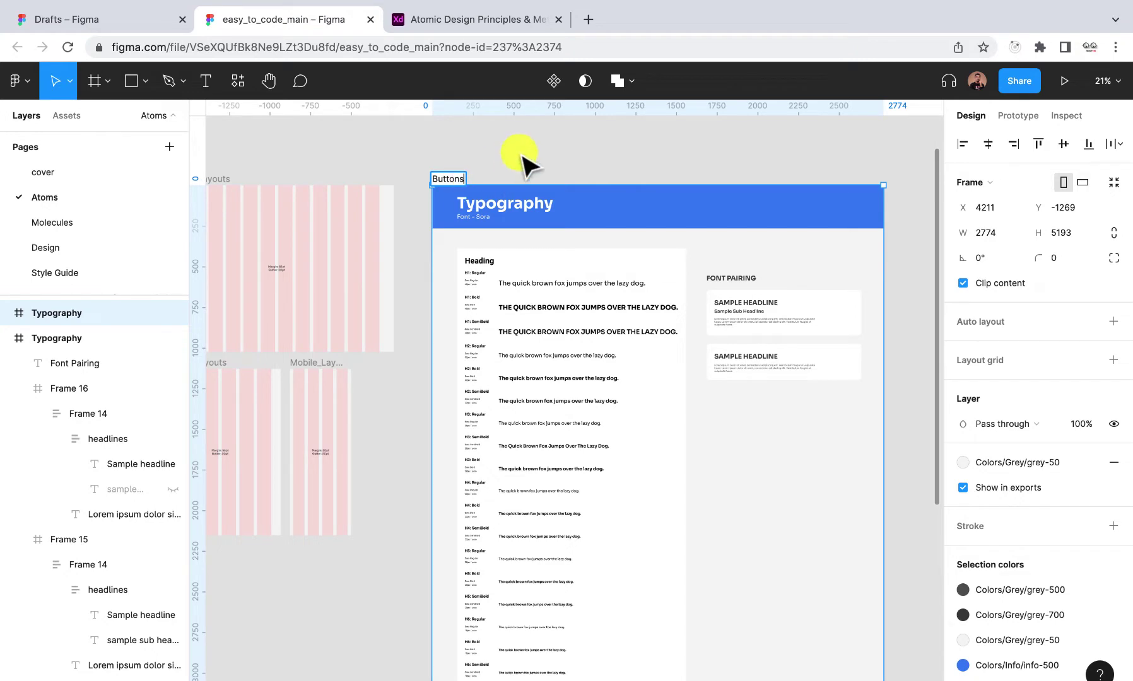
{"action": "left_click", "coordinate": [524, 158]}
- Change the title text in the Buttons frame's blue header to "Buttons"
{"action": "scroll", "coordinate": [498, 214], "scroll_direction": "up", "scroll_amount": 5}
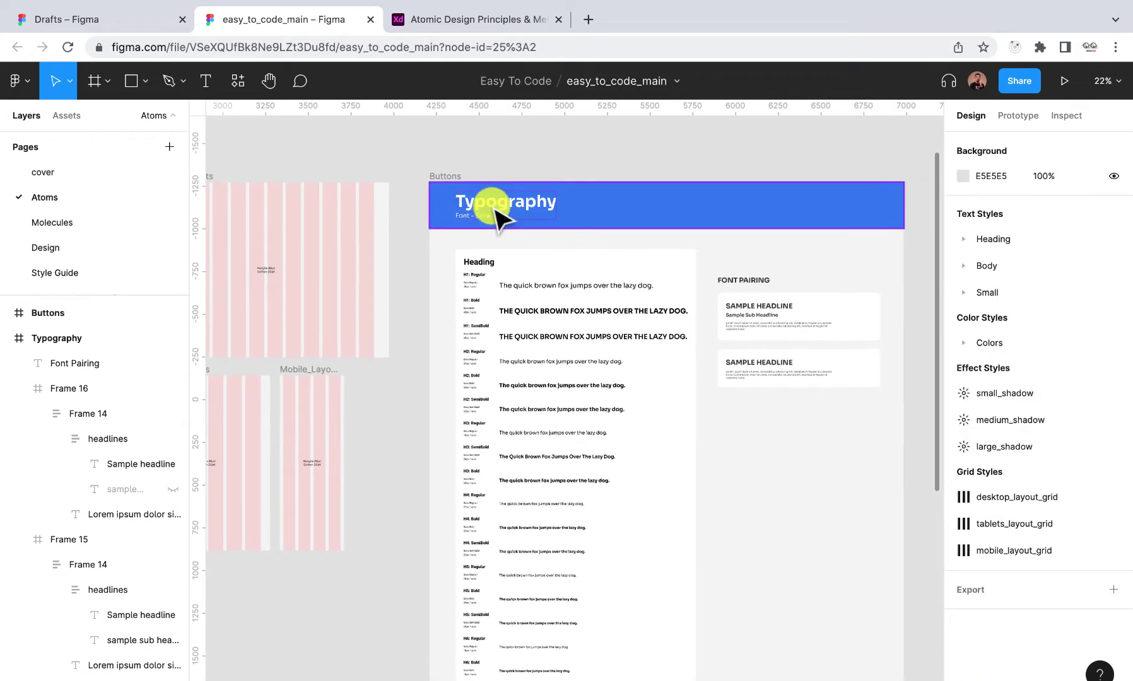
{"action": "double_click", "coordinate": [483, 201]}
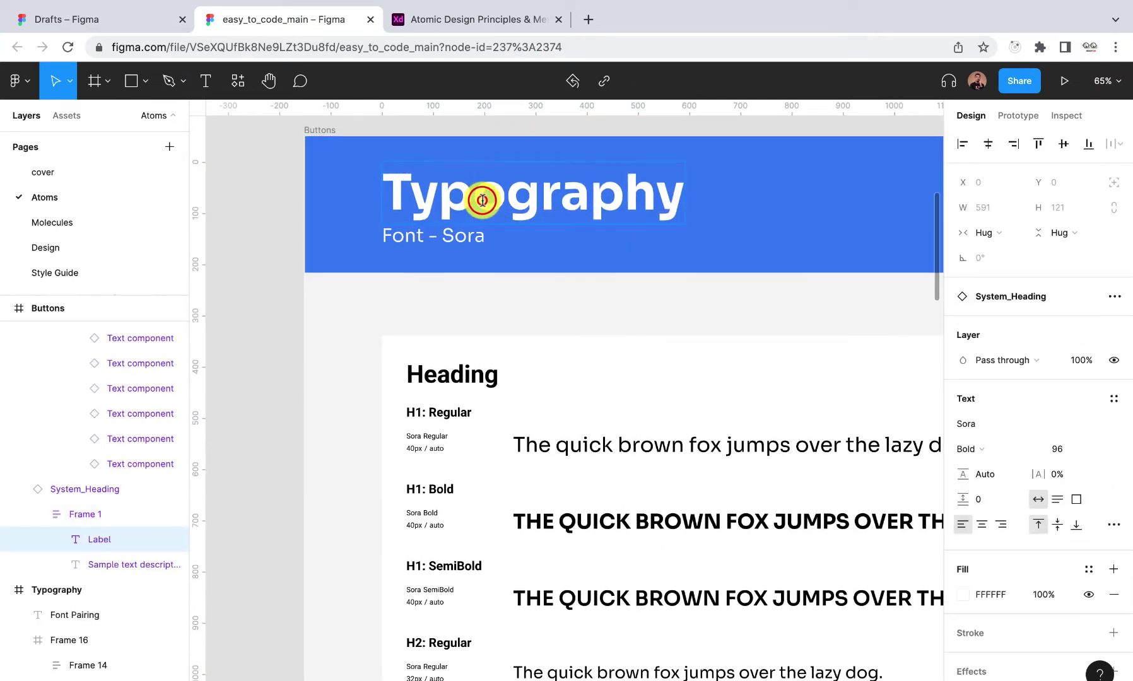
{"action": "double_click", "coordinate": [483, 200]}
{"action": "type", "text": "Butt"}
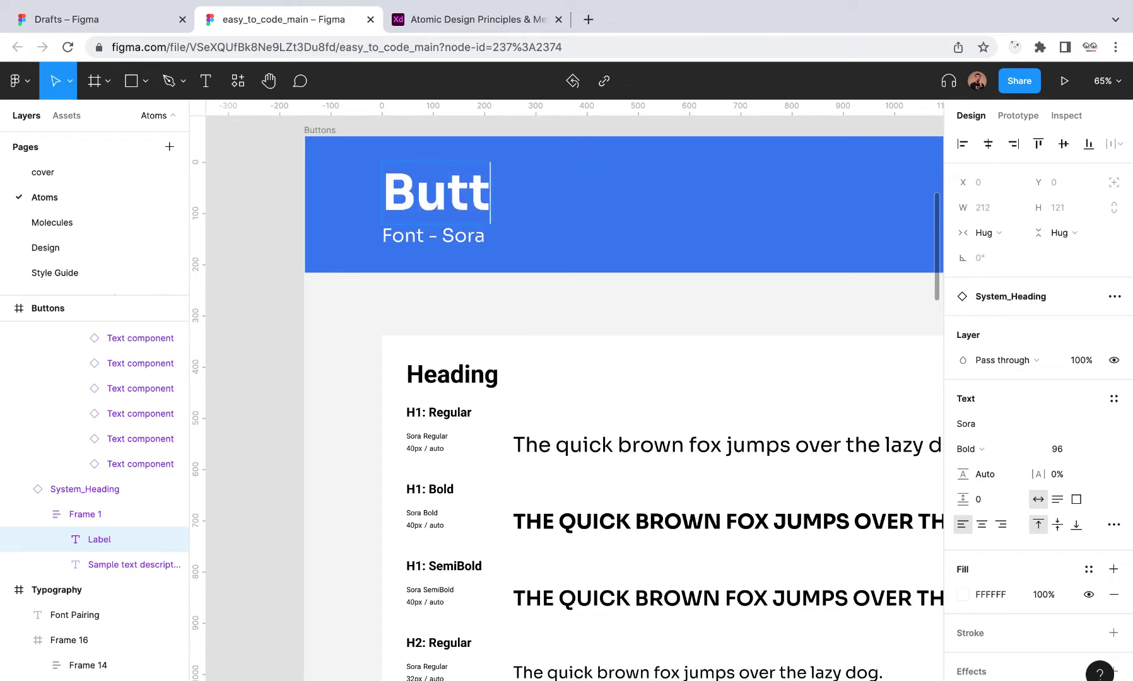
{"action": "type", "text": "ons"}
- Replace the description under the Buttons header title with "All system buttons"
{"action": "left_click", "coordinate": [421, 231]}
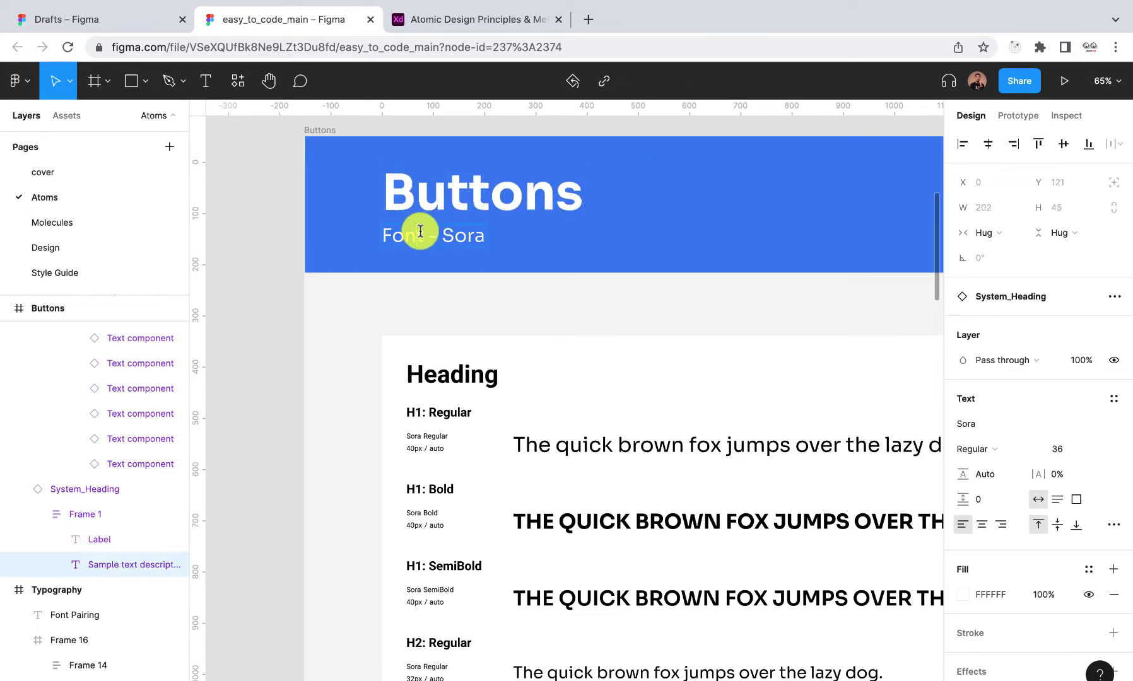
{"action": "type", "text": "All syste"}
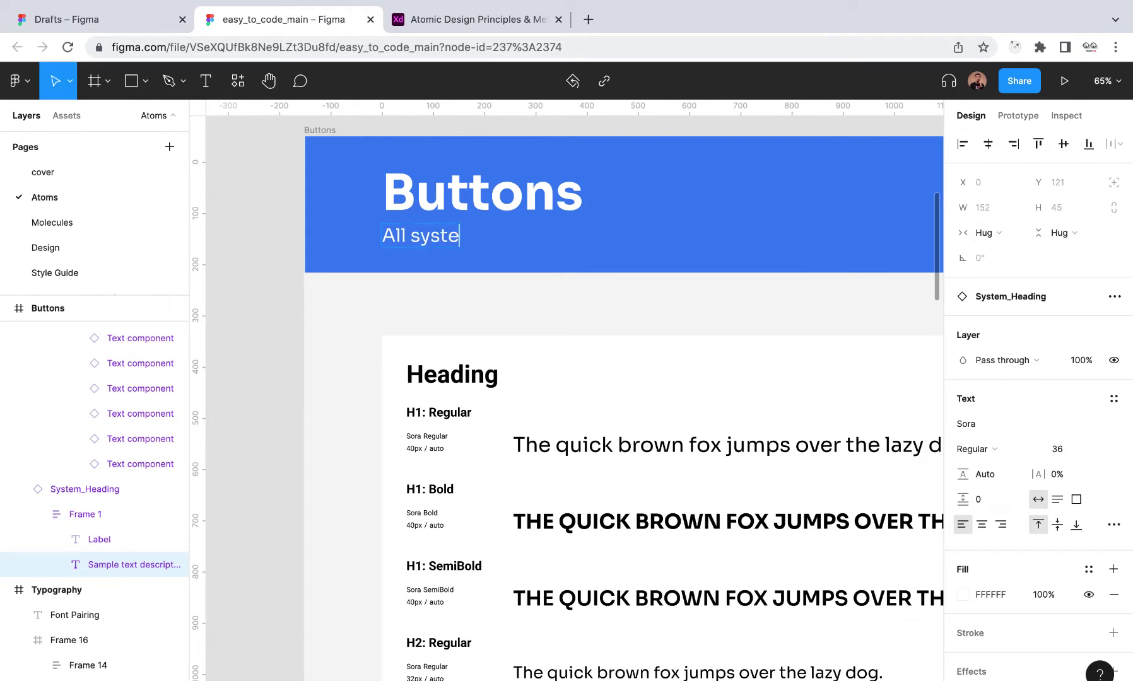
{"action": "type", "text": "m butto"}
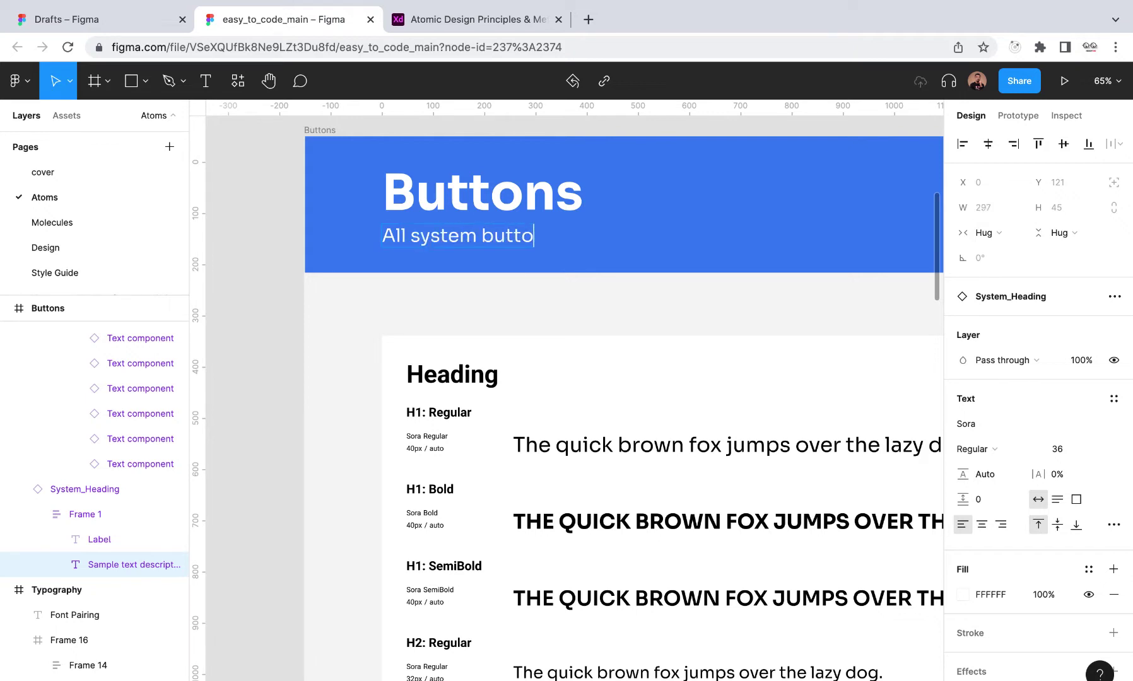
{"action": "type", "text": "ns"}
- Delete the panel of Heading, Body and Small text samples from the Buttons frame
{"action": "scroll", "coordinate": [341, 321], "scroll_direction": "down", "scroll_amount": 5}
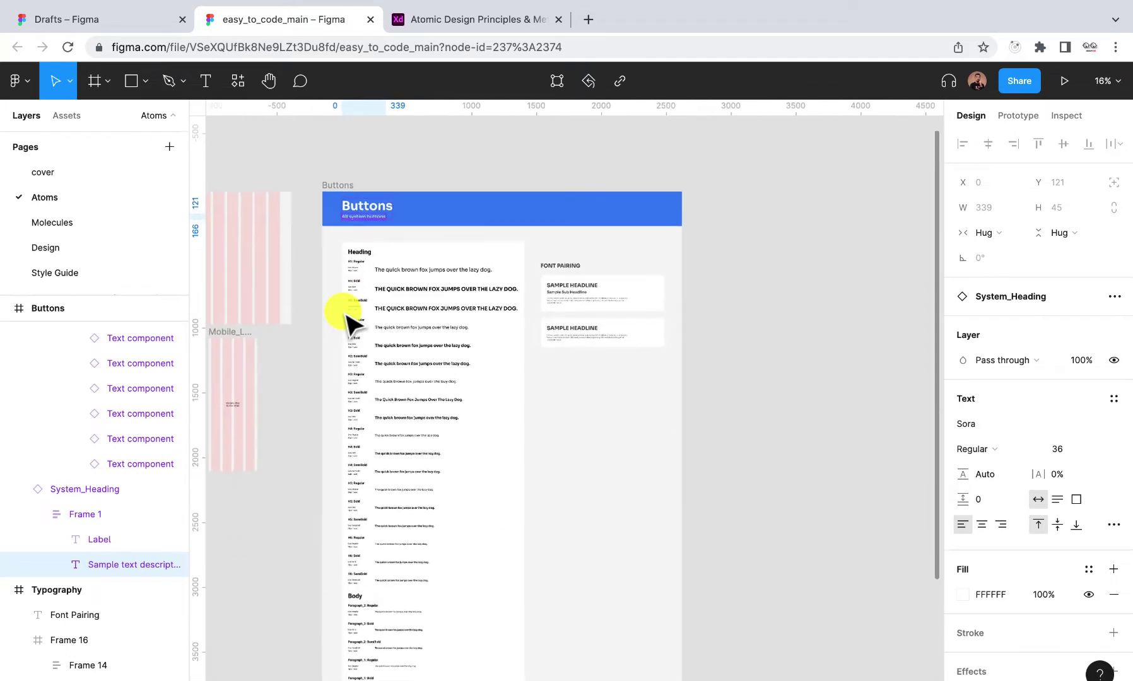
{"action": "scroll", "coordinate": [346, 319], "scroll_direction": "down", "scroll_amount": 2}
{"action": "left_click", "coordinate": [498, 395]}
{"action": "key", "text": "Delete"}
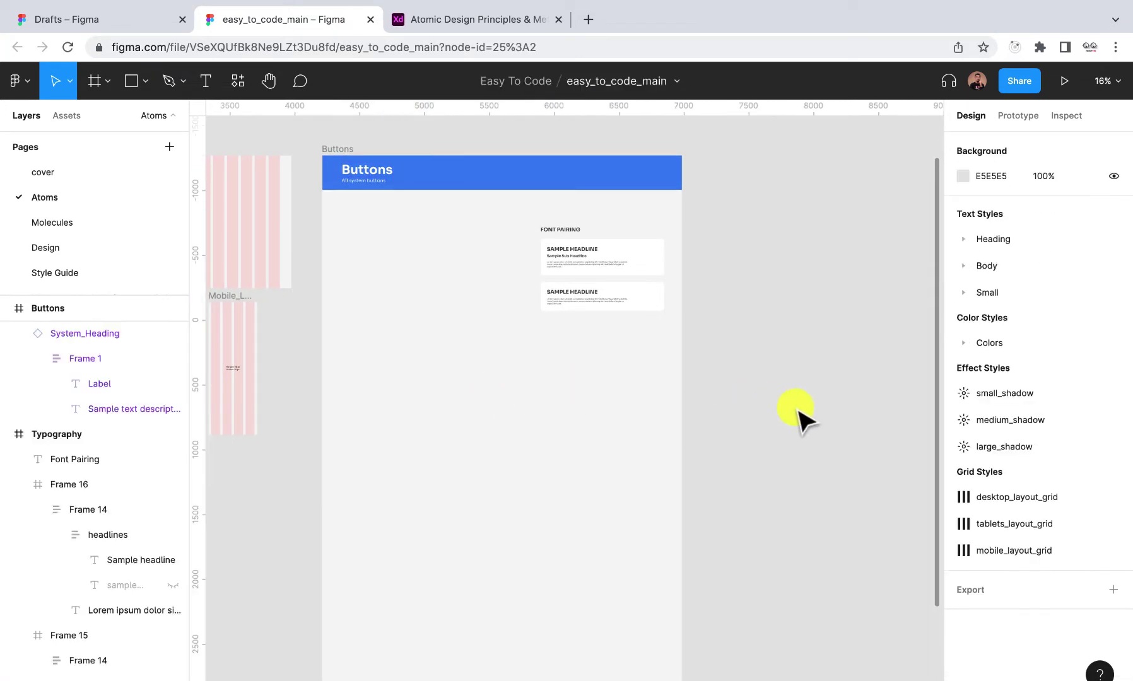
- Delete the Font Pairing heading and its two sample headline cards from the Buttons frame
{"action": "left_click_drag", "start_coordinate": [795, 407], "coordinate": [530, 216]}
{"action": "key", "text": "ctrl+z"}
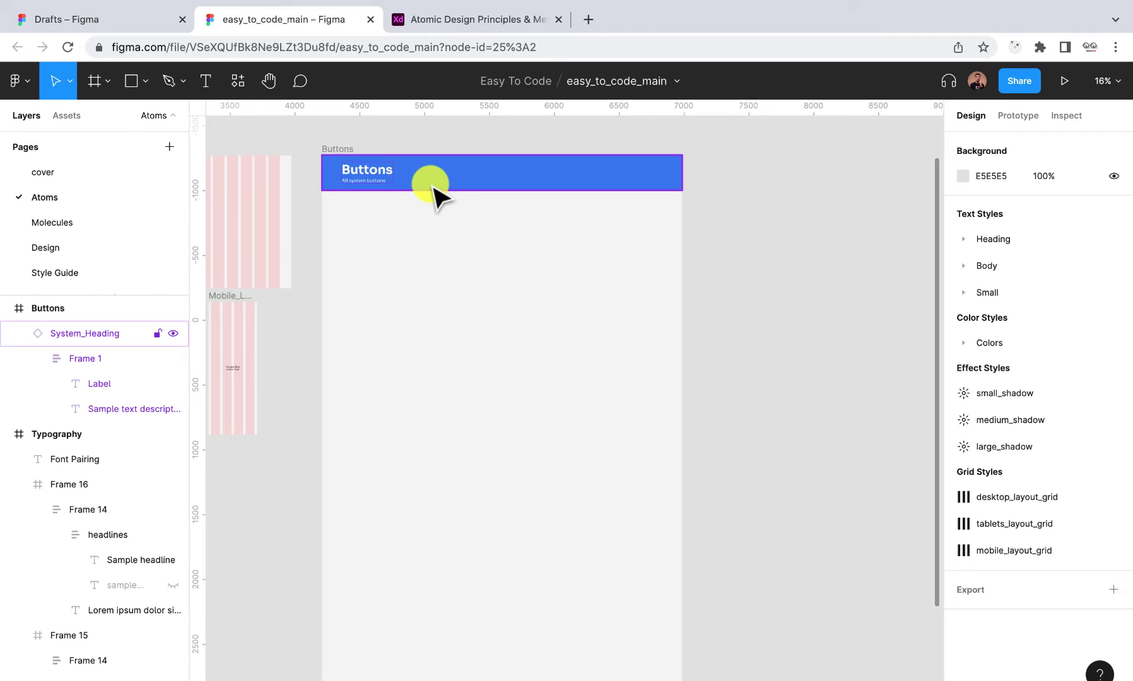
{"action": "scroll", "coordinate": [436, 195], "scroll_direction": "right", "scroll_amount": 3}
{"action": "scroll", "coordinate": [440, 284], "scroll_direction": "left", "scroll_amount": 1}
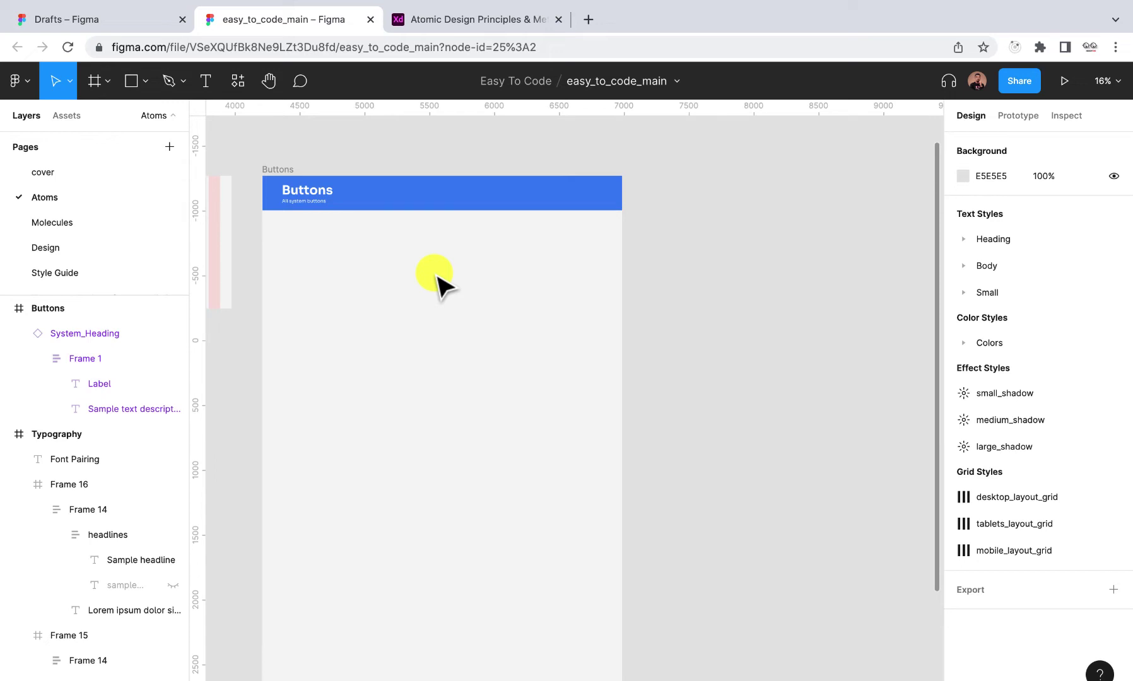
- Add a text layer reading "Label" in the empty area below the Buttons frame's header
{"action": "scroll", "coordinate": [438, 280], "scroll_direction": "left", "scroll_amount": 3}
{"action": "scroll", "coordinate": [441, 239], "scroll_direction": "up", "scroll_amount": 3}
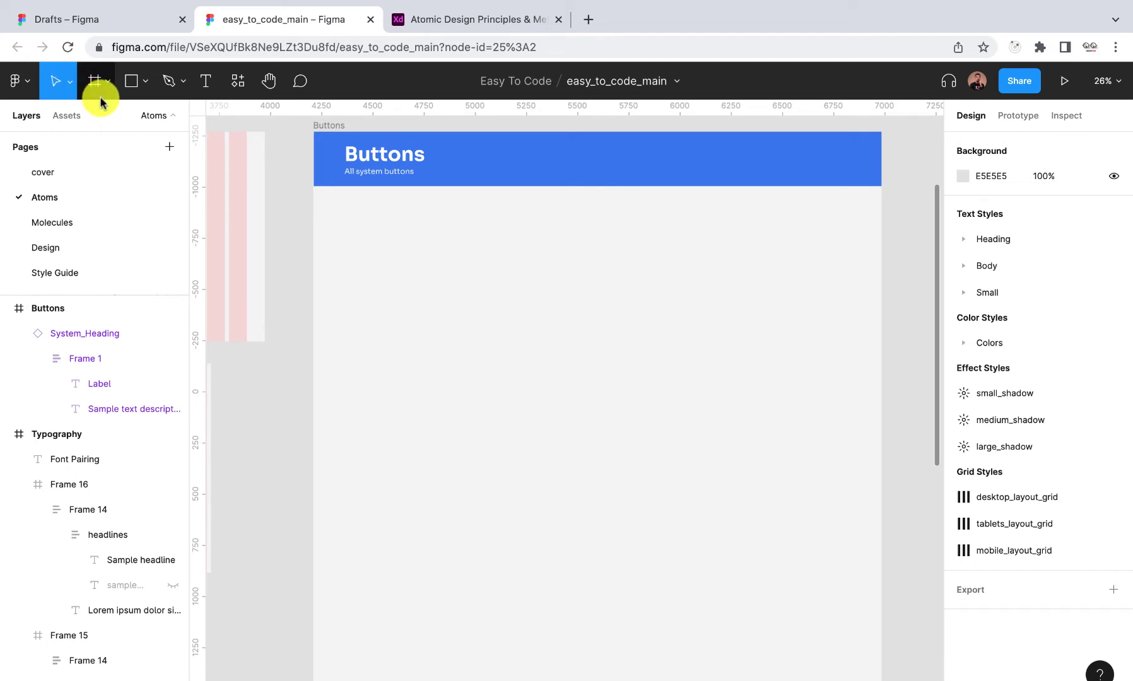
{"action": "left_click", "coordinate": [204, 82]}
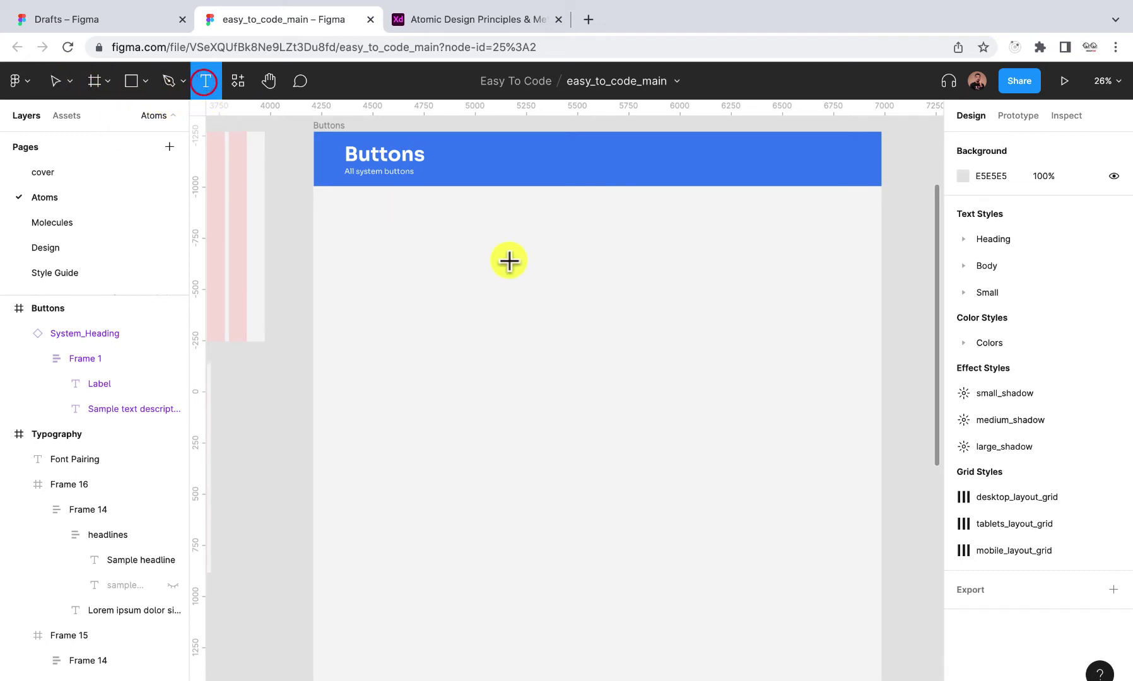
{"action": "left_click", "coordinate": [490, 270]}
{"action": "scroll", "coordinate": [490, 277], "scroll_direction": "up", "scroll_amount": 5}
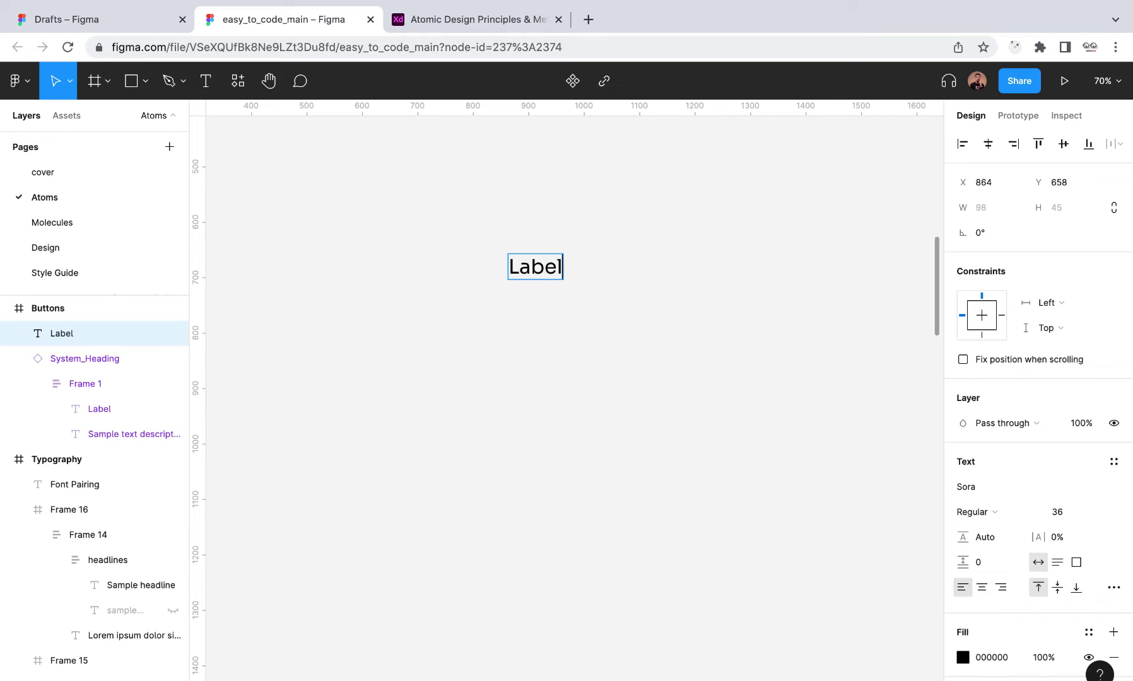
{"action": "left_click", "coordinate": [585, 320]}
{"action": "left_click", "coordinate": [537, 281]}
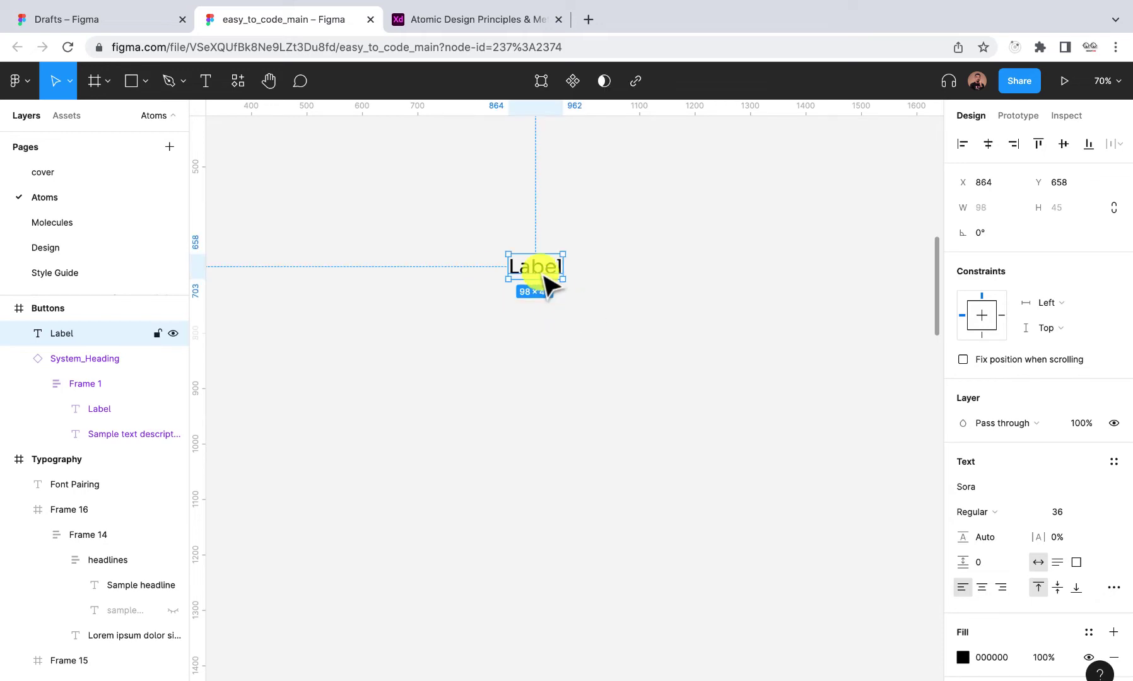
{"action": "key", "text": "ctrl+a"}
{"action": "left_click", "coordinate": [527, 268]}
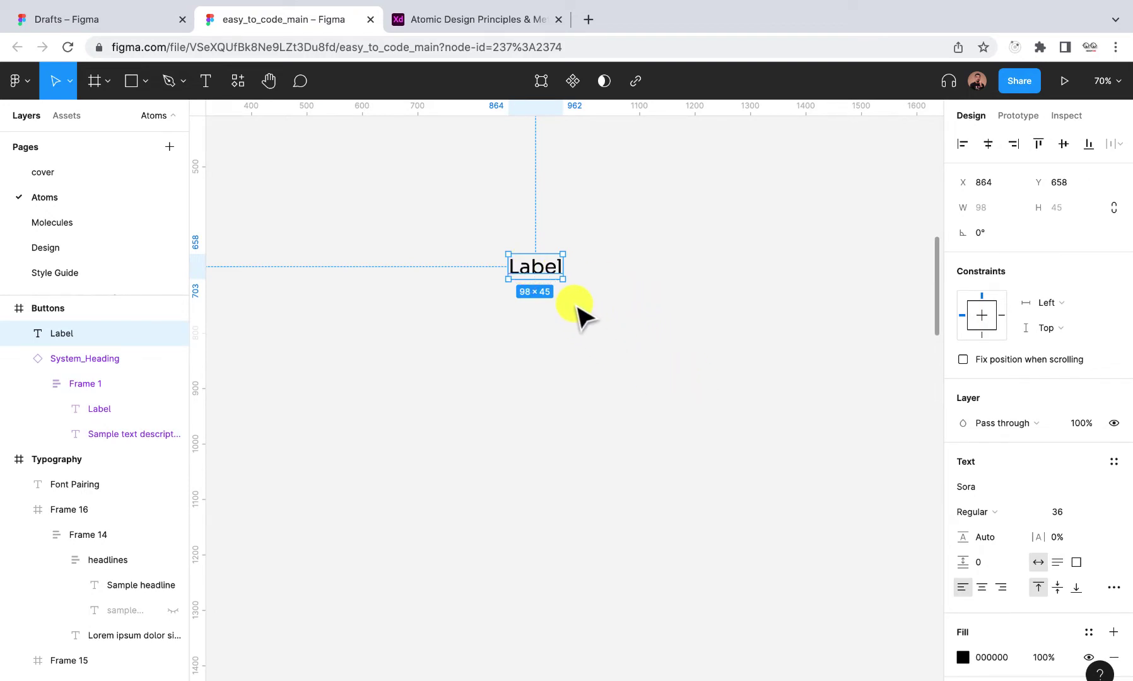
- Draw a frame about 208 × 88 around the Label text and fill it with the Colors/Primary/primary-500 style
{"action": "left_click", "coordinate": [94, 81]}
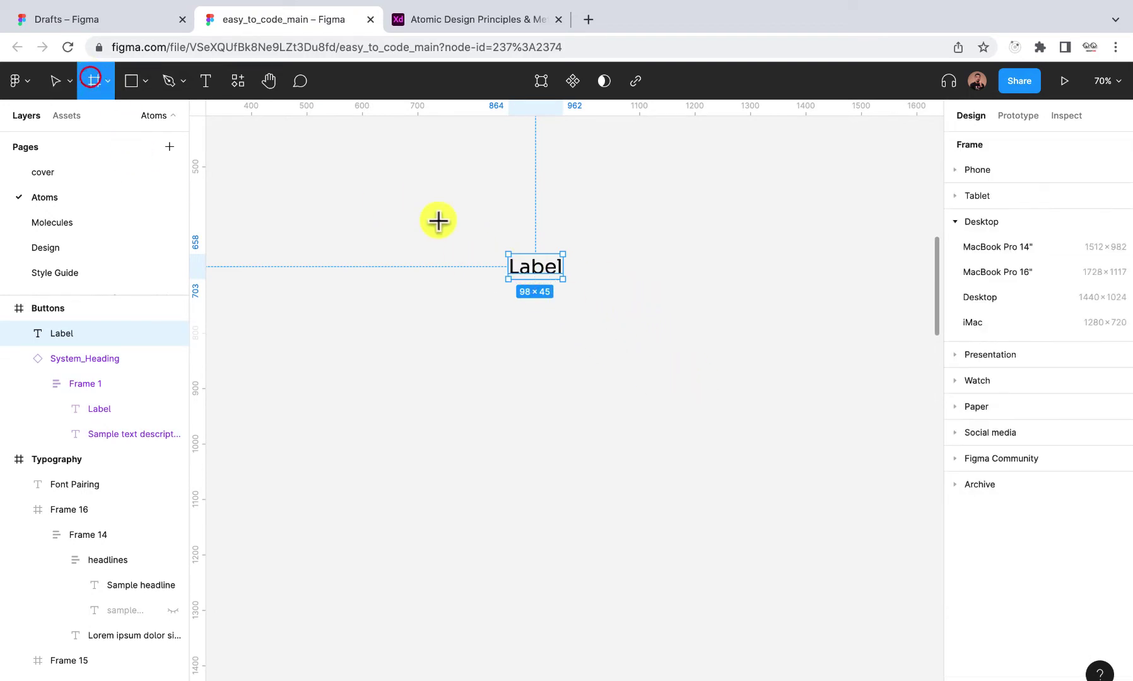
{"action": "left_click_drag", "start_coordinate": [481, 243], "coordinate": [596, 291]}
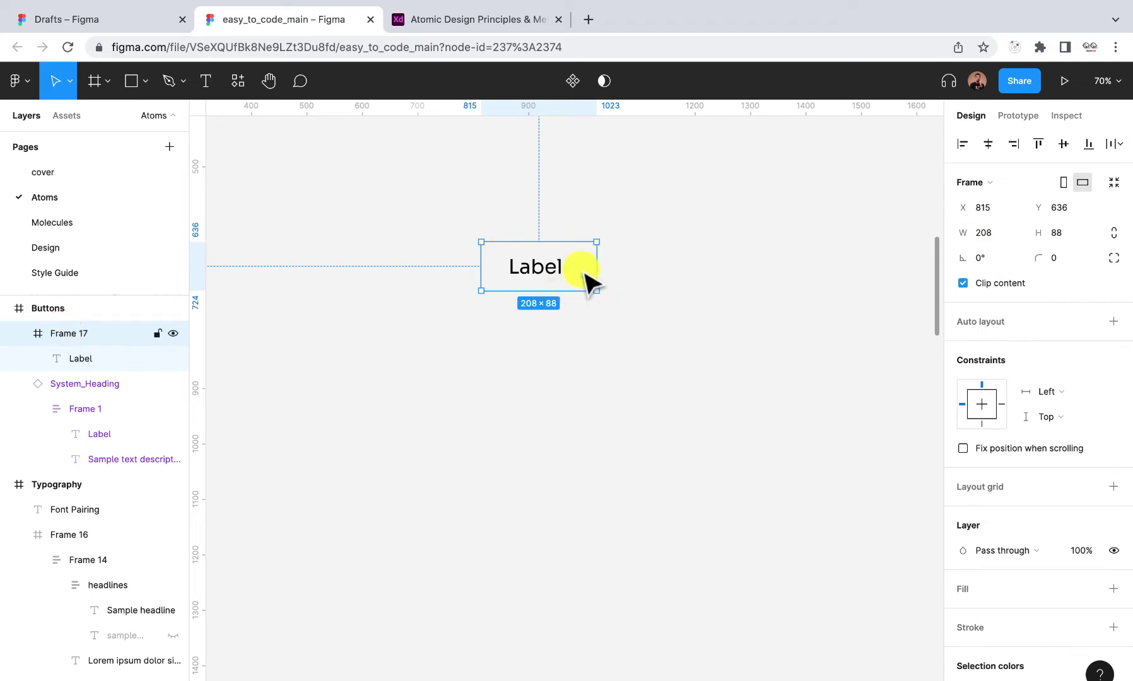
{"action": "left_click", "coordinate": [1114, 589]}
{"action": "left_click", "coordinate": [1089, 588]}
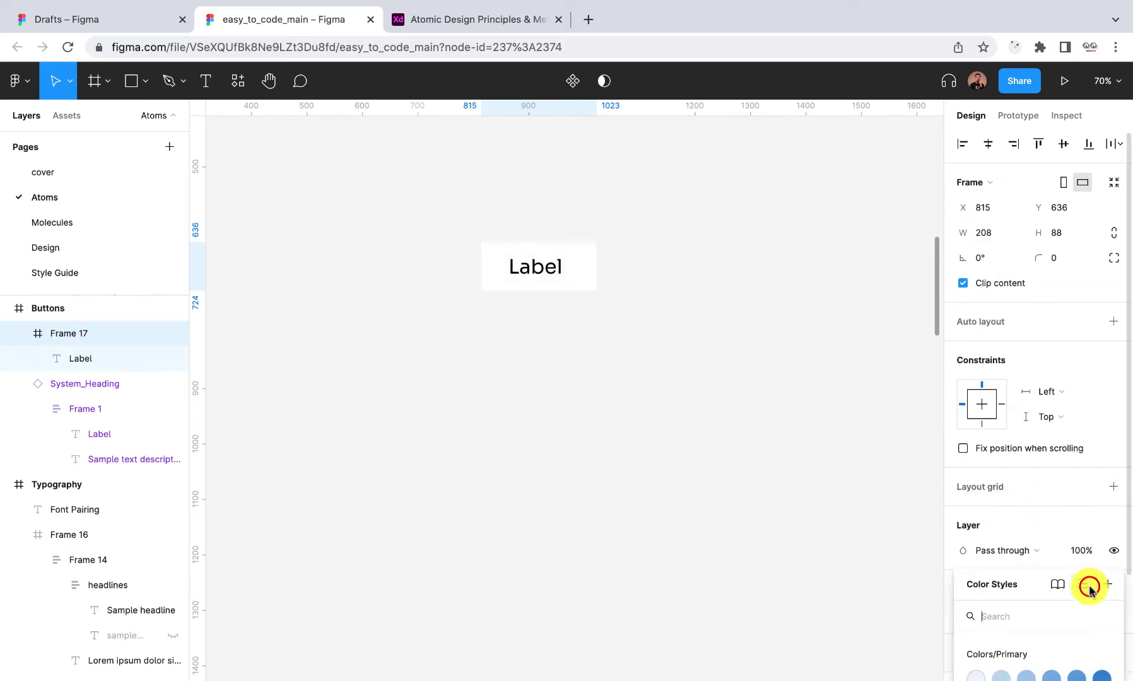
{"action": "left_click", "coordinate": [1099, 516]}
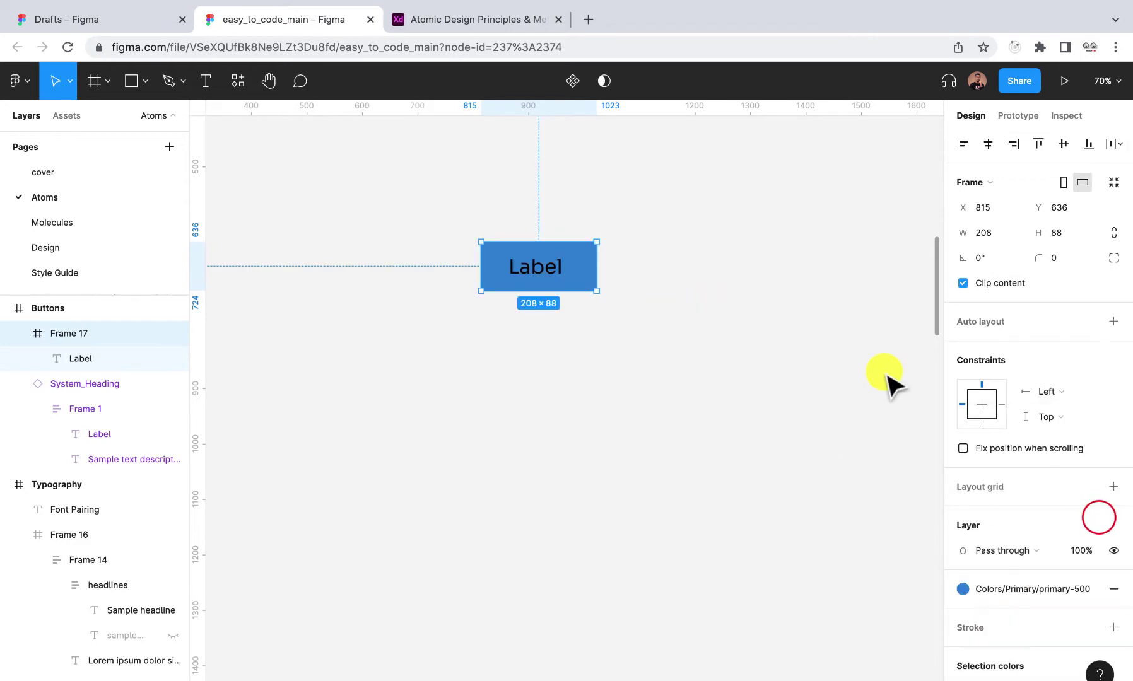
- Change the black selection color of the button's Label text to white, FFFFFF
{"action": "scroll", "coordinate": [1114, 542], "scroll_direction": "down", "scroll_amount": 5}
{"action": "left_click", "coordinate": [963, 572]}
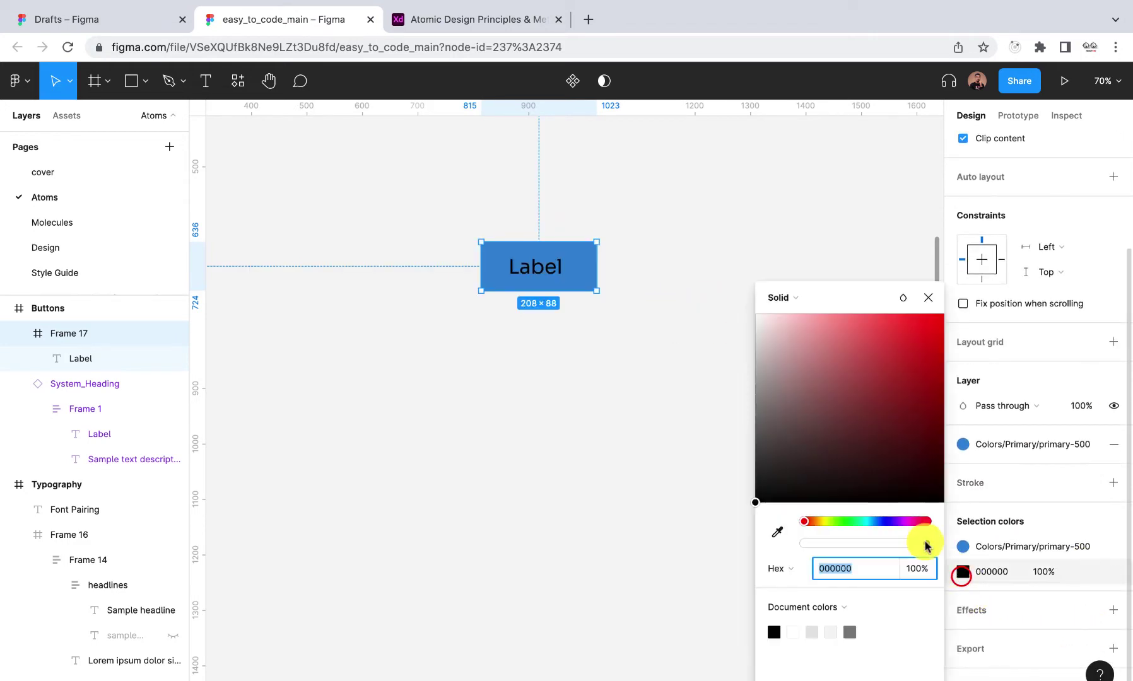
{"action": "left_click_drag", "start_coordinate": [761, 329], "coordinate": [683, 245]}
{"action": "left_click", "coordinate": [928, 297]}
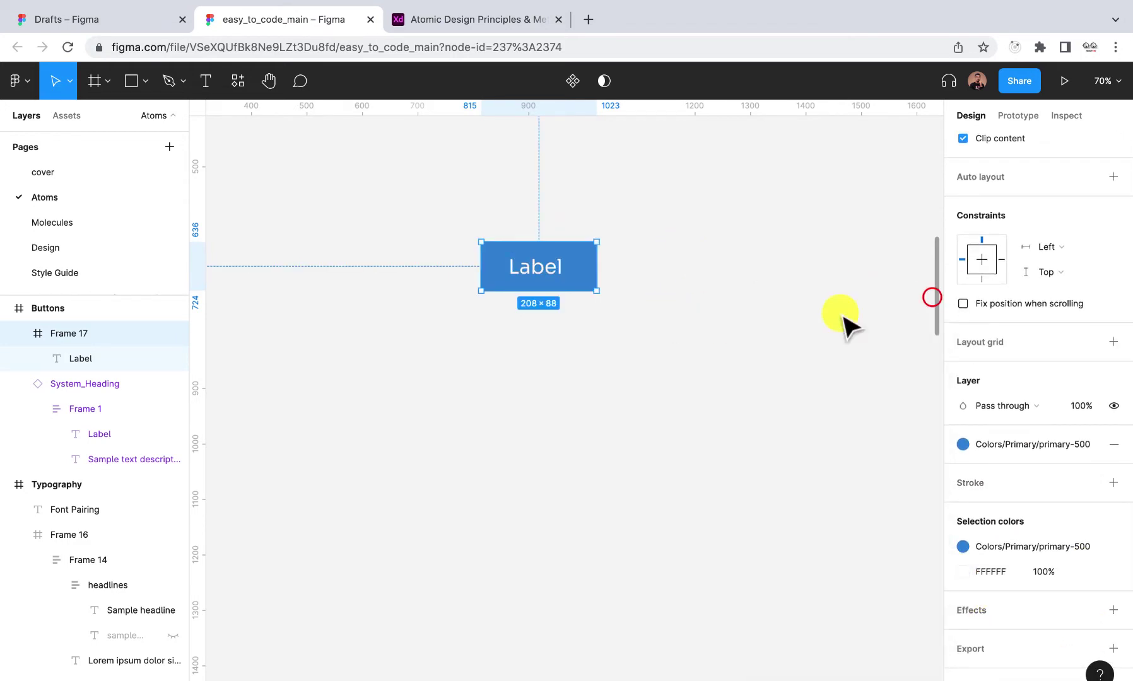
- Set the corner radius of the blue button frame to 10
{"action": "left_click", "coordinate": [601, 319]}
{"action": "left_click", "coordinate": [590, 283]}
{"action": "scroll", "coordinate": [590, 285], "scroll_direction": "up", "scroll_amount": 5}
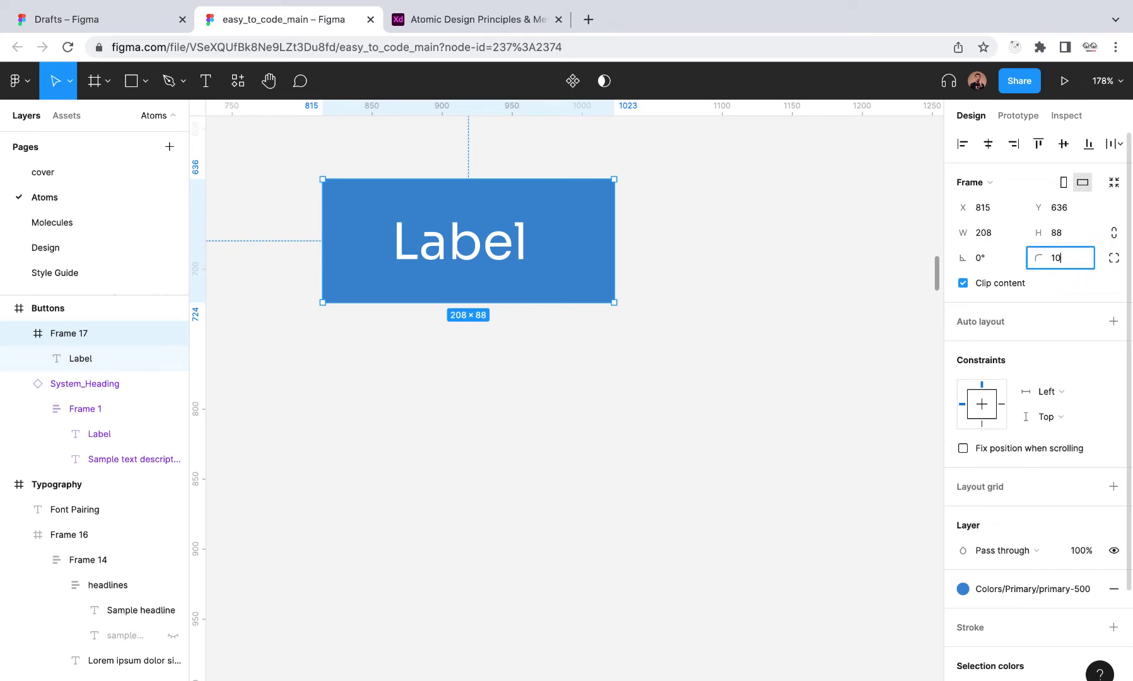
{"action": "key", "text": "Return"}
{"action": "left_click", "coordinate": [743, 234]}
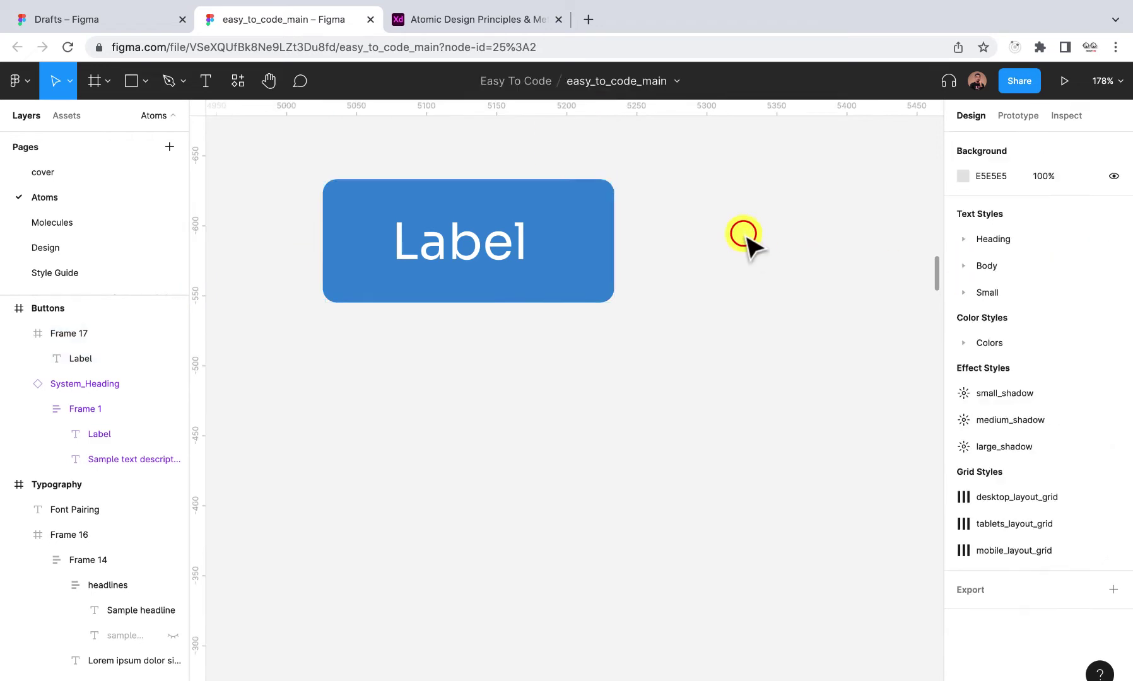
- Add auto layout to the blue button frame, with vertical padding 10 and horizontal padding 30
{"action": "left_click", "coordinate": [557, 278]}
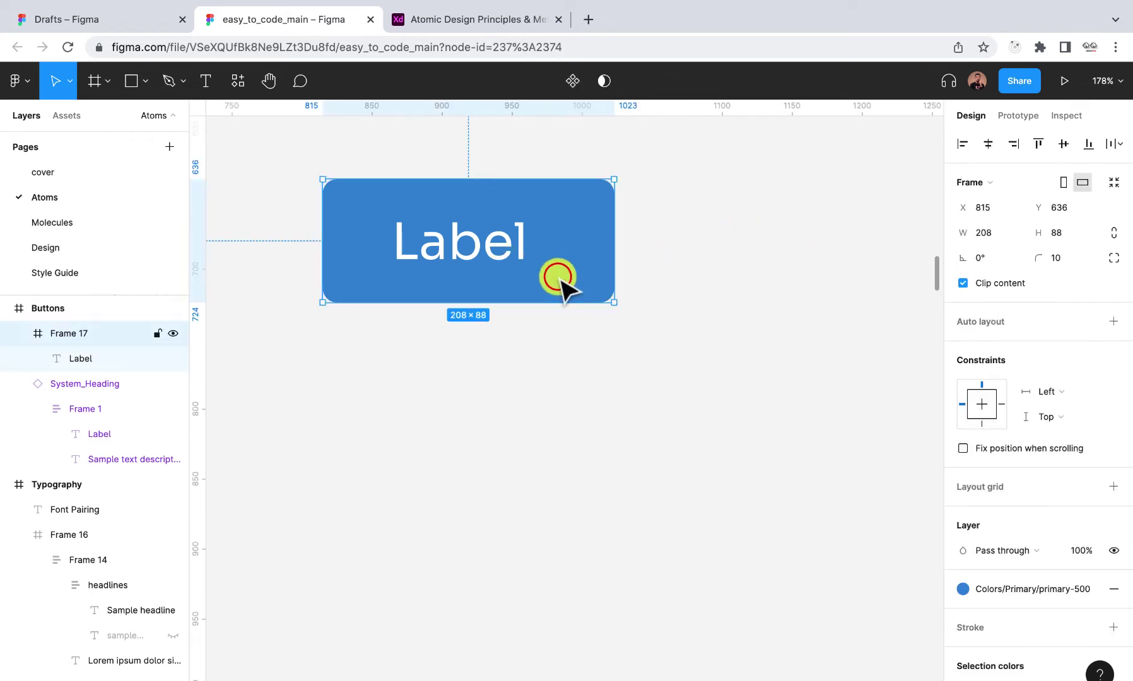
{"action": "left_click", "coordinate": [1113, 323]}
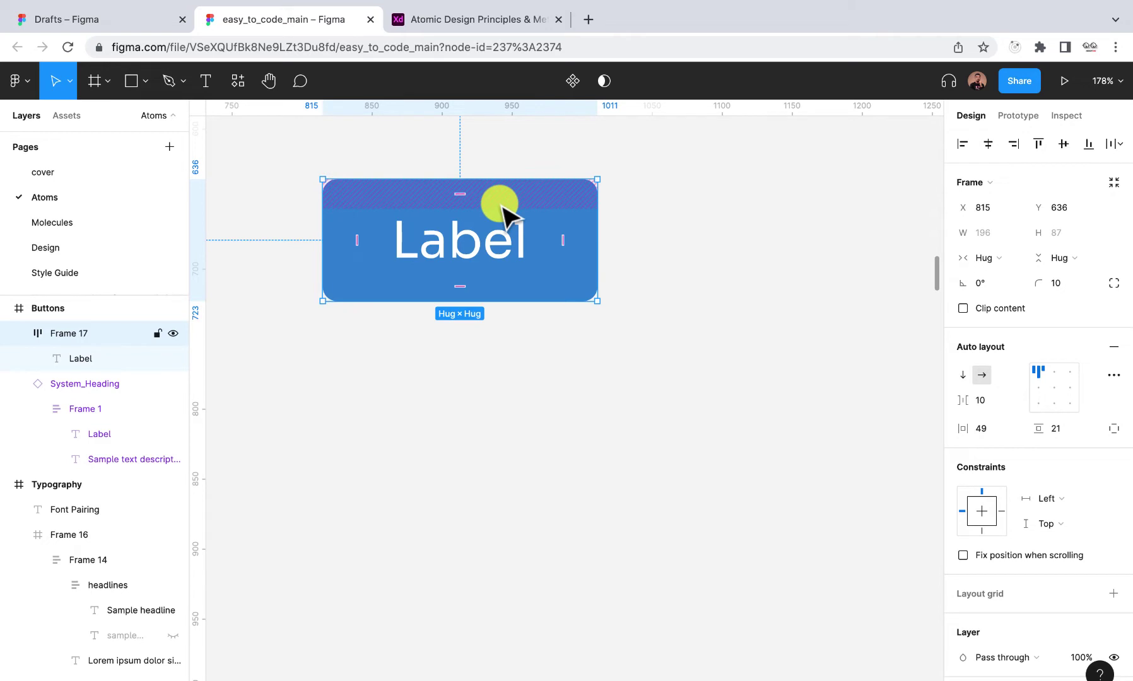
{"action": "left_click", "coordinate": [462, 285]}
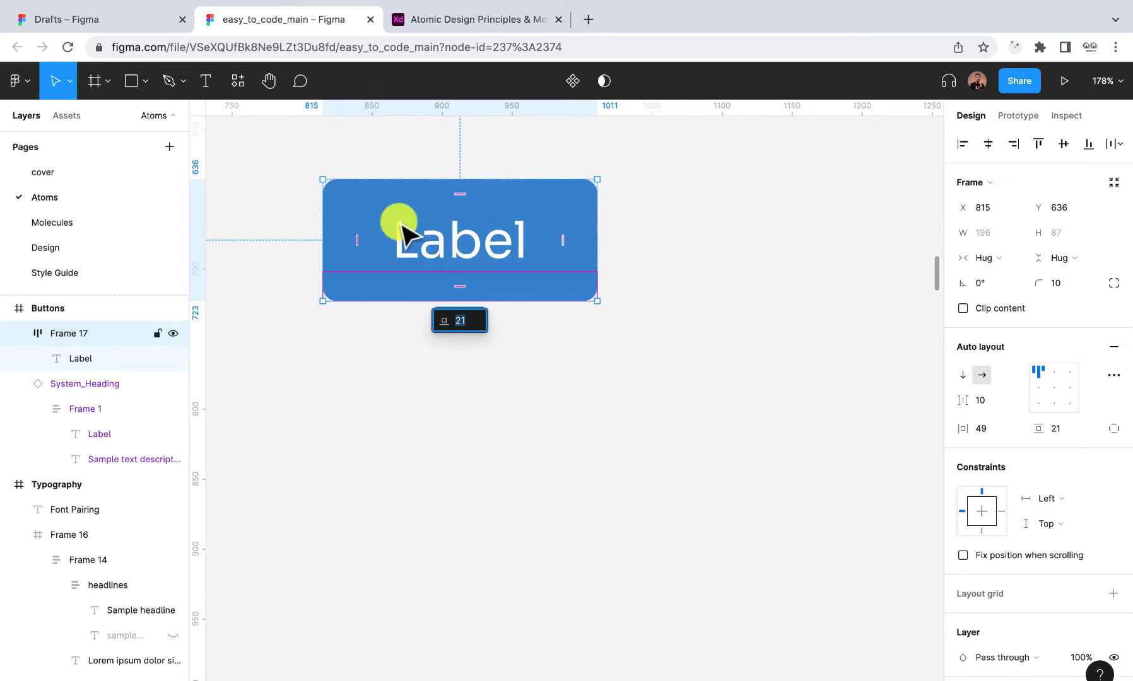
{"action": "left_click", "coordinate": [1062, 431]}
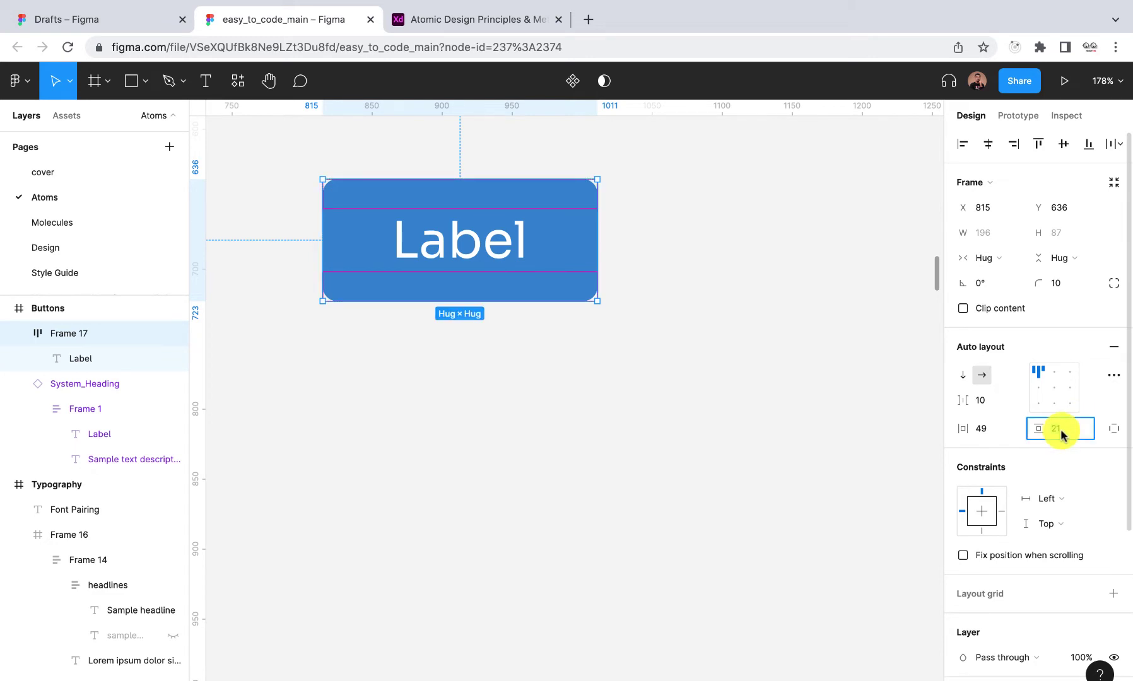
{"action": "type", "text": "10"}
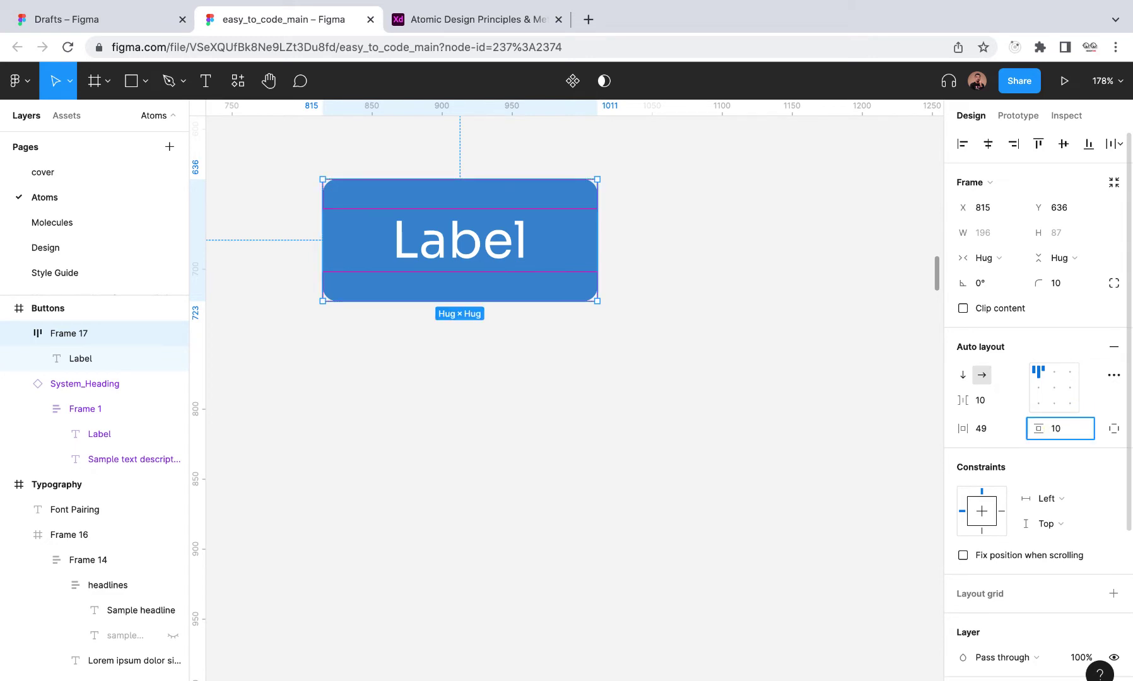
{"action": "key", "text": "Return"}
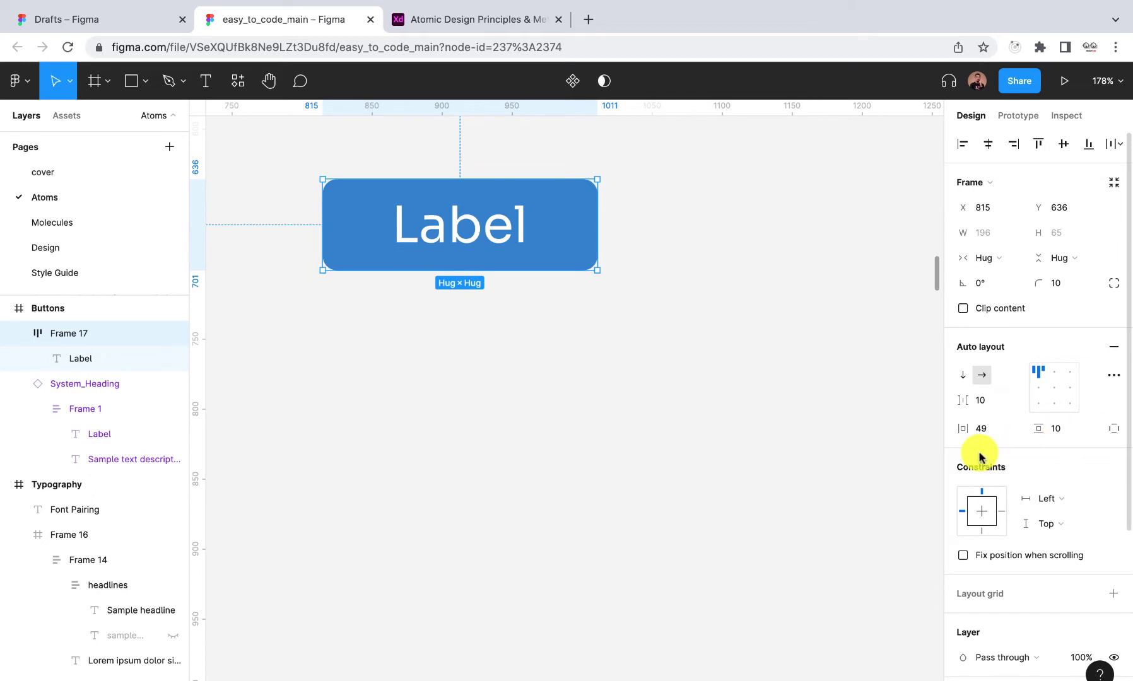
{"action": "left_click", "coordinate": [984, 432]}
{"action": "type", "text": "30"}
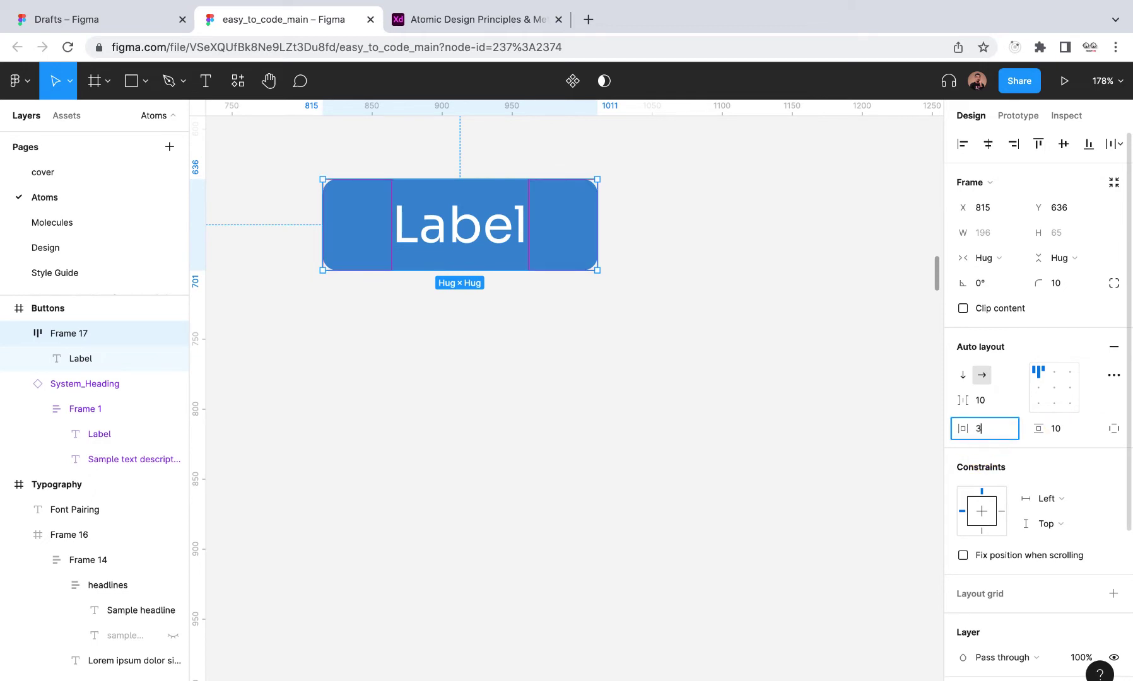
{"action": "key", "text": "Return"}
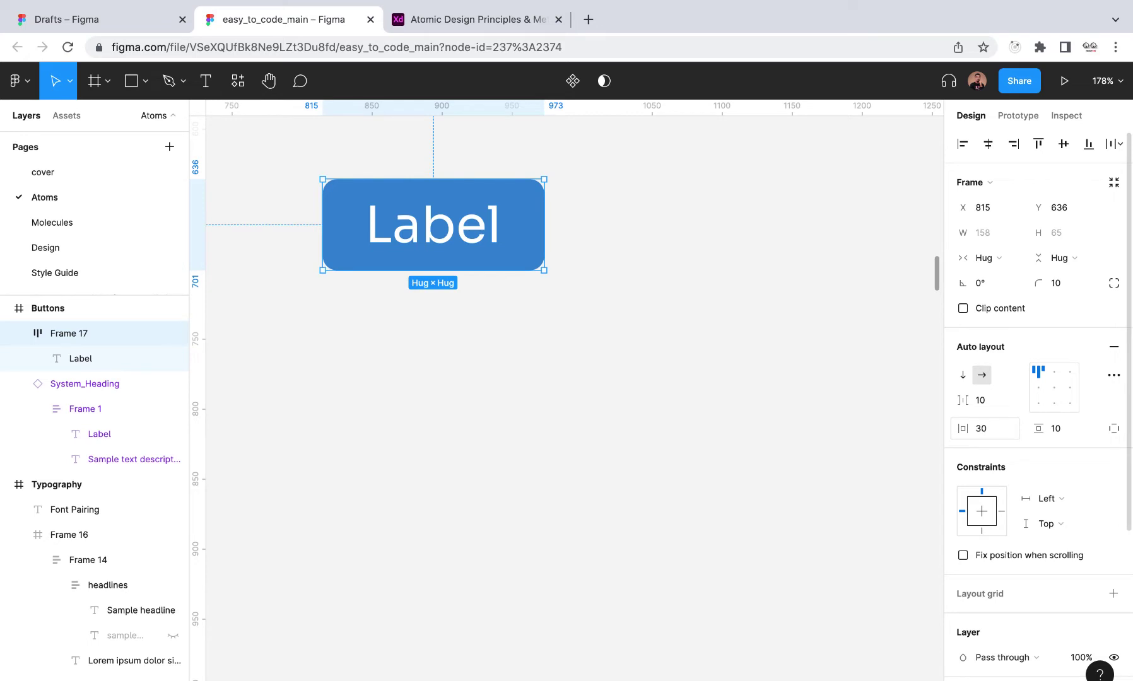
- Set the button's Label text to font size 20 and Sora SemiBold
{"action": "left_click", "coordinate": [79, 361]}
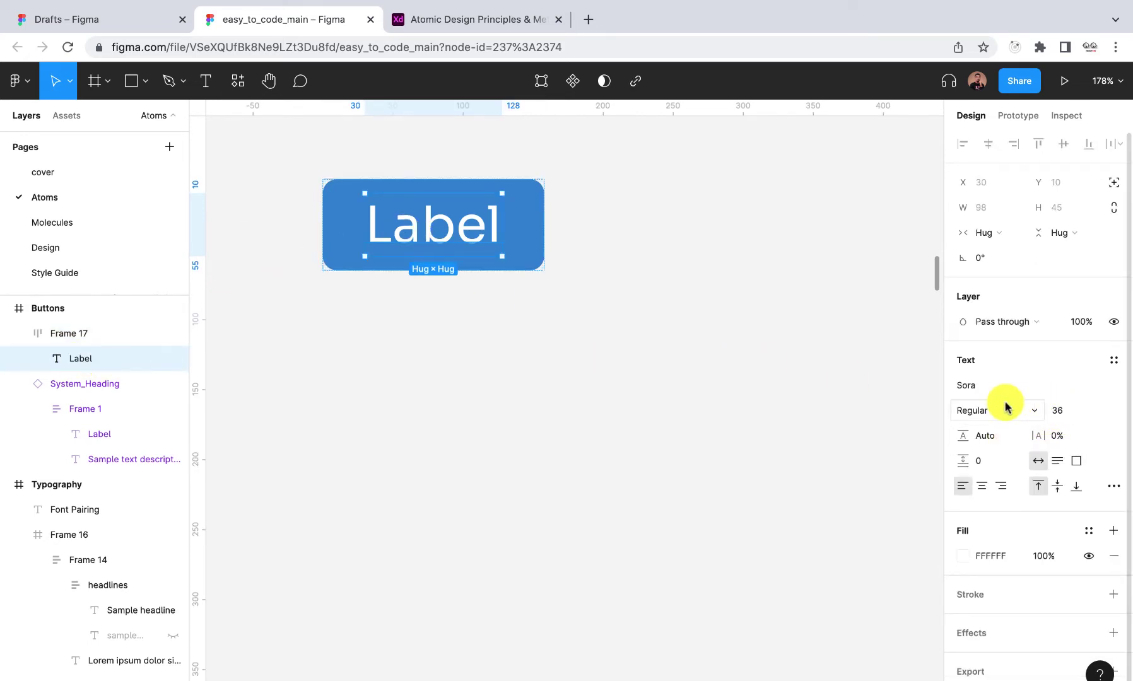
{"action": "left_click", "coordinate": [1094, 412]}
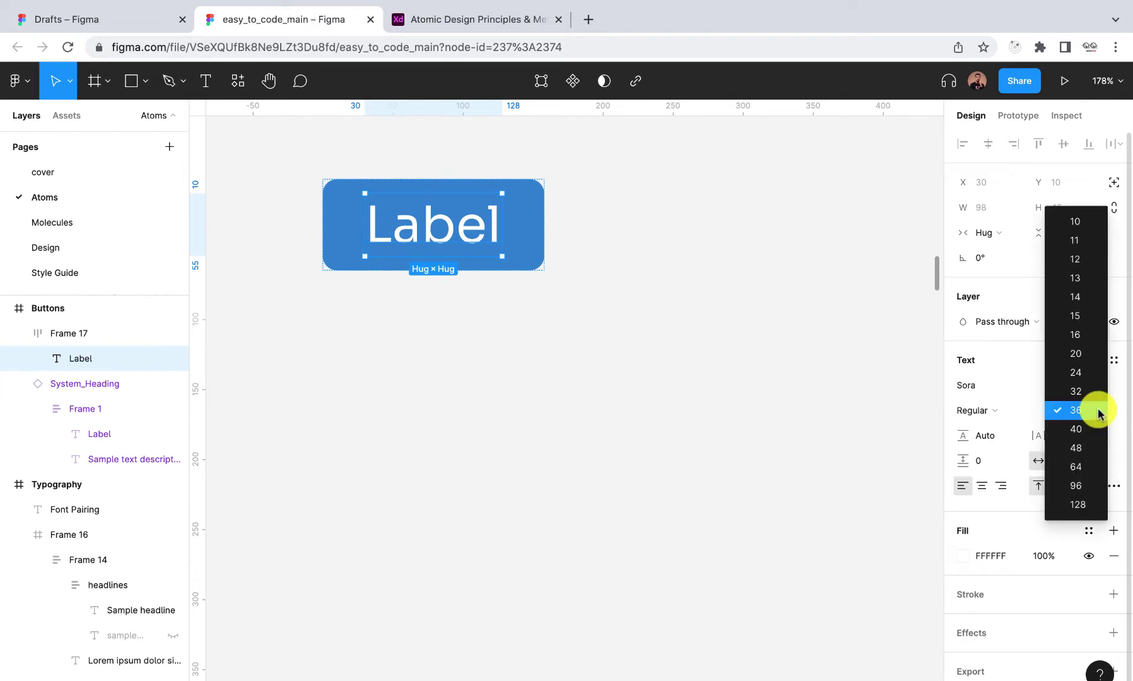
{"action": "left_click", "coordinate": [1084, 353]}
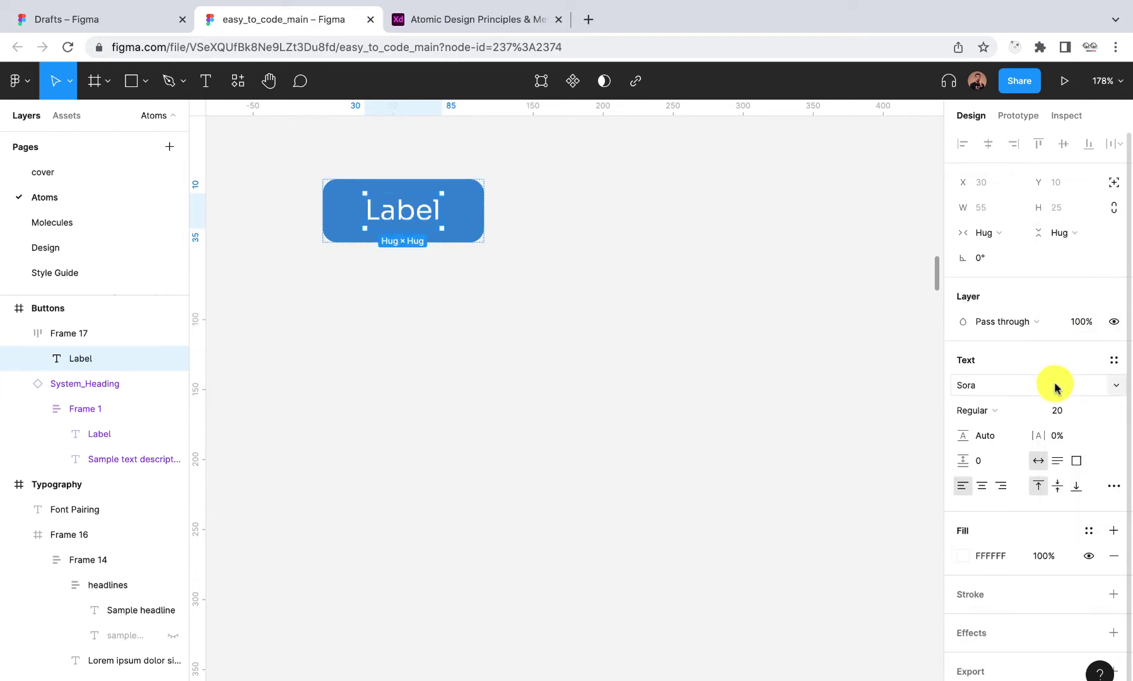
{"action": "left_click", "coordinate": [1114, 388]}
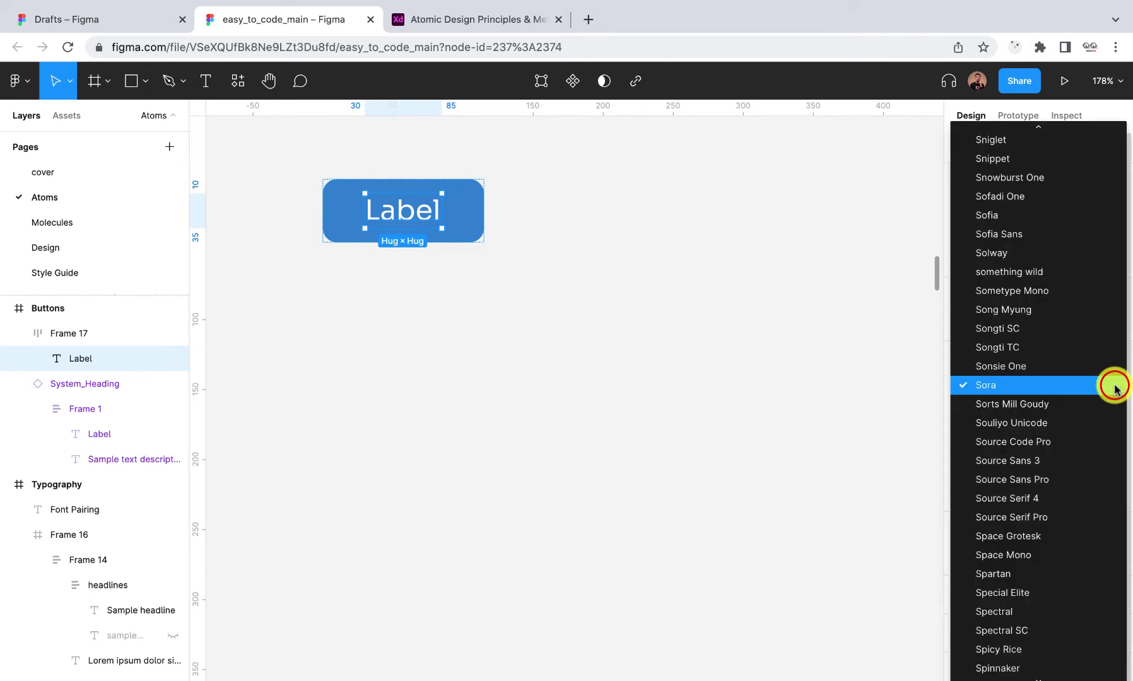
{"action": "left_click", "coordinate": [1070, 385]}
{"action": "left_click", "coordinate": [1035, 412]}
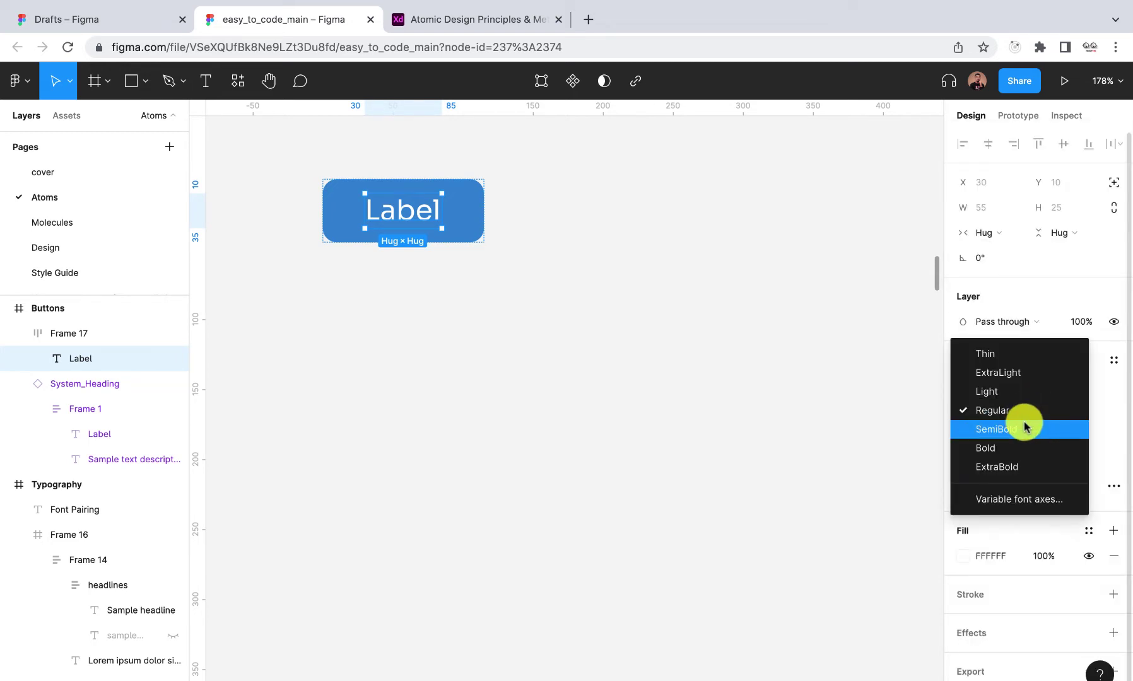
{"action": "left_click", "coordinate": [1023, 428]}
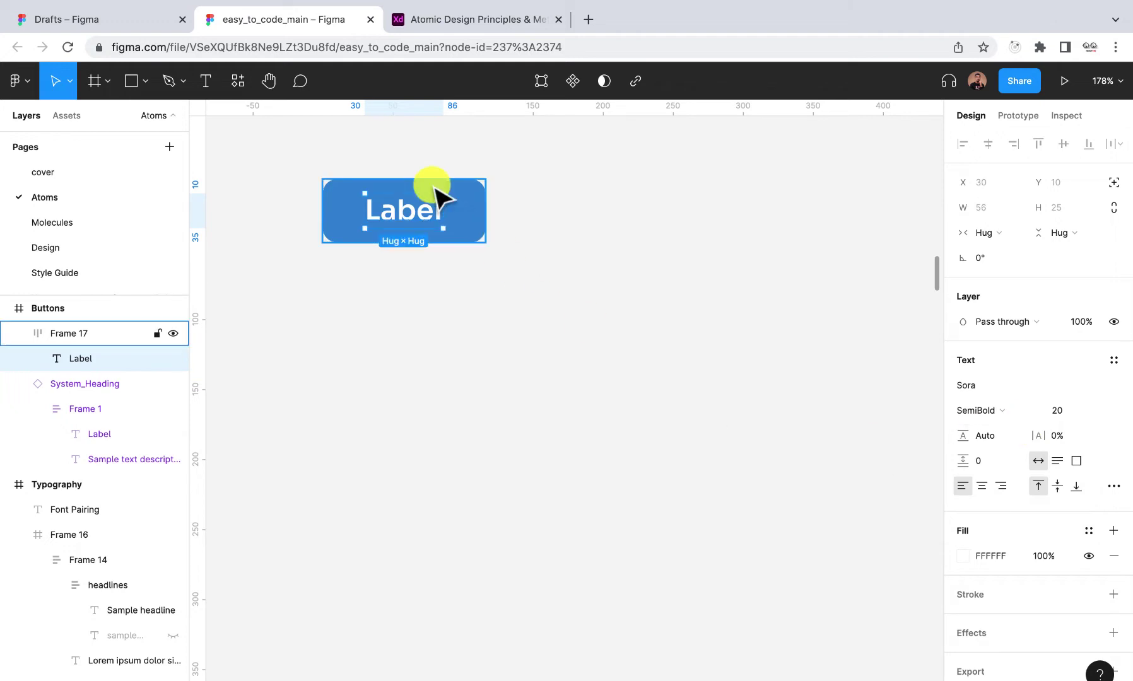
- Give the blue button a pill shape with a corner radius of 30 and leave its frame selected
{"action": "scroll", "coordinate": [438, 191], "scroll_direction": "up", "scroll_amount": 5}
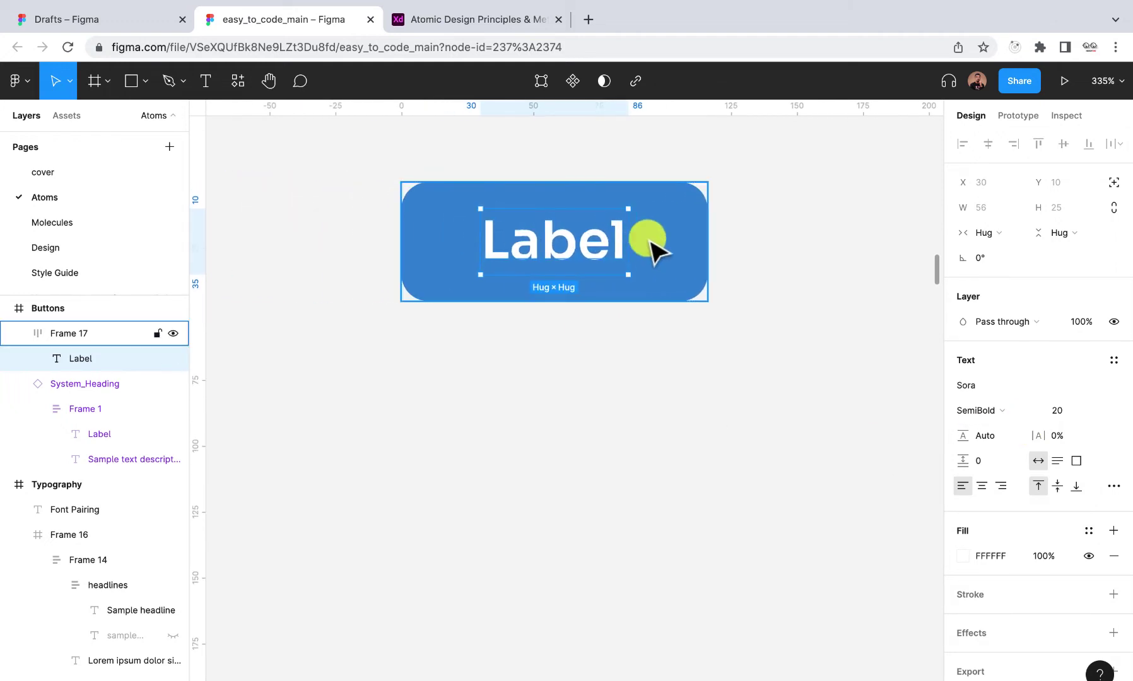
{"action": "left_click", "coordinate": [694, 274]}
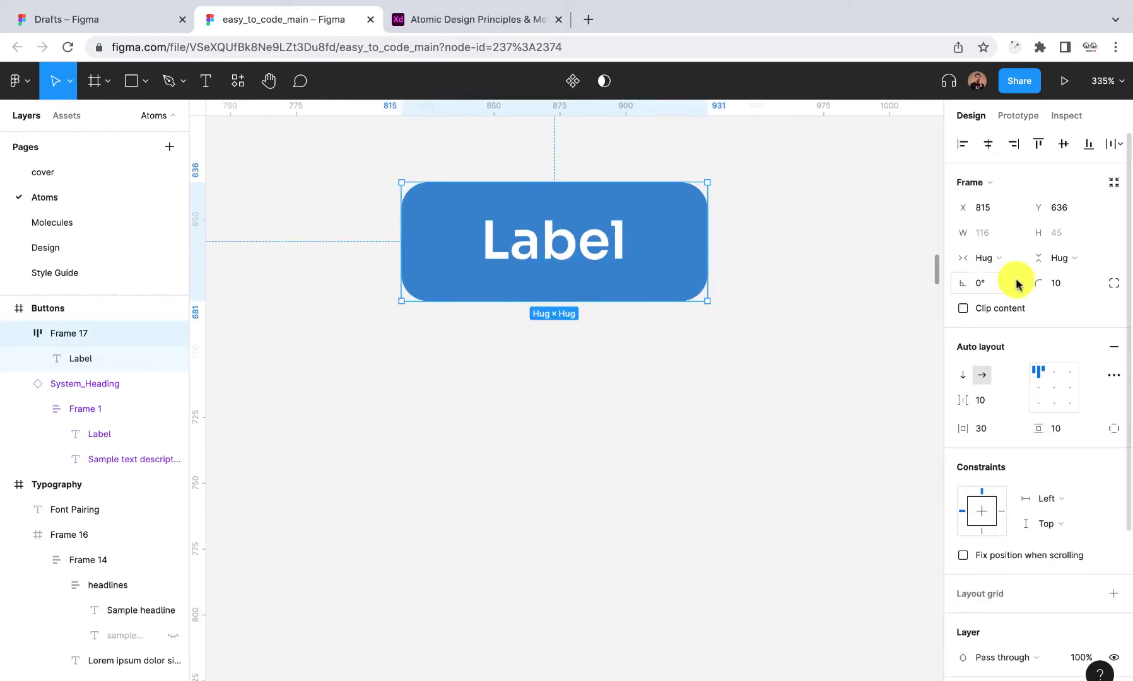
{"action": "left_click", "coordinate": [1069, 285]}
{"action": "type", "text": "300"}
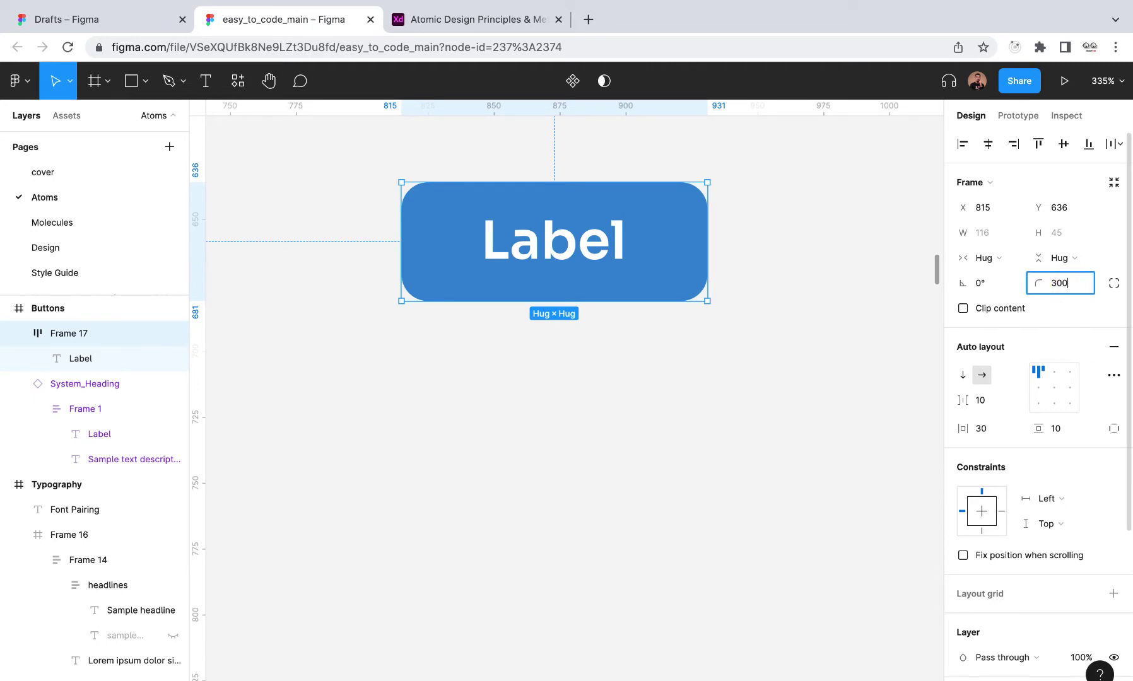
{"action": "key", "text": "Return"}
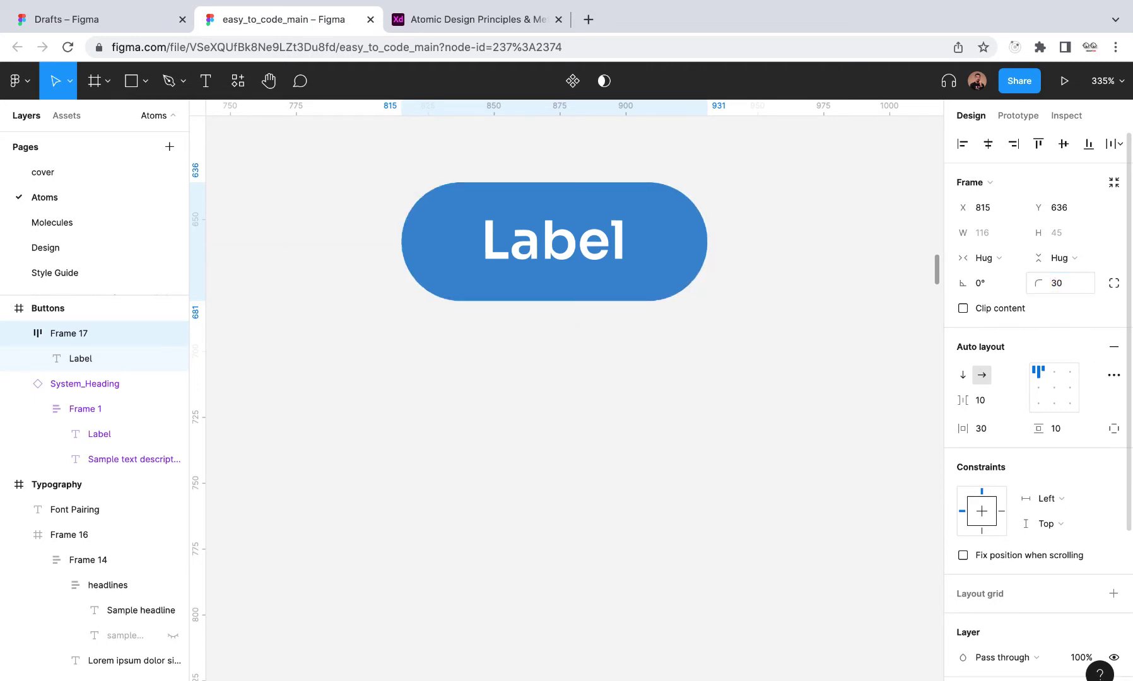
{"action": "left_click", "coordinate": [687, 401]}
{"action": "scroll", "coordinate": [637, 459], "scroll_direction": "down", "scroll_amount": 5}
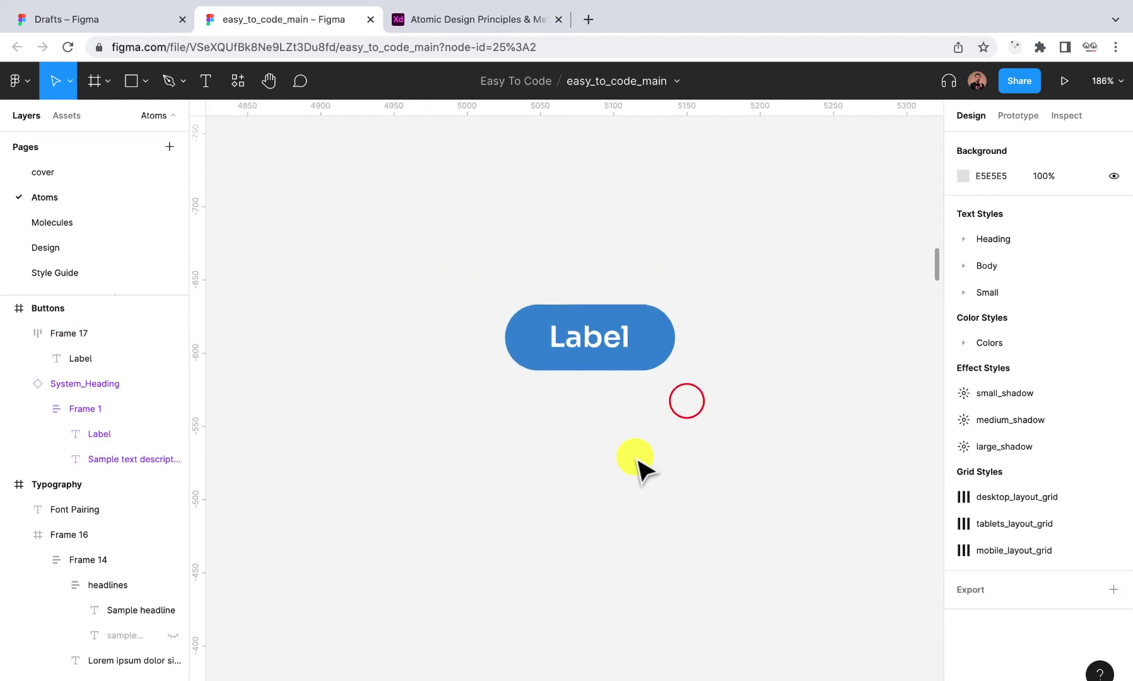
{"action": "scroll", "coordinate": [634, 459], "scroll_direction": "down", "scroll_amount": 3}
{"action": "scroll", "coordinate": [622, 441], "scroll_direction": "up", "scroll_amount": 2}
{"action": "left_click", "coordinate": [606, 383]}
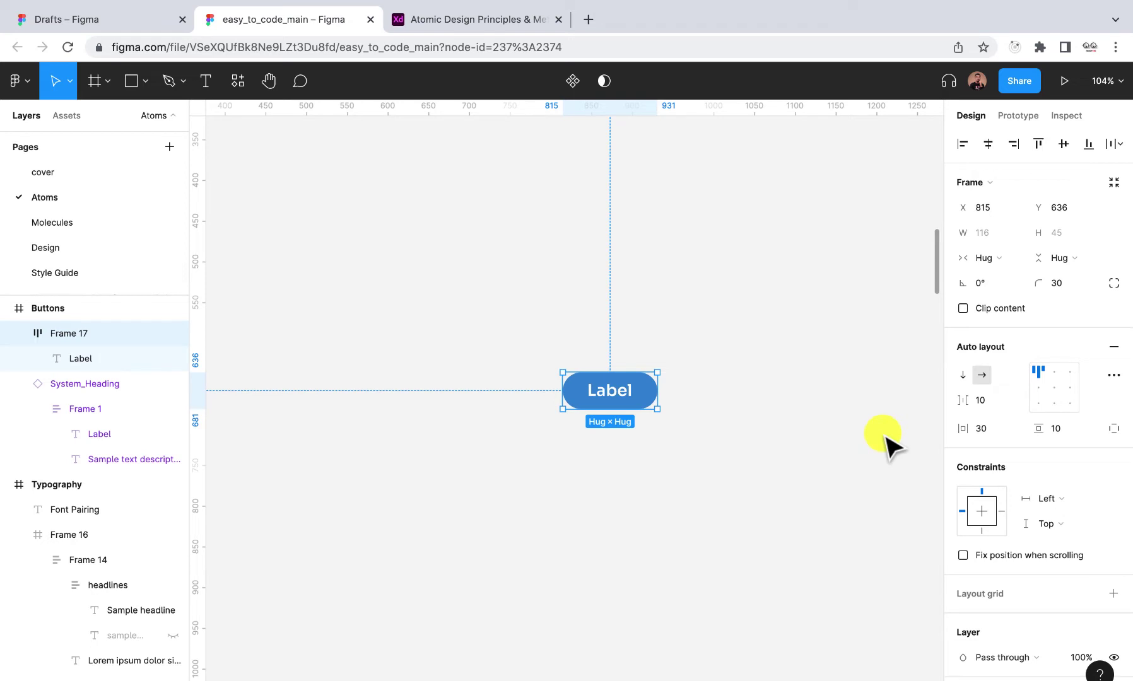
- Replace the blue button's Label text with dummy strings of varying length to test how the auto layout resizes
{"action": "double_click", "coordinate": [630, 391]}
{"action": "double_click", "coordinate": [620, 391]}
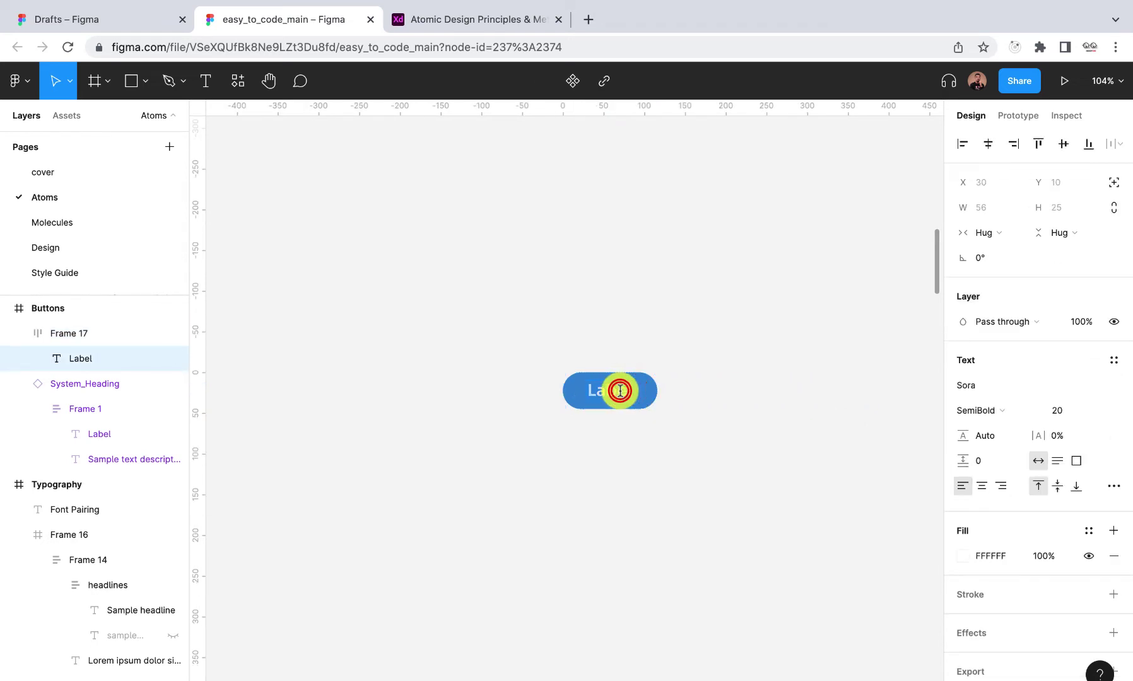
{"action": "type", "text": "hfhsfsfvshfvsfvs"}
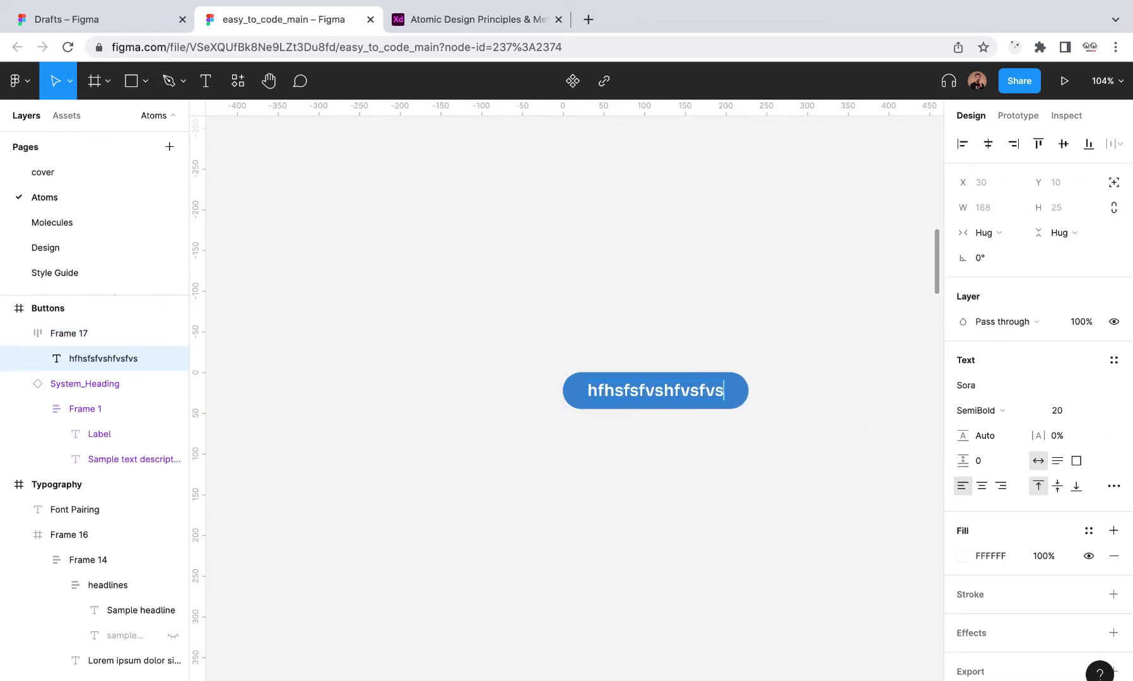
{"action": "key", "text": "BackSpace"}
{"action": "key", "text": "BackSpace"}
{"action": "key", "text": "BackSpace"}
{"action": "key", "text": "BackSpace"}
{"action": "key", "text": "BackSpace"}
{"action": "key", "text": "BackSpace"}
{"action": "key", "text": "BackSpace"}
{"action": "key", "text": "BackSpace"}
{"action": "key", "text": "BackSpace"}
{"action": "key", "text": "BackSpace"}
{"action": "key", "text": "BackSpace"}
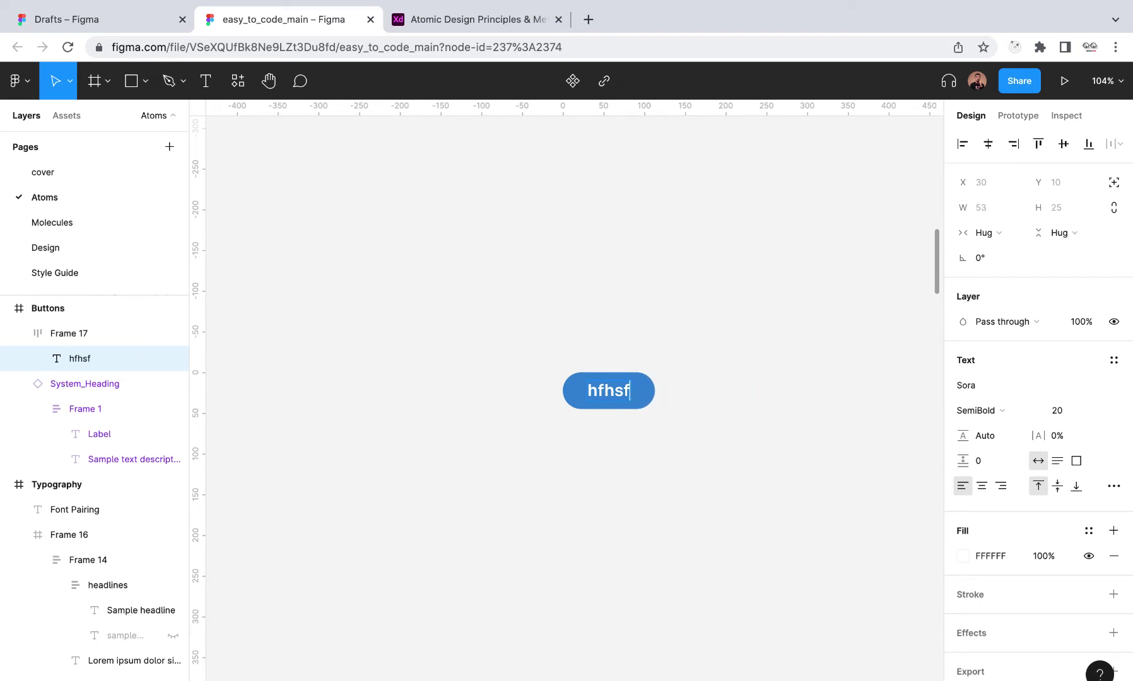
{"action": "type", "text": "hswhwjfjwfwjfw"}
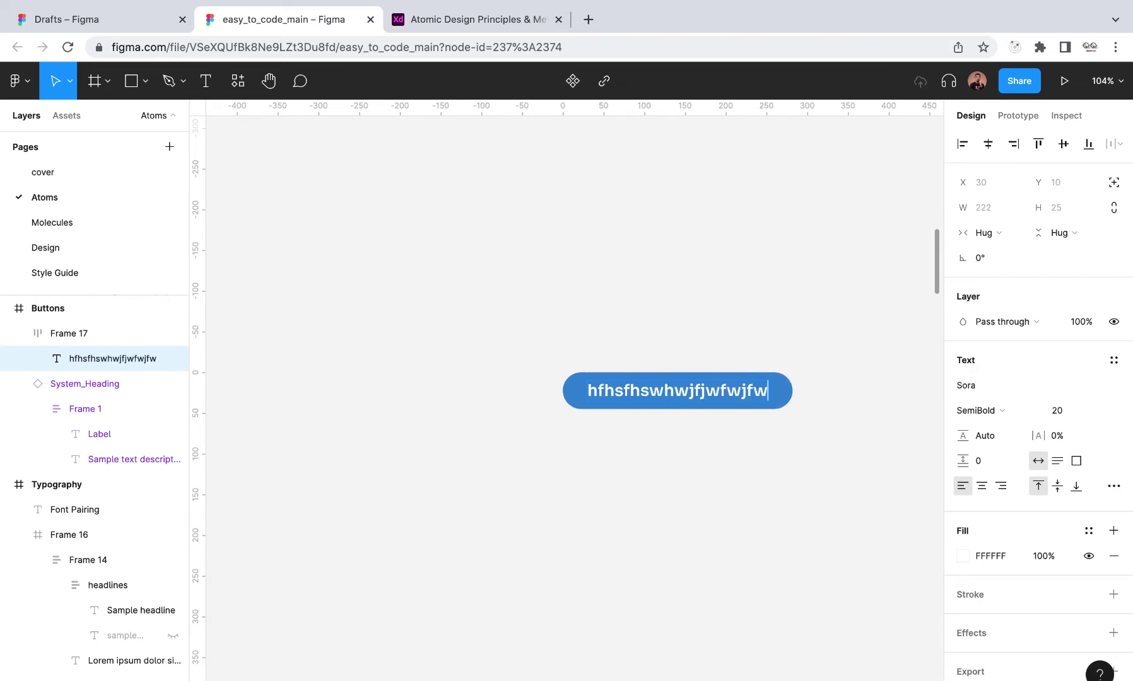
{"action": "key", "text": "BackSpace"}
{"action": "key", "text": "BackSpace"}
{"action": "key", "text": "BackSpace"}
{"action": "key", "text": "BackSpace"}
{"action": "key", "text": "BackSpace"}
- Undo the dummy text edits to restore the button's original Label text
{"action": "key", "text": "ctrl+z"}
{"action": "key", "text": "ctrl+z"}
{"action": "key", "text": "ctrl+z"}
{"action": "key", "text": "ctrl+z"}
{"action": "key", "text": "ctrl+z"}
{"action": "key", "text": "ctrl+z"}
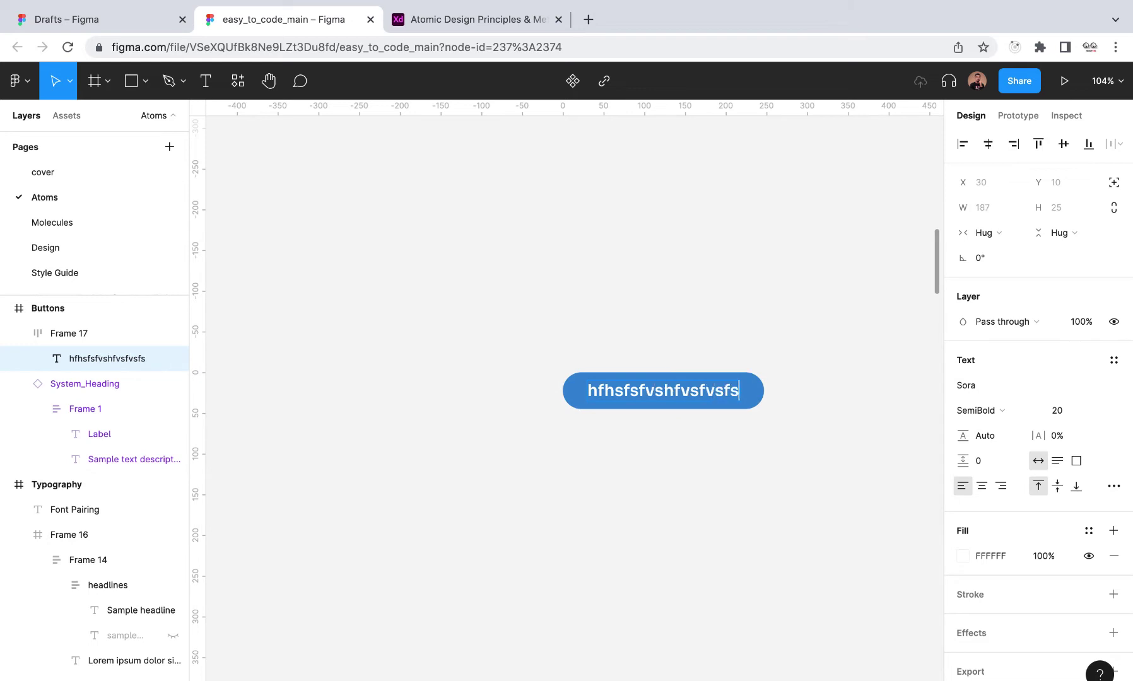
{"action": "key", "text": "Escape"}
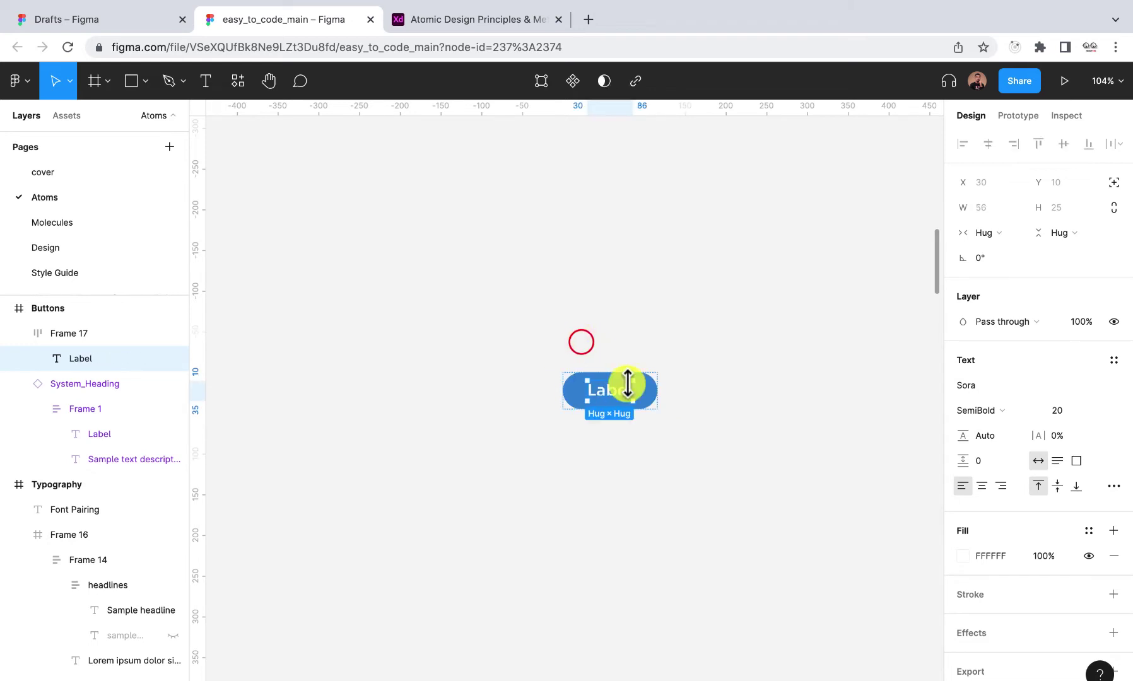
- Move the blue button within the Buttons frame to about X 2077, Y 1401, leaving the area under the heading free
{"action": "scroll", "coordinate": [625, 386], "scroll_direction": "up", "scroll_amount": 3}
{"action": "key", "text": "Escape"}
{"action": "scroll", "coordinate": [656, 382], "scroll_direction": "down", "scroll_amount": 5}
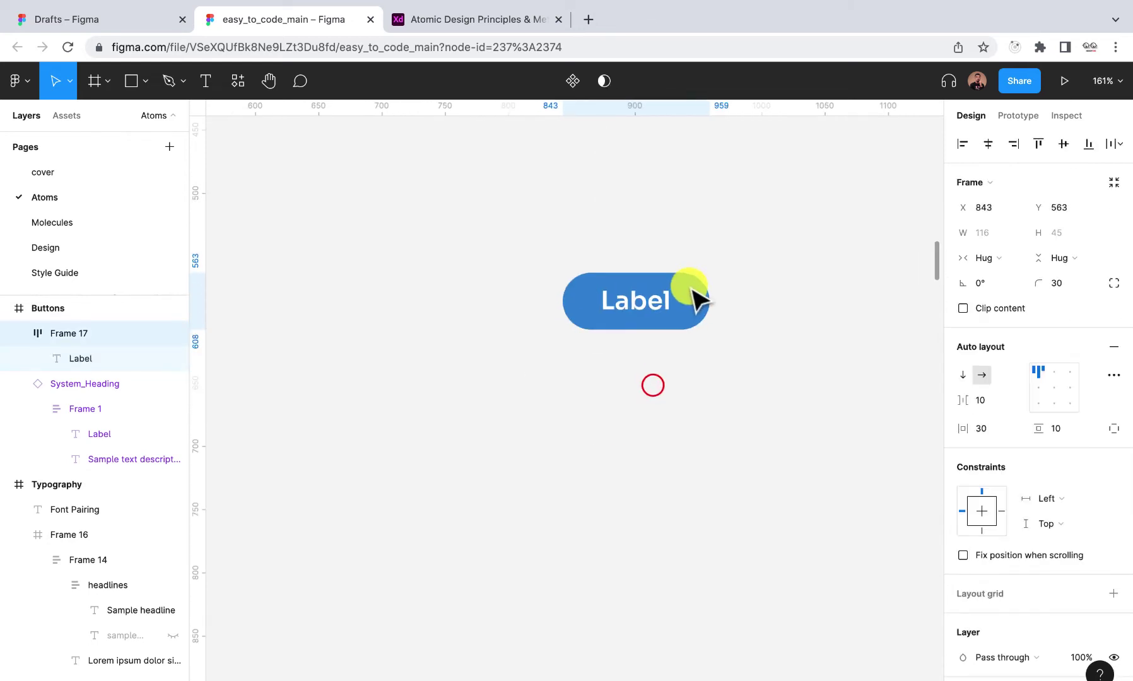
{"action": "scroll", "coordinate": [659, 373], "scroll_direction": "down", "scroll_amount": 5}
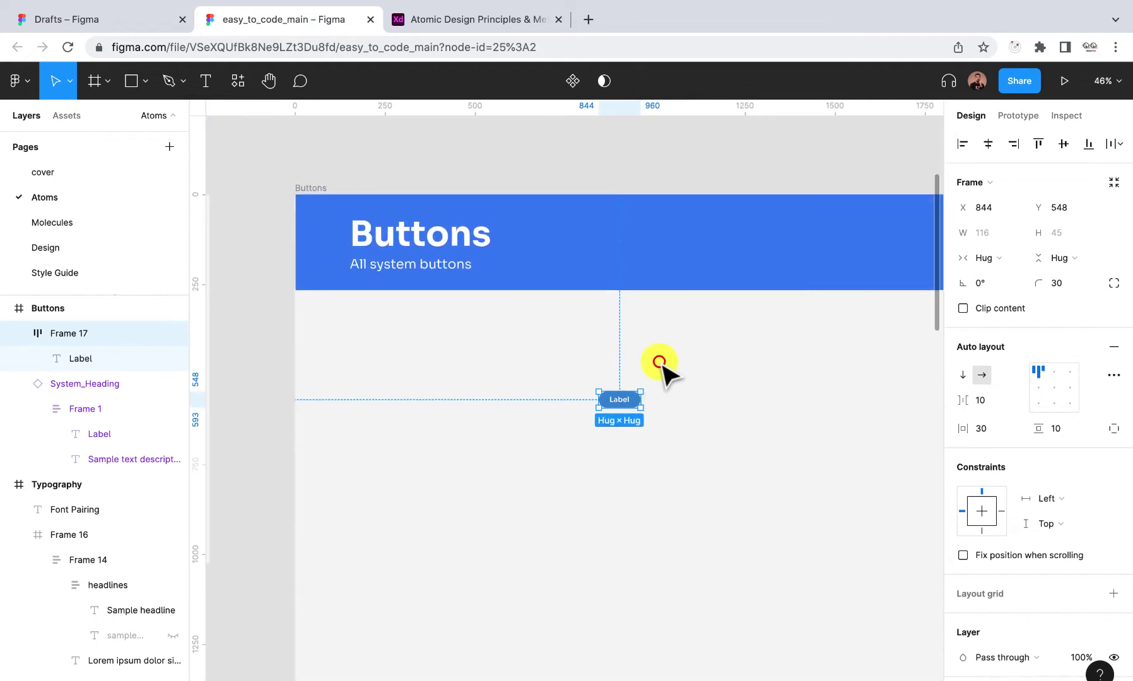
{"action": "left_click", "coordinate": [660, 364]}
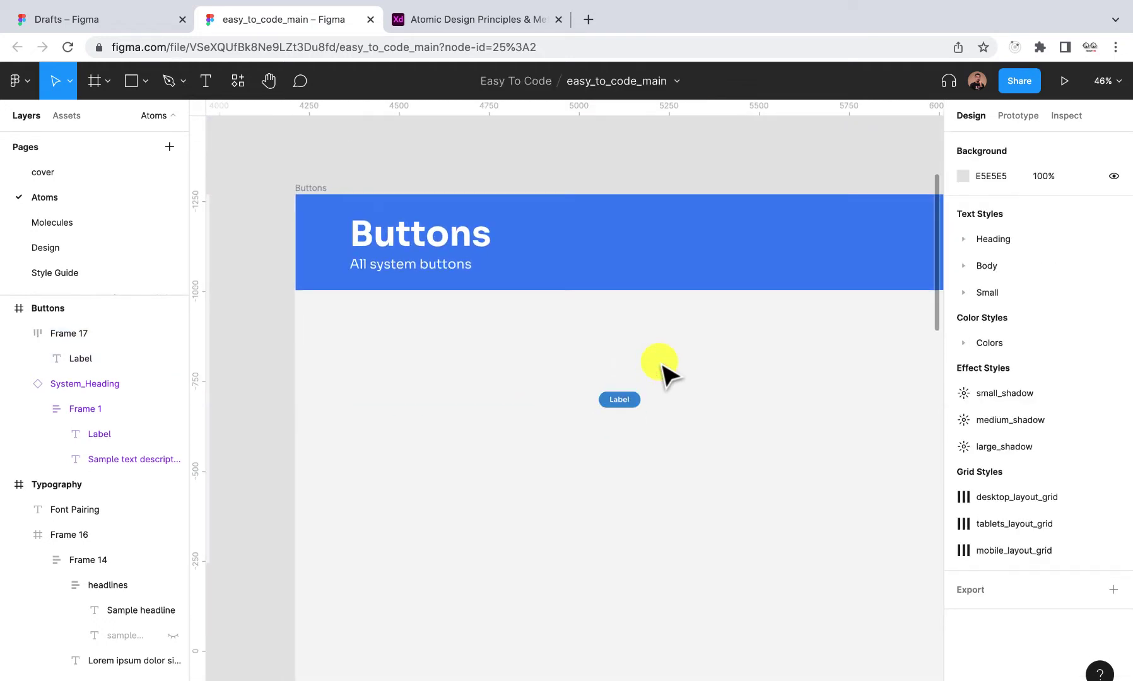
{"action": "left_click", "coordinate": [618, 400]}
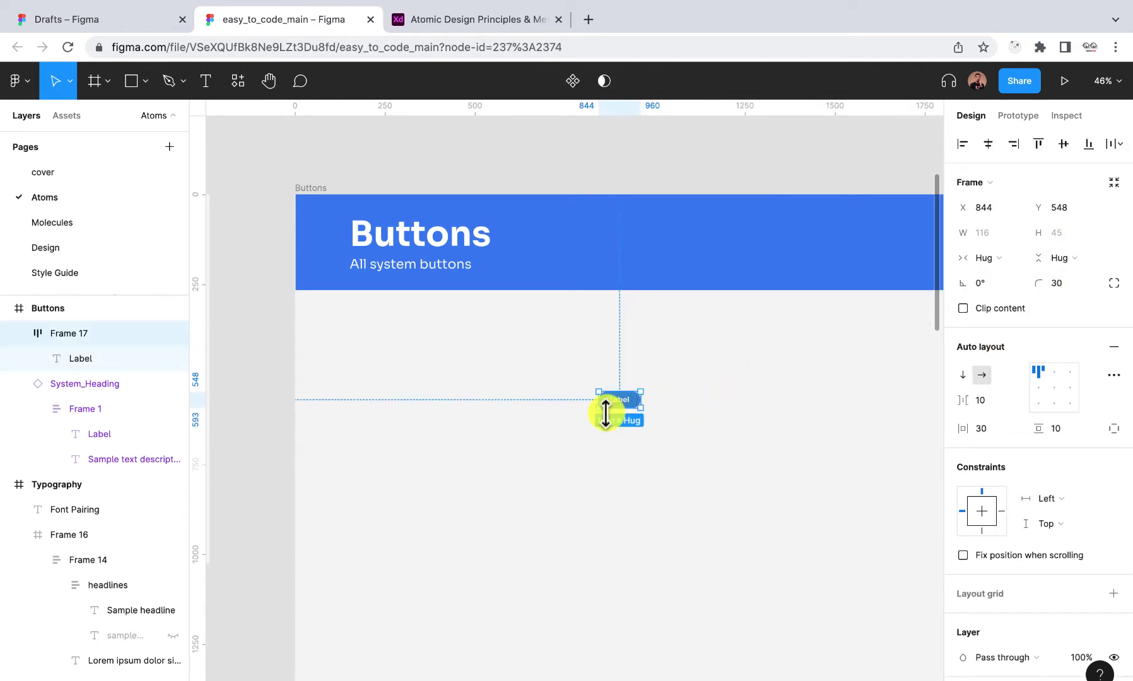
{"action": "scroll", "coordinate": [607, 411], "scroll_direction": "up", "scroll_amount": 5}
{"action": "scroll", "coordinate": [608, 414], "scroll_direction": "down", "scroll_amount": 4}
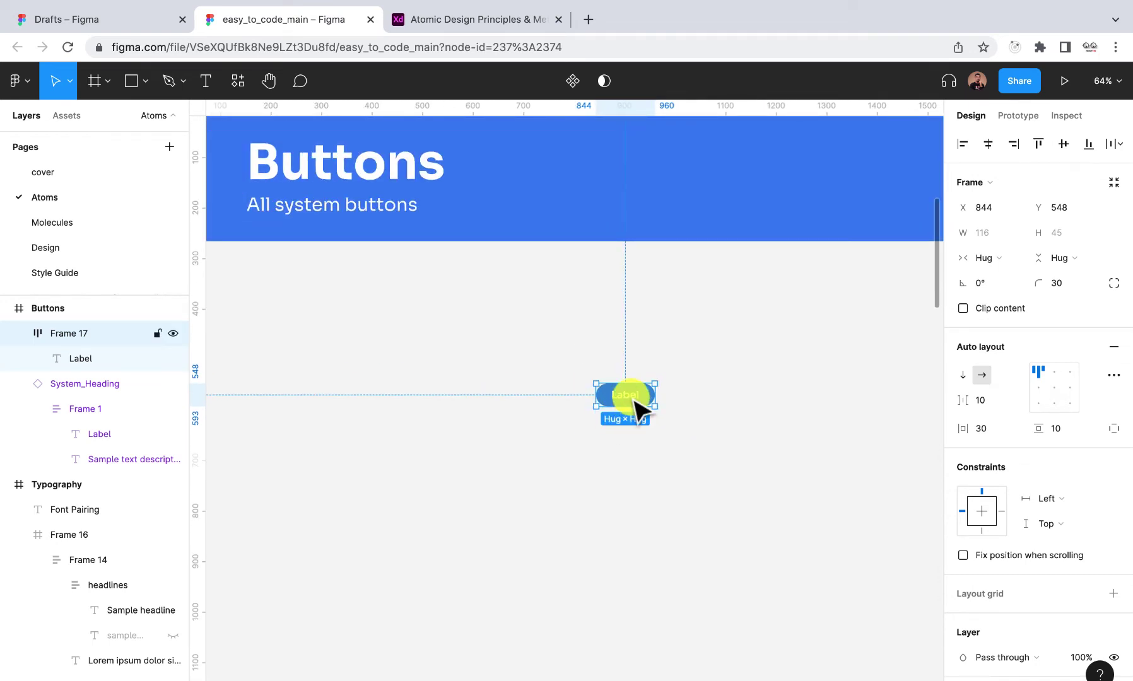
{"action": "left_click_drag", "start_coordinate": [631, 396], "coordinate": [746, 323]}
{"action": "scroll", "coordinate": [747, 324], "scroll_direction": "down", "scroll_amount": 2}
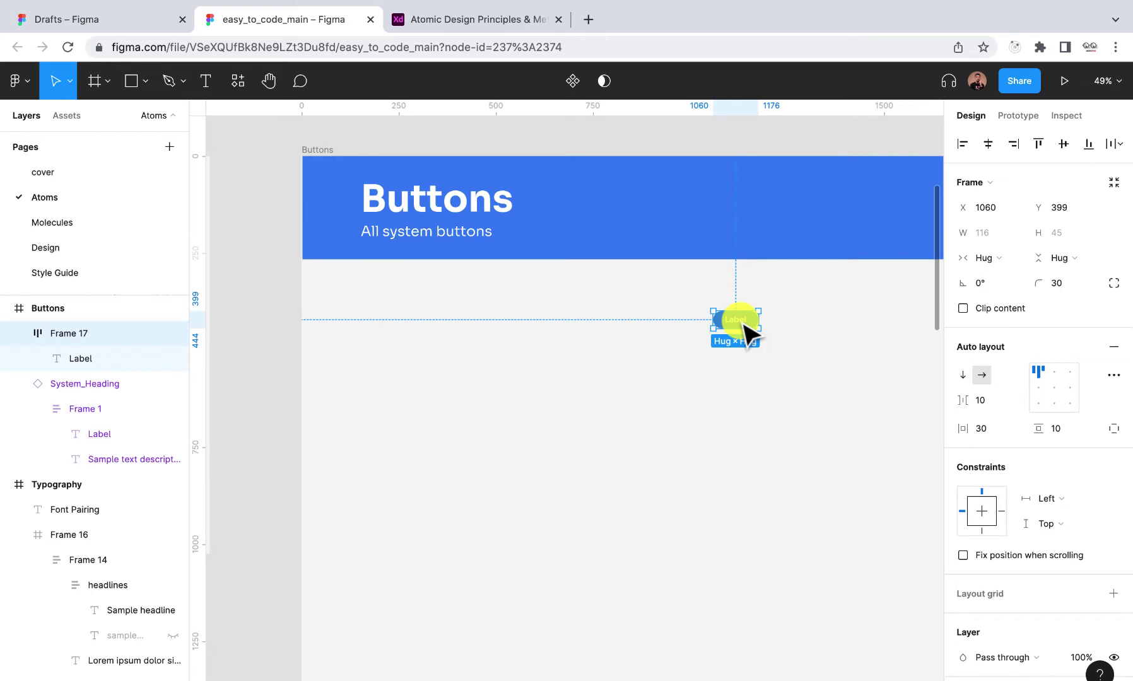
{"action": "scroll", "coordinate": [743, 331], "scroll_direction": "down", "scroll_amount": 5}
{"action": "scroll", "coordinate": [739, 329], "scroll_direction": "down", "scroll_amount": 2}
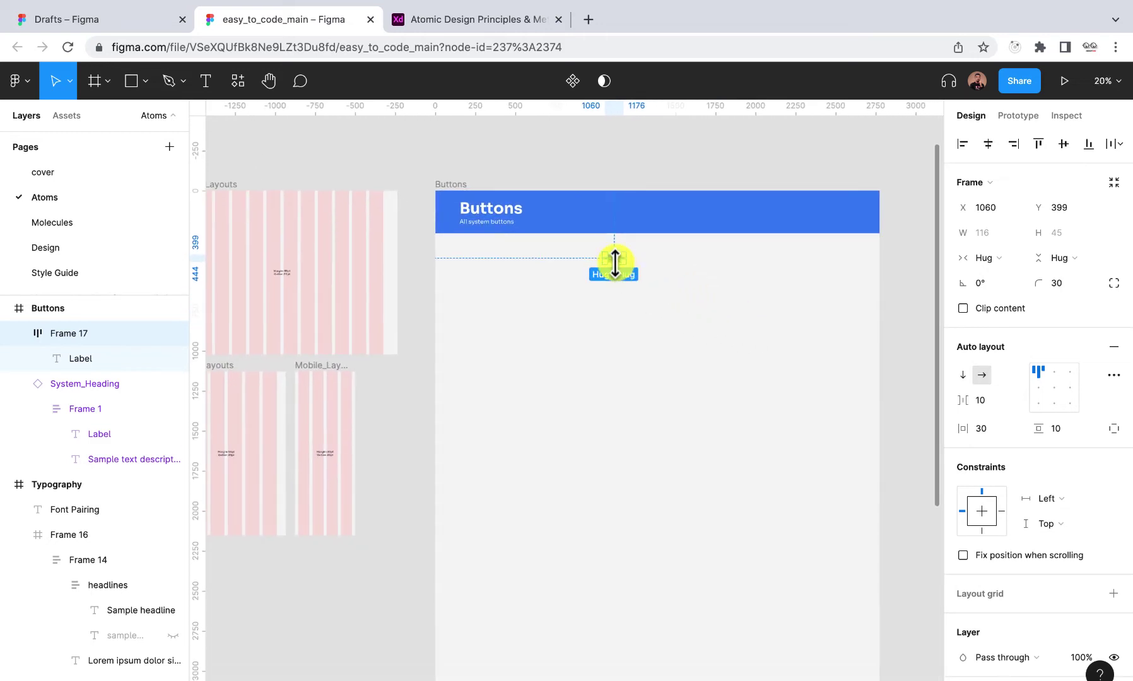
{"action": "left_click_drag", "start_coordinate": [616, 261], "coordinate": [779, 419]}
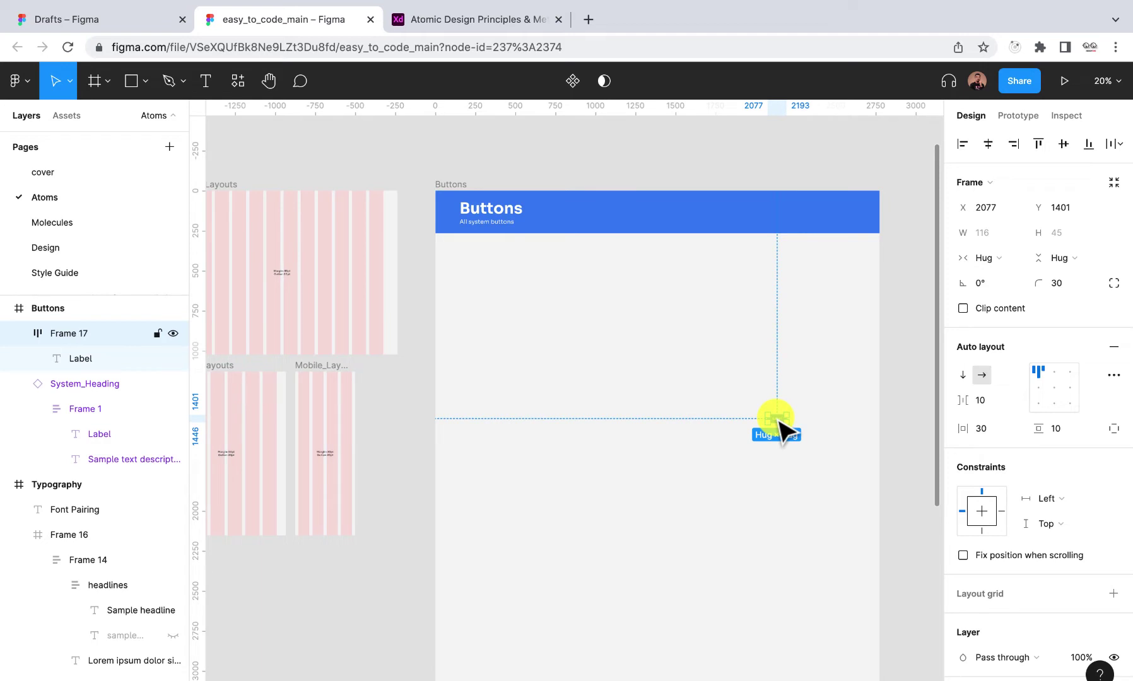
{"action": "left_click", "coordinate": [205, 82]}
{"action": "scroll", "coordinate": [481, 266], "scroll_direction": "up", "scroll_amount": 5}
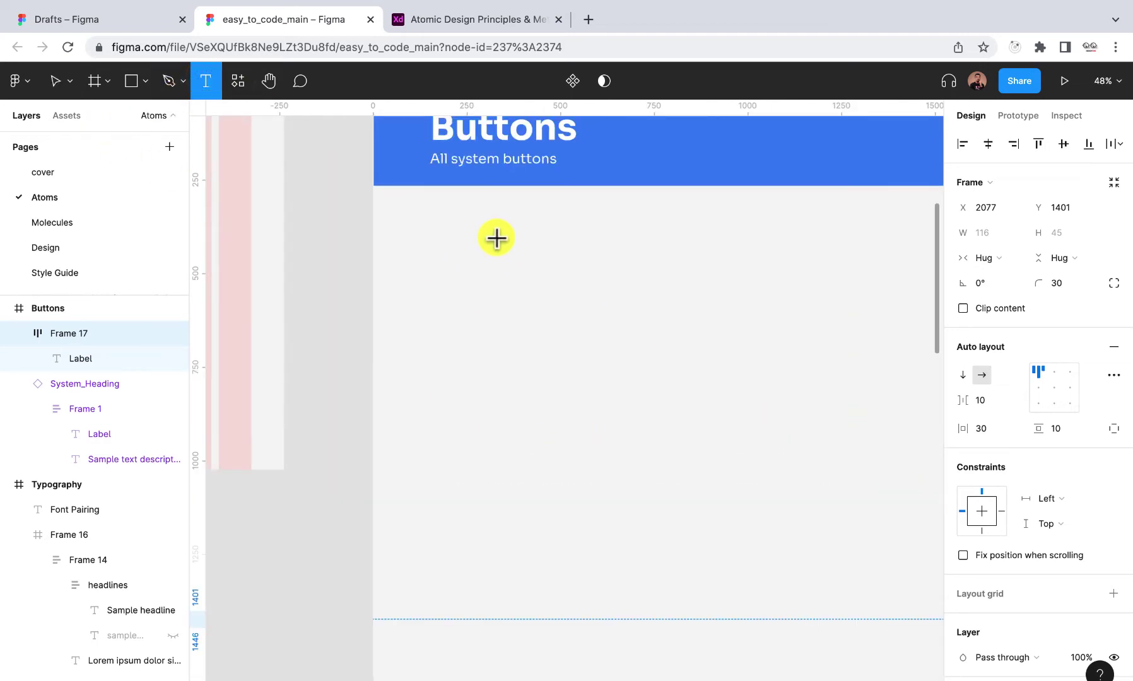
{"action": "scroll", "coordinate": [491, 259], "scroll_direction": "right", "scroll_amount": 2}
{"action": "scroll", "coordinate": [491, 258], "scroll_direction": "down", "scroll_amount": 1}
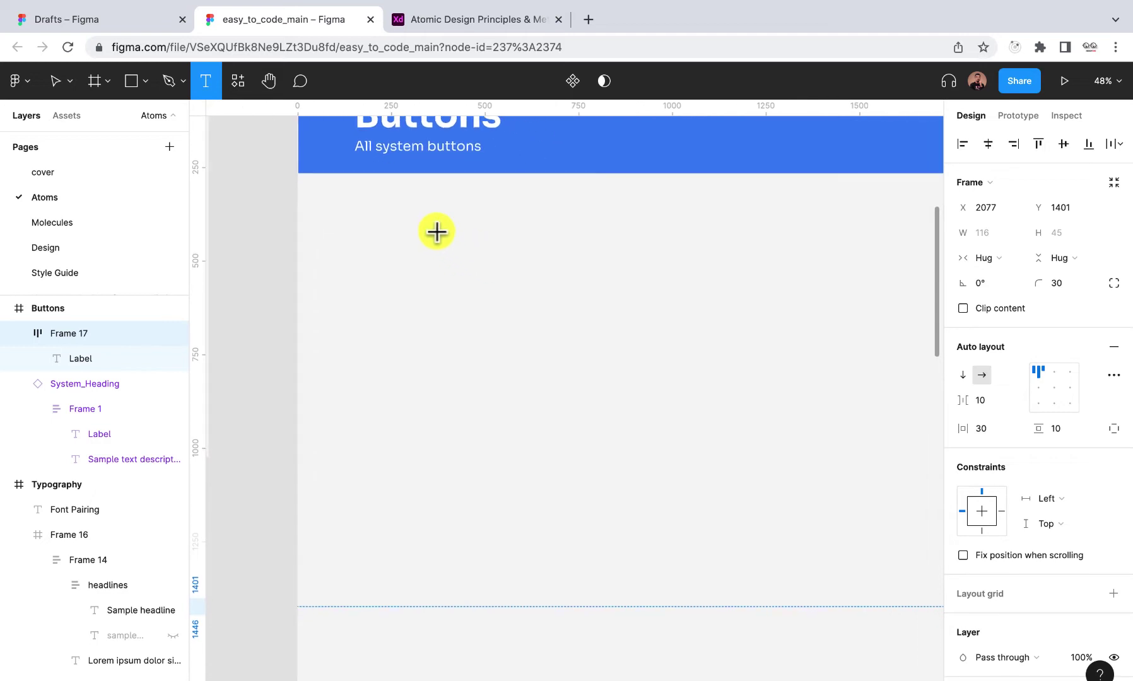
{"action": "left_click", "coordinate": [410, 212]}
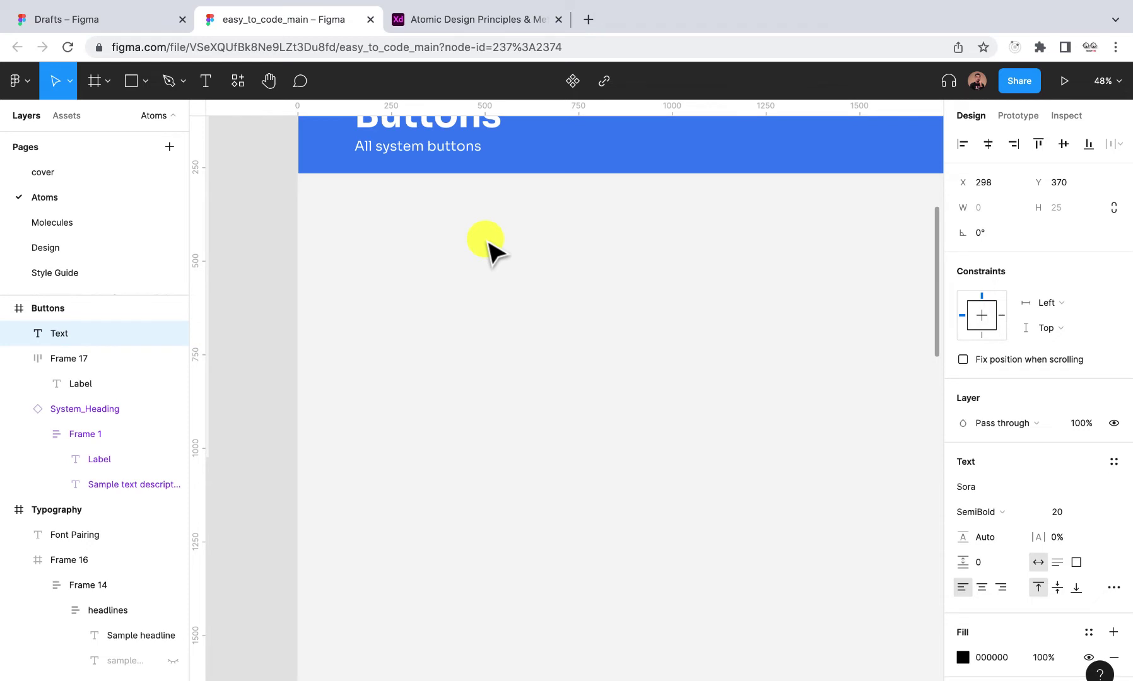
- Draw a text box about 684 × 479 below the Buttons heading and enter "type: solid, outline, text" as its first line
{"action": "left_click", "coordinate": [206, 82]}
{"action": "left_click_drag", "start_coordinate": [415, 220], "coordinate": [672, 400]}
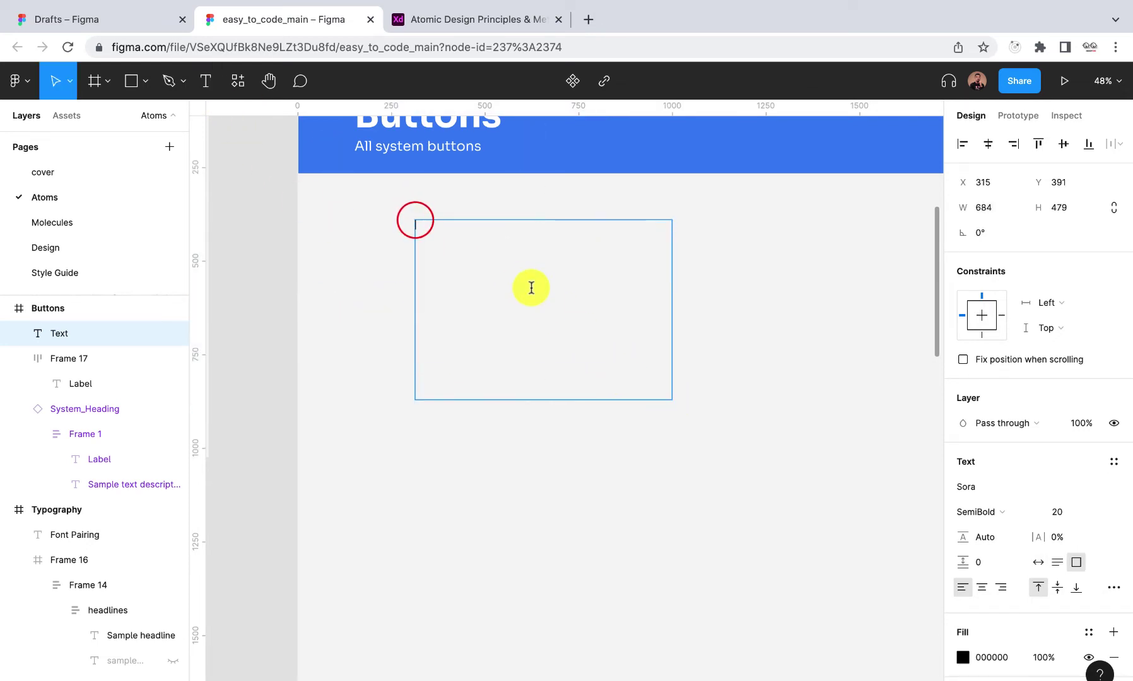
{"action": "type", "text": "type: solid, oul=t"}
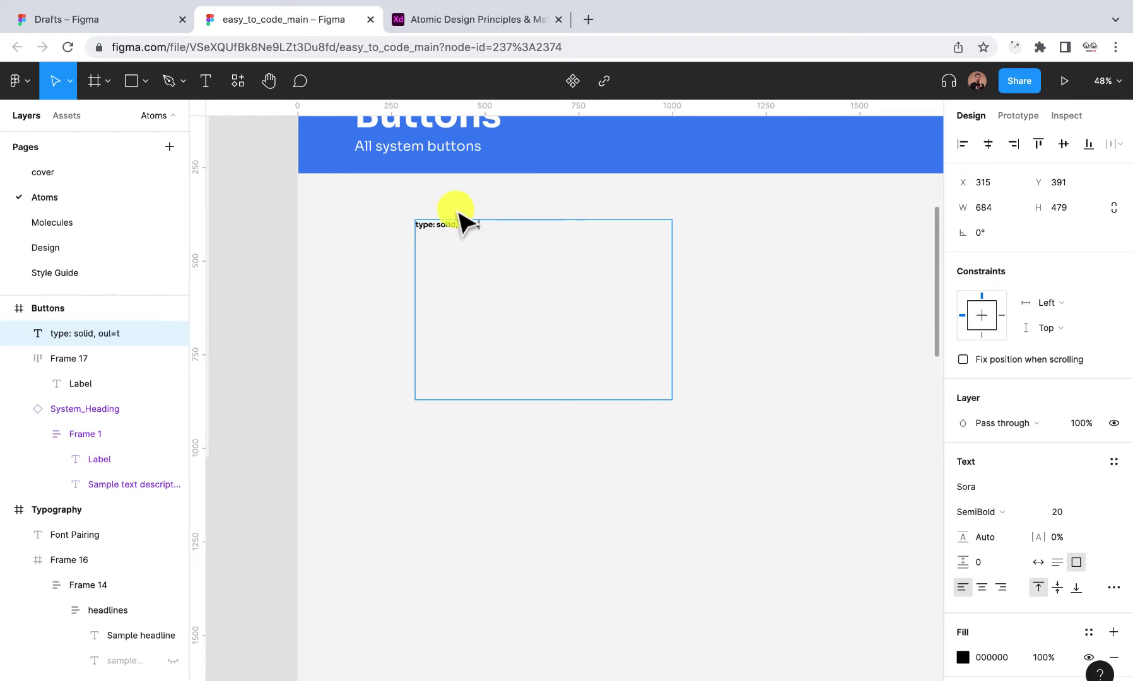
{"action": "scroll", "coordinate": [463, 220], "scroll_direction": "up", "scroll_amount": 5}
{"action": "key", "text": "BackSpace"}
{"action": "key", "text": "BackSpace"}
{"action": "key", "text": "BackSpace"}
{"action": "key", "text": "BackSpace"}
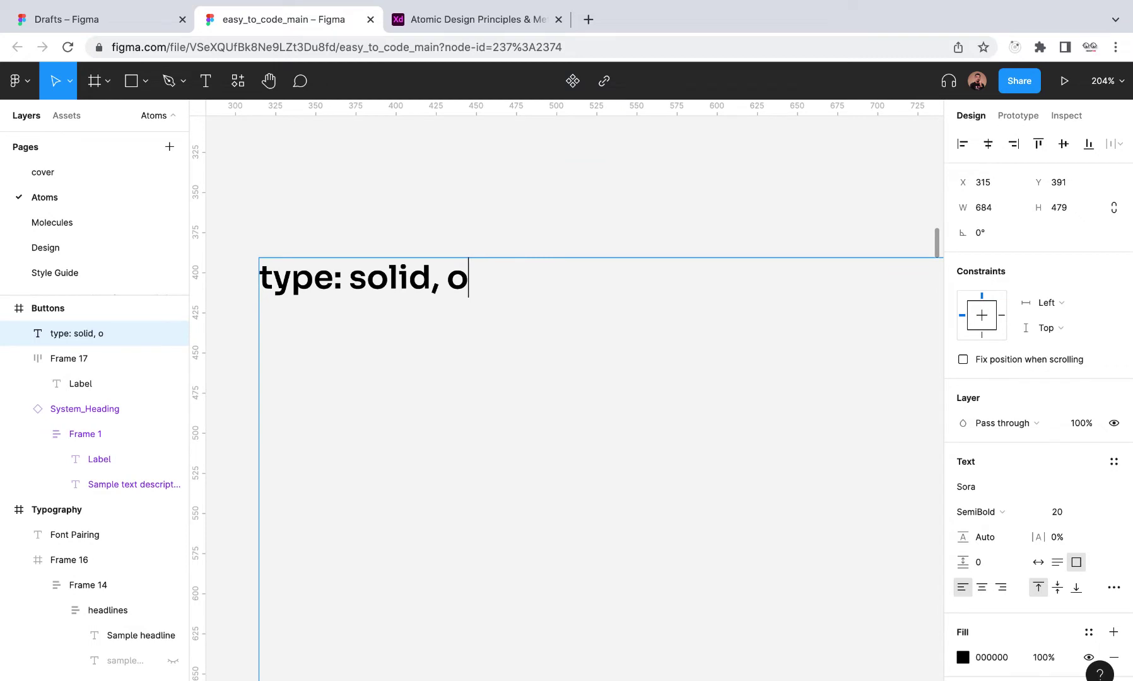
{"action": "type", "text": "utline"}
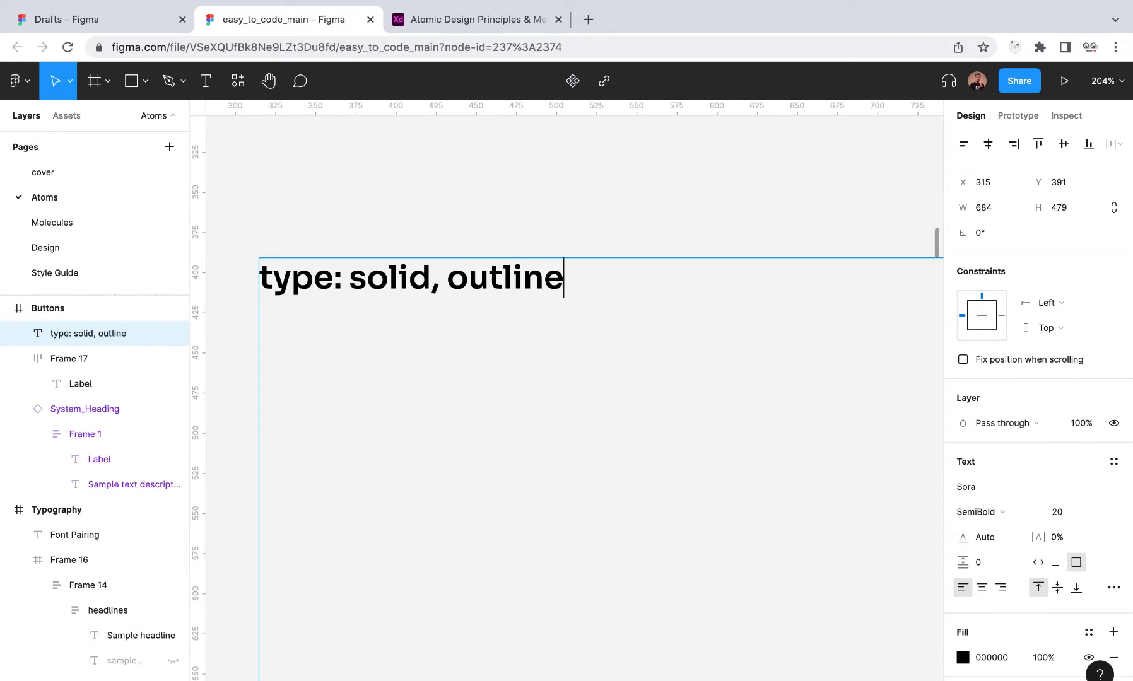
{"action": "type", "text": ", text"}
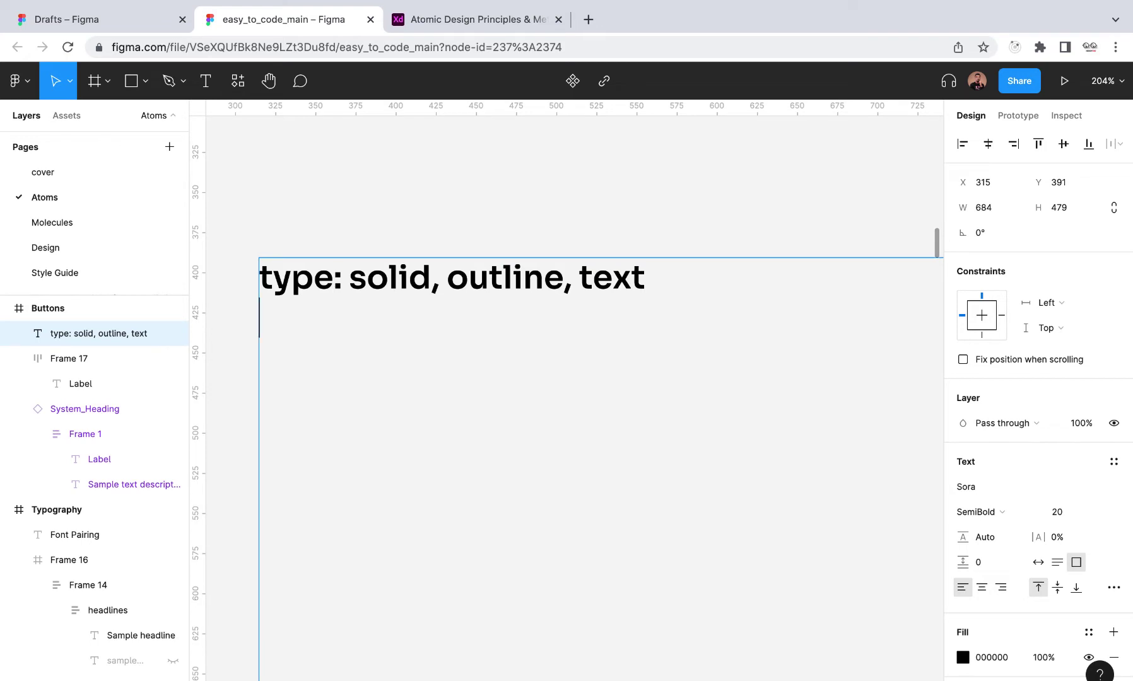
- Add a second line to the text box reading "state: default, hover, active, focus, disable"
{"action": "key", "text": "Return"}
{"action": "type", "text": "state"}
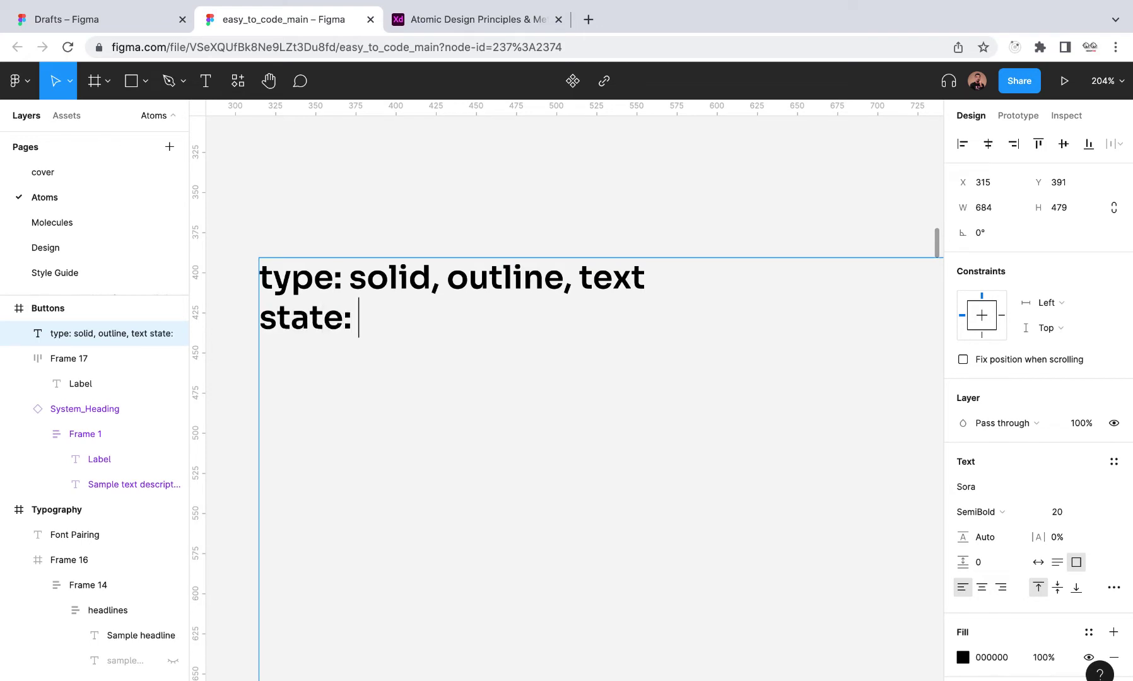
{"action": "type", "text": ": def"}
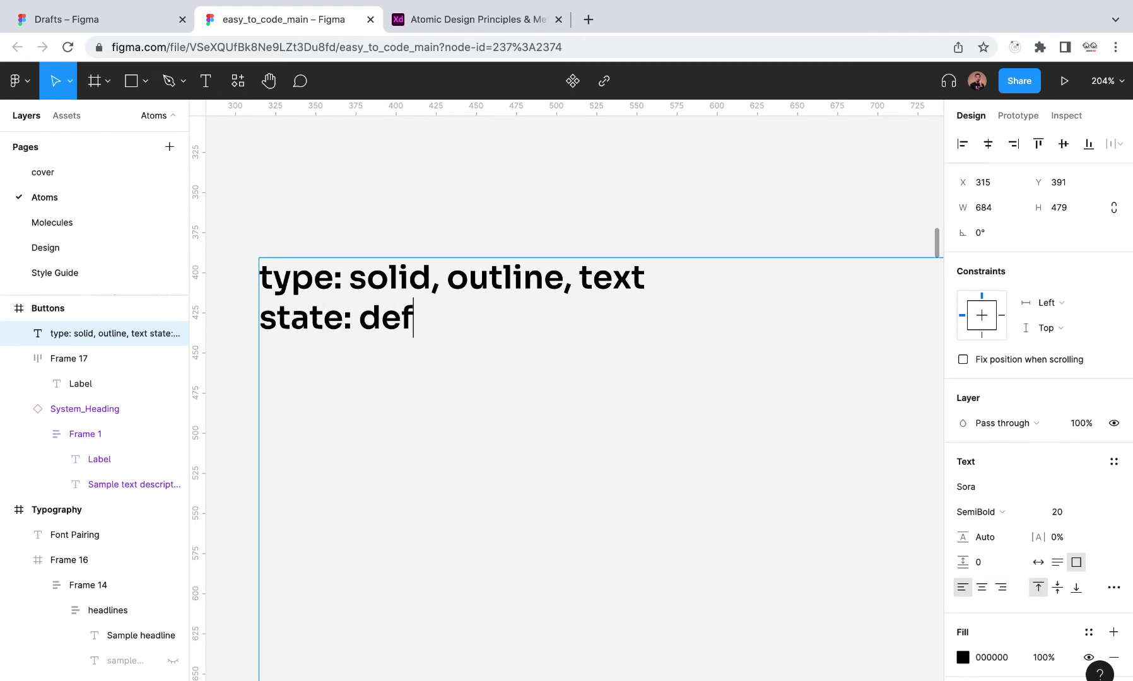
{"action": "type", "text": "ault,"}
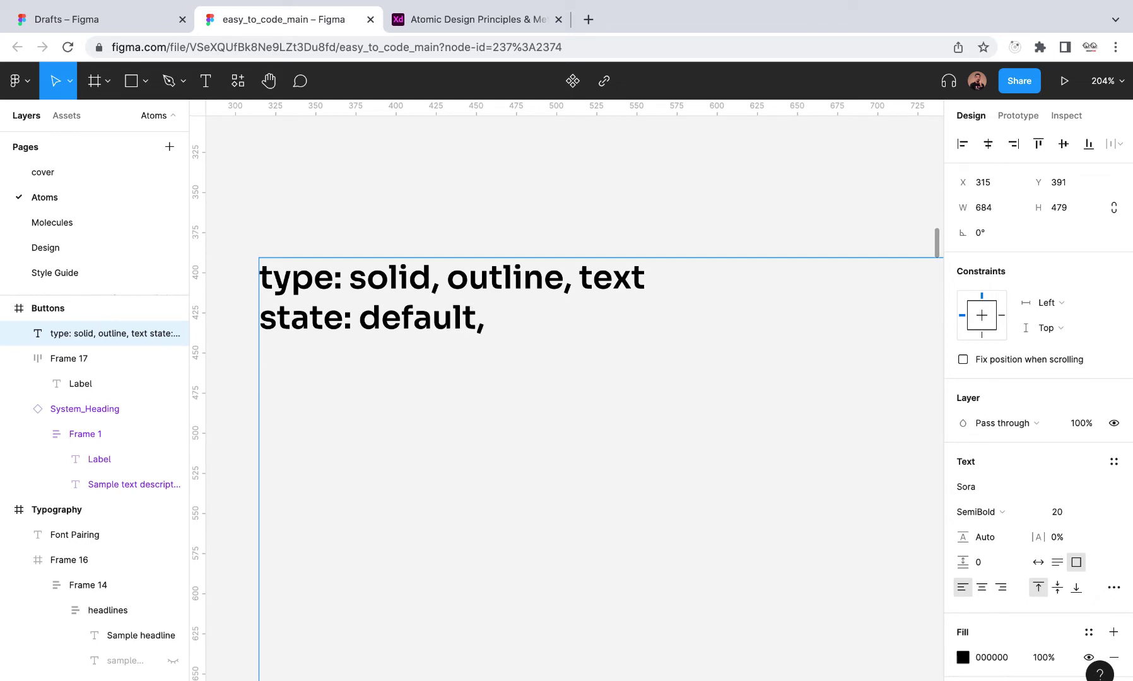
{"action": "type", "text": " hover"}
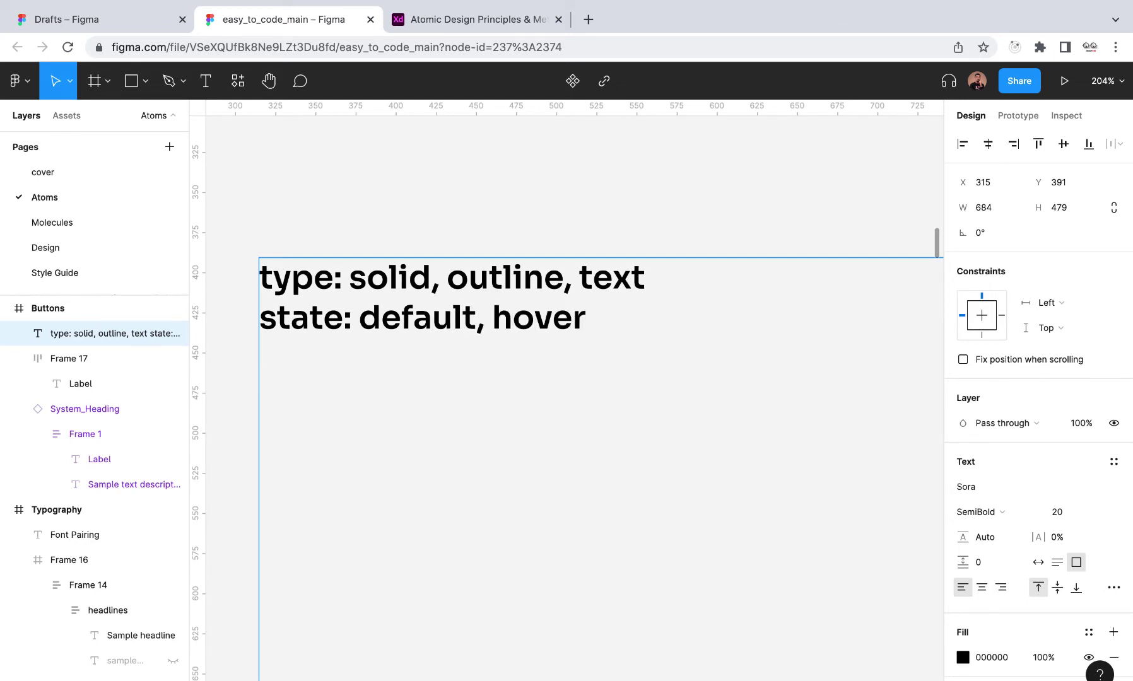
{"action": "type", "text": ", active,"}
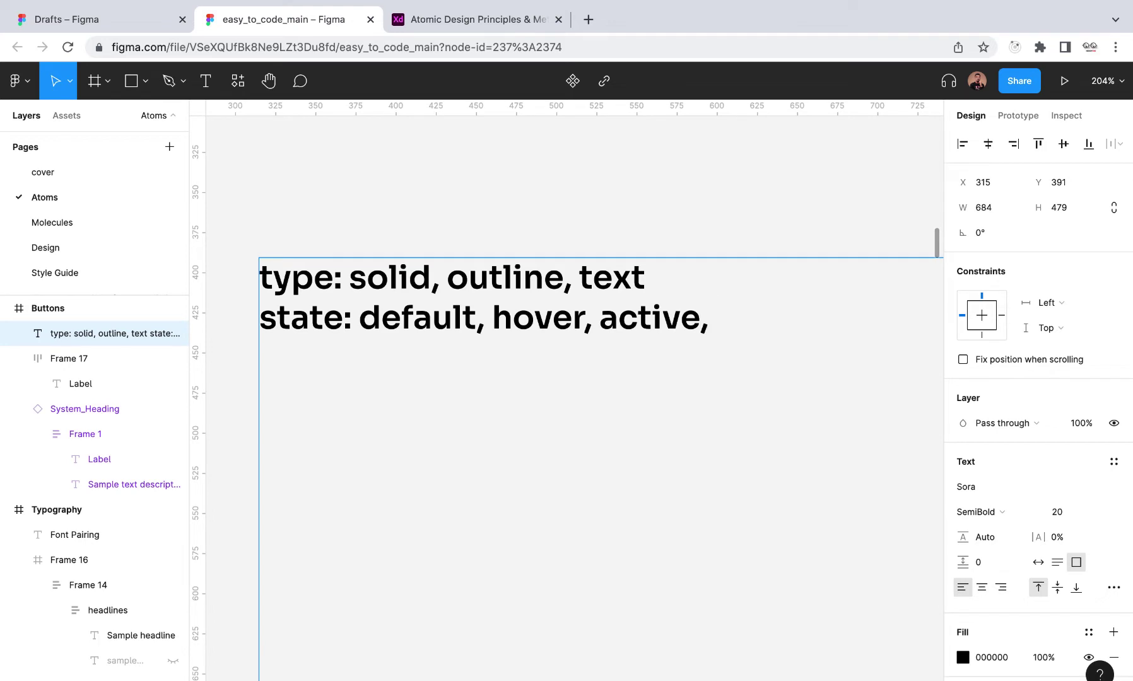
{"action": "type", "text": " focus"}
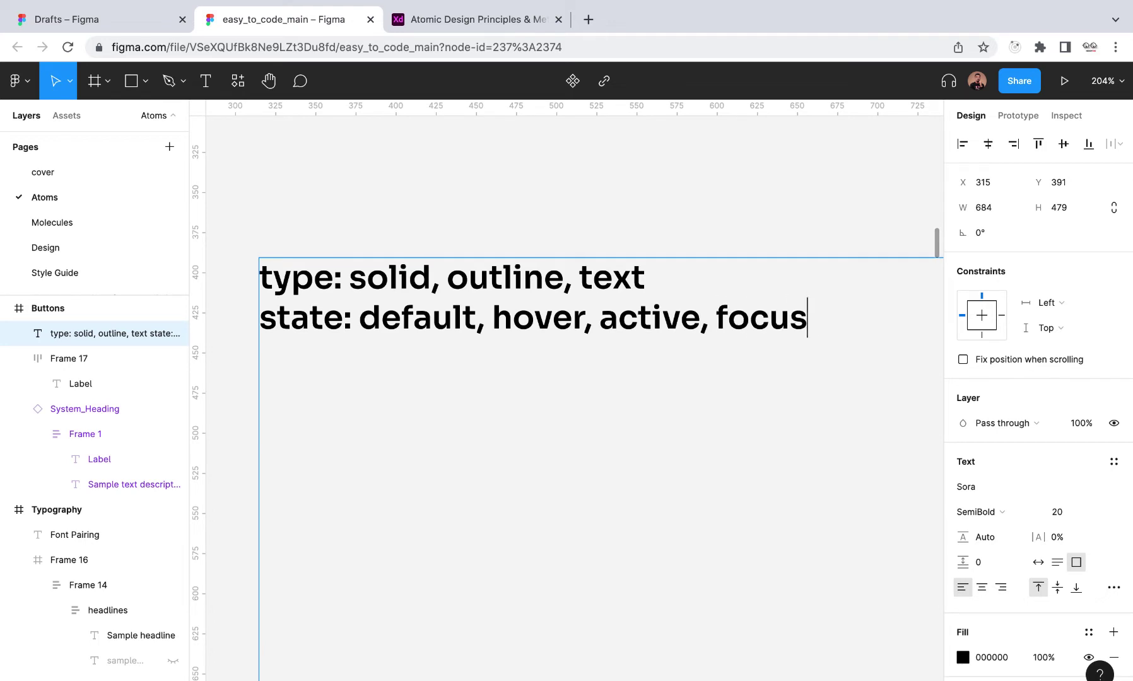
{"action": "type", "text": ", disab"}
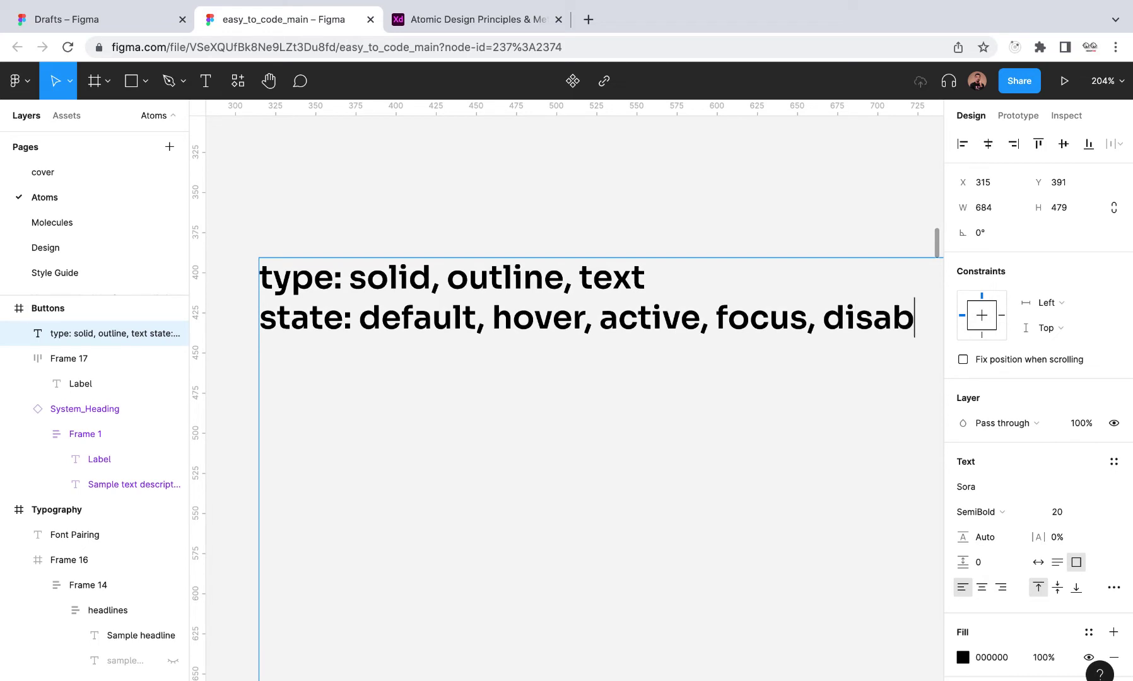
{"action": "type", "text": "le"}
- Add a third line to the text box reading "color: primary, secondary, grey, success,"
{"action": "key", "text": "Return"}
{"action": "type", "text": "color: "}
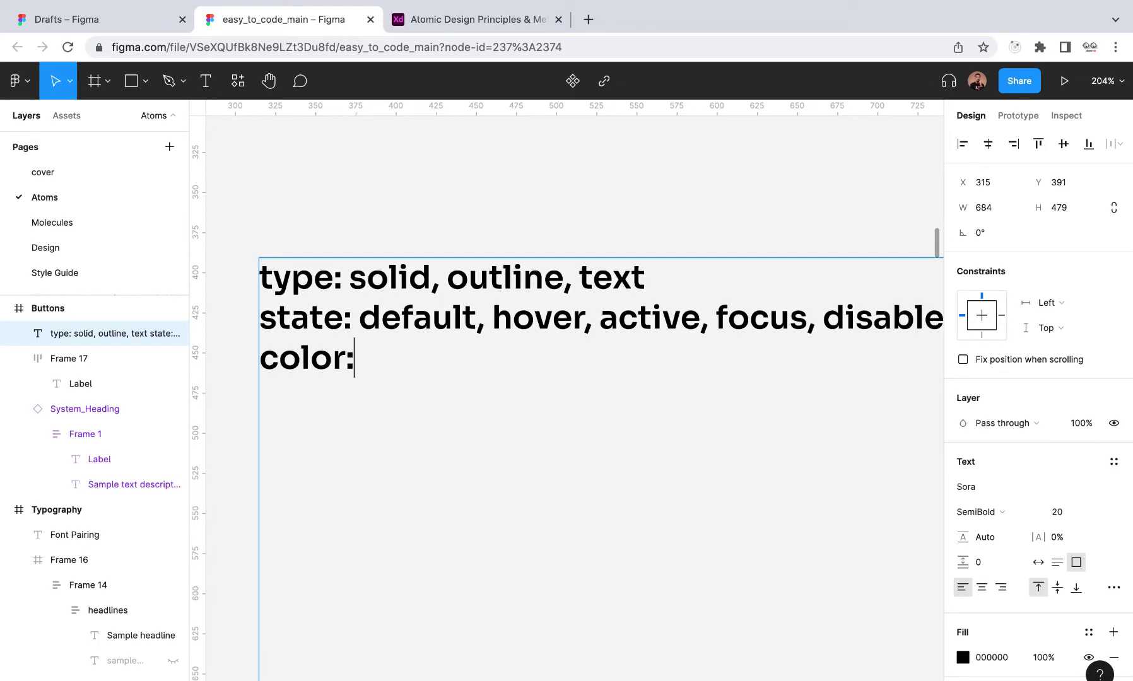
{"action": "type", "text": "pri"}
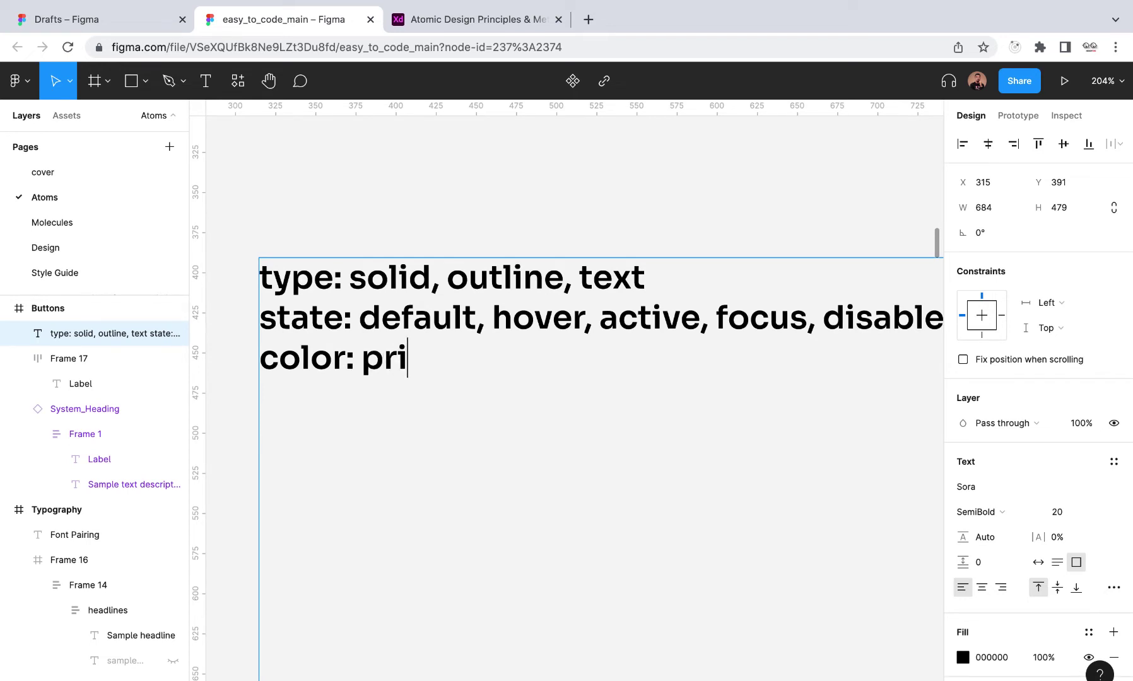
{"action": "type", "text": "mary, s"}
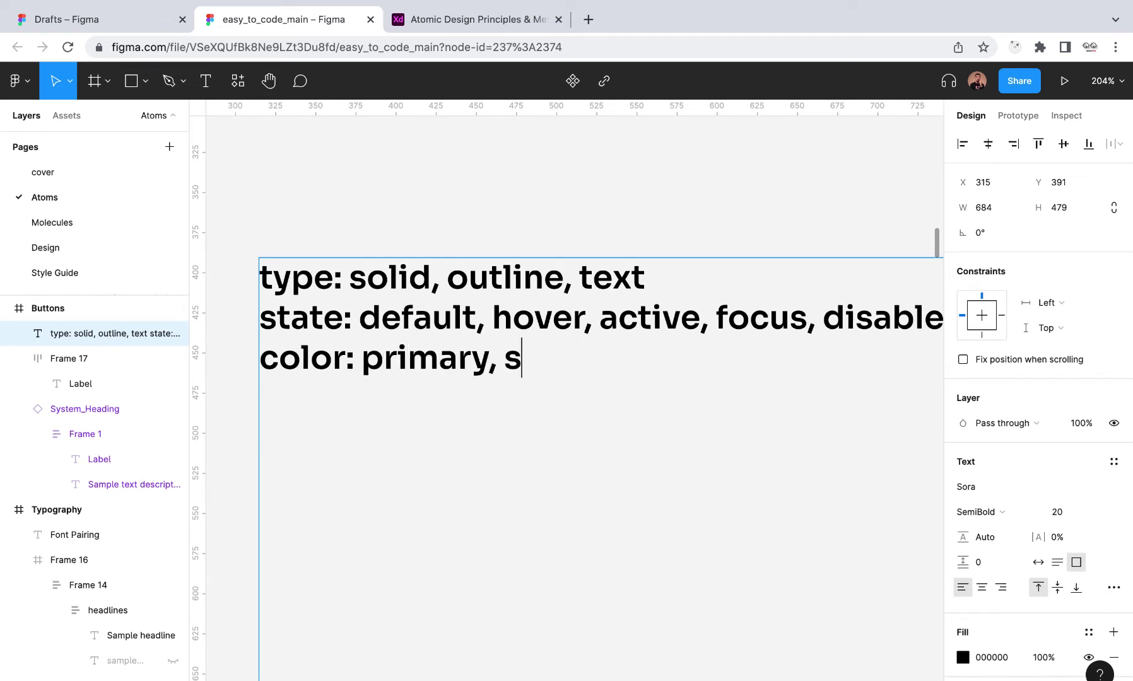
{"action": "type", "text": "econdary"}
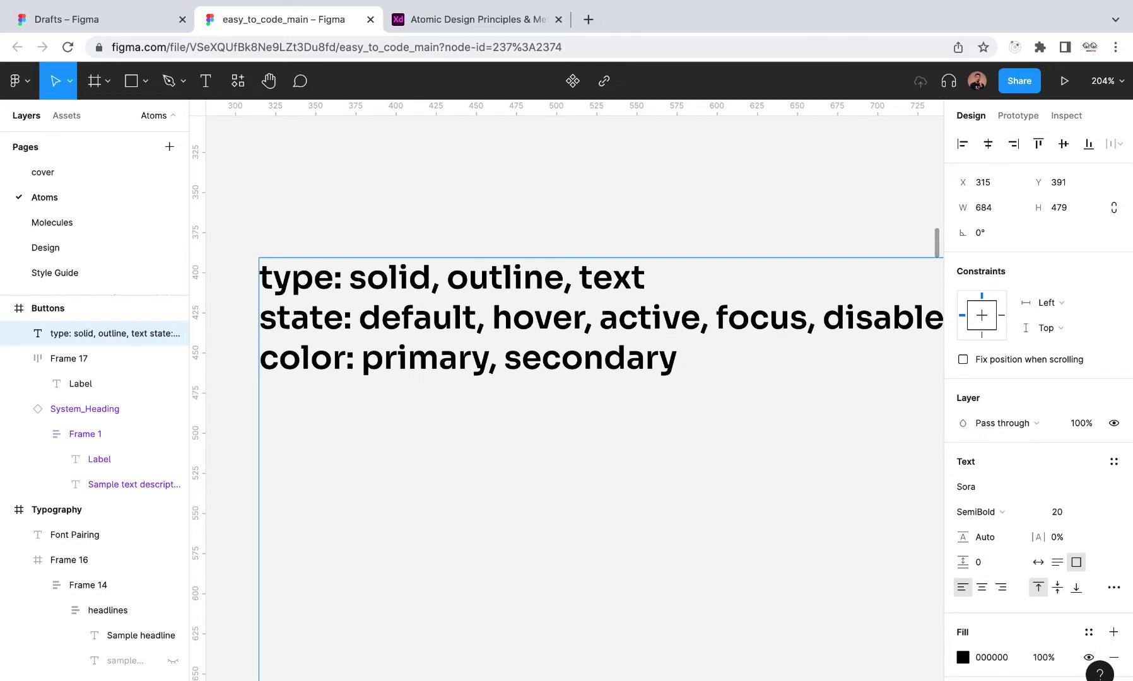
{"action": "type", "text": ", success,"}
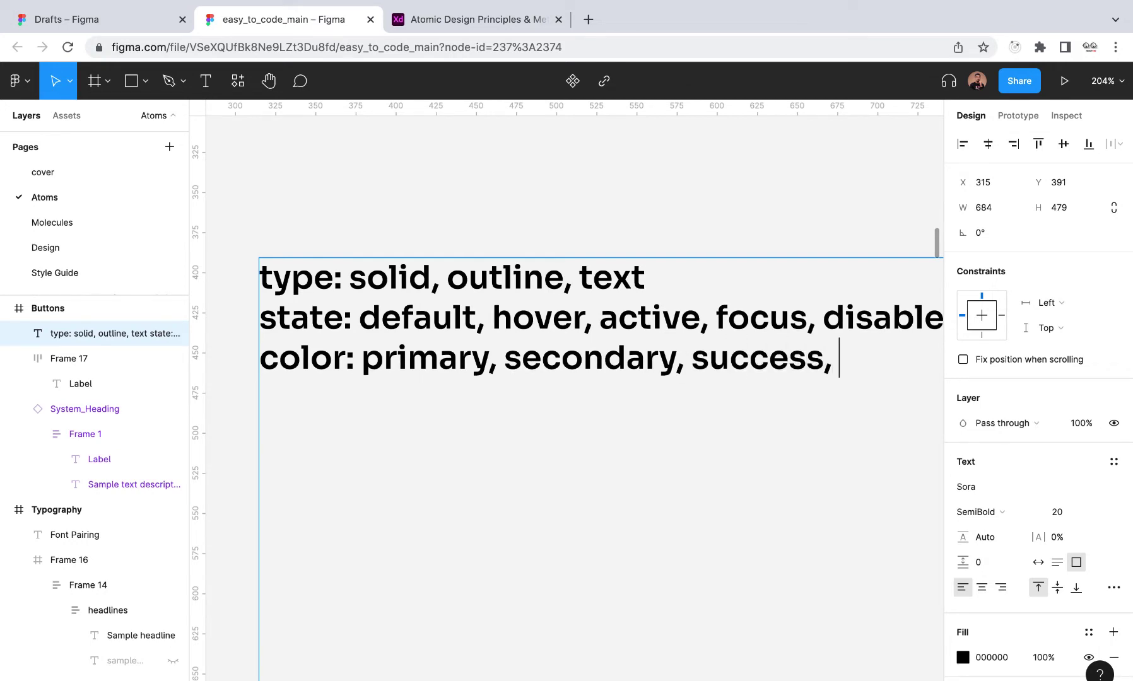
{"action": "left_click", "coordinate": [823, 358]}
{"action": "type", "text": "grey, succ"}
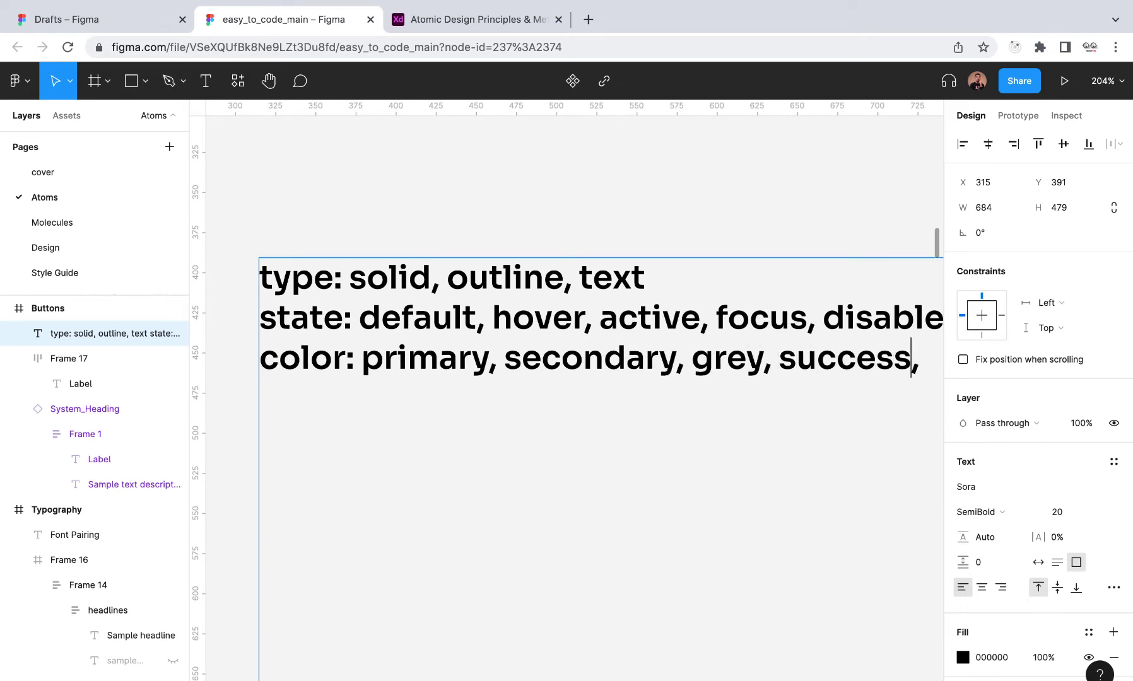
- Extend the color line with the entries error, info and warning
{"action": "type", "text": "ess,error,"}
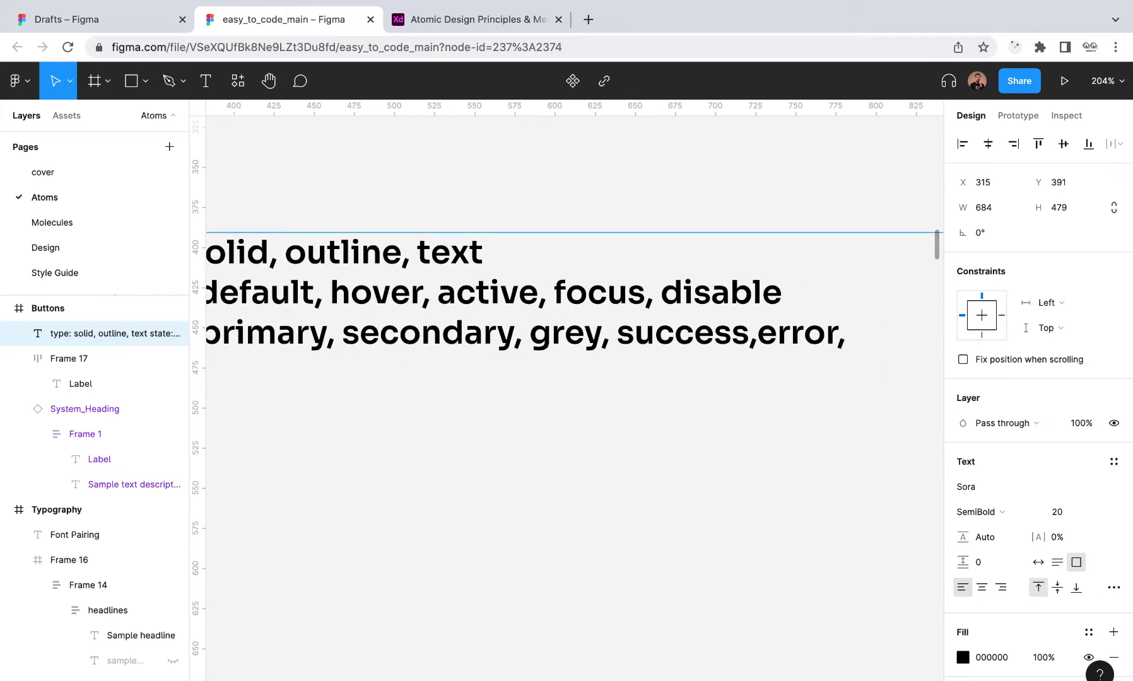
{"action": "type", "text": " info, w"}
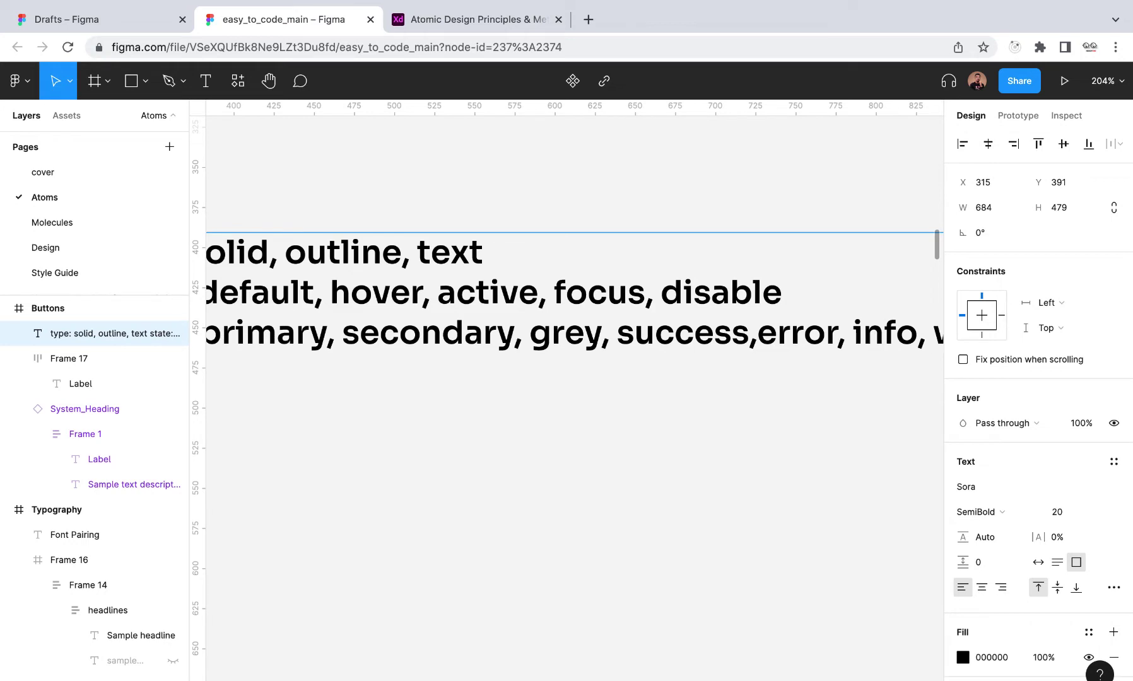
{"action": "type", "text": "arn"}
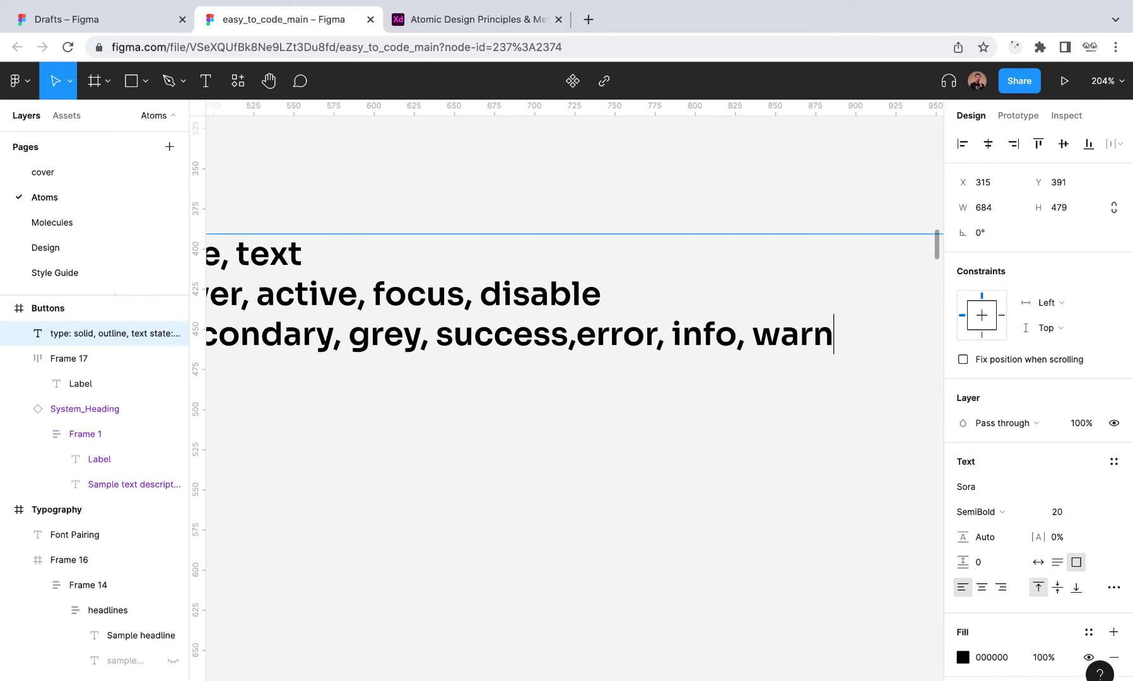
{"action": "type", "text": "ing"}
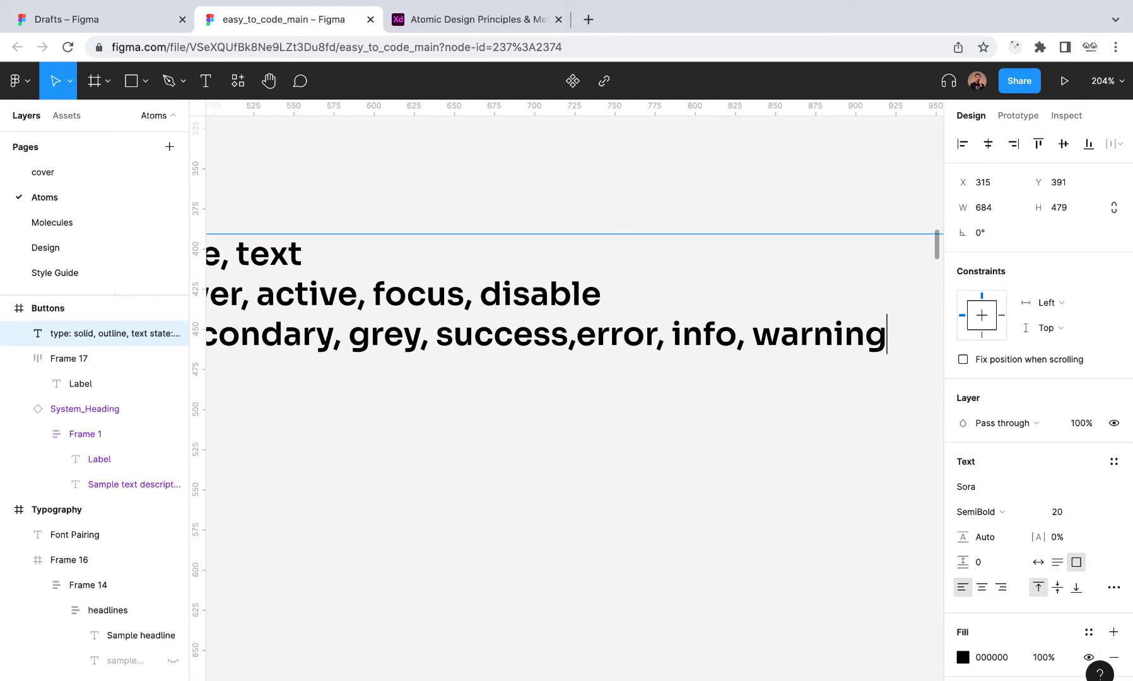
- Add a fourth line to the text box reading "size: large, medium, small"
{"action": "key", "text": "shift+2"}
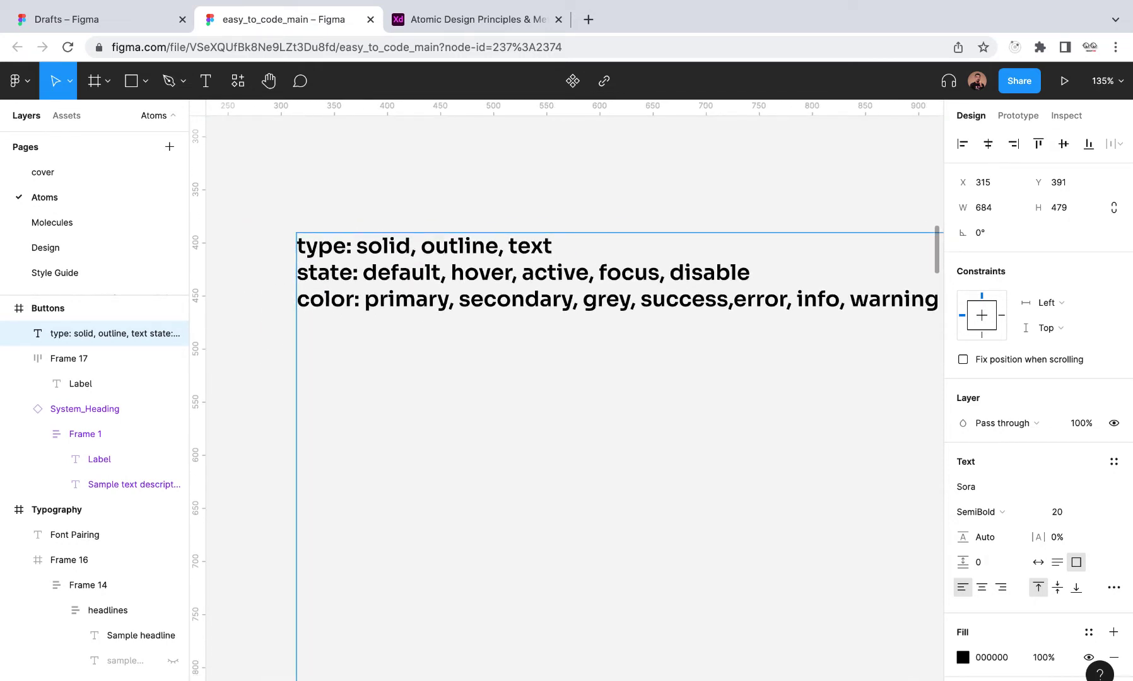
{"action": "key", "text": "Return"}
{"action": "type", "text": "size: large"}
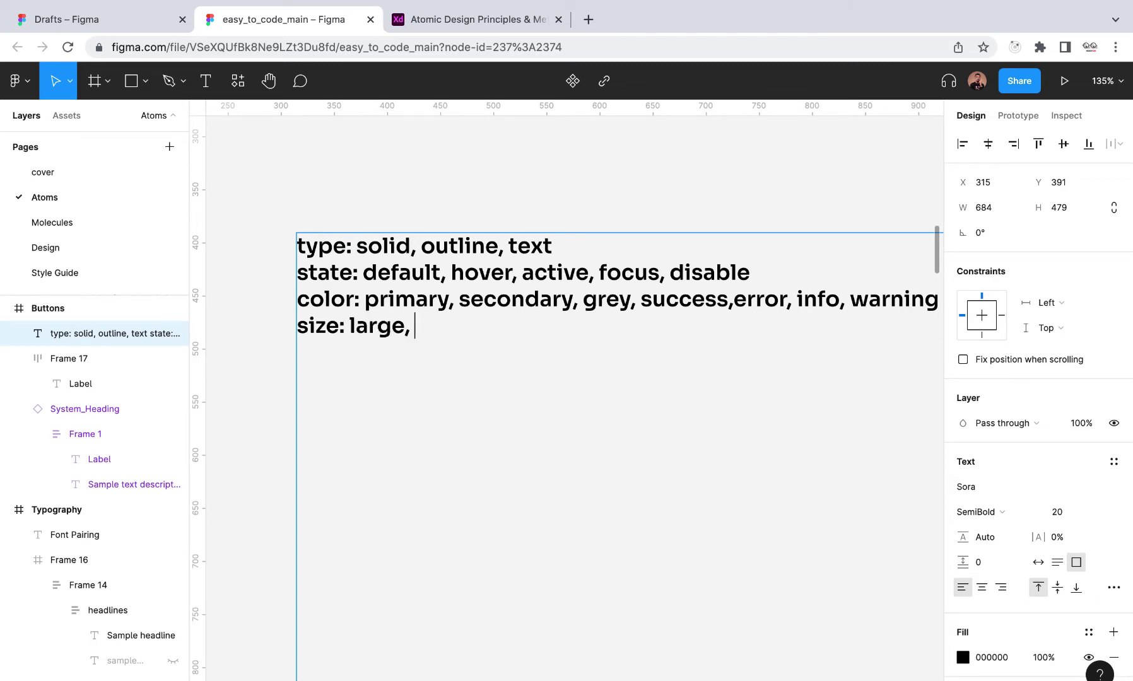
{"action": "type", "text": ", ,"}
{"action": "key", "text": "BackSpace"}
{"action": "type", "text": "medium"}
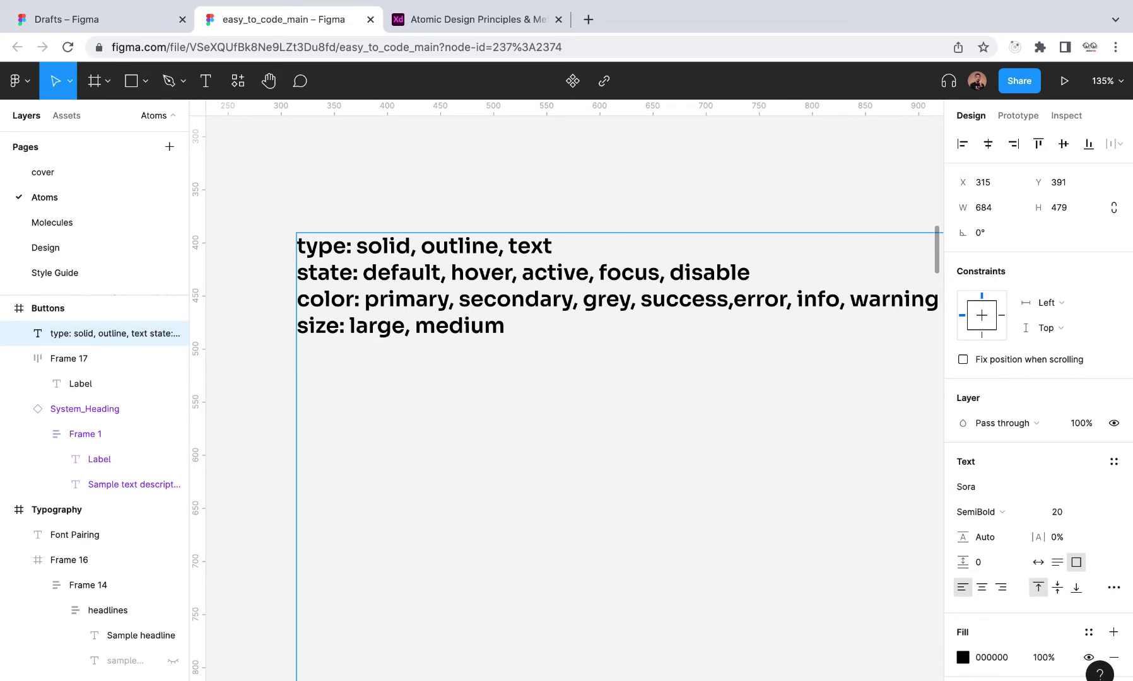
{"action": "type", "text": ", small"}
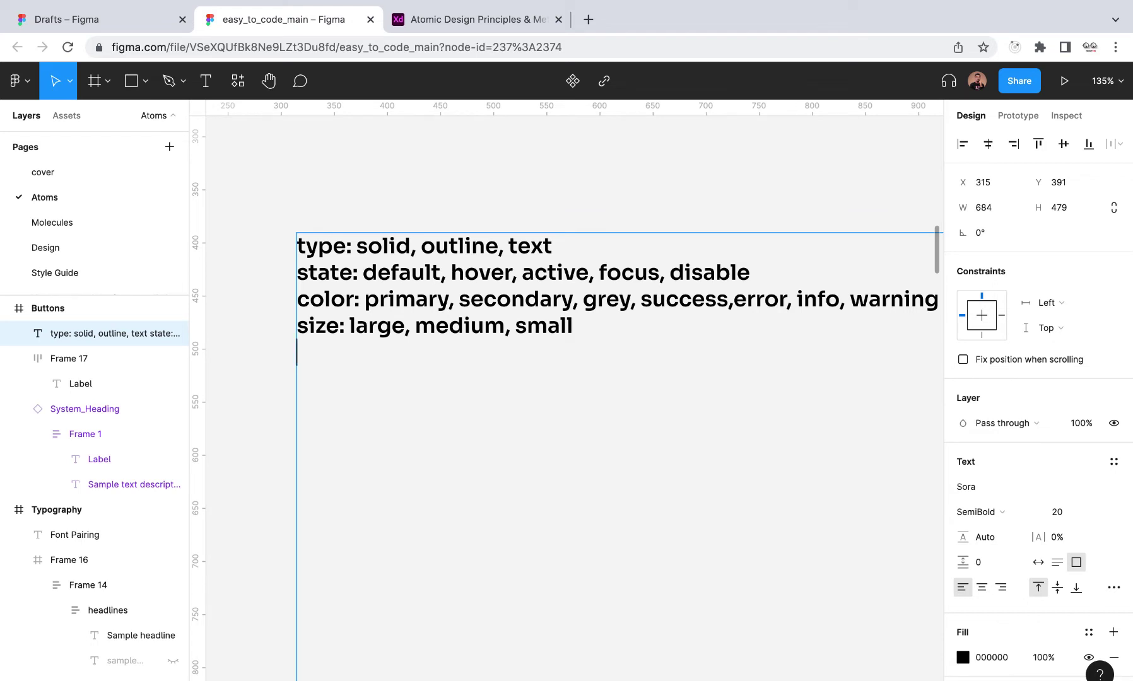
- Add a fifth line to the text box reading "icon: no, left, right"
{"action": "type", "text": "iconle"}
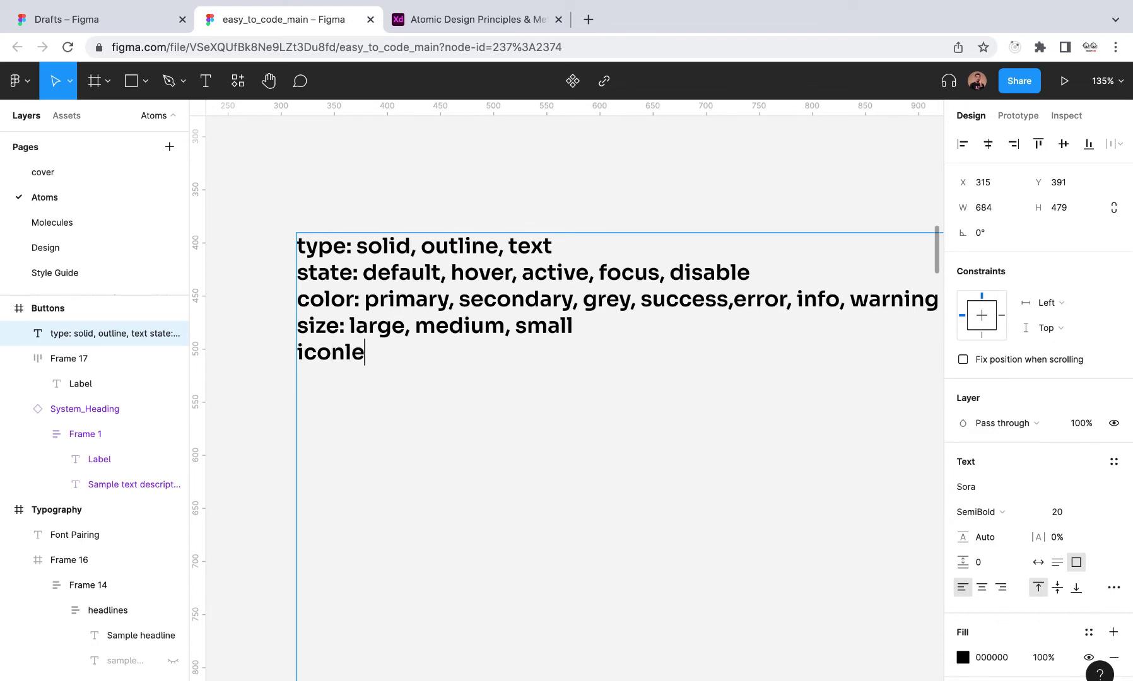
{"action": "type", "text": "ft"}
{"action": "type", "text": "co"}
{"action": "key", "text": "BackSpace"}
{"action": "key", "text": "BackSpace"}
{"action": "key", "text": "BackSpace"}
{"action": "key", "text": "BackSpace"}
{"action": "key", "text": "BackSpace"}
{"action": "key", "text": "BackSpace"}
{"action": "key", "text": "BackSpace"}
{"action": "key", "text": "BackSpace"}
{"action": "type", "text": ": no , left,"}
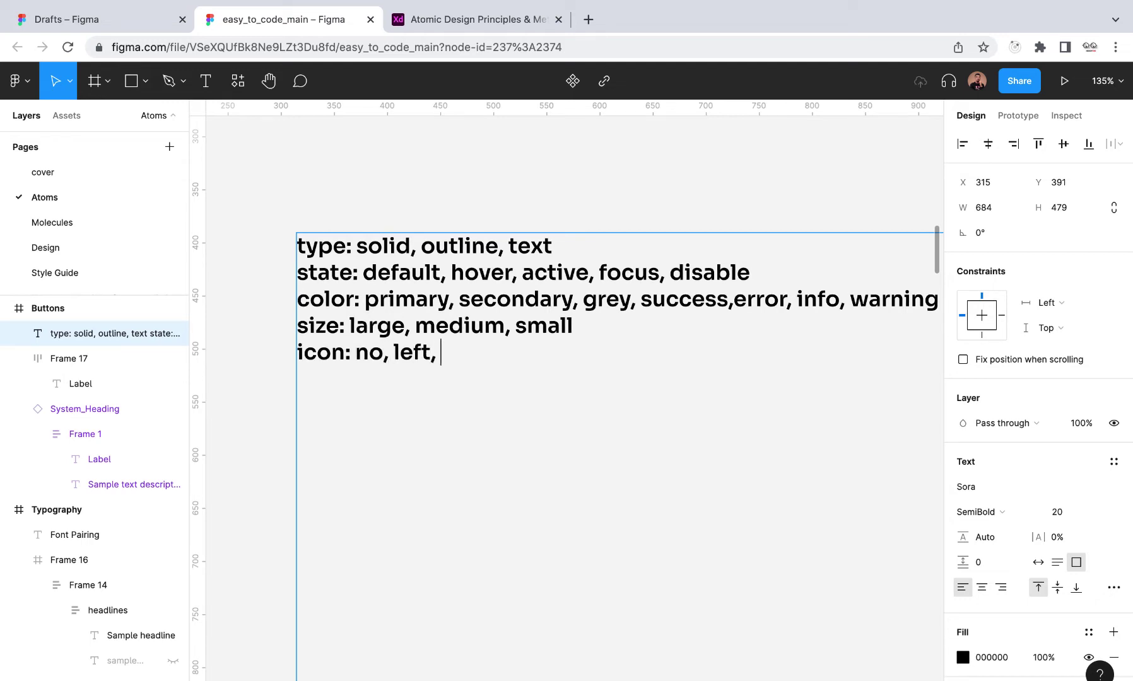
{"action": "type", "text": " right"}
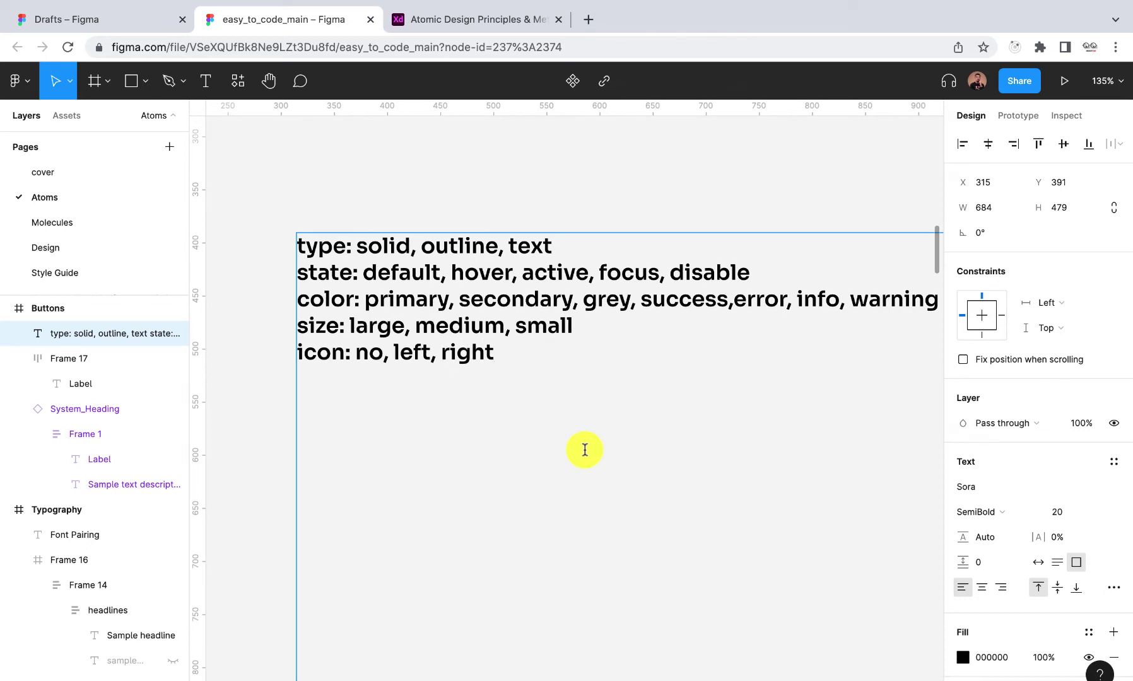
- Shorten the text box to a height of about 148 and move it outside the Buttons frame, just right of the heading banner
{"action": "scroll", "coordinate": [584, 450], "scroll_direction": "down", "scroll_amount": 5}
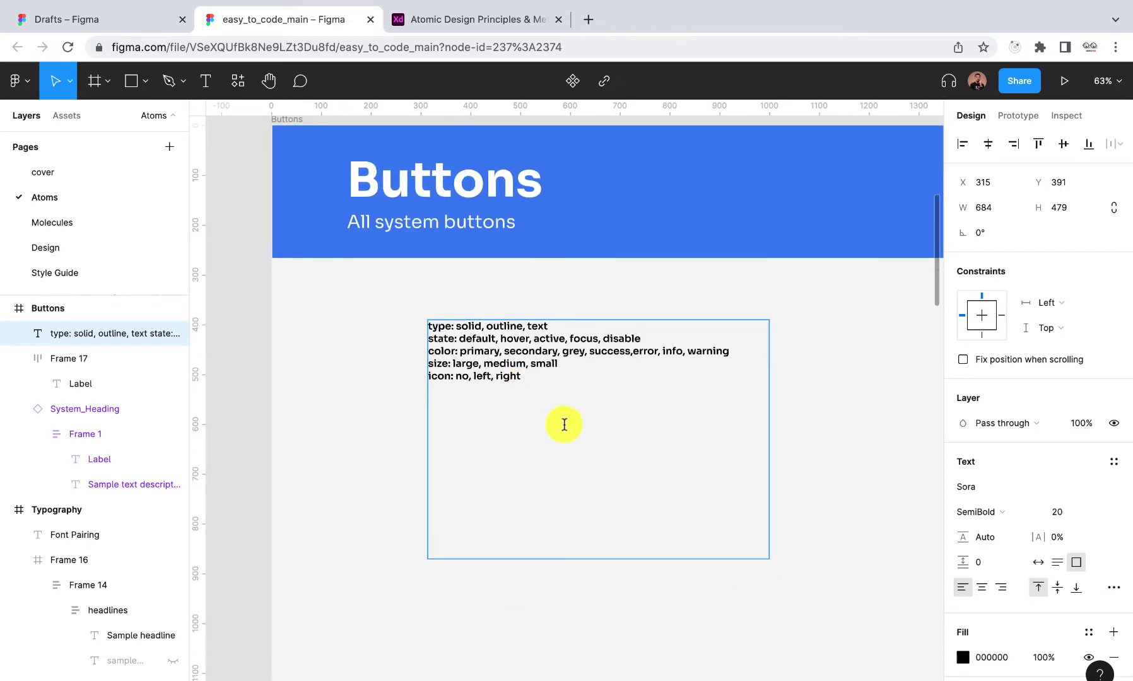
{"action": "key", "text": "Escape"}
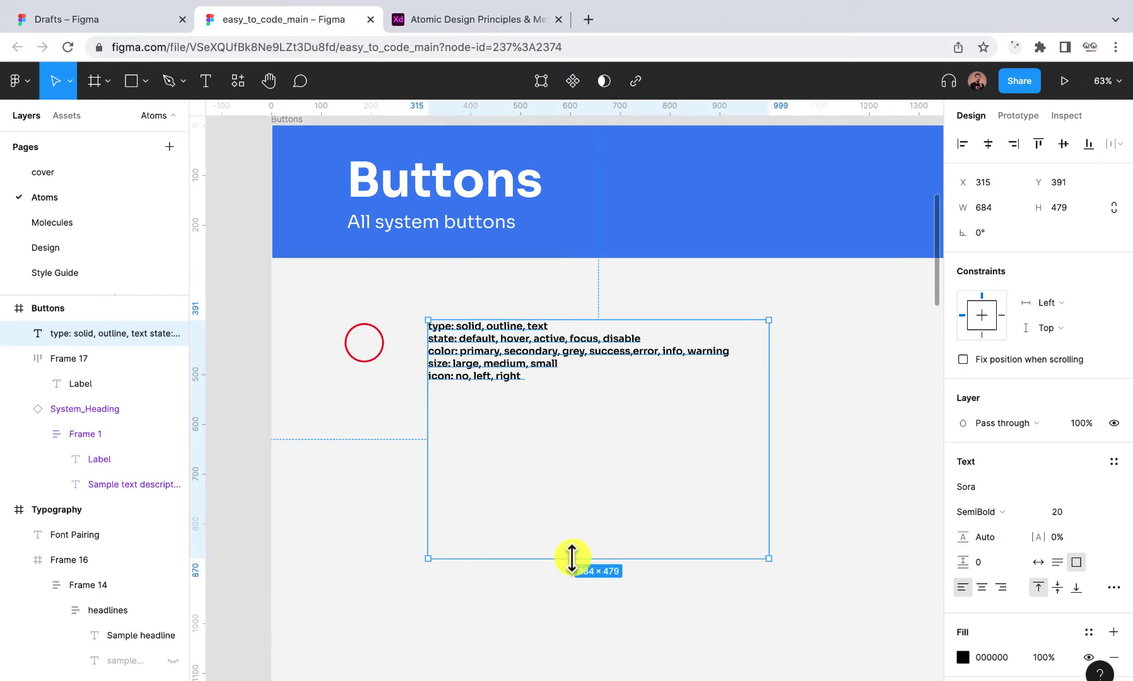
{"action": "left_click_drag", "start_coordinate": [572, 558], "coordinate": [564, 394]}
{"action": "scroll", "coordinate": [493, 328], "scroll_direction": "down", "scroll_amount": 5}
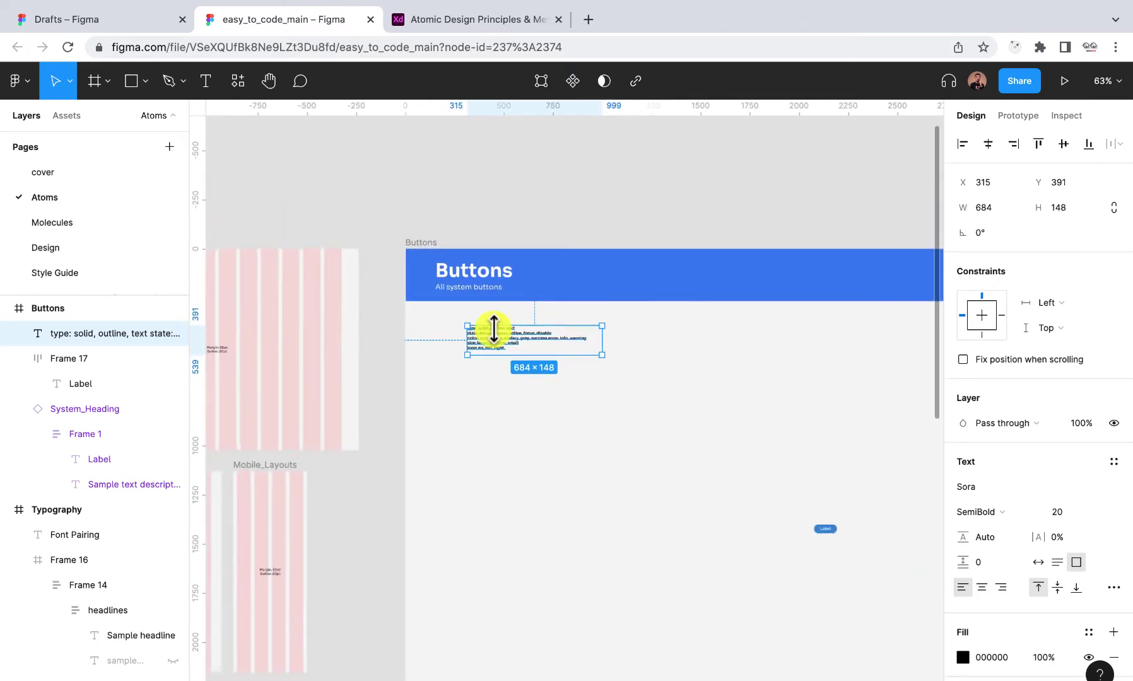
{"action": "left_click_drag", "start_coordinate": [435, 235], "coordinate": [889, 179]}
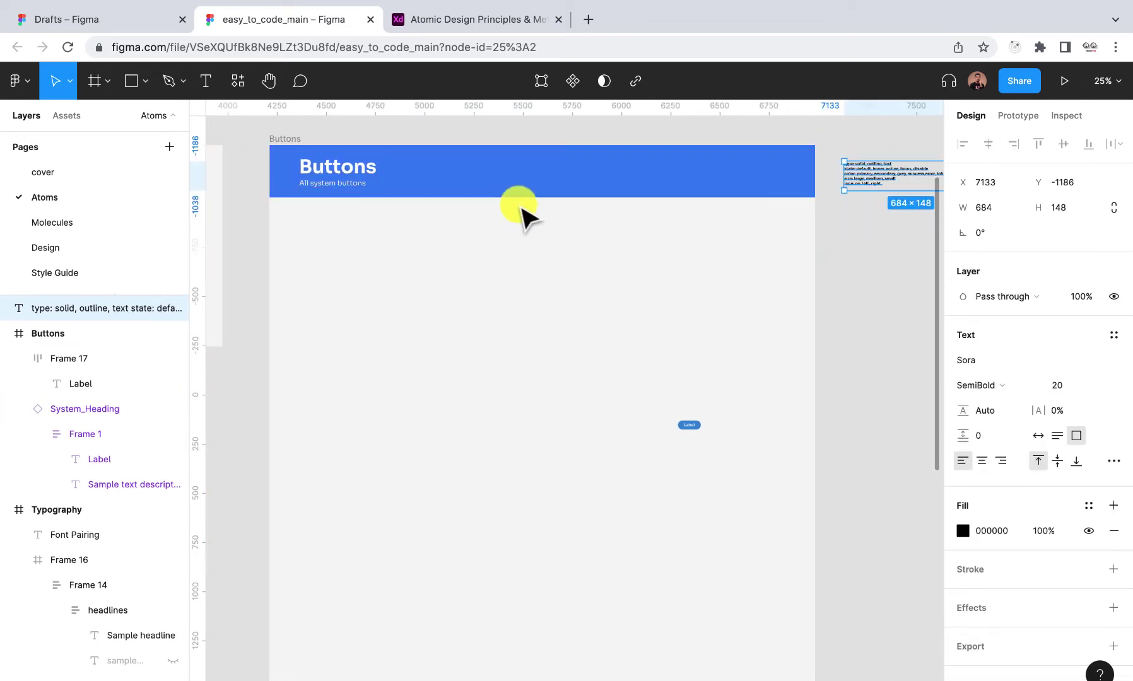
- Add a text label reading "solid" below the Buttons heading at about X 228, Y 354
{"action": "scroll", "coordinate": [524, 218], "scroll_direction": "up", "scroll_amount": 6}
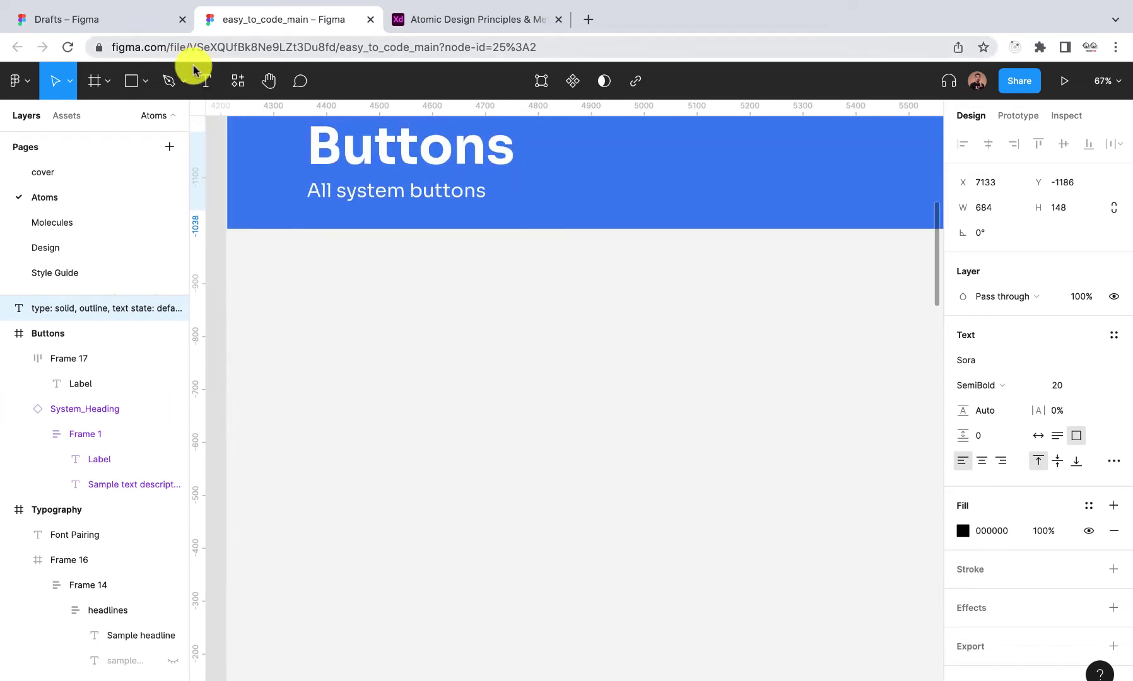
{"action": "left_click", "coordinate": [205, 81]}
{"action": "left_click", "coordinate": [347, 275]}
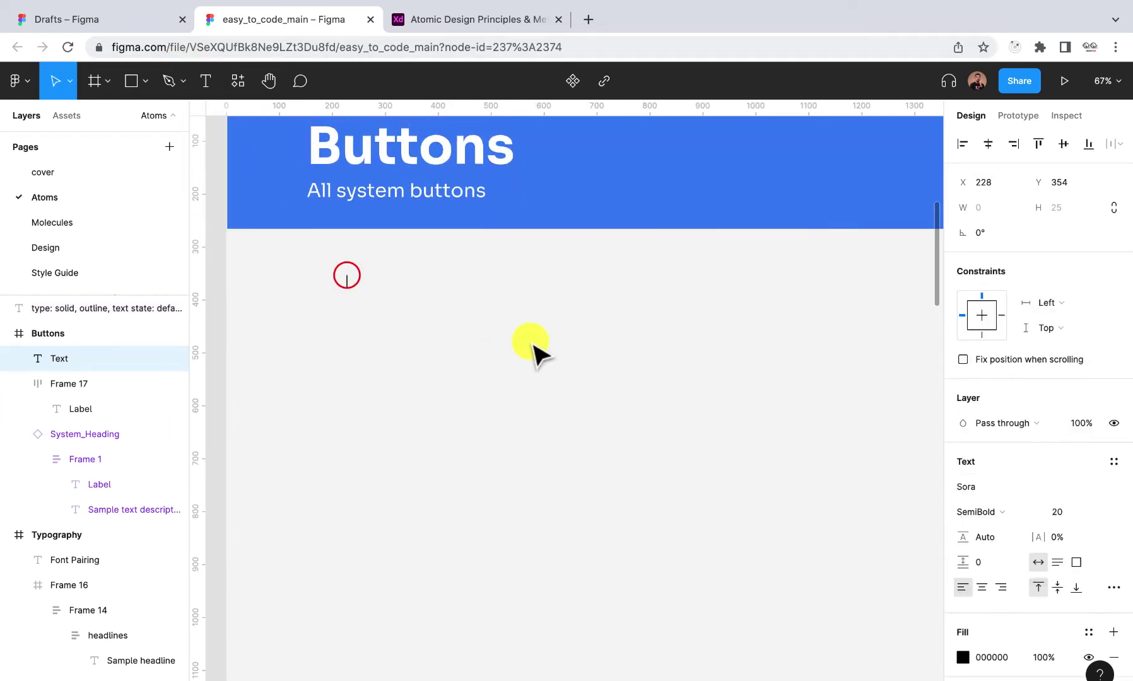
{"action": "type", "text": "soli"}
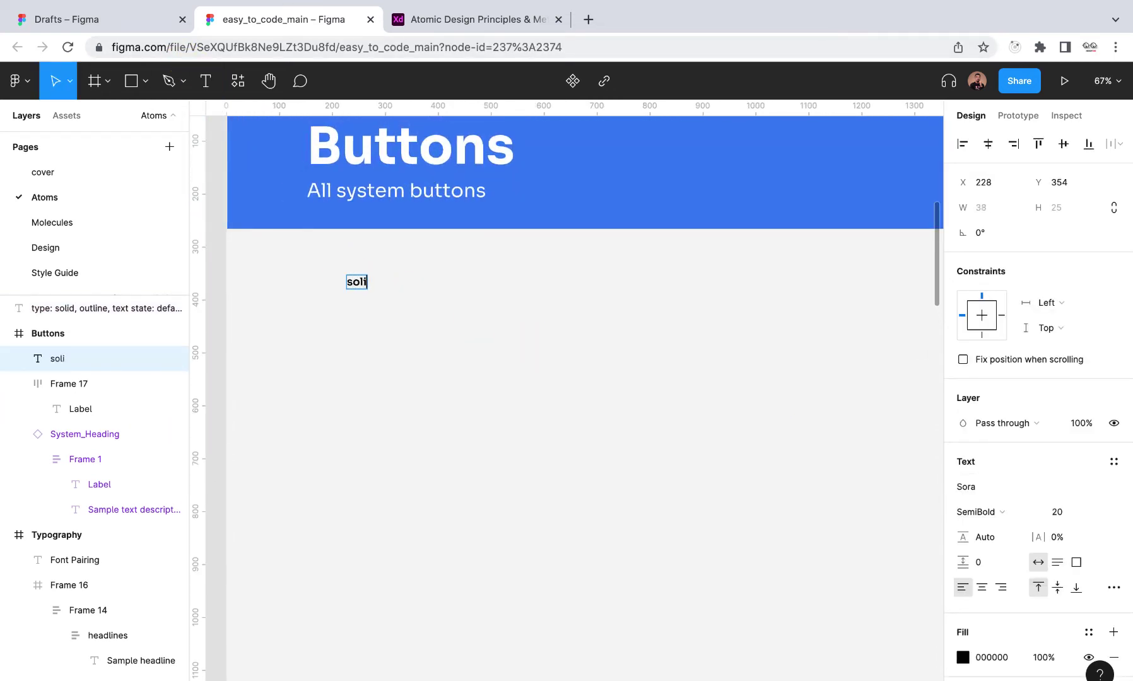
{"action": "type", "text": "d"}
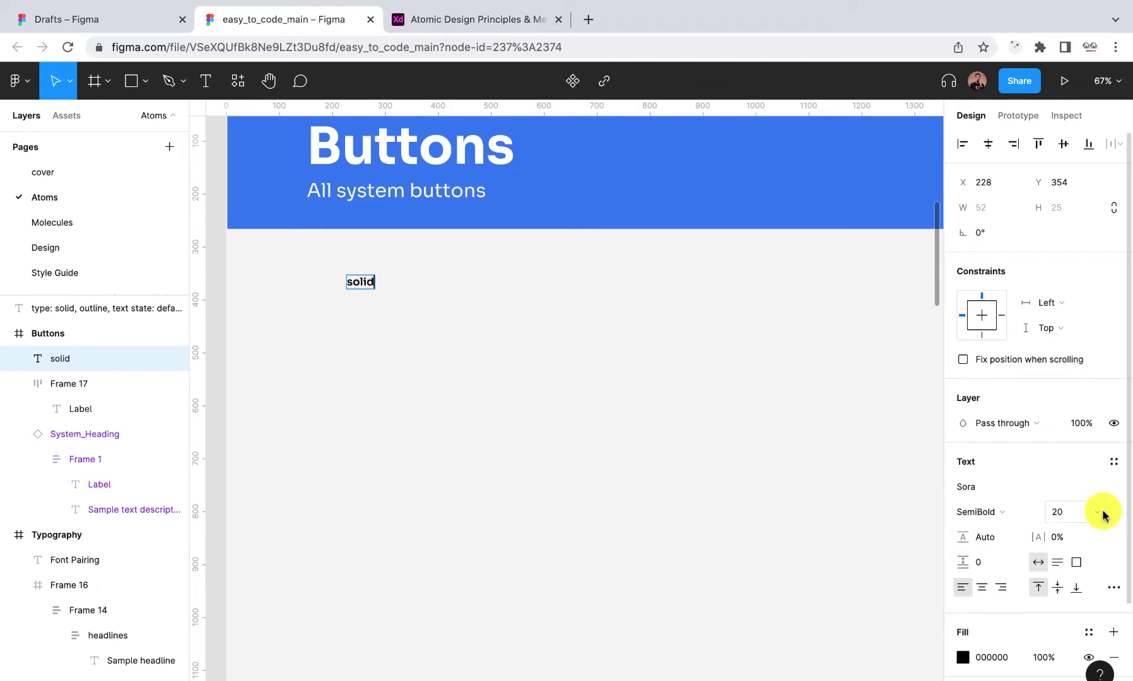
- Try the Heading text styles H1: Regular and H2: Bold on the solid label while its text is being edited
{"action": "left_click", "coordinate": [1113, 464]}
{"action": "left_click", "coordinate": [1065, 518]}
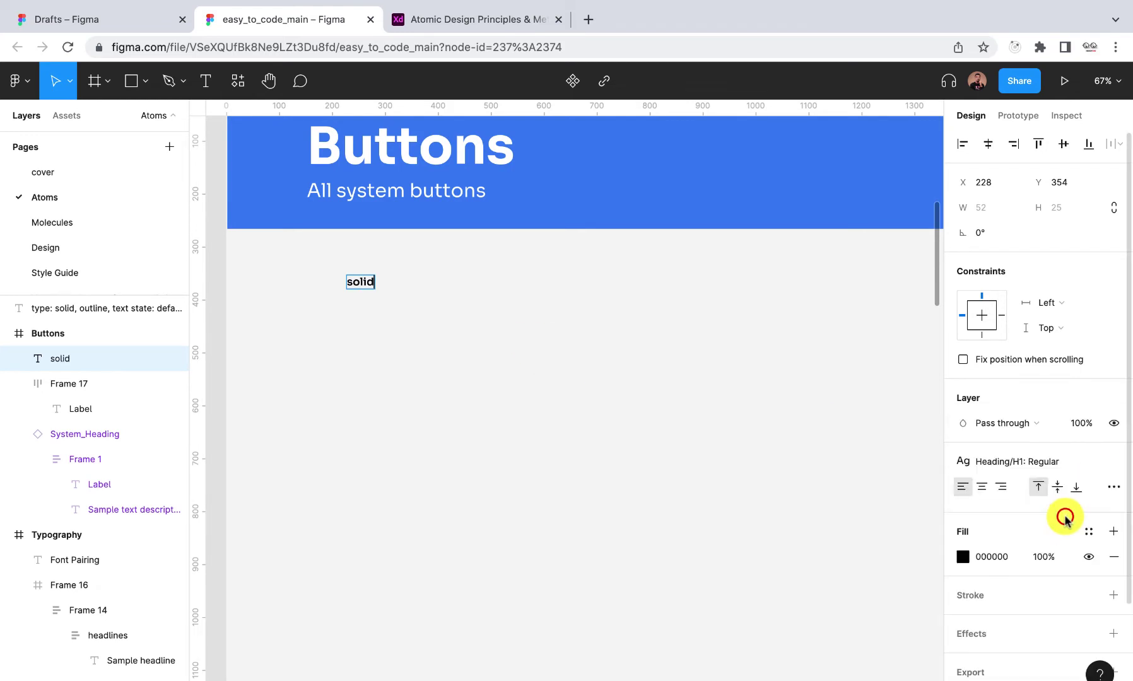
{"action": "left_click", "coordinate": [1036, 463]}
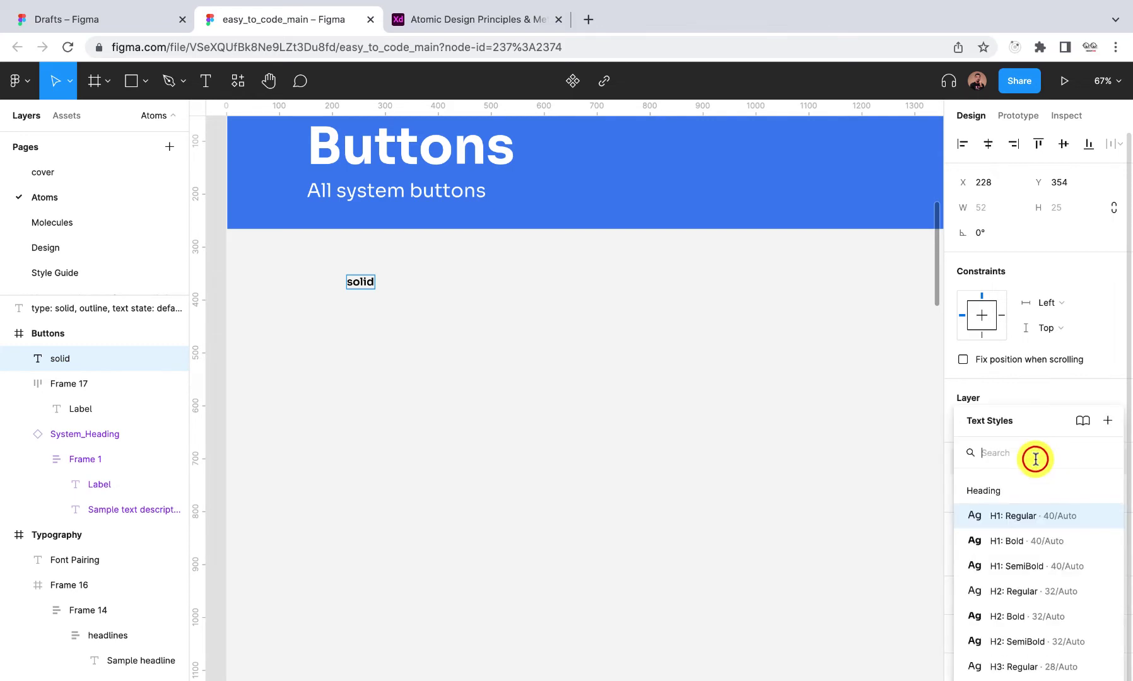
{"action": "left_click", "coordinate": [1014, 612]}
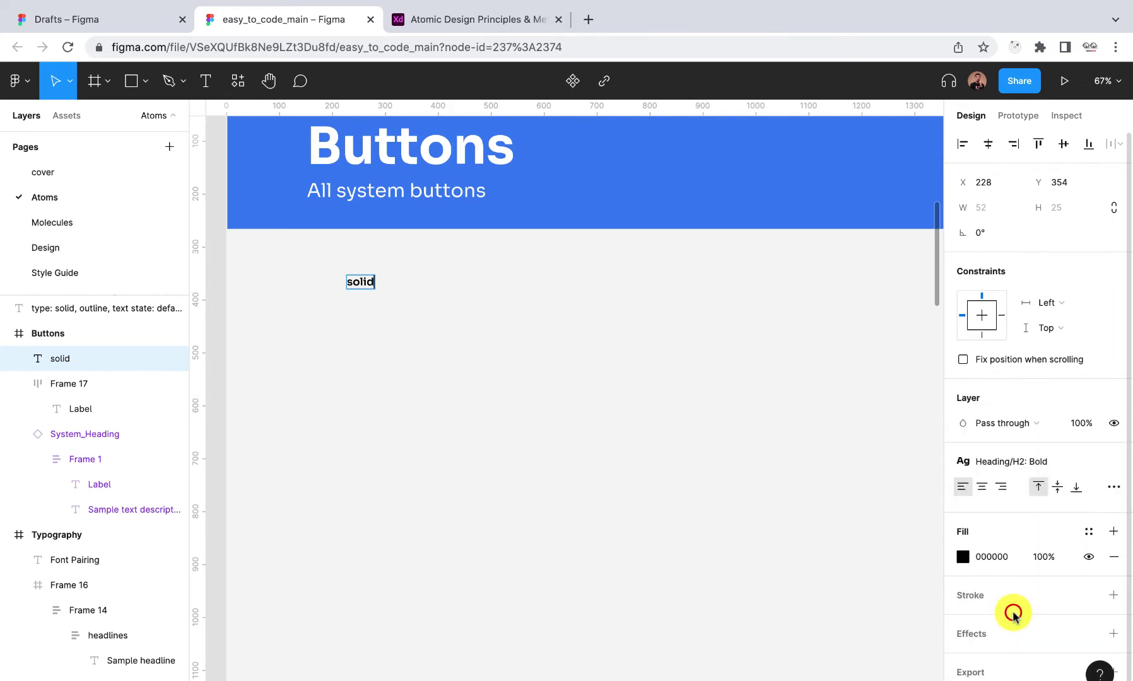
- Apply the Heading text style H1: Bold to the whole solid label
{"action": "key", "text": "Escape"}
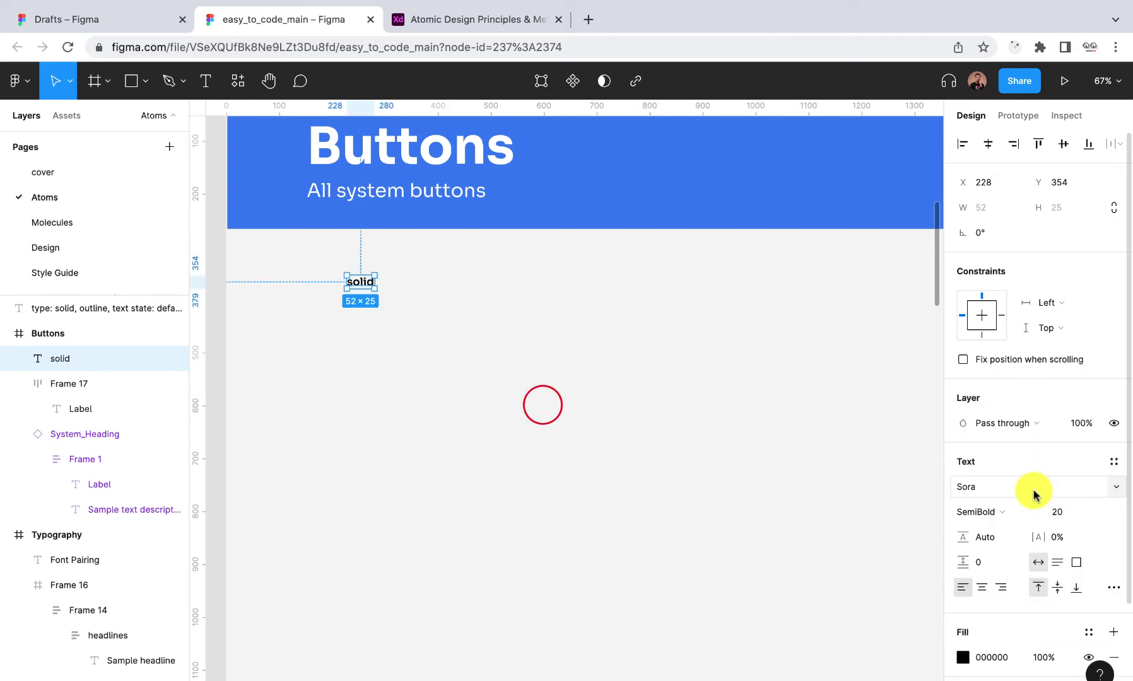
{"action": "left_click", "coordinate": [1110, 461]}
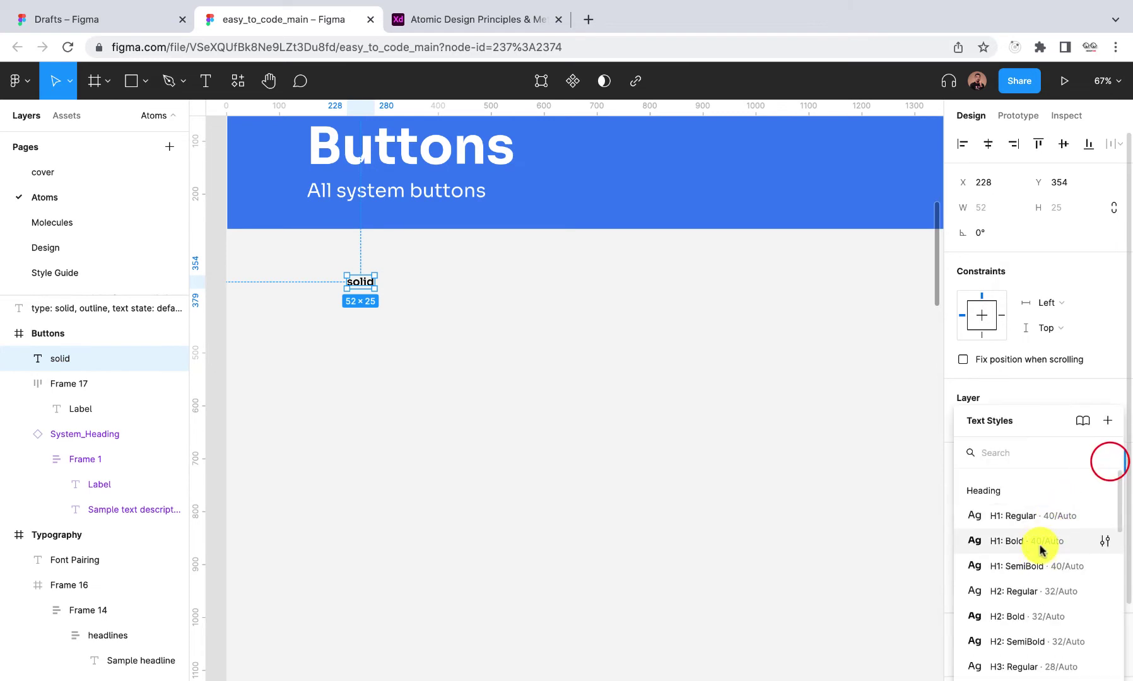
{"action": "left_click", "coordinate": [1035, 541]}
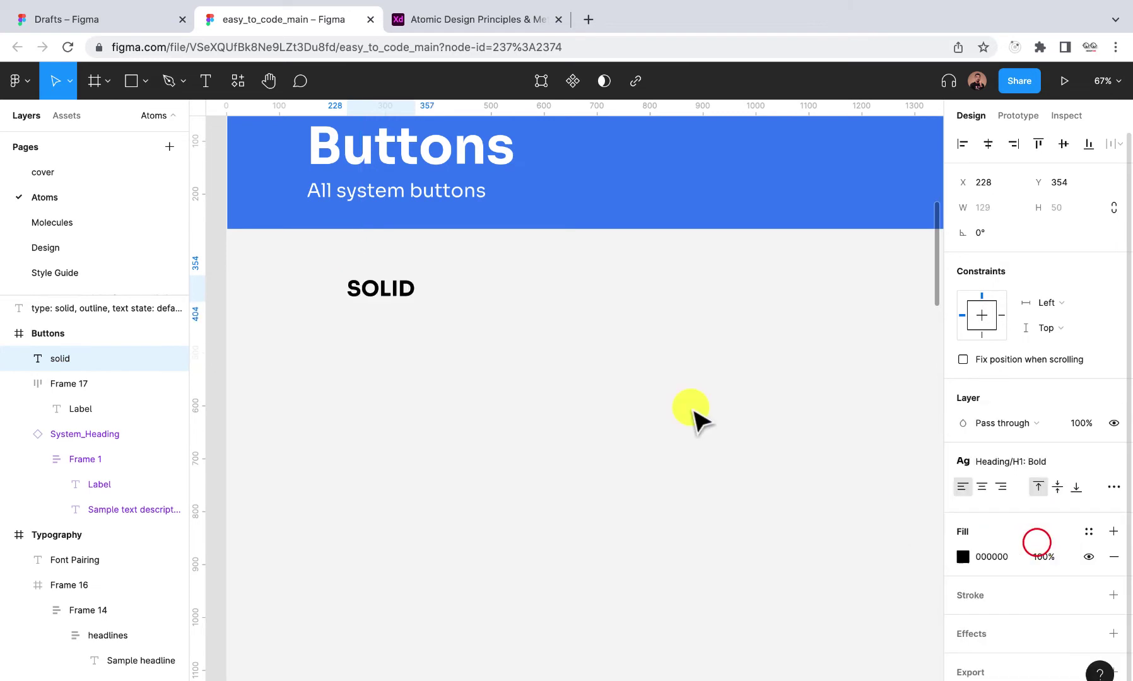
- Duplicate the solid label across the same row to about X 1259 and change the copy's text to "Outline"
{"action": "scroll", "coordinate": [555, 281], "scroll_direction": "down", "scroll_amount": 3}
{"action": "scroll", "coordinate": [550, 281], "scroll_direction": "down", "scroll_amount": 2}
{"action": "scroll", "coordinate": [404, 252], "scroll_direction": "up", "scroll_amount": 6}
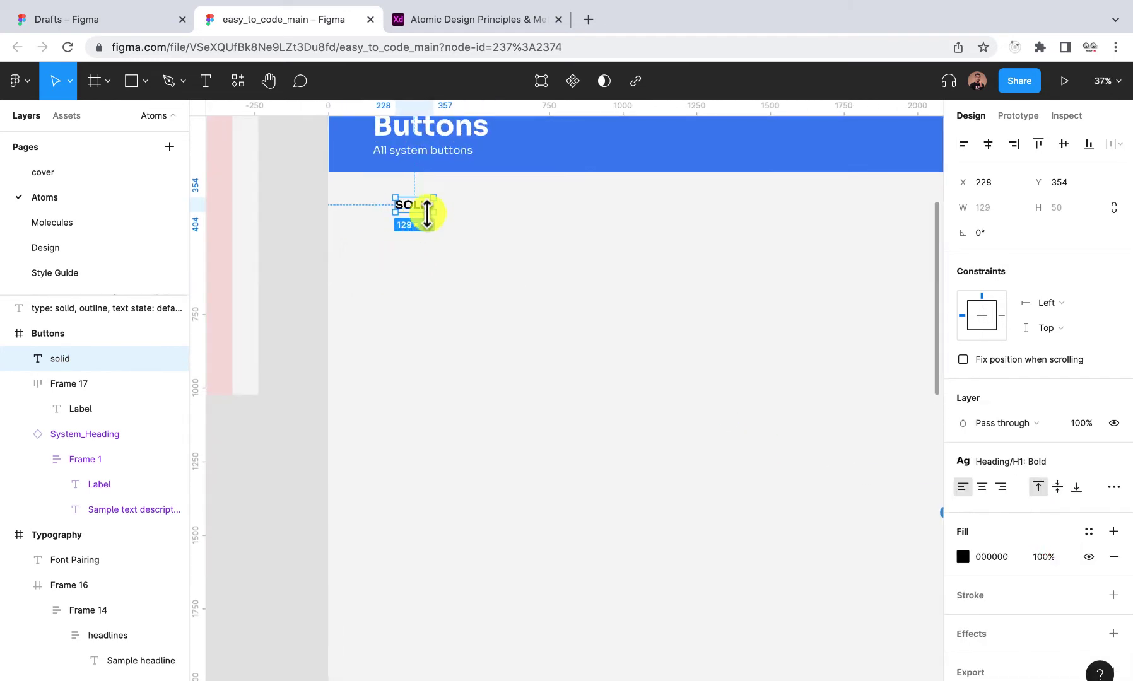
{"action": "left_click_drag", "start_coordinate": [422, 208], "coordinate": [724, 214]}
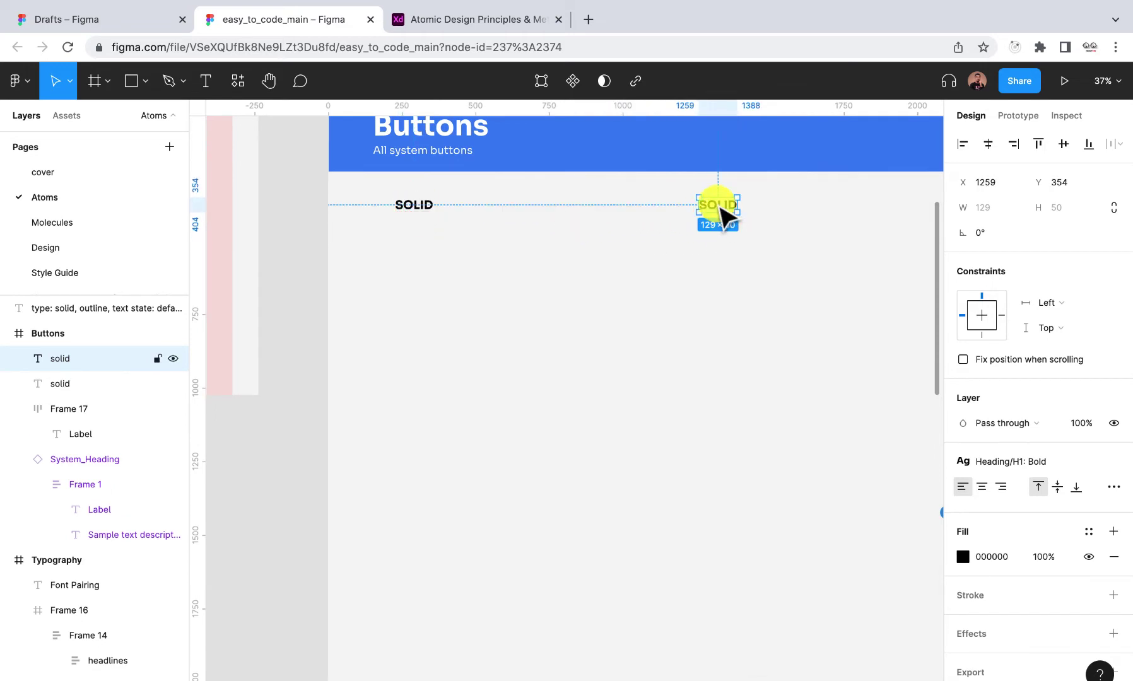
{"action": "double_click", "coordinate": [717, 203]}
{"action": "type", "text": "O"}
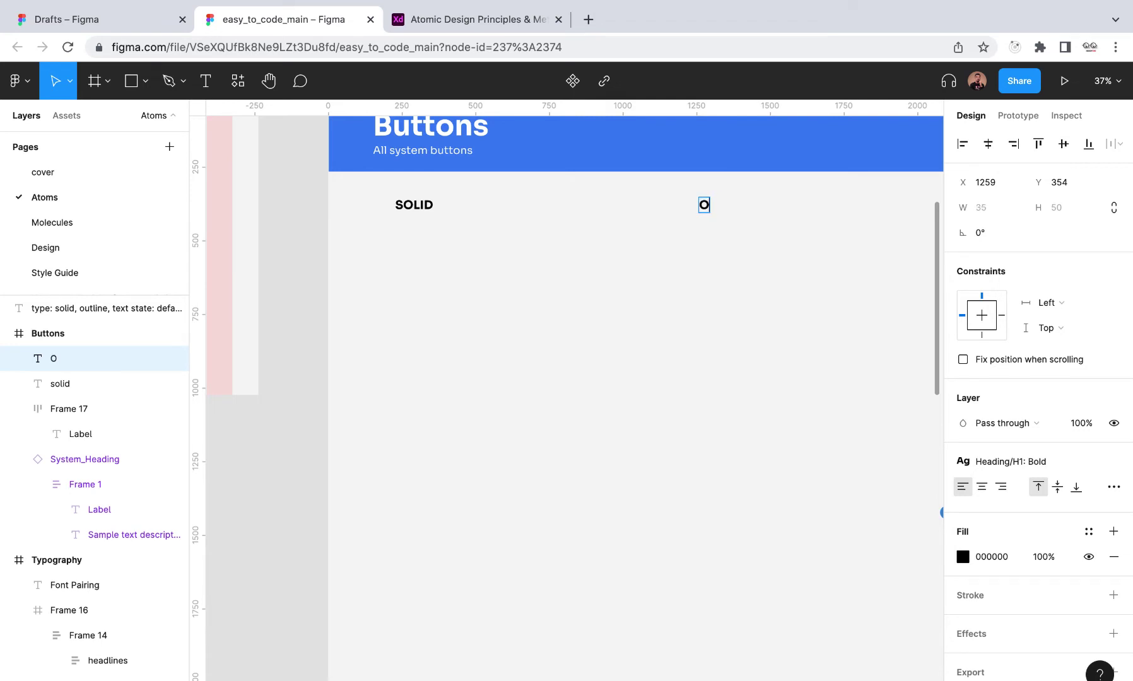
{"action": "type", "text": "ytlin"}
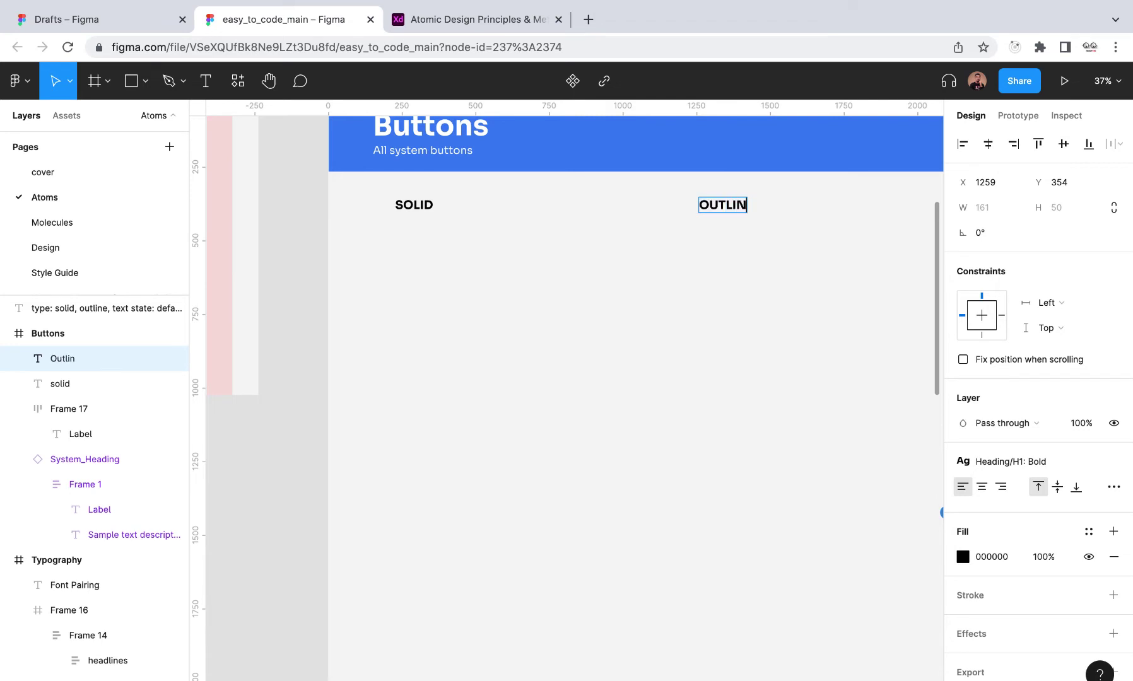
{"action": "type", "text": "e"}
{"action": "key", "text": "Escape"}
- Duplicate the Outline label along the row to about X 2316 and change the copy's text to "Text"
{"action": "scroll", "coordinate": [769, 308], "scroll_direction": "right", "scroll_amount": 4}
{"action": "left_click", "coordinate": [593, 216]}
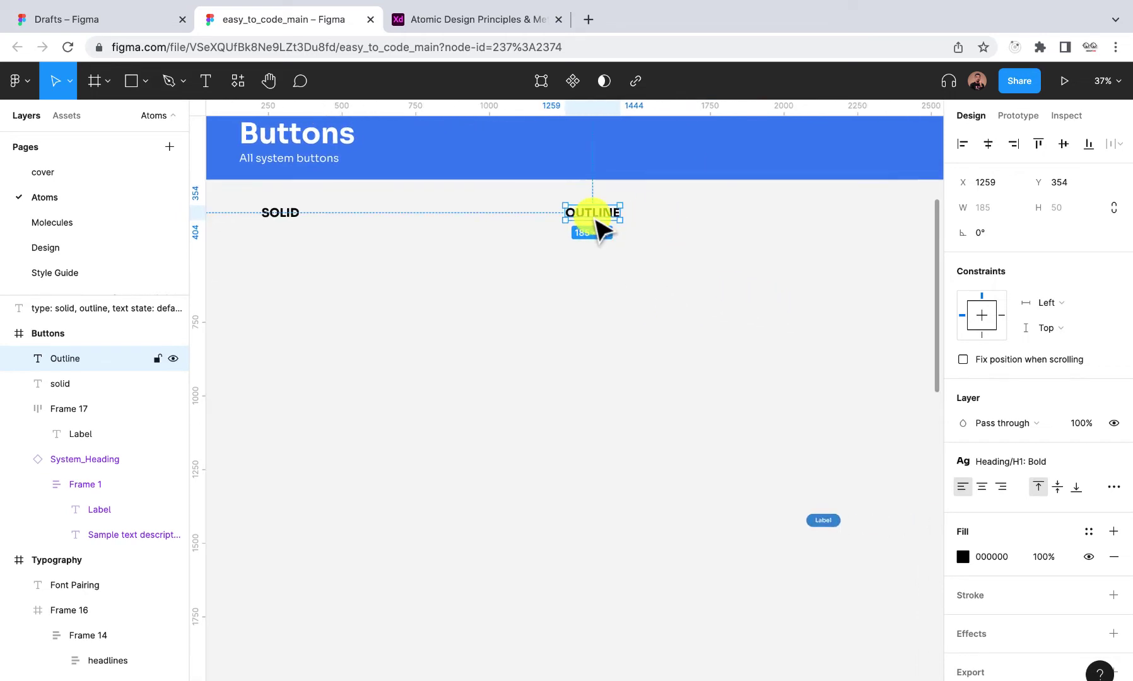
{"action": "left_click_drag", "start_coordinate": [595, 215], "coordinate": [906, 216]}
{"action": "double_click", "coordinate": [903, 213]}
{"action": "type", "text": "TE"}
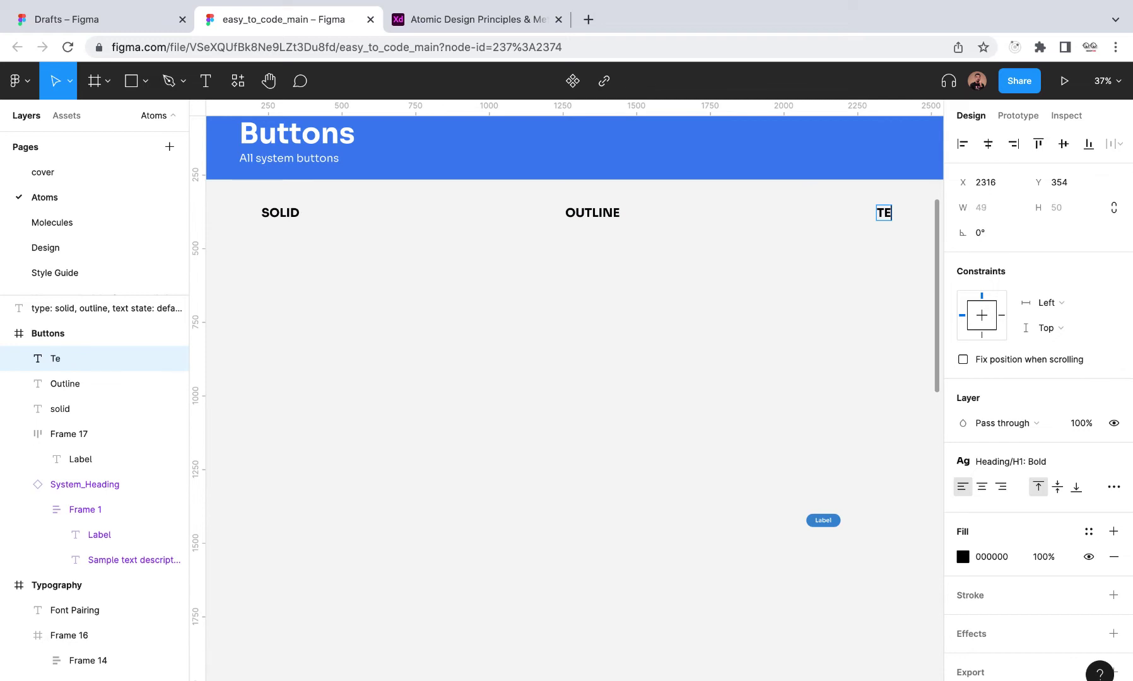
{"action": "type", "text": "XTE"}
{"action": "key", "text": "Escape"}
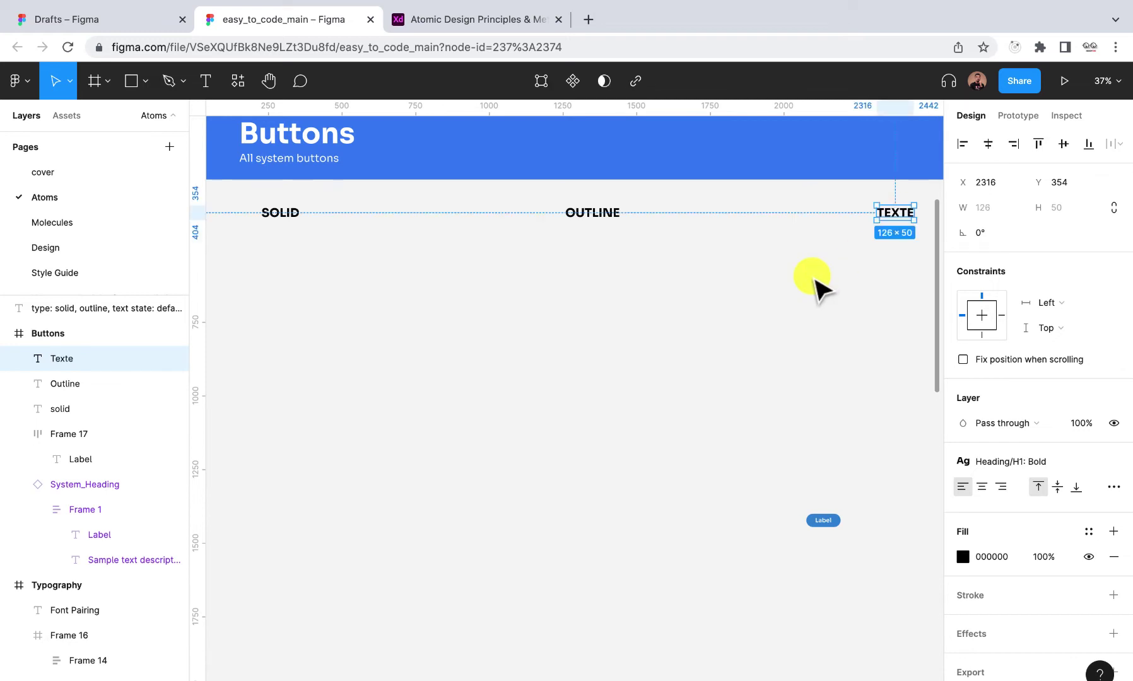
{"action": "double_click", "coordinate": [894, 213]}
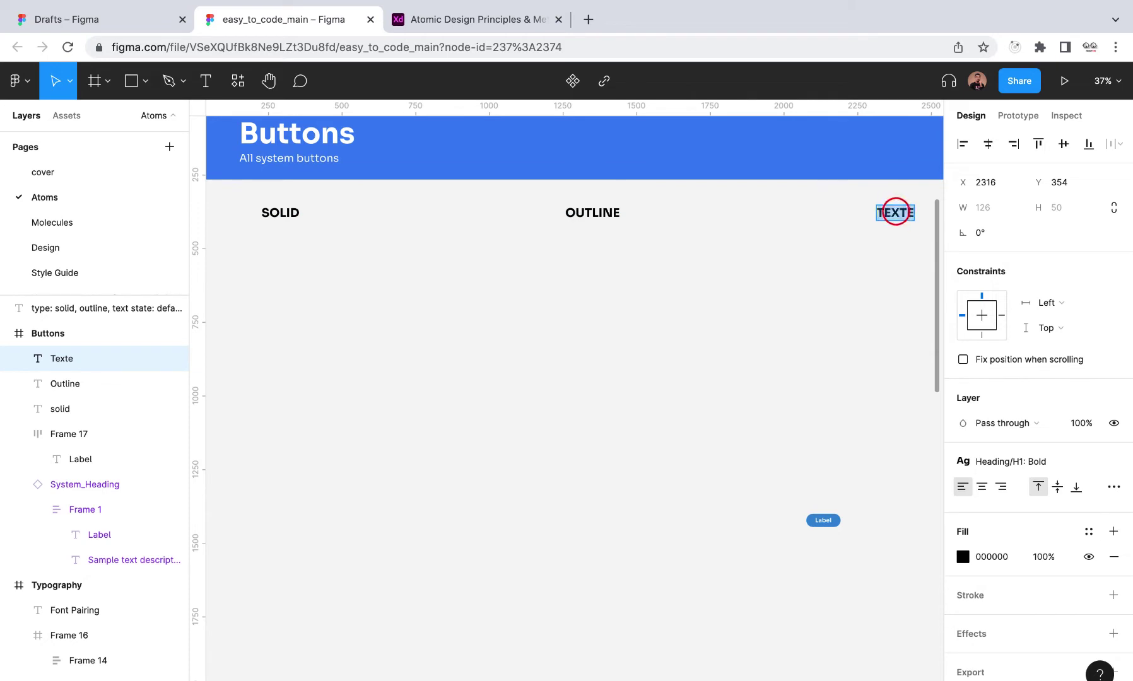
{"action": "key", "text": "BackSpace"}
- Move the solid, Outline and Text labels together slightly down and to the right, away from the heading banner
{"action": "scroll", "coordinate": [800, 301], "scroll_direction": "down", "scroll_amount": 5}
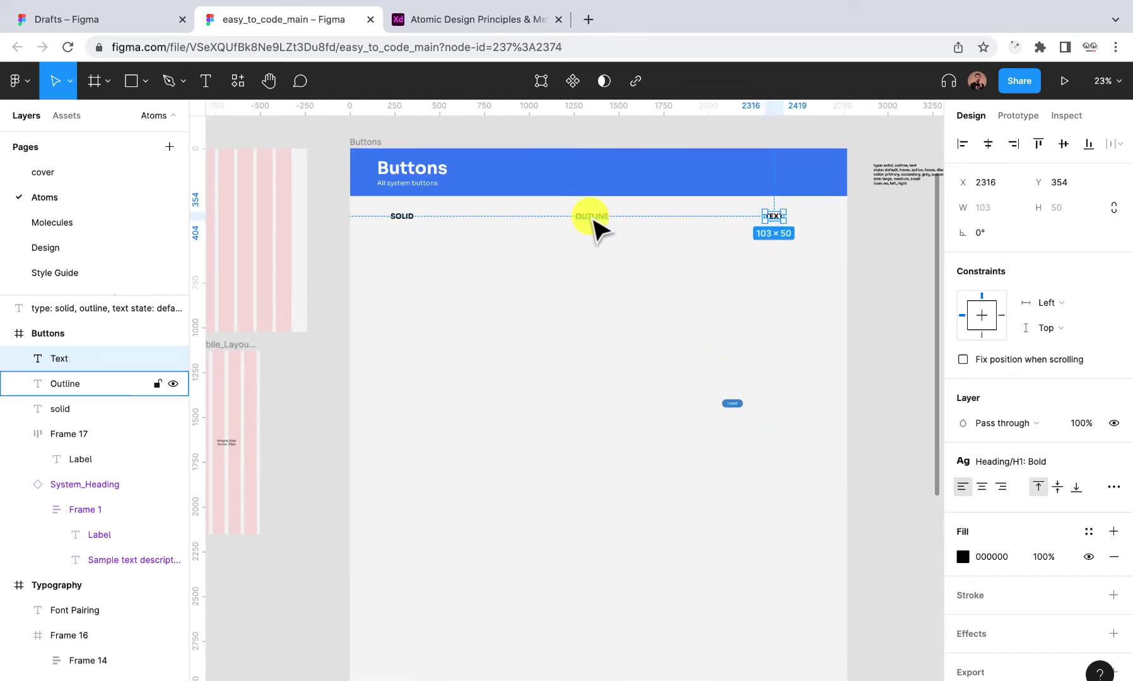
{"action": "left_click", "coordinate": [592, 216], "text": "shift"}
{"action": "left_click", "coordinate": [401, 216], "text": "shift"}
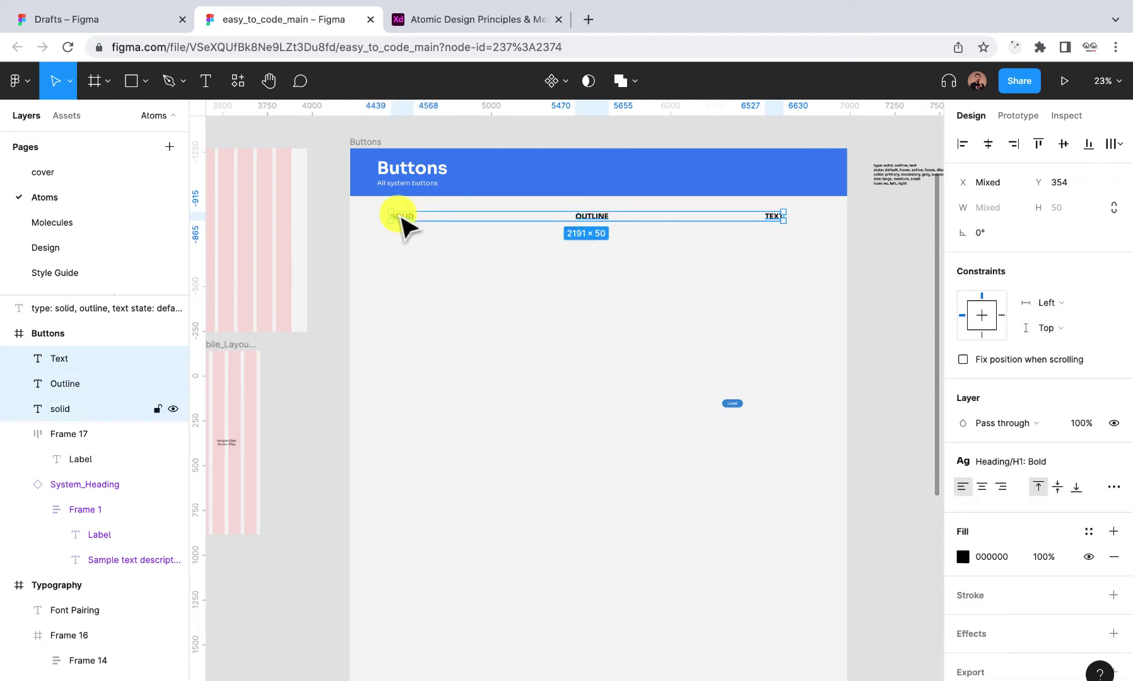
{"action": "left_click_drag", "start_coordinate": [397, 215], "coordinate": [428, 233]}
{"action": "left_click", "coordinate": [384, 268]}
- Duplicate the solid label to about X 152, Y 542, below and left of it, and change the copy's text to "SIZE"
{"action": "scroll", "coordinate": [428, 265], "scroll_direction": "up", "scroll_amount": 5}
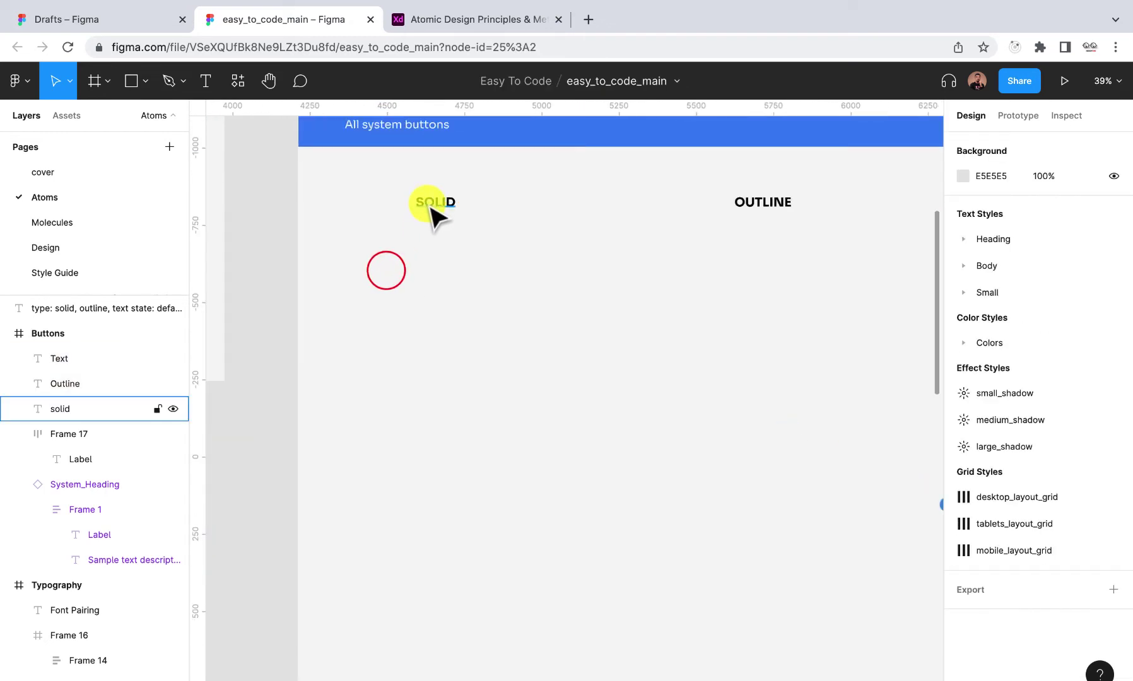
{"action": "left_click", "coordinate": [428, 200]}
{"action": "left_click_drag", "start_coordinate": [431, 202], "coordinate": [357, 238], "text": "alt"}
{"action": "double_click", "coordinate": [356, 237]}
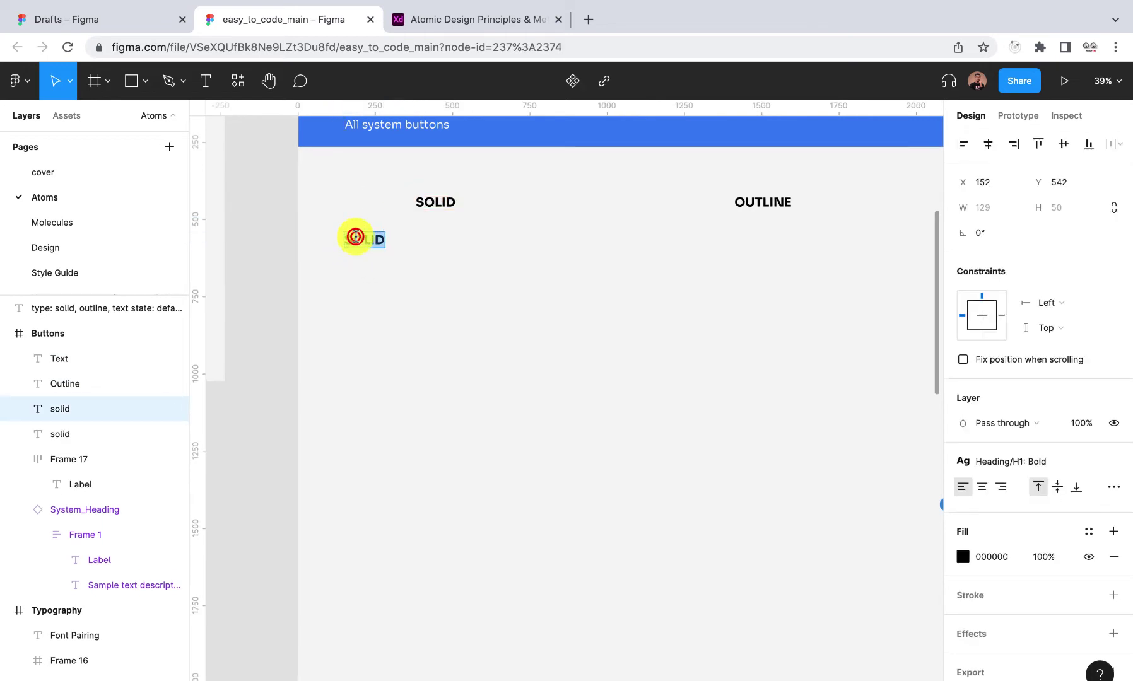
{"action": "type", "text": "SIZE"}
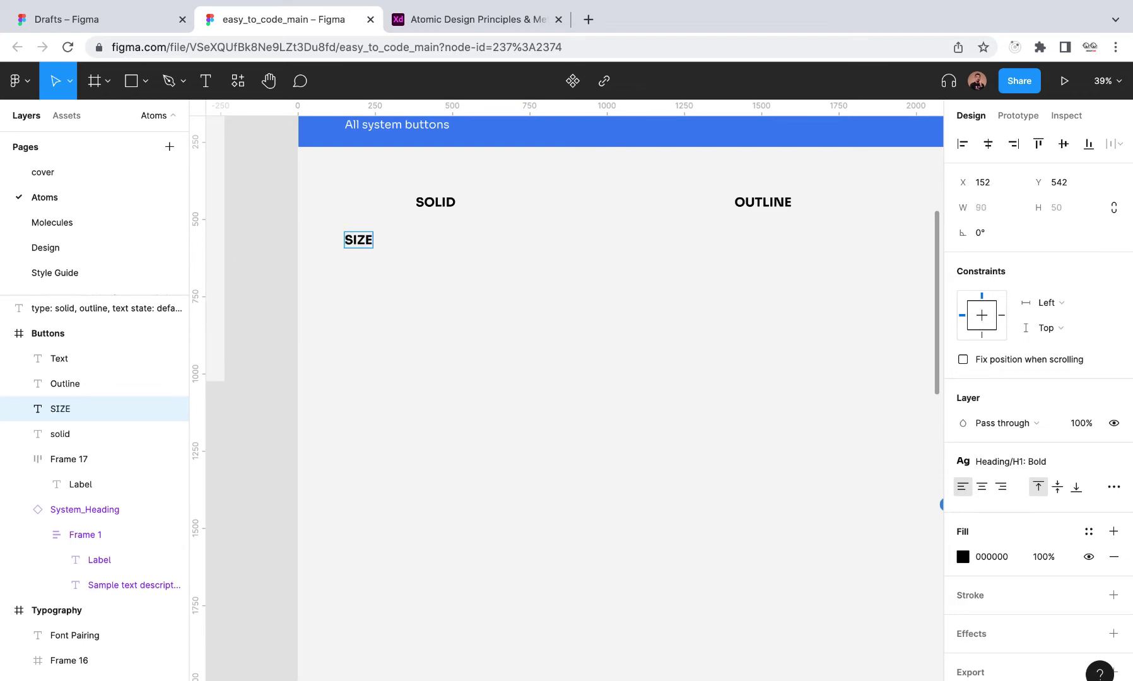
{"action": "left_click", "coordinate": [410, 301]}
- Add a text label reading "defualt" below the solid label at about X 381, Y 528
{"action": "left_click", "coordinate": [198, 82]}
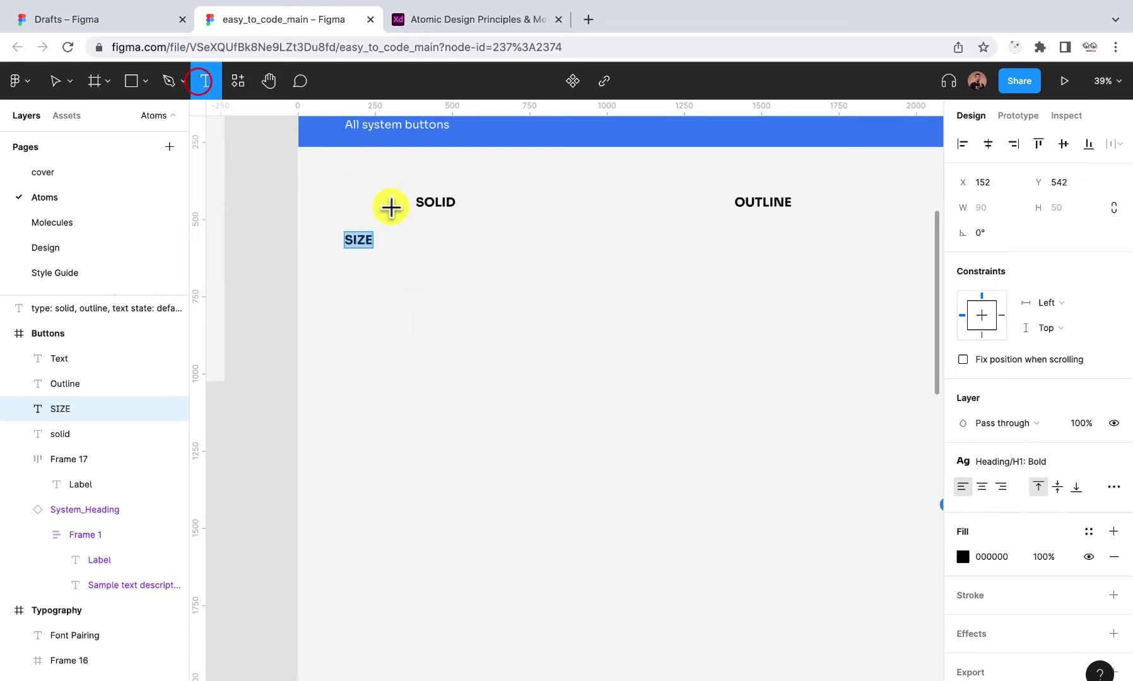
{"action": "left_click", "coordinate": [415, 228]}
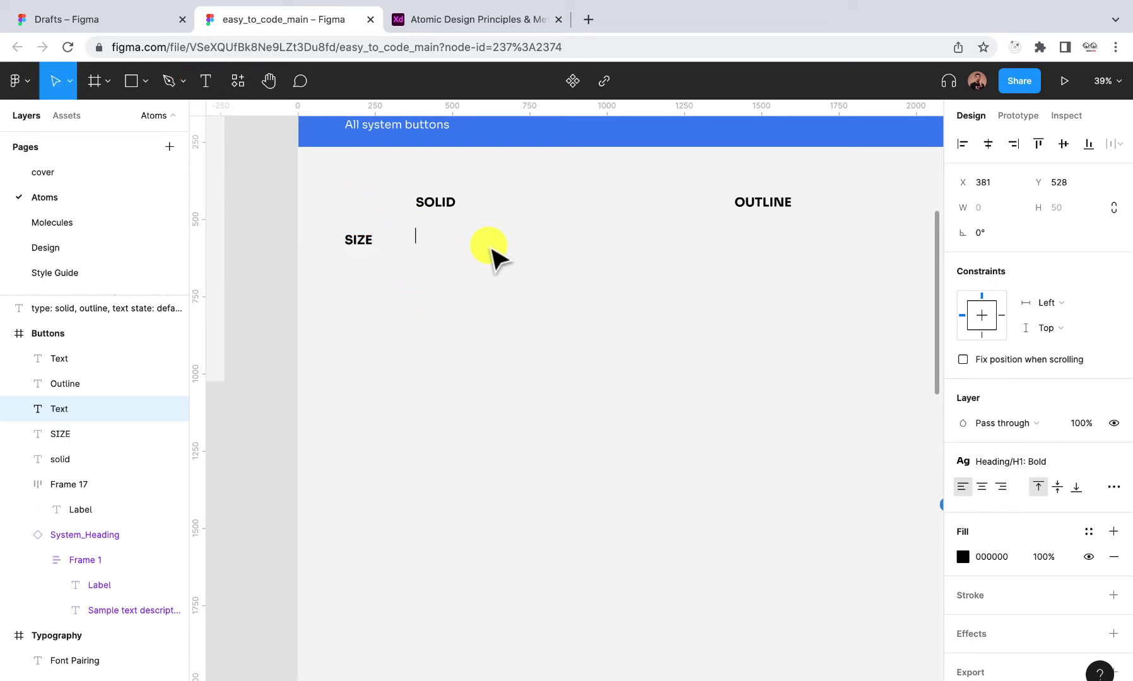
{"action": "type", "text": "D"}
{"action": "type", "text": "de"}
{"action": "left_click", "coordinate": [626, 325]}
- Apply the Heading text style H2: SemiBold and the color style grey-500 to the defualt label
{"action": "left_click", "coordinate": [1029, 462]}
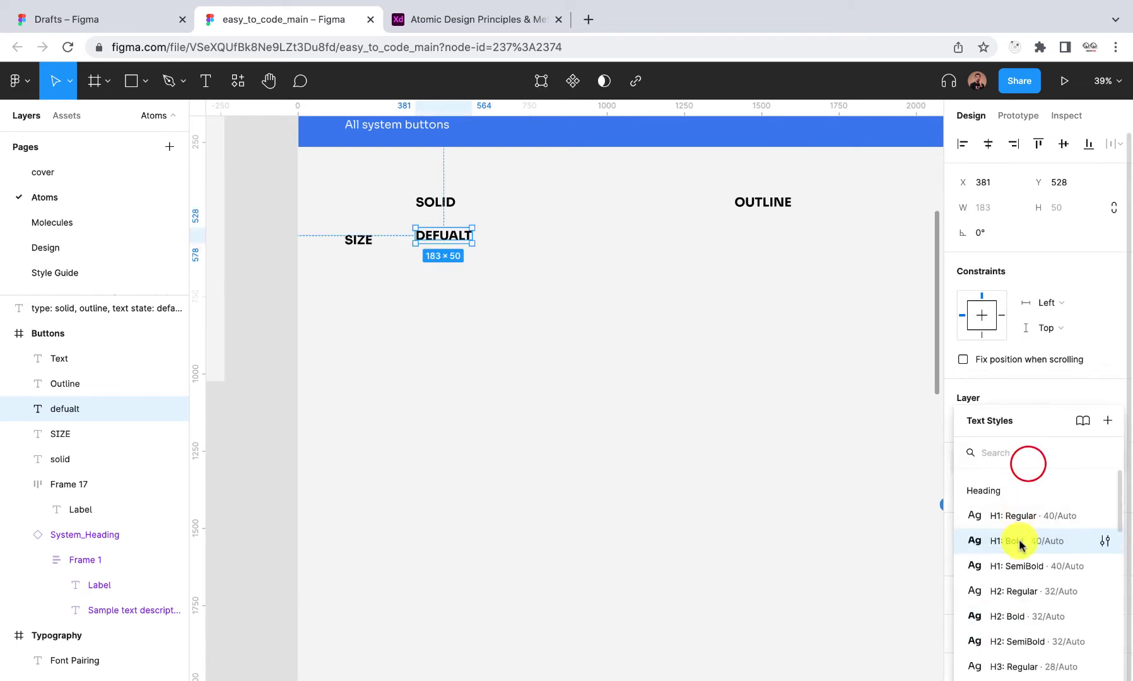
{"action": "left_click", "coordinate": [1019, 667]}
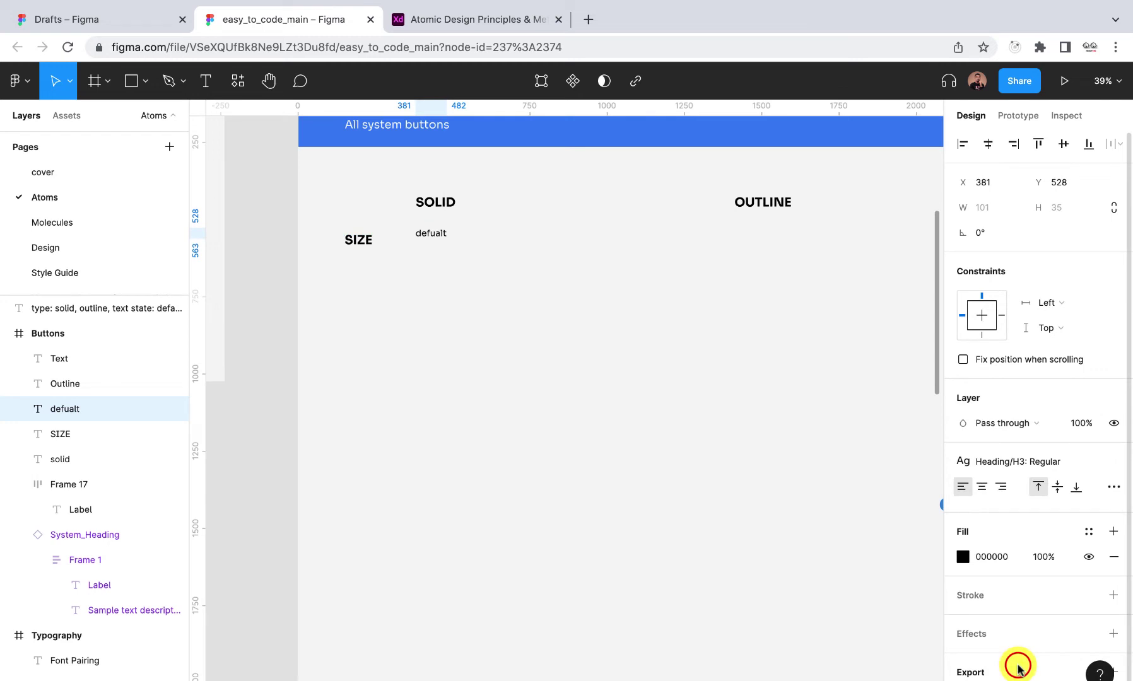
{"action": "left_click", "coordinate": [1031, 461]}
{"action": "left_click", "coordinate": [1020, 564]}
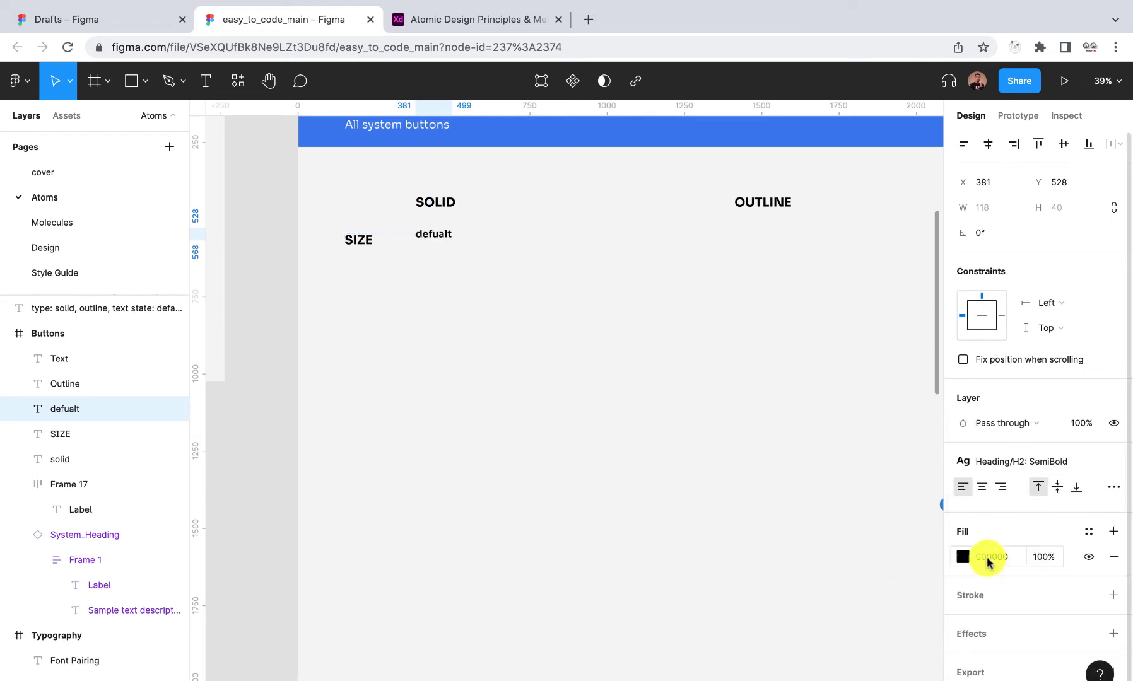
{"action": "left_click", "coordinate": [1088, 537]}
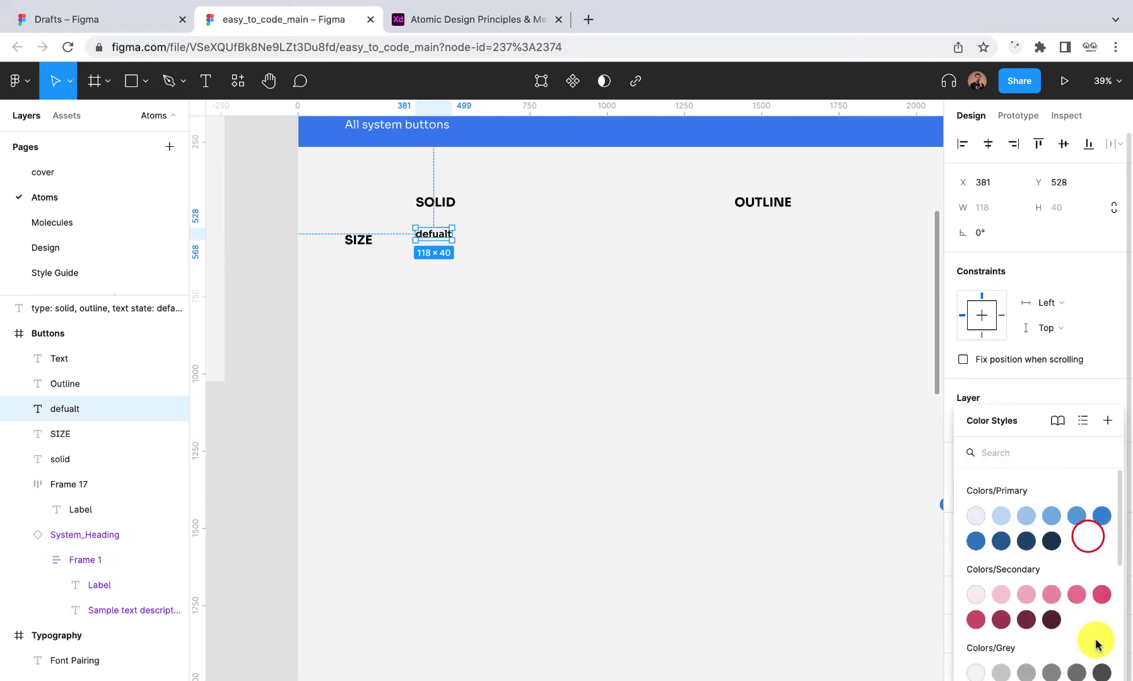
{"action": "left_click", "coordinate": [1098, 668]}
- Move the defualt label up to about Y 502 and duplicate it at about X 548 with the text "hover"
{"action": "scroll", "coordinate": [508, 338], "scroll_direction": "up", "scroll_amount": 3}
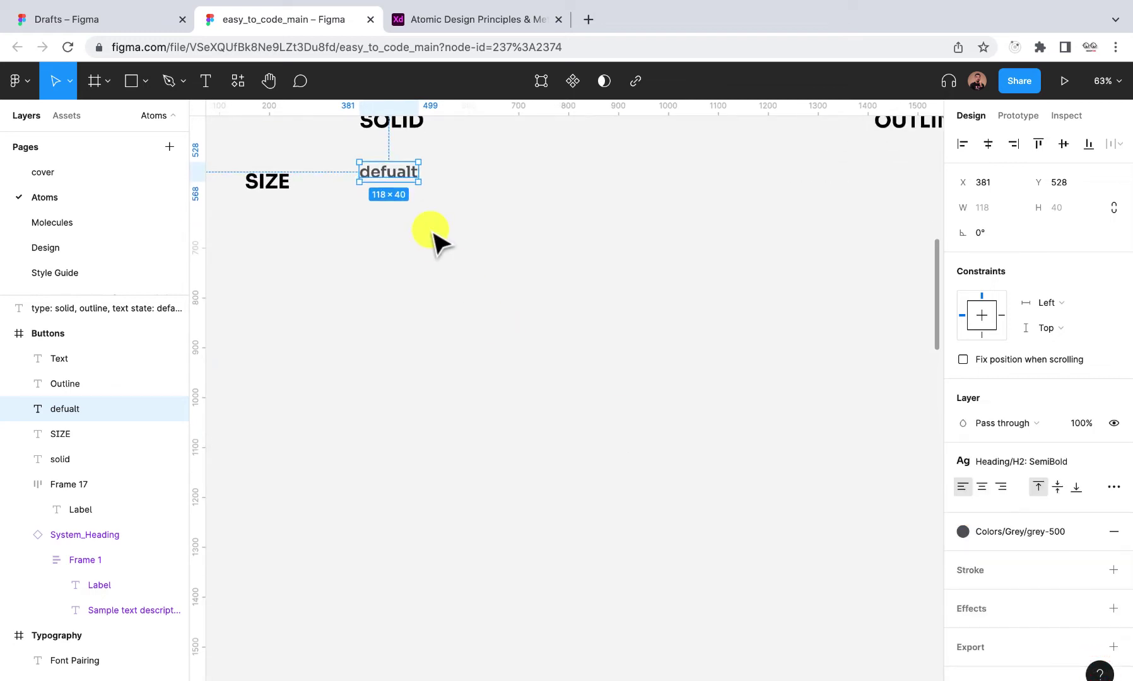
{"action": "scroll", "coordinate": [402, 191], "scroll_direction": "down", "scroll_amount": 2}
{"action": "left_click_drag", "start_coordinate": [404, 193], "coordinate": [469, 179]}
{"action": "double_click", "coordinate": [466, 178]}
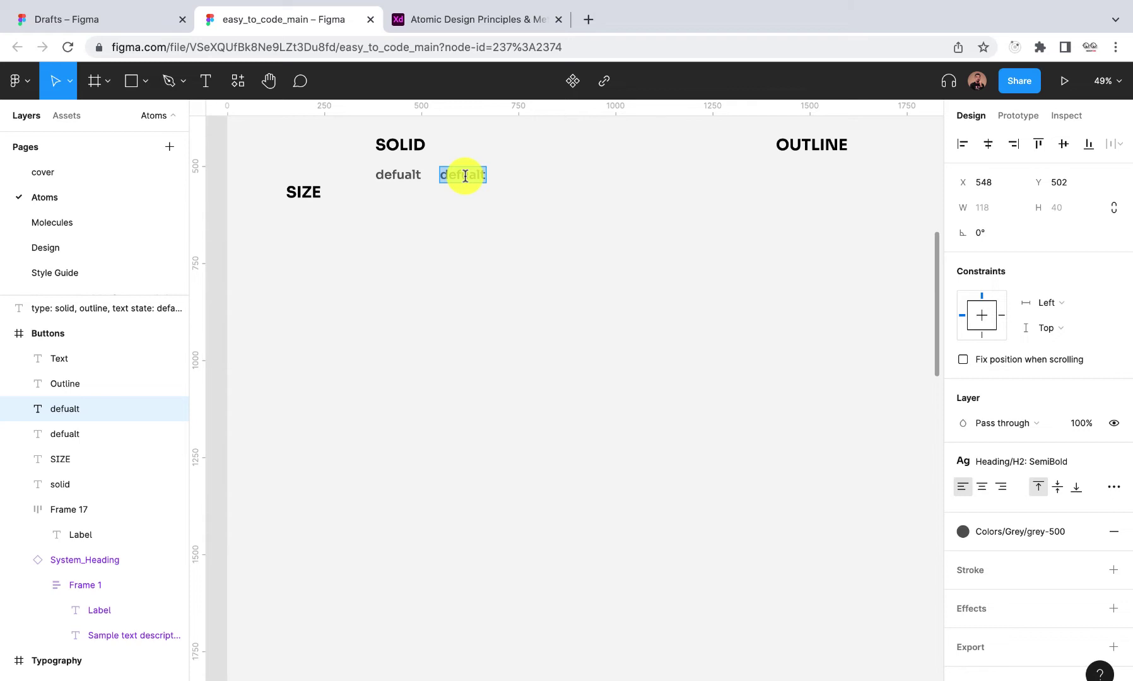
{"action": "type", "text": "hover"}
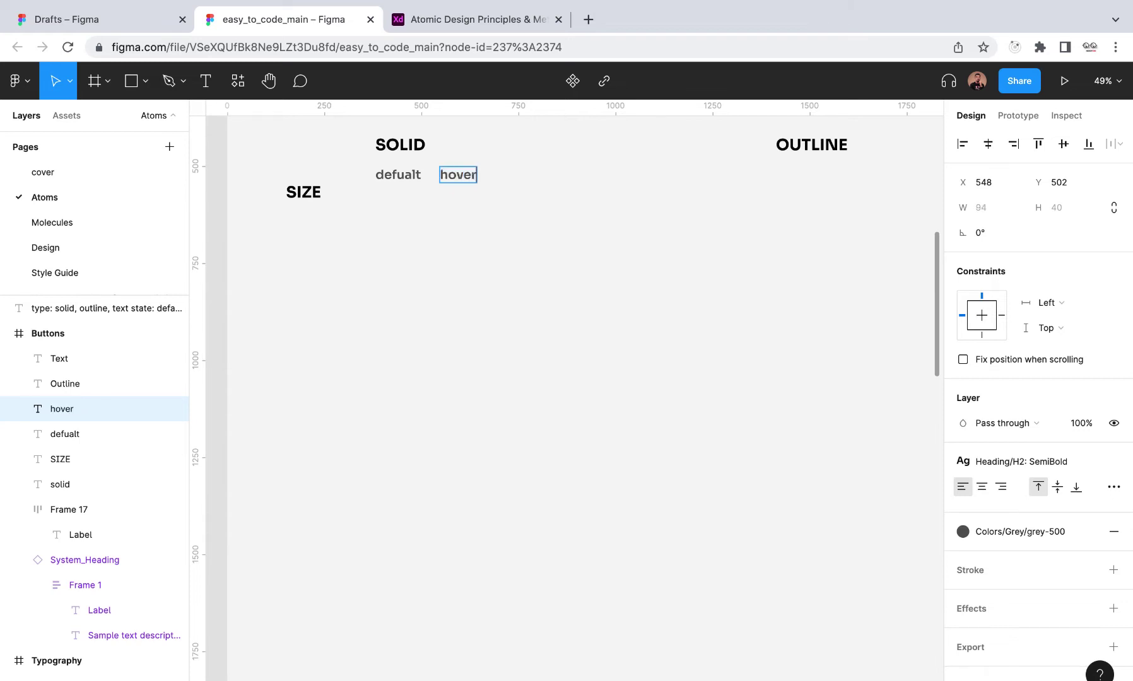
{"action": "key", "text": "Escape"}
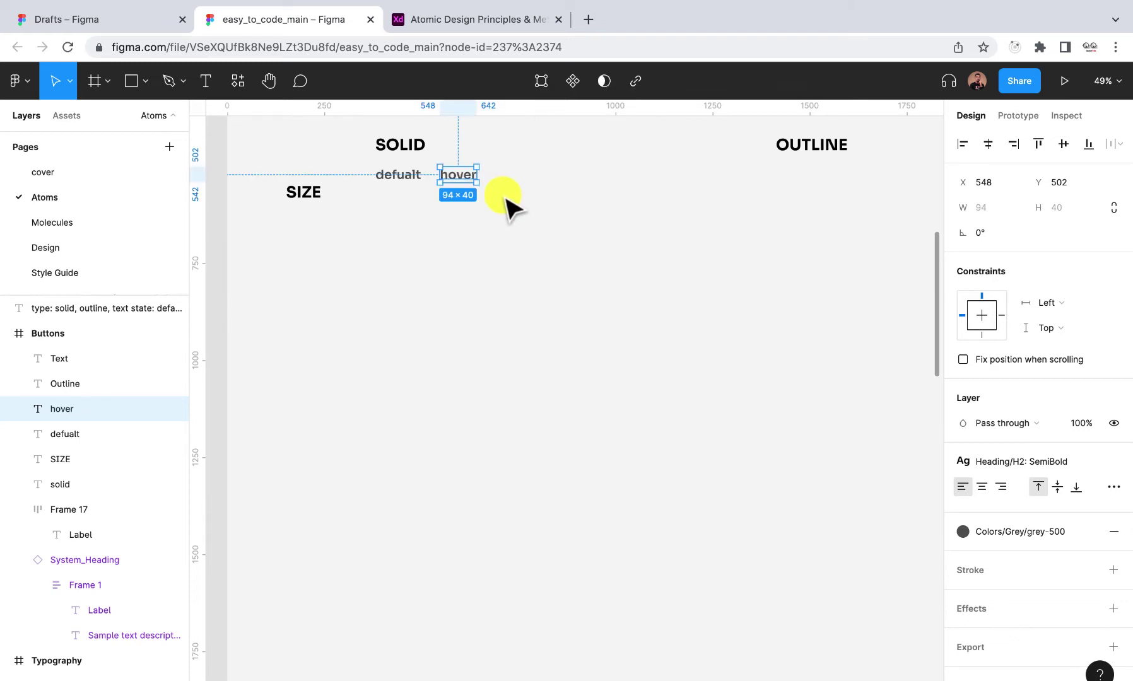
- Combine the defualt and hover labels in a horizontal auto layout and set the spacing between them to 120
{"action": "left_click", "coordinate": [473, 190]}
{"action": "left_click", "coordinate": [467, 179]}
{"action": "left_click", "coordinate": [409, 174], "text": "shift"}
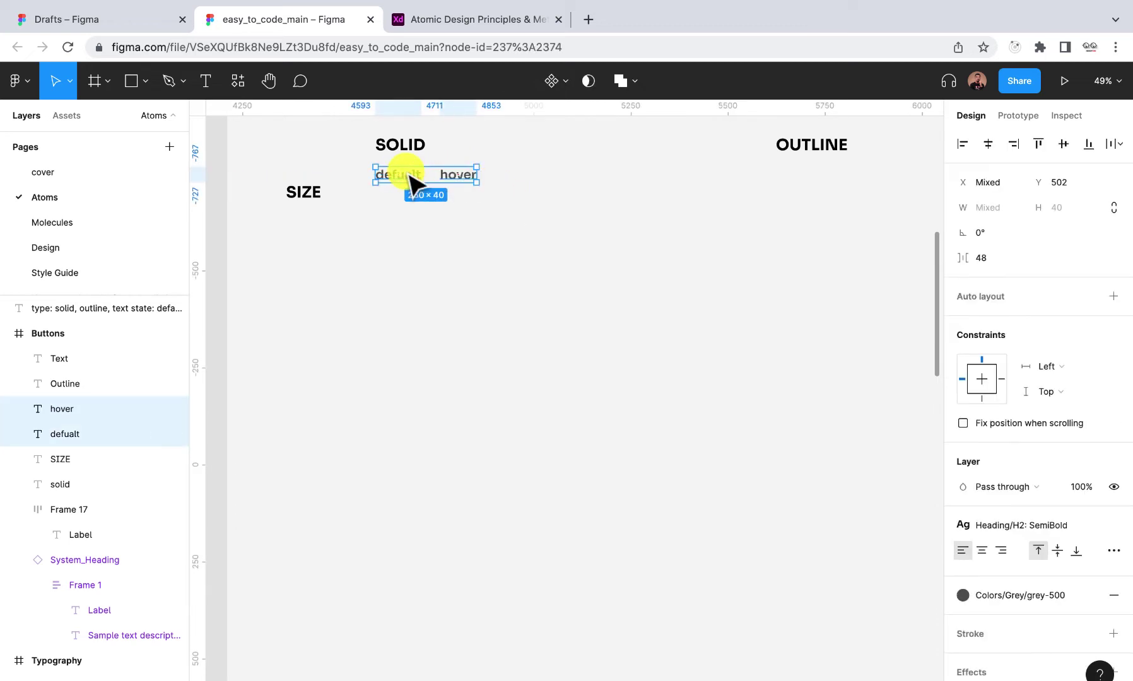
{"action": "key", "text": "shift+a"}
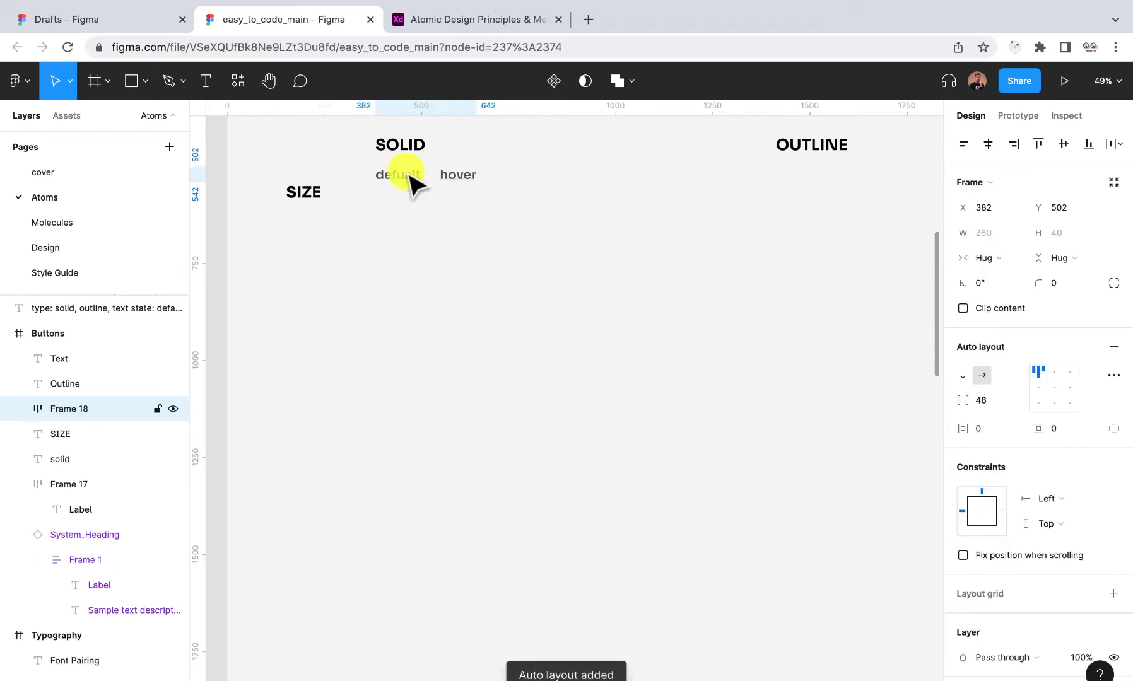
{"action": "left_click", "coordinate": [994, 400]}
{"action": "type", "text": "120"}
{"action": "key", "text": "Return"}
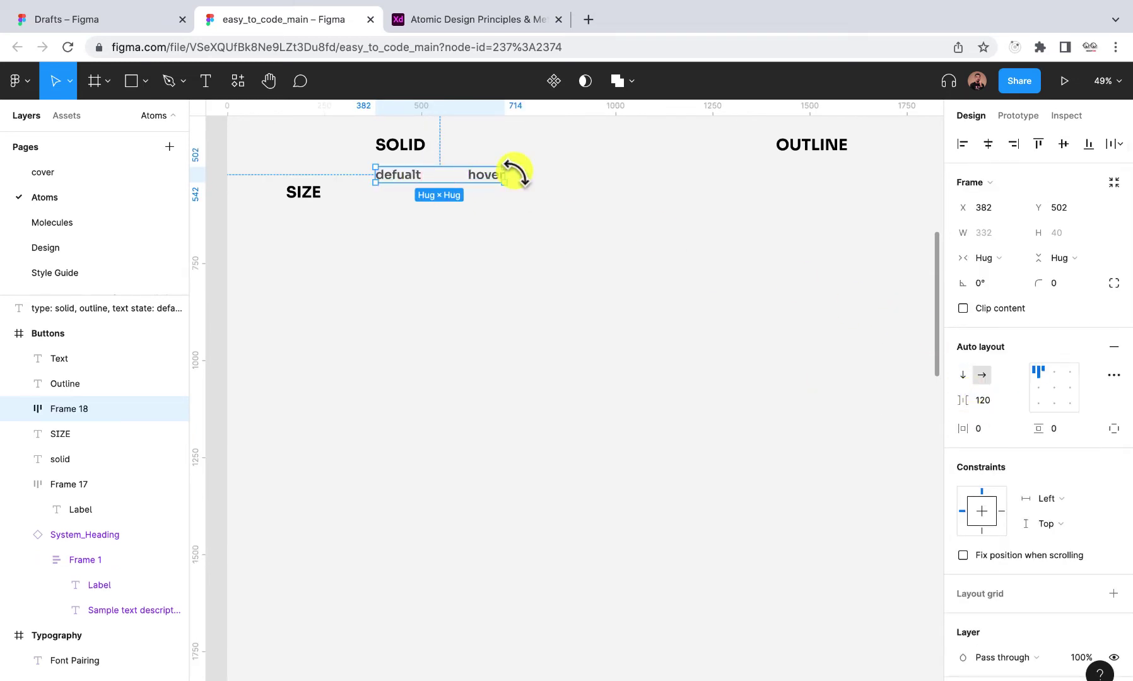
- Duplicate the hover label three times inside the auto layout row
{"action": "left_click", "coordinate": [475, 178]}
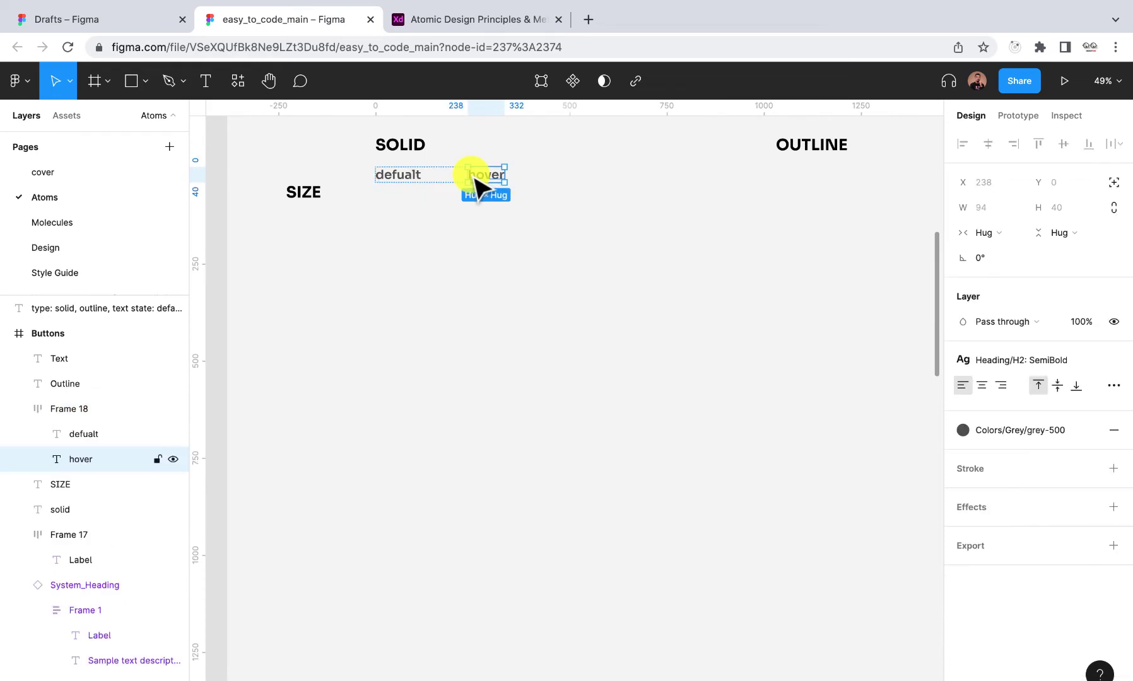
{"action": "key", "text": "super+d"}
{"action": "key", "text": "super+d"}
{"action": "key", "text": "super+d"}
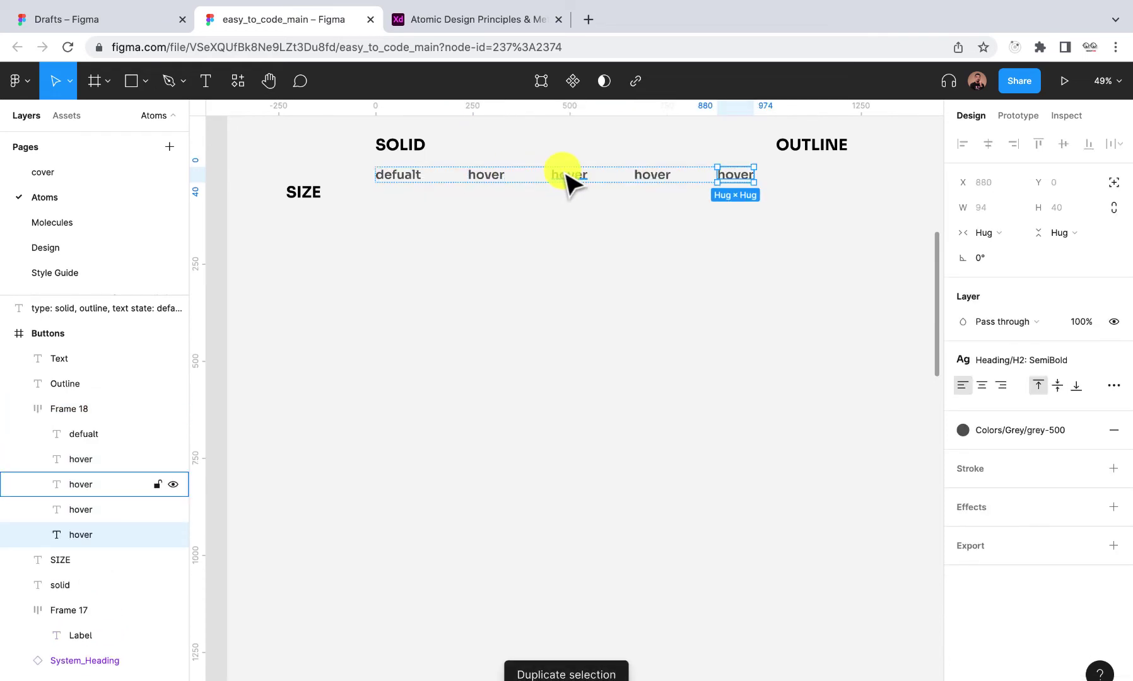
- Change the text of the three hover copies to "active", "focus" and "disable", in that order
{"action": "double_click", "coordinate": [563, 172]}
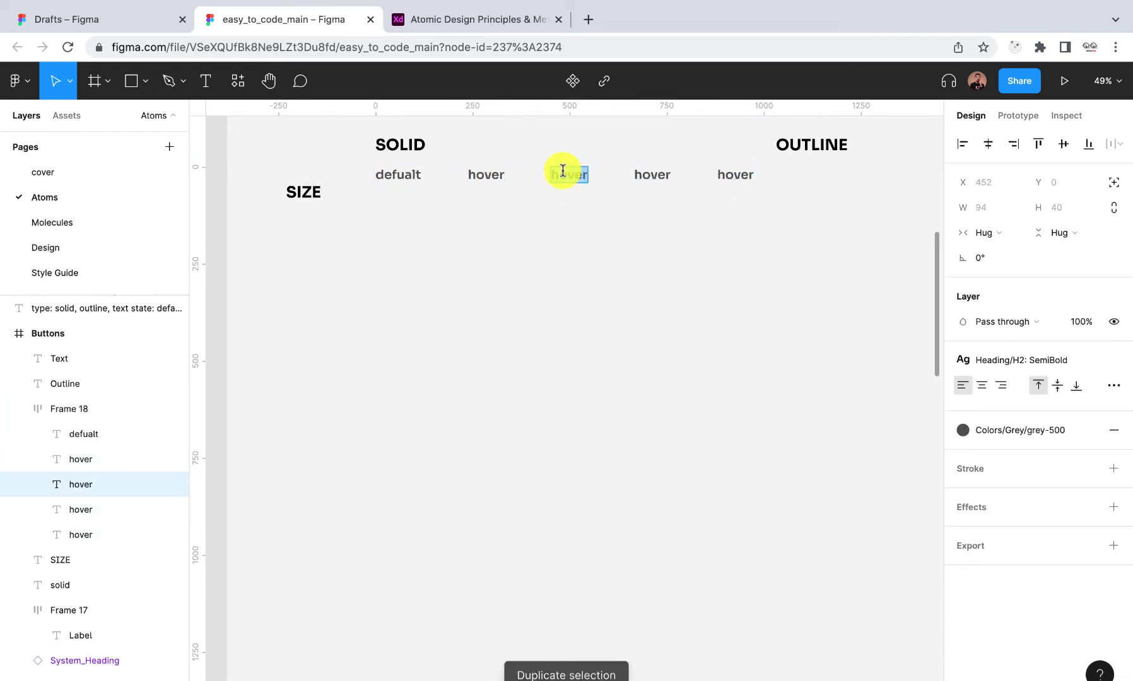
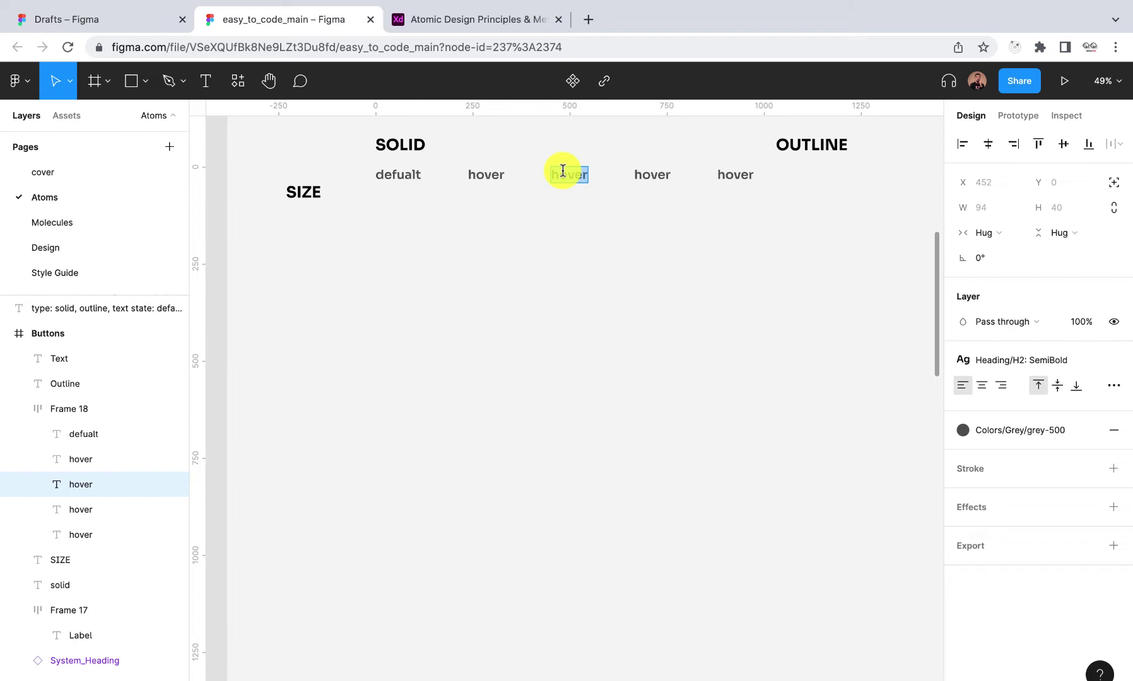
{"action": "type", "text": "active"}
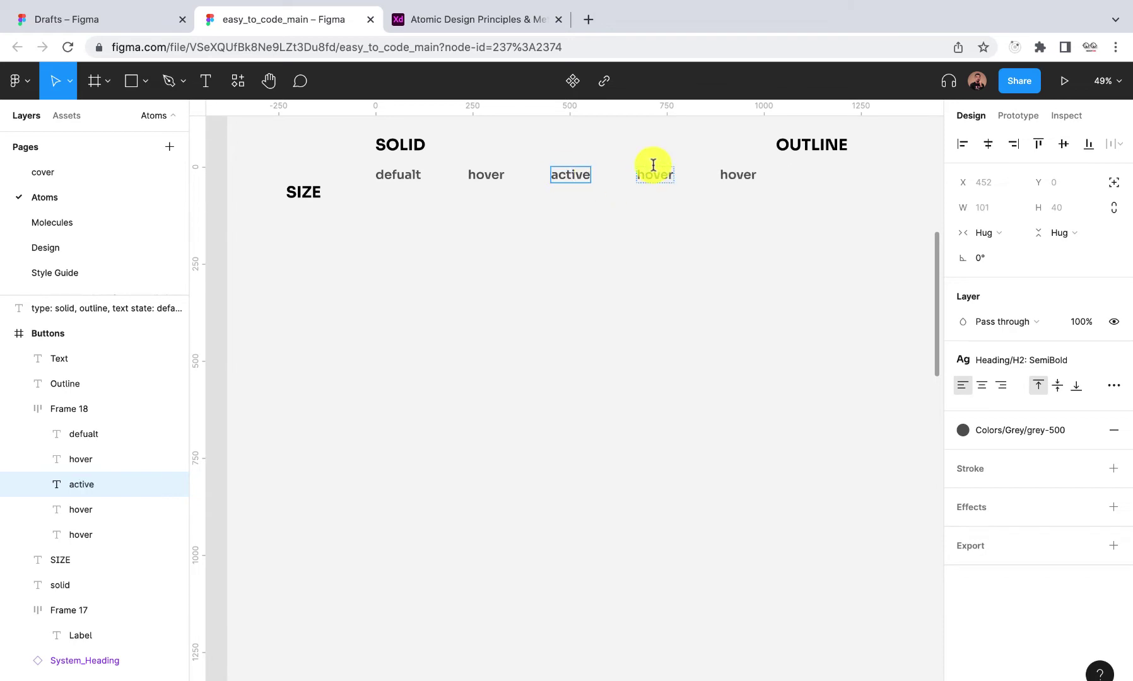
{"action": "double_click", "coordinate": [652, 176]}
{"action": "type", "text": "fo"}
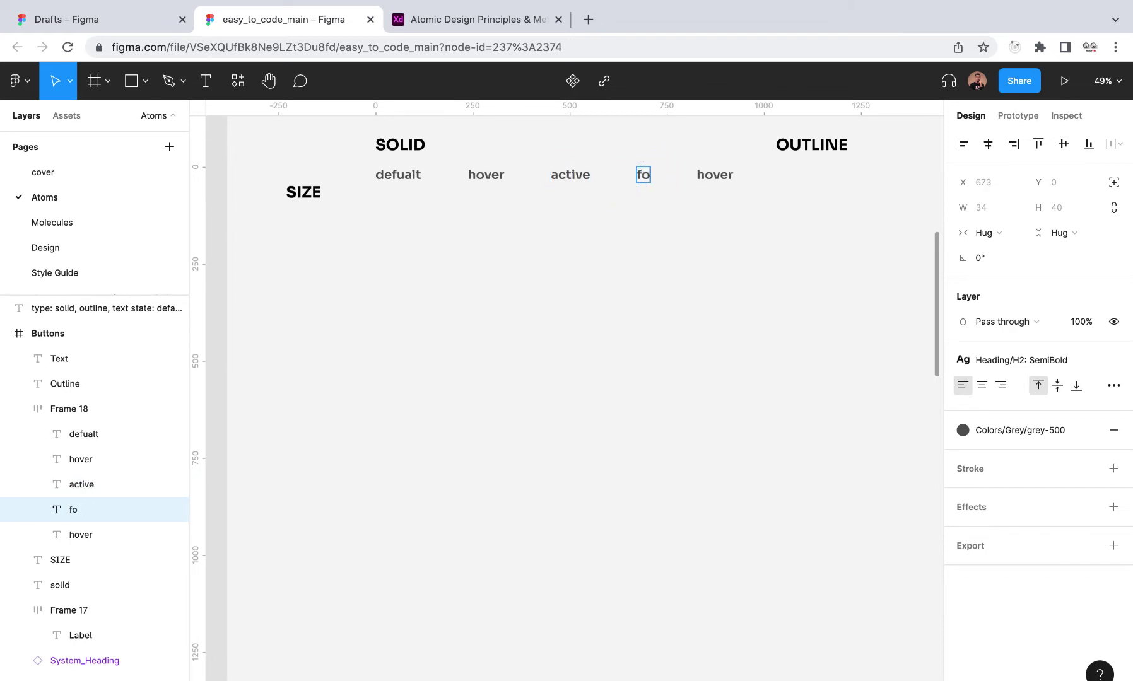
{"action": "type", "text": "cus"}
{"action": "double_click", "coordinate": [726, 175]}
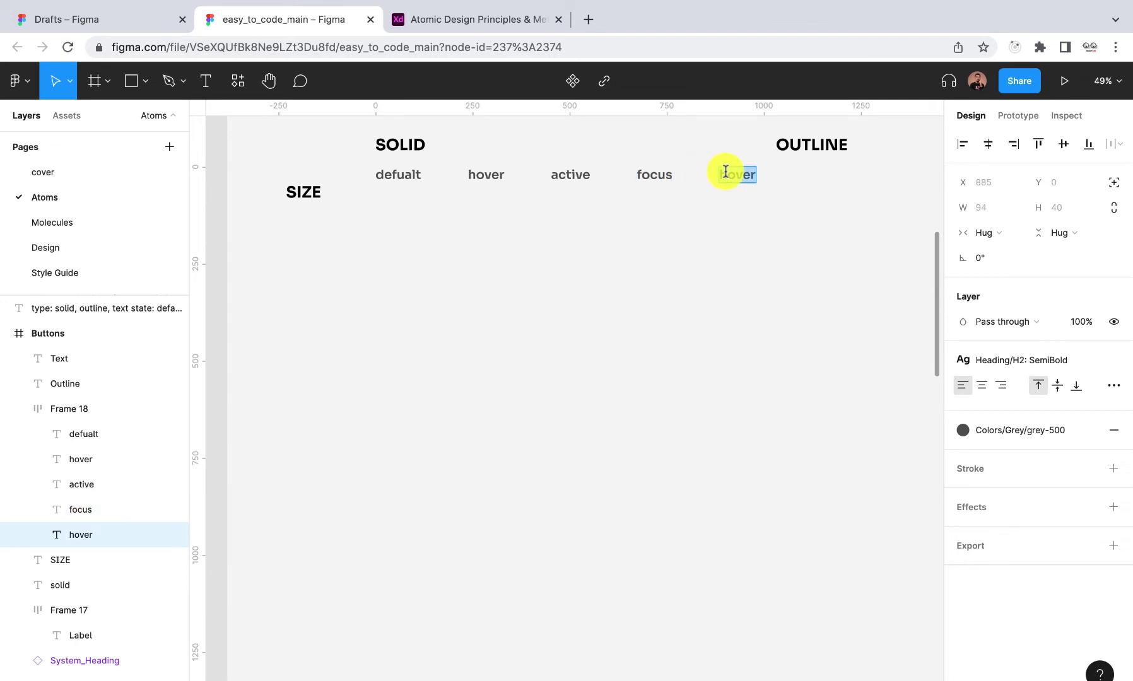
{"action": "type", "text": "disable"}
{"action": "key", "text": "Escape"}
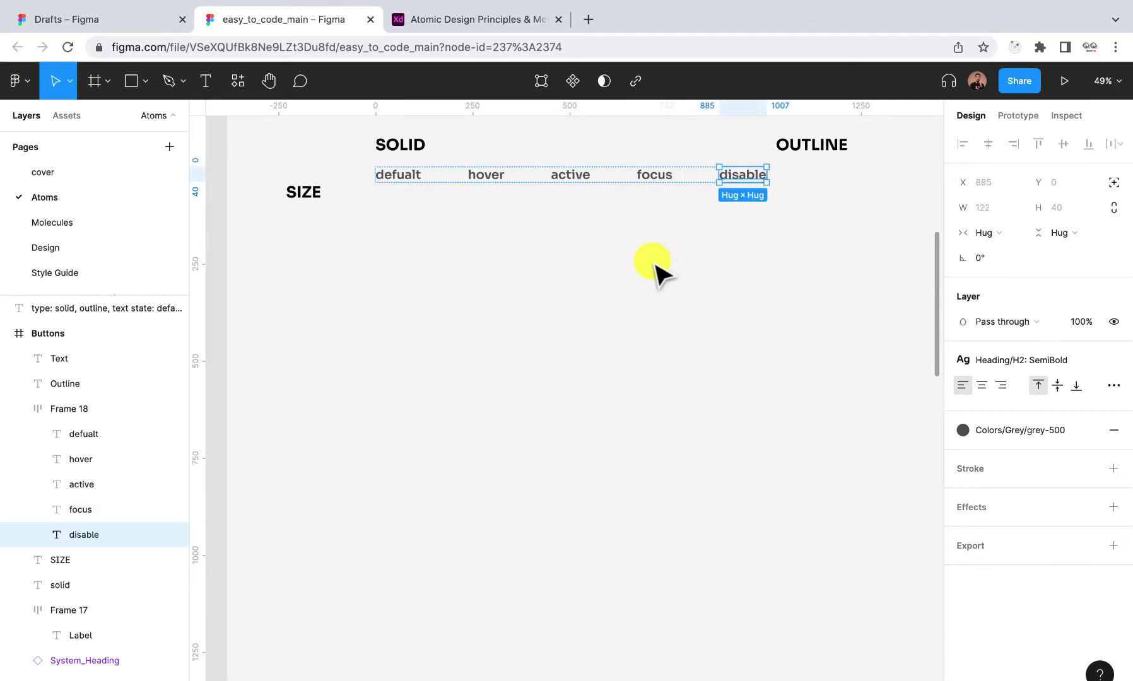
{"action": "left_click", "coordinate": [413, 185]}
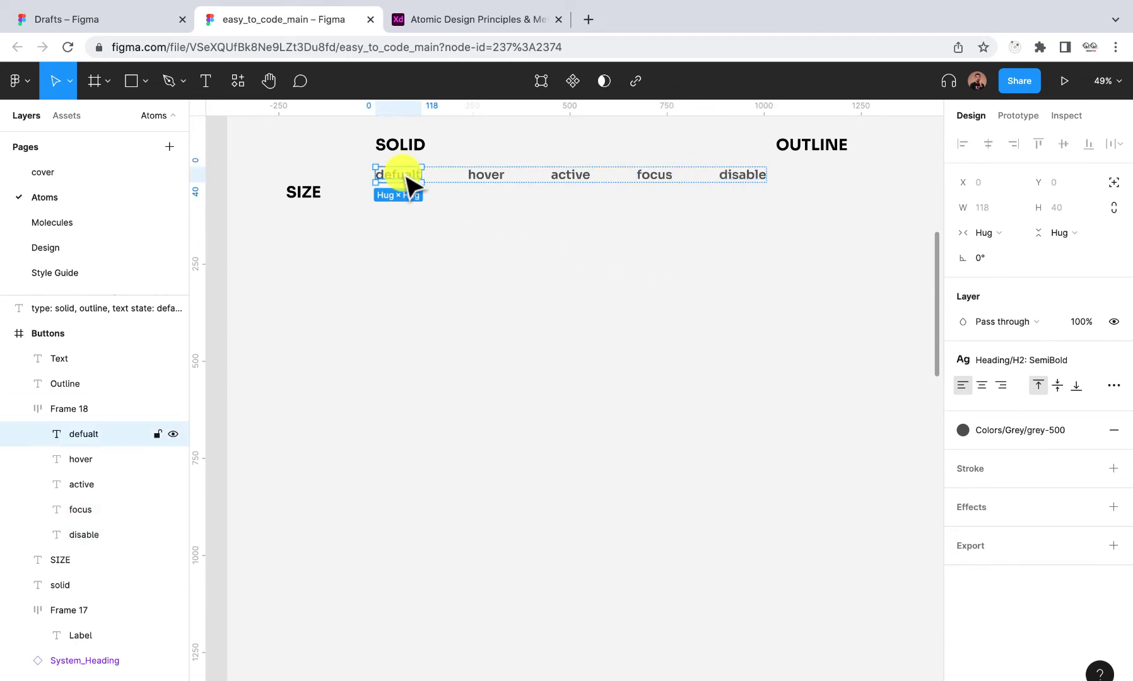
- Duplicate the row of state labels to about X 260, Y 664 and switch the copy to a vertical auto layout
{"action": "left_click", "coordinate": [488, 233]}
{"action": "left_click", "coordinate": [505, 181]}
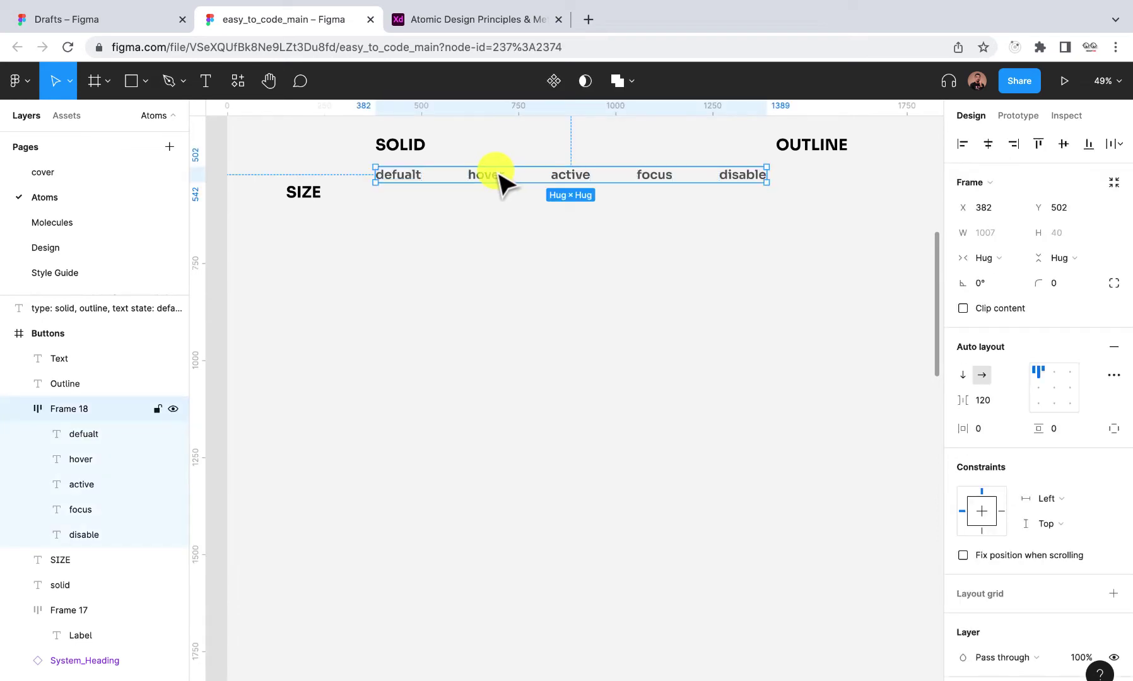
{"action": "left_click_drag", "start_coordinate": [505, 181], "coordinate": [454, 238]}
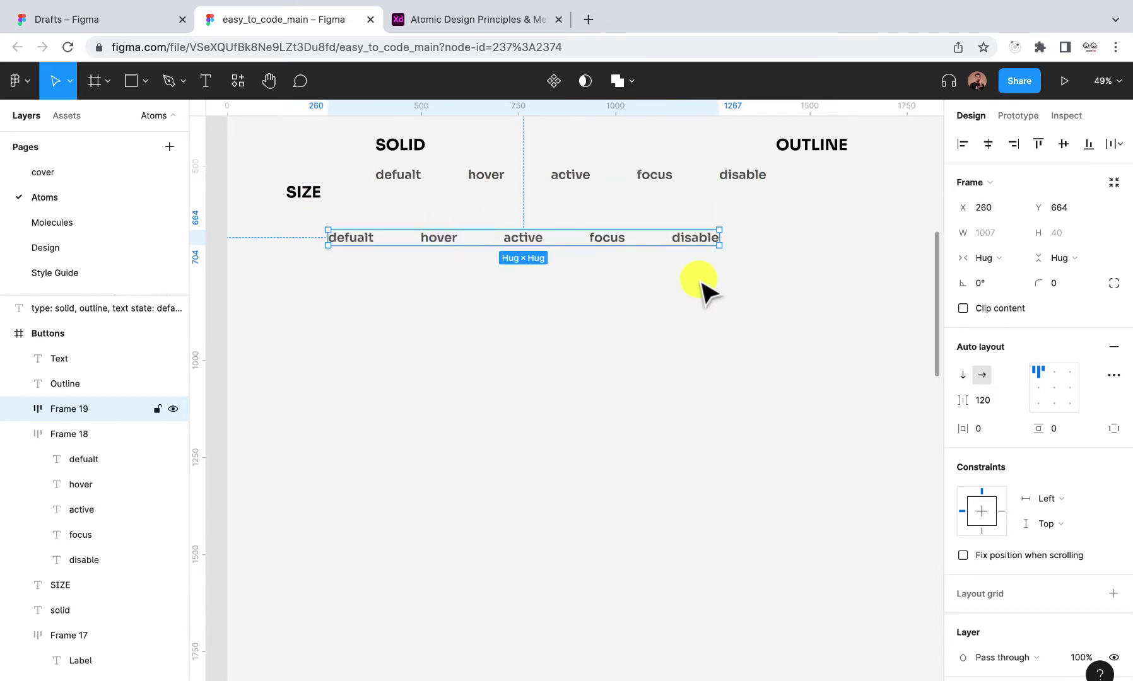
{"action": "left_click", "coordinate": [962, 377]}
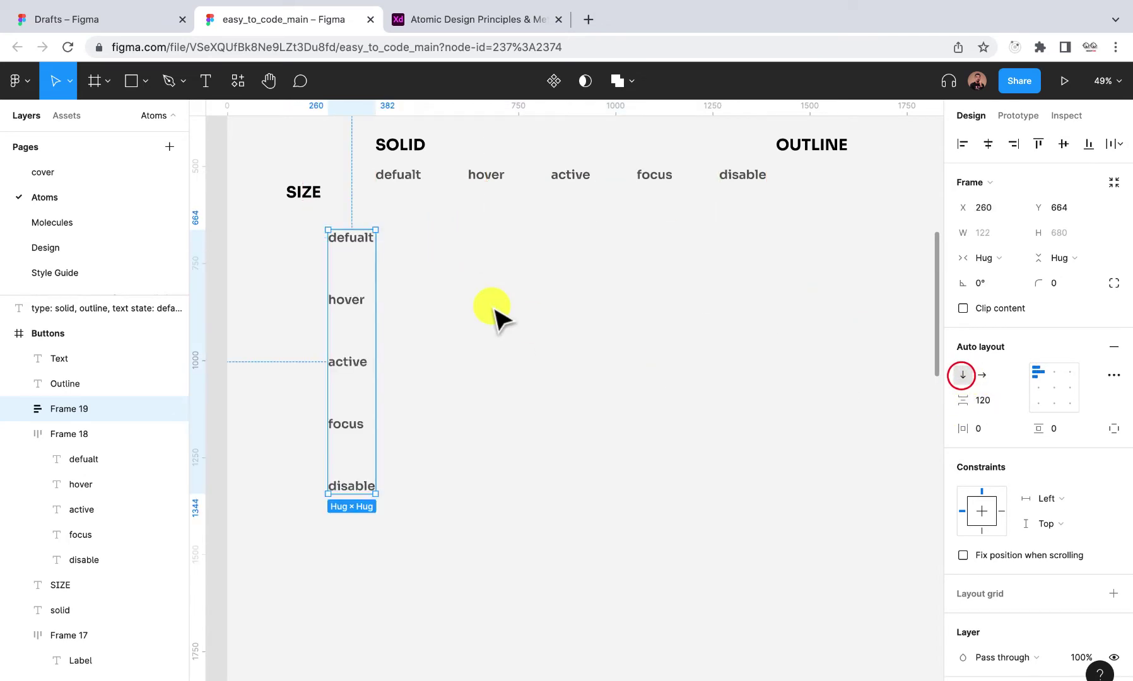
- Change the first two labels of the vertical copy to "primary" and "secondary"
{"action": "left_click", "coordinate": [351, 238]}
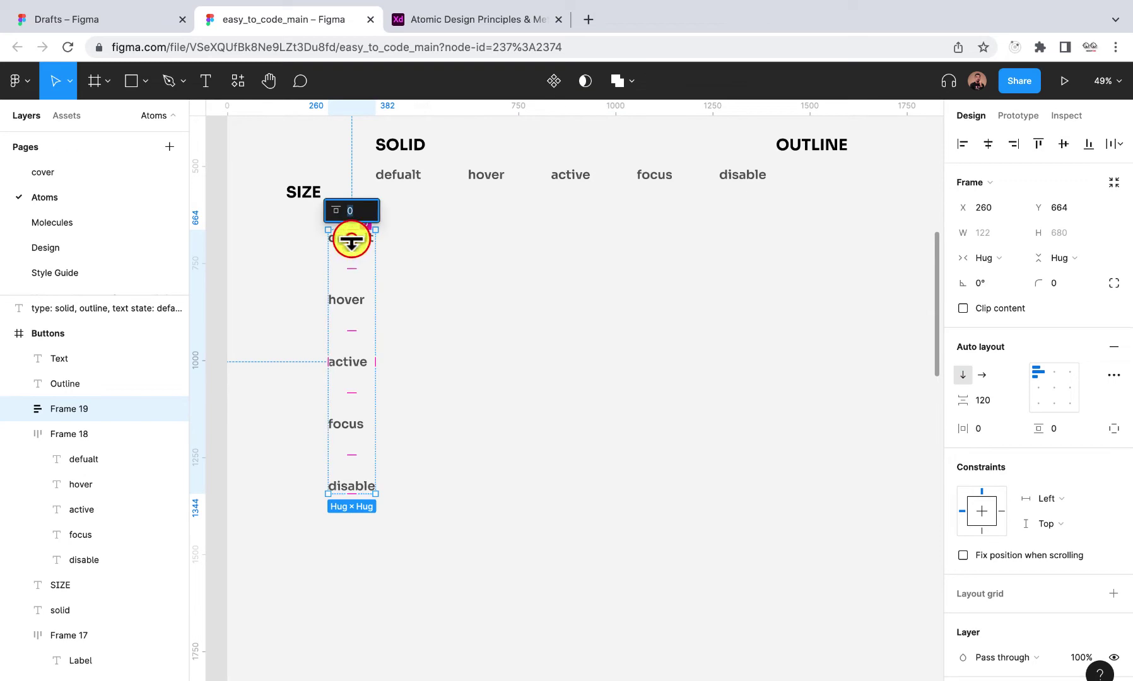
{"action": "double_click", "coordinate": [348, 238]}
{"action": "double_click", "coordinate": [345, 238]}
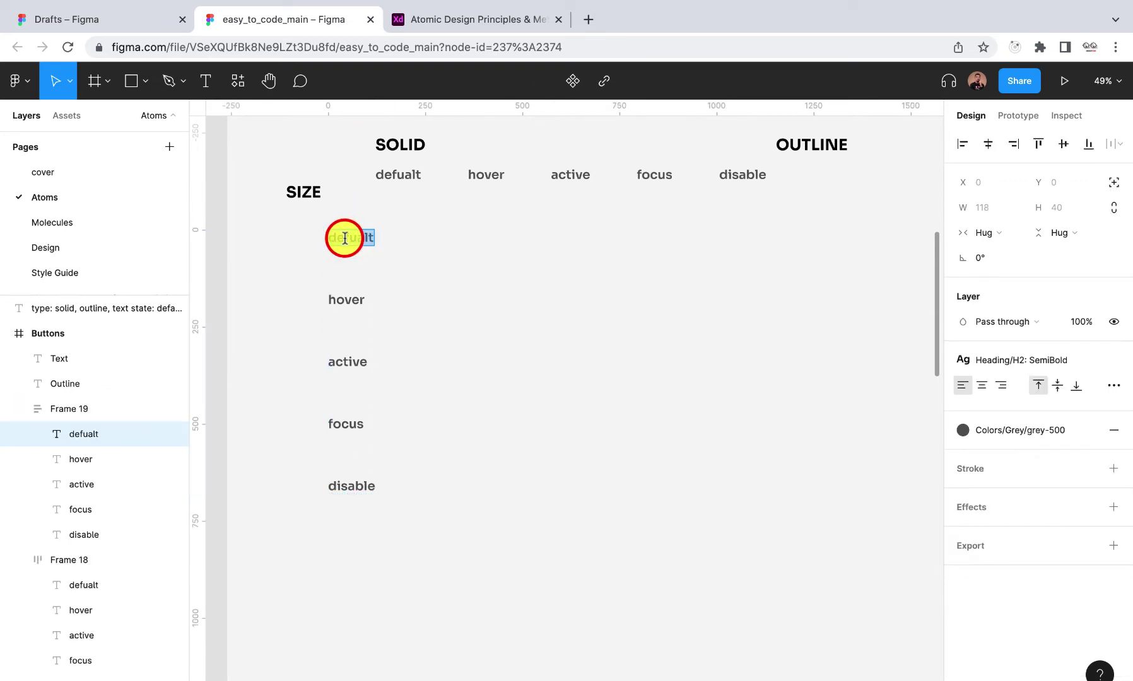
{"action": "type", "text": "pri"}
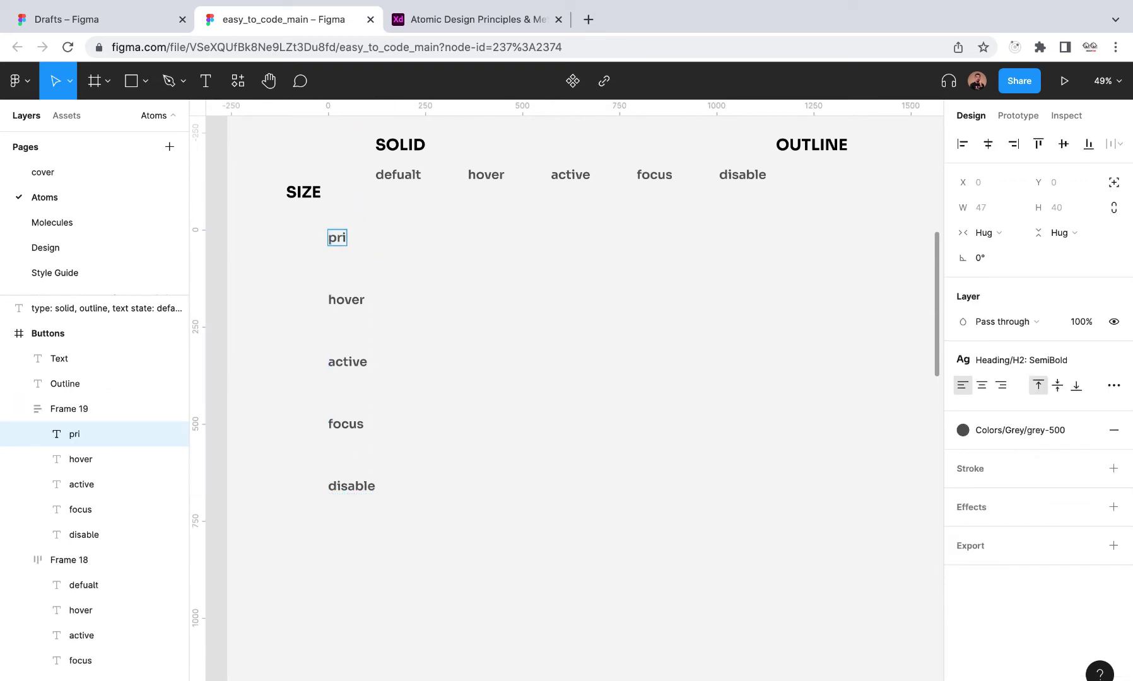
{"action": "type", "text": "mary"}
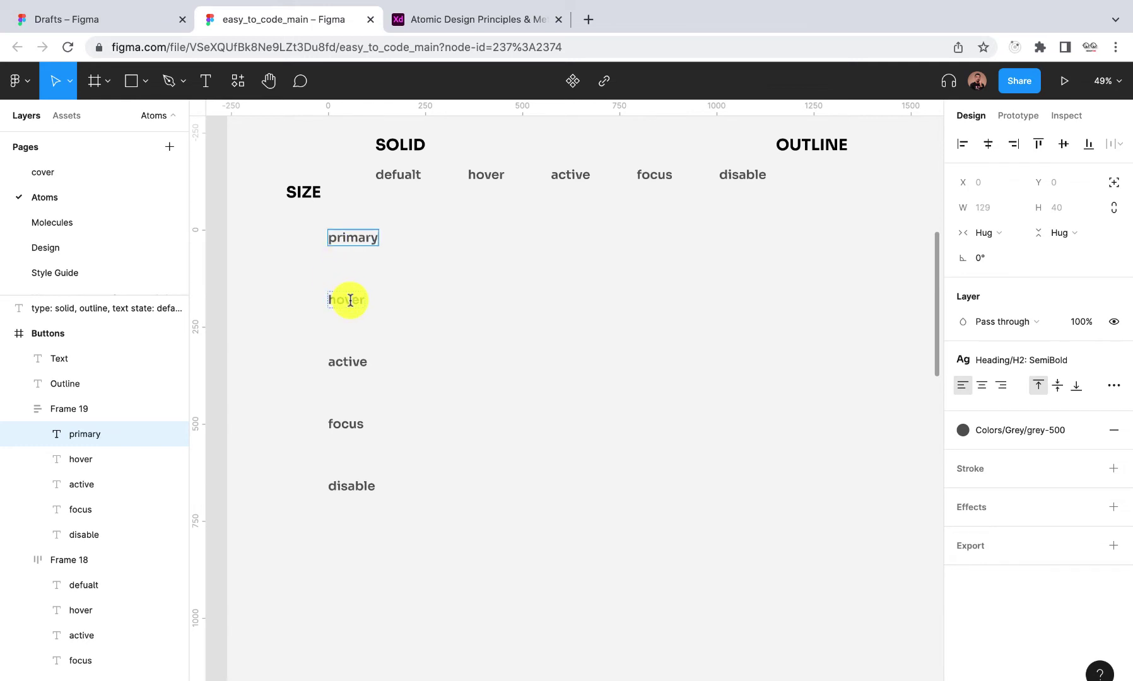
{"action": "double_click", "coordinate": [350, 300]}
{"action": "type", "text": "secondary"}
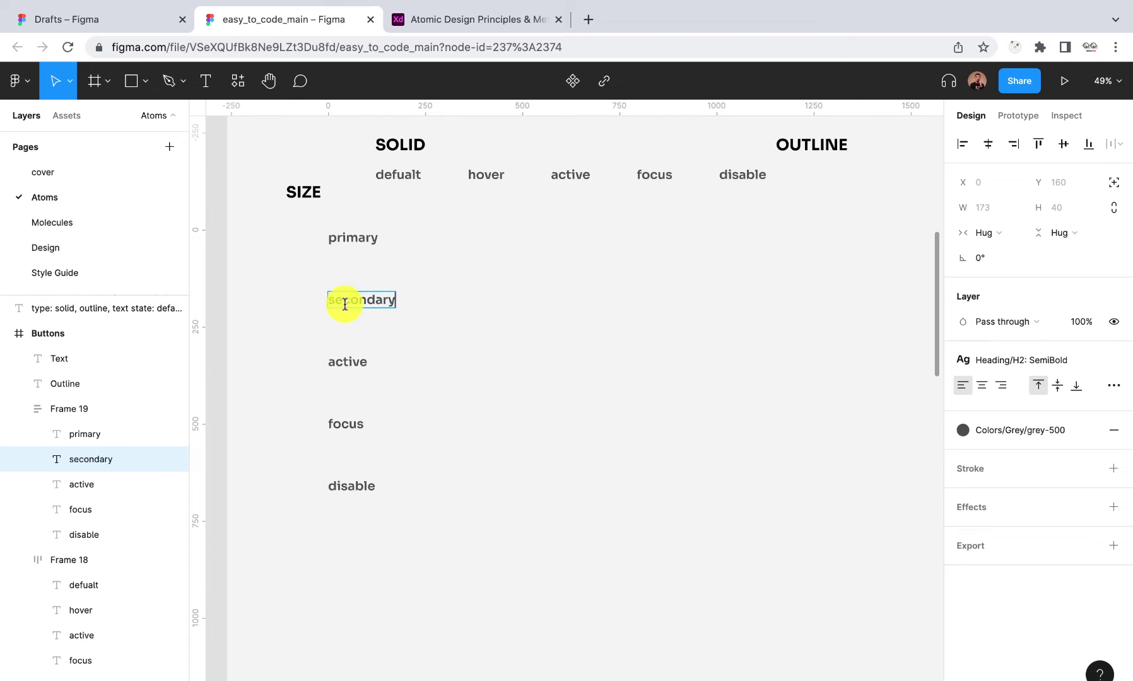
- Change the remaining three labels in the vertical column to "grey", "success" and "error", in that order
{"action": "double_click", "coordinate": [345, 363]}
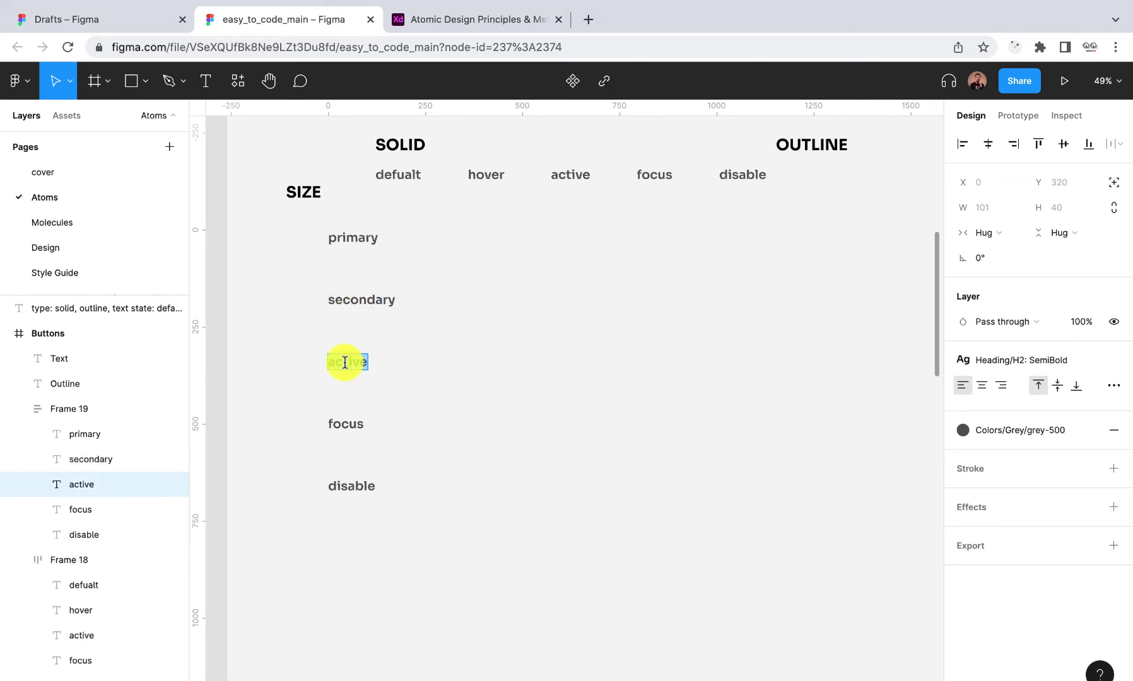
{"action": "type", "text": "grey"}
{"action": "key", "text": "Escape"}
{"action": "double_click", "coordinate": [342, 429]}
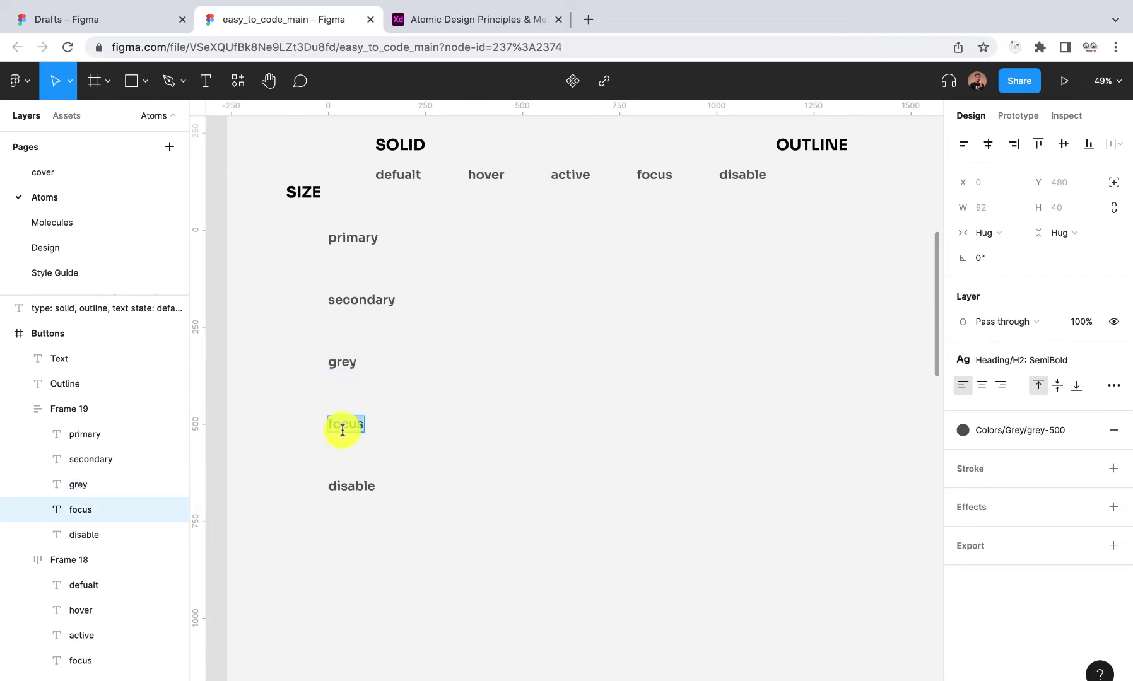
{"action": "type", "text": "success"}
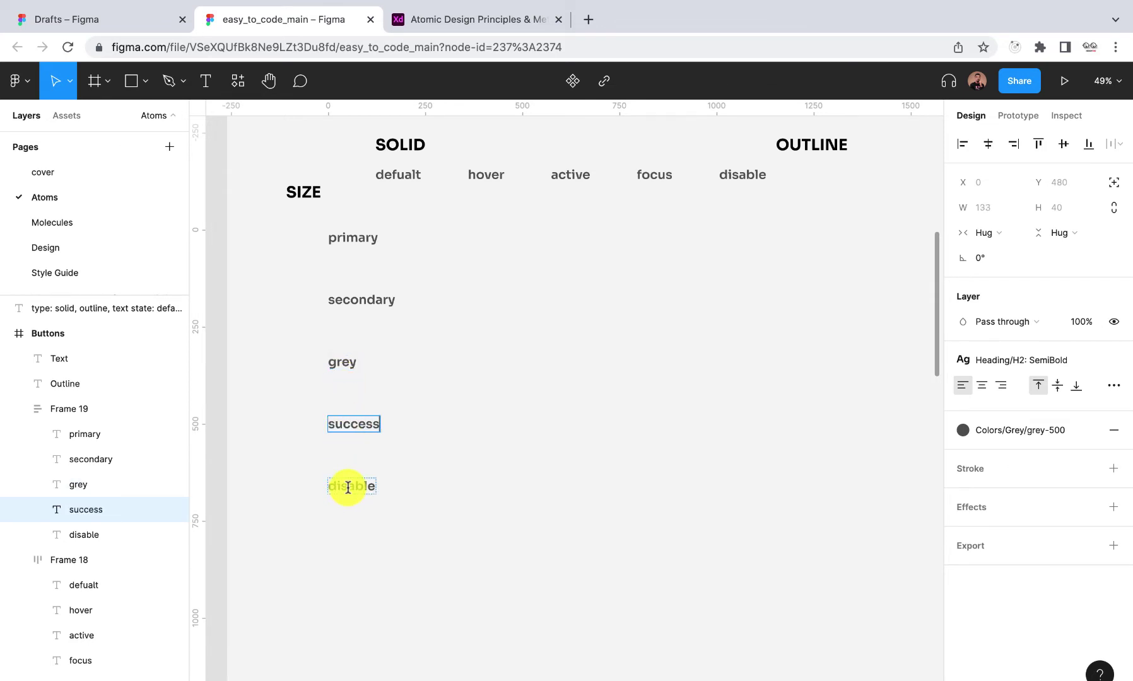
{"action": "left_click", "coordinate": [348, 487]}
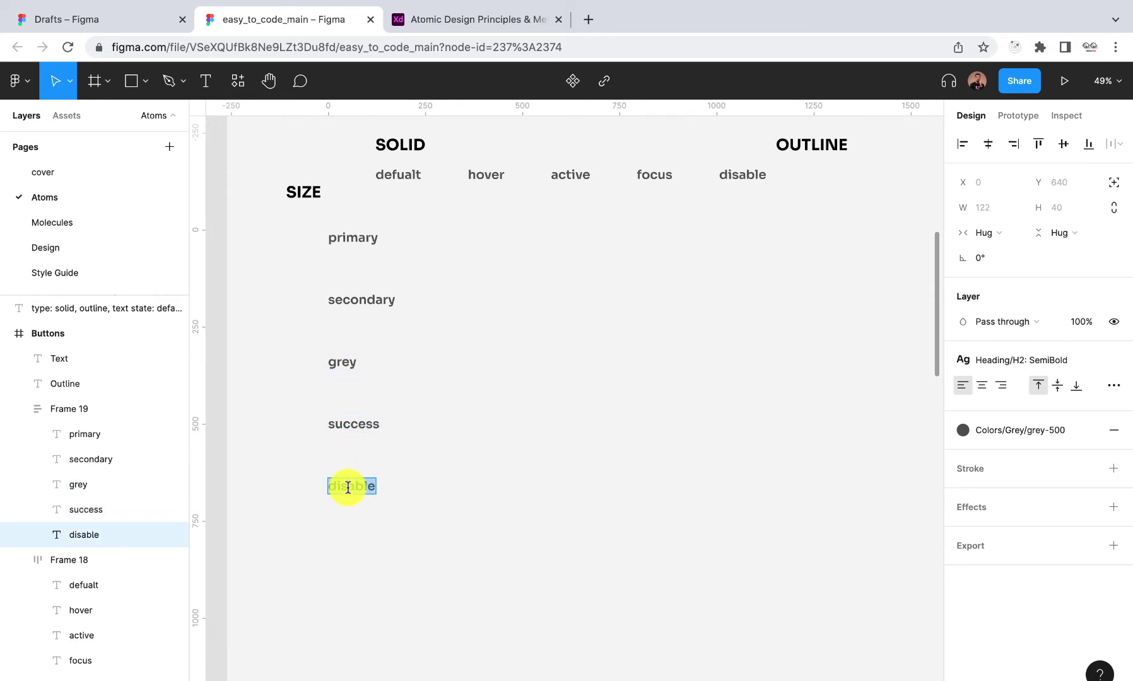
{"action": "double_click", "coordinate": [348, 487]}
{"action": "type", "text": "erroe"}
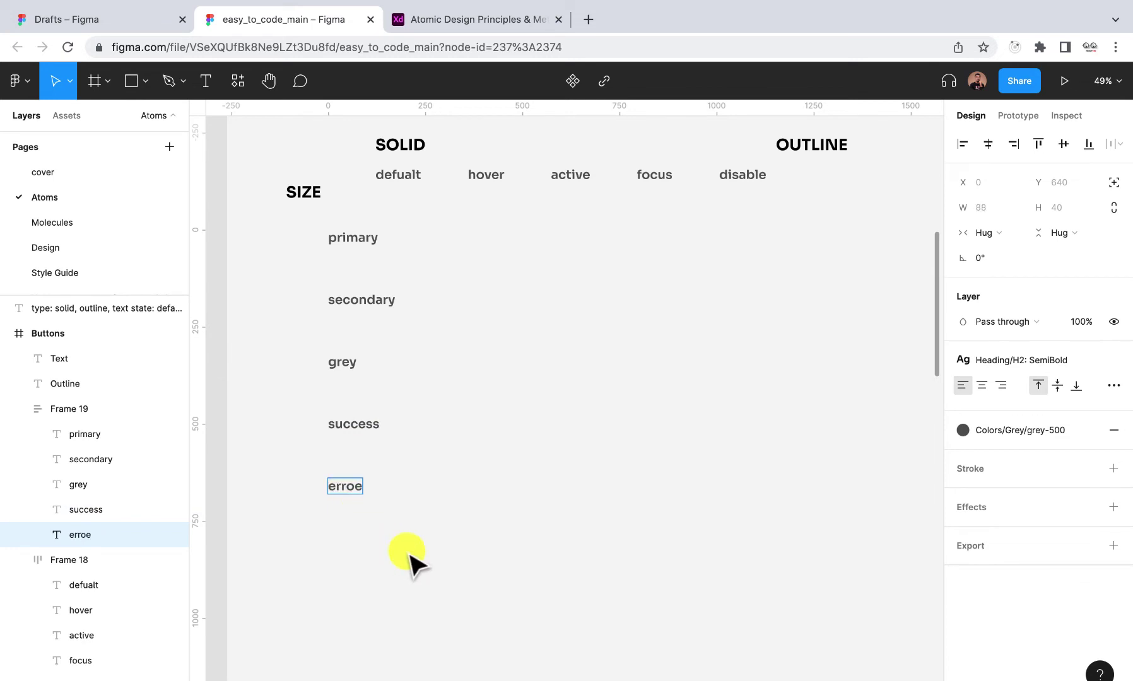
{"action": "key", "text": "BackSpace"}
{"action": "type", "text": "r"}
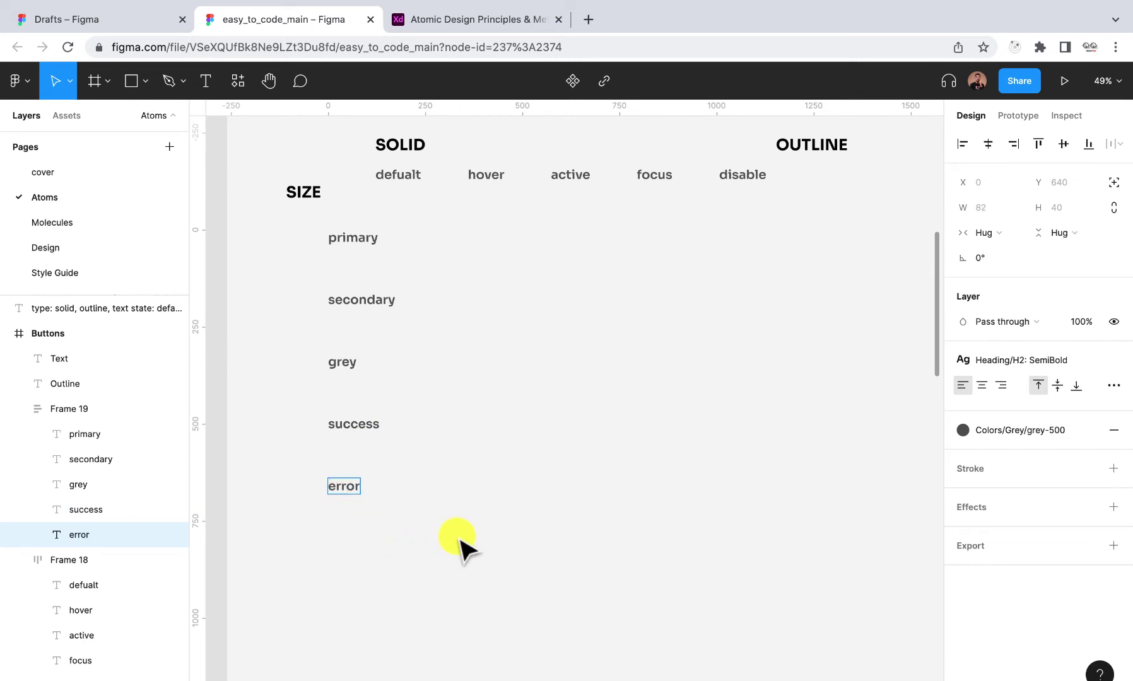
{"action": "key", "text": "Escape"}
- Duplicate the error label twice within the column and change the copies to "warning" and "info"
{"action": "key", "text": "ctrl+d"}
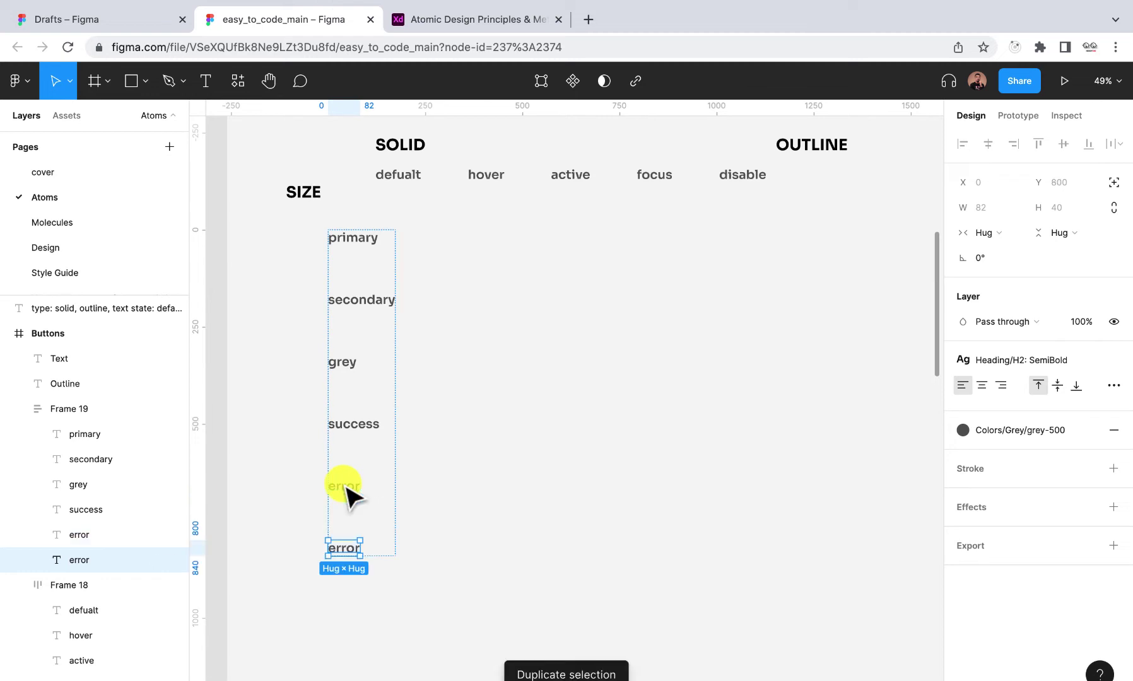
{"action": "key", "text": "ctrl+d"}
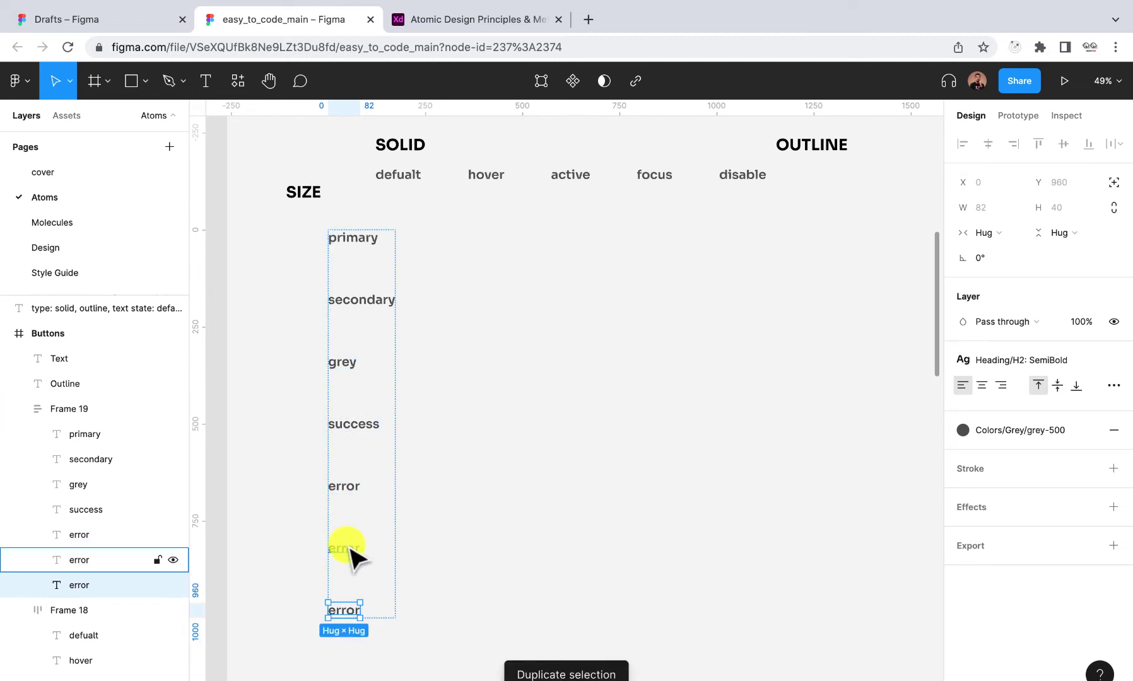
{"action": "double_click", "coordinate": [347, 546]}
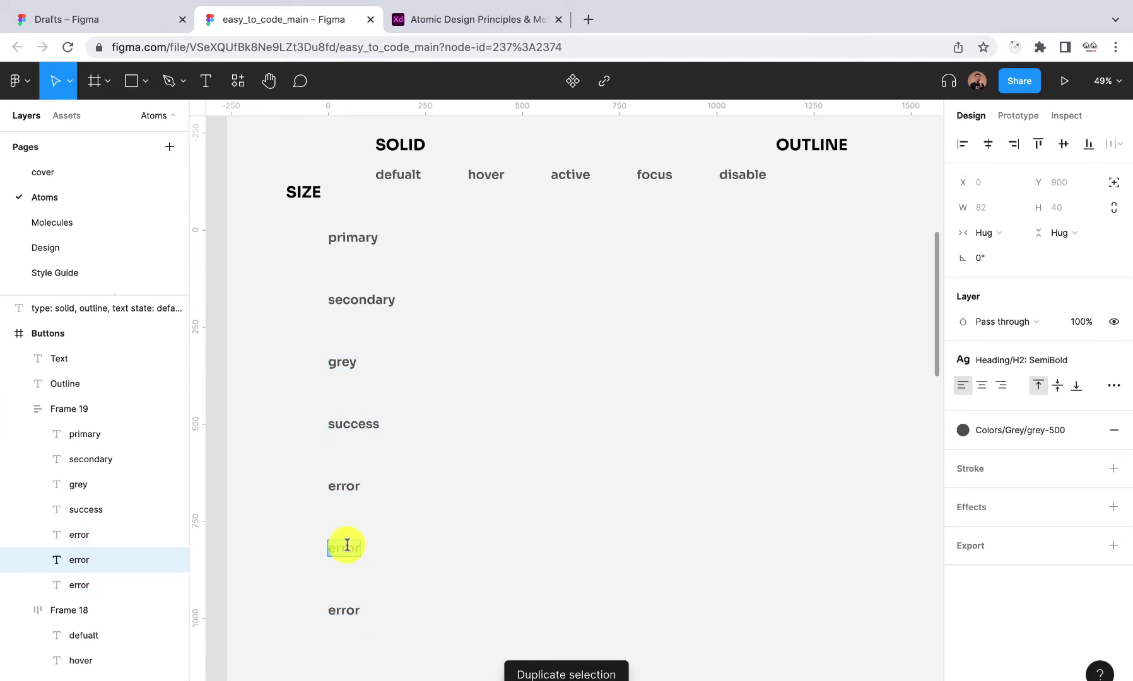
{"action": "type", "text": "warn"}
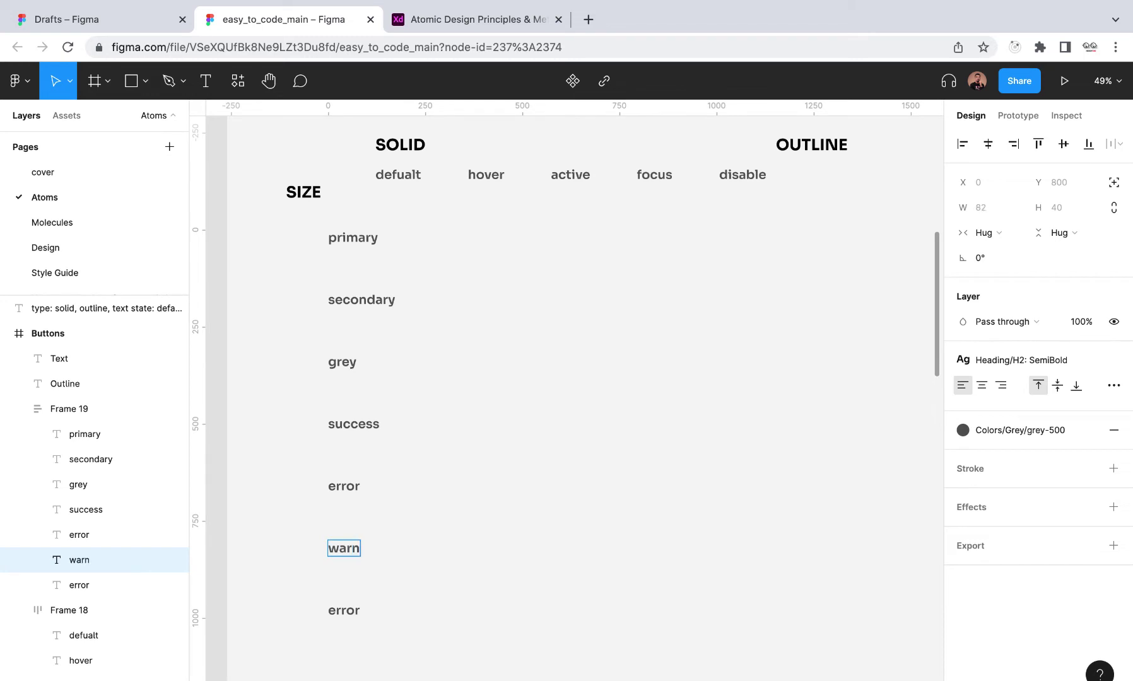
{"action": "type", "text": "ing"}
{"action": "double_click", "coordinate": [340, 608]}
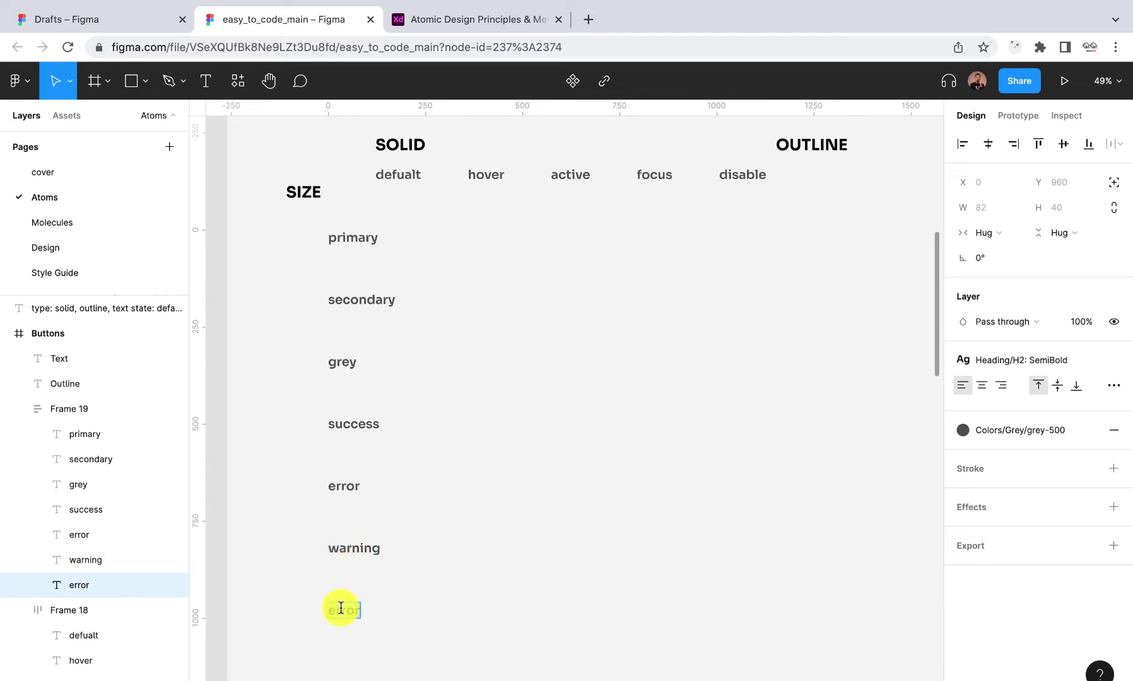
{"action": "type", "text": "info"}
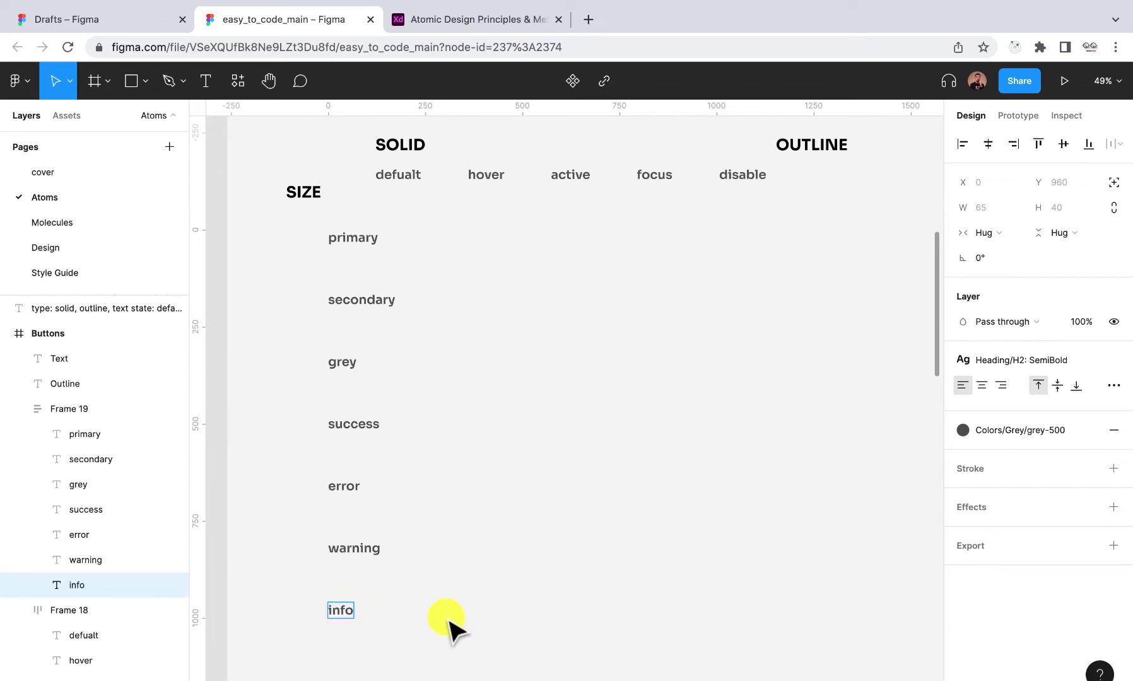
{"action": "key", "text": "Escape"}
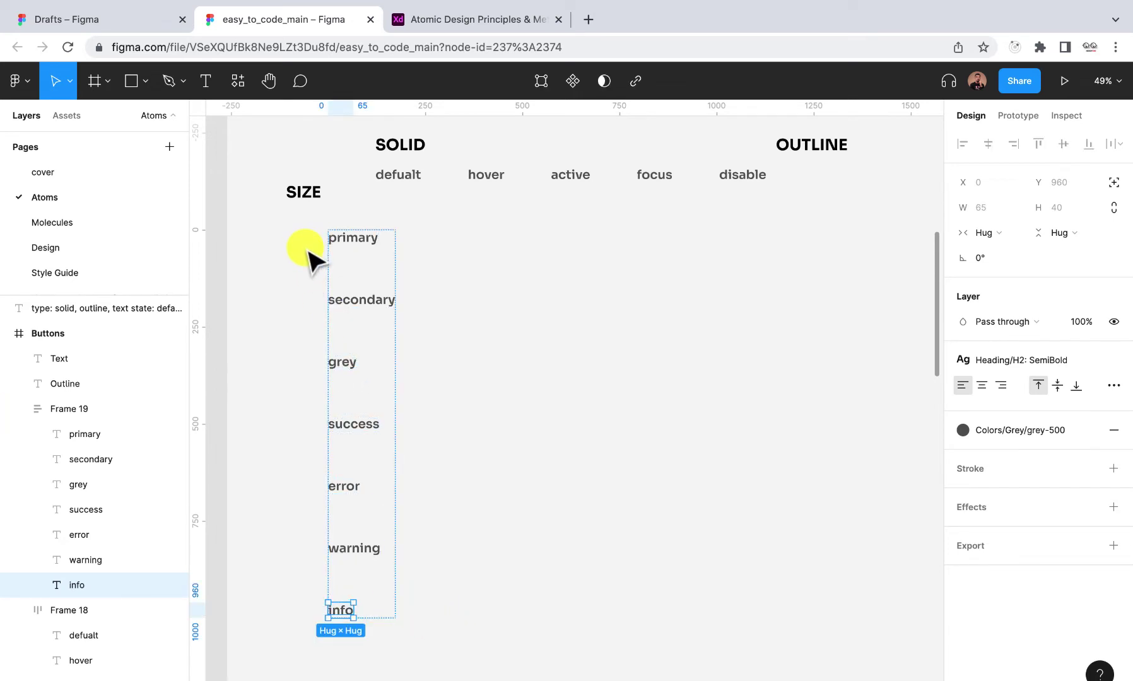
- Shift the column of color labels slightly left and move the SIZE heading to about X 73, Y 508
{"action": "left_click", "coordinate": [299, 196]}
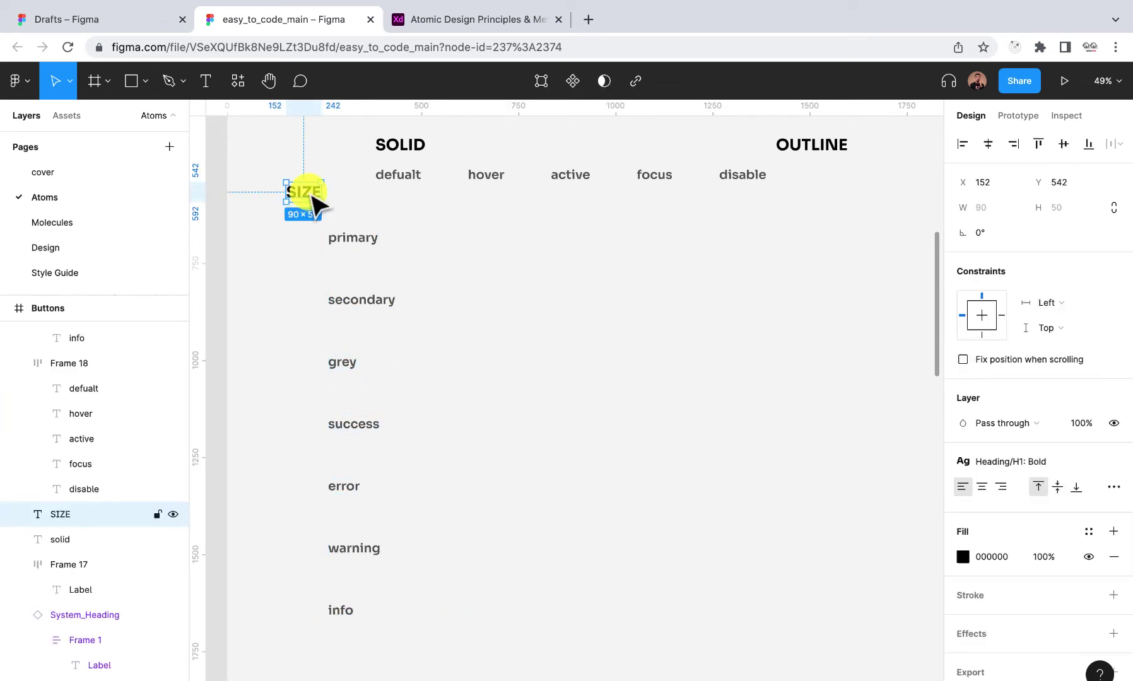
{"action": "left_click", "coordinate": [349, 240]}
{"action": "left_click_drag", "start_coordinate": [349, 238], "coordinate": [332, 237]}
{"action": "left_click_drag", "start_coordinate": [303, 192], "coordinate": [273, 184]}
{"action": "scroll", "coordinate": [273, 187], "scroll_direction": "down", "scroll_amount": 5}
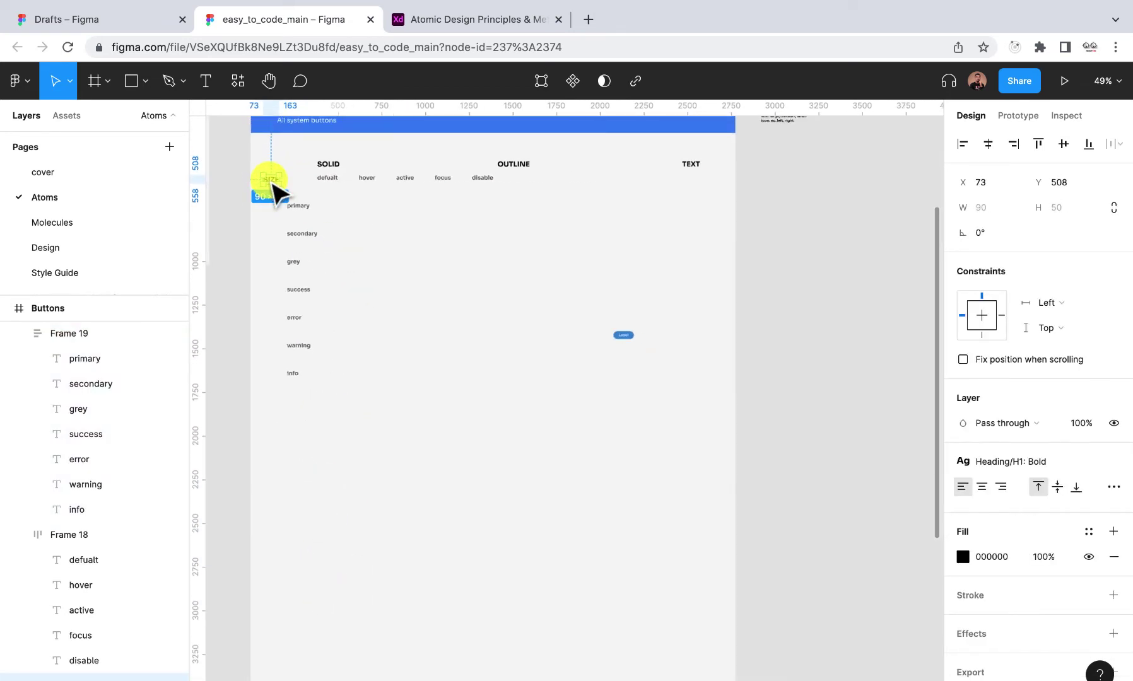
- Select the SIZE, SOLID, OUTLINE and TEXT headings with both label groups and move them together about 160 px right
{"action": "scroll", "coordinate": [272, 184], "scroll_direction": "up", "scroll_amount": 1}
{"action": "left_click", "coordinate": [305, 254], "text": "shift"}
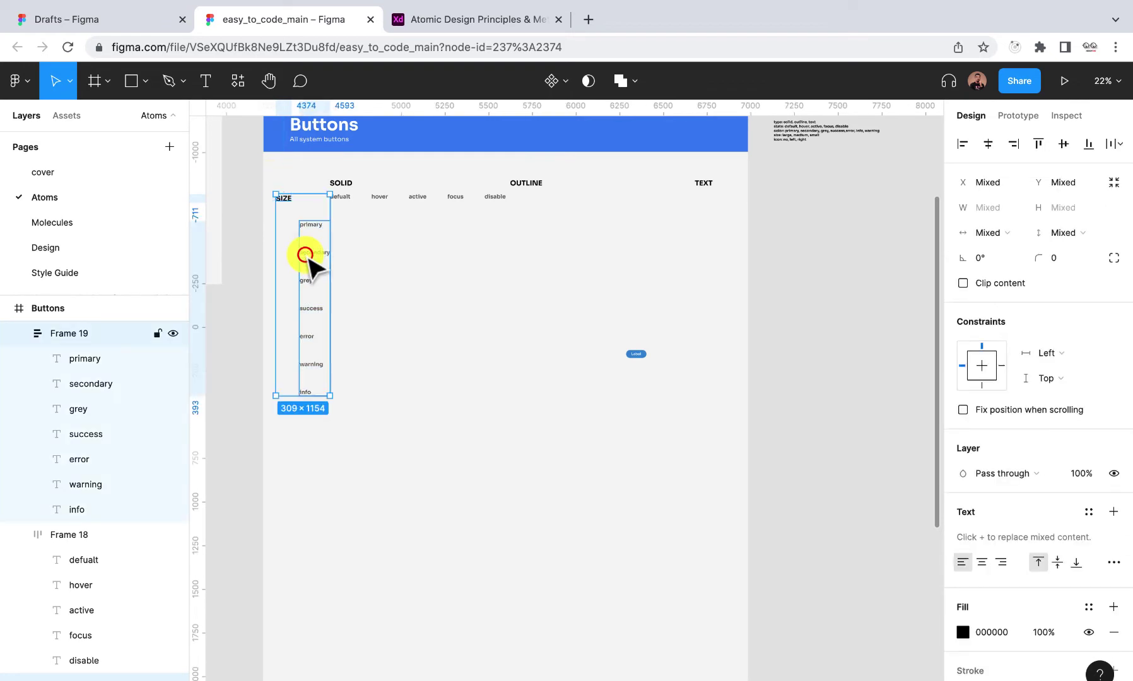
{"action": "left_click", "coordinate": [358, 198], "text": "shift"}
{"action": "left_click", "coordinate": [342, 182], "text": "shift"}
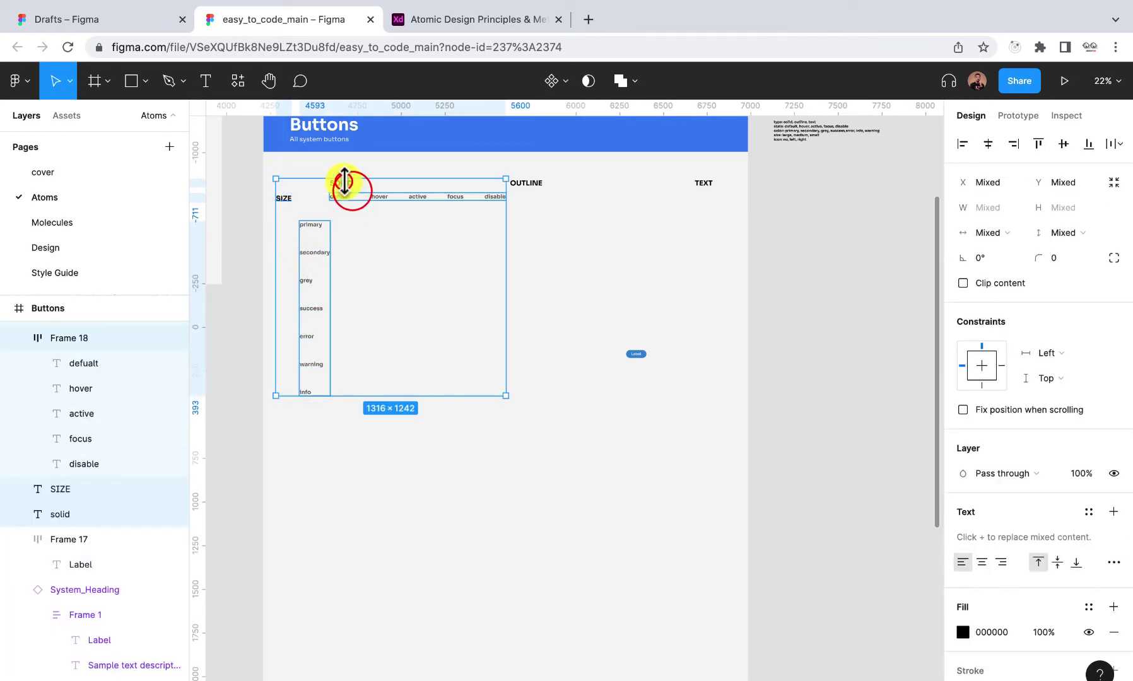
{"action": "left_click", "coordinate": [527, 183], "text": "shift"}
{"action": "left_click", "coordinate": [703, 183], "text": "shift"}
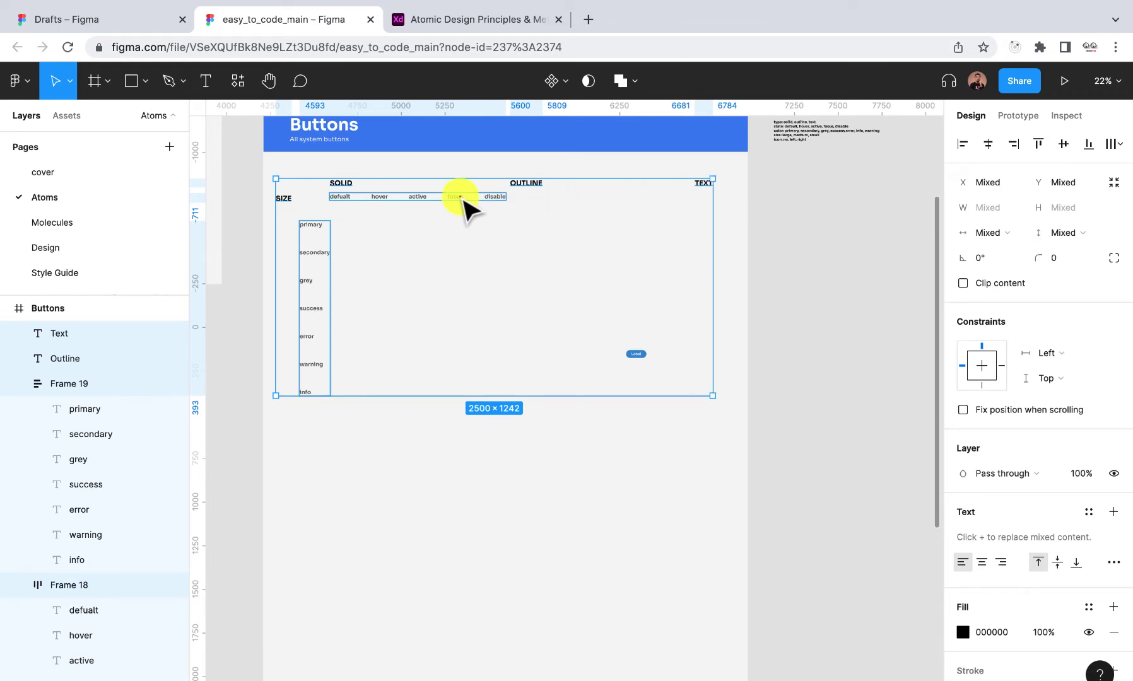
{"action": "left_click_drag", "start_coordinate": [460, 196], "coordinate": [535, 202]}
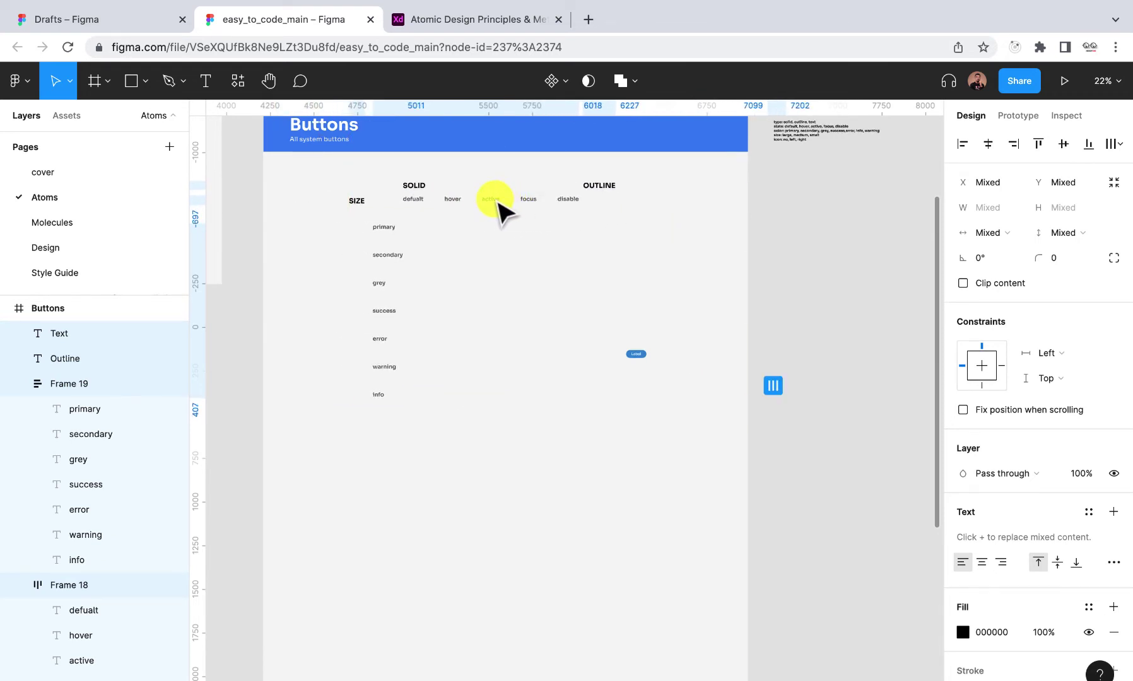
{"action": "left_click_drag", "start_coordinate": [453, 196], "coordinate": [411, 198]}
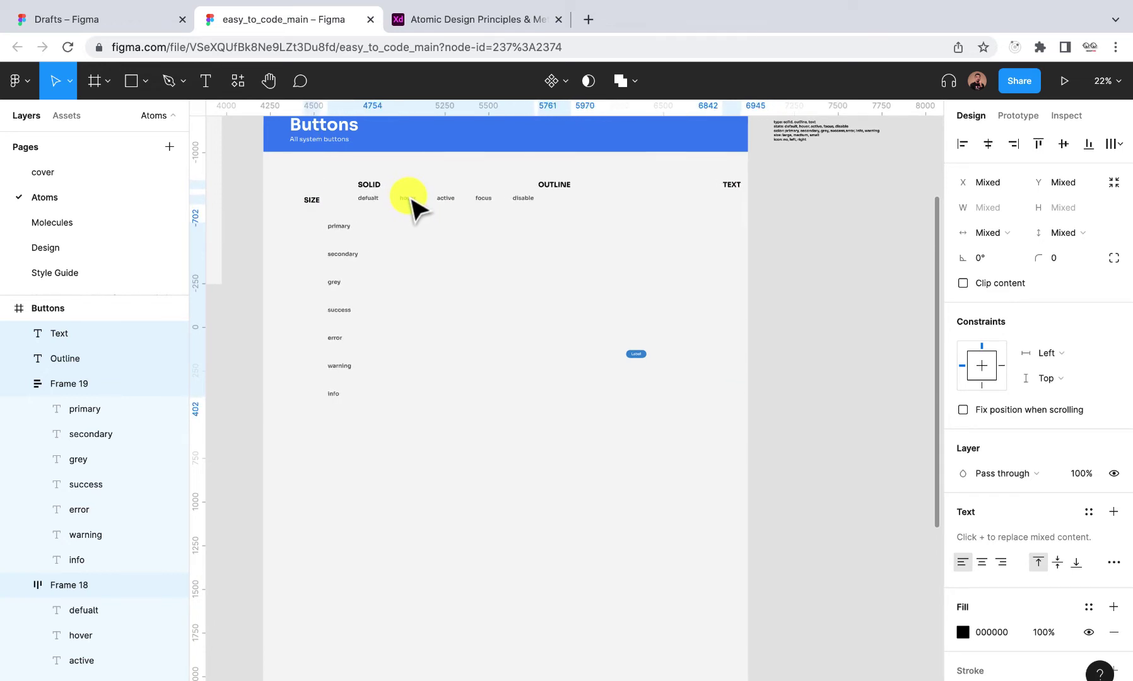
- Move the variant notes text farther right of the Buttons frame, to about X 7615, Y -1019
{"action": "scroll", "coordinate": [631, 333], "scroll_direction": "up", "scroll_amount": 1}
{"action": "scroll", "coordinate": [631, 333], "scroll_direction": "right", "scroll_amount": 1}
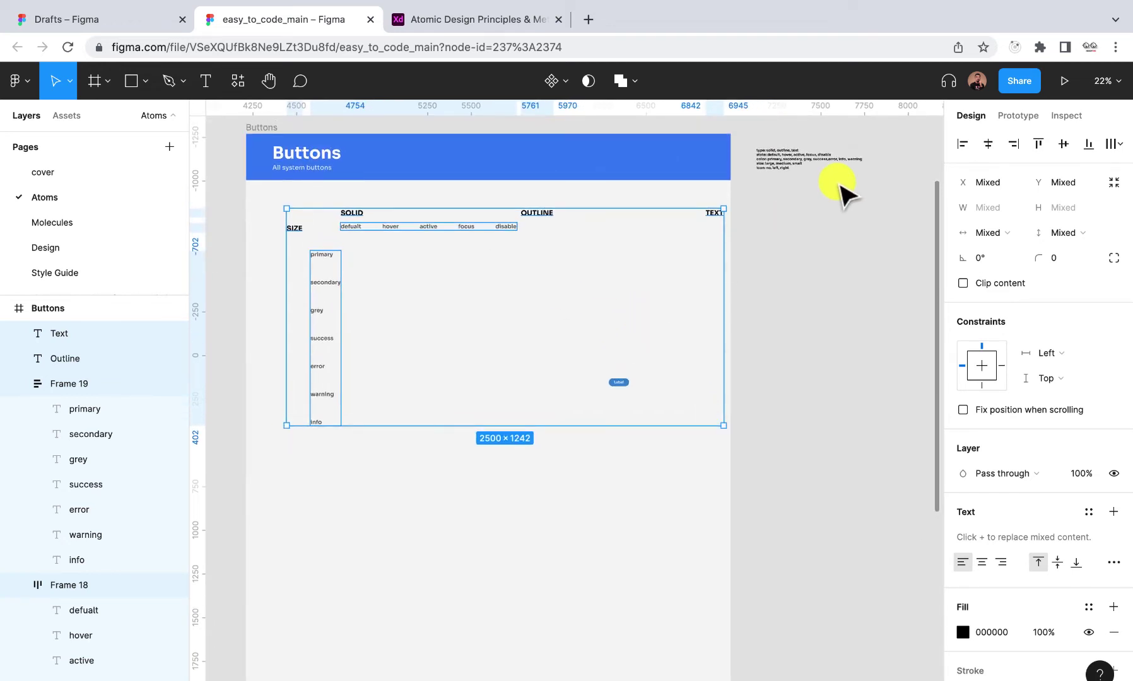
{"action": "left_click", "coordinate": [793, 154]}
{"action": "left_click_drag", "start_coordinate": [793, 154], "coordinate": [877, 182]}
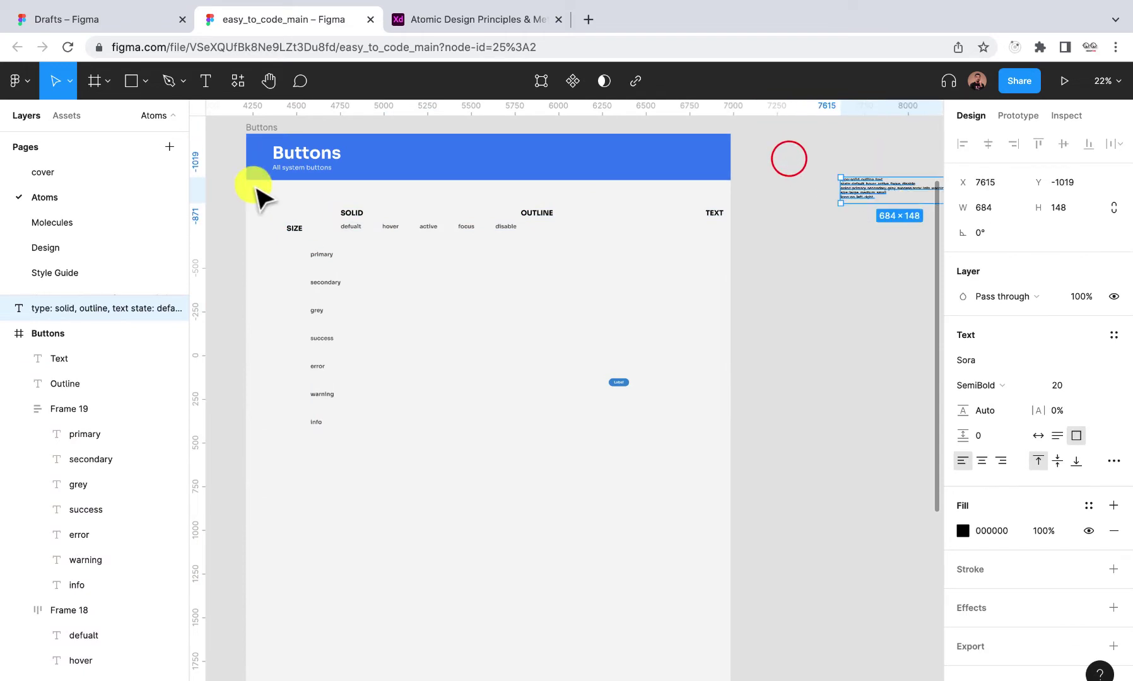
- Extend the Buttons frame's right edge and stretch its System_Heading banner to 3156 wide to match
{"action": "left_click", "coordinate": [254, 127]}
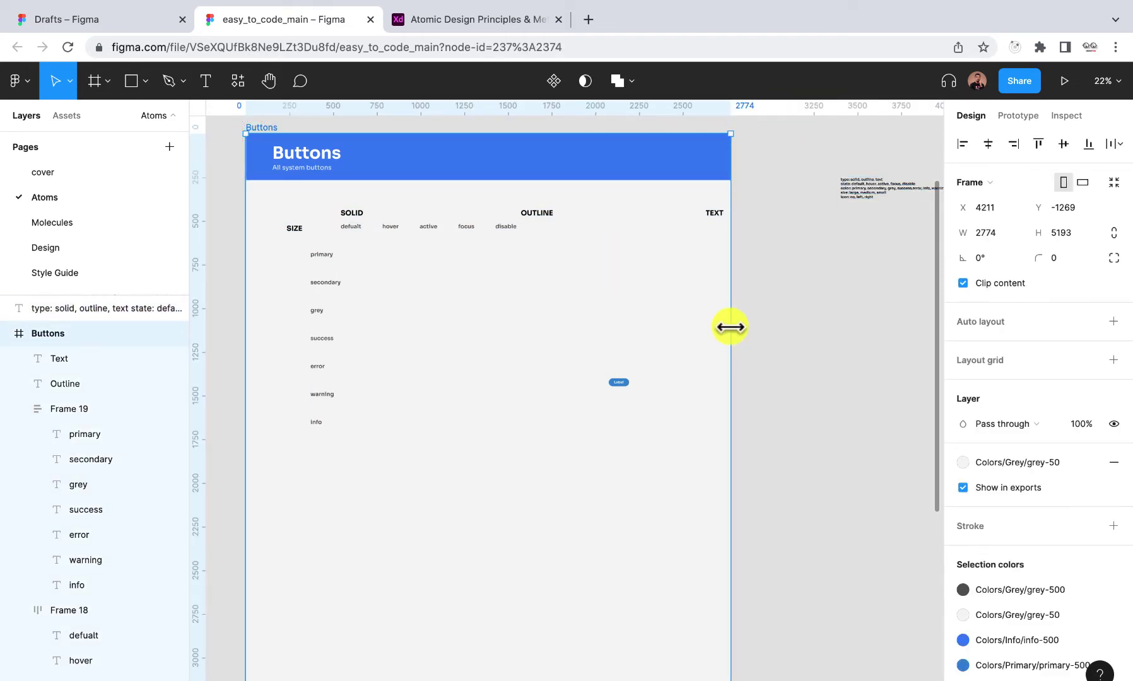
{"action": "left_click_drag", "start_coordinate": [732, 324], "coordinate": [799, 323]}
{"action": "left_click", "coordinate": [675, 177]}
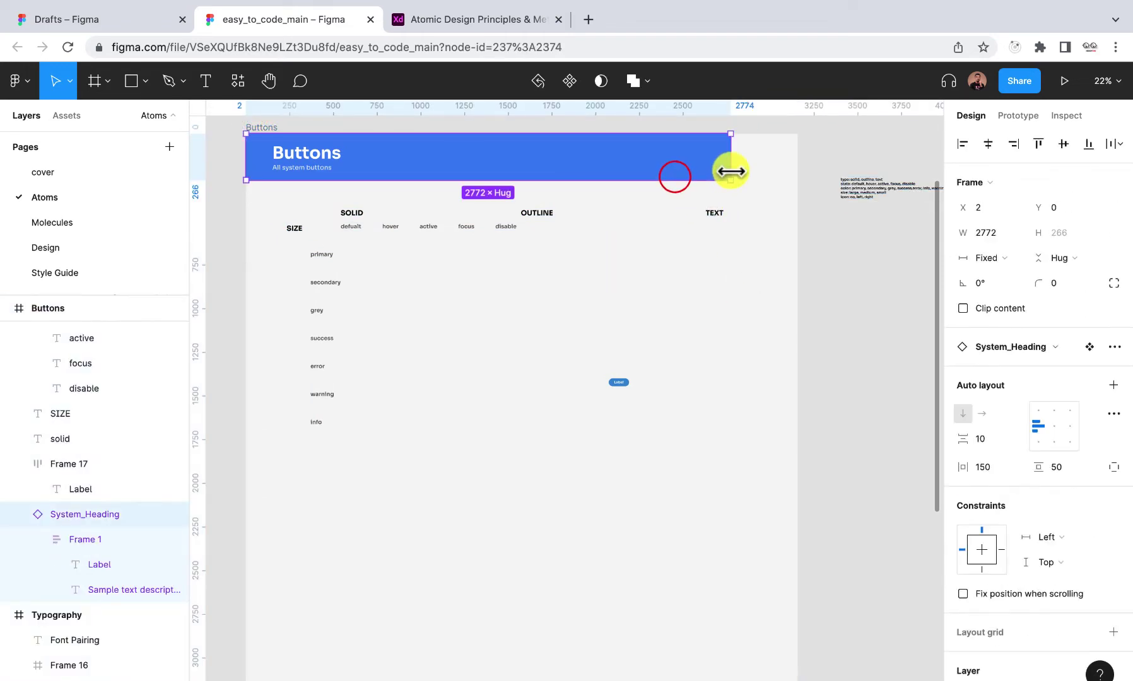
{"action": "left_click_drag", "start_coordinate": [730, 170], "coordinate": [796, 170]}
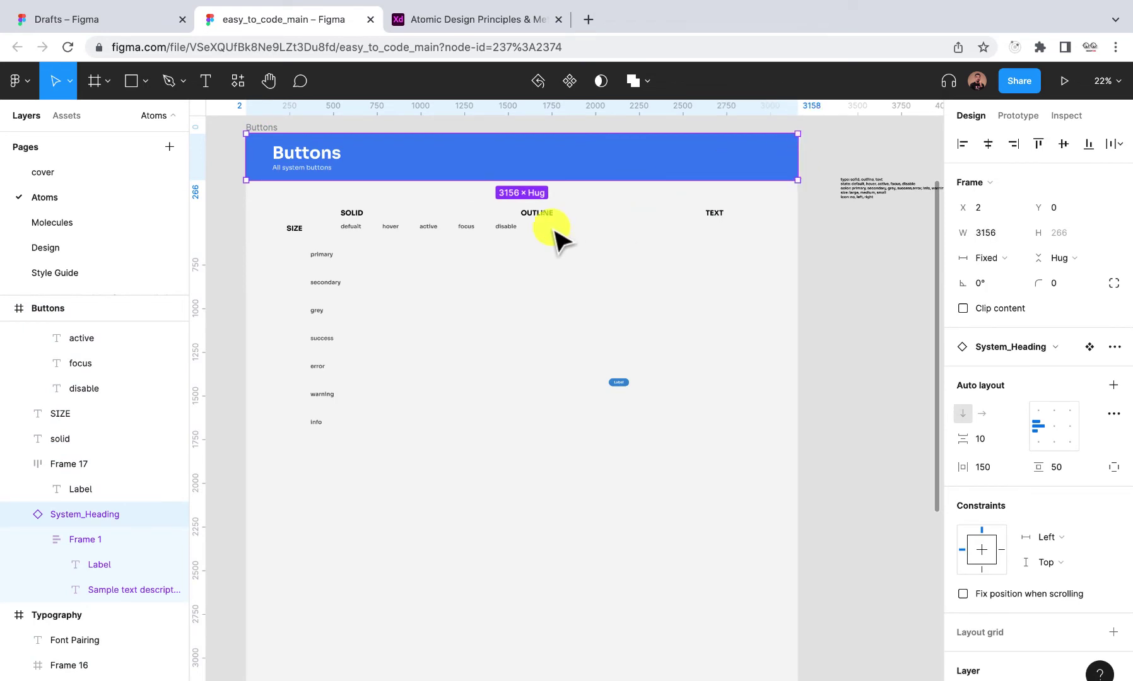
- Move the OUTLINE and TEXT headings together about 144 px right along the heading row
{"action": "left_click", "coordinate": [537, 213]}
{"action": "left_click", "coordinate": [719, 212], "text": "shift"}
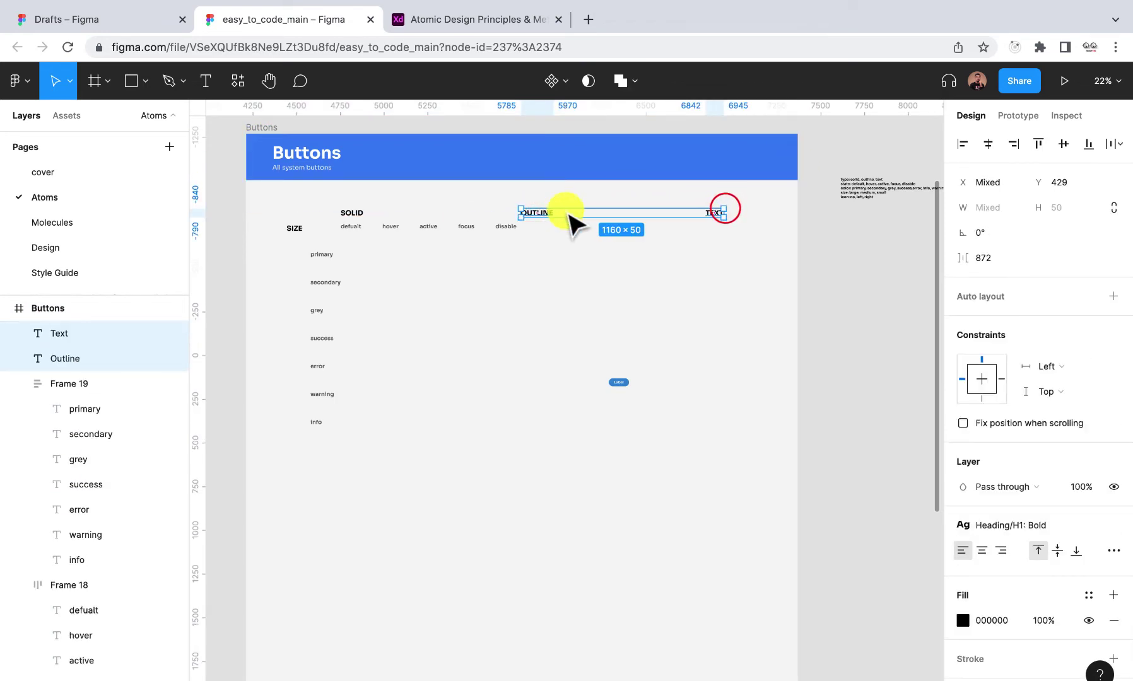
{"action": "left_click_drag", "start_coordinate": [552, 216], "coordinate": [577, 218]}
- Add the SOLID heading and state labels row to the selection and move everything about 157 px right and 34 px up
{"action": "left_click", "coordinate": [349, 225], "text": "shift"}
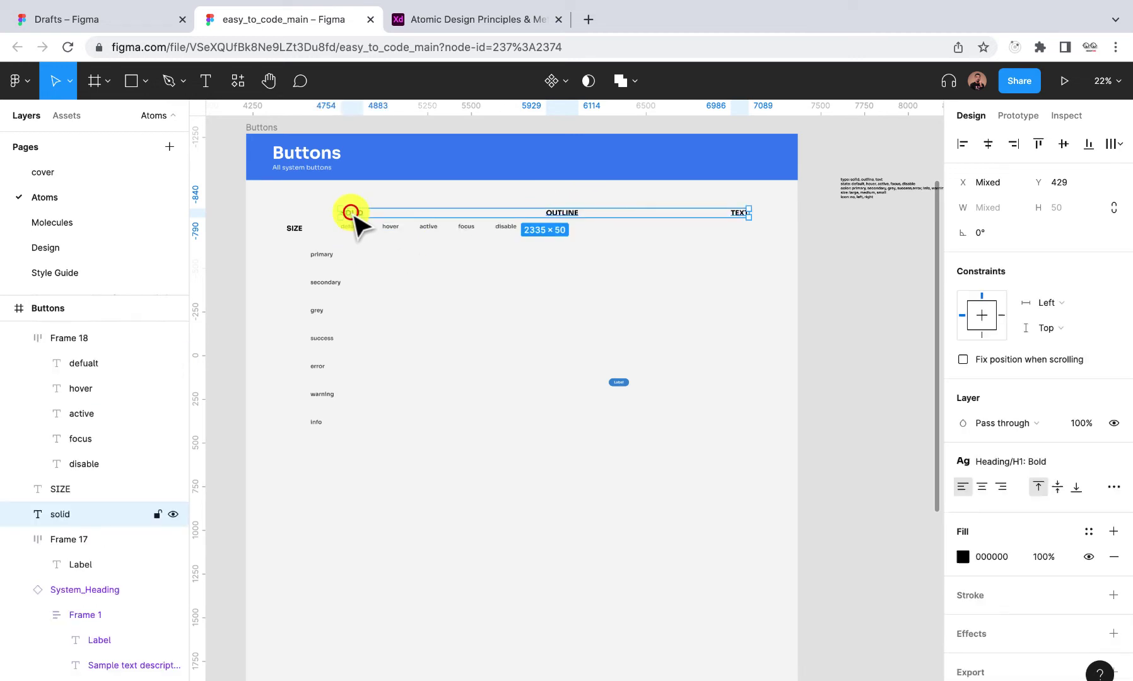
{"action": "left_click", "coordinate": [351, 212], "text": "shift"}
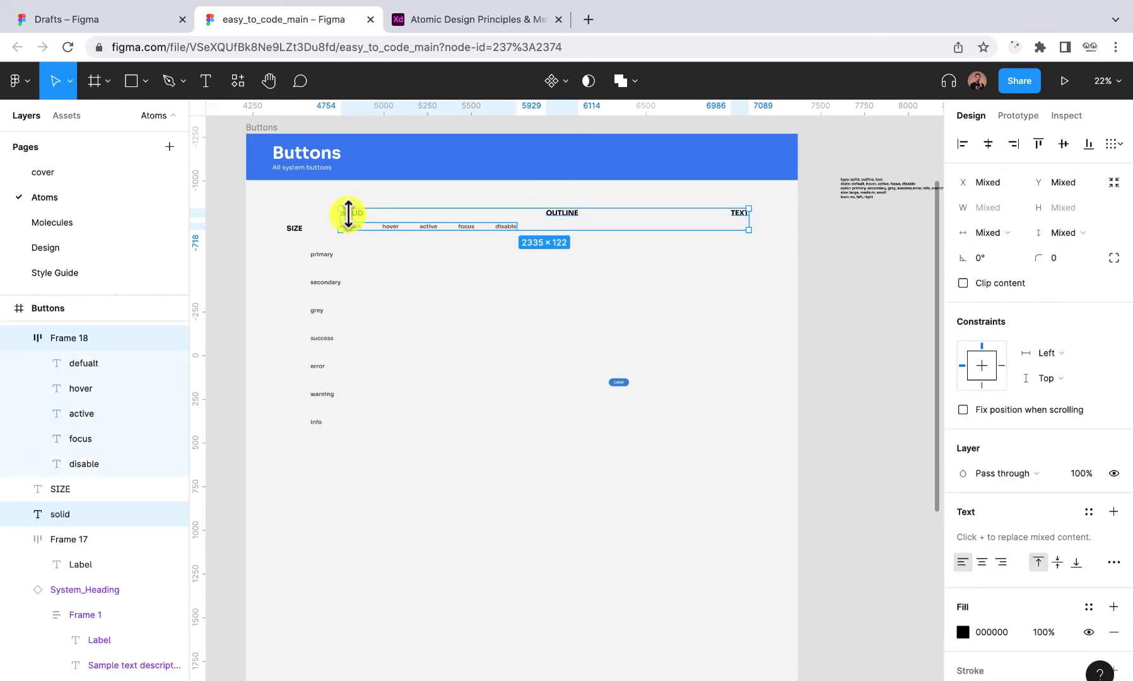
{"action": "scroll", "coordinate": [348, 212], "scroll_direction": "up", "scroll_amount": 5}
{"action": "left_click_drag", "start_coordinate": [347, 214], "coordinate": [428, 220]}
{"action": "scroll", "coordinate": [428, 219], "scroll_direction": "down", "scroll_amount": 5}
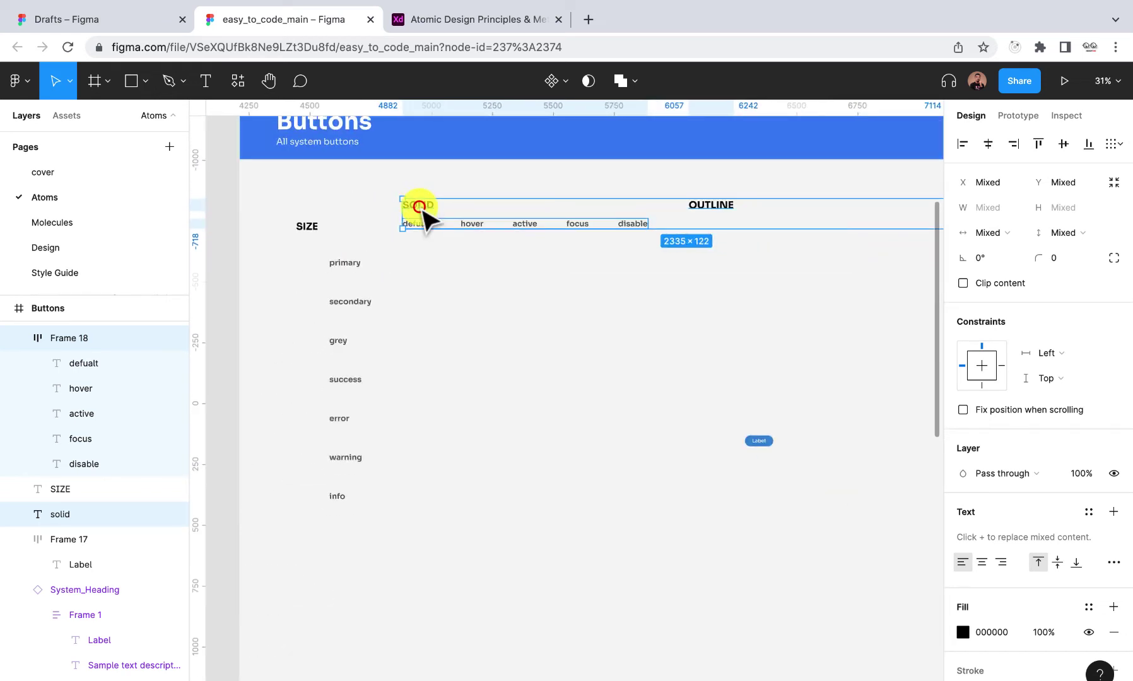
{"action": "left_click_drag", "start_coordinate": [422, 210], "coordinate": [428, 196]}
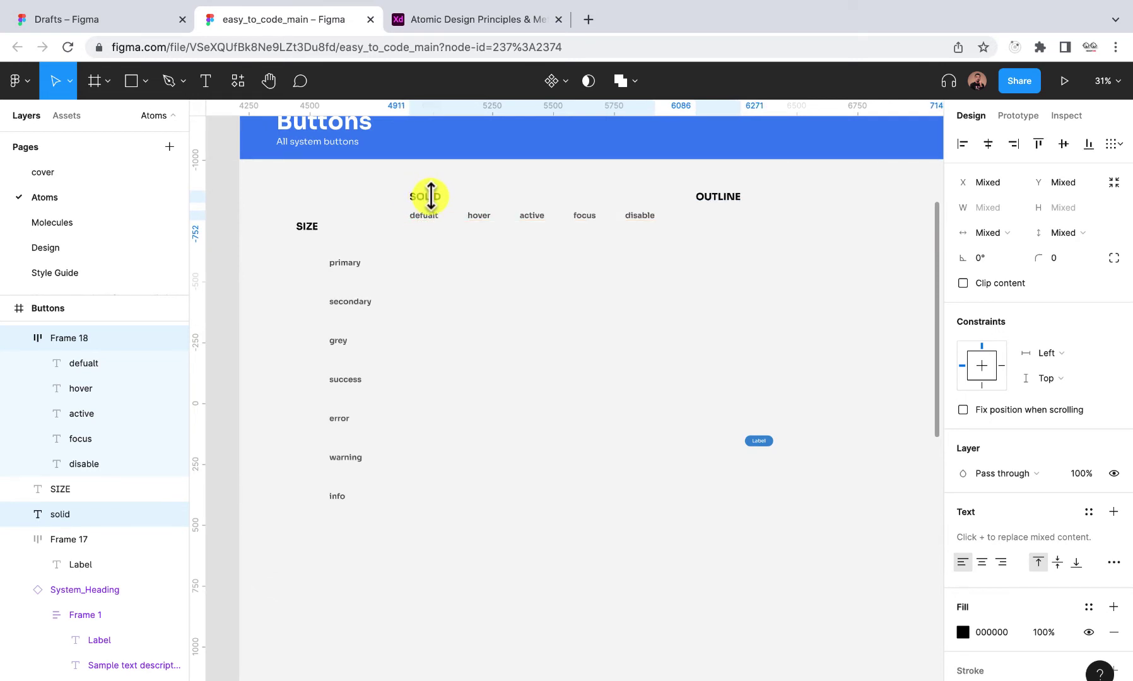
{"action": "left_click", "coordinate": [407, 259]}
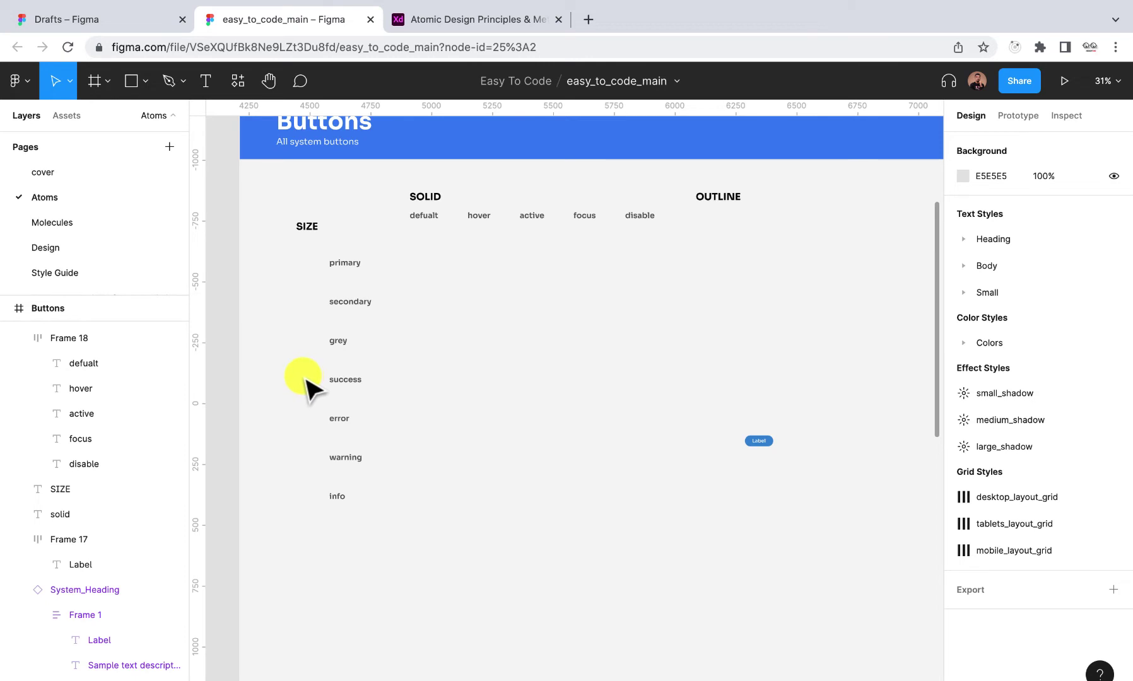
- Move the blue Label button under the defualt label in the primary row, at X 702, Y 657
{"action": "scroll", "coordinate": [331, 507], "scroll_direction": "down", "scroll_amount": 10}
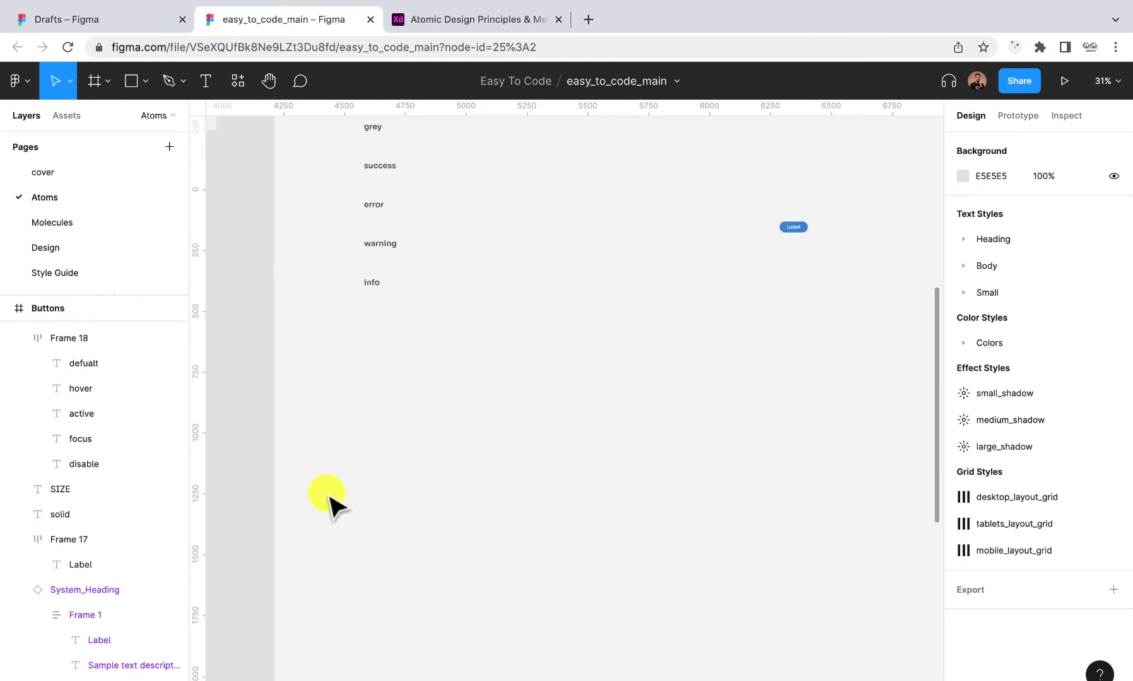
{"action": "scroll", "coordinate": [330, 533], "scroll_direction": "up", "scroll_amount": 10}
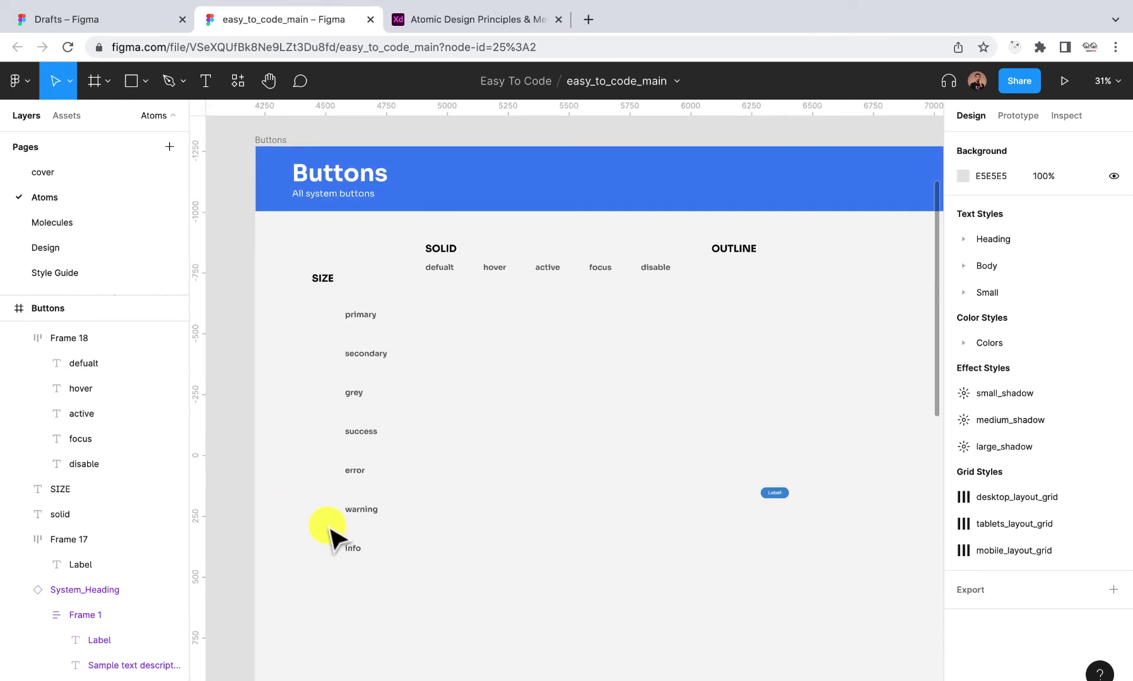
{"action": "left_click", "coordinate": [782, 491]}
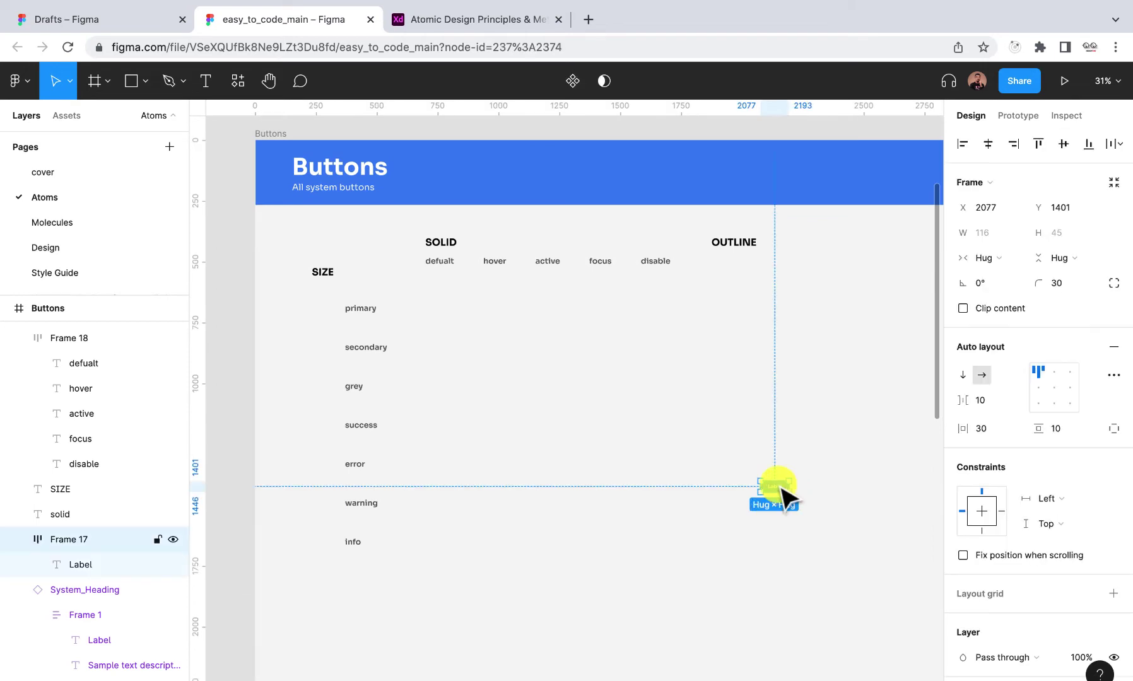
{"action": "left_click_drag", "start_coordinate": [782, 491], "coordinate": [446, 305]}
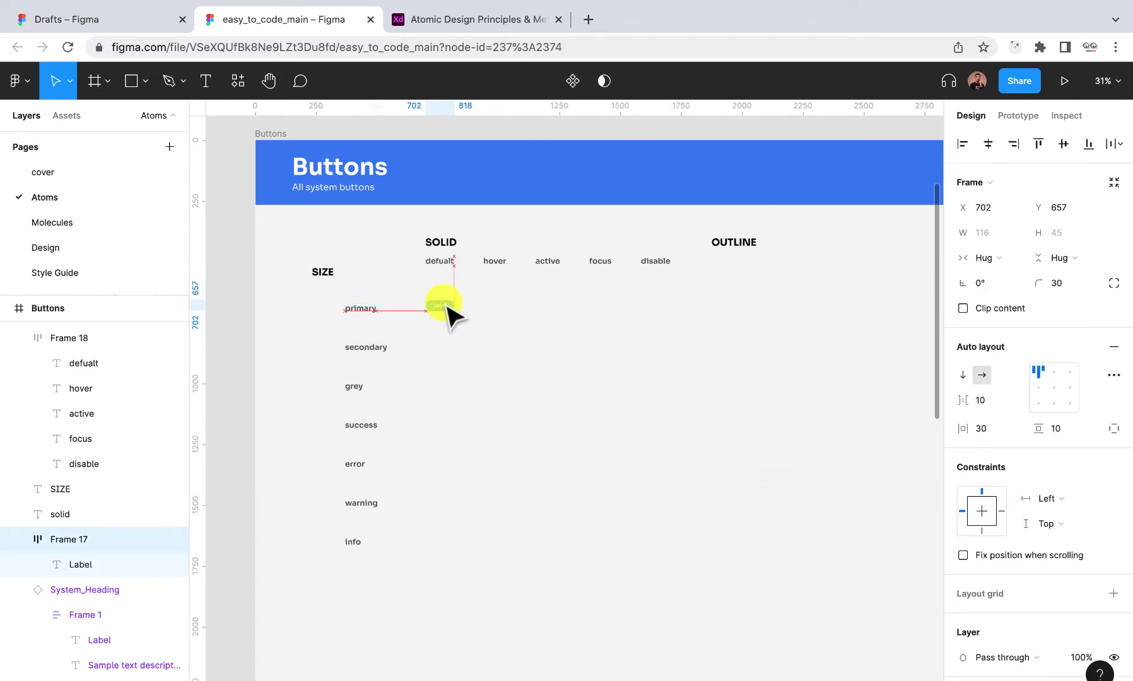
- Check the button against the variant notes and turn it into a component
{"action": "scroll", "coordinate": [459, 328], "scroll_direction": "up", "scroll_amount": 5}
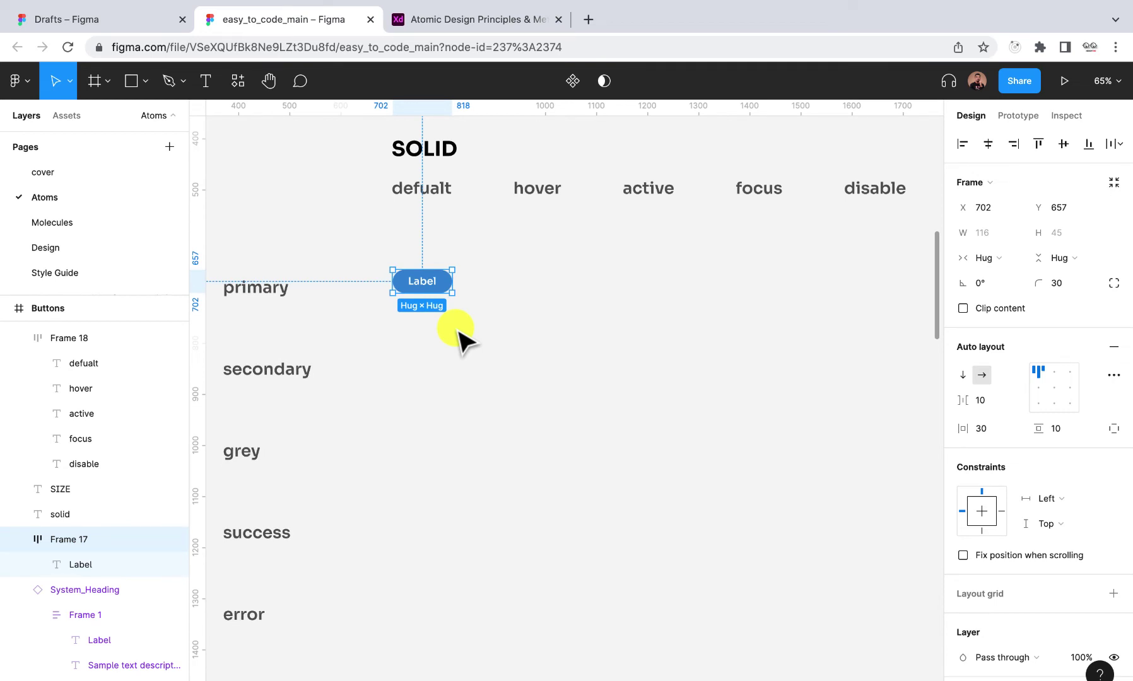
{"action": "scroll", "coordinate": [459, 328], "scroll_direction": "down", "scroll_amount": 5}
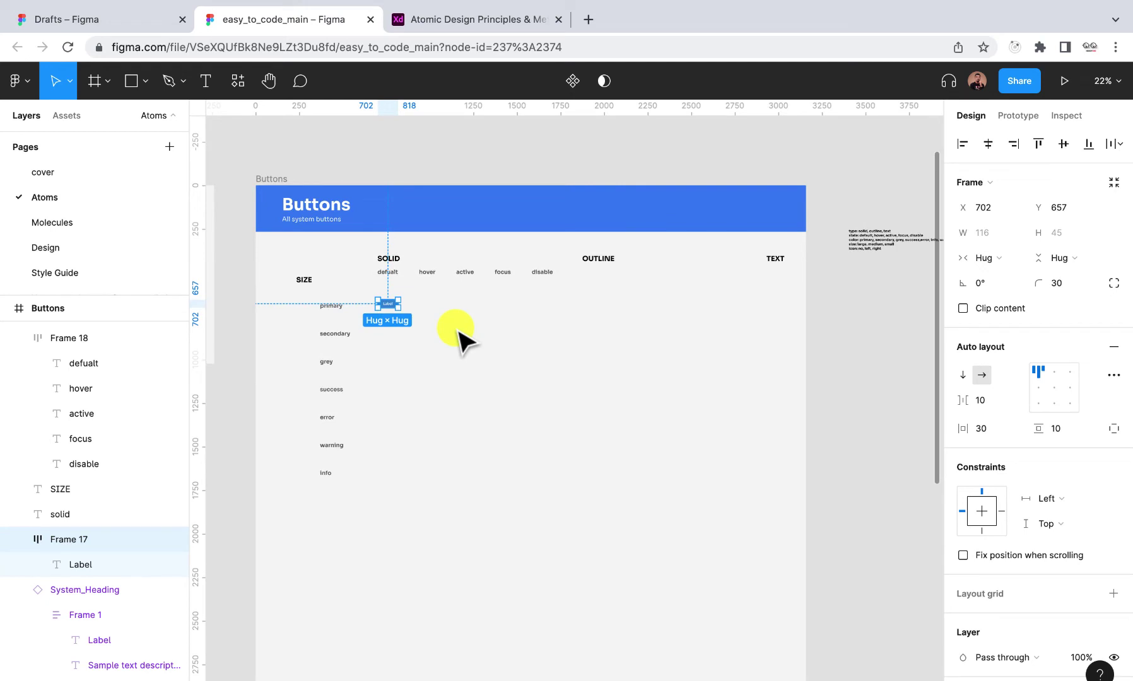
{"action": "scroll", "coordinate": [866, 249], "scroll_direction": "up", "scroll_amount": 5}
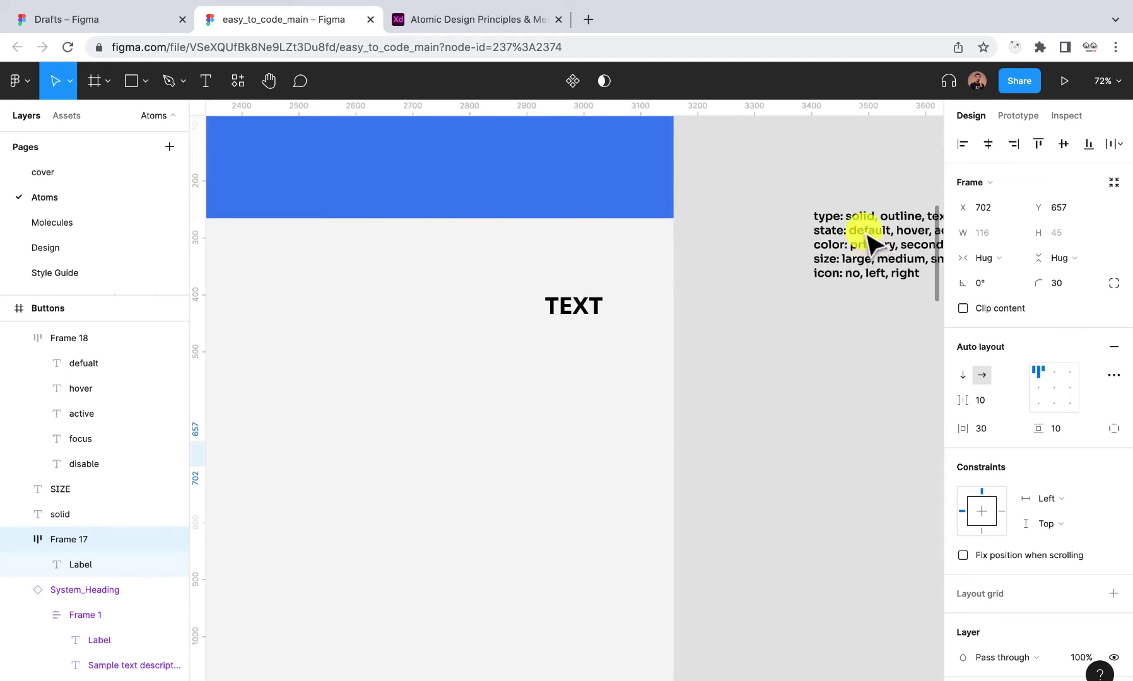
{"action": "scroll", "coordinate": [851, 285], "scroll_direction": "down", "scroll_amount": 4}
{"action": "scroll", "coordinate": [309, 341], "scroll_direction": "up", "scroll_amount": 2}
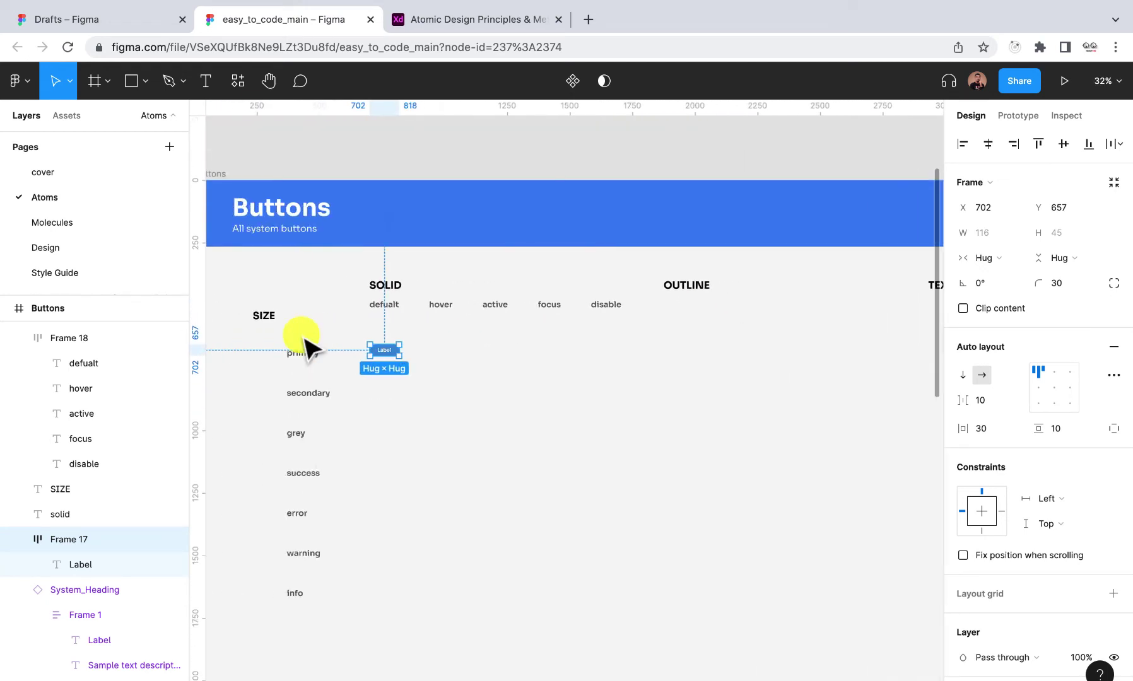
{"action": "scroll", "coordinate": [435, 349], "scroll_direction": "up", "scroll_amount": 5}
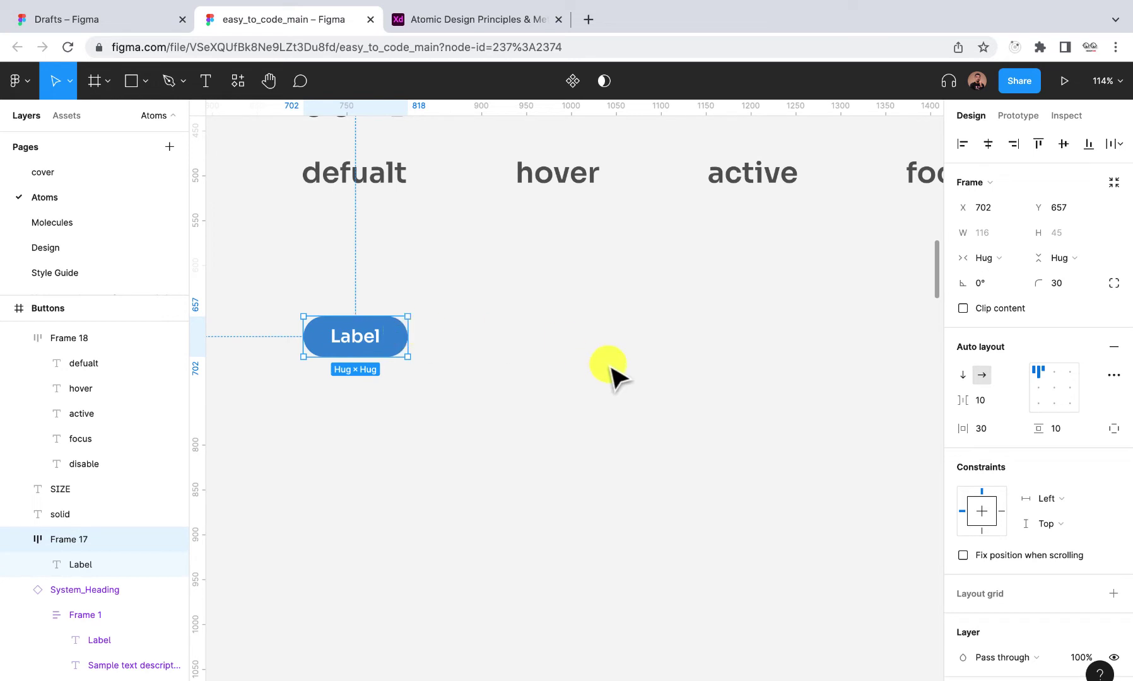
{"action": "left_click", "coordinate": [574, 81]}
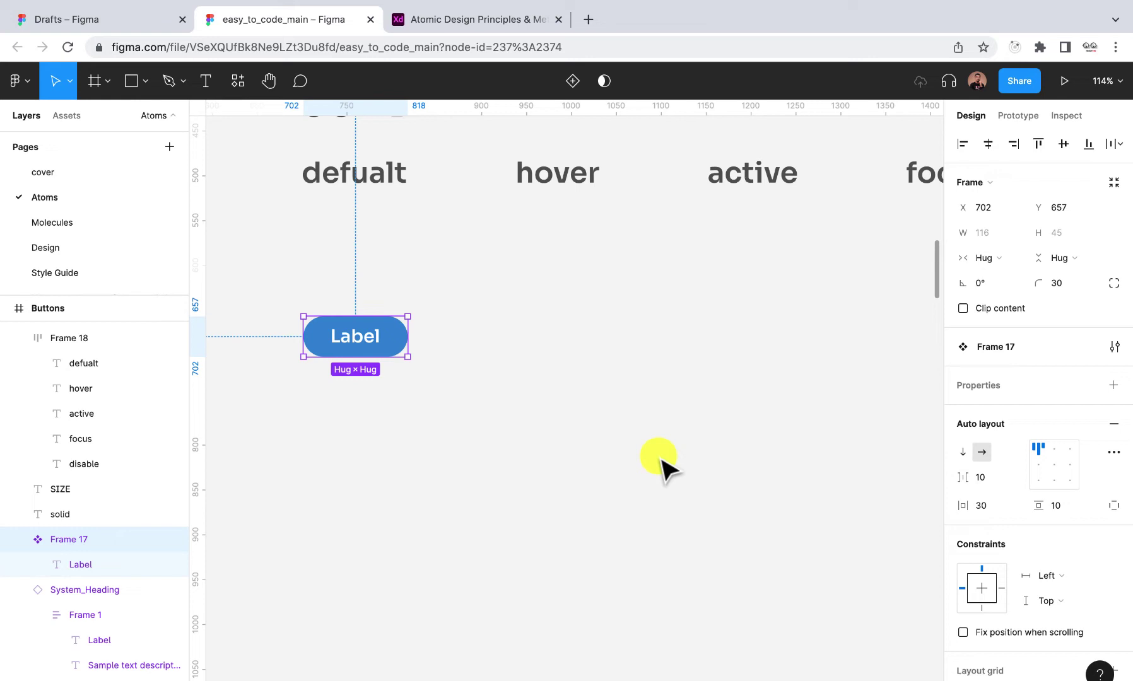
- Create a text property named Label with the value Label for the button component's text
{"action": "double_click", "coordinate": [361, 340]}
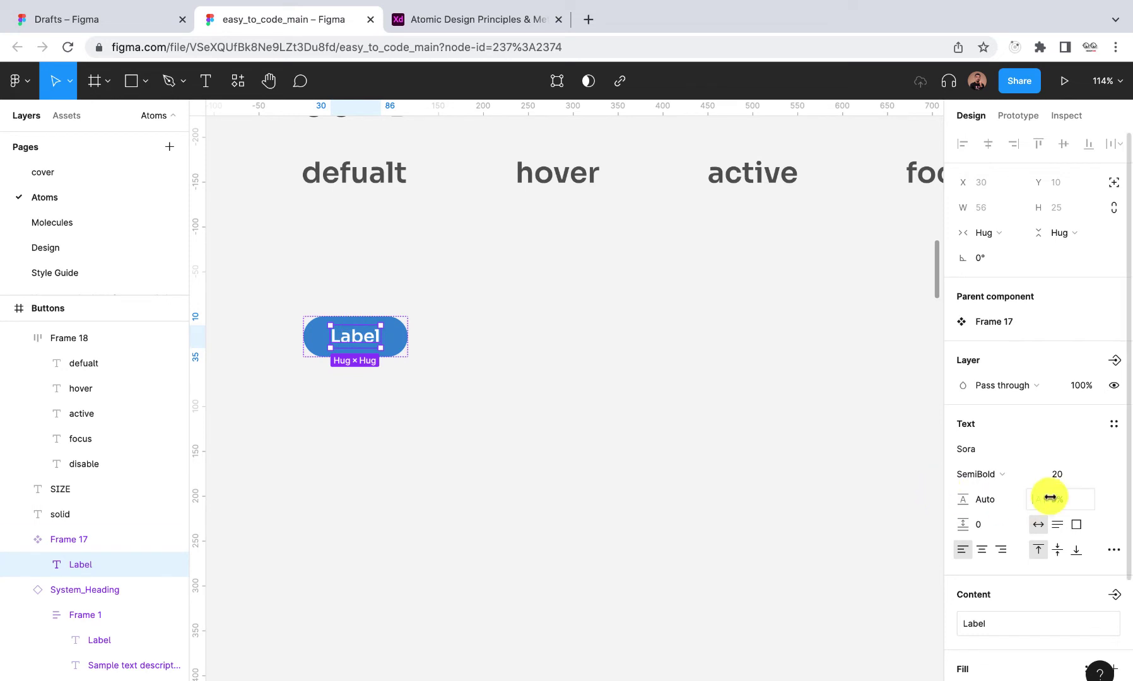
{"action": "scroll", "coordinate": [1050, 498], "scroll_direction": "down", "scroll_amount": 4}
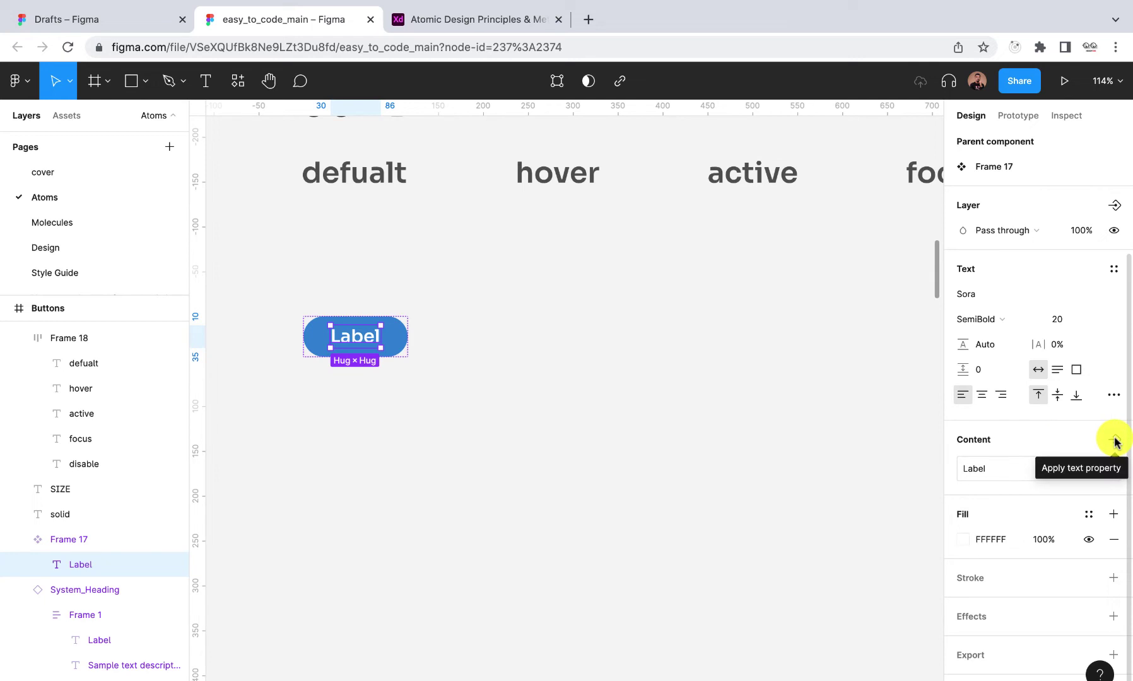
{"action": "left_click", "coordinate": [1114, 440]}
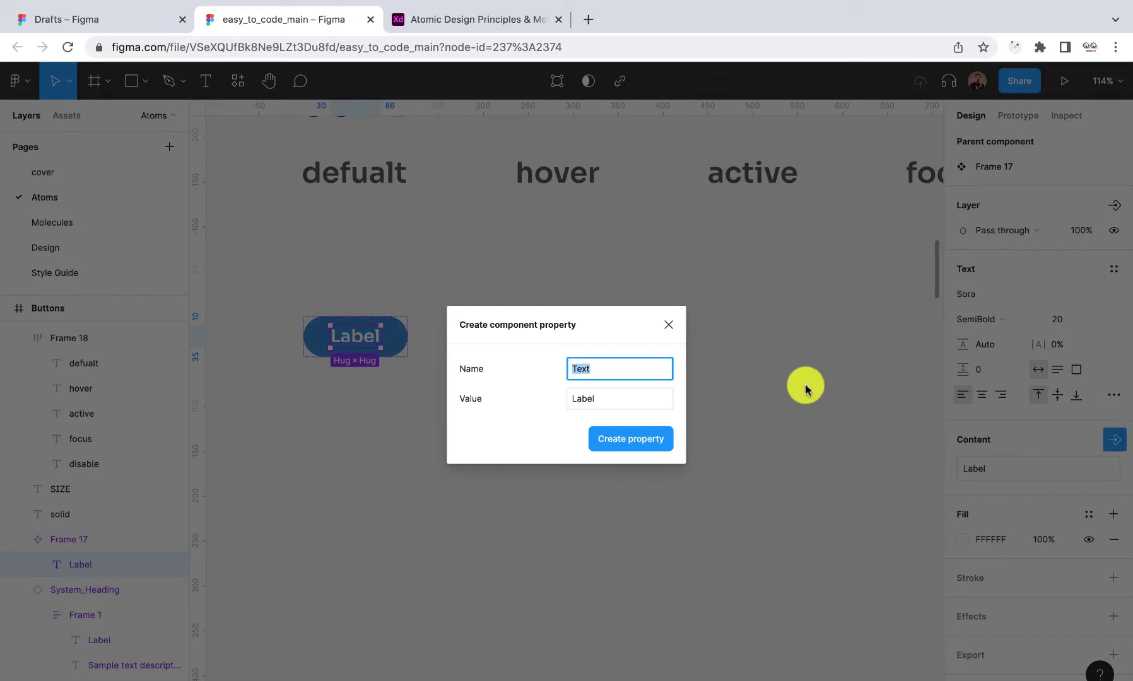
{"action": "type", "text": "Labe"}
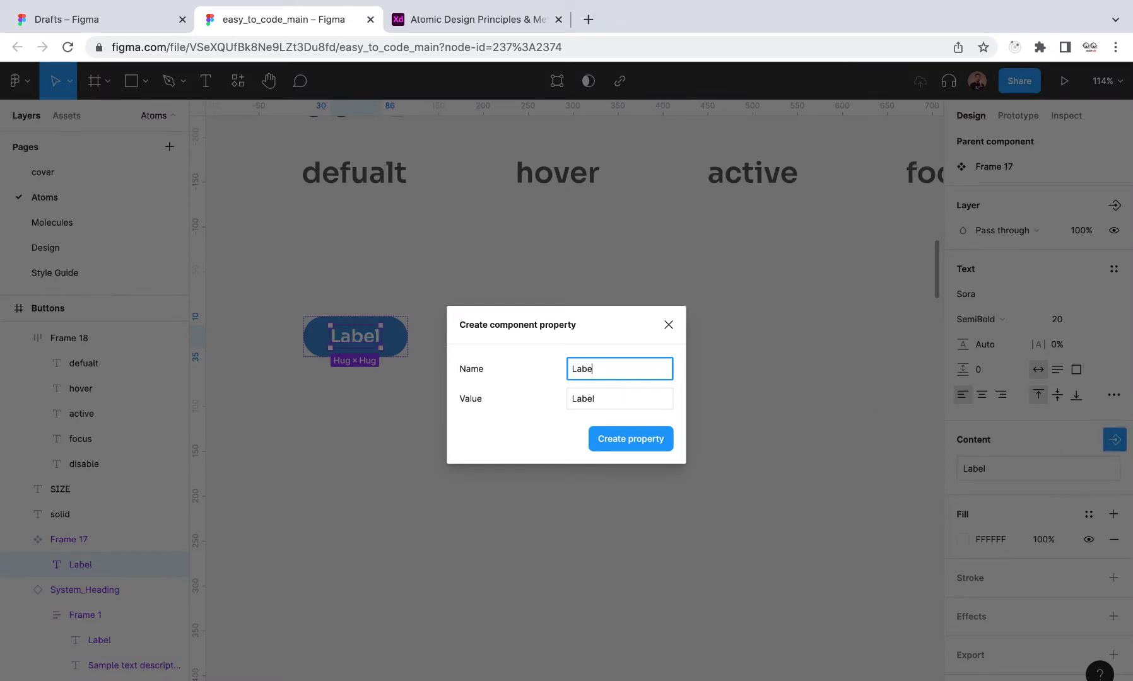
{"action": "type", "text": "l"}
{"action": "left_click", "coordinate": [607, 398]}
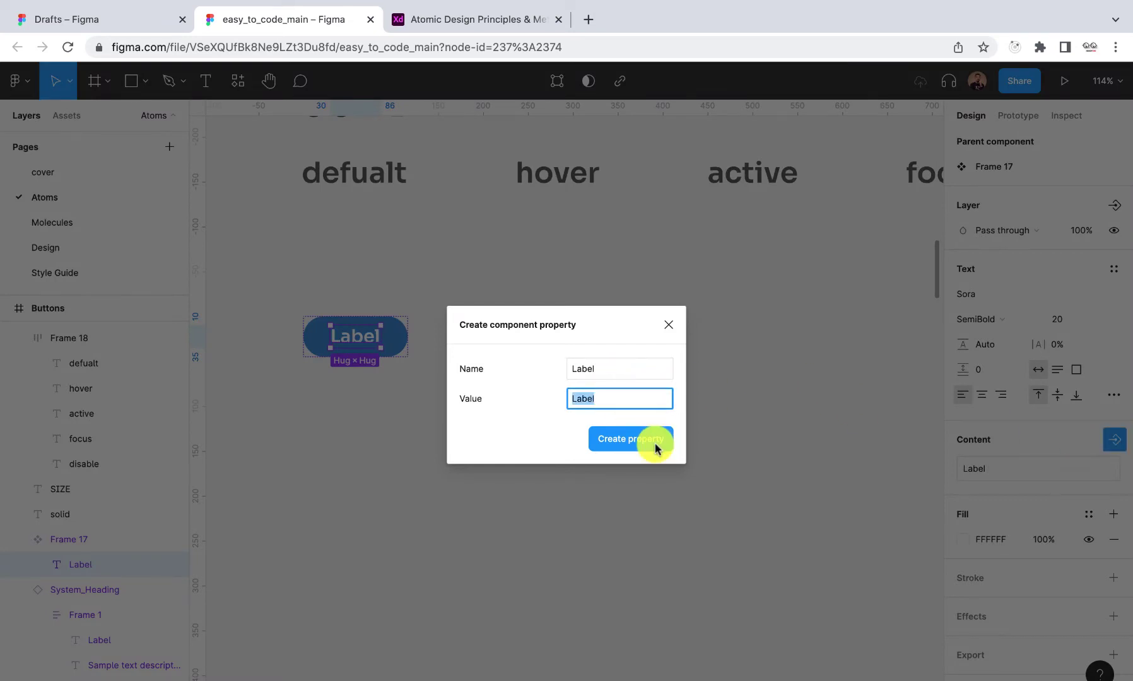
{"action": "left_click", "coordinate": [656, 449]}
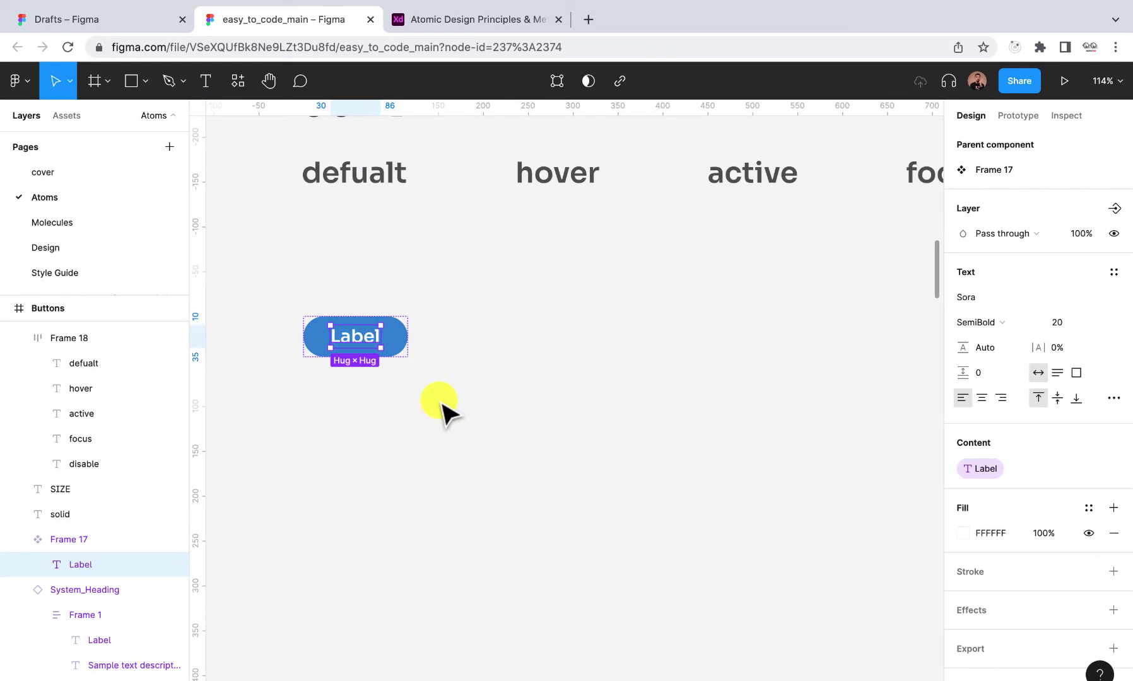
{"action": "left_click", "coordinate": [470, 377]}
- Add a second variant to the button component and insert the fi:download icon before its label
{"action": "left_click", "coordinate": [392, 347]}
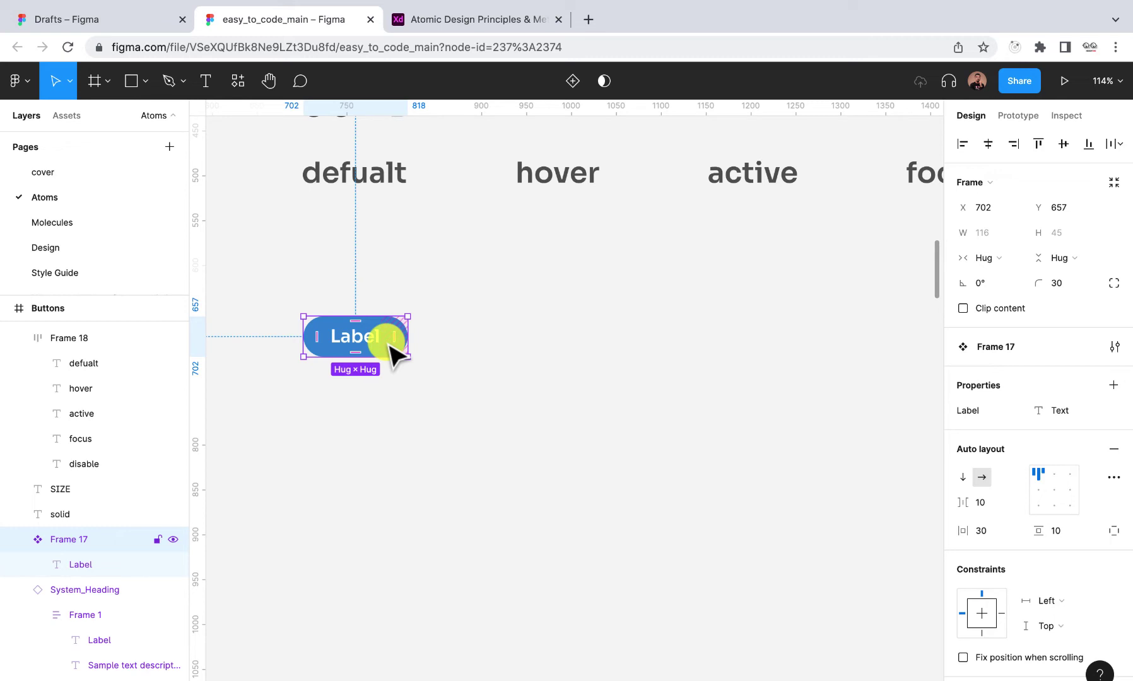
{"action": "left_click", "coordinate": [573, 81]}
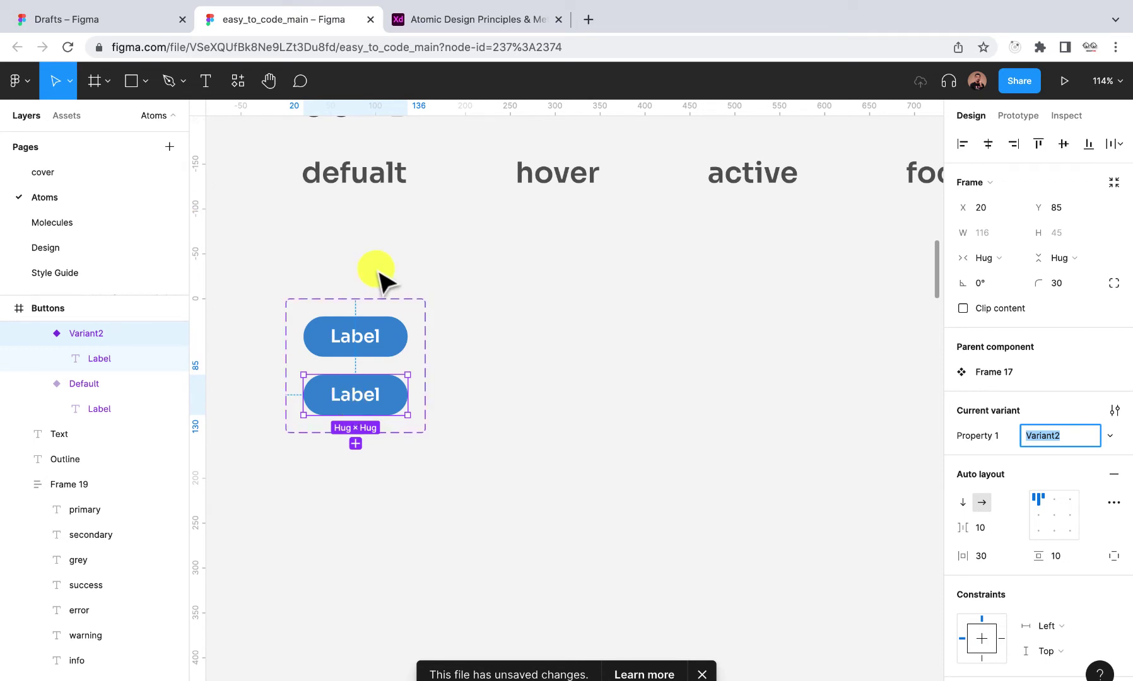
{"action": "left_click", "coordinate": [68, 116]}
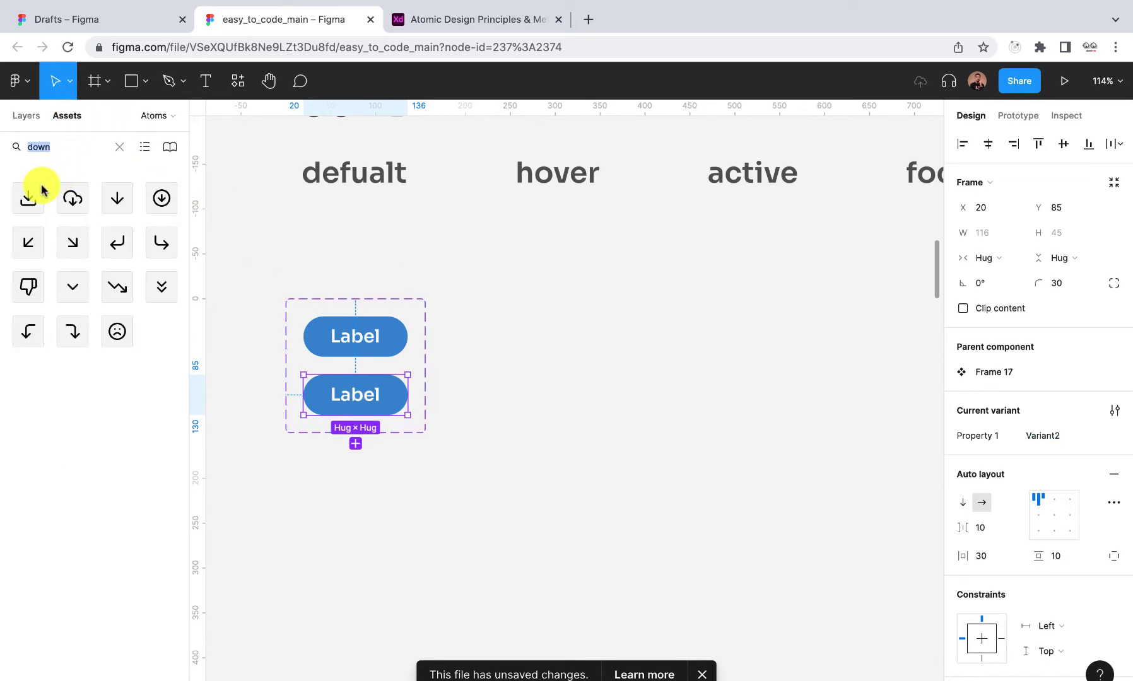
{"action": "left_click_drag", "start_coordinate": [26, 197], "coordinate": [331, 398]}
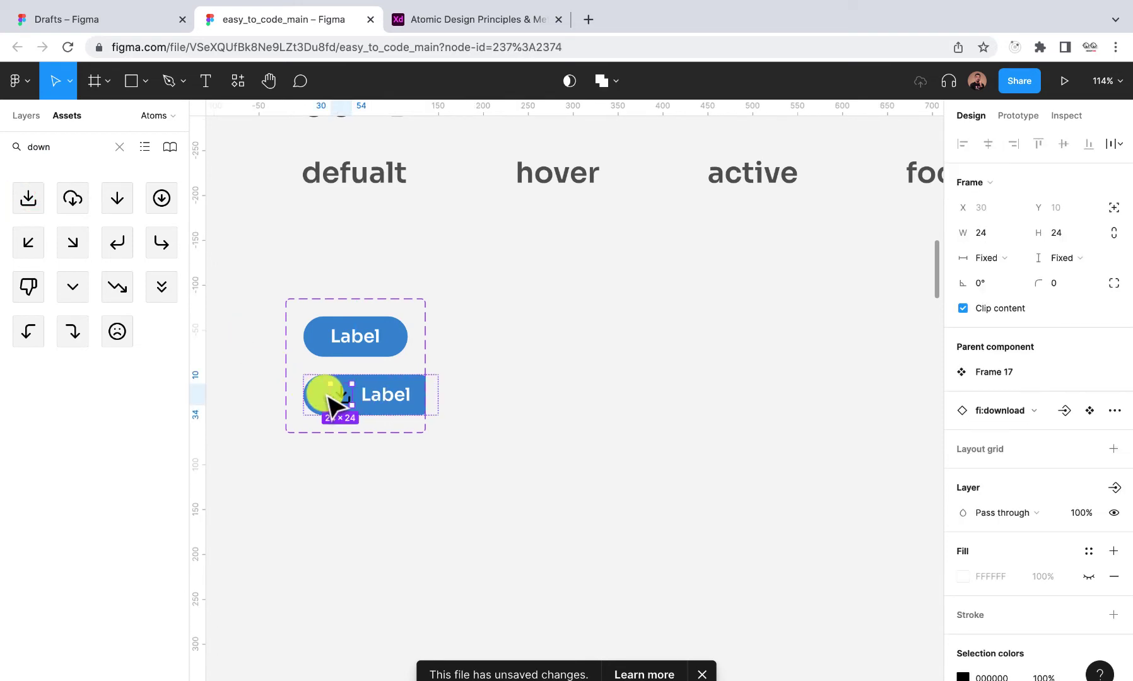
- Widen the variant set's frame to 540 and recolor the second variant's download icon to white FFFFFF
{"action": "left_click", "coordinate": [428, 357]}
{"action": "left_click_drag", "start_coordinate": [428, 355], "coordinate": [771, 384]}
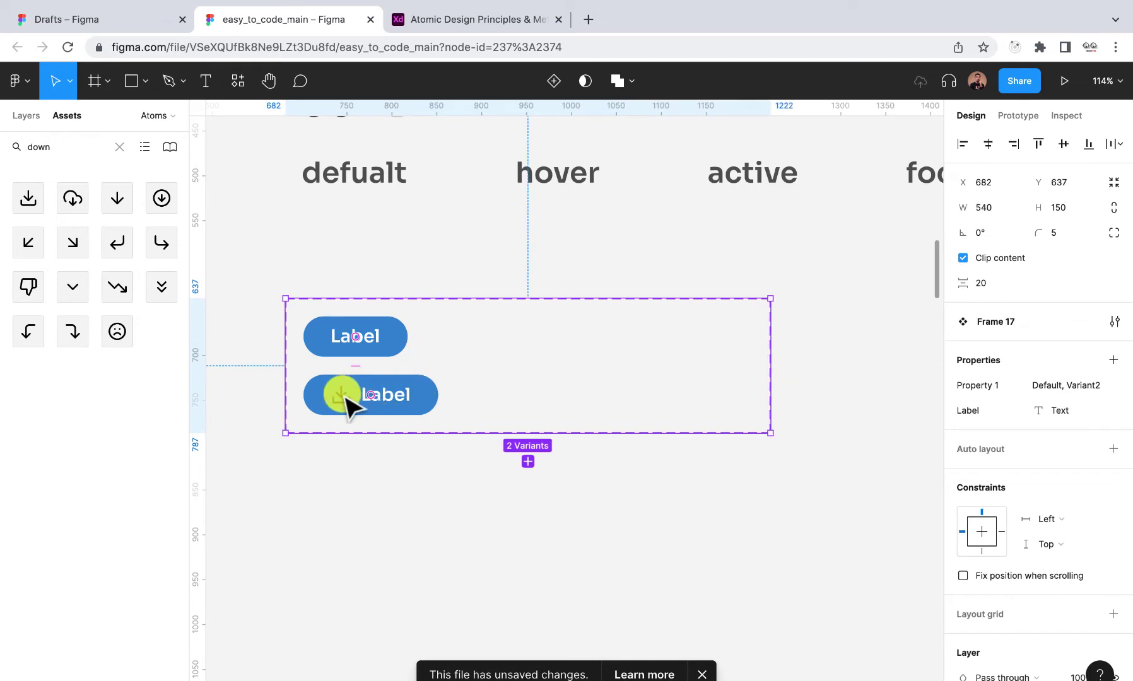
{"action": "left_click", "coordinate": [344, 397]}
{"action": "left_click", "coordinate": [344, 397]}
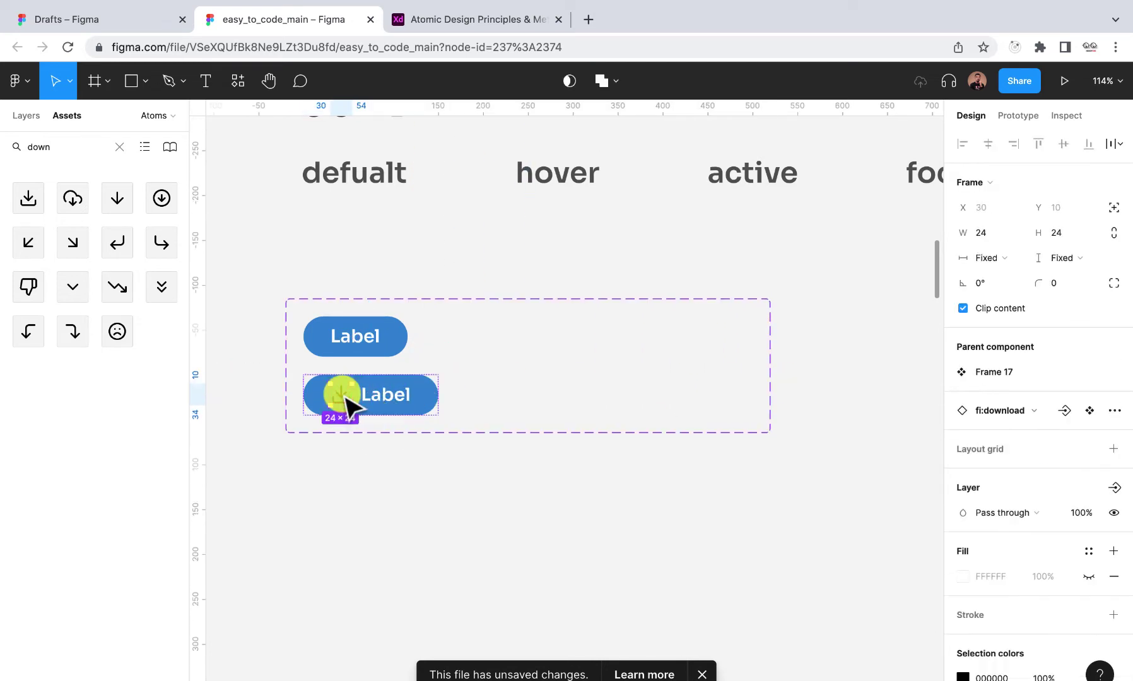
{"action": "scroll", "coordinate": [1007, 557], "scroll_direction": "down", "scroll_amount": 3}
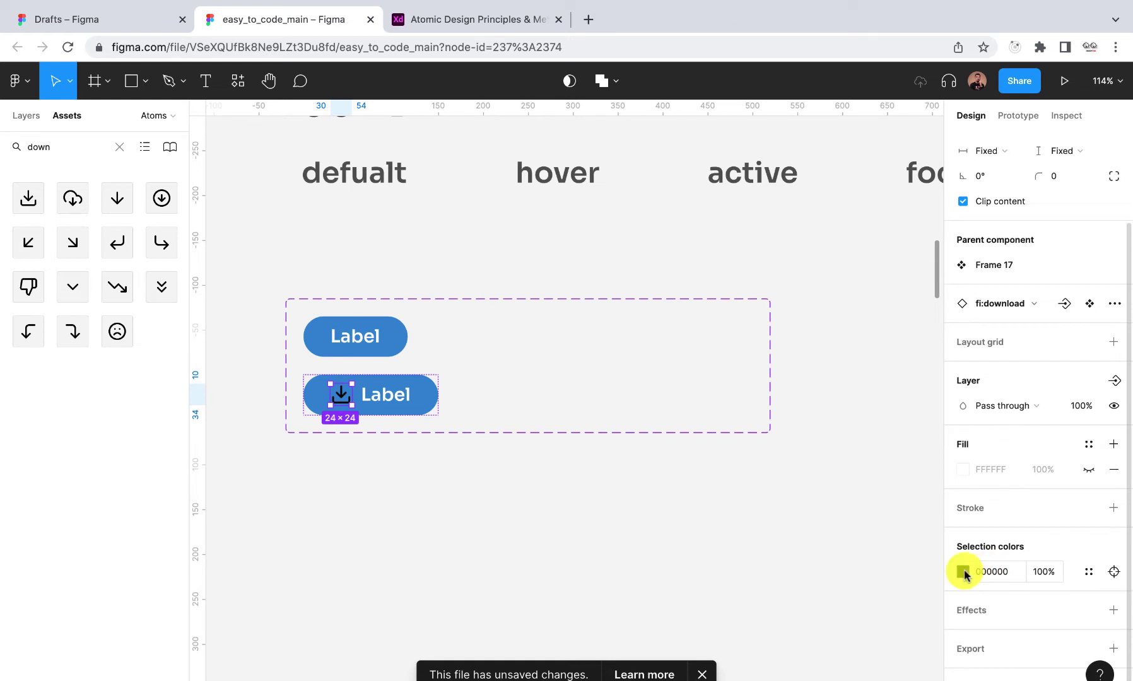
{"action": "left_click", "coordinate": [963, 572]}
{"action": "left_click_drag", "start_coordinate": [792, 339], "coordinate": [722, 291]}
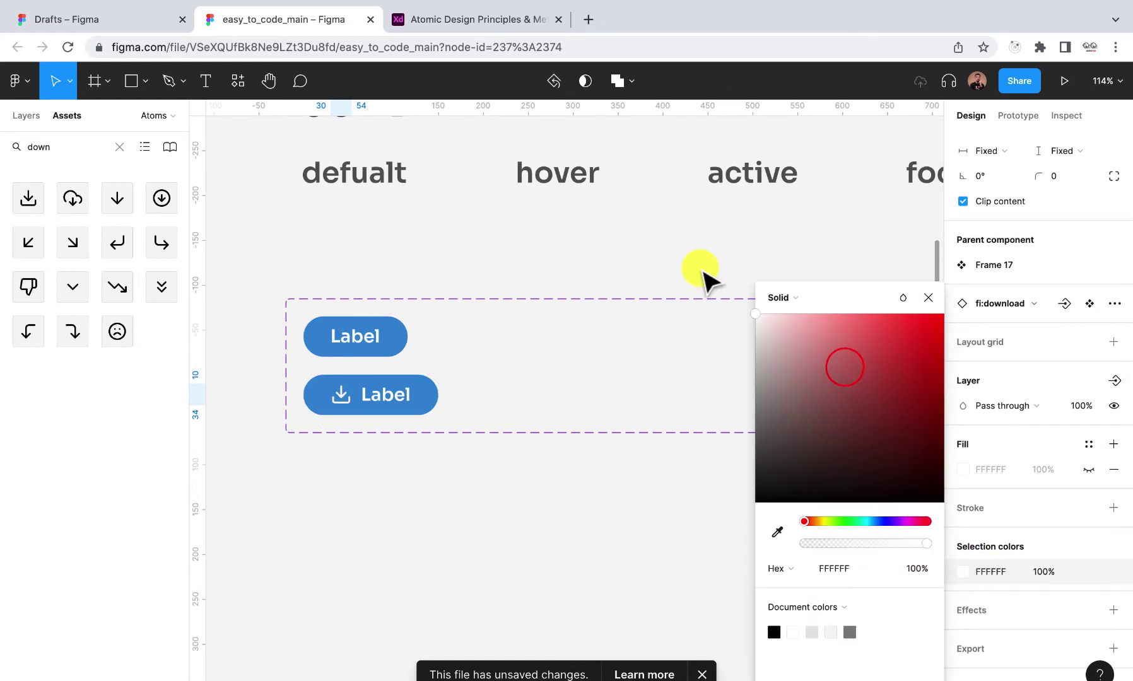
{"action": "left_click", "coordinate": [928, 298]}
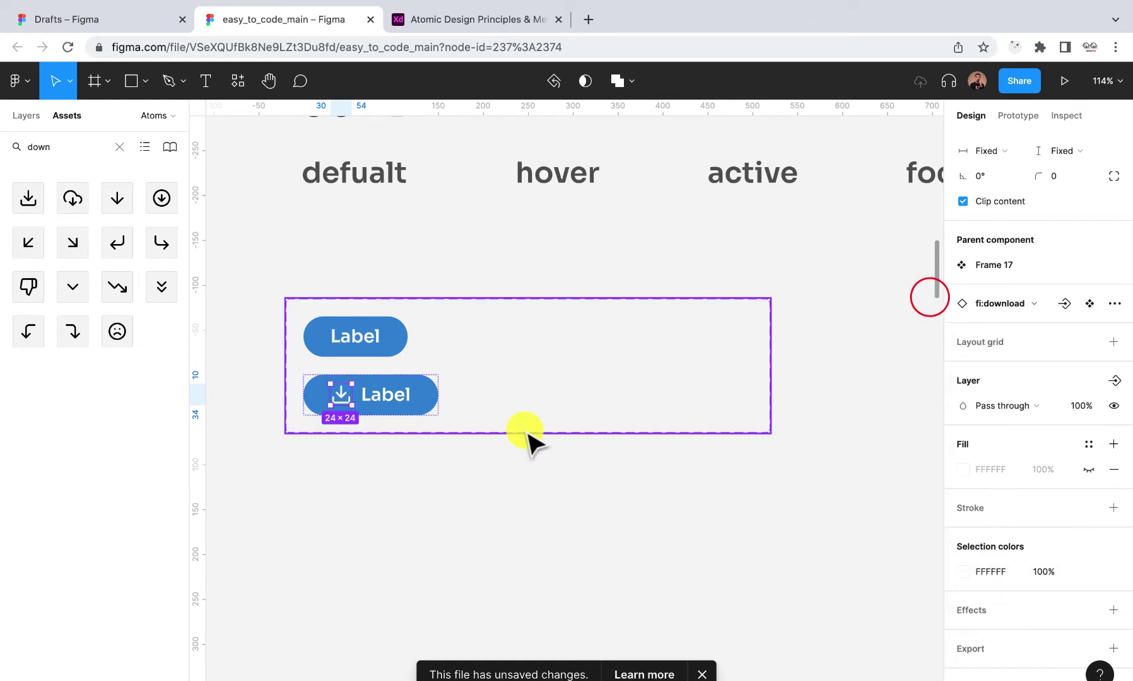
- Add a third variant based on the button variant with the download icon
{"action": "left_click", "coordinate": [511, 495]}
{"action": "scroll", "coordinate": [462, 471], "scroll_direction": "down", "scroll_amount": 5}
{"action": "scroll", "coordinate": [462, 472], "scroll_direction": "up", "scroll_amount": 6}
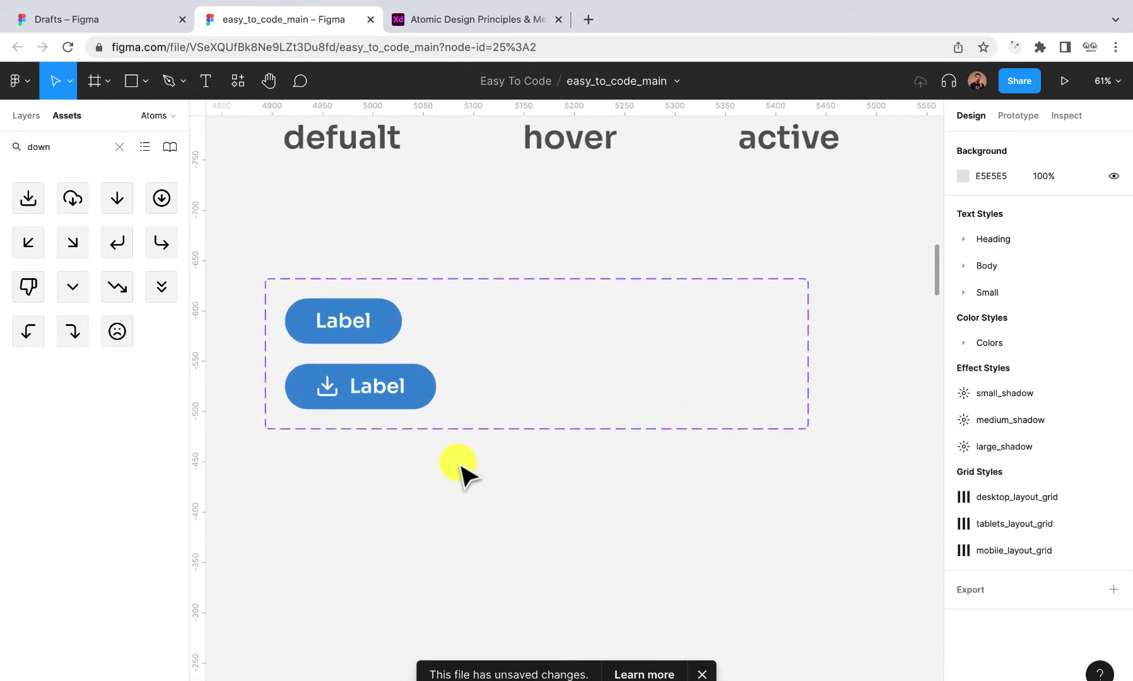
{"action": "double_click", "coordinate": [396, 395]}
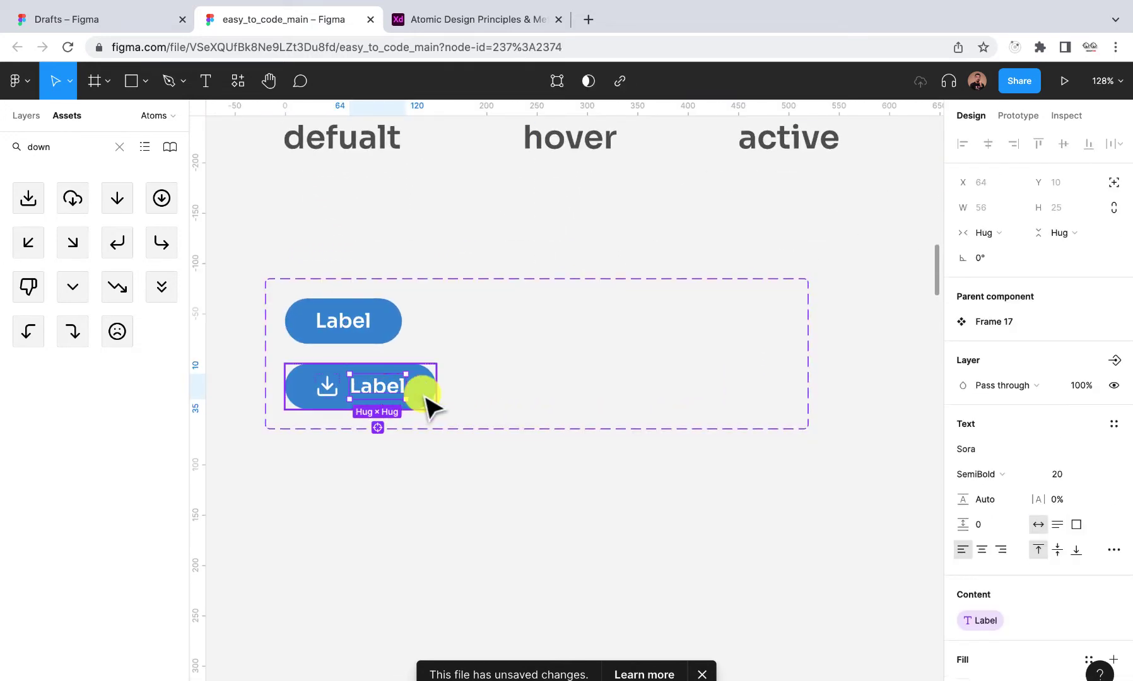
{"action": "left_click", "coordinate": [426, 397]}
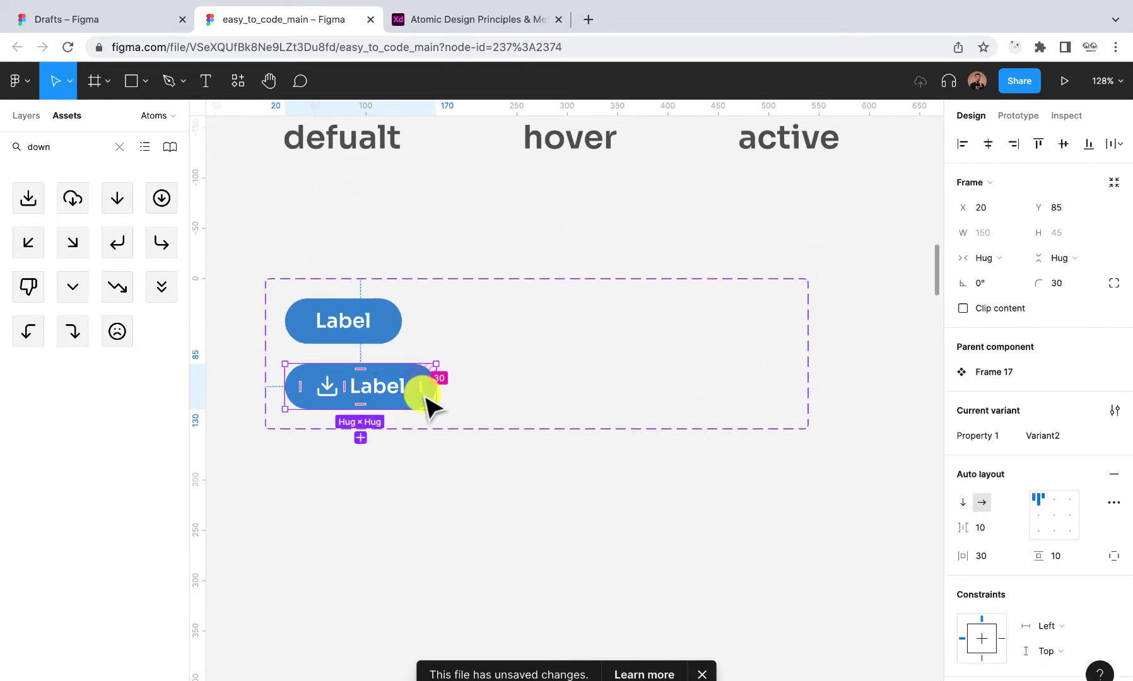
{"action": "left_click", "coordinate": [360, 436]}
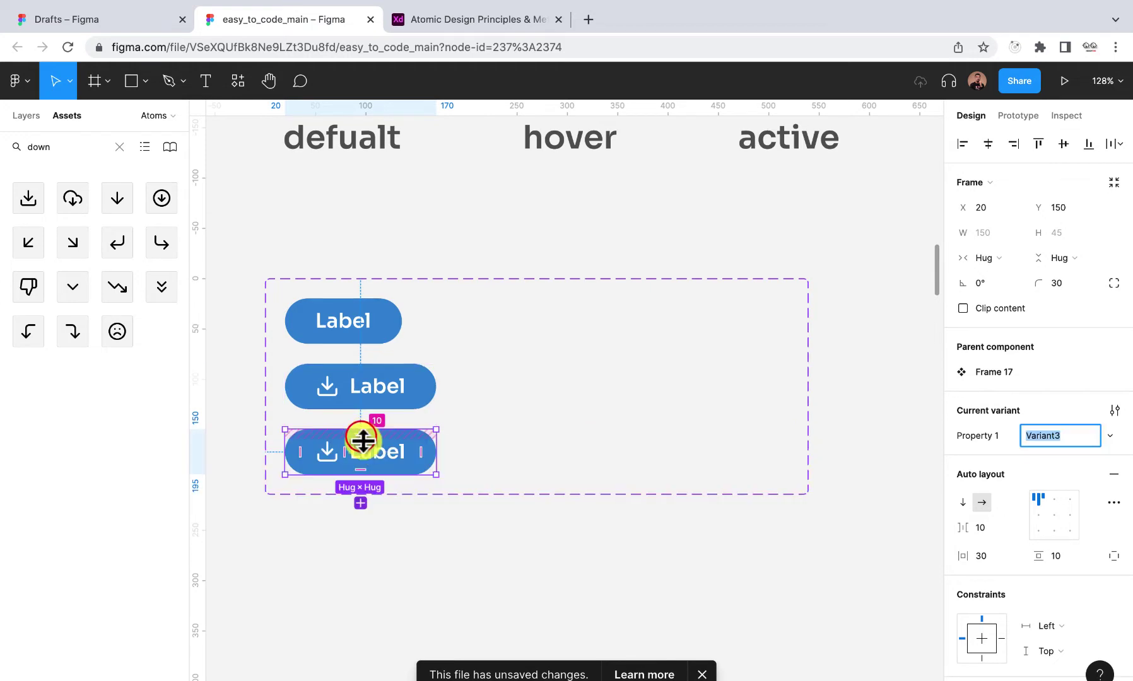
- Move the download icon behind the label in the third button variant
{"action": "left_click", "coordinate": [21, 117]}
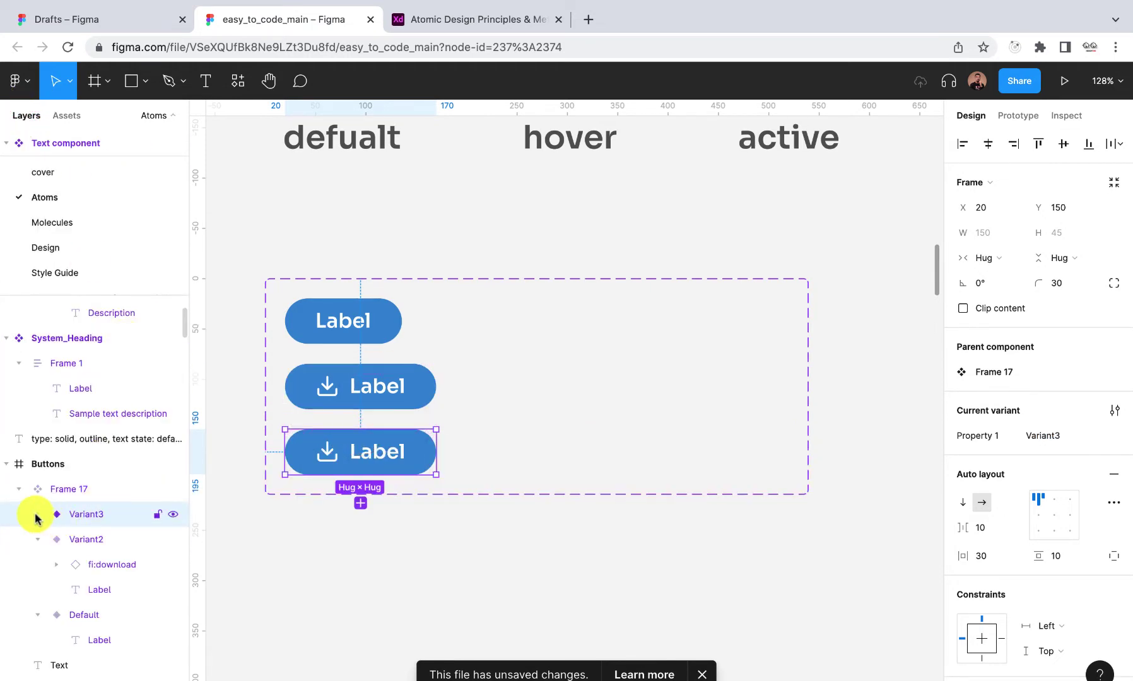
{"action": "left_click", "coordinate": [38, 515]}
{"action": "mouse_move", "coordinate": [100, 564]}
{"action": "left_mouse_down"}
{"action": "mouse_move", "coordinate": [106, 533]}
{"action": "mouse_move", "coordinate": [113, 574]}
{"action": "left_mouse_up"}
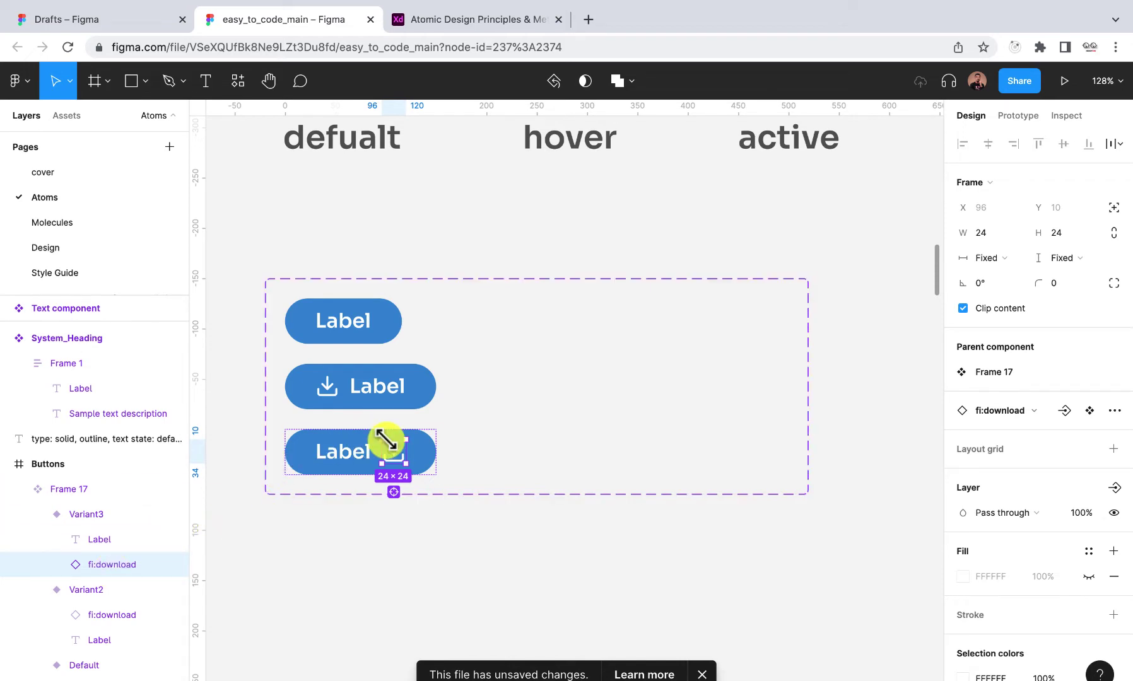
{"action": "left_click", "coordinate": [377, 337]}
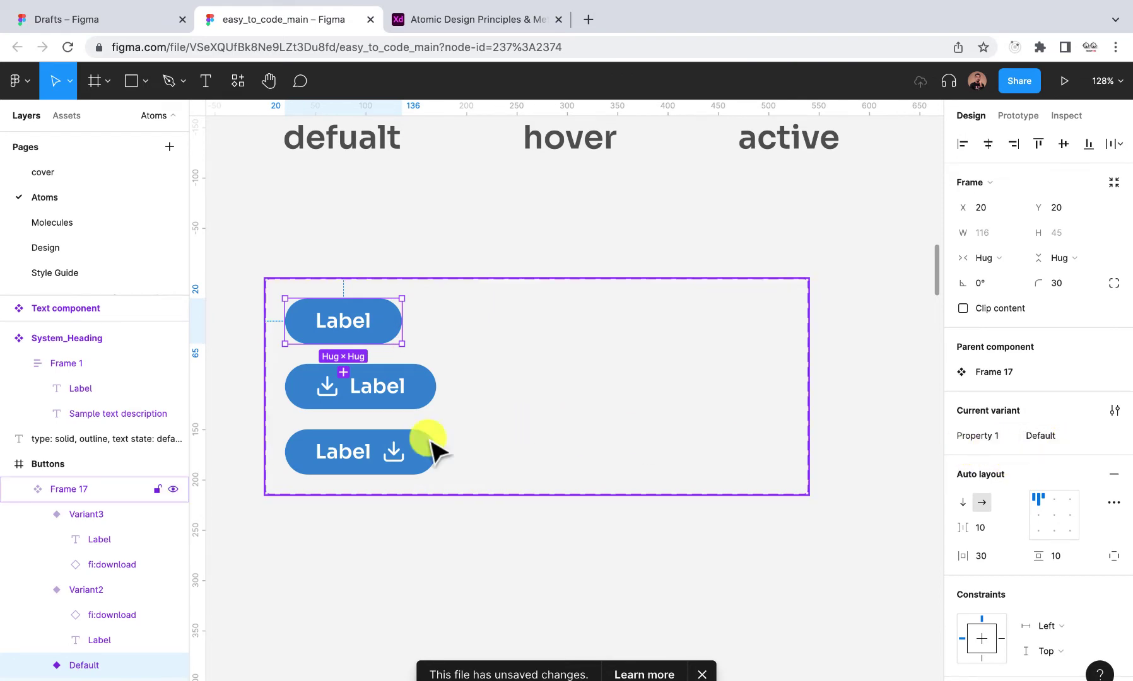
- Undo the icon reordering and the addition of the third button variant
{"action": "key", "text": "super+z"}
{"action": "key", "text": "super+z"}
{"action": "key", "text": "super+z"}
{"action": "key", "text": "super+z"}
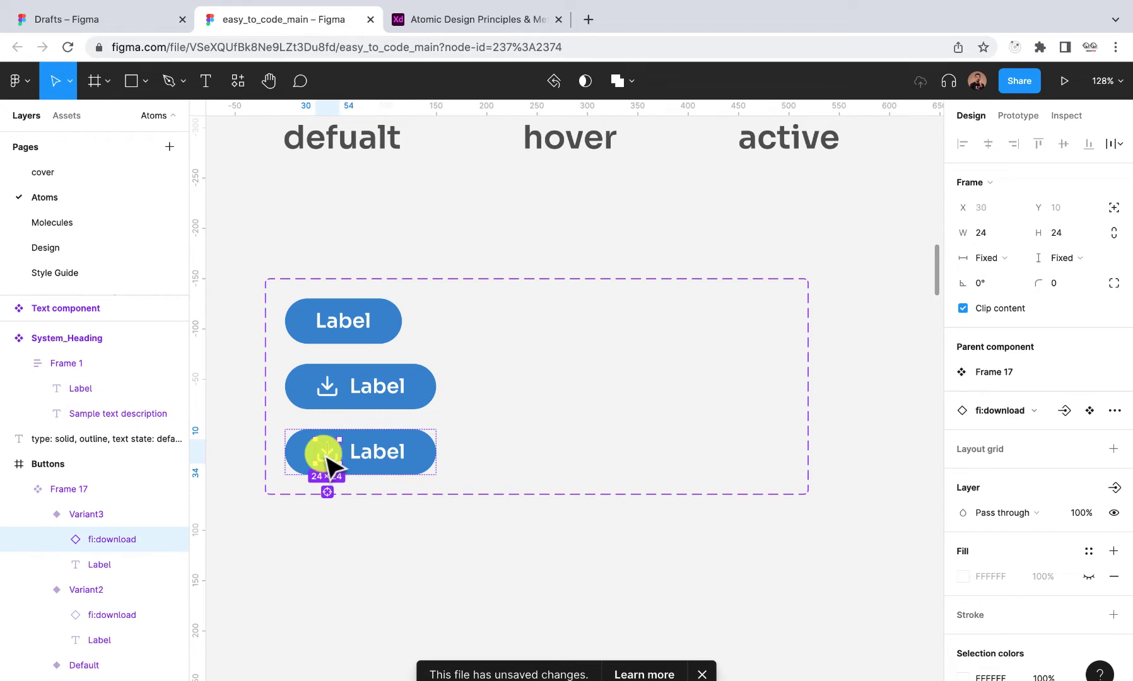
{"action": "left_click", "coordinate": [326, 388]}
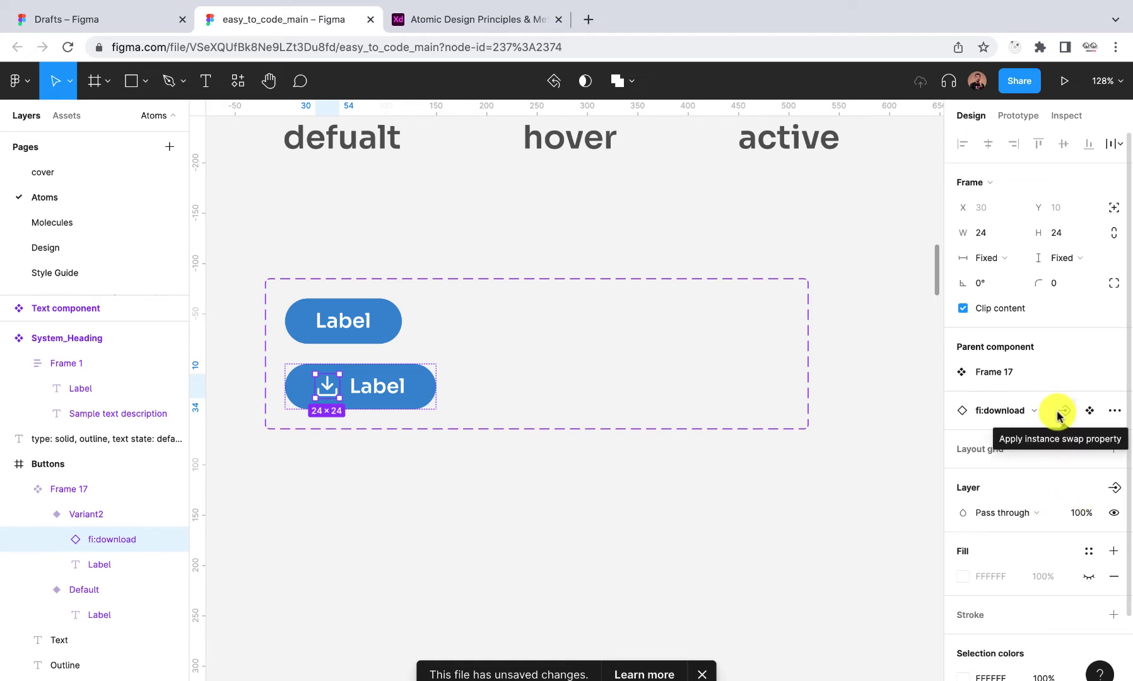
{"action": "left_click", "coordinate": [731, 505]}
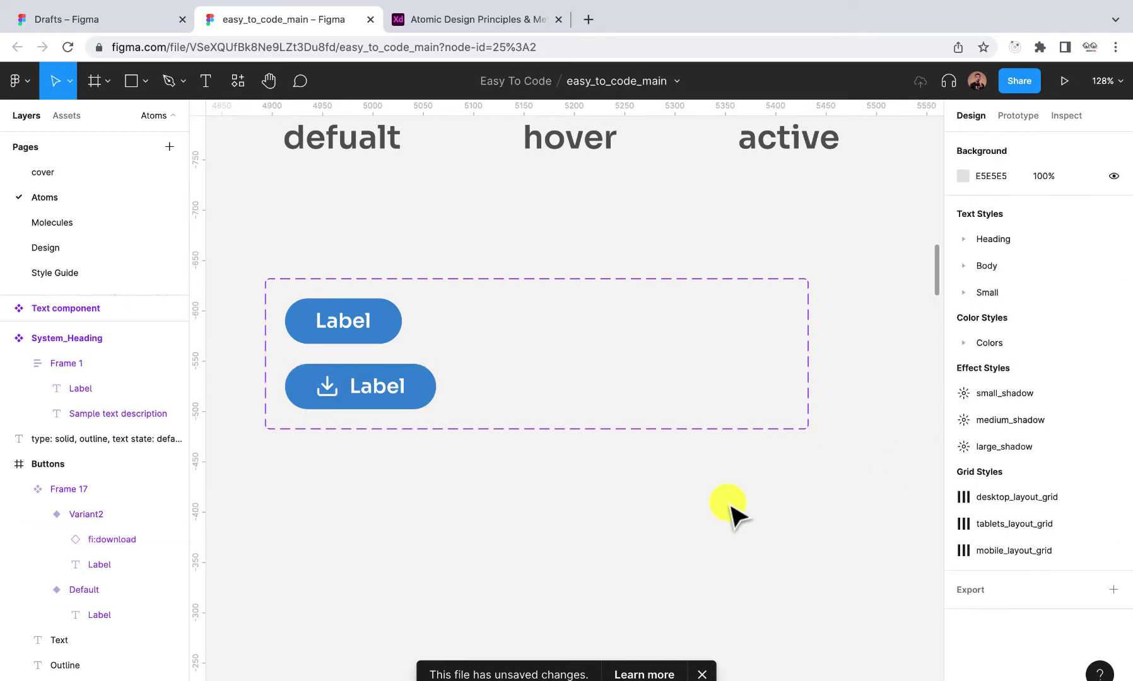
{"action": "left_click", "coordinate": [413, 388]}
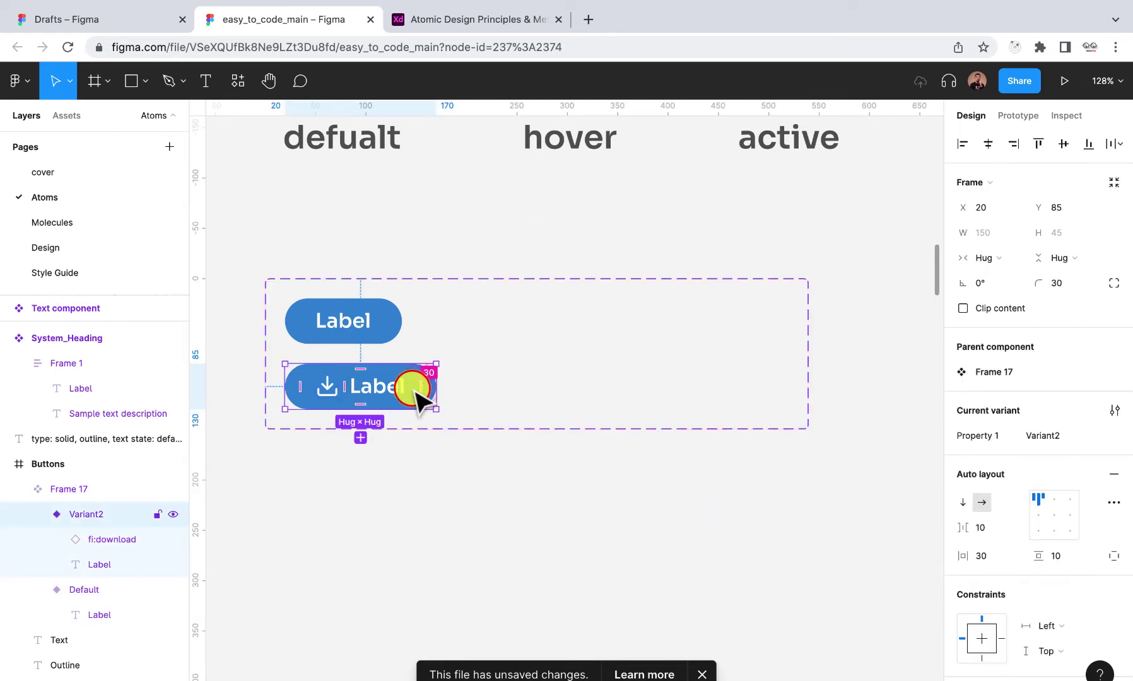
{"action": "left_click_drag", "start_coordinate": [413, 386], "coordinate": [657, 531]}
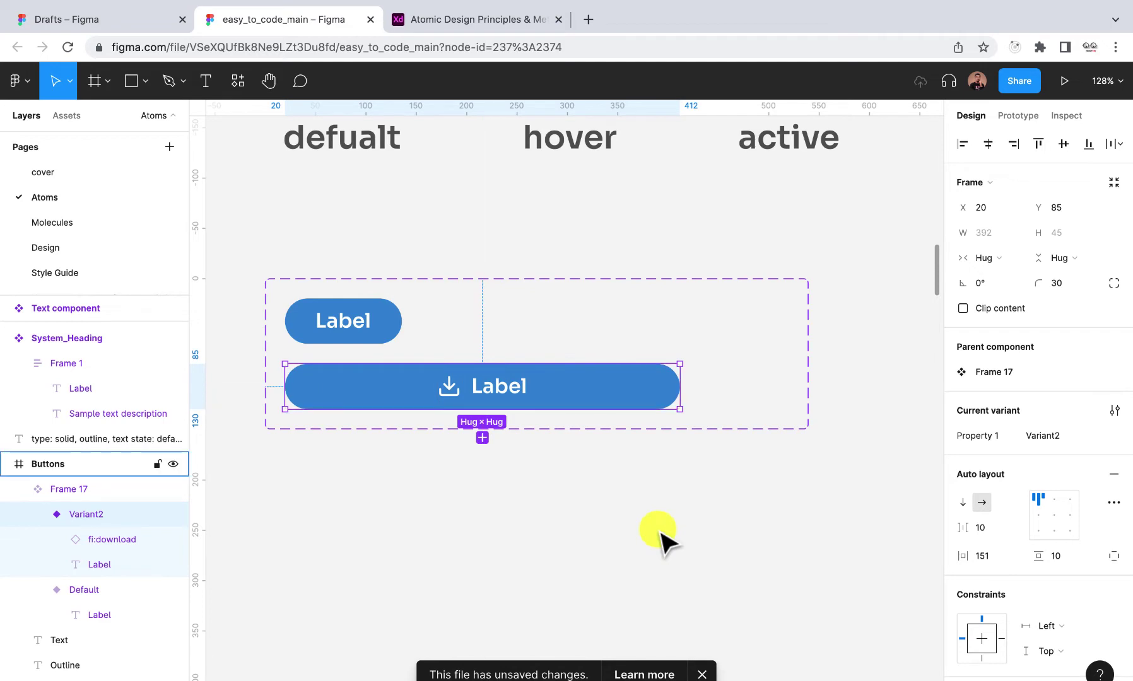
{"action": "key", "text": "ctrl+z"}
- Place an instance of the download-icon variant below the variant set and set its Label property to Sign Up
{"action": "left_click_drag", "start_coordinate": [404, 393], "coordinate": [642, 549]}
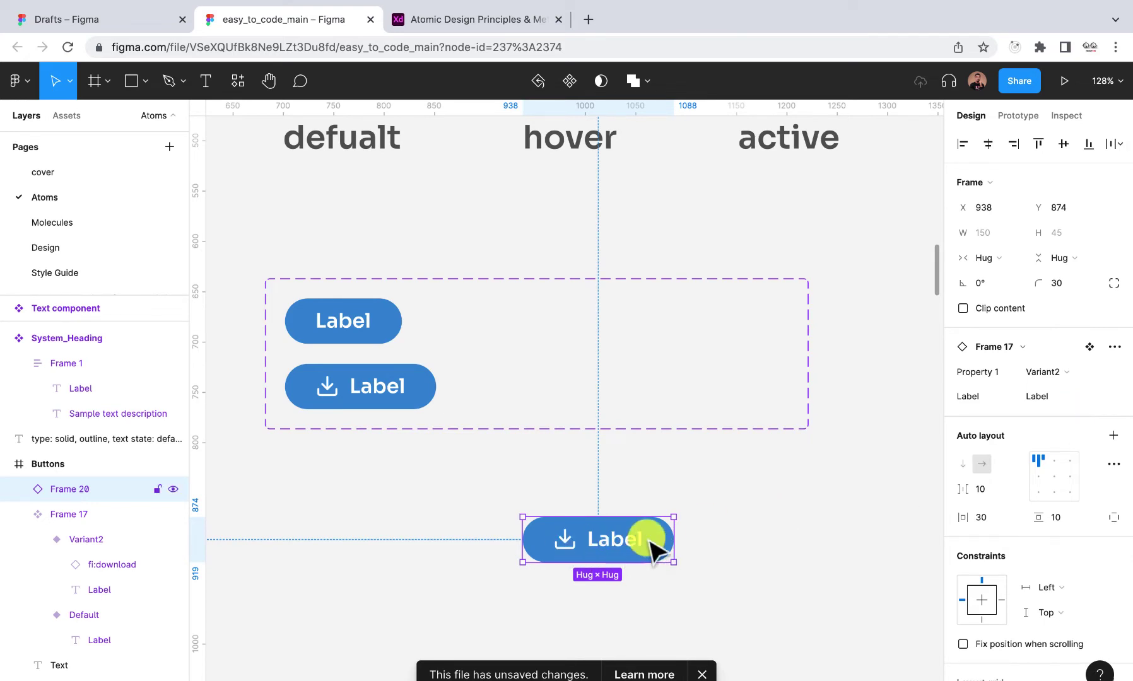
{"action": "left_click", "coordinate": [1041, 397]}
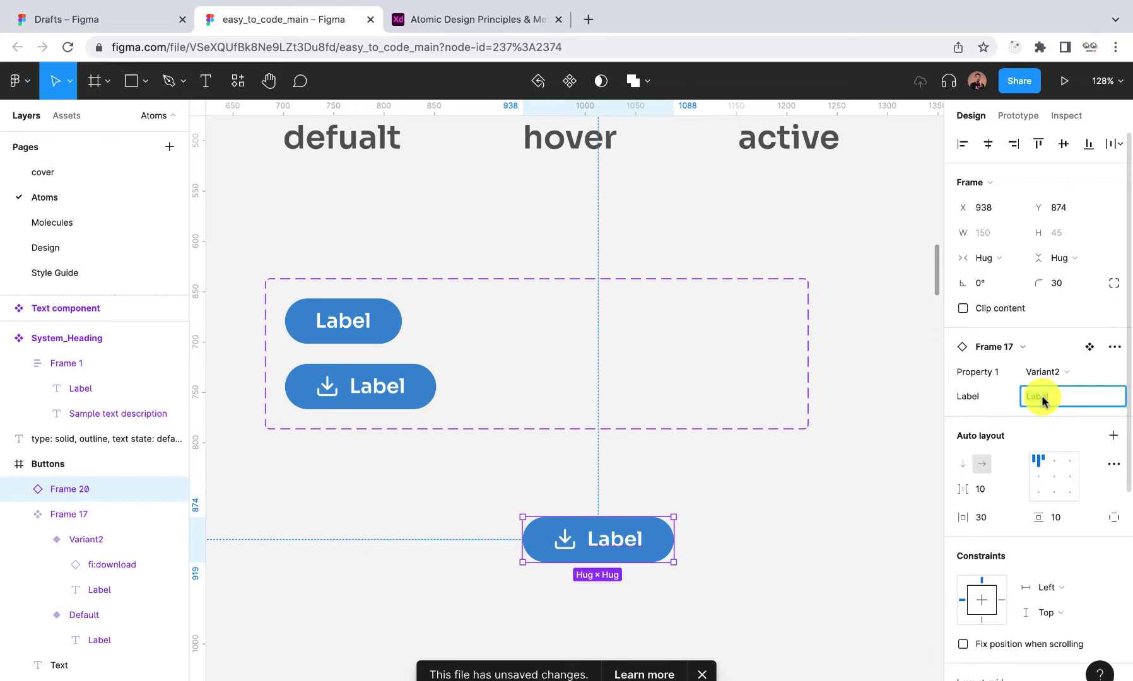
{"action": "type", "text": "Sign Up"}
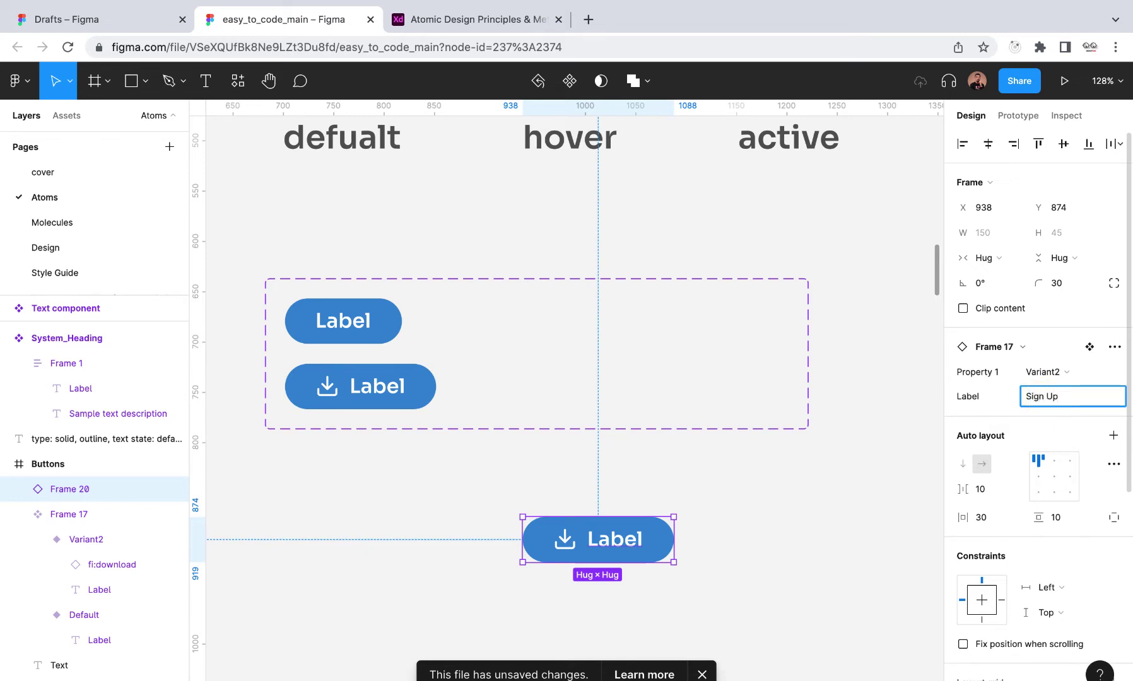
{"action": "key", "text": "Return"}
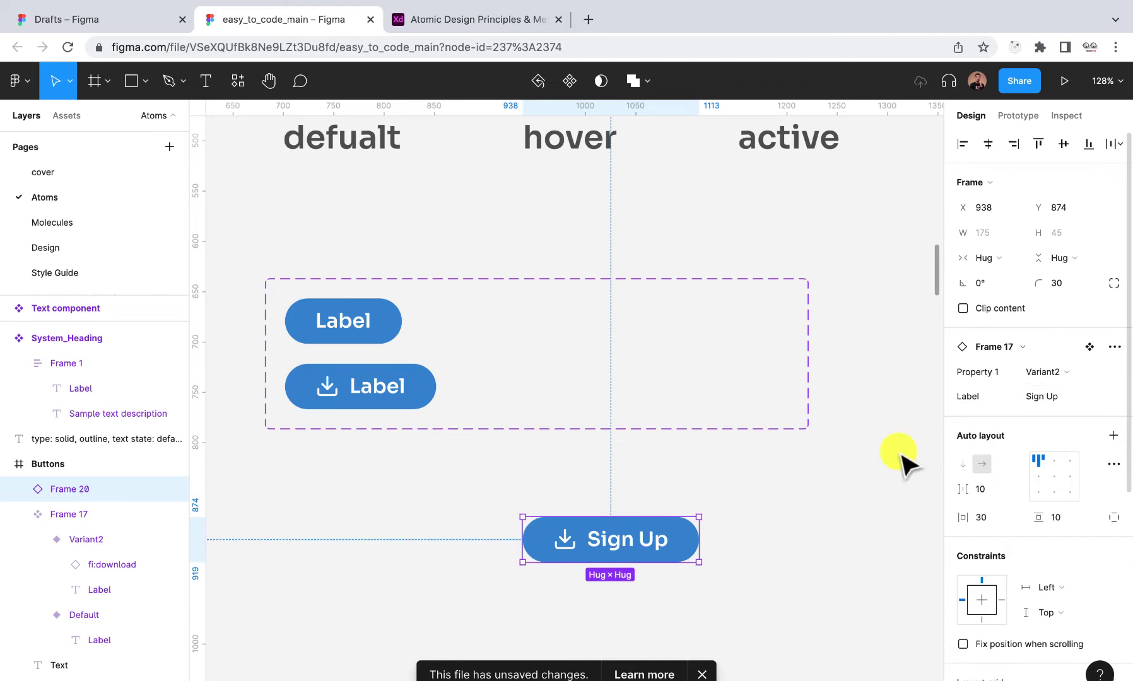
- Examine the swap options of the download icon nested inside the Sign Up button instance
{"action": "double_click", "coordinate": [565, 548]}
{"action": "double_click", "coordinate": [571, 550]}
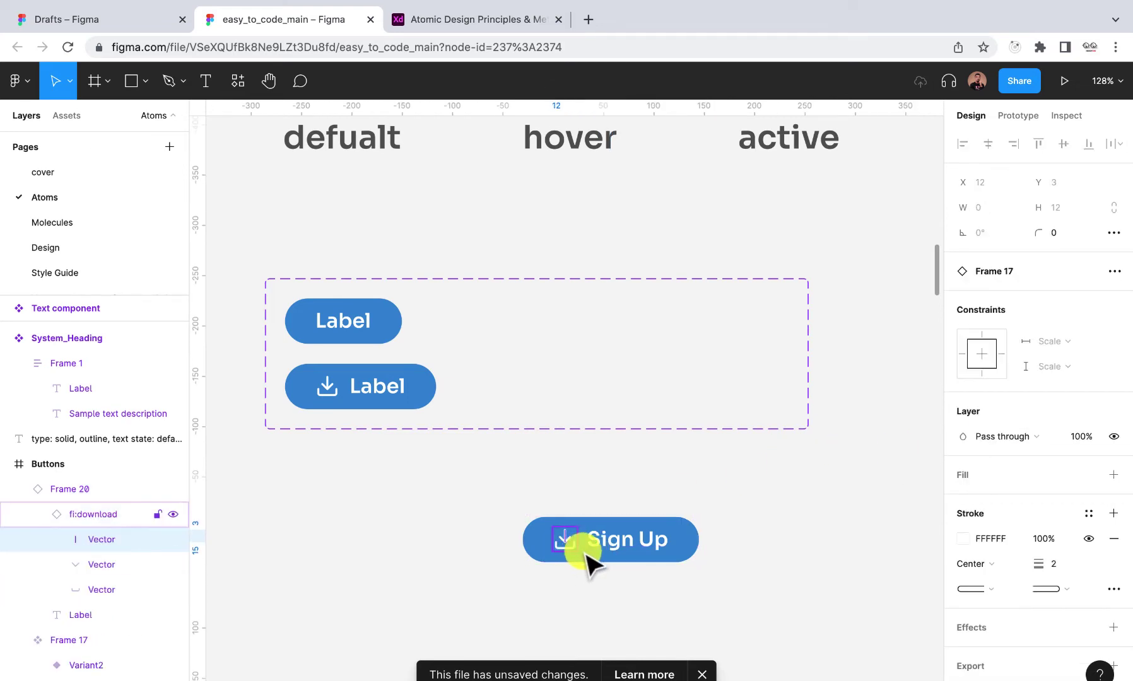
{"action": "left_click", "coordinate": [91, 514]}
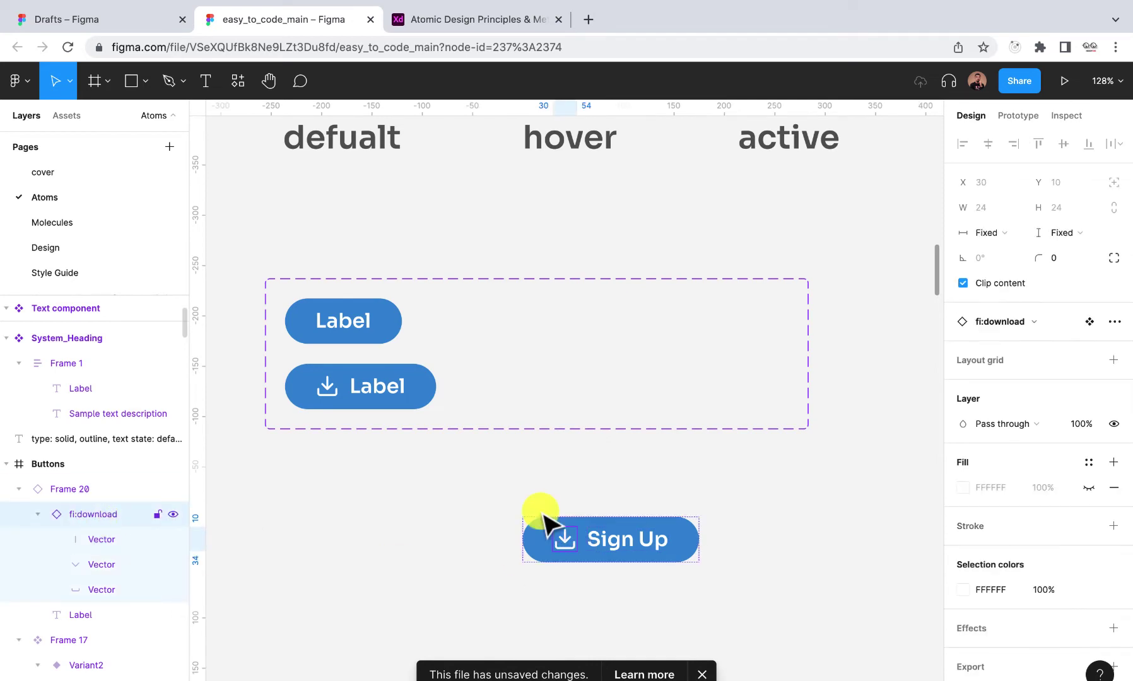
{"action": "left_click", "coordinate": [1044, 327]}
{"action": "left_click", "coordinate": [753, 498]}
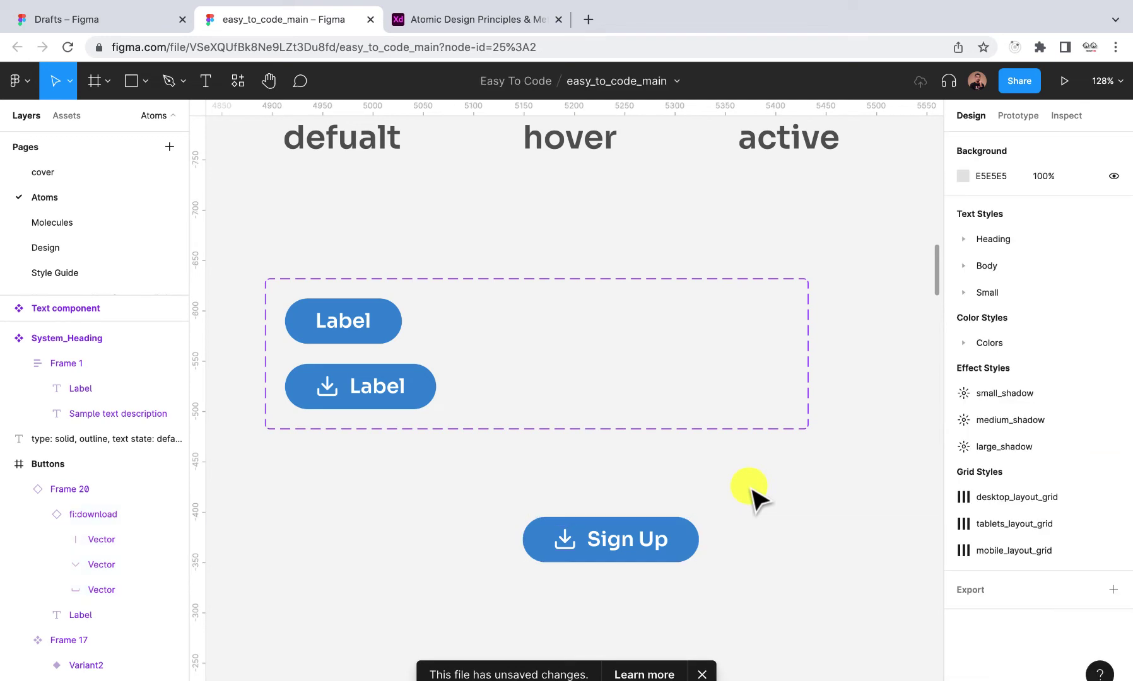
- Create an instance swap property named icon with value fi:download for the second variant's icon, and select the Sign Up instance
{"action": "left_click", "coordinate": [328, 398]}
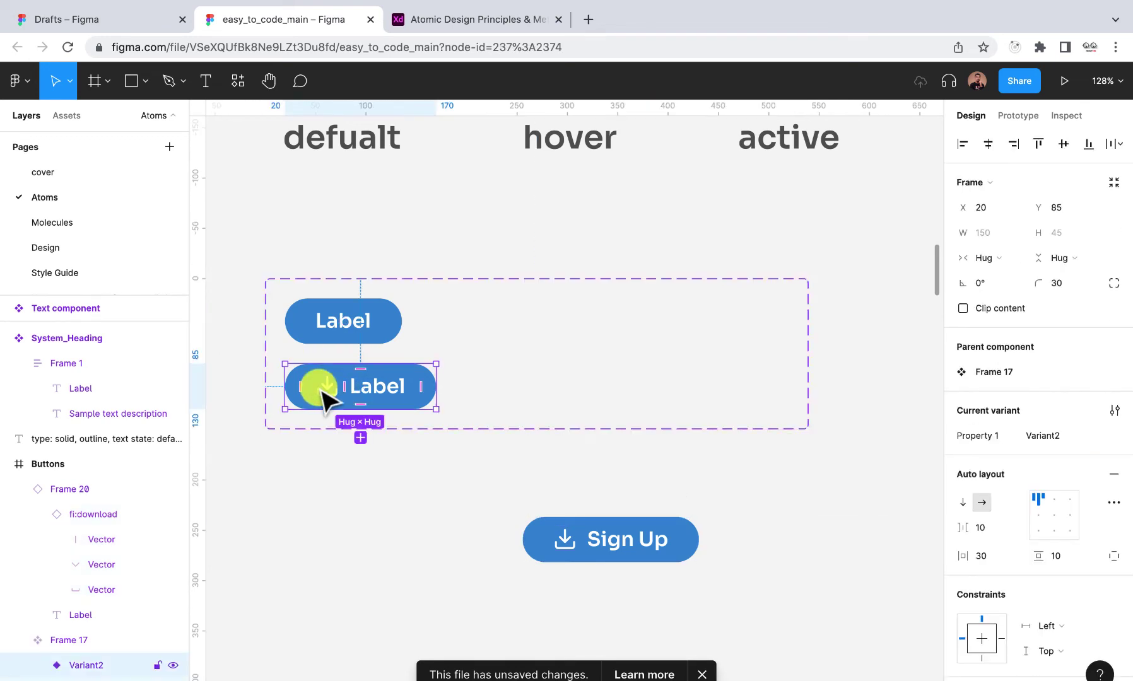
{"action": "double_click", "coordinate": [328, 397]}
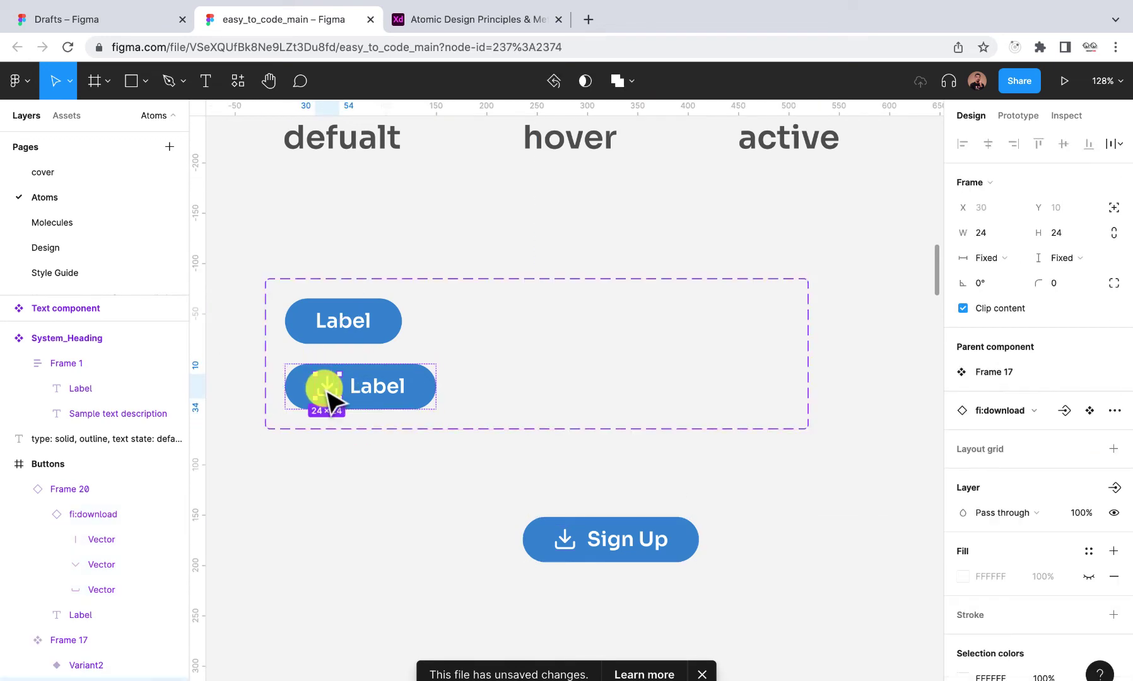
{"action": "left_click", "coordinate": [1064, 414]}
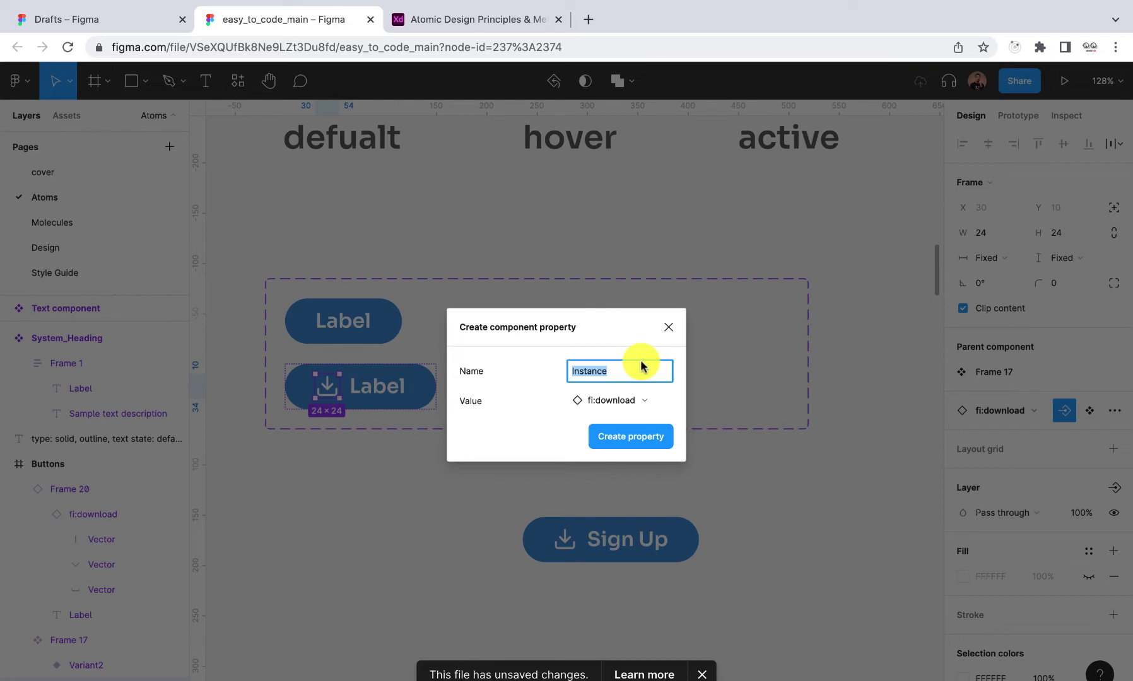
{"action": "type", "text": "icon"}
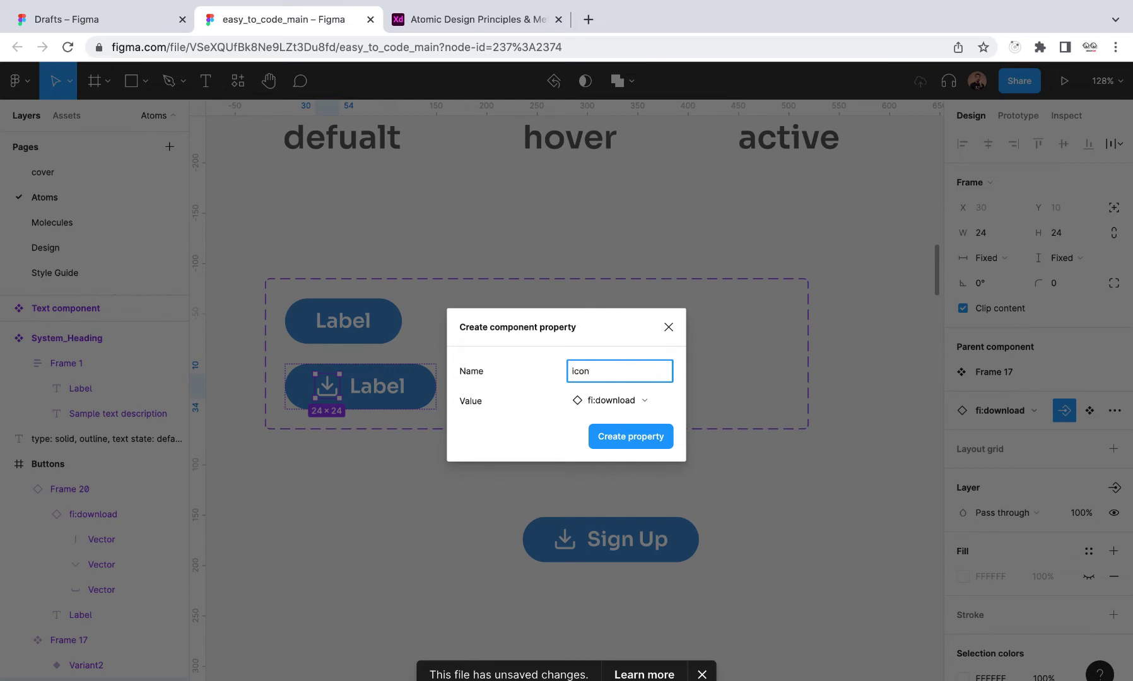
{"action": "left_click", "coordinate": [637, 437]}
{"action": "left_click", "coordinate": [631, 551]}
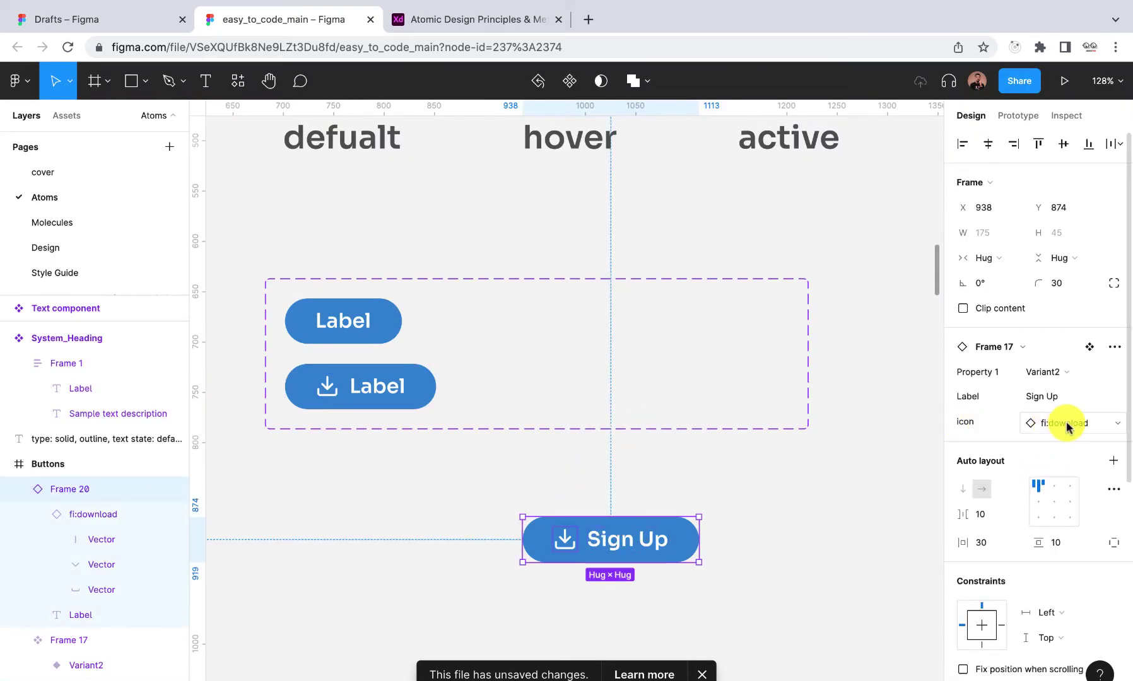
- Try swapping the Sign Up button's icon for fi:droplet, and undo the swap
{"action": "left_click", "coordinate": [1110, 426]}
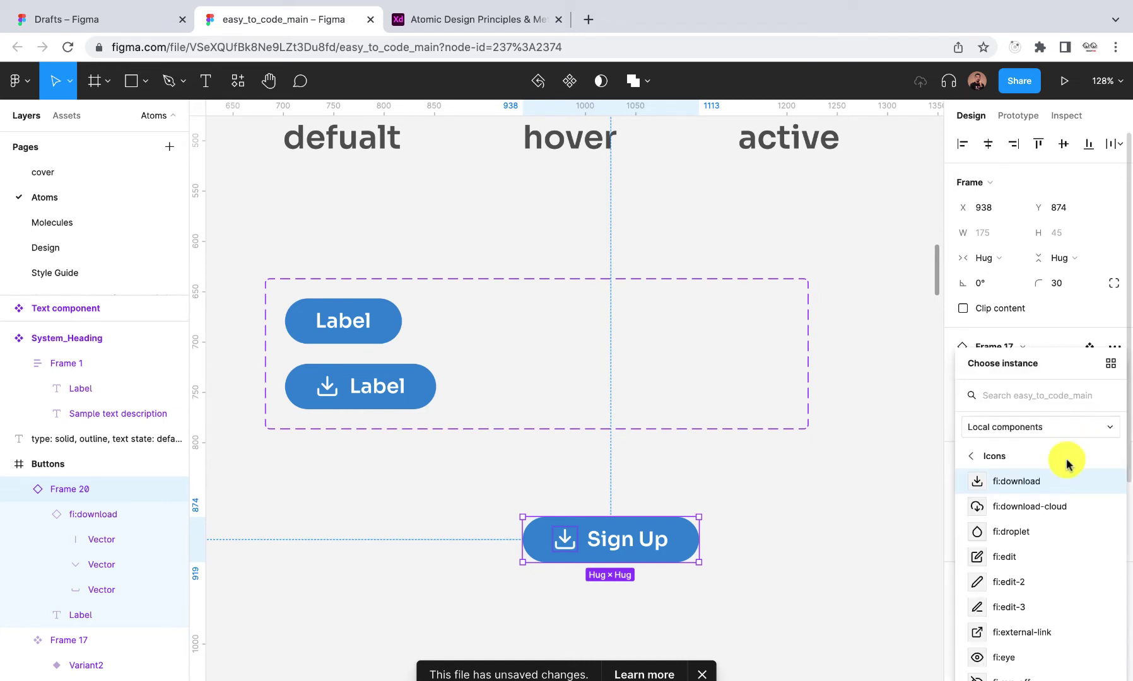
{"action": "left_click", "coordinate": [1017, 535]}
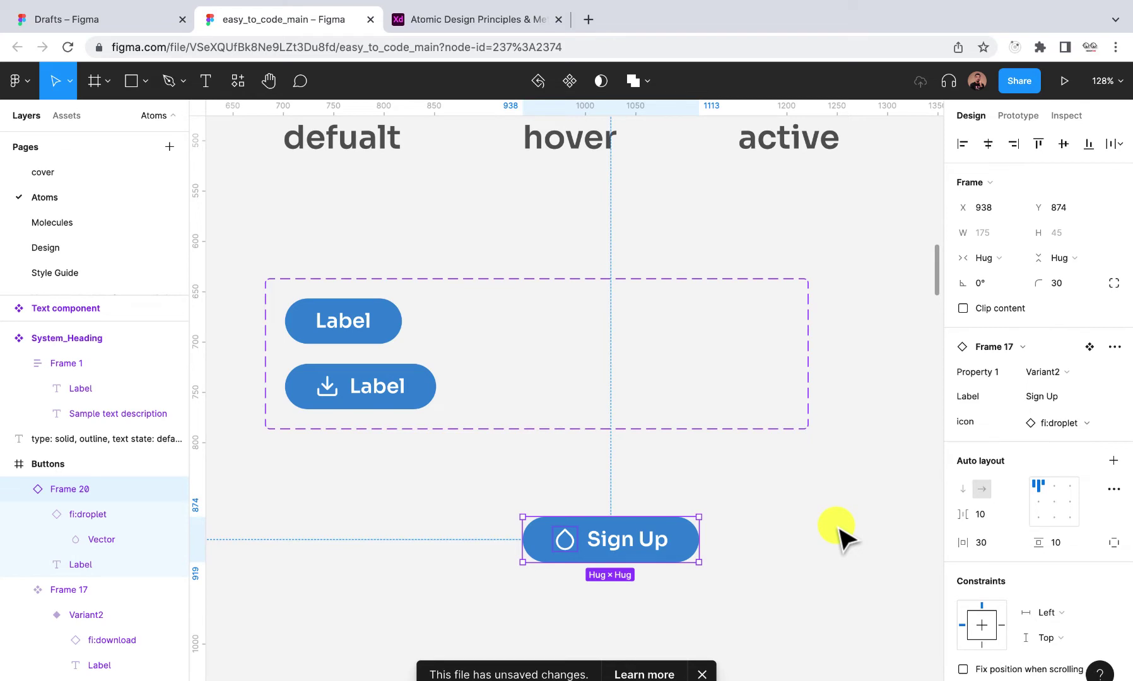
{"action": "key", "text": "ctrl+z"}
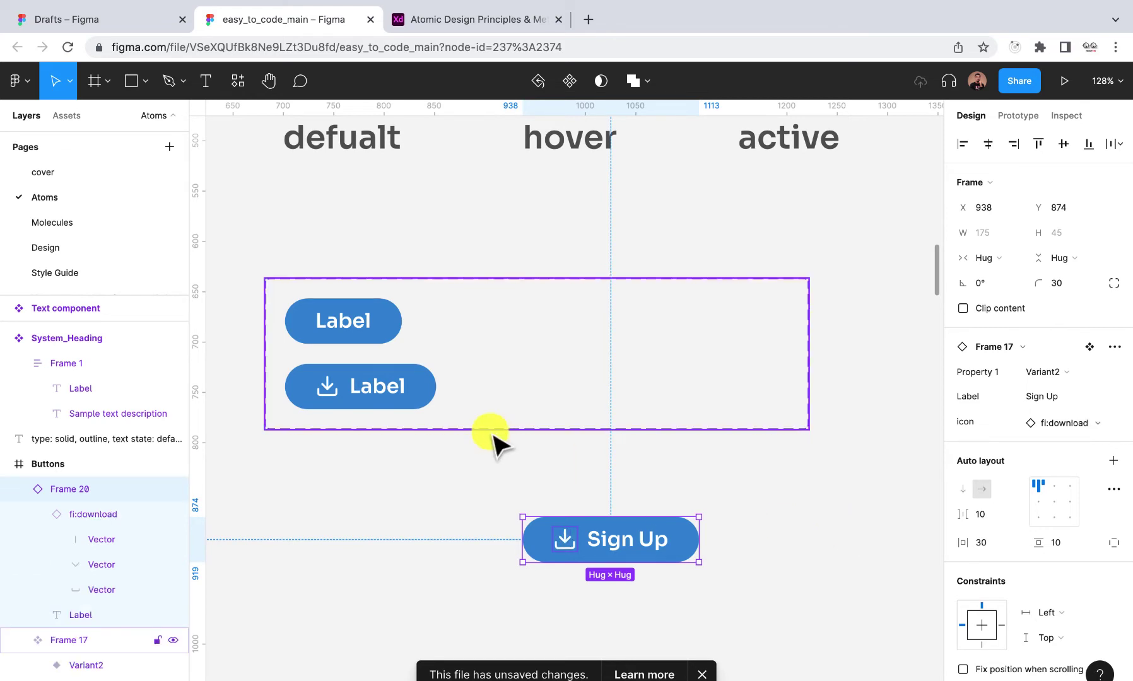
- Rename the button component set's variant property Property 1 as type
{"action": "left_click", "coordinate": [377, 388]}
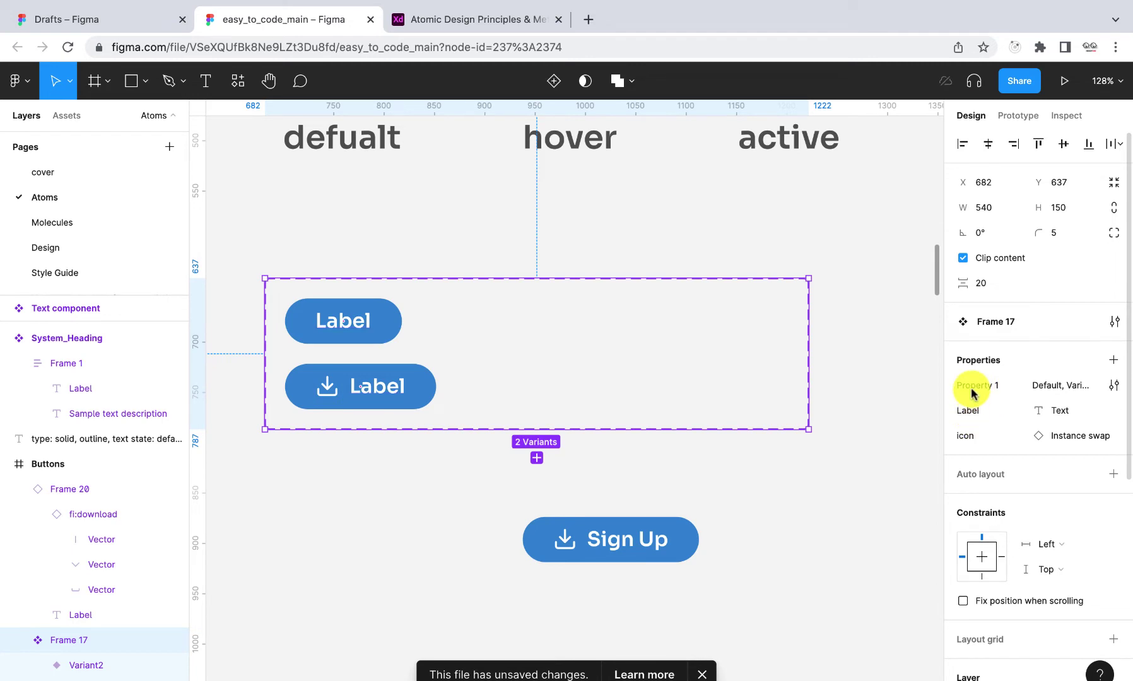
{"action": "double_click", "coordinate": [972, 387]}
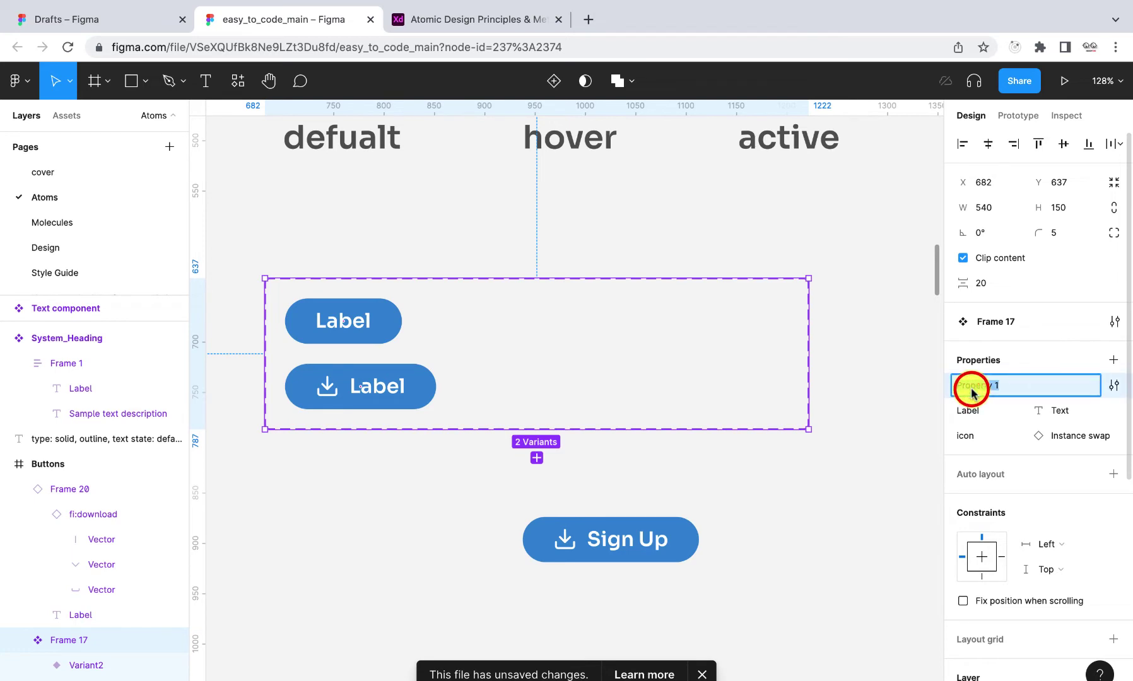
{"action": "type", "text": "t"}
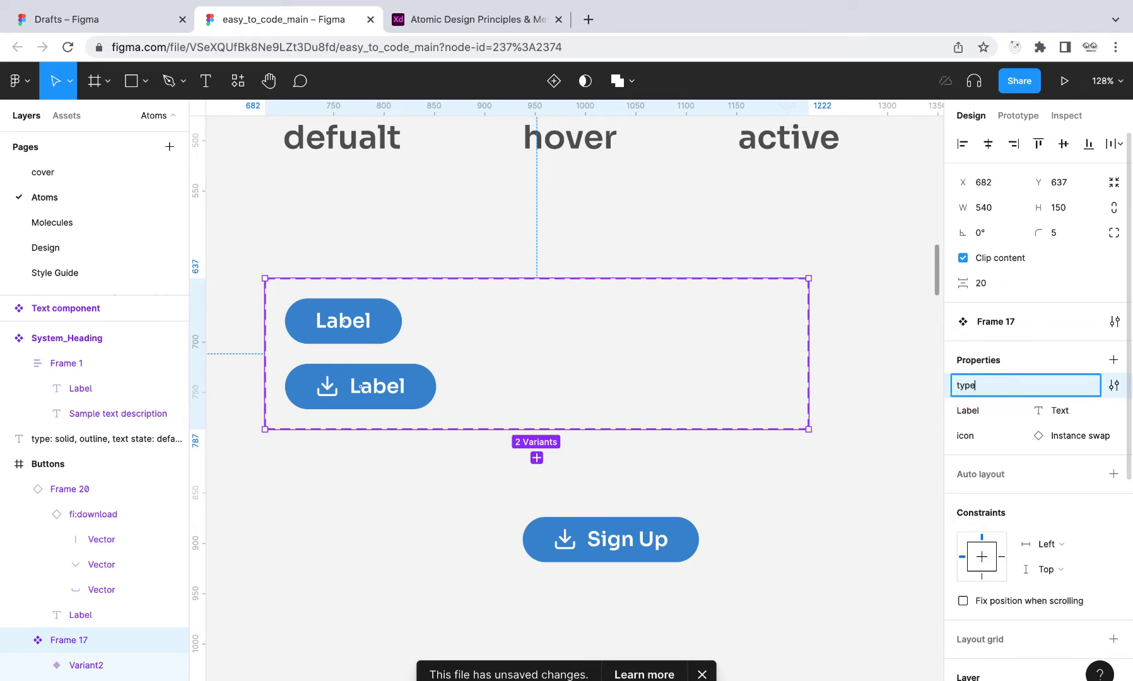
{"action": "type", "text": "ype"}
{"action": "key", "text": "Return"}
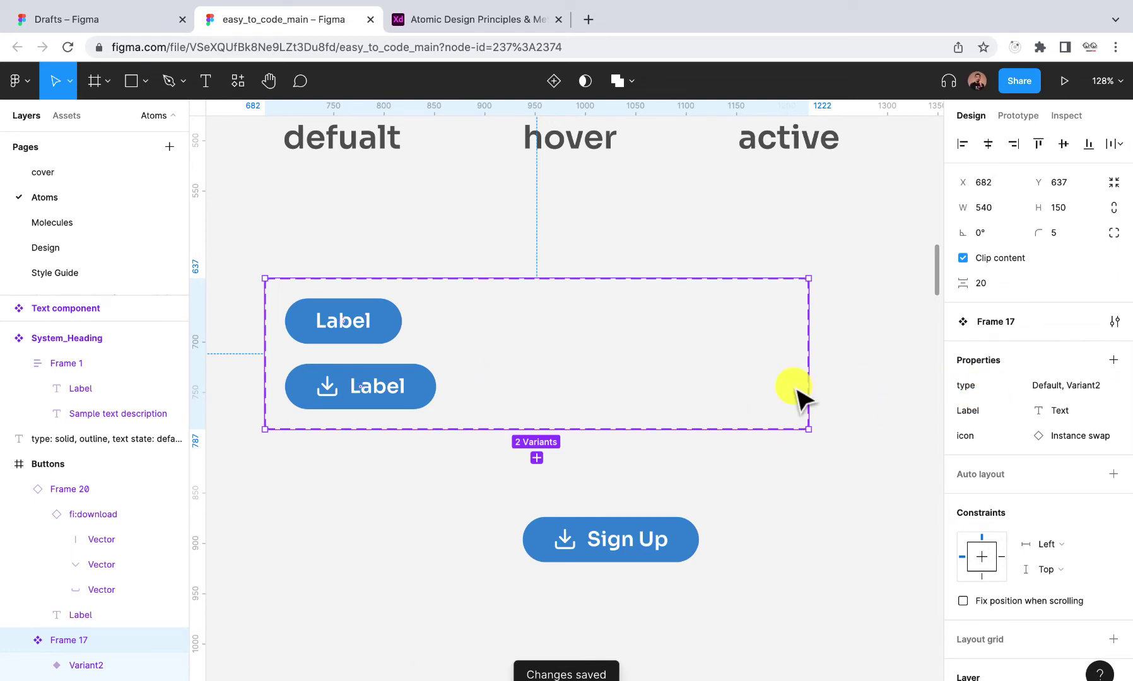
- Set the type value of the button variant without an icon to solid
{"action": "left_click", "coordinate": [366, 326]}
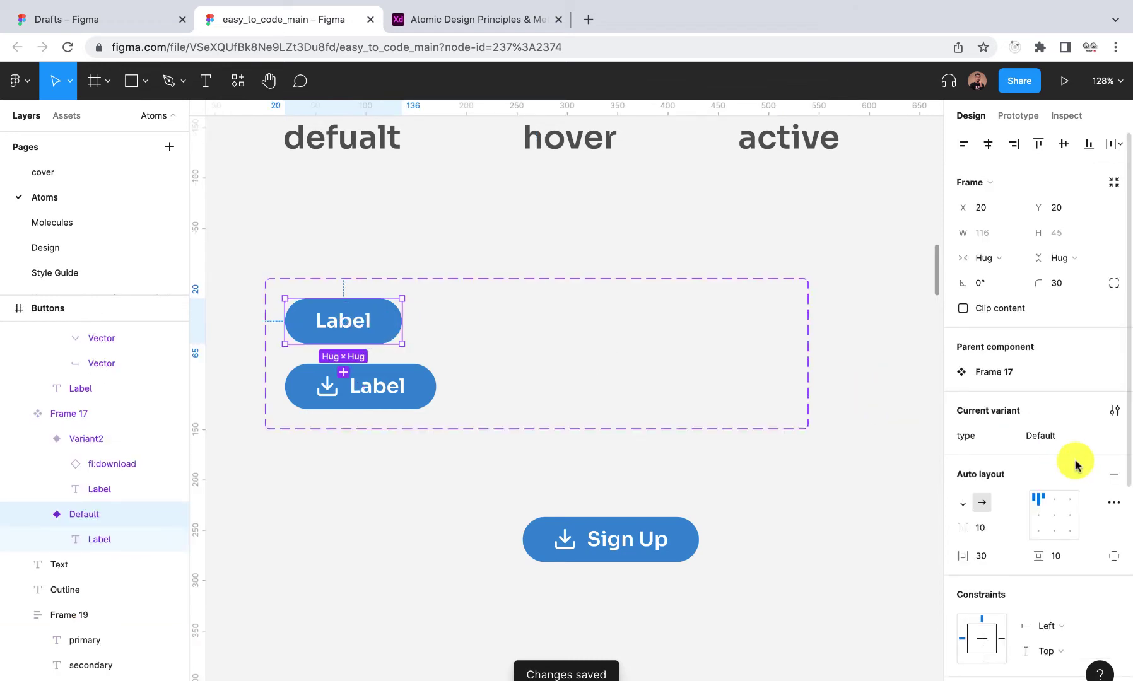
{"action": "left_click", "coordinate": [1051, 439]}
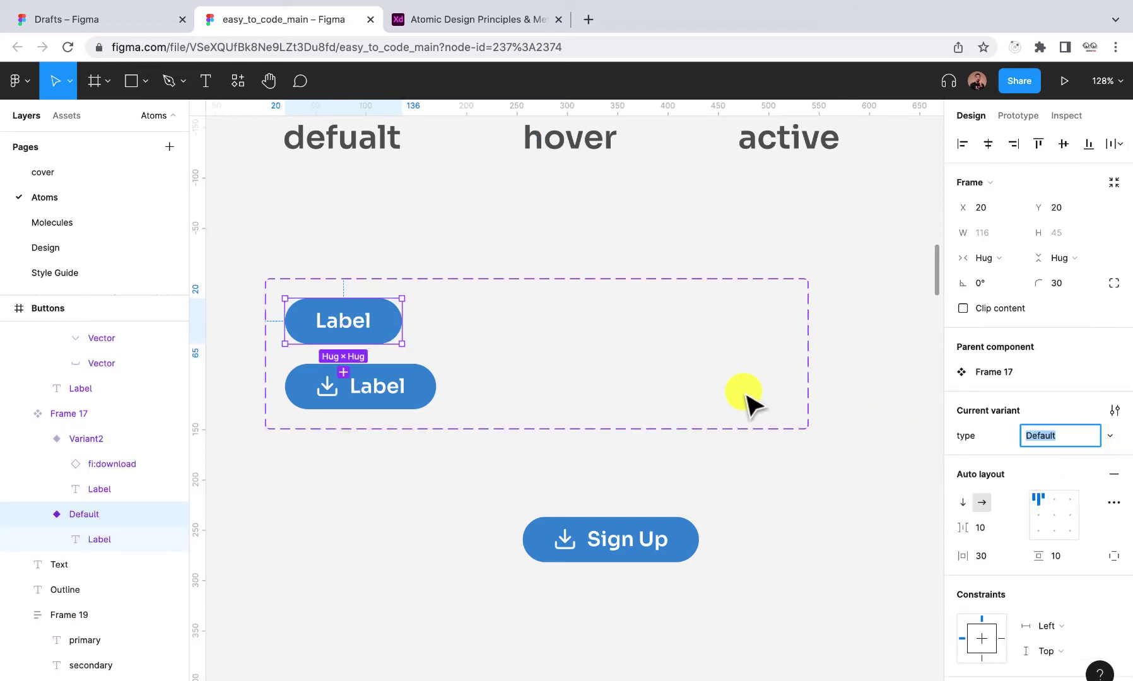
{"action": "scroll", "coordinate": [749, 399], "scroll_direction": "down", "scroll_amount": 5}
{"action": "scroll", "coordinate": [750, 399], "scroll_direction": "right", "scroll_amount": 15}
{"action": "scroll", "coordinate": [750, 398], "scroll_direction": "right", "scroll_amount": 10}
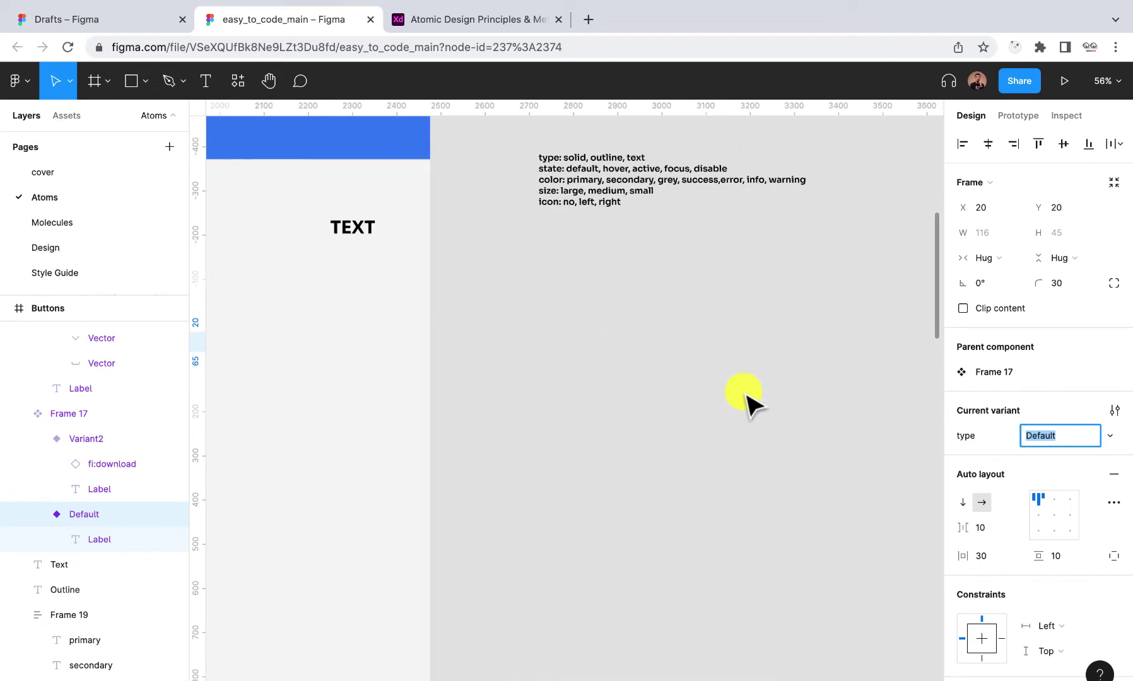
{"action": "scroll", "coordinate": [558, 193], "scroll_direction": "left", "scroll_amount": 20}
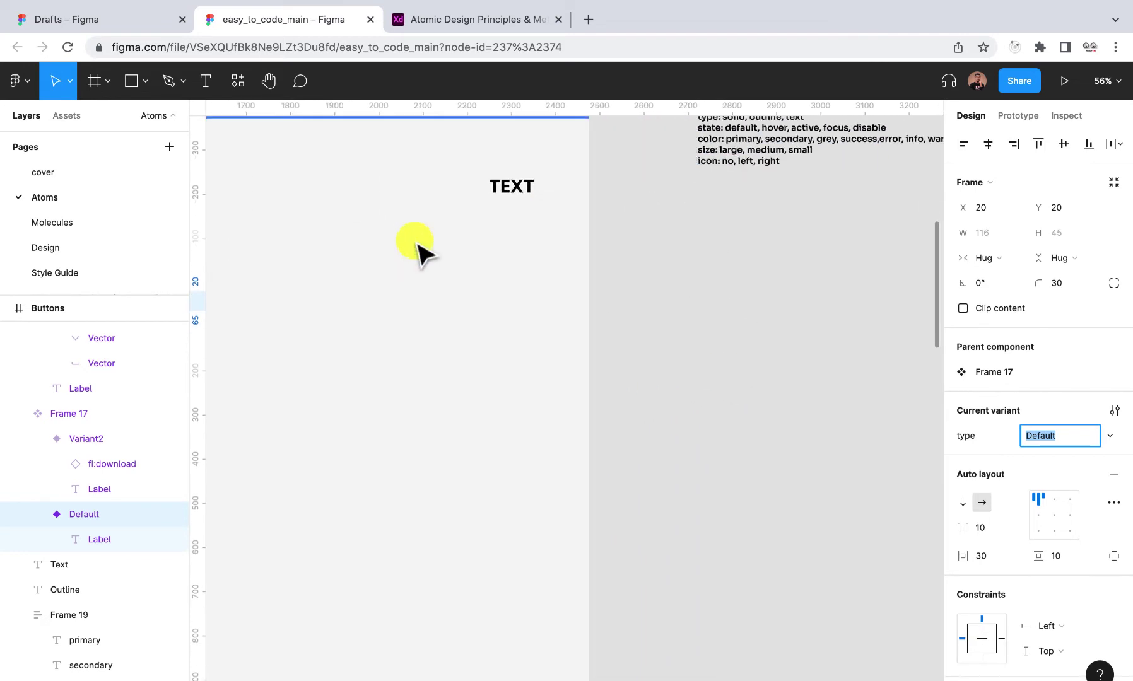
{"action": "scroll", "coordinate": [492, 278], "scroll_direction": "left", "scroll_amount": 1}
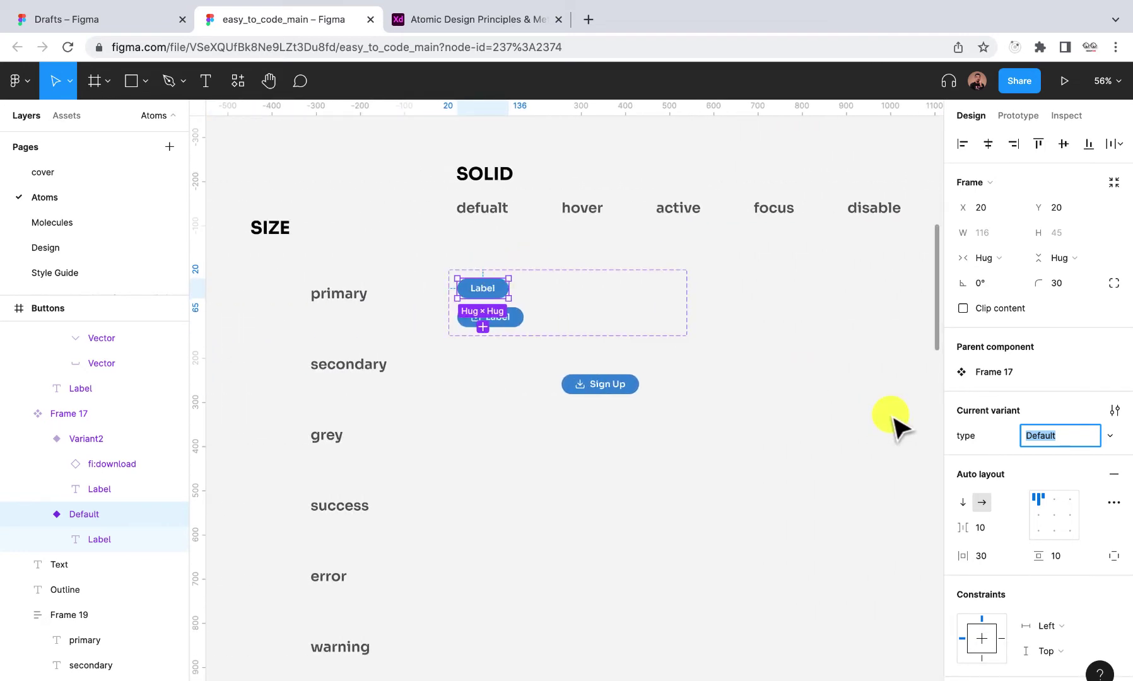
{"action": "type", "text": "solid"}
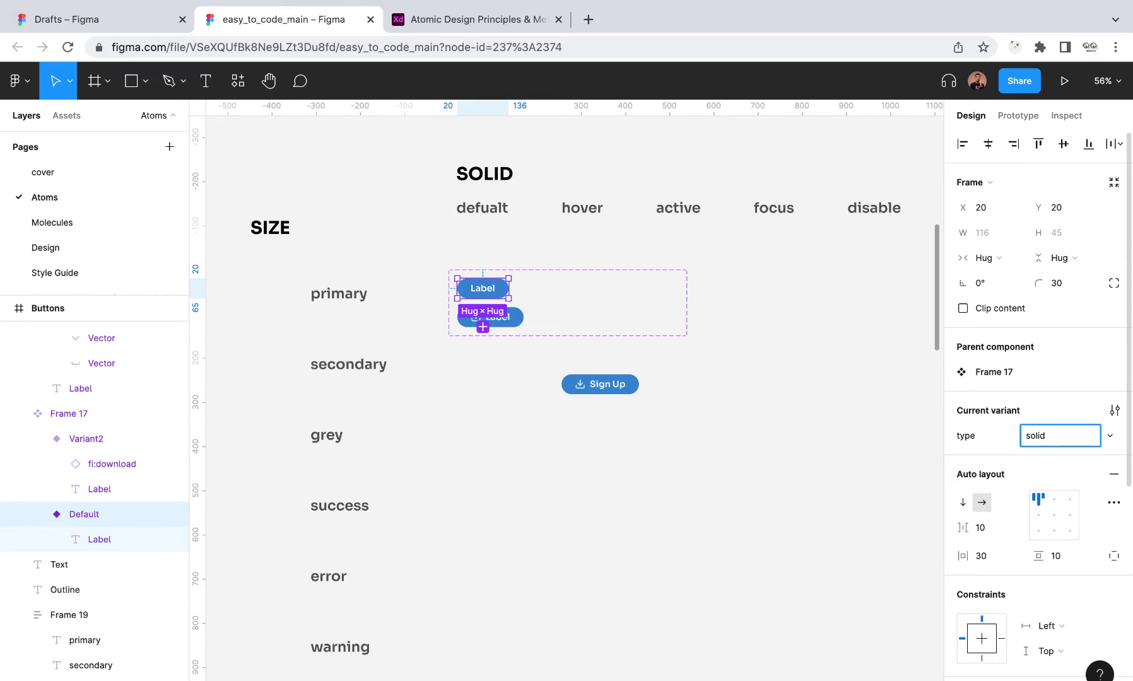
{"action": "key", "text": "Return"}
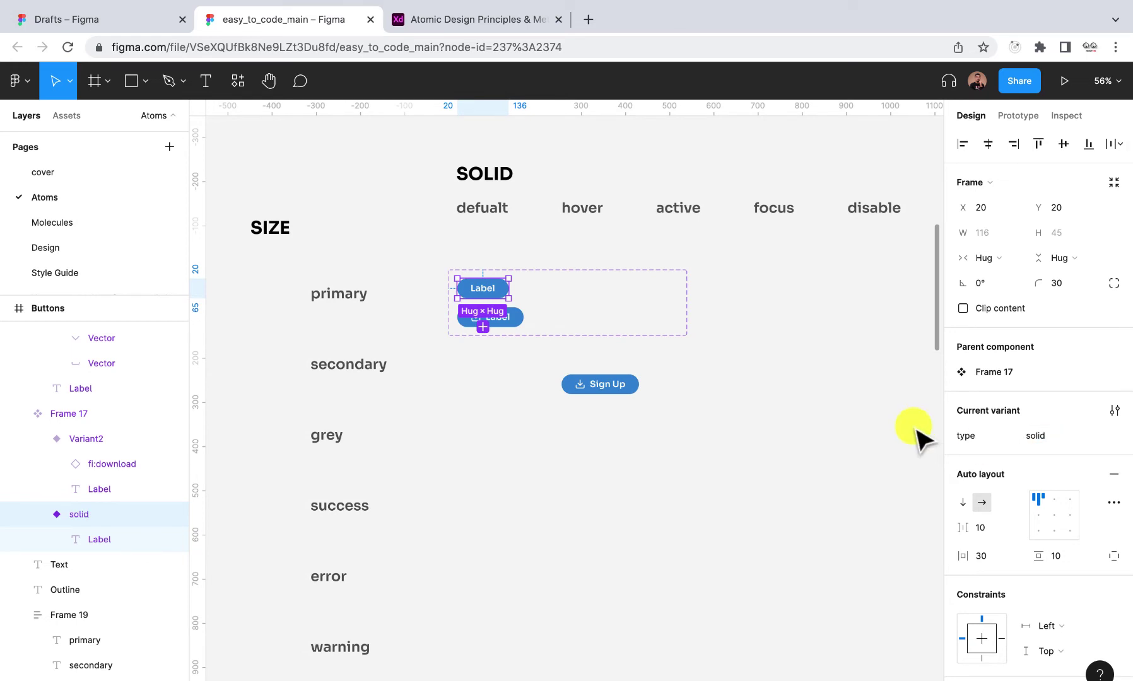
- Set the type value of the download-icon button variant to solid
{"action": "left_click", "coordinate": [487, 319]}
{"action": "scroll", "coordinate": [492, 328], "scroll_direction": "up", "scroll_amount": 5}
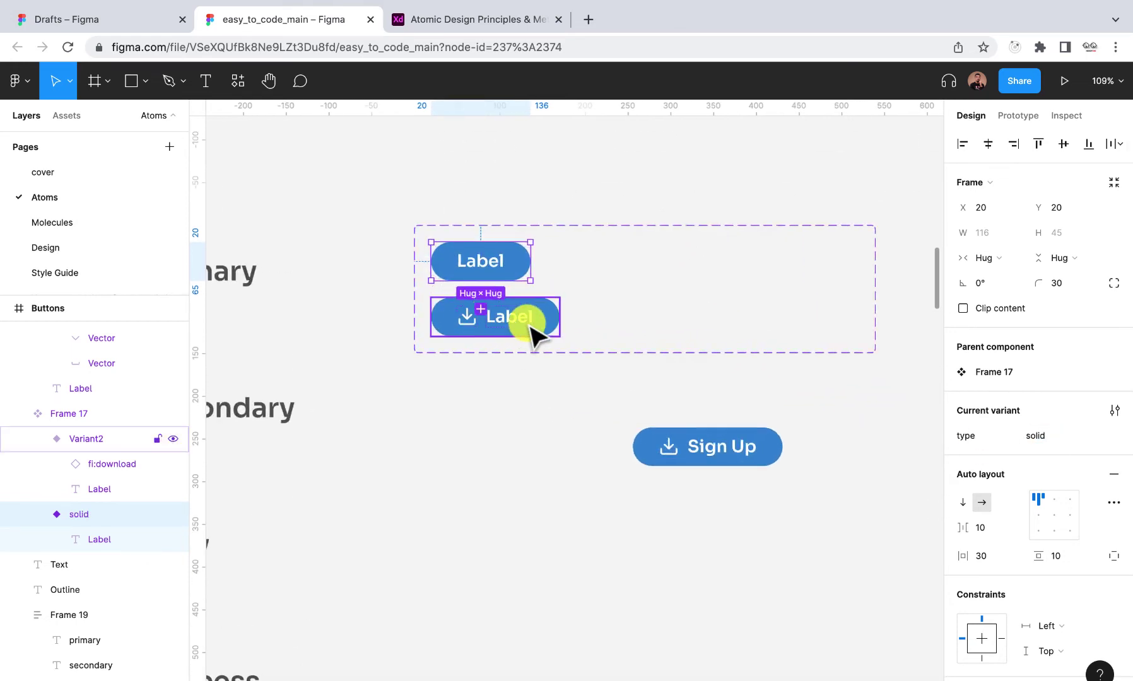
{"action": "left_click", "coordinate": [535, 330]}
{"action": "left_click", "coordinate": [1059, 442]}
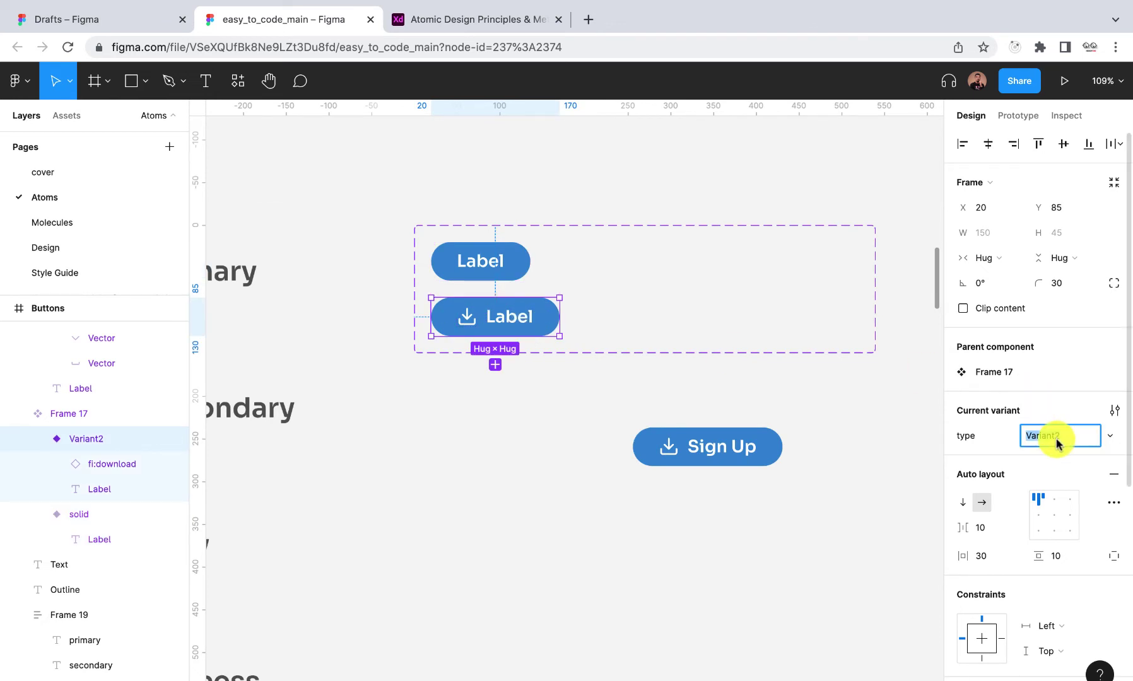
{"action": "type", "text": "so"}
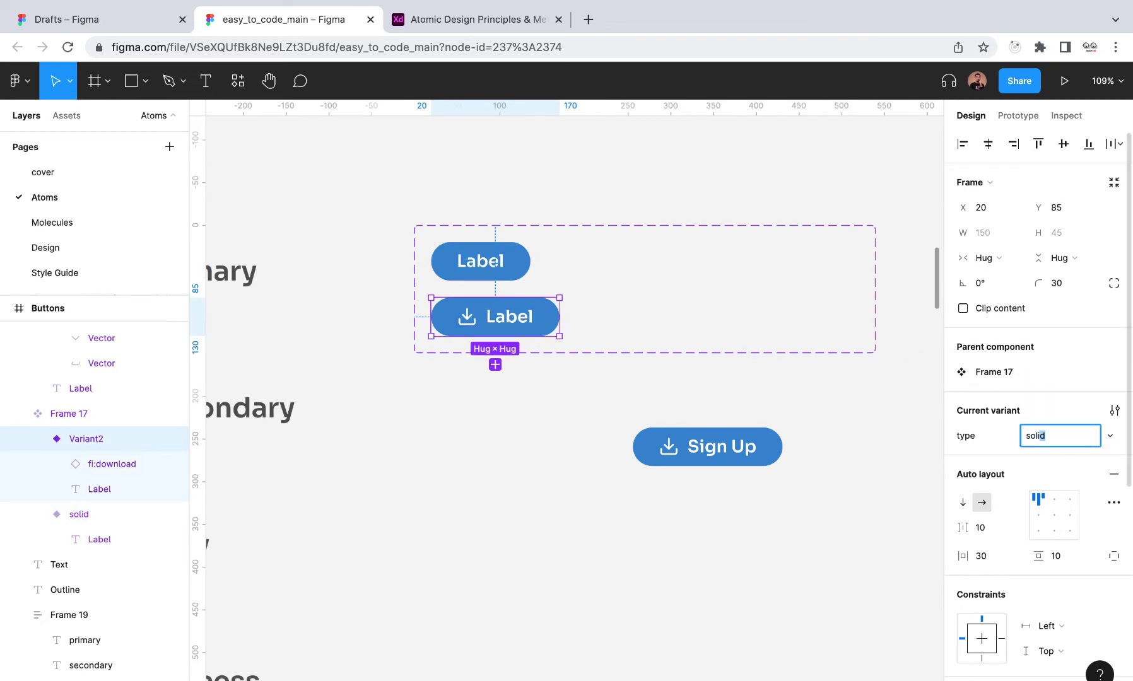
{"action": "type", "text": "li"}
{"action": "key", "text": "Return"}
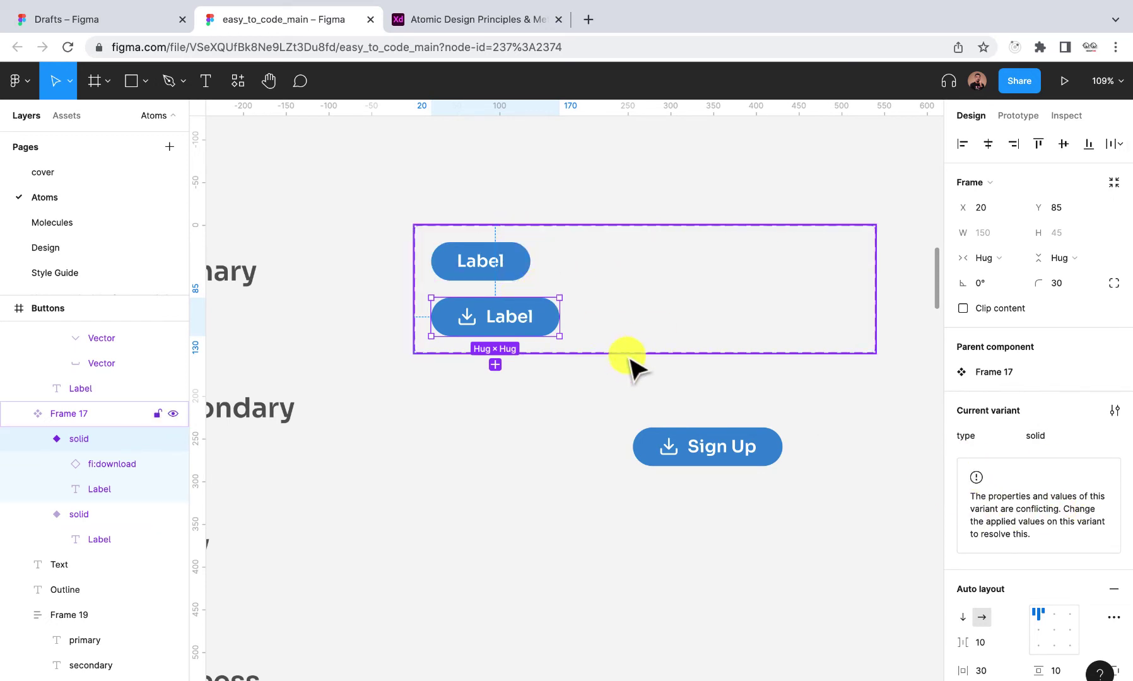
- Create a variant property named show_icon with the value no on the button component set
{"action": "left_click", "coordinate": [607, 352]}
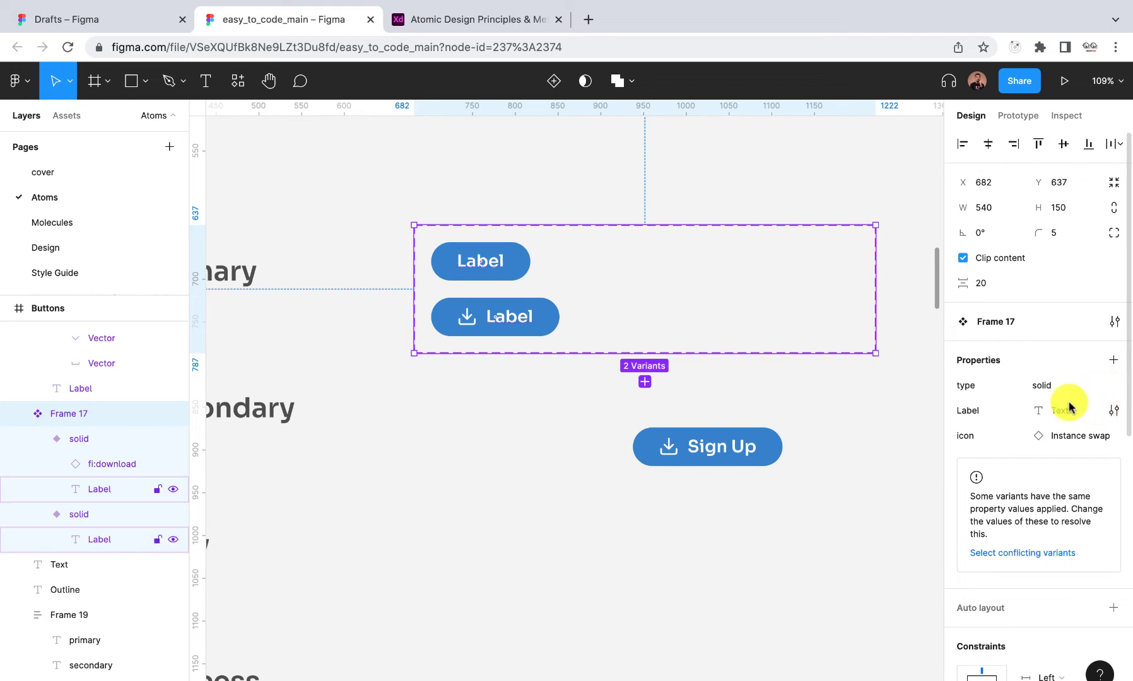
{"action": "left_click", "coordinate": [1114, 359]}
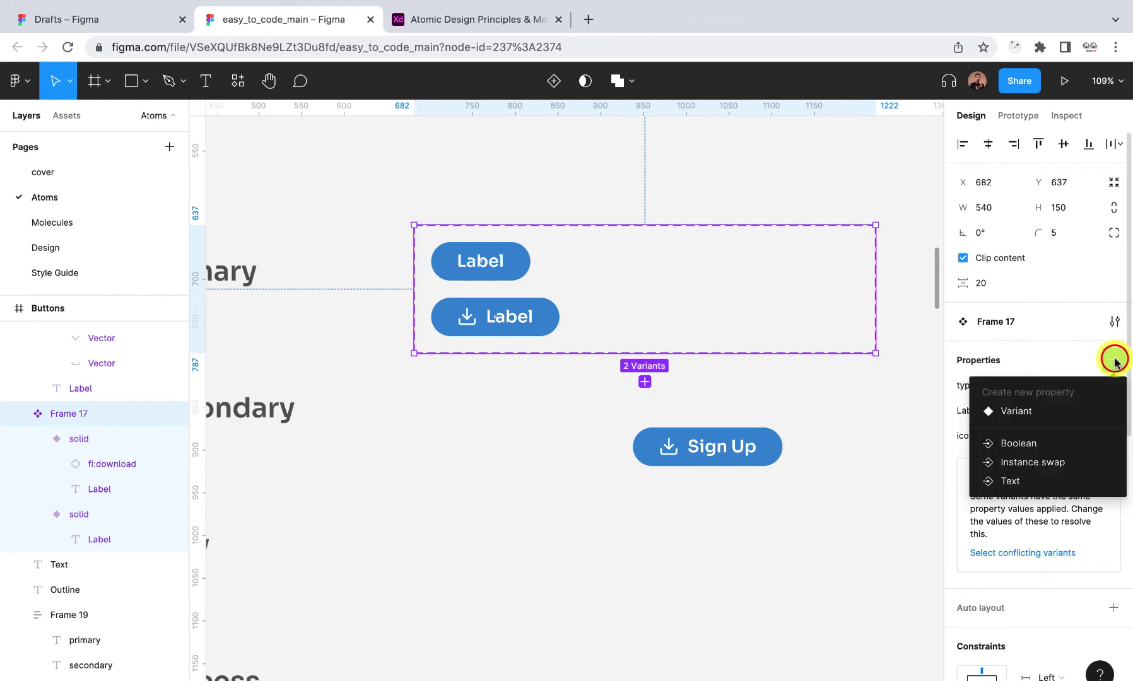
{"action": "left_click", "coordinate": [1027, 414]}
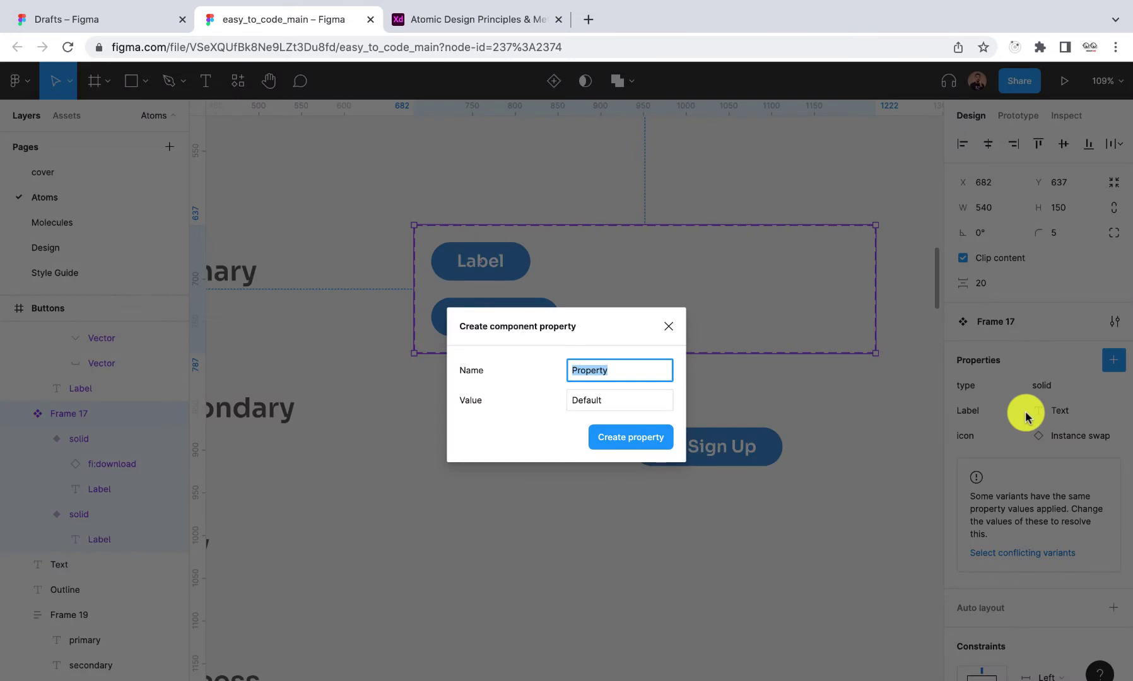
{"action": "type", "text": "show_icon"}
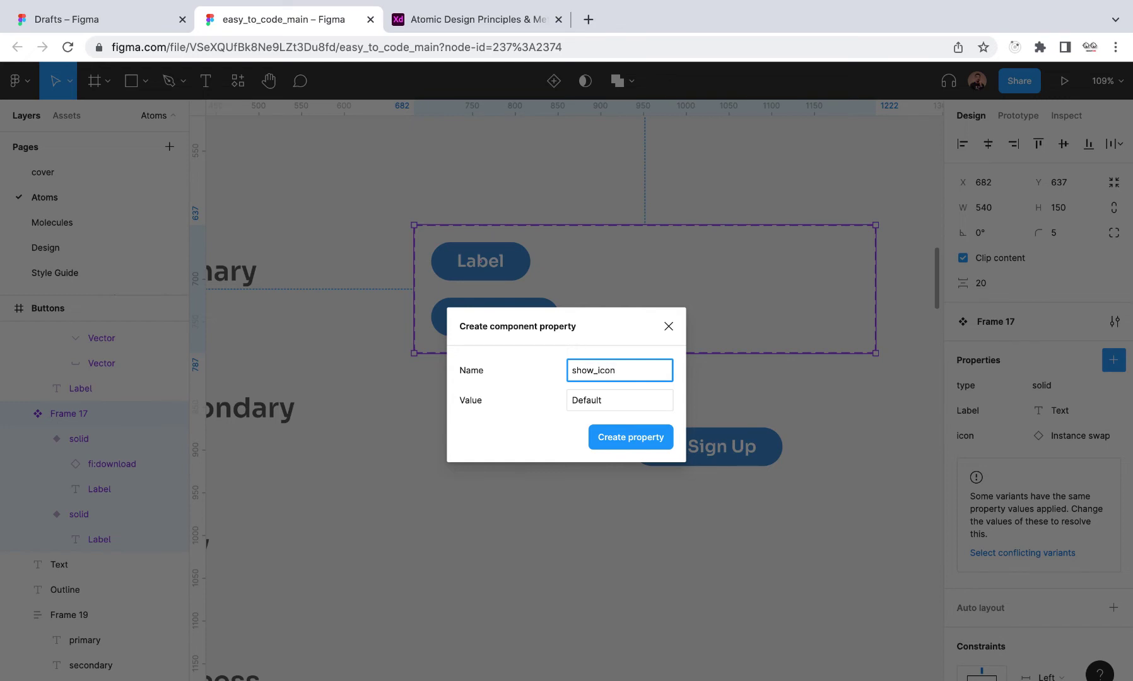
{"action": "left_click", "coordinate": [612, 400]}
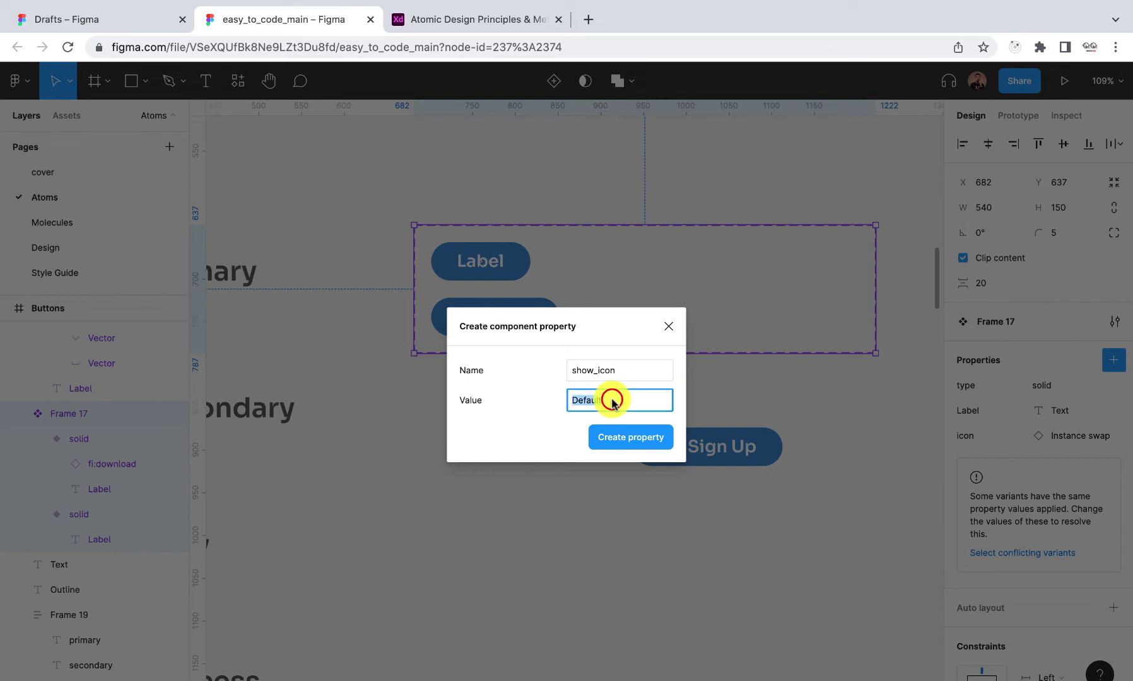
{"action": "type", "text": "no"}
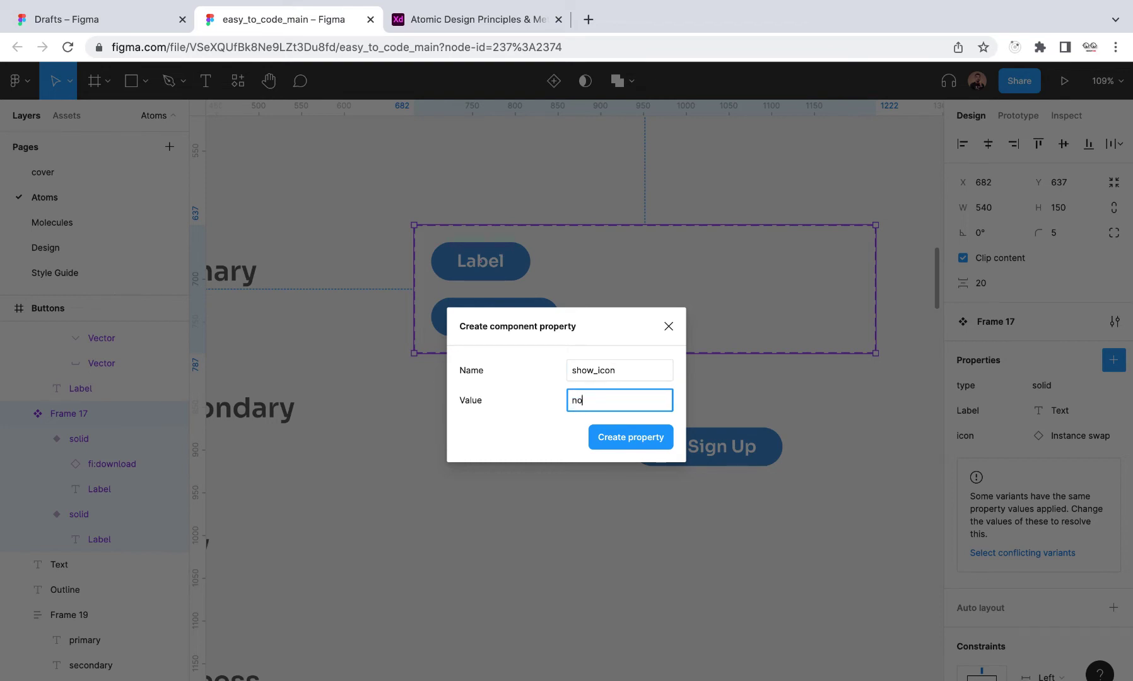
{"action": "key", "text": "Return"}
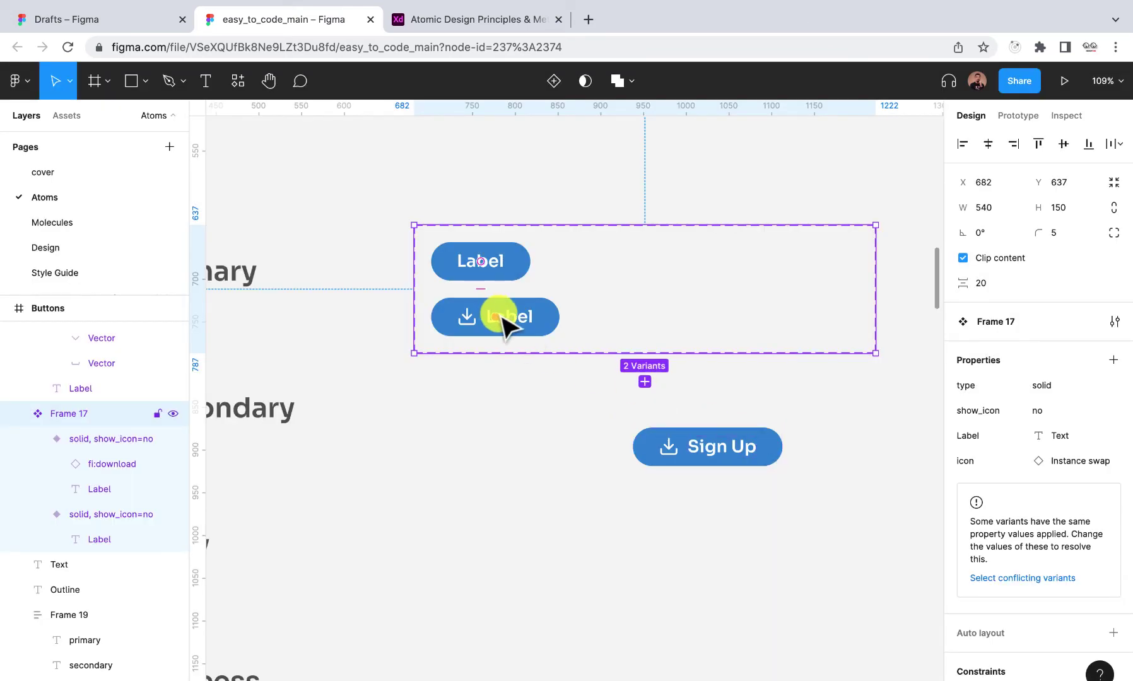
- Give the download-icon button variant a new show_icon value named left
{"action": "left_click", "coordinate": [517, 270]}
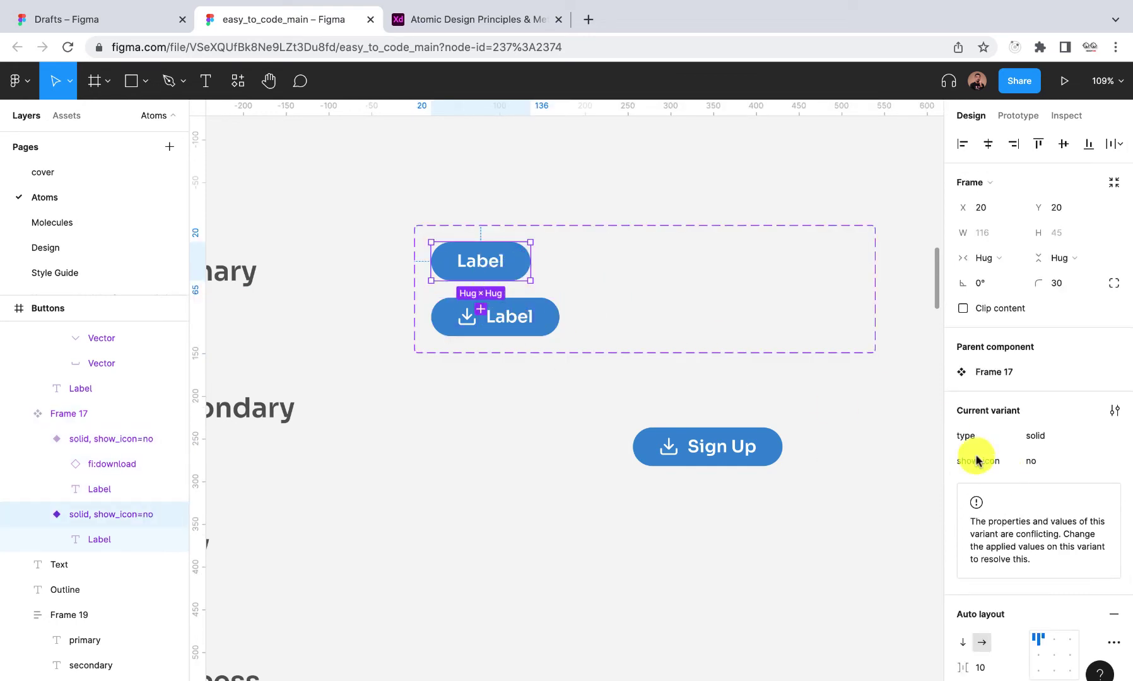
{"action": "left_click", "coordinate": [547, 325]}
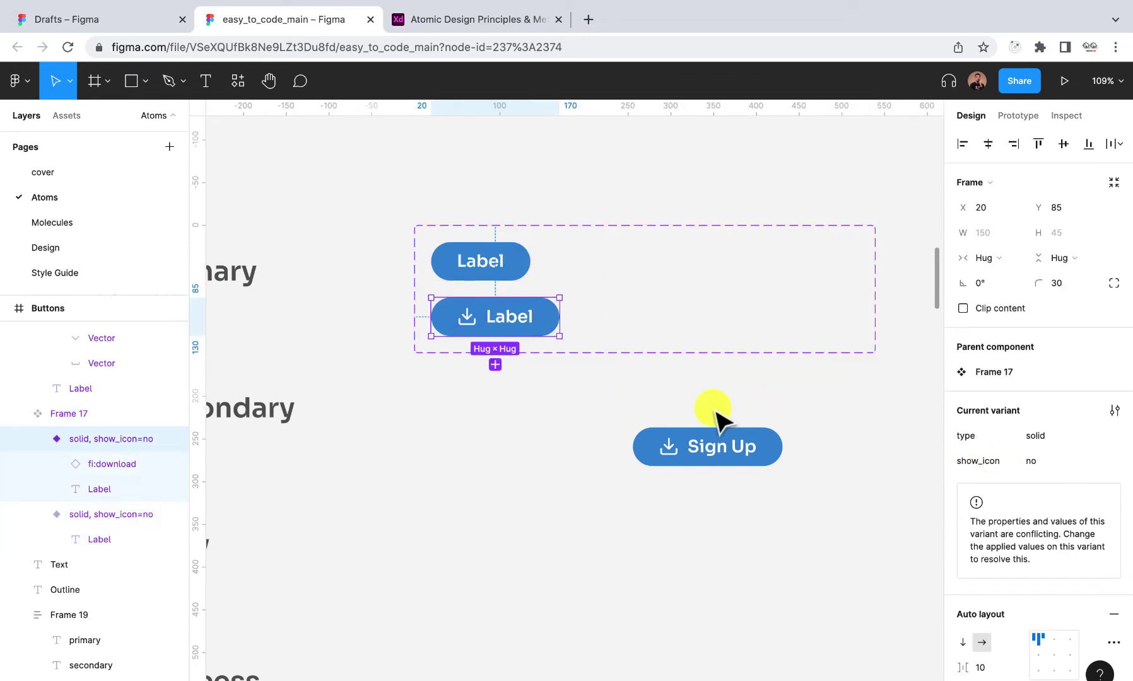
{"action": "left_click", "coordinate": [1048, 467]}
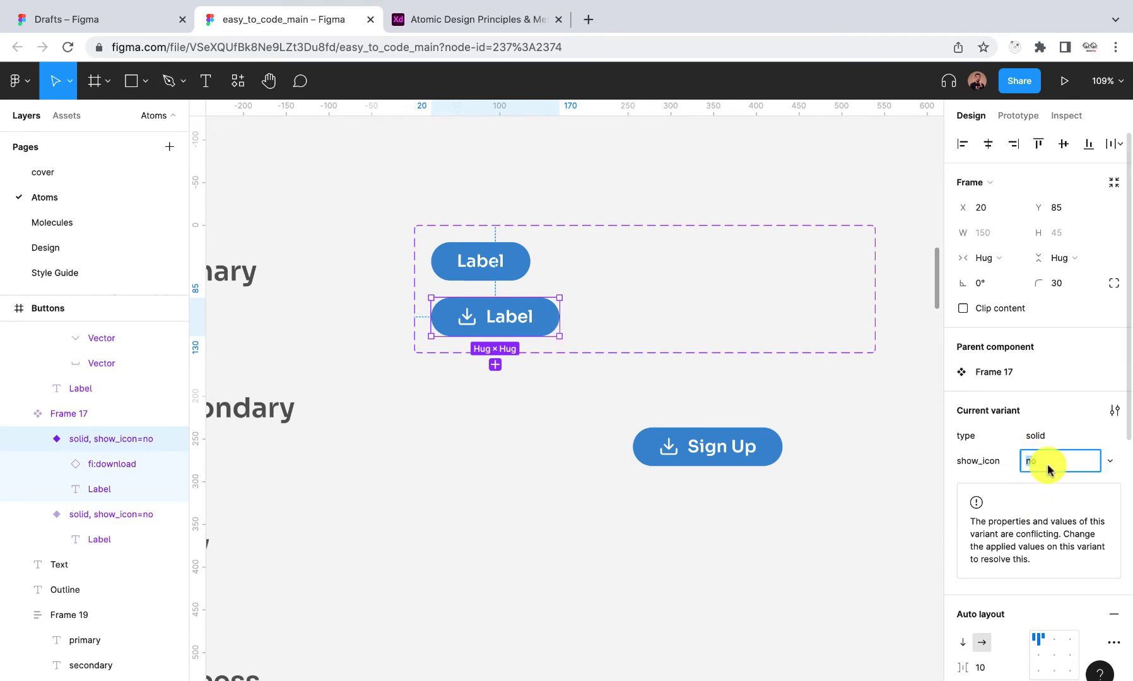
{"action": "left_click", "coordinate": [1109, 461]}
{"action": "left_click", "coordinate": [1075, 491]}
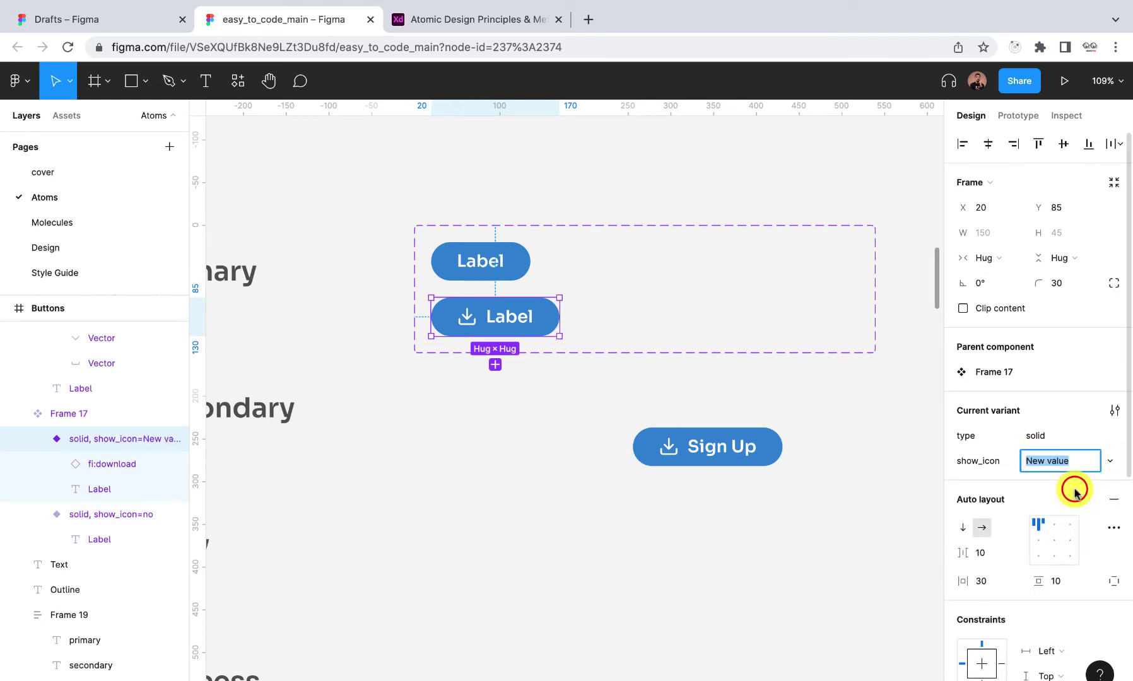
{"action": "key", "text": "BackSpace"}
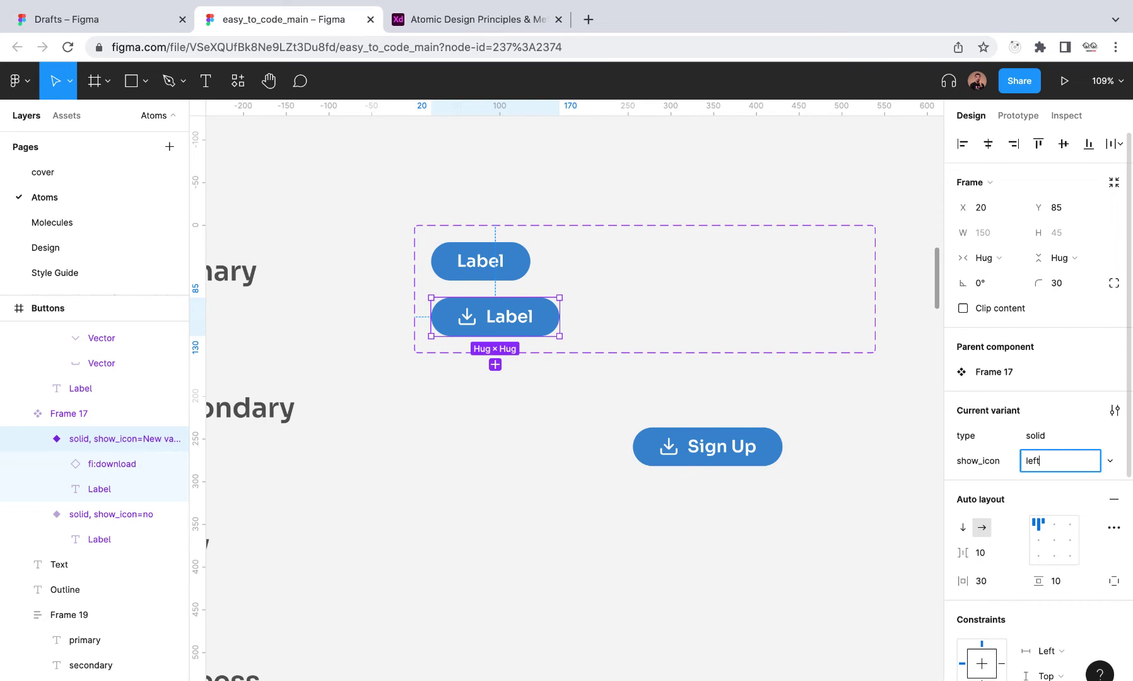
{"action": "type", "text": "left"}
{"action": "key", "text": "Return"}
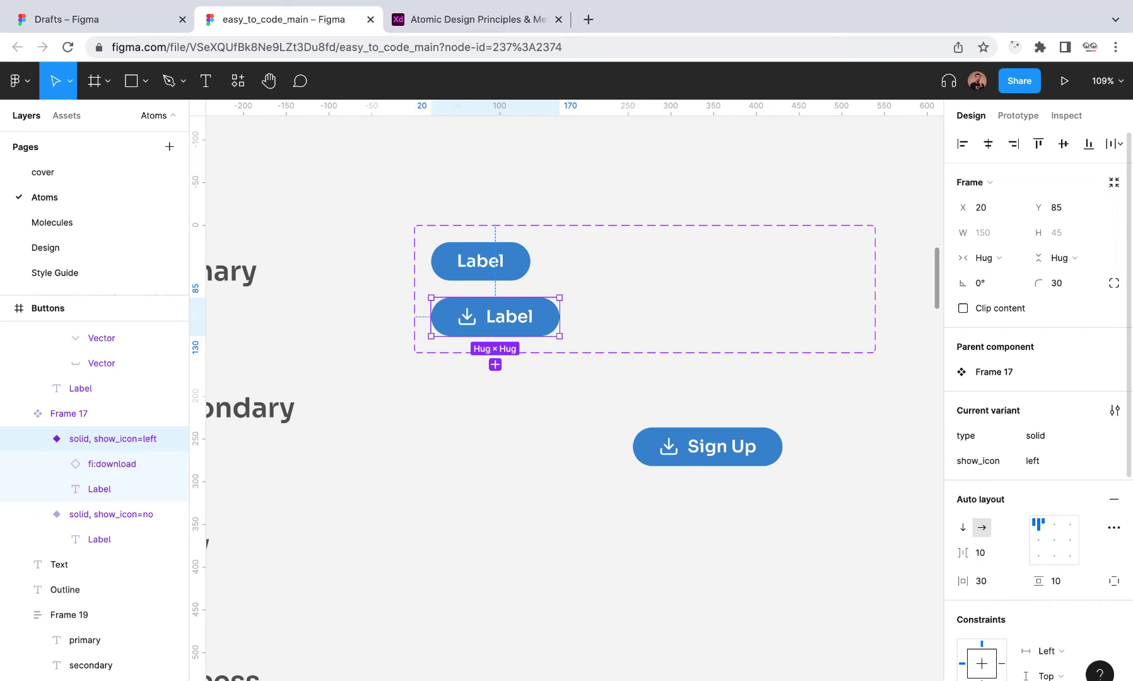
- Add a third variant based on the download-icon button and expand its layers
{"action": "left_click", "coordinate": [571, 352]}
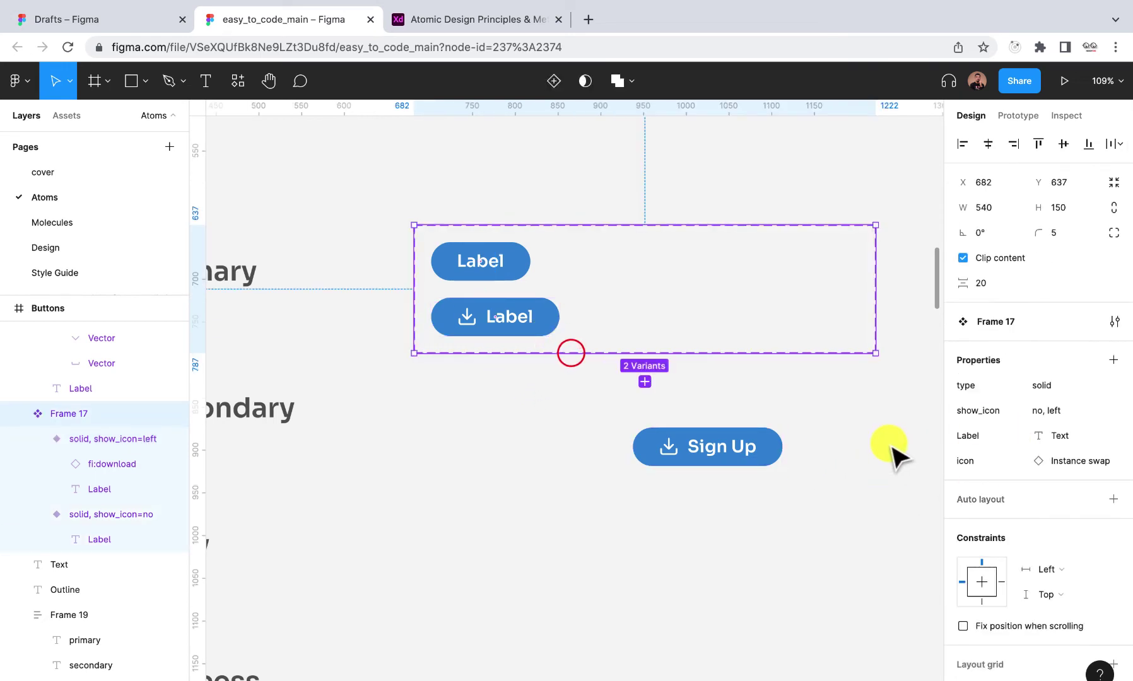
{"action": "left_click", "coordinate": [527, 325]}
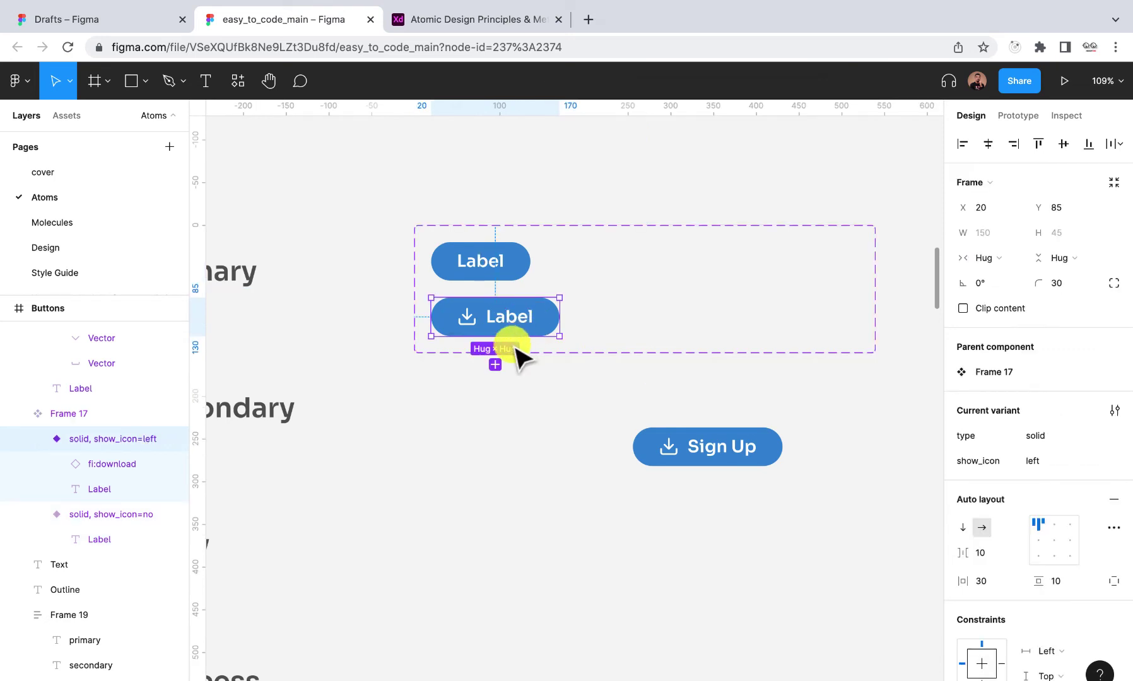
{"action": "left_click", "coordinate": [495, 365]}
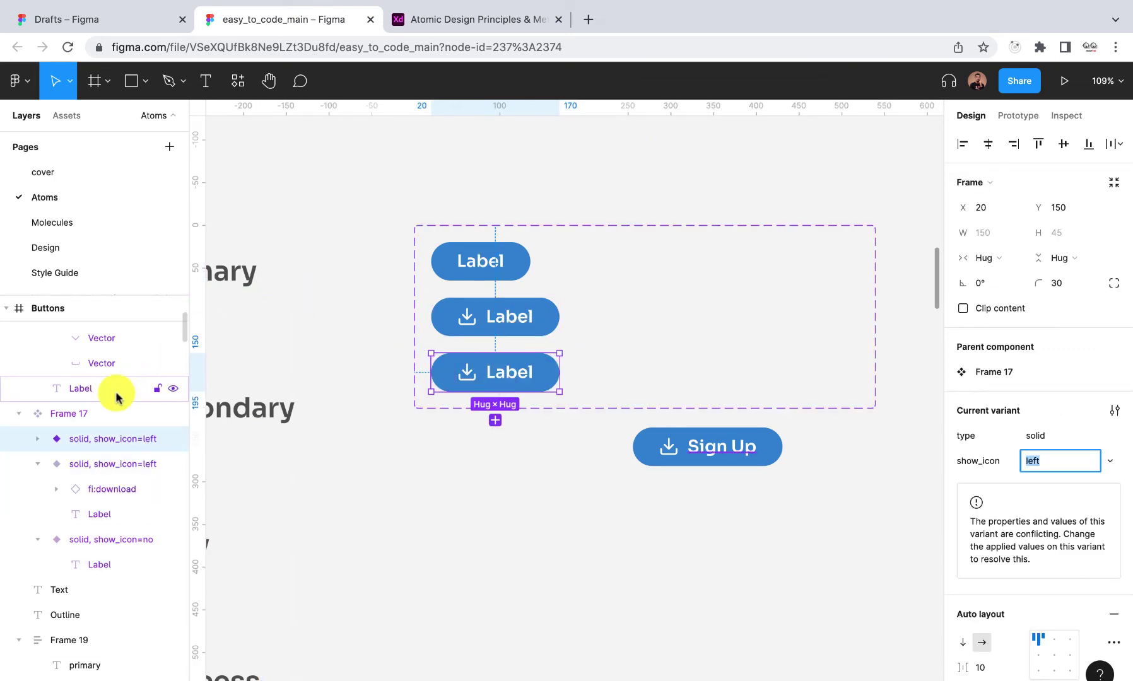
{"action": "left_click", "coordinate": [36, 441]}
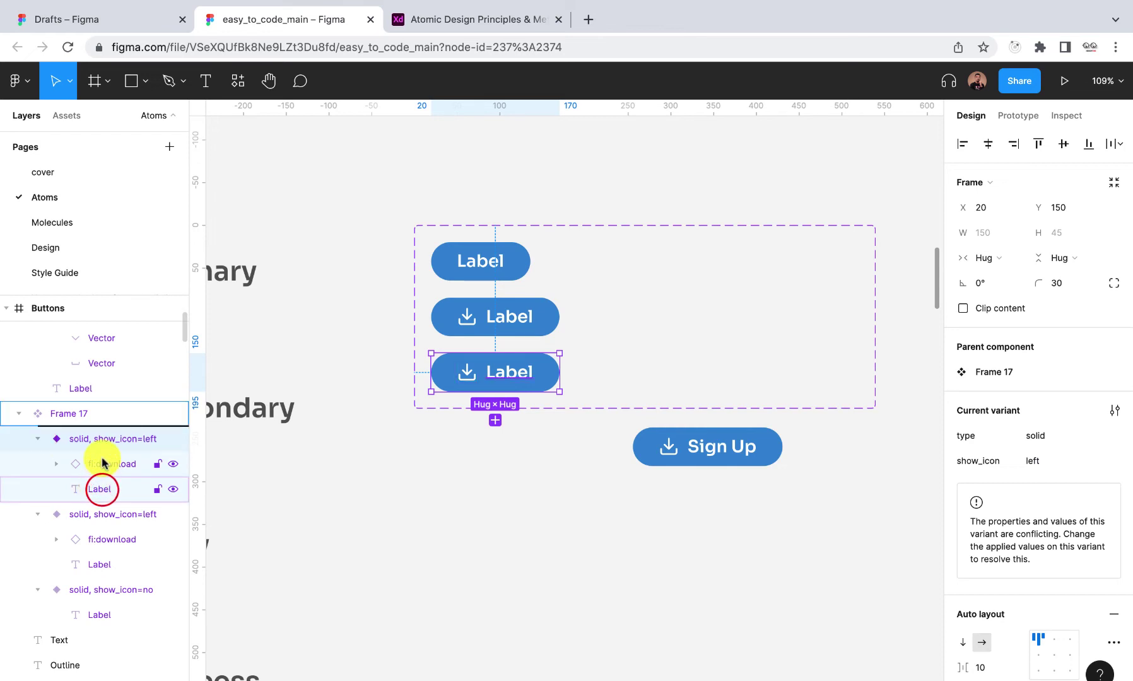
- Reorder the third variant's layers so its label comes before the download icon
{"action": "left_click", "coordinate": [104, 466]}
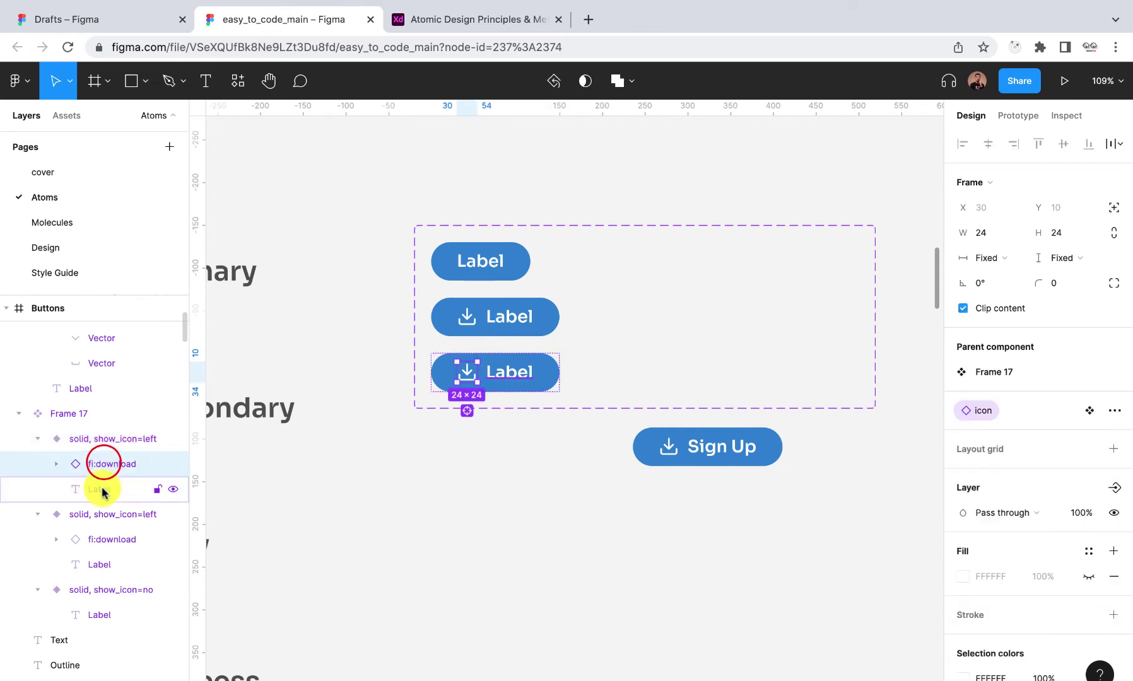
{"action": "left_click", "coordinate": [103, 489]}
{"action": "left_click_drag", "start_coordinate": [115, 465], "coordinate": [115, 461]}
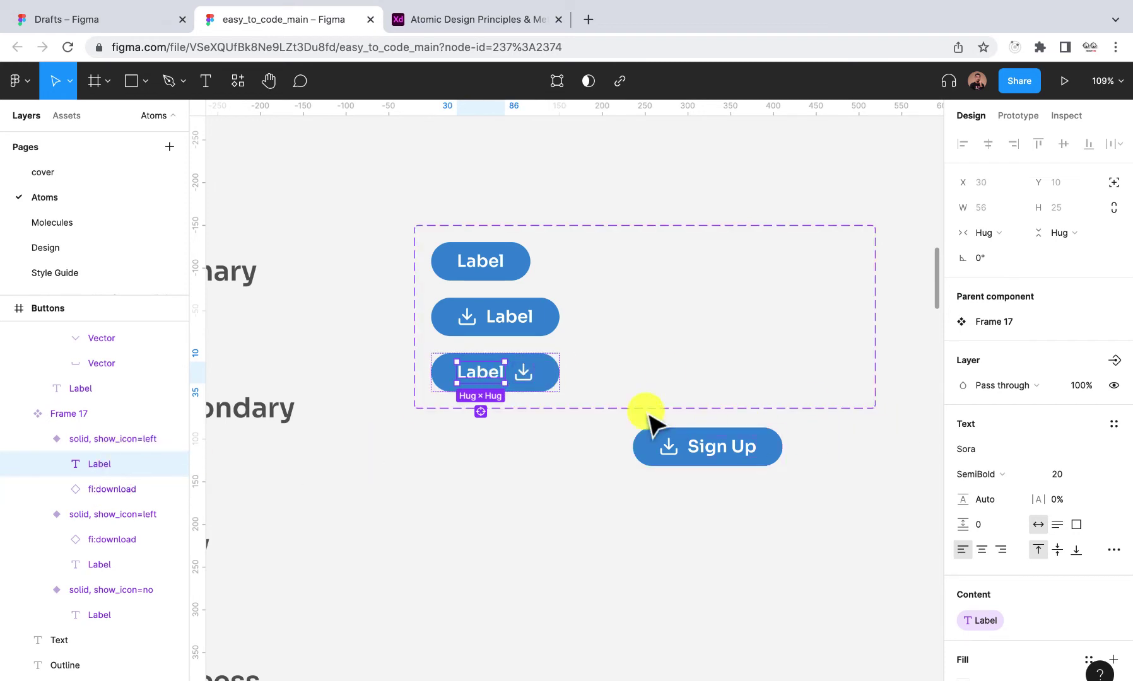
- Give the third button variant a new show_icon value named right
{"action": "left_click", "coordinate": [548, 381]}
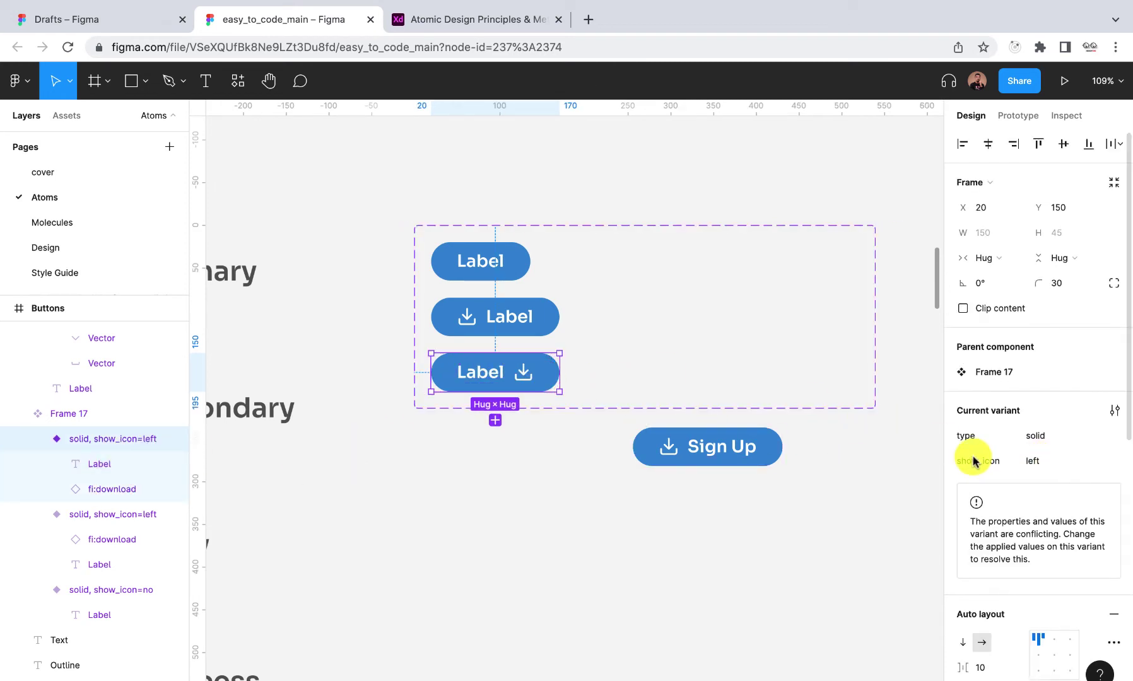
{"action": "left_click", "coordinate": [1111, 461]}
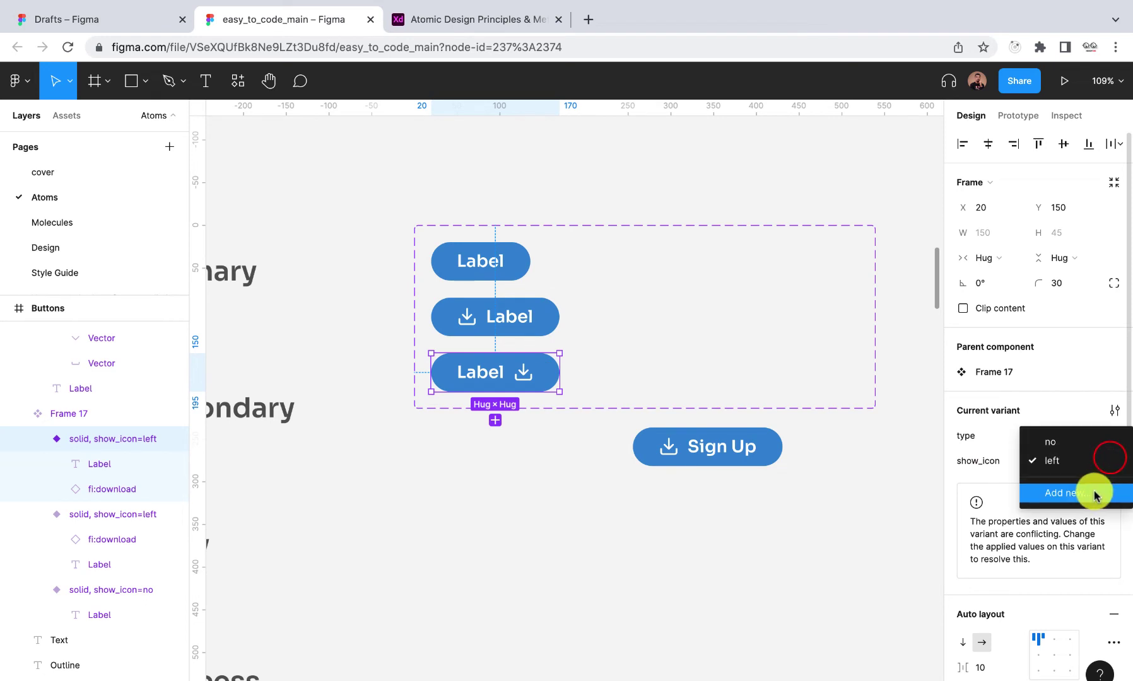
{"action": "left_click", "coordinate": [1093, 493]}
{"action": "type", "text": "right"}
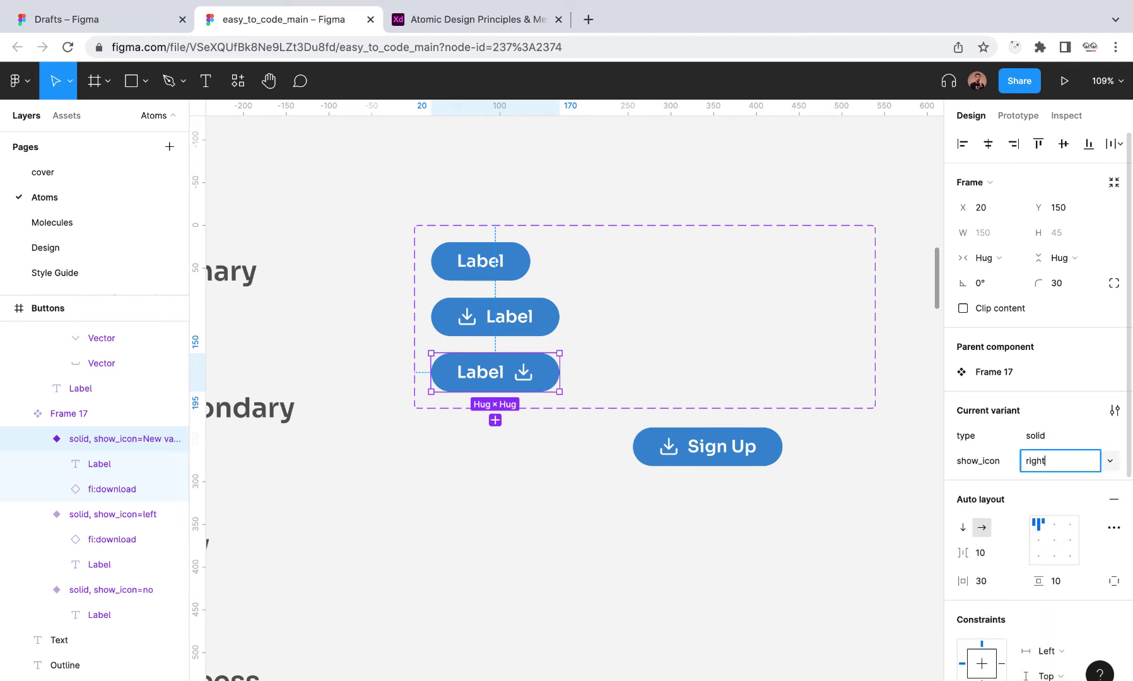
{"action": "key", "text": "Return"}
{"action": "left_click", "coordinate": [787, 553]}
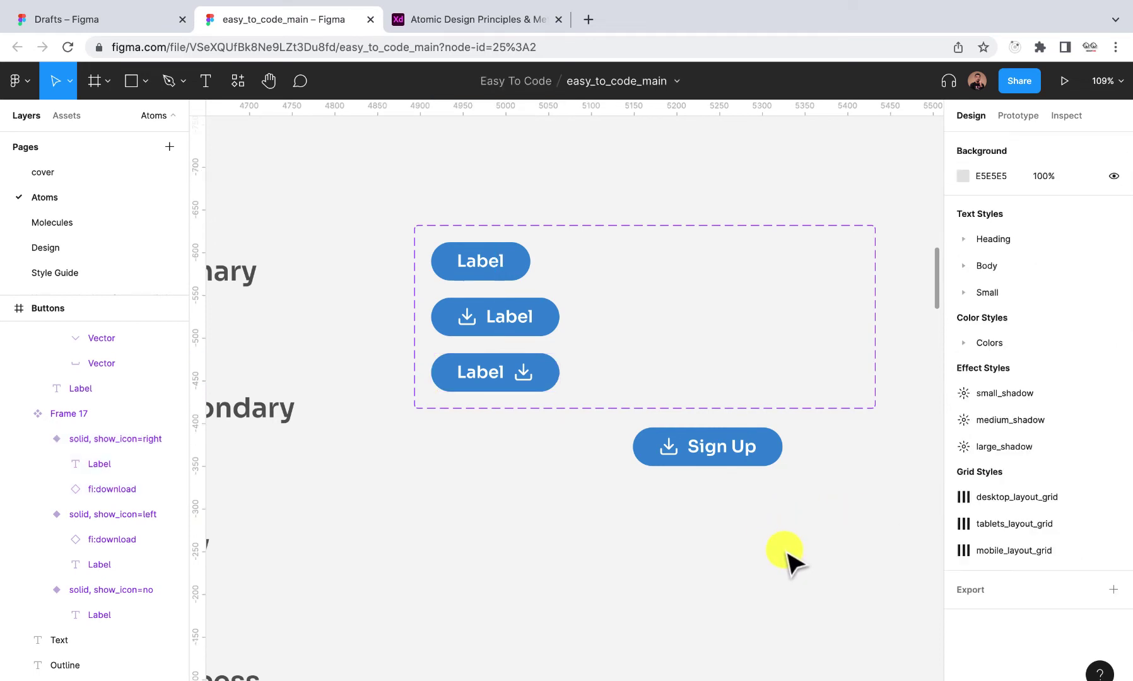
- Test the Sign Up instance by switching its show_icon value to no, left and finally right
{"action": "left_click", "coordinate": [738, 454]}
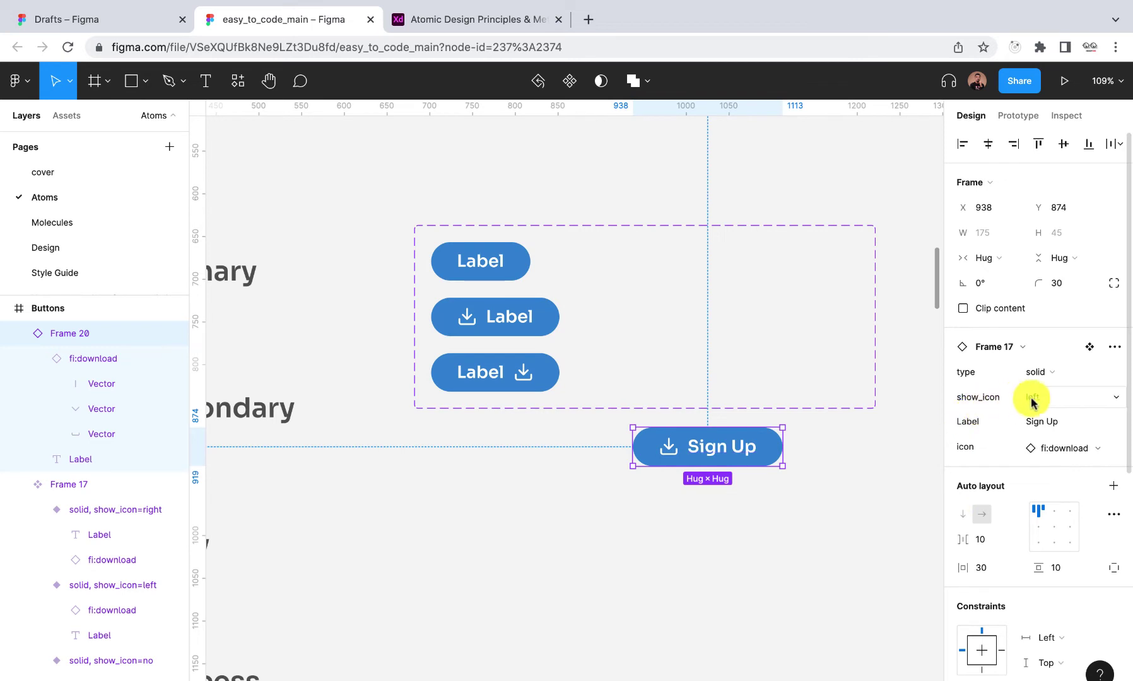
{"action": "left_click", "coordinate": [1114, 398]}
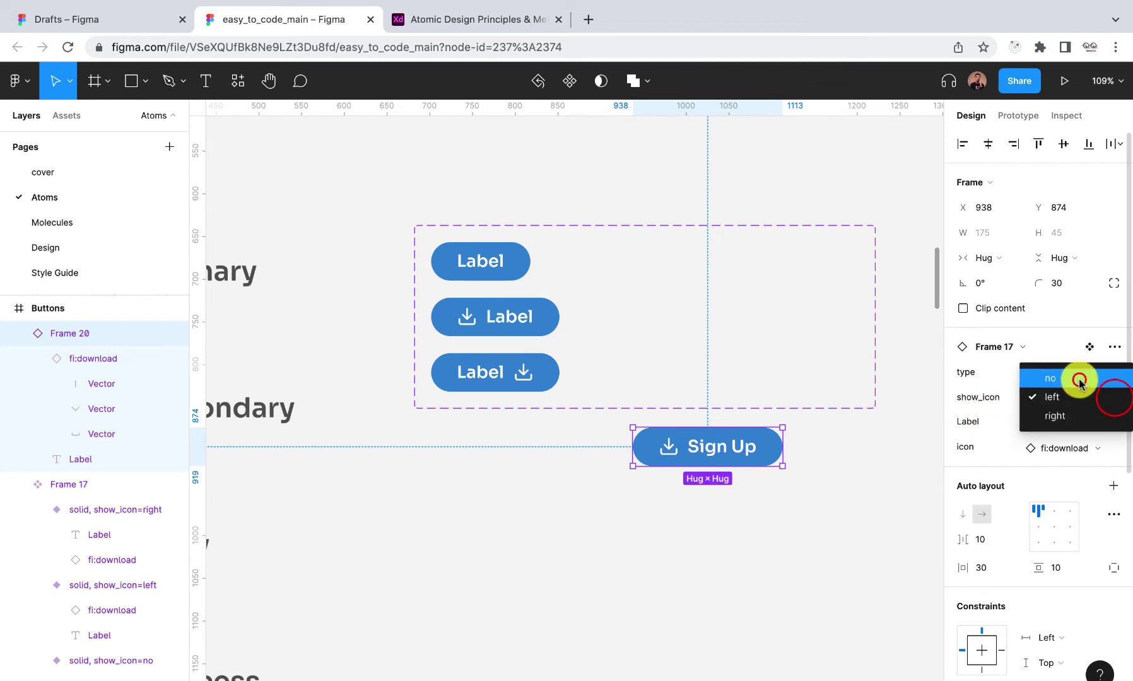
{"action": "left_click", "coordinate": [1080, 381]}
{"action": "left_click", "coordinate": [1114, 372]}
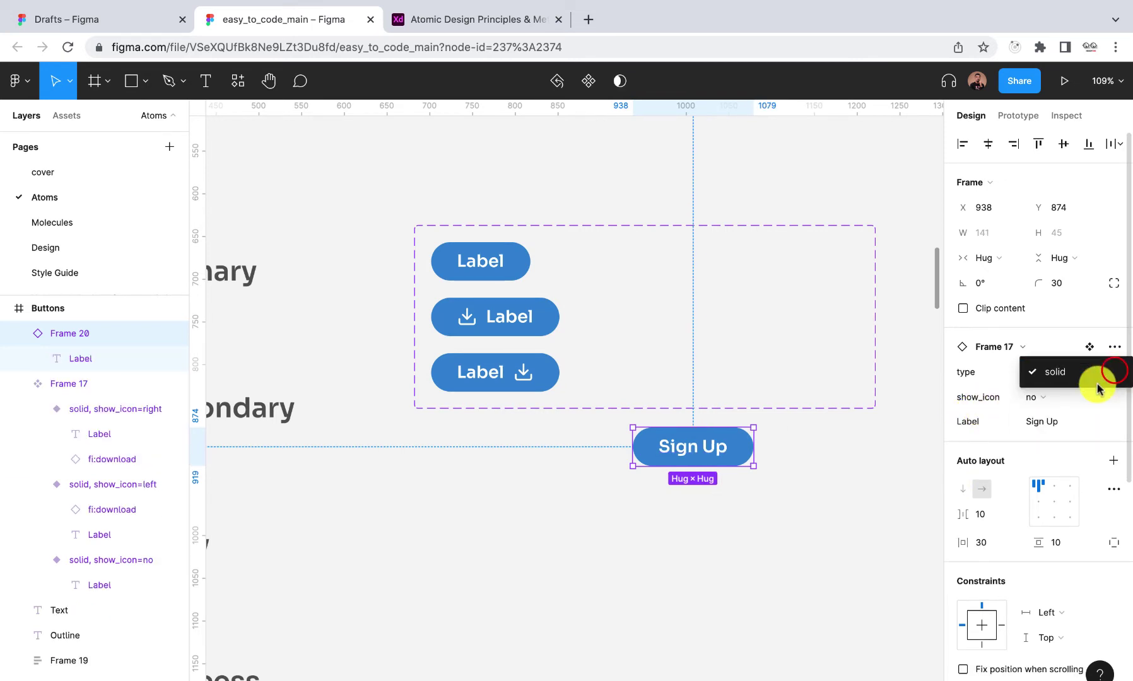
{"action": "left_click", "coordinate": [1095, 400]}
{"action": "left_click", "coordinate": [1098, 399]}
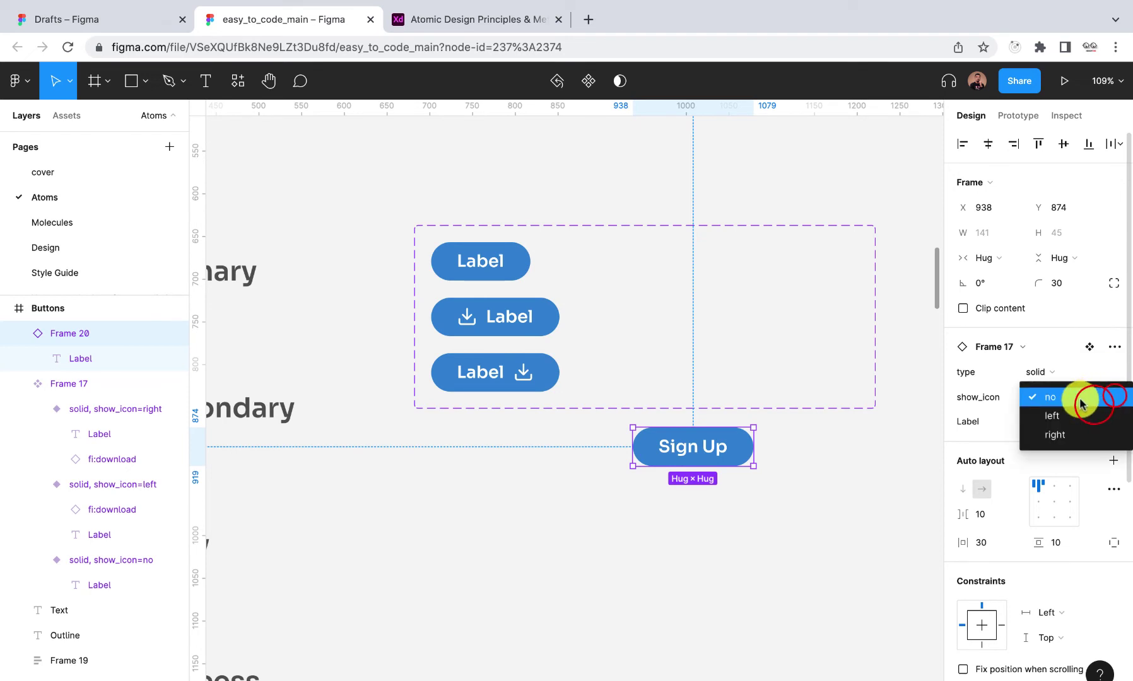
{"action": "left_click", "coordinate": [1073, 415]}
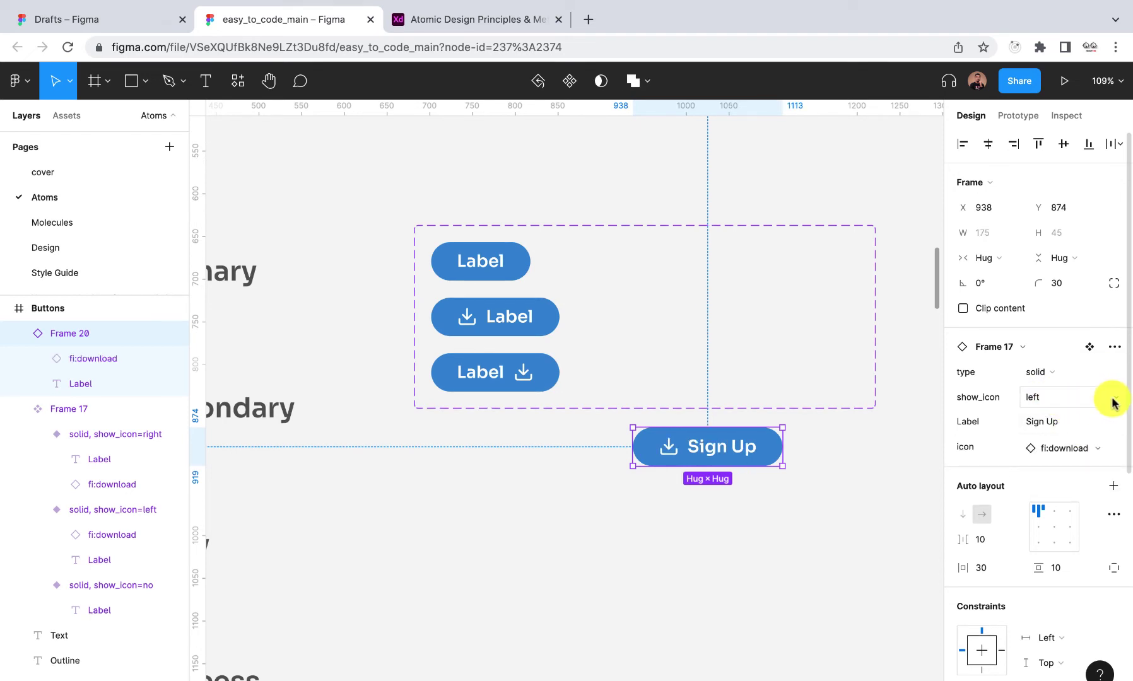
{"action": "left_click", "coordinate": [1113, 400]}
{"action": "left_click", "coordinate": [1089, 416]}
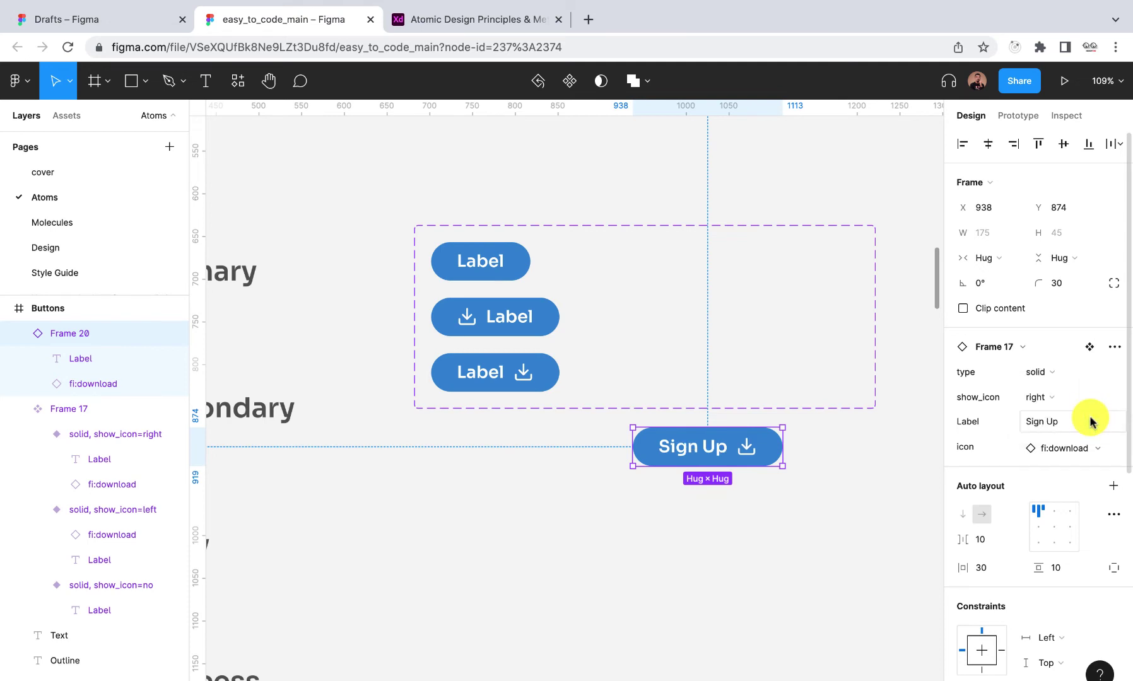
{"action": "left_click", "coordinate": [810, 459]}
- Create a variant property named color with the value primary on the button component set
{"action": "scroll", "coordinate": [810, 460], "scroll_direction": "down", "scroll_amount": 3}
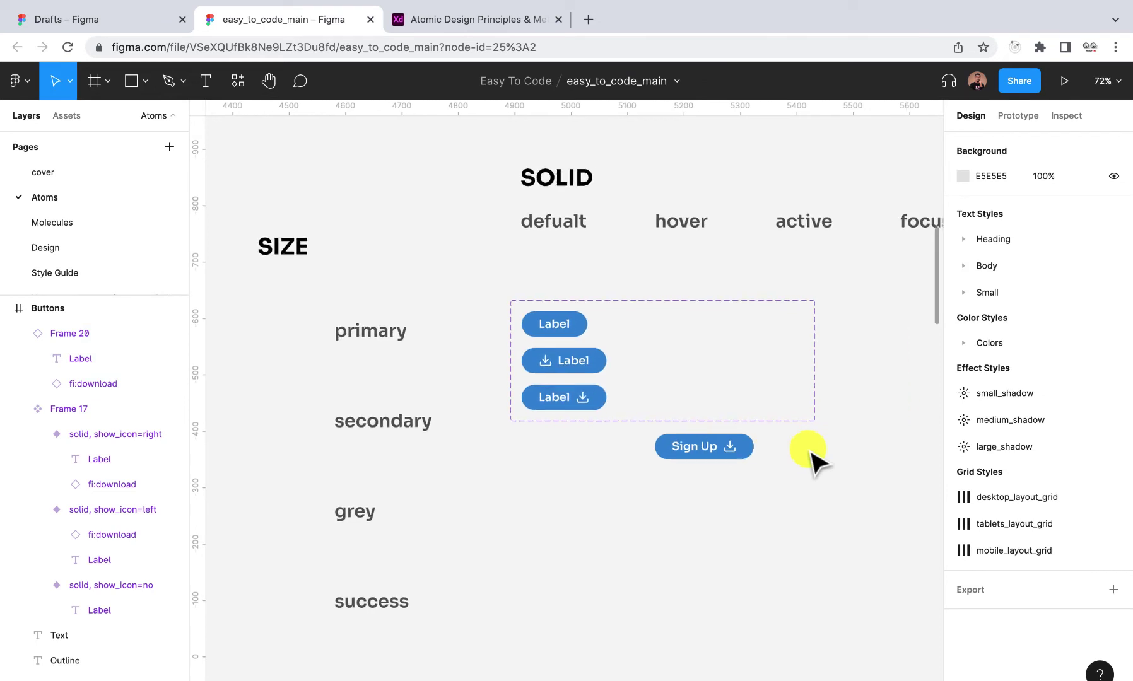
{"action": "scroll", "coordinate": [810, 455], "scroll_direction": "right", "scroll_amount": 10}
{"action": "scroll", "coordinate": [810, 455], "scroll_direction": "down", "scroll_amount": 5}
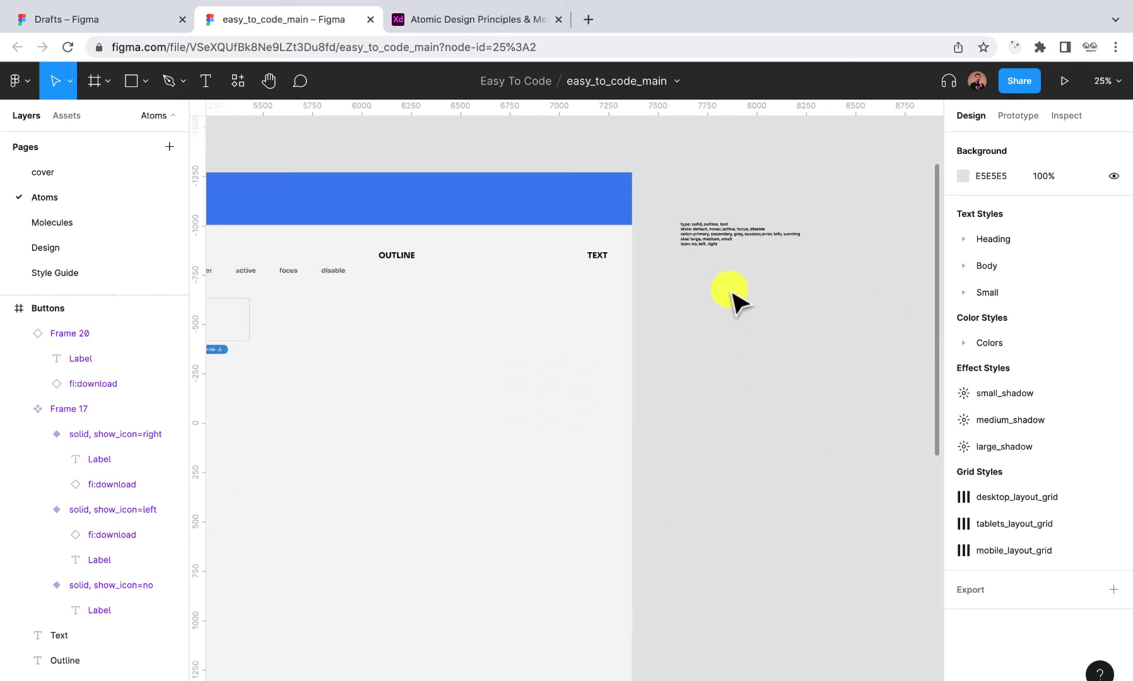
{"action": "scroll", "coordinate": [725, 290], "scroll_direction": "up", "scroll_amount": 10}
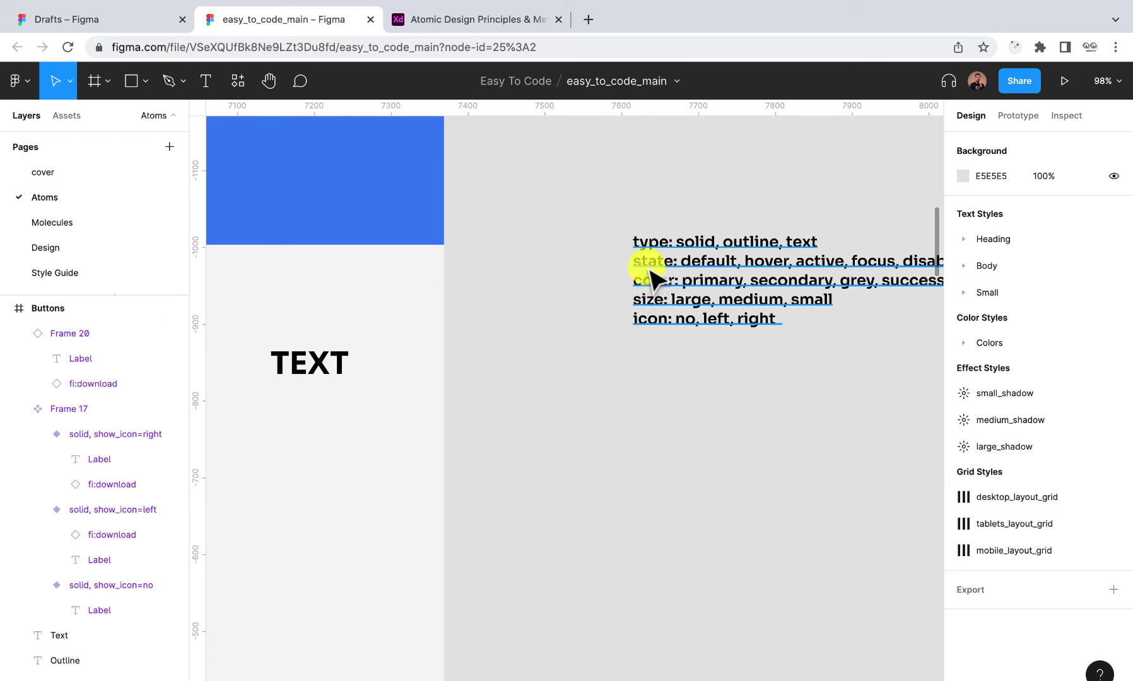
{"action": "scroll", "coordinate": [653, 318], "scroll_direction": "down", "scroll_amount": 5}
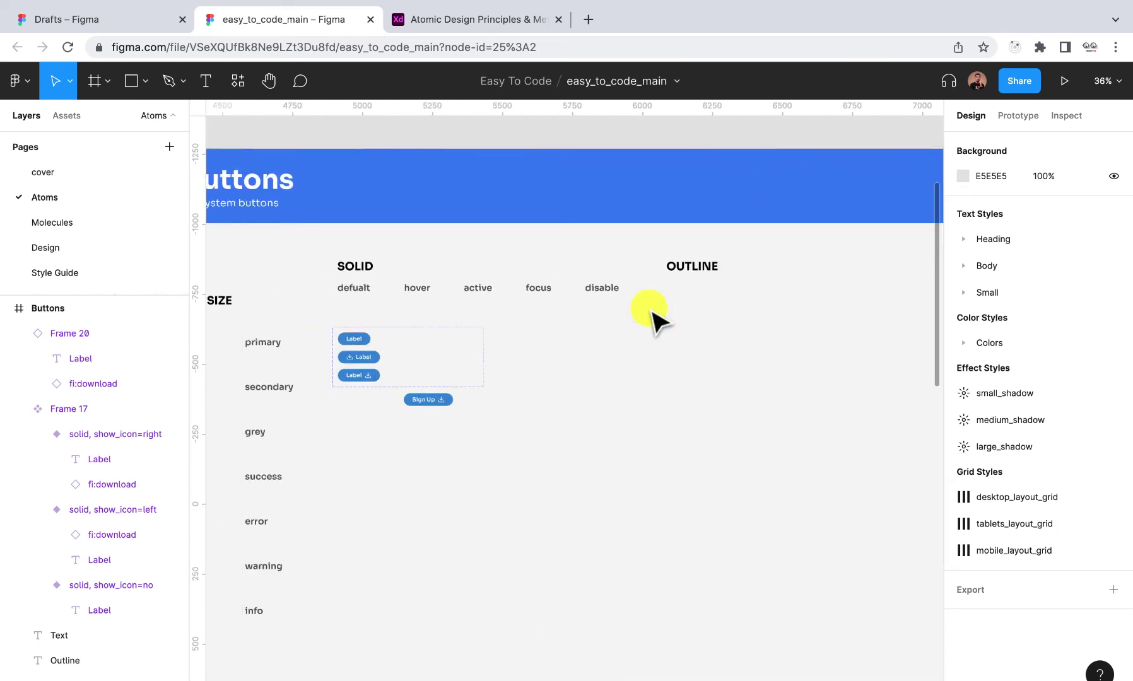
{"action": "left_click", "coordinate": [573, 340]}
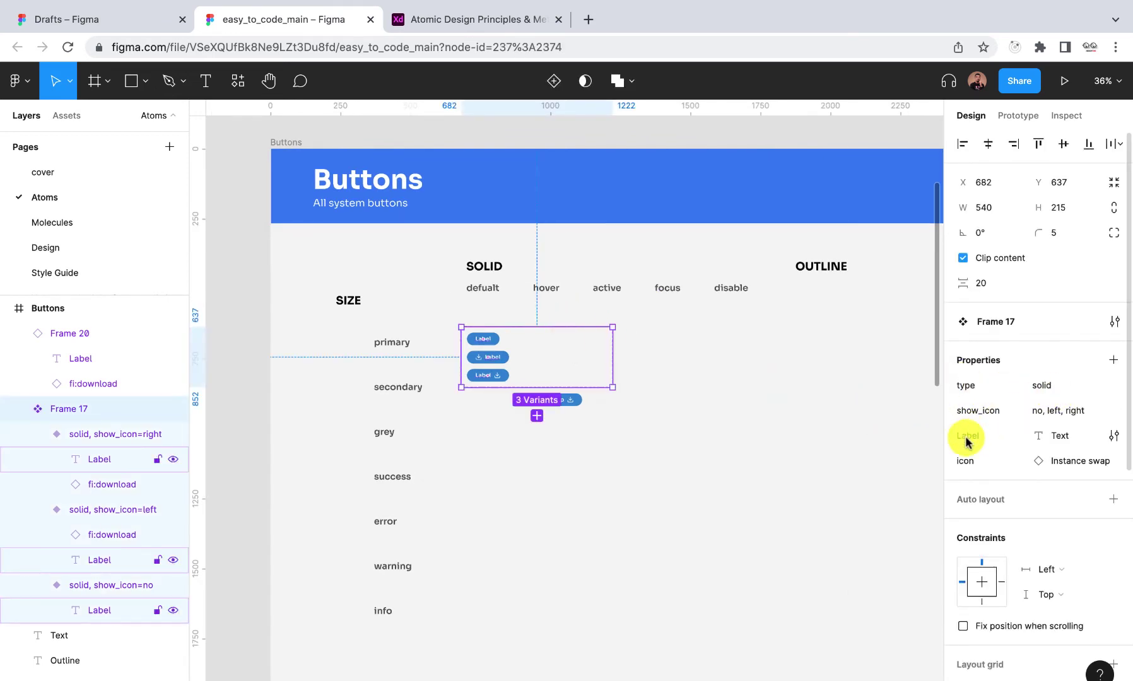
{"action": "left_click", "coordinate": [1114, 361]}
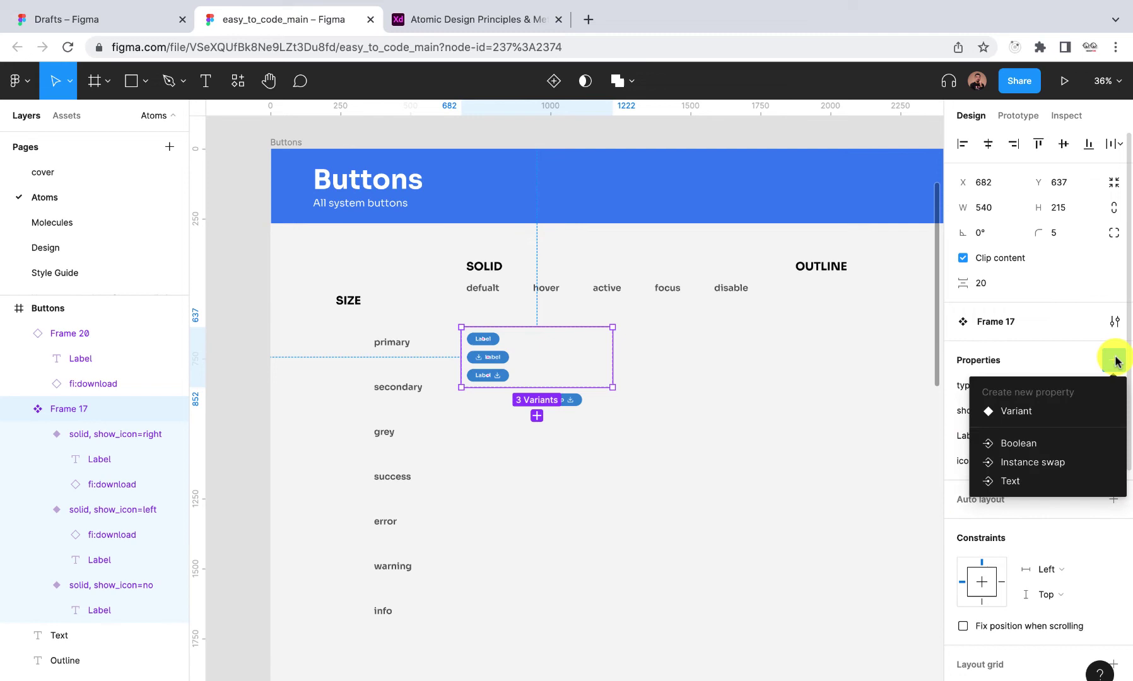
{"action": "left_click", "coordinate": [1017, 414]}
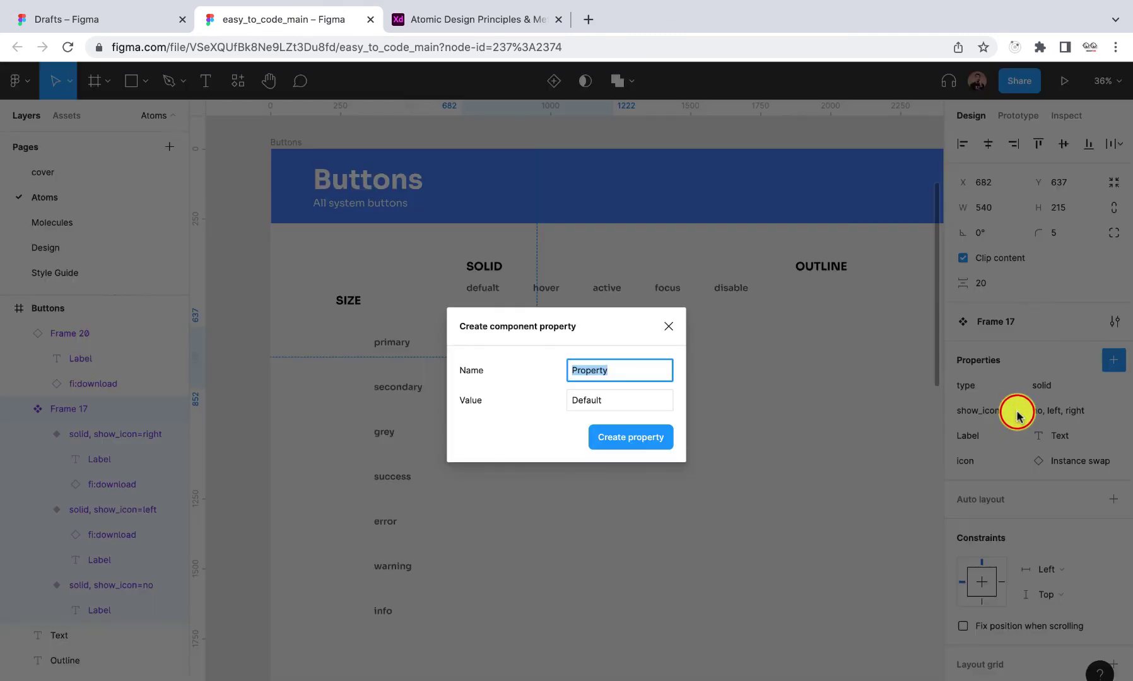
{"action": "type", "text": "color"}
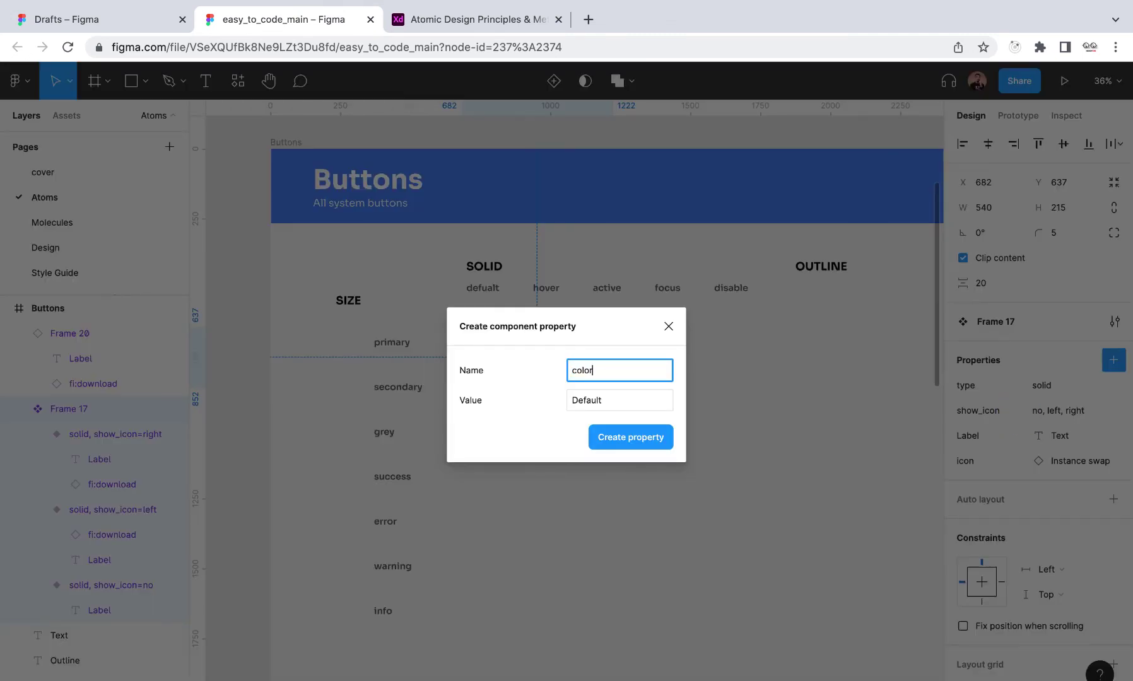
{"action": "left_click", "coordinate": [599, 403]}
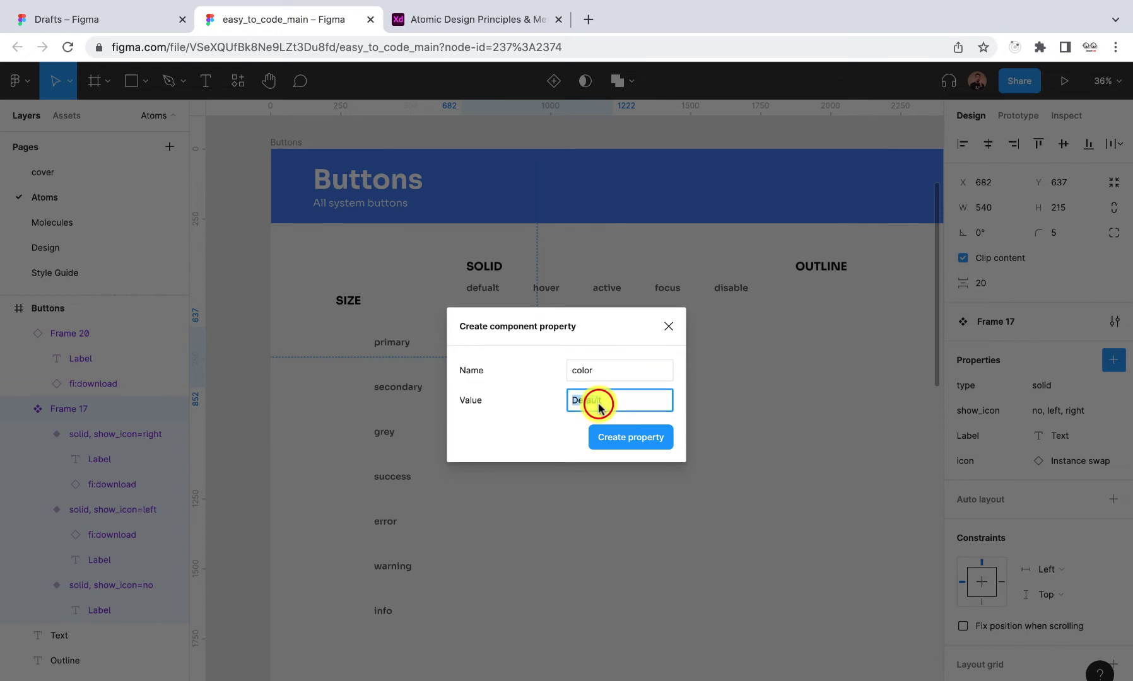
{"action": "type", "text": "primary"}
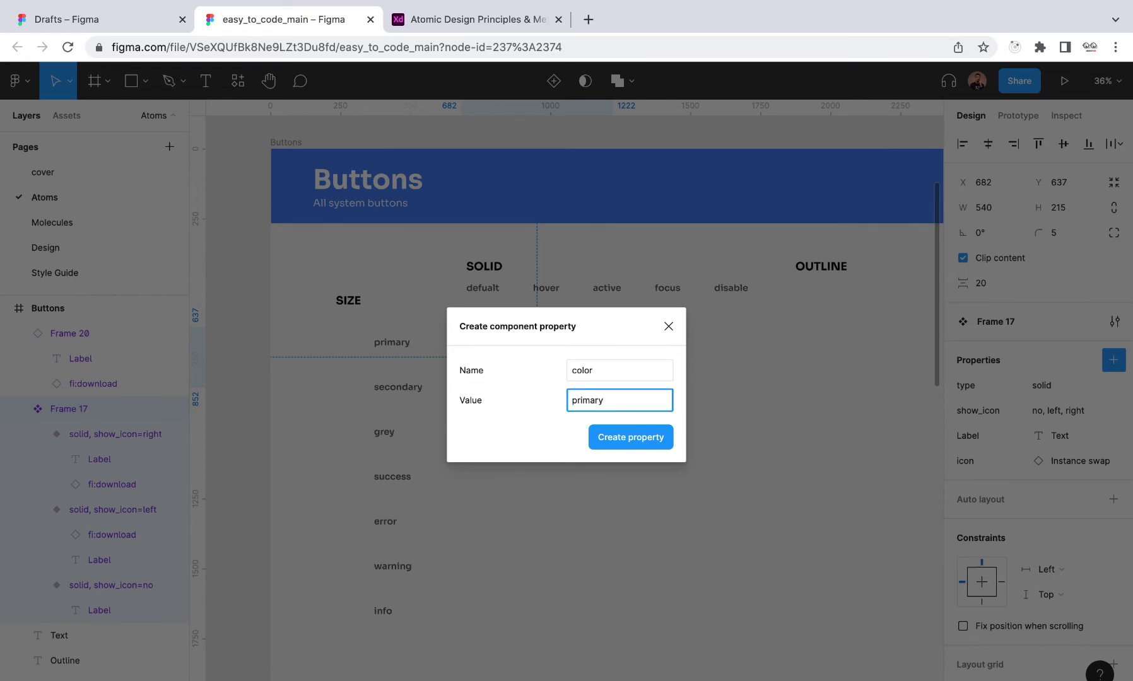
{"action": "key", "text": "Return"}
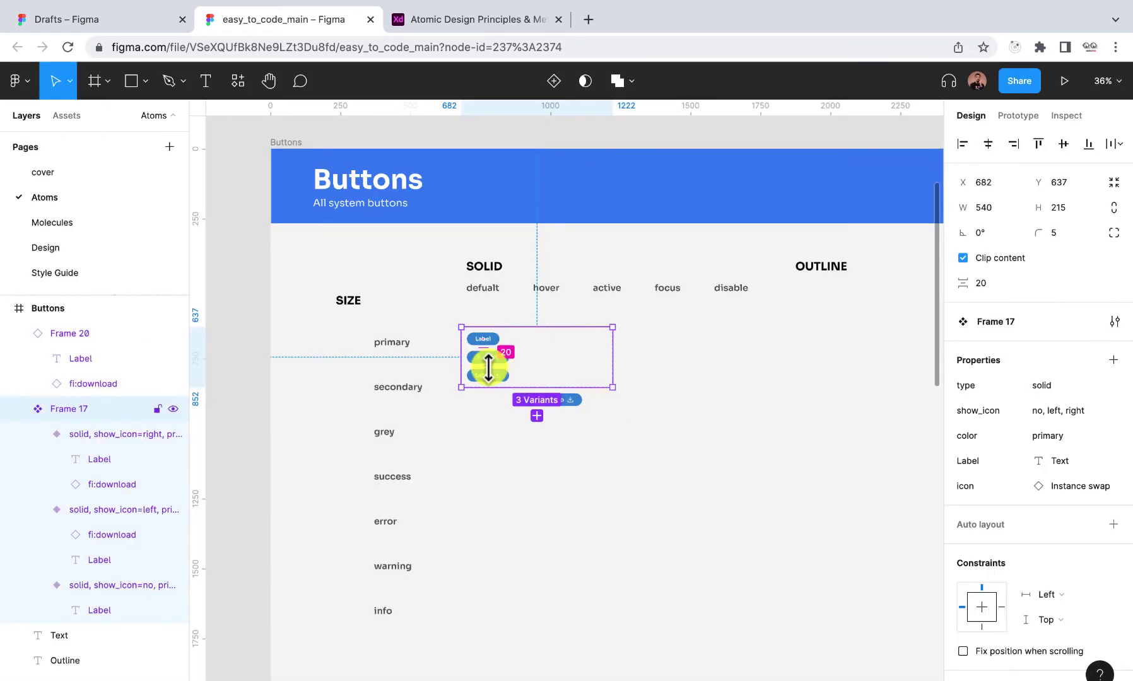
- Create a state variant property with the value default on the button component set and order the variant properties as type, color, state, show_icon
{"action": "scroll", "coordinate": [481, 362], "scroll_direction": "up", "scroll_amount": 5}
{"action": "left_click", "coordinate": [453, 306]}
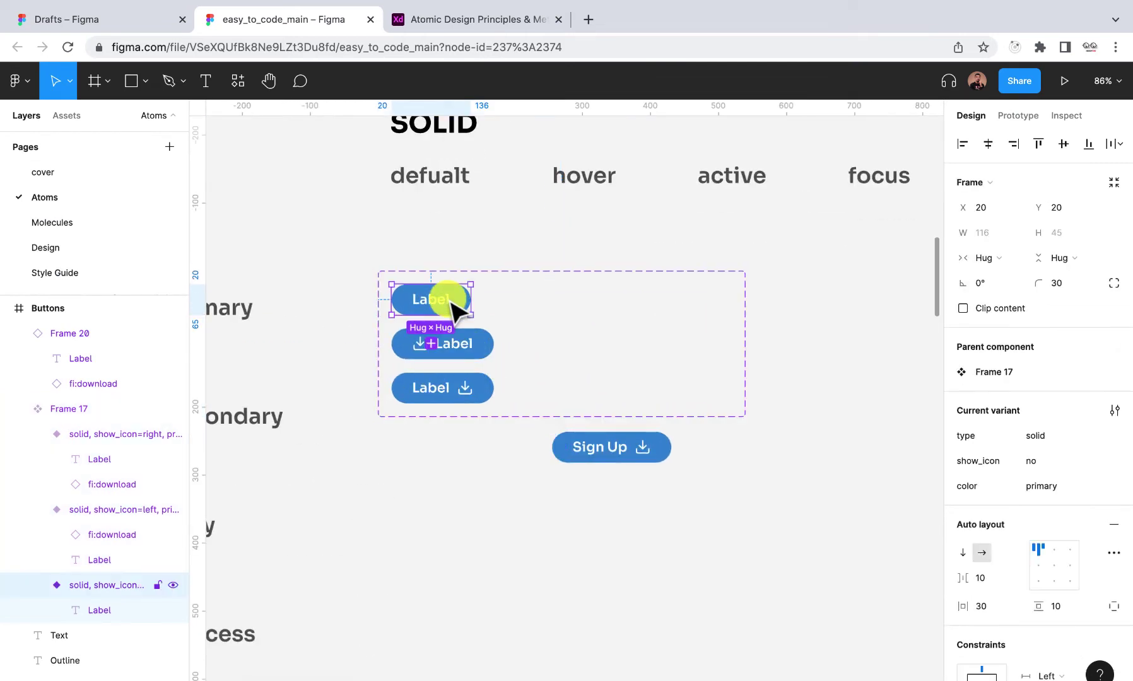
{"action": "left_click", "coordinate": [481, 355]}
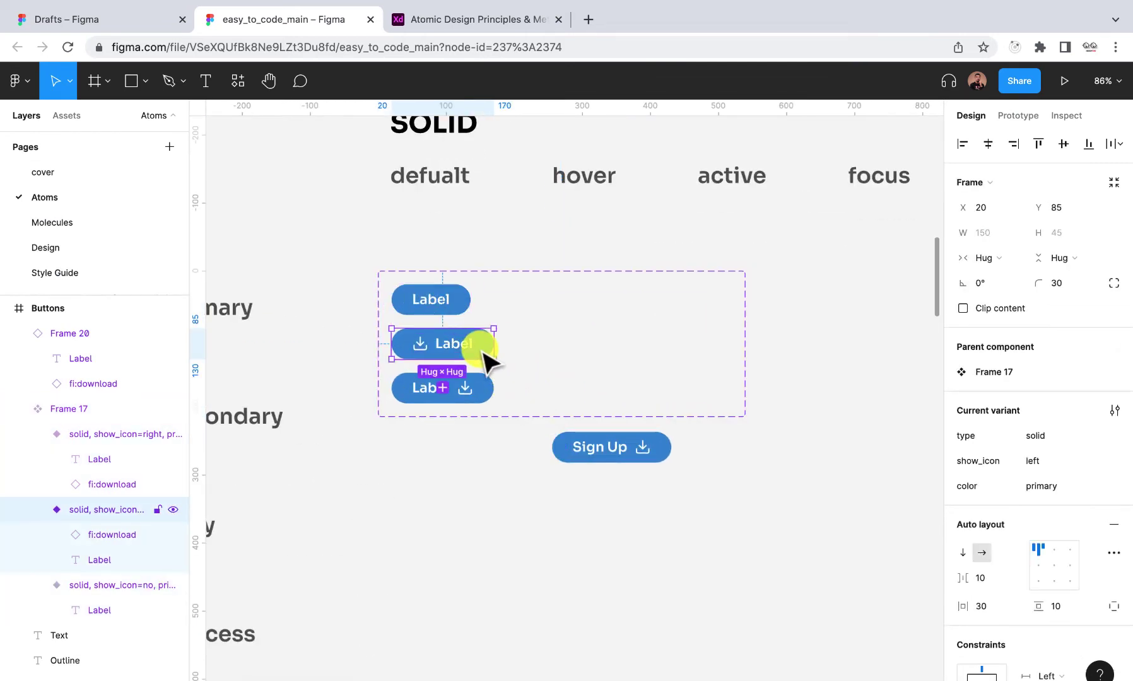
{"action": "left_click", "coordinate": [482, 388]}
{"action": "left_click", "coordinate": [555, 271]}
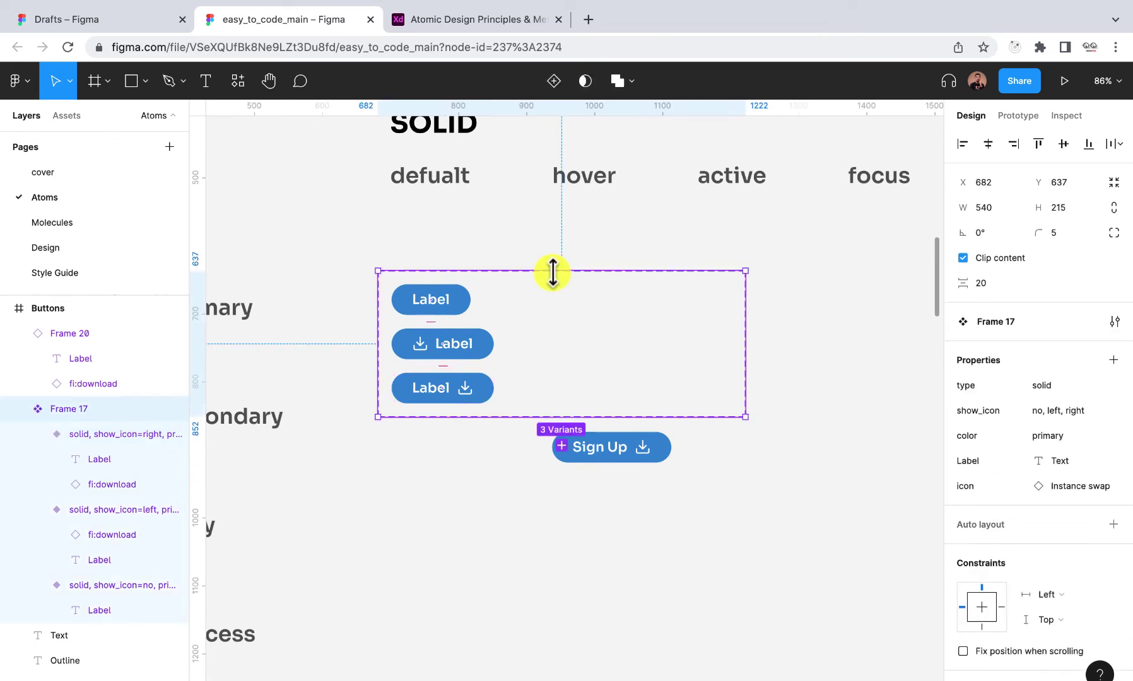
{"action": "left_click", "coordinate": [1113, 360]}
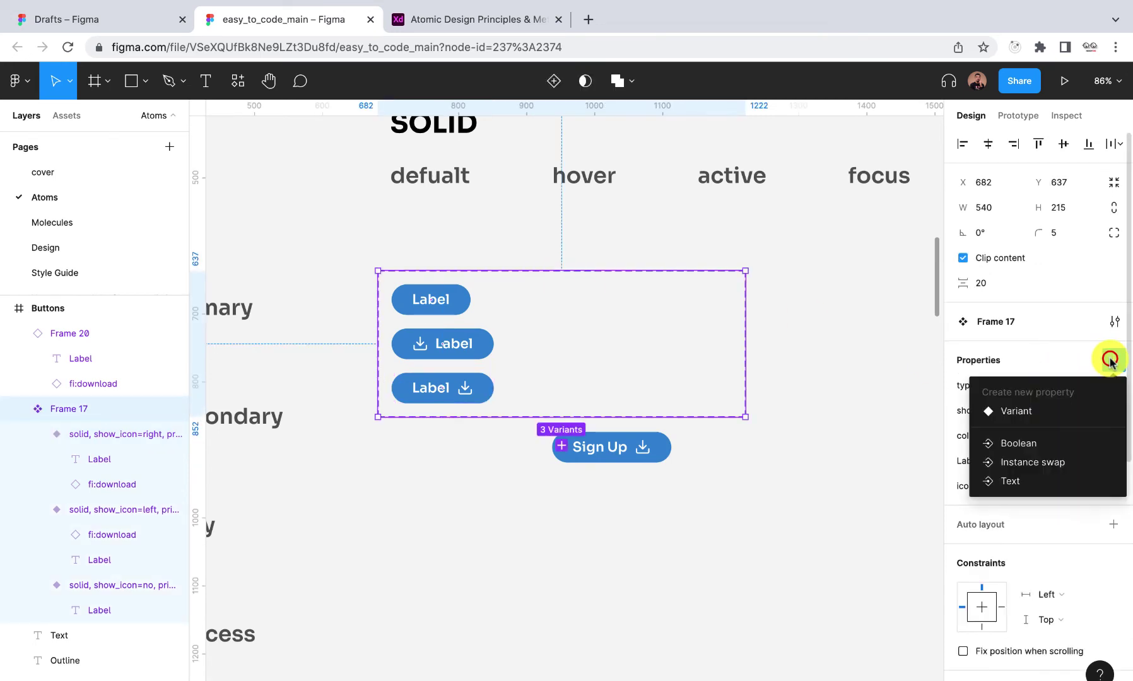
{"action": "left_click", "coordinate": [1036, 411]}
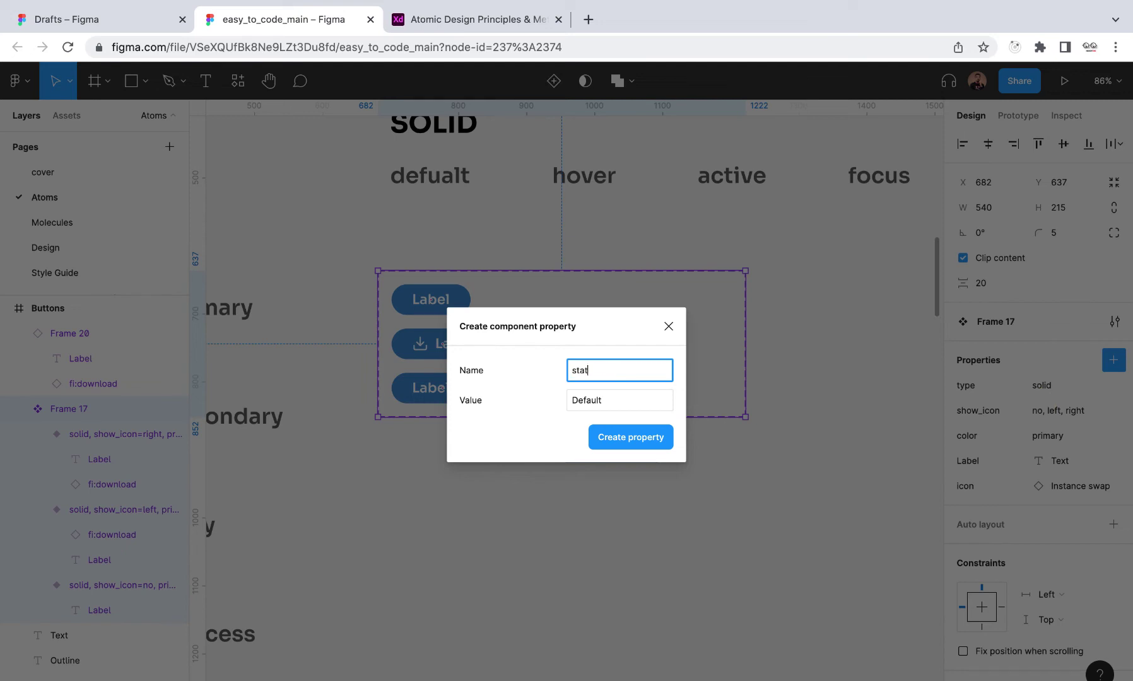
{"action": "type", "text": "state"}
{"action": "left_click", "coordinate": [593, 402]}
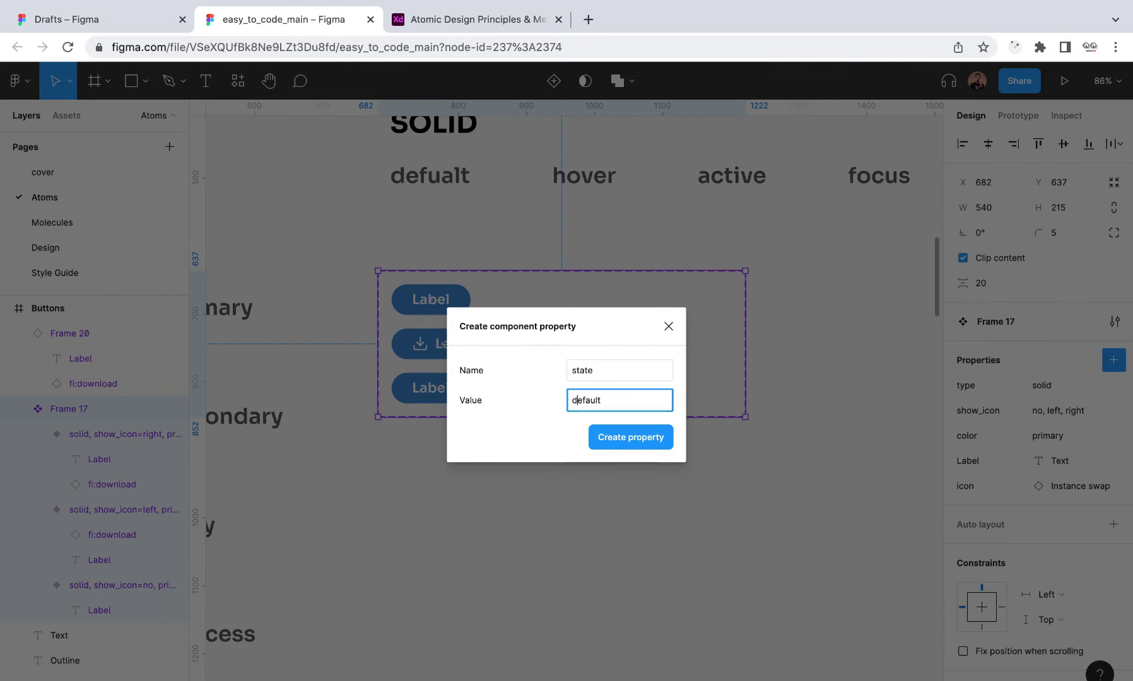
{"action": "left_click", "coordinate": [630, 439]}
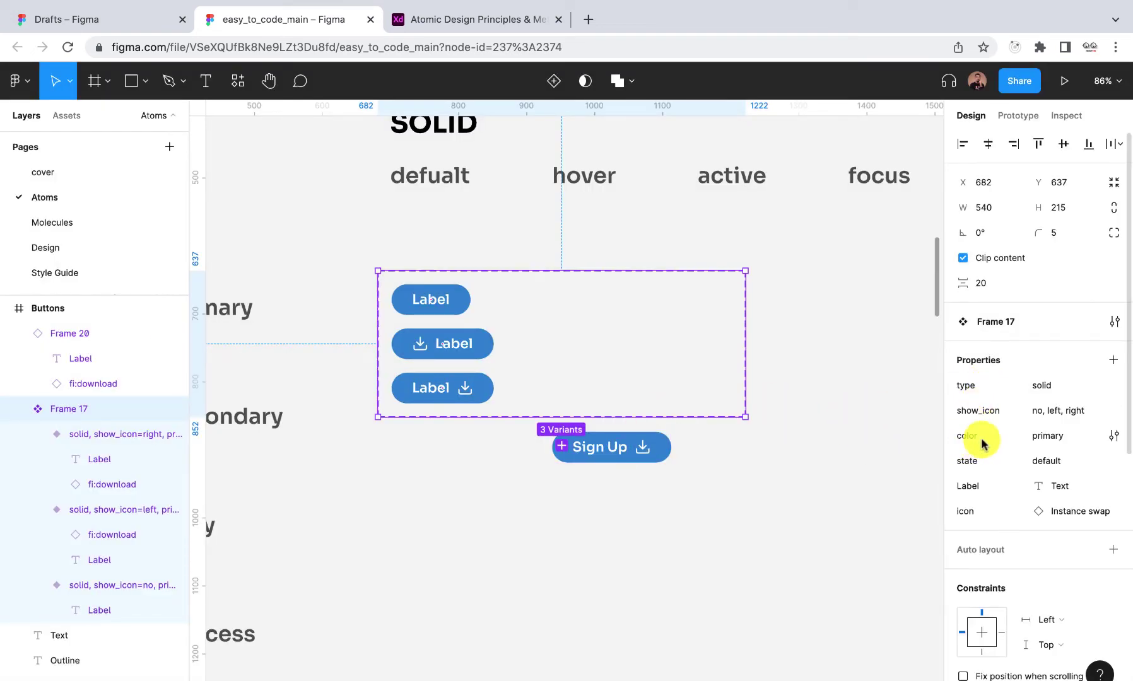
{"action": "left_click_drag", "start_coordinate": [986, 436], "coordinate": [989, 409]}
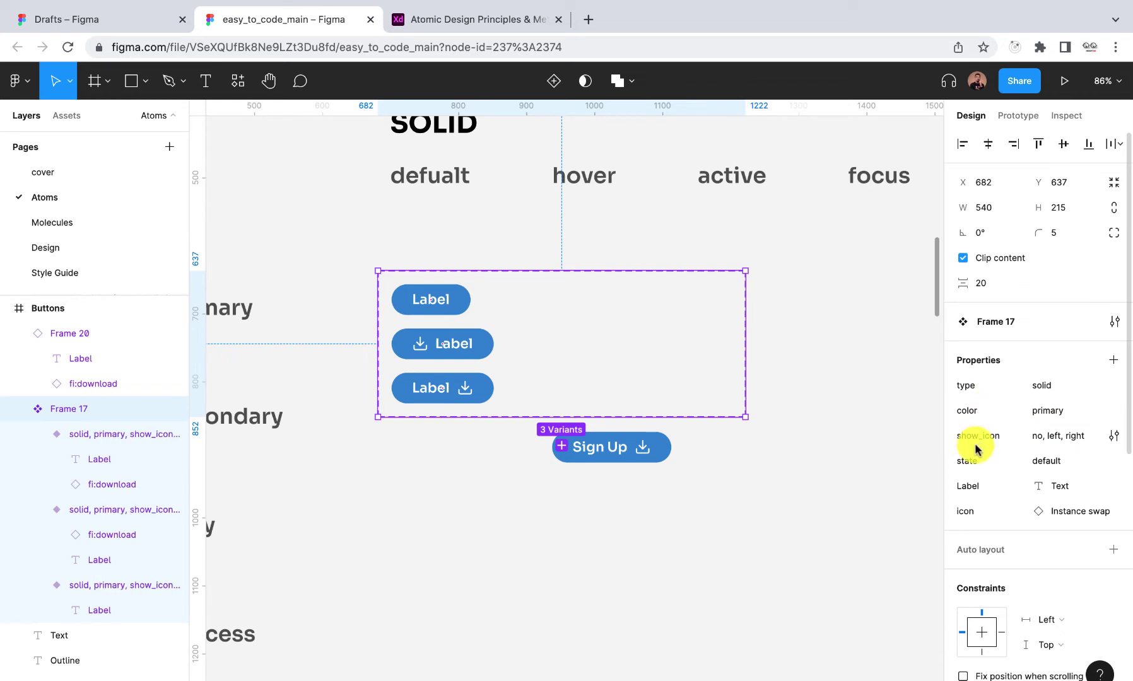
{"action": "left_click_drag", "start_coordinate": [989, 460], "coordinate": [992, 424]}
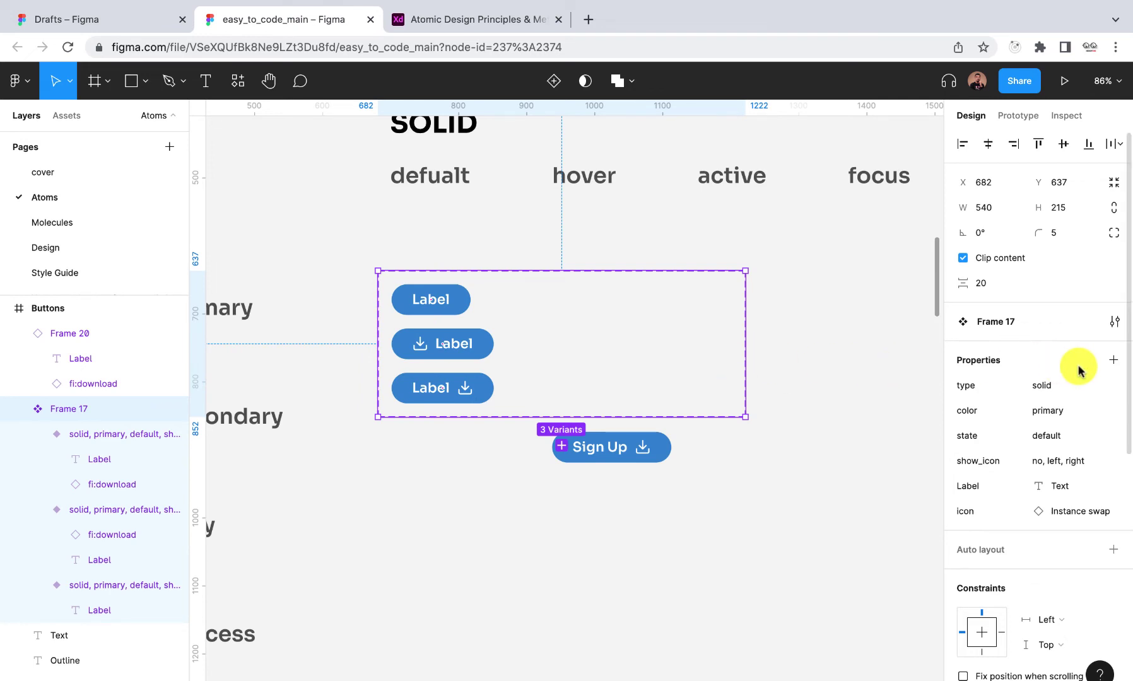
- Create a variant property named size with the value large on the button component set
{"action": "left_click", "coordinate": [1114, 360]}
{"action": "left_click", "coordinate": [1058, 407]}
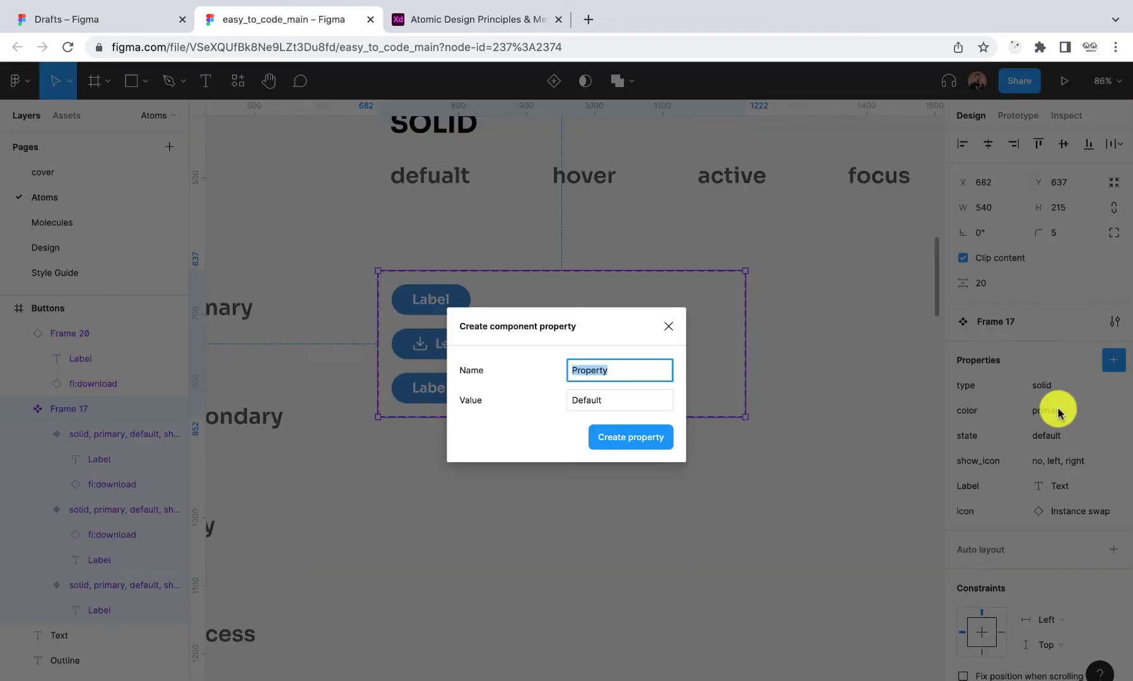
{"action": "type", "text": "size"}
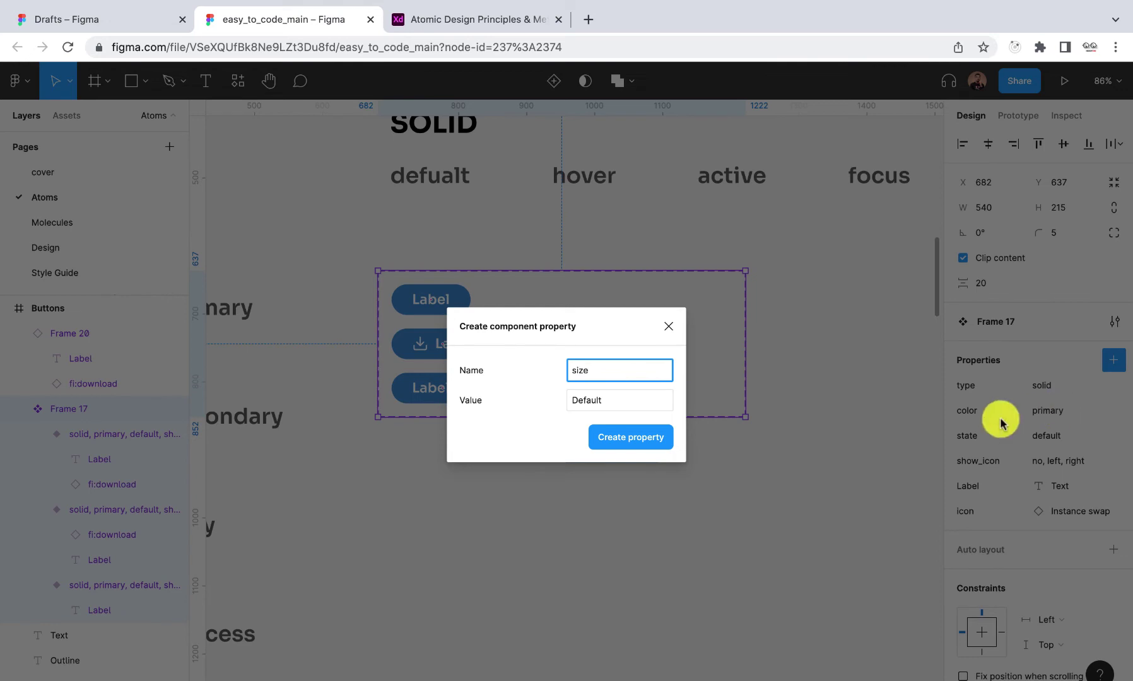
{"action": "left_click", "coordinate": [620, 400]}
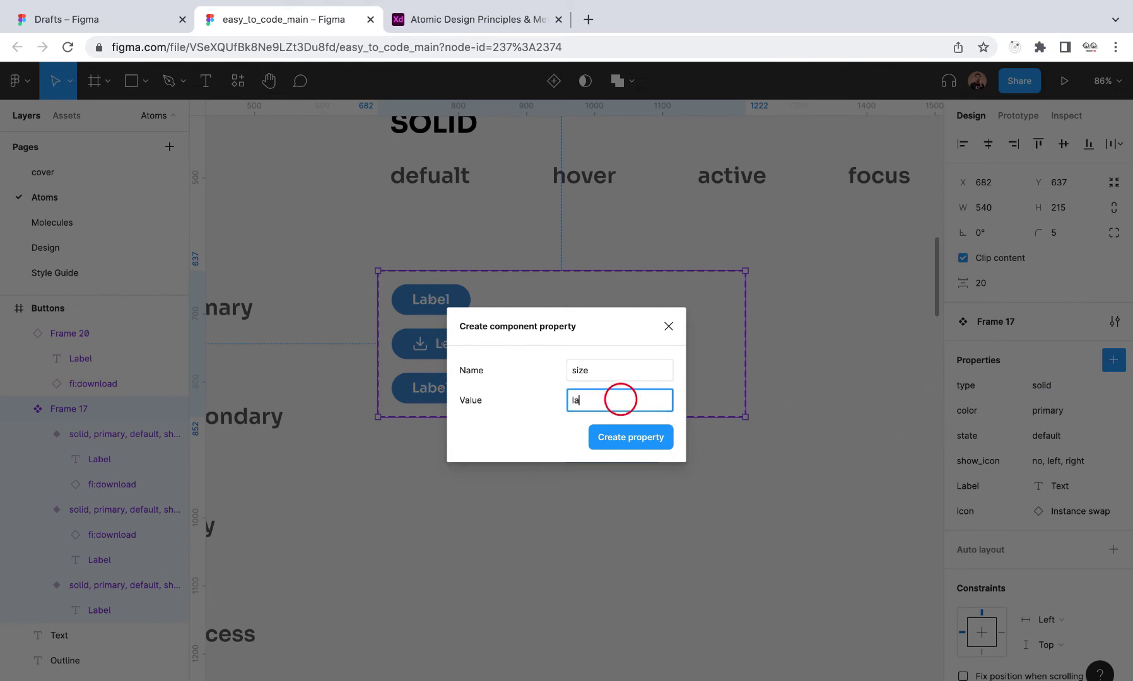
{"action": "key", "text": "Return"}
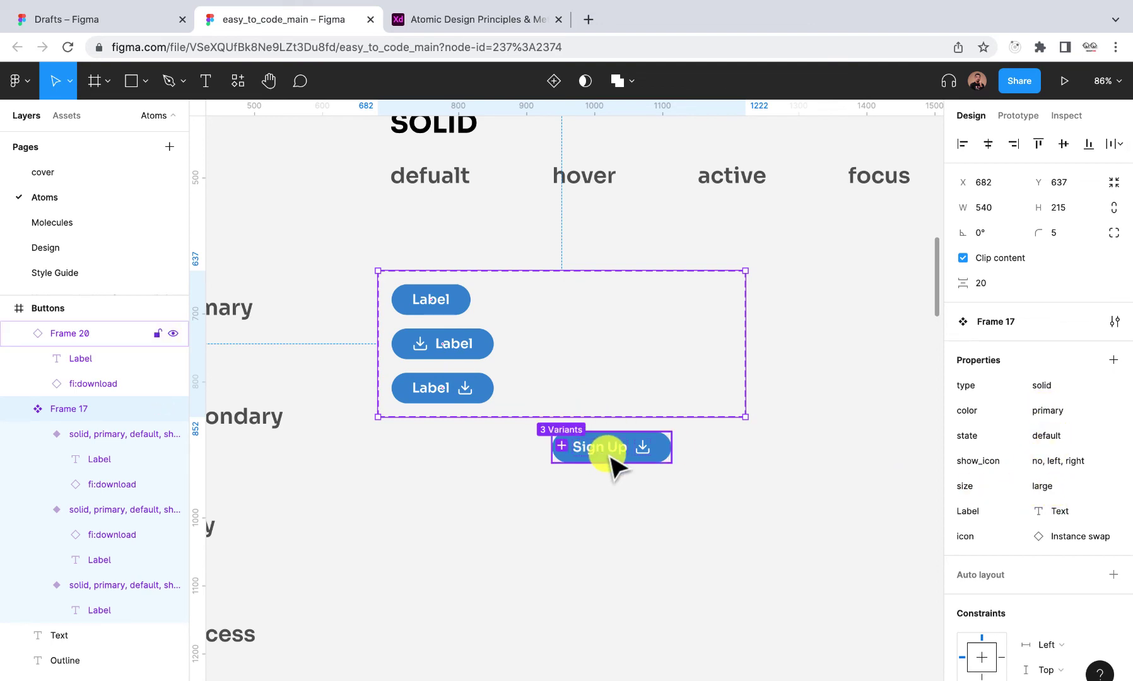
- Move the Sign Up instance down, clear of the component set, to about X 991, Y 1241
{"action": "left_click_drag", "start_coordinate": [622, 448], "coordinate": [656, 679]}
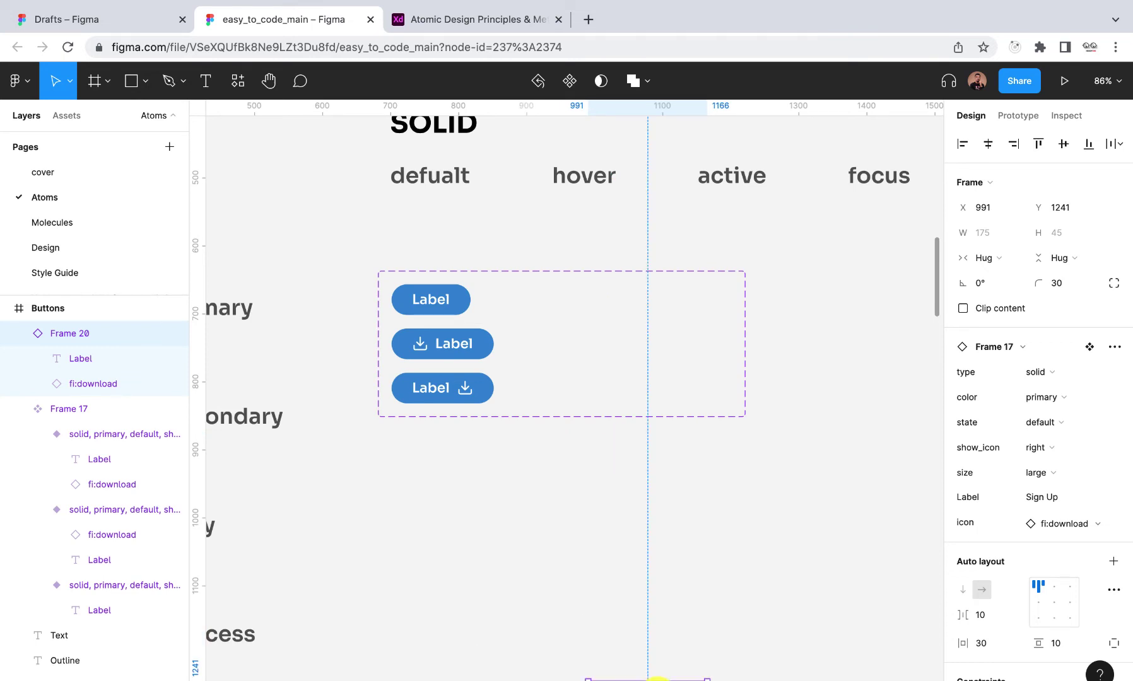
{"action": "scroll", "coordinate": [603, 506], "scroll_direction": "down", "scroll_amount": 5}
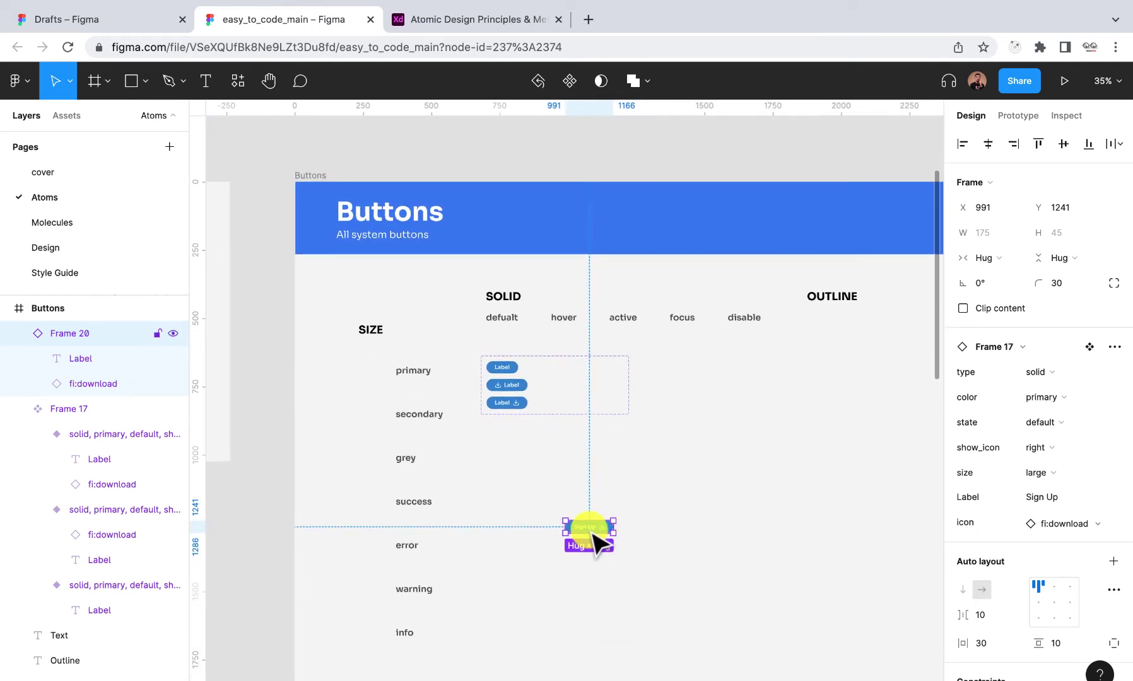
{"action": "scroll", "coordinate": [598, 378], "scroll_direction": "up", "scroll_amount": 5}
{"action": "scroll", "coordinate": [593, 410], "scroll_direction": "down", "scroll_amount": 3}
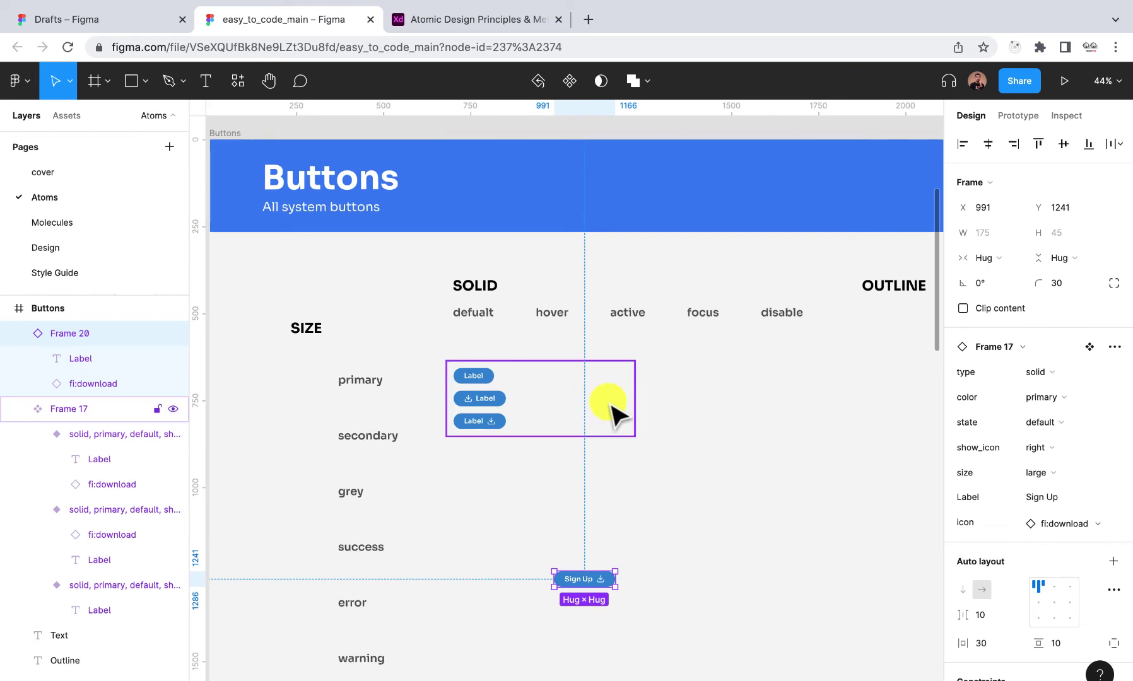
- Widen the button component set to about 1328 so it spans all the solid state columns
{"action": "left_click", "coordinate": [617, 403]}
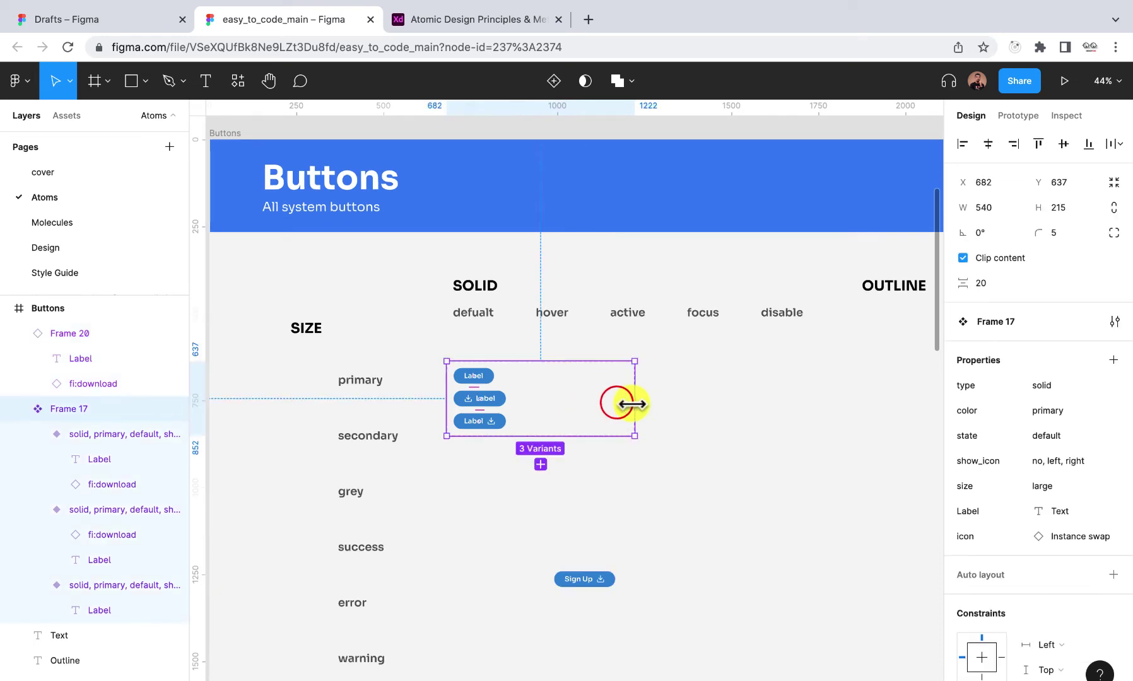
{"action": "left_click_drag", "start_coordinate": [635, 401], "coordinate": [909, 391]}
{"action": "scroll", "coordinate": [601, 385], "scroll_direction": "up", "scroll_amount": 2}
{"action": "scroll", "coordinate": [602, 394], "scroll_direction": "down", "scroll_amount": 3}
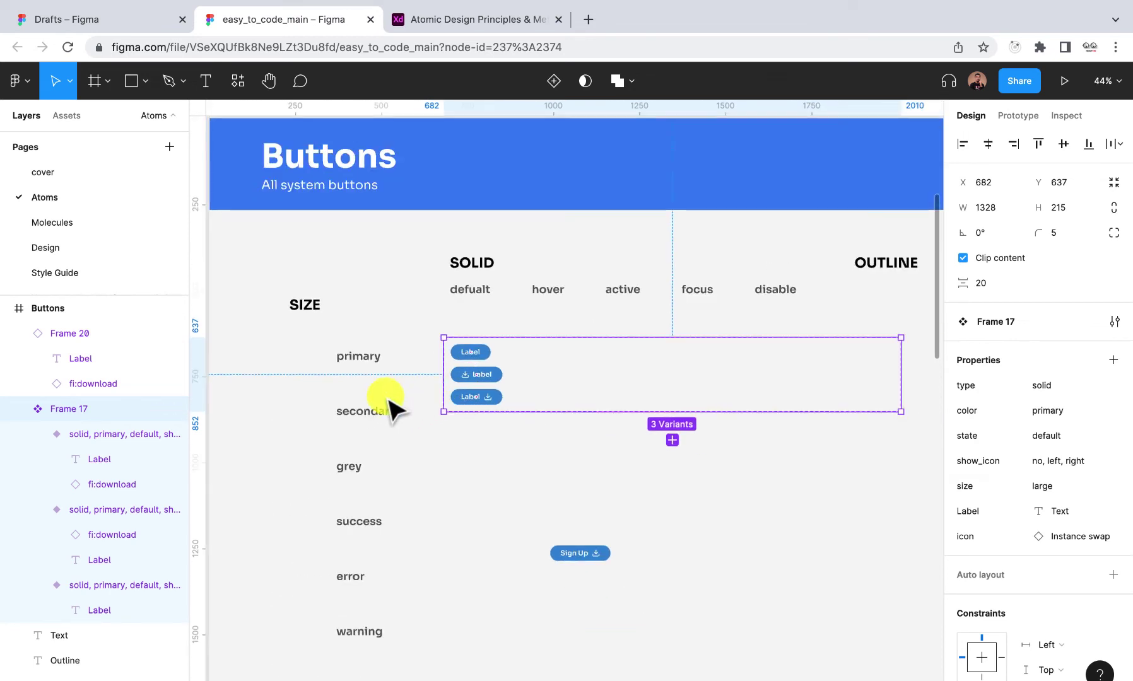
- Increase the vertical spacing between the color row labels so each row has room for three stacked buttons
{"action": "left_click", "coordinate": [354, 405]}
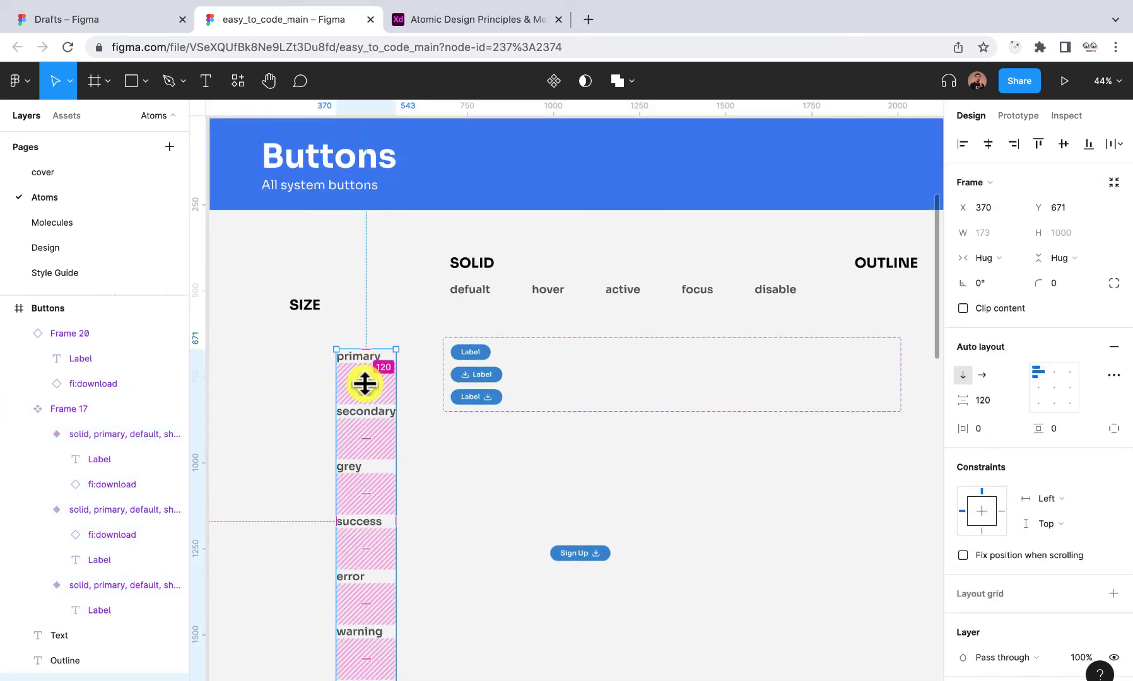
{"action": "left_click_drag", "start_coordinate": [364, 381], "coordinate": [379, 416]}
{"action": "left_click", "coordinate": [511, 426]}
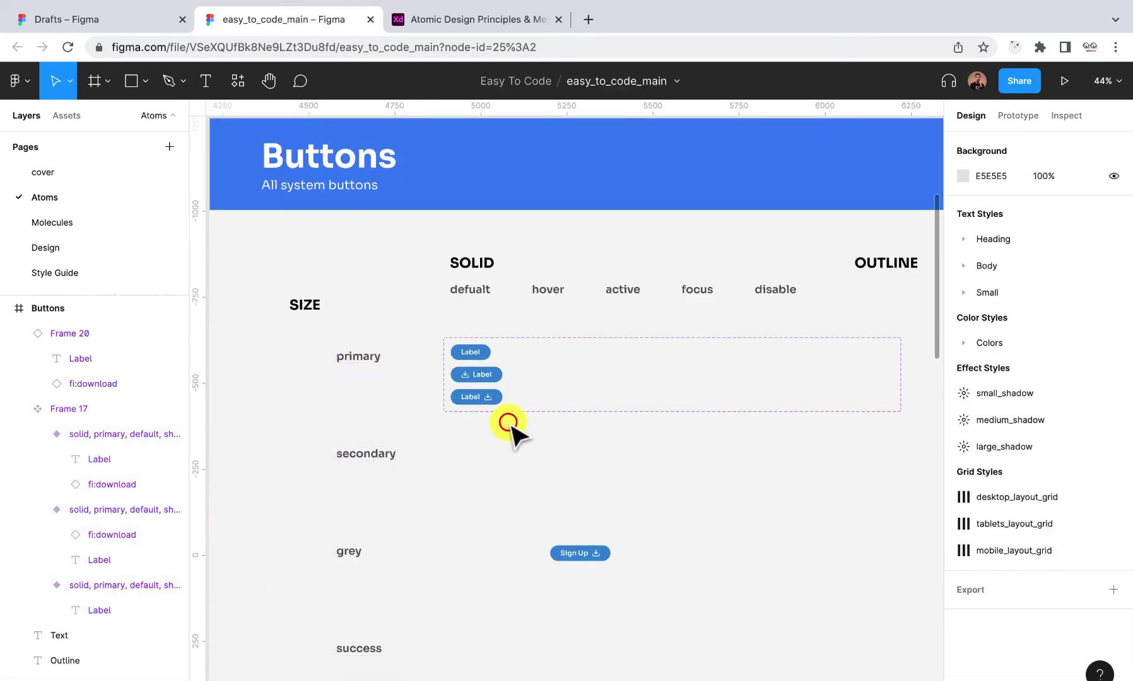
{"action": "scroll", "coordinate": [507, 404], "scroll_direction": "up", "scroll_amount": 5}
{"action": "scroll", "coordinate": [467, 426], "scroll_direction": "down", "scroll_amount": 2}
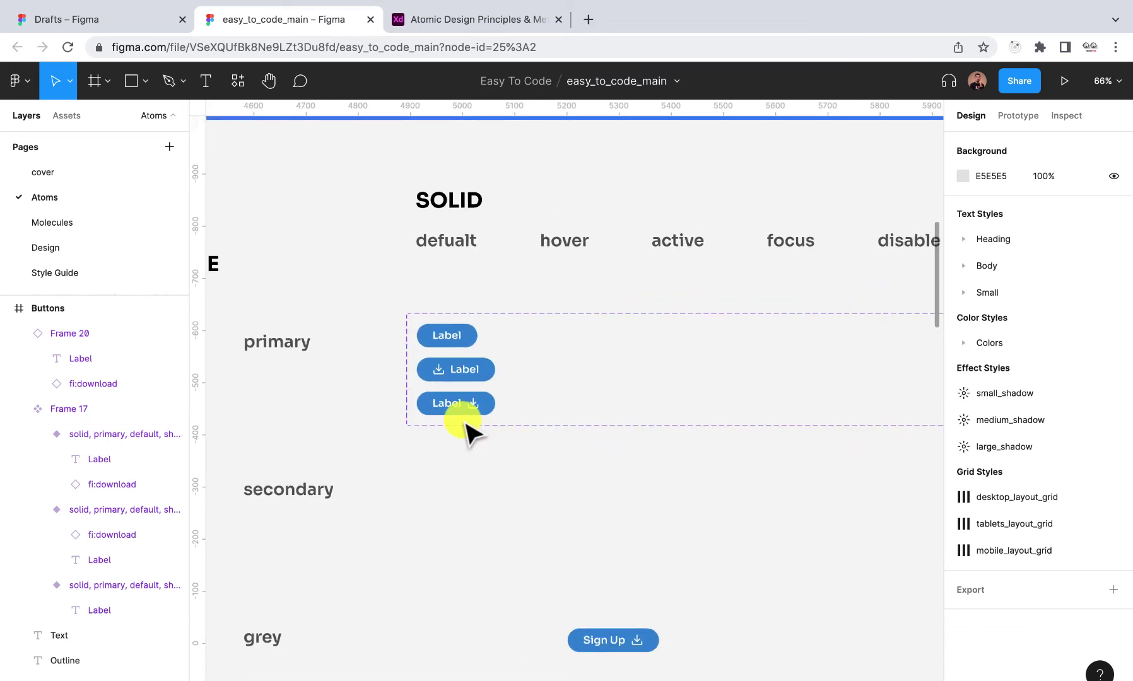
- Move the button component set down to about Y 691, beside the primary row label
{"action": "left_click", "coordinate": [460, 381]}
{"action": "left_click_drag", "start_coordinate": [462, 373], "coordinate": [465, 398]}
{"action": "scroll", "coordinate": [529, 400], "scroll_direction": "down", "scroll_amount": 2}
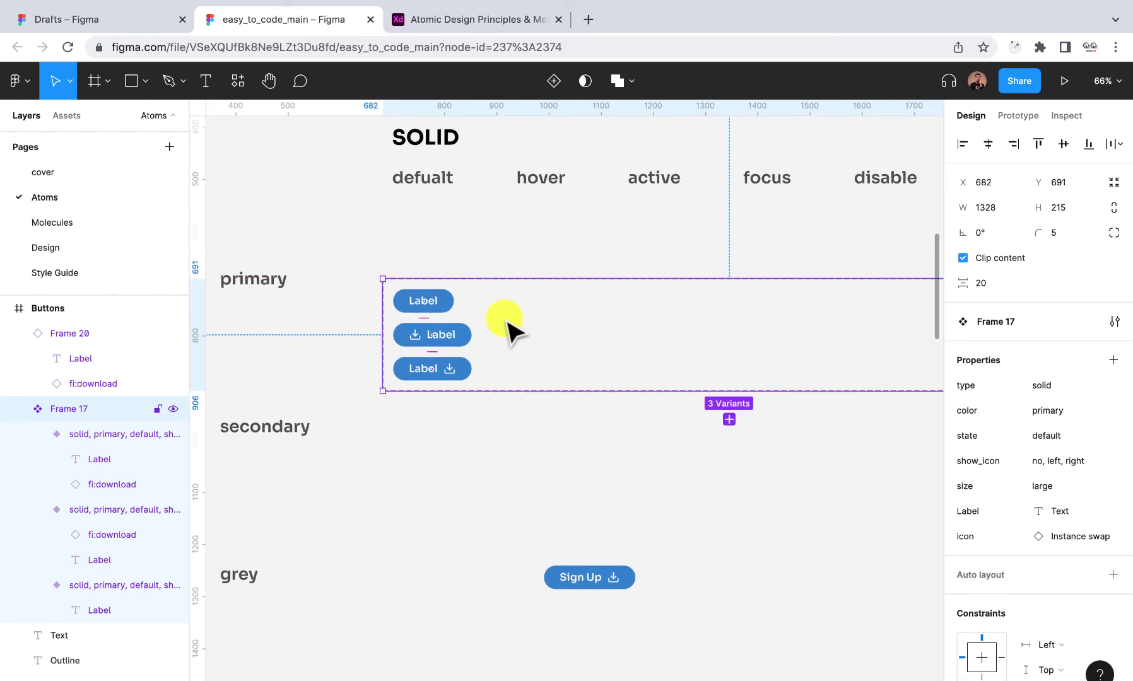
- Duplicate the three default button variants into the hover column at X 240 inside the component set
{"action": "scroll", "coordinate": [508, 323], "scroll_direction": "down", "scroll_amount": 3}
{"action": "scroll", "coordinate": [509, 323], "scroll_direction": "up", "scroll_amount": 2}
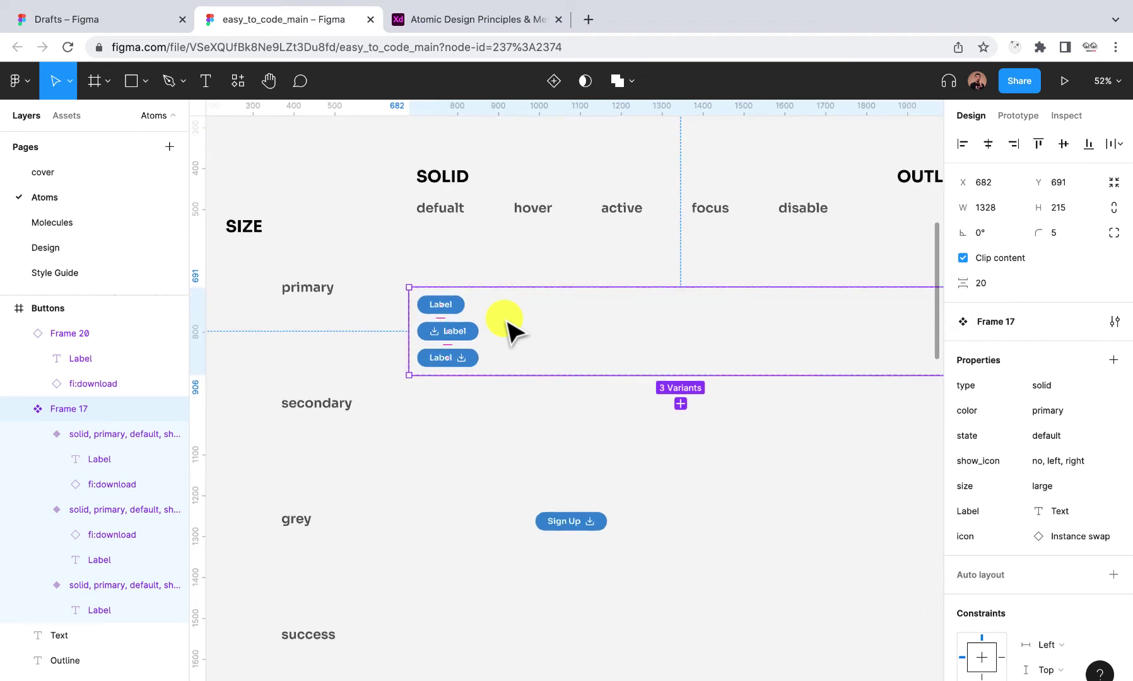
{"action": "scroll", "coordinate": [488, 362], "scroll_direction": "right", "scroll_amount": 3}
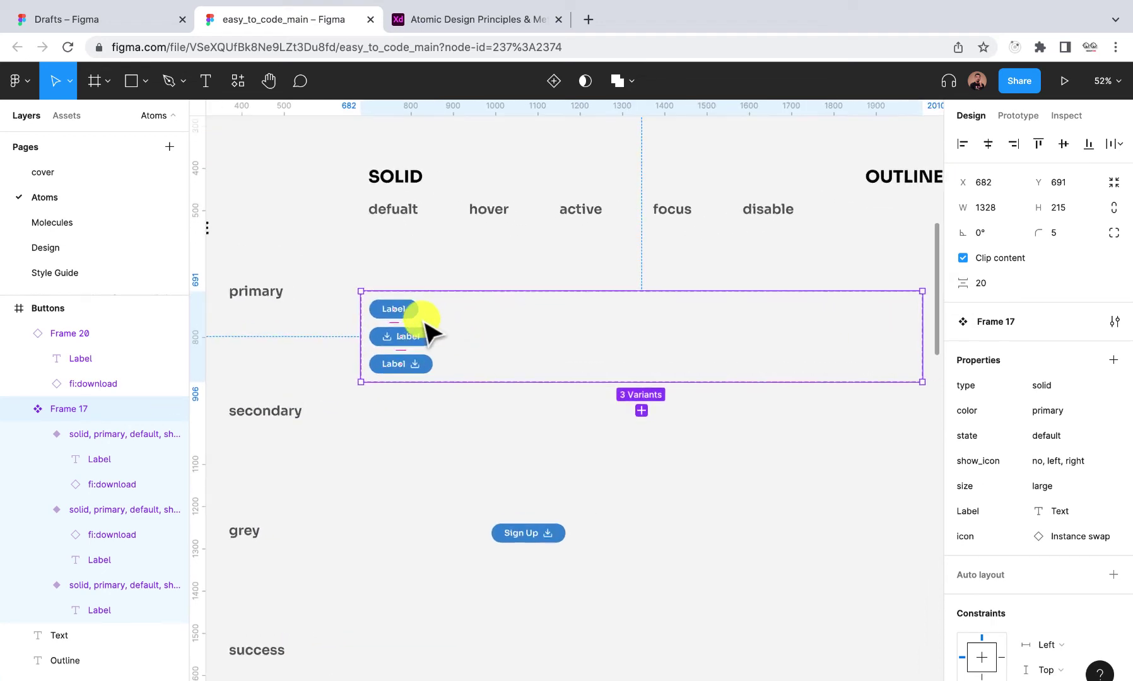
{"action": "scroll", "coordinate": [424, 323], "scroll_direction": "up", "scroll_amount": 3}
{"action": "left_click", "coordinate": [392, 306]}
{"action": "left_click", "coordinate": [417, 337], "text": "shift"}
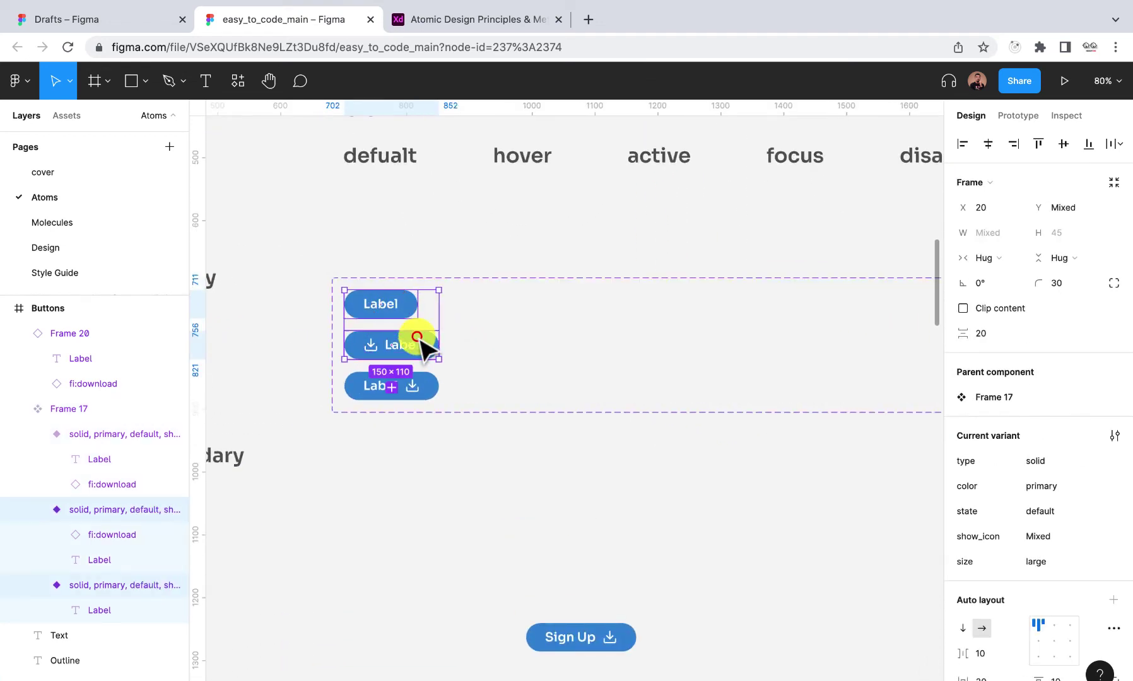
{"action": "left_click", "coordinate": [417, 387], "text": "shift"}
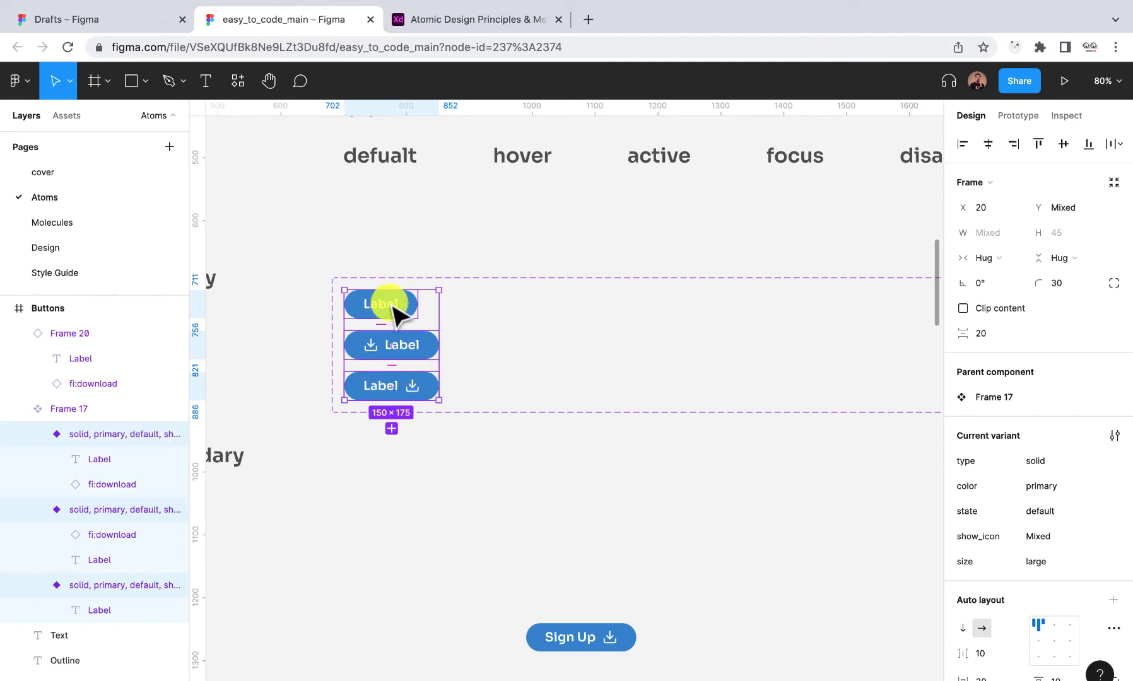
{"action": "left_click_drag", "start_coordinate": [392, 304], "coordinate": [531, 306]}
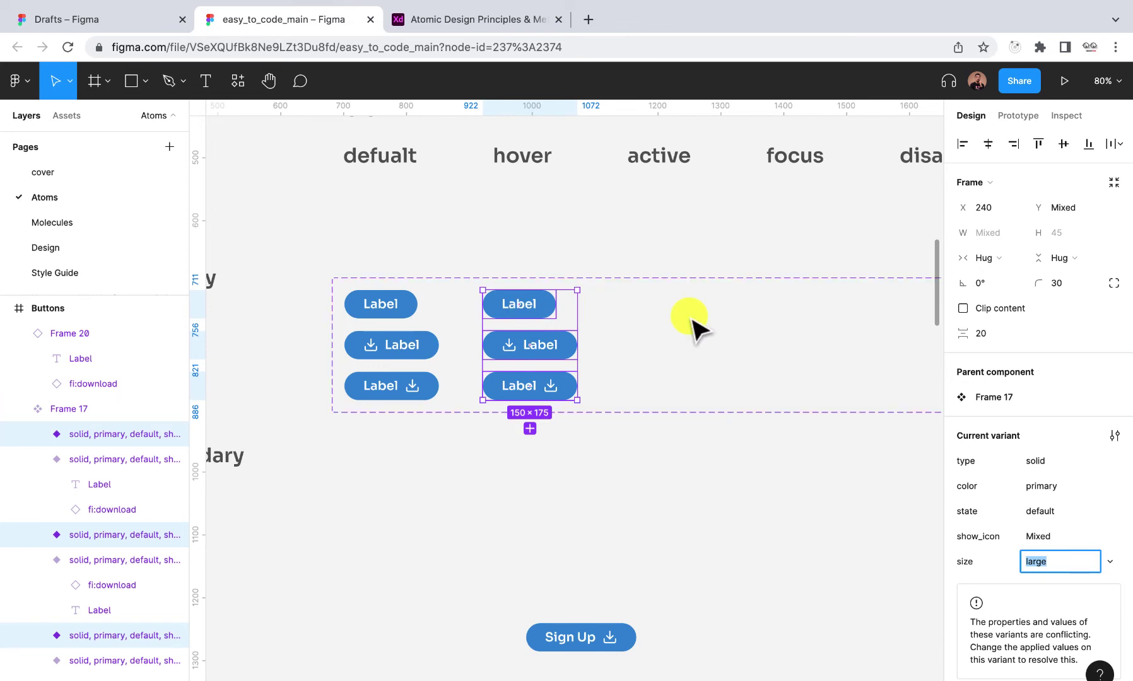
{"action": "left_click", "coordinate": [601, 468]}
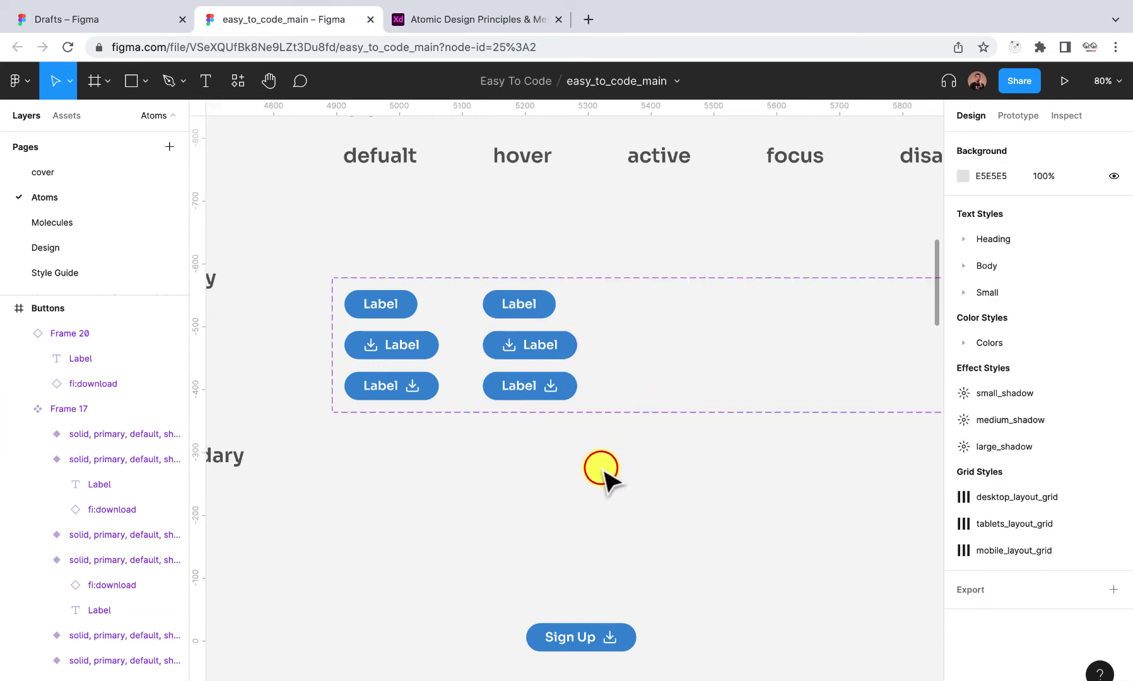
- Change the blue color of the three hover column variants to the Colors/Primary/primary-700 style
{"action": "double_click", "coordinate": [533, 307]}
{"action": "left_click", "coordinate": [559, 342], "text": "shift"}
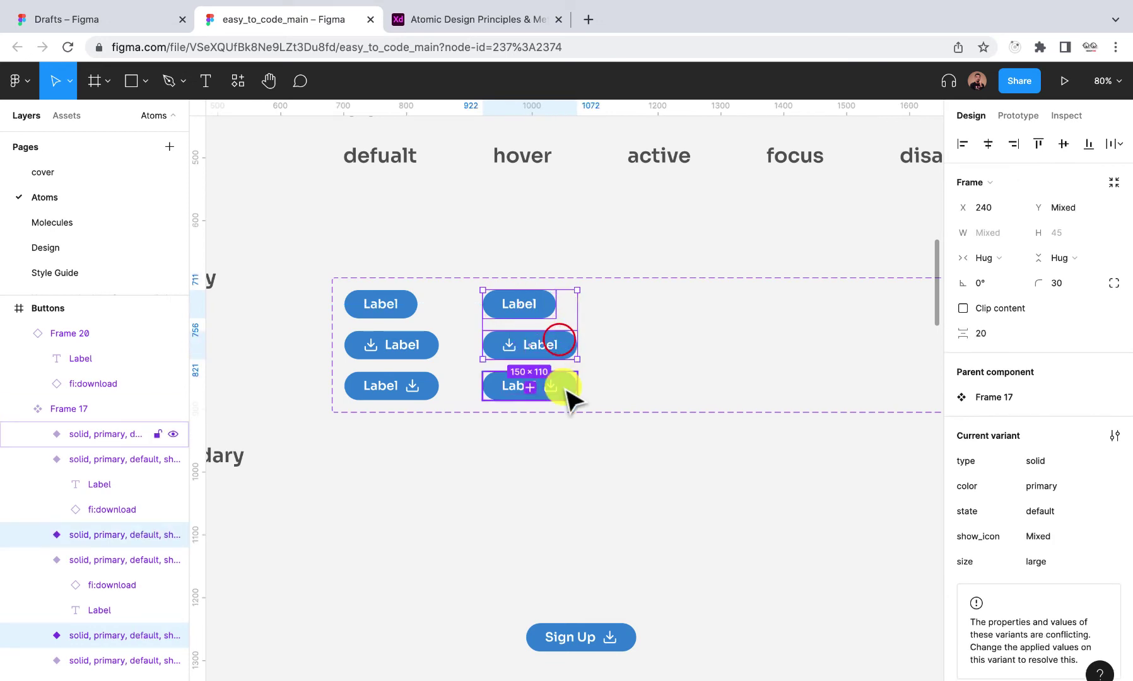
{"action": "left_click", "coordinate": [566, 388], "text": "shift"}
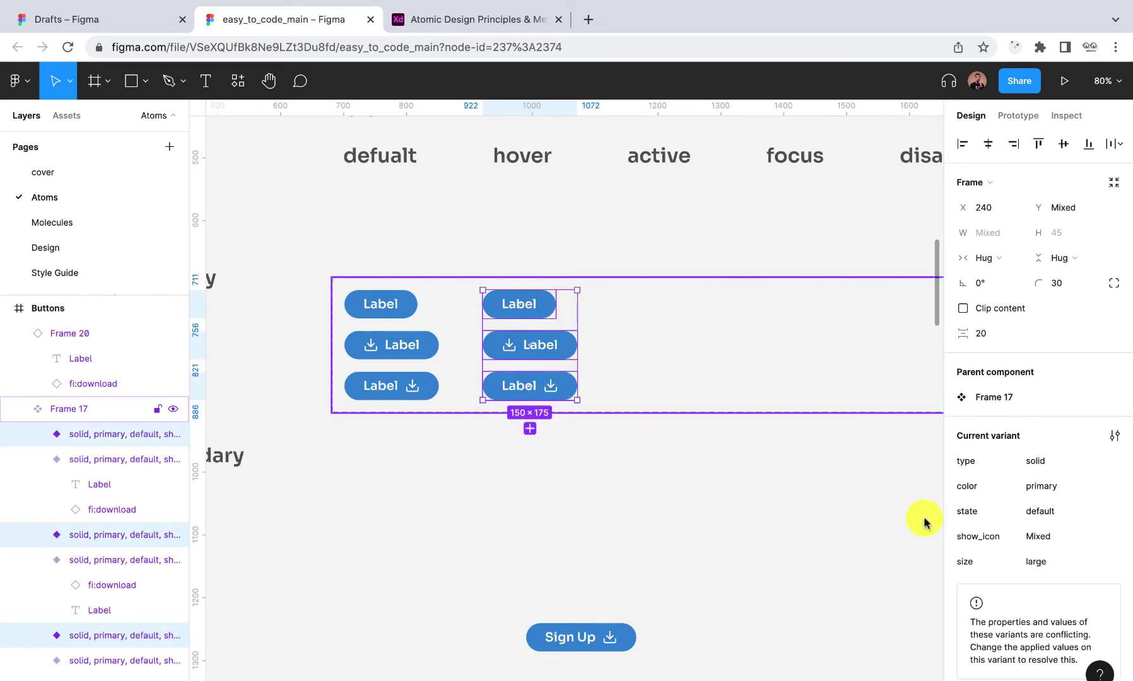
{"action": "scroll", "coordinate": [1040, 597], "scroll_direction": "down", "scroll_amount": 10}
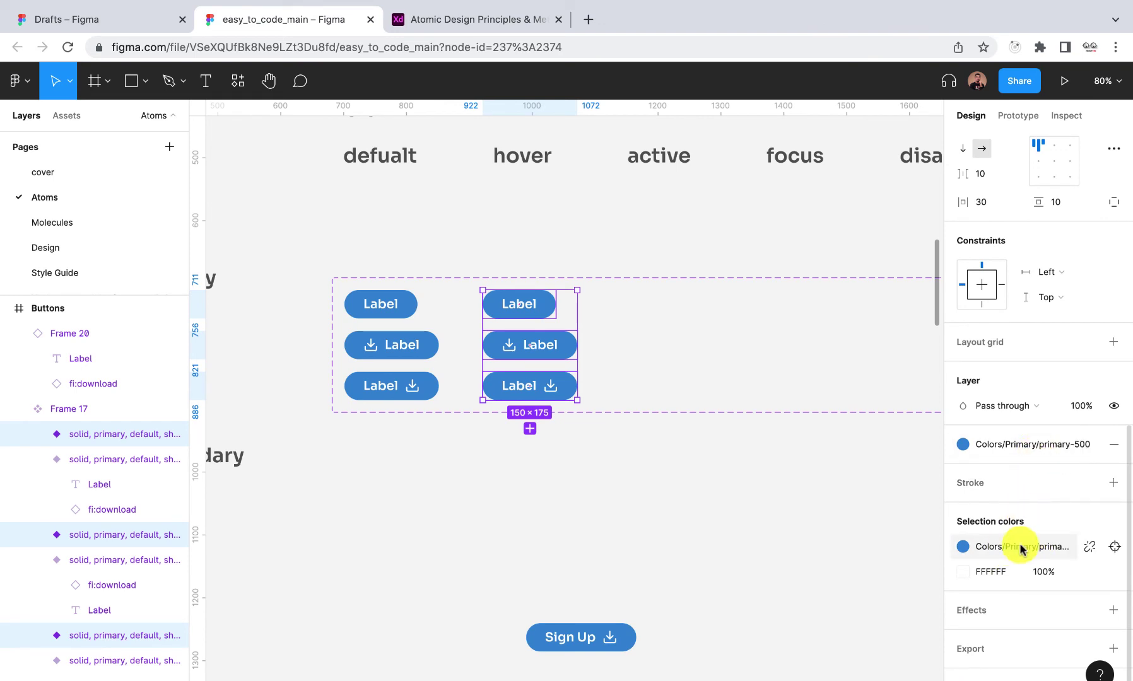
{"action": "left_click", "coordinate": [1021, 547]}
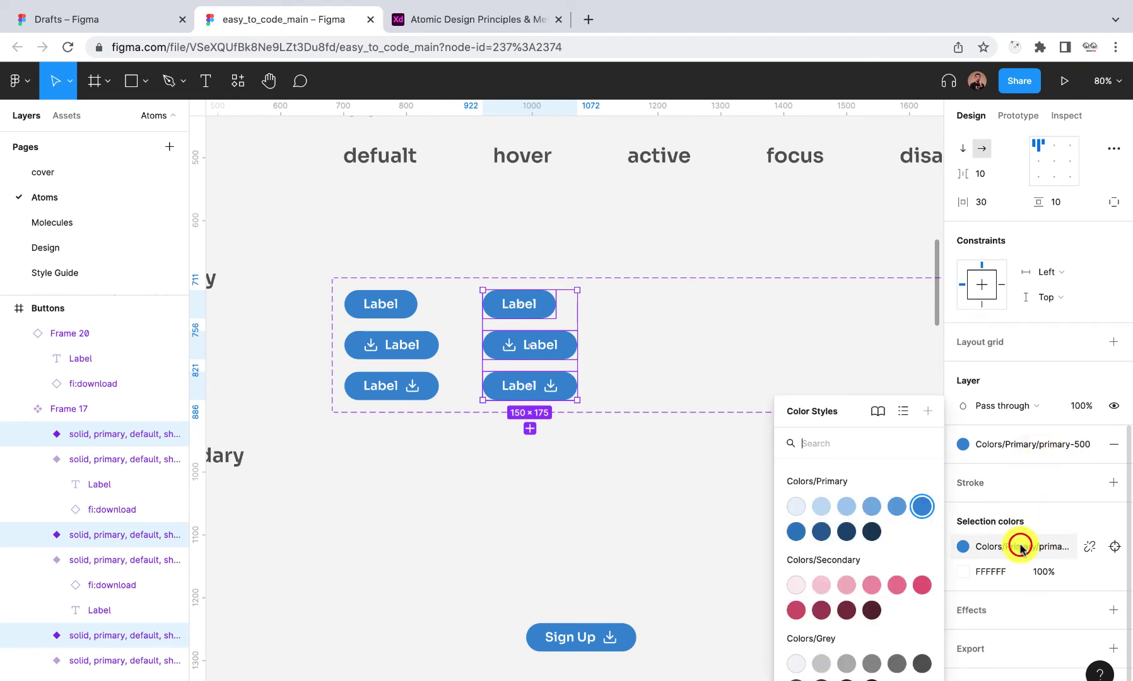
{"action": "left_click", "coordinate": [822, 533]}
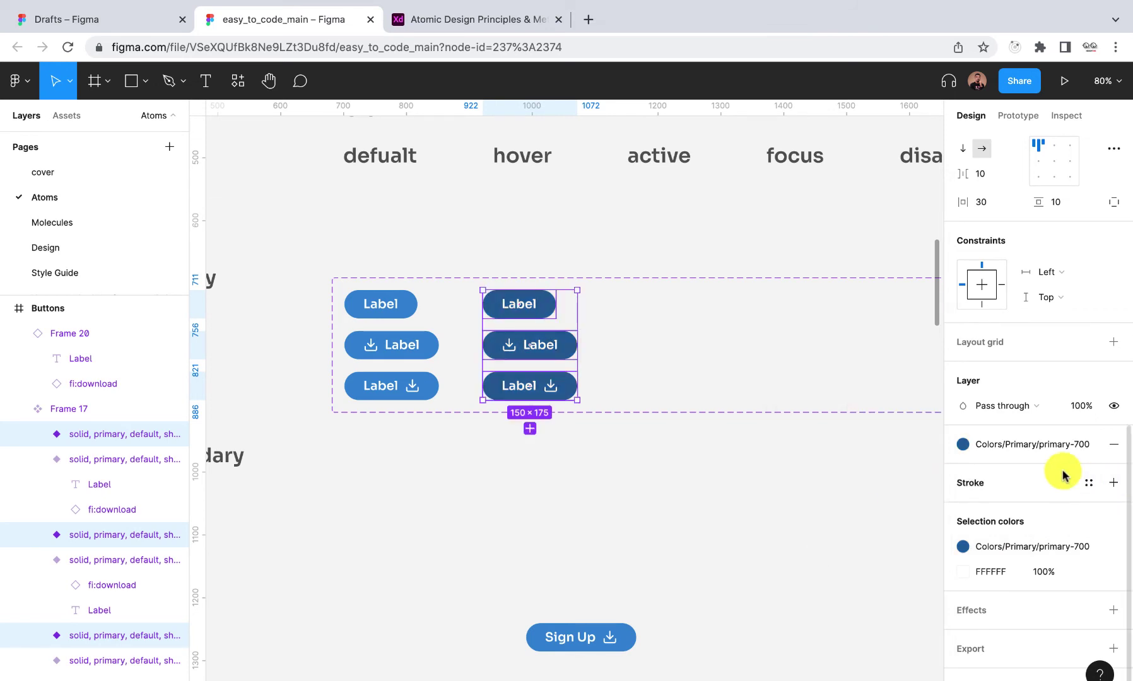
- Give the three dark blue variants a new state value named hover
{"action": "scroll", "coordinate": [1062, 473], "scroll_direction": "up", "scroll_amount": 8}
{"action": "scroll", "coordinate": [1062, 474], "scroll_direction": "up", "scroll_amount": 2}
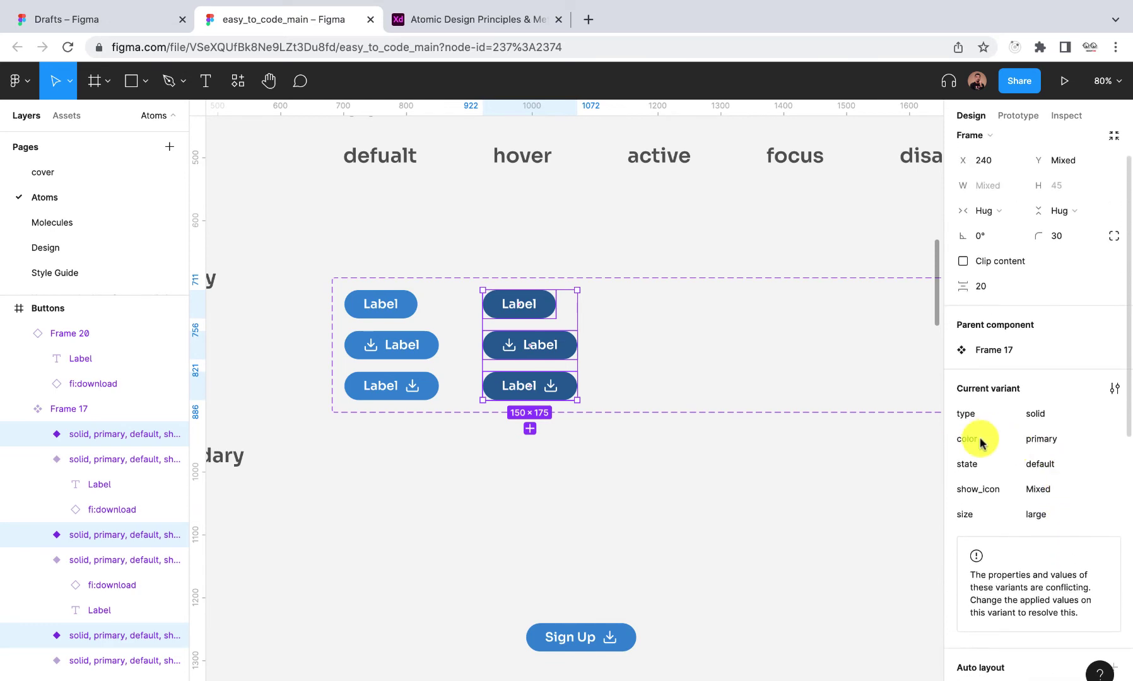
{"action": "left_click", "coordinate": [1113, 467]}
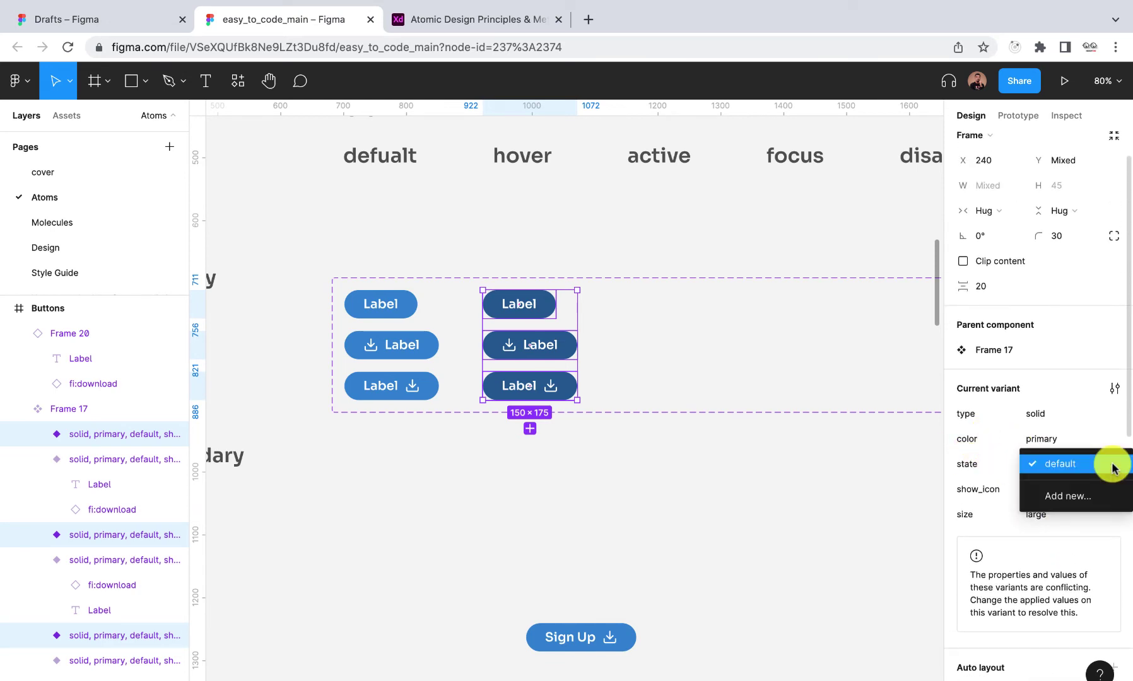
{"action": "left_click", "coordinate": [1074, 497]}
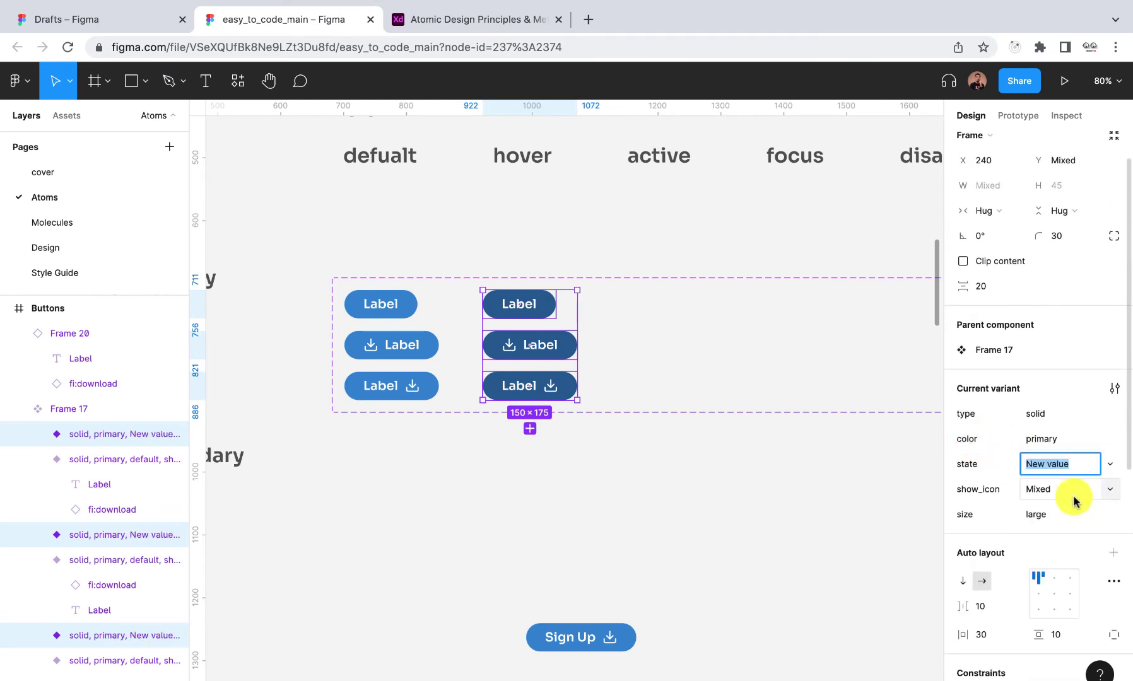
{"action": "type", "text": "hover"}
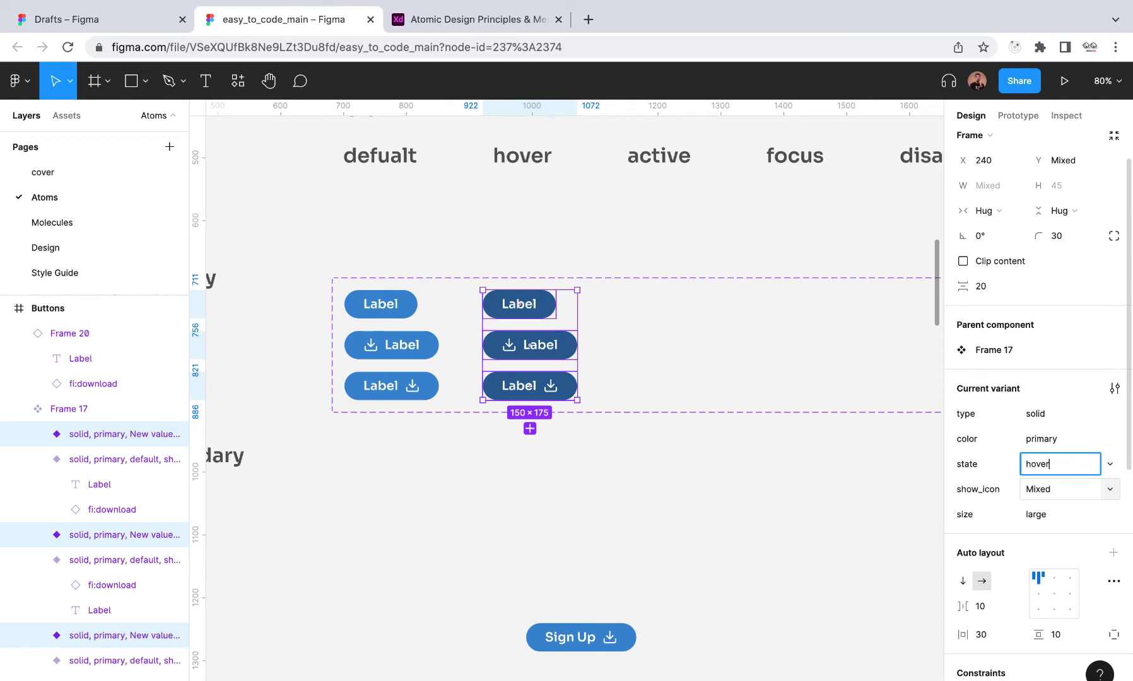
{"action": "key", "text": "Return"}
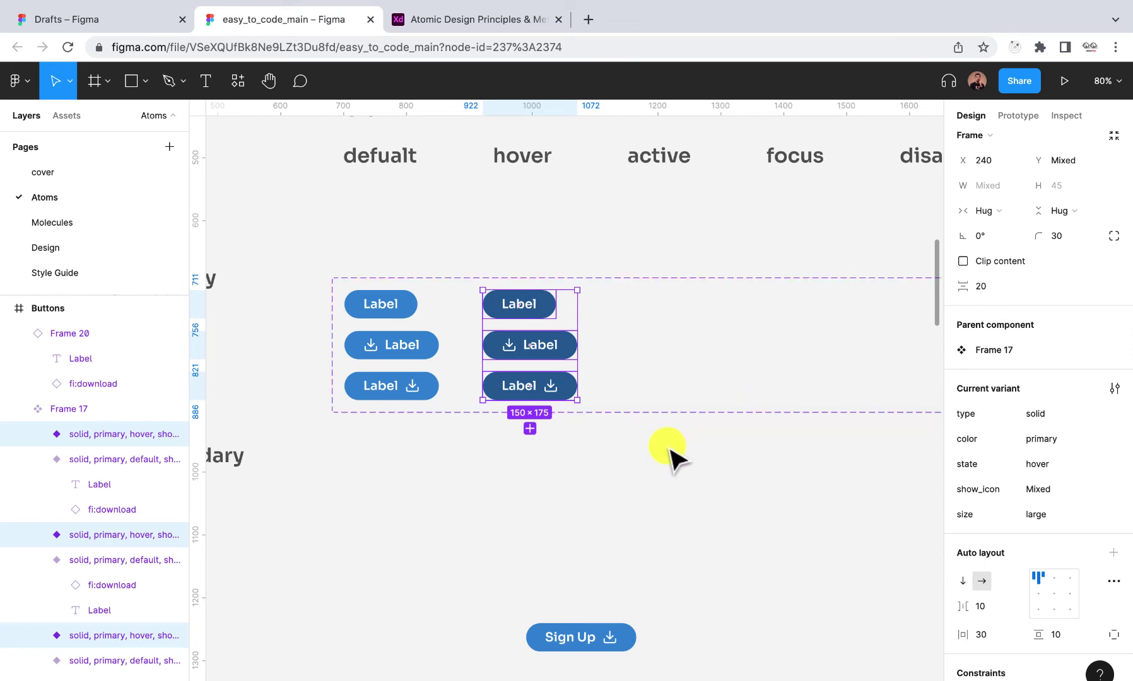
- Duplicate the three hover variants into the active column at X 460 inside the component set
{"action": "scroll", "coordinate": [580, 376], "scroll_direction": "right", "scroll_amount": 2}
{"action": "scroll", "coordinate": [579, 376], "scroll_direction": "down", "scroll_amount": 1}
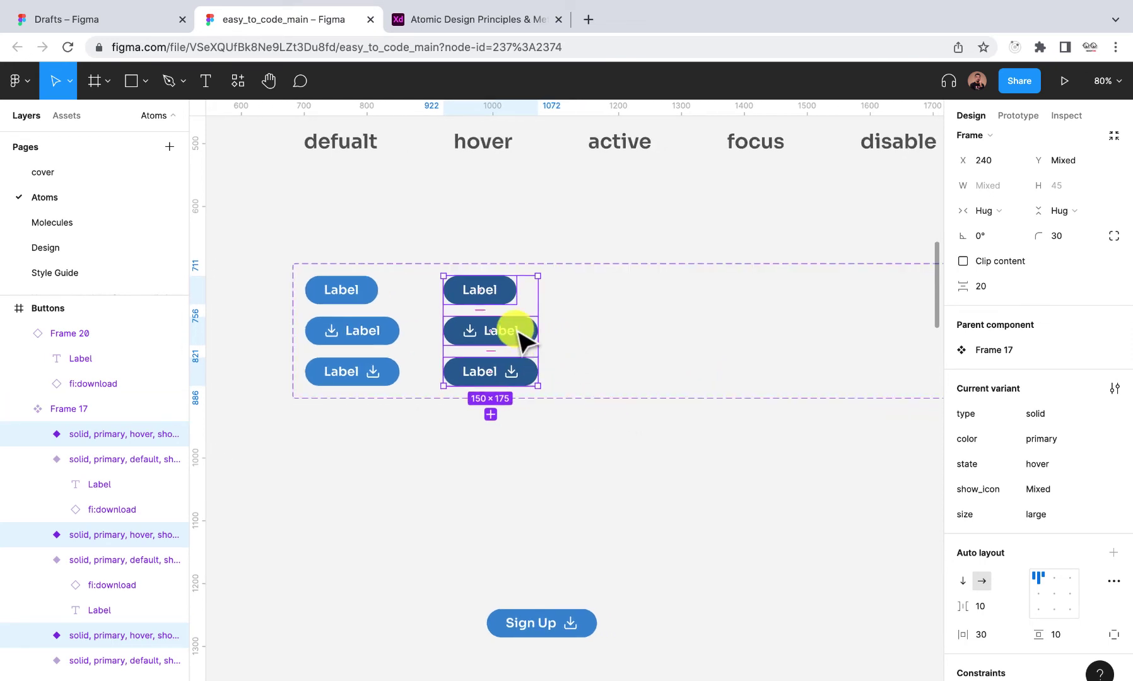
{"action": "left_click_drag", "start_coordinate": [522, 330], "coordinate": [669, 342]}
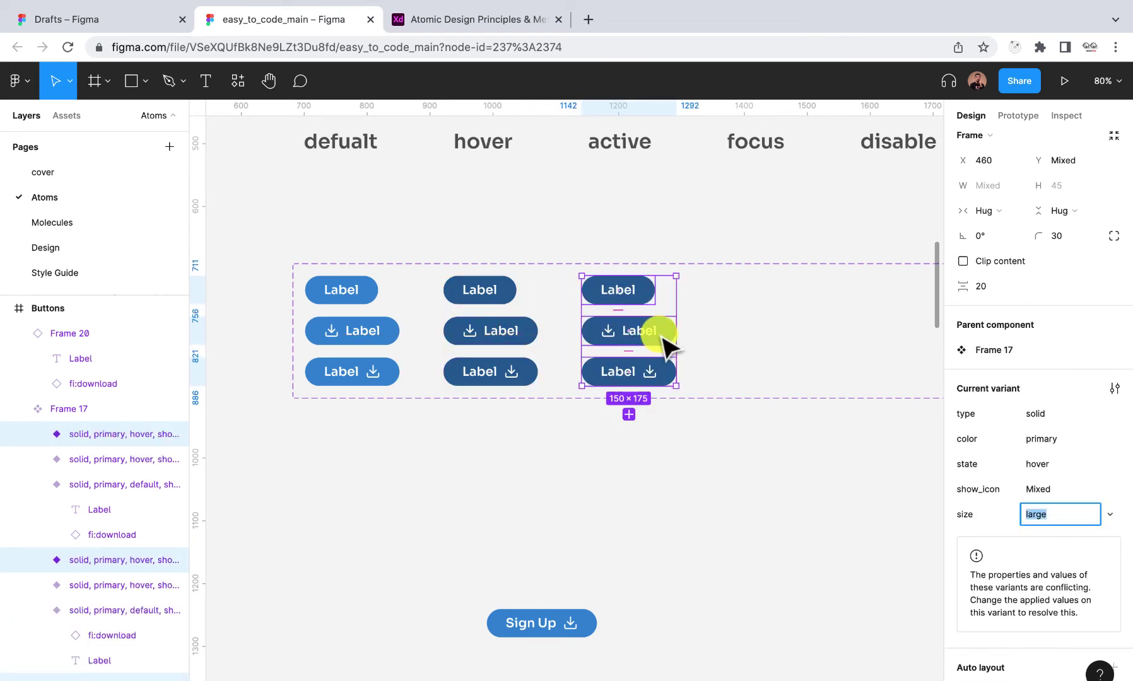
- Give the three duplicated variants in the active column a new state value named active
{"action": "left_click", "coordinate": [1111, 514]}
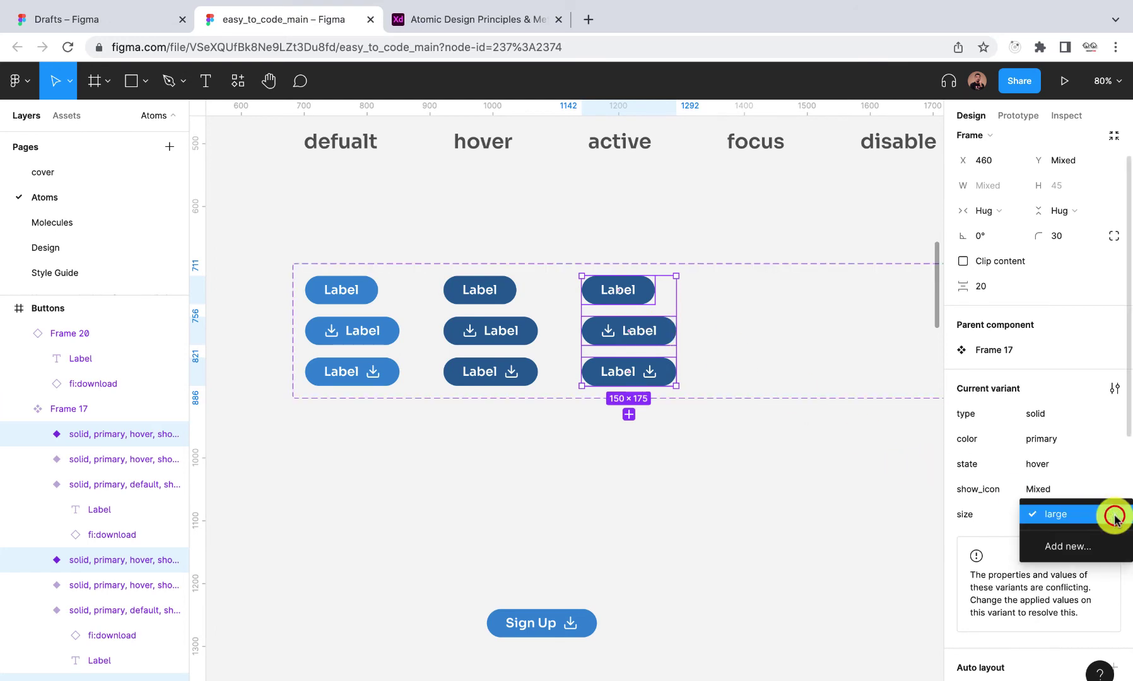
{"action": "left_click", "coordinate": [1062, 465]}
{"action": "left_click", "coordinate": [1112, 466]}
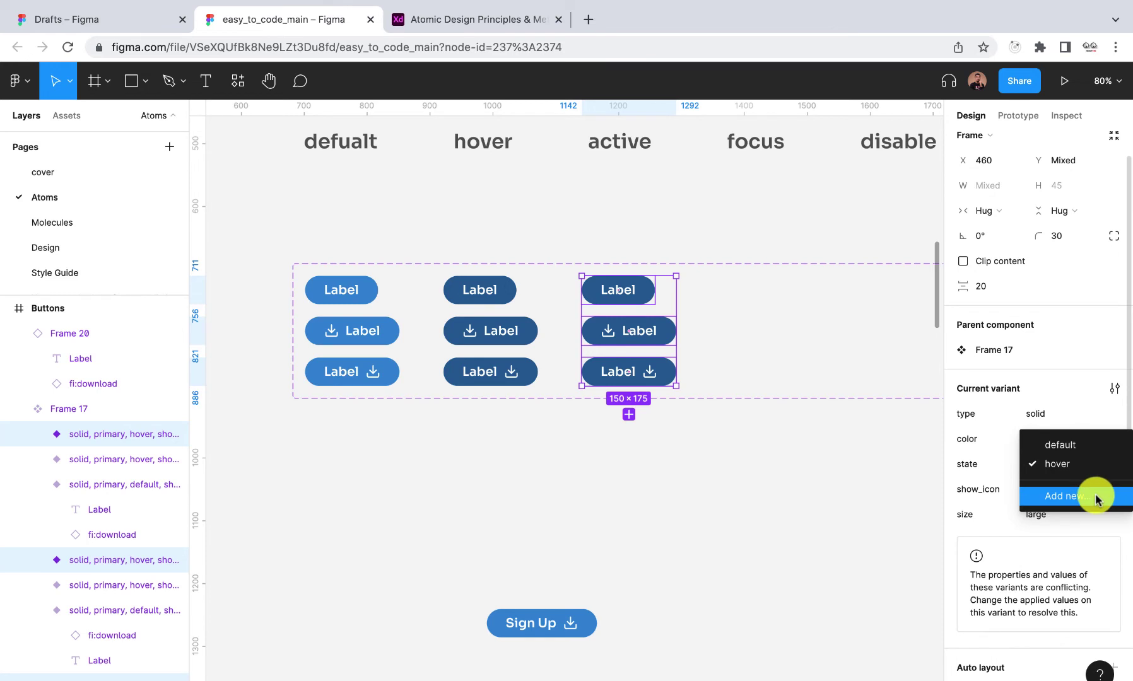
{"action": "left_click", "coordinate": [1096, 498]}
{"action": "type", "text": "active"}
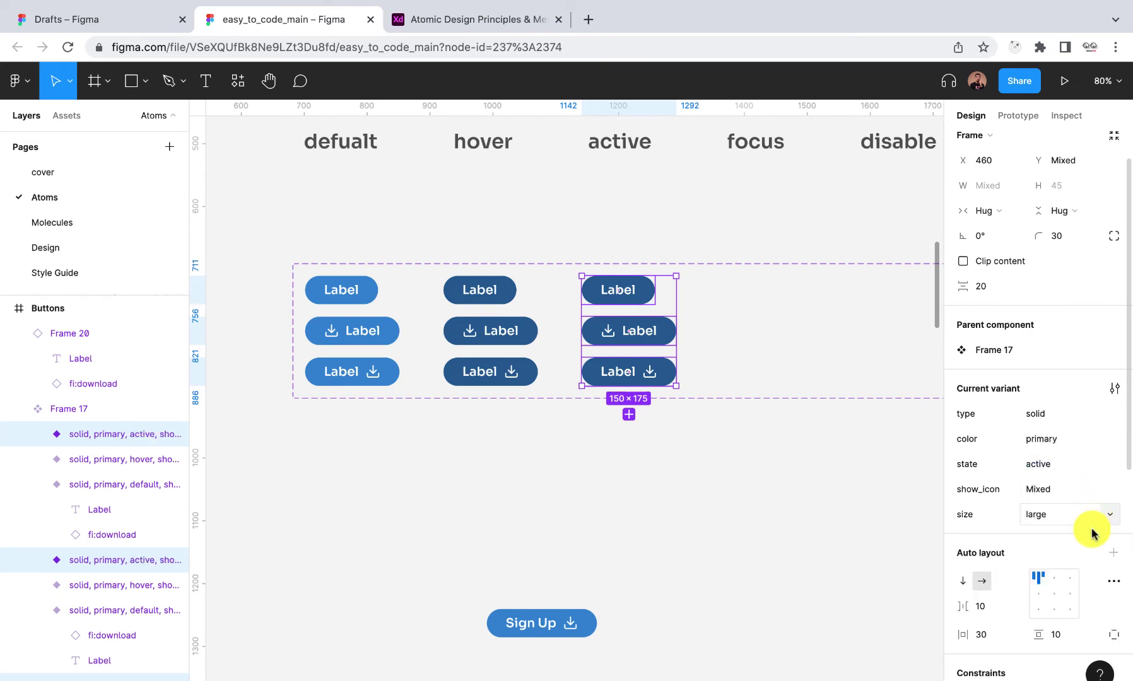
{"action": "scroll", "coordinate": [1092, 523], "scroll_direction": "down", "scroll_amount": 7}
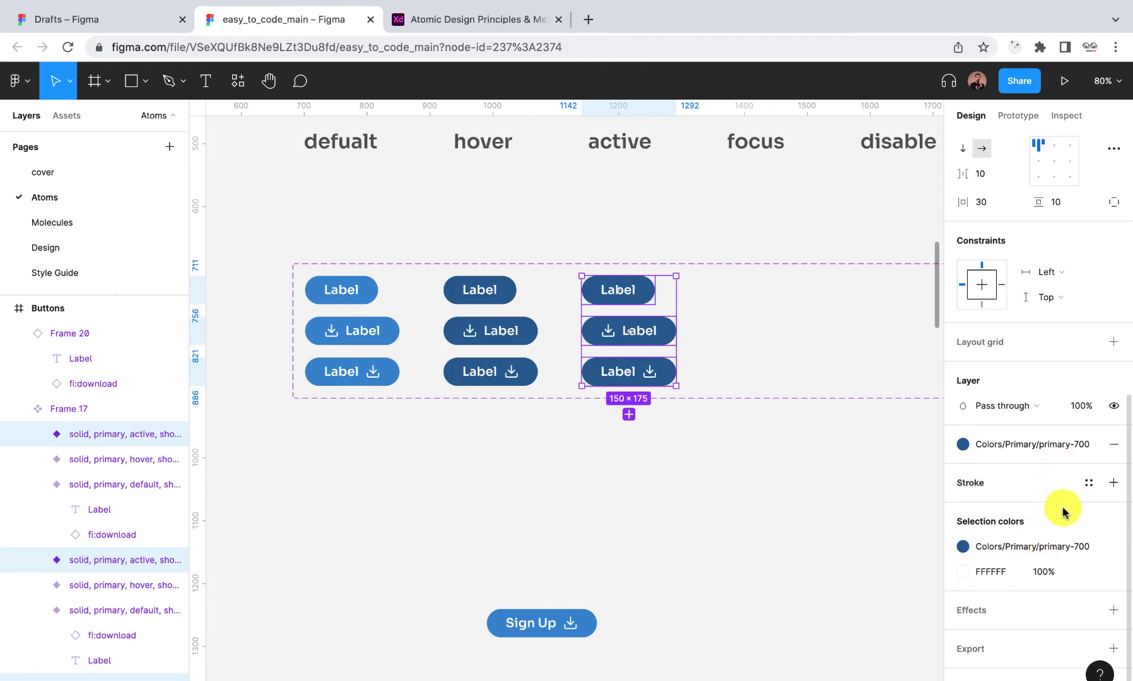
- Change the blue color of the three active column variants to the Colors/Primary/primary-800 style
{"action": "left_click", "coordinate": [1045, 547]}
{"action": "left_click", "coordinate": [846, 533]}
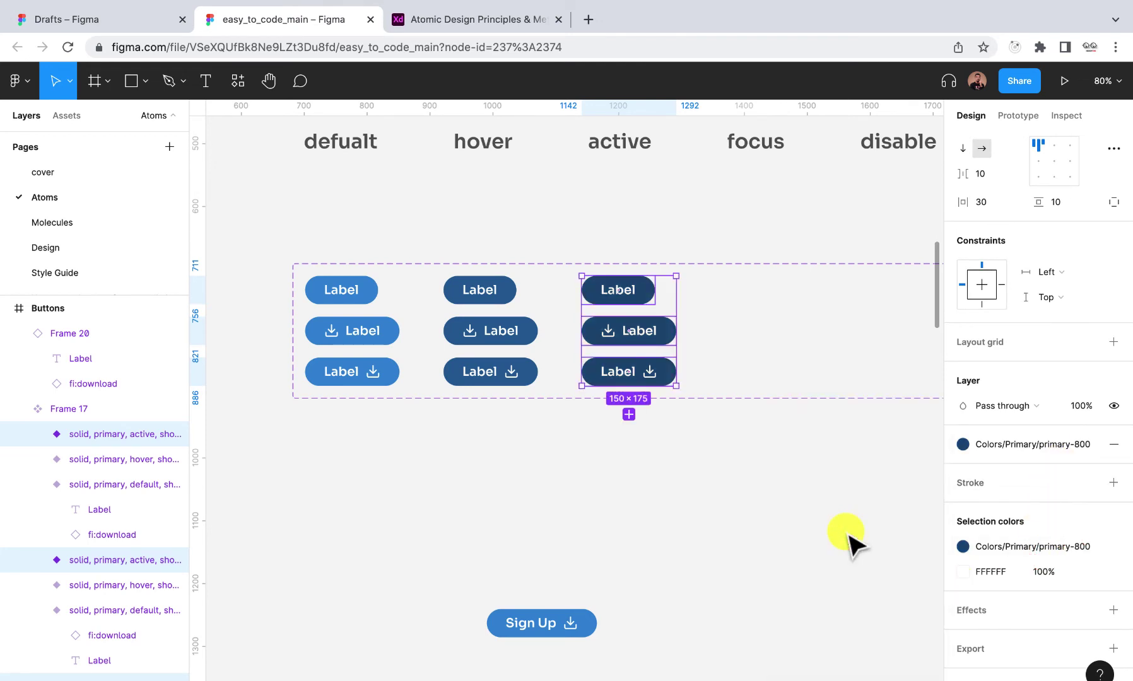
- Duplicate the three active variants into the focus column and give the copies a new state value named focus
{"action": "scroll", "coordinate": [848, 536], "scroll_direction": "up", "scroll_amount": 1}
{"action": "scroll", "coordinate": [849, 536], "scroll_direction": "right", "scroll_amount": 6}
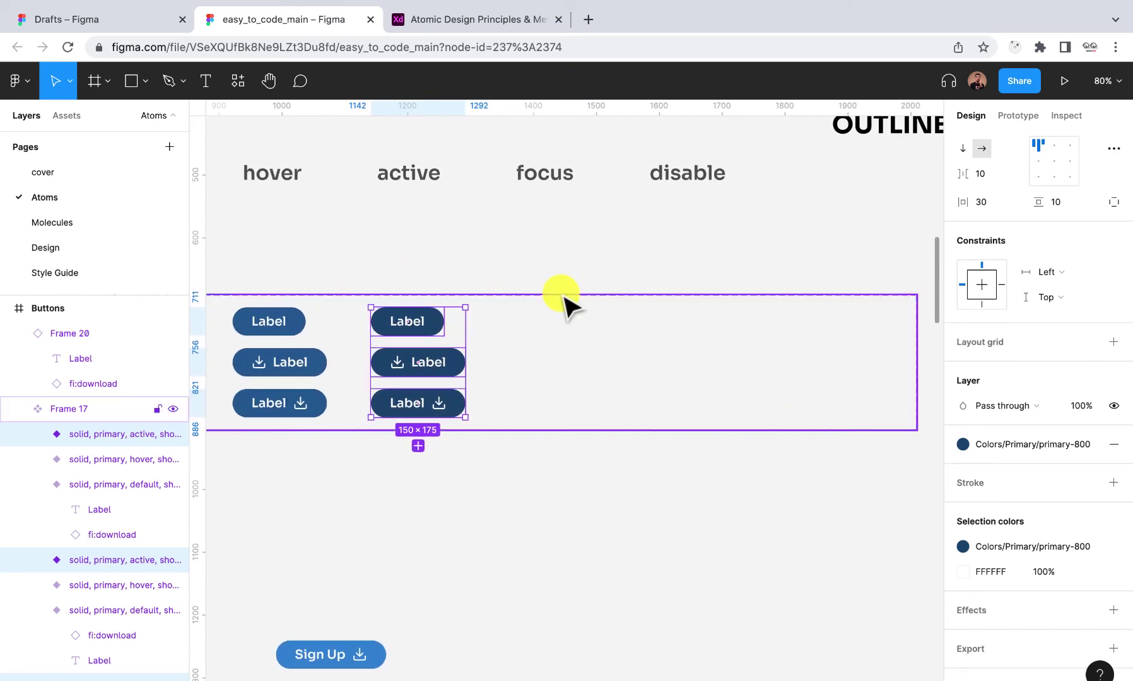
{"action": "left_click_drag", "start_coordinate": [443, 367], "coordinate": [571, 373]}
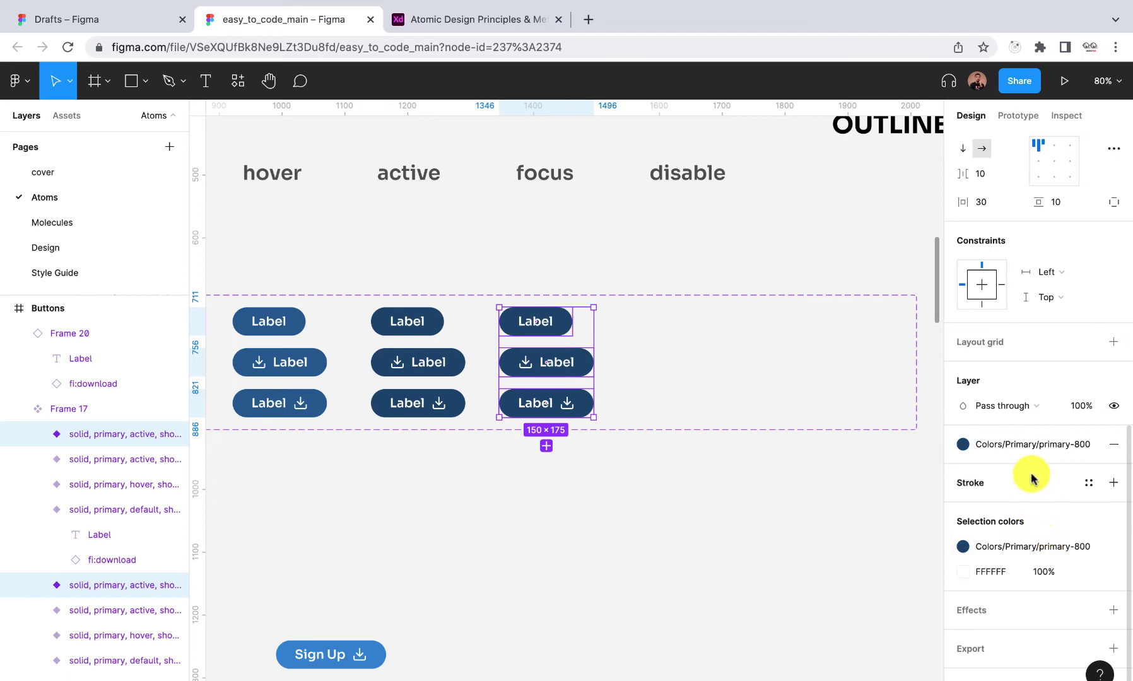
{"action": "scroll", "coordinate": [1027, 472], "scroll_direction": "up", "scroll_amount": 10}
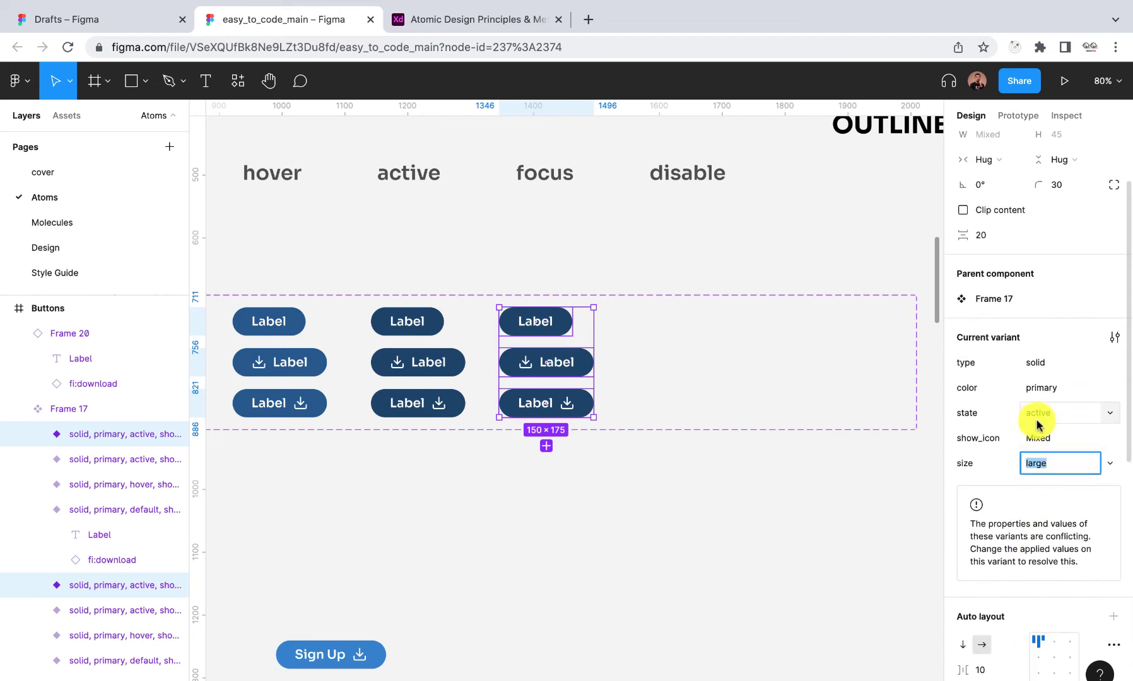
{"action": "left_click", "coordinate": [1111, 413]}
{"action": "left_click", "coordinate": [1086, 447]}
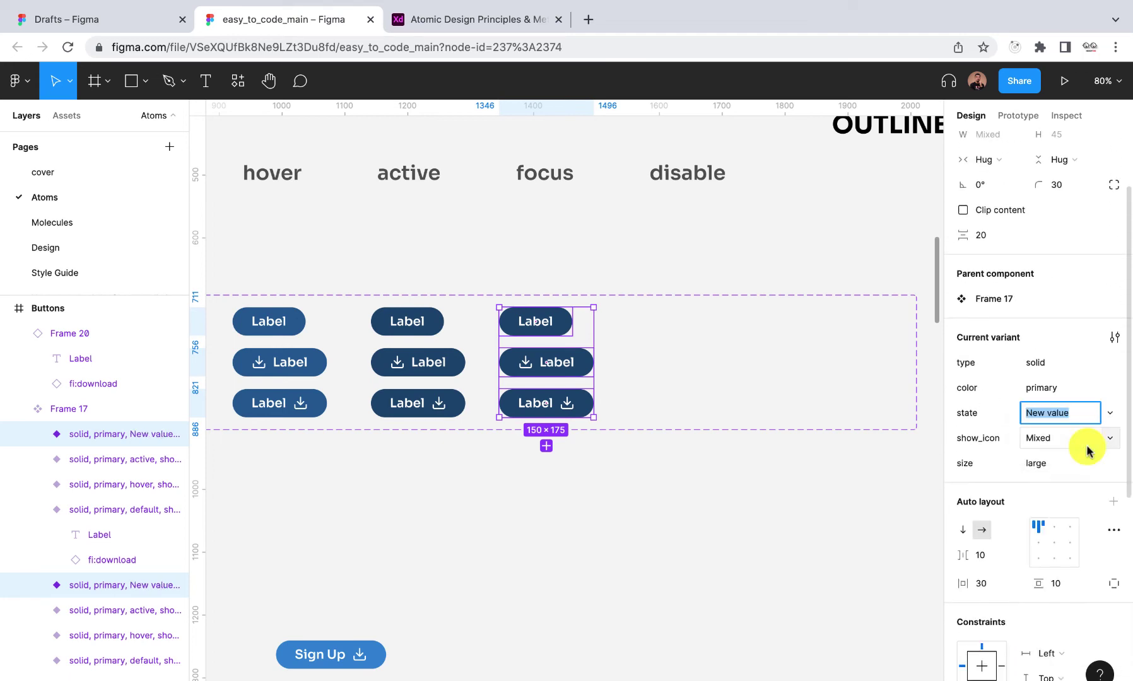
{"action": "type", "text": "focus"}
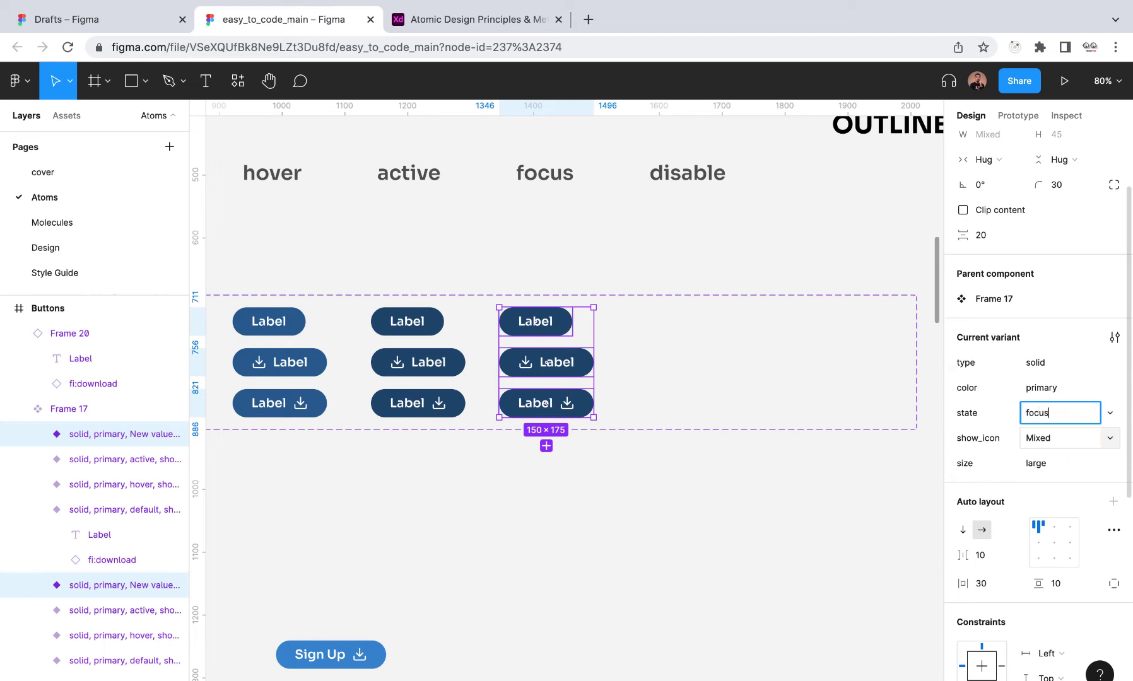
- Add a stroke in the Colors/Primary/primary-500 style to the three focus variants
{"action": "scroll", "coordinate": [1043, 602], "scroll_direction": "down", "scroll_amount": 6}
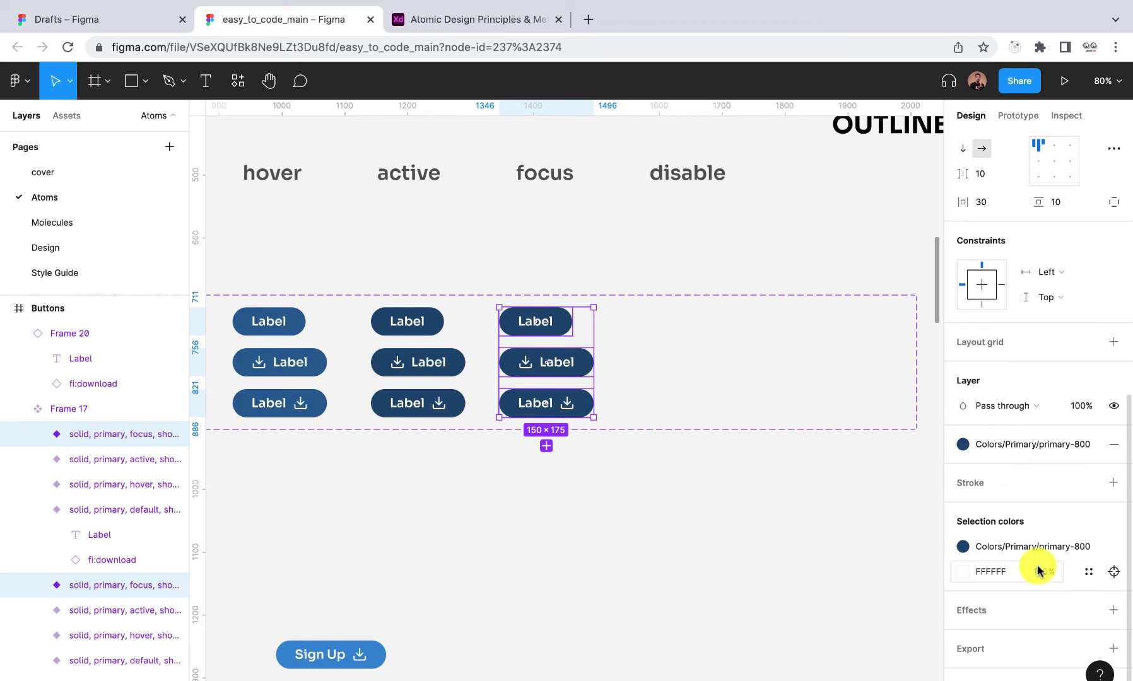
{"action": "left_click", "coordinate": [1032, 550]}
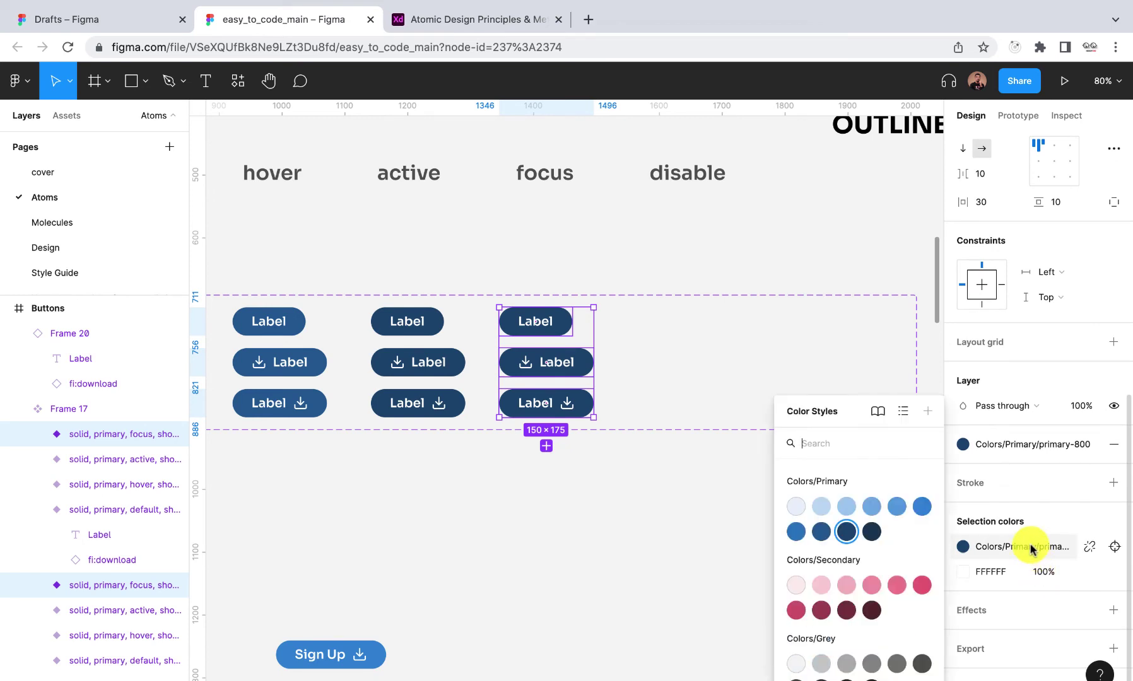
{"action": "left_click", "coordinate": [1032, 550]}
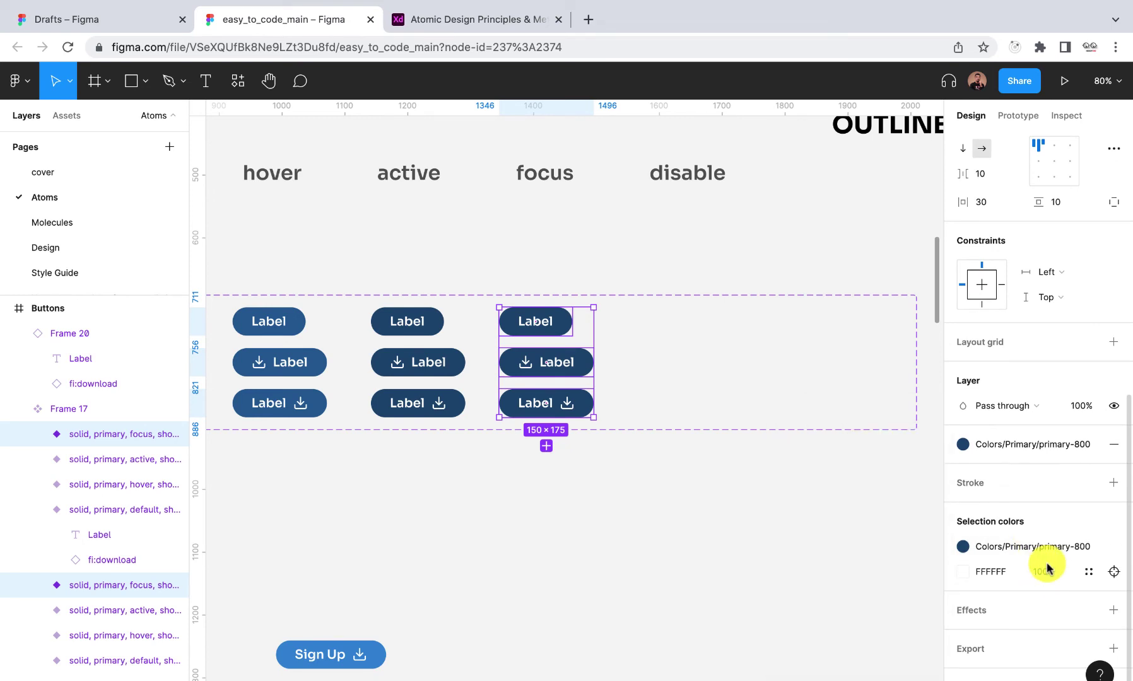
{"action": "left_click", "coordinate": [1113, 483]}
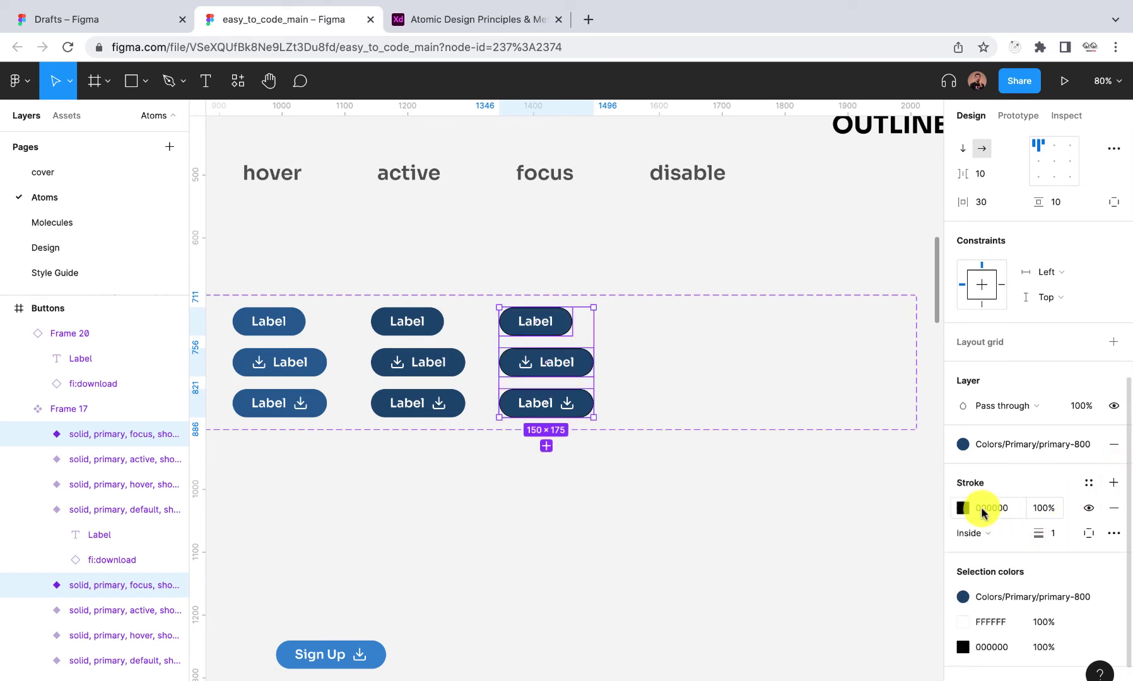
{"action": "left_click", "coordinate": [1089, 485]}
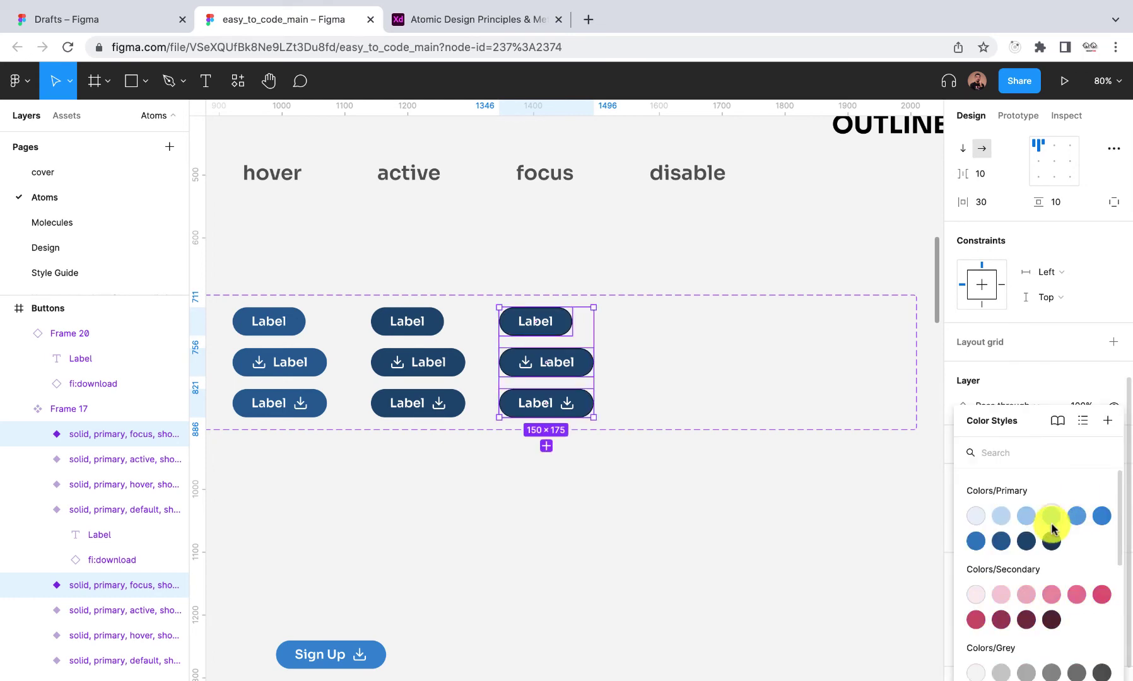
{"action": "left_click", "coordinate": [1101, 523]}
{"action": "scroll", "coordinate": [593, 372], "scroll_direction": "up", "scroll_amount": 5}
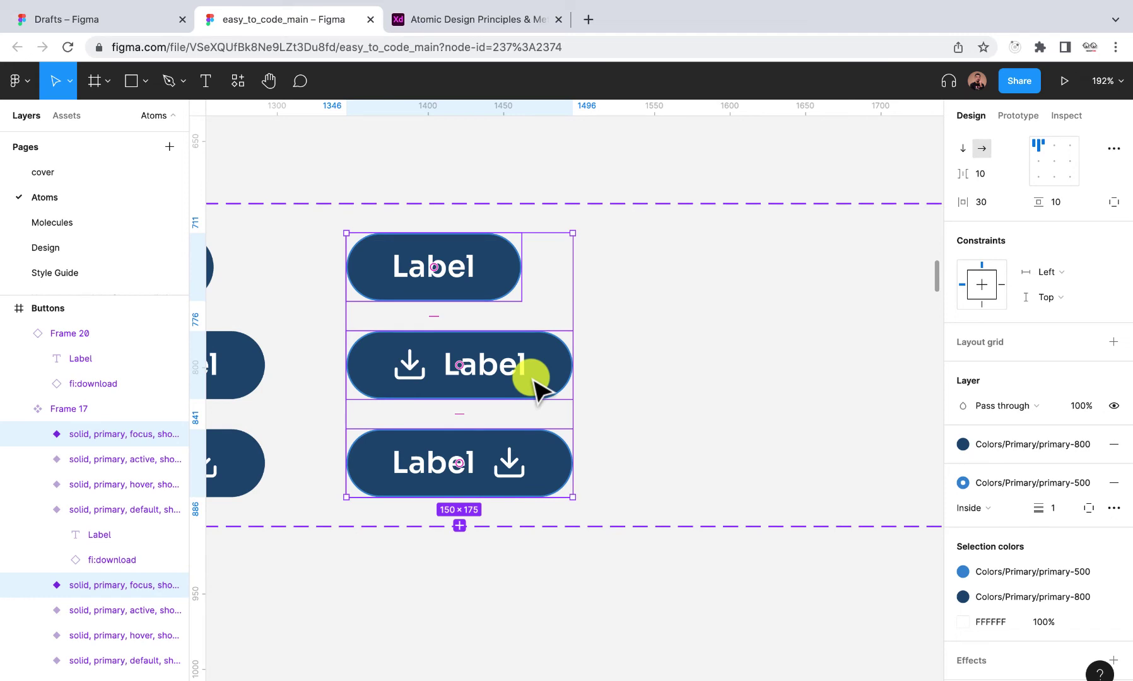
- Duplicate the three active column variants into the disable column inside the component set
{"action": "scroll", "coordinate": [720, 416], "scroll_direction": "down", "scroll_amount": 5}
{"action": "scroll", "coordinate": [722, 423], "scroll_direction": "right", "scroll_amount": 5}
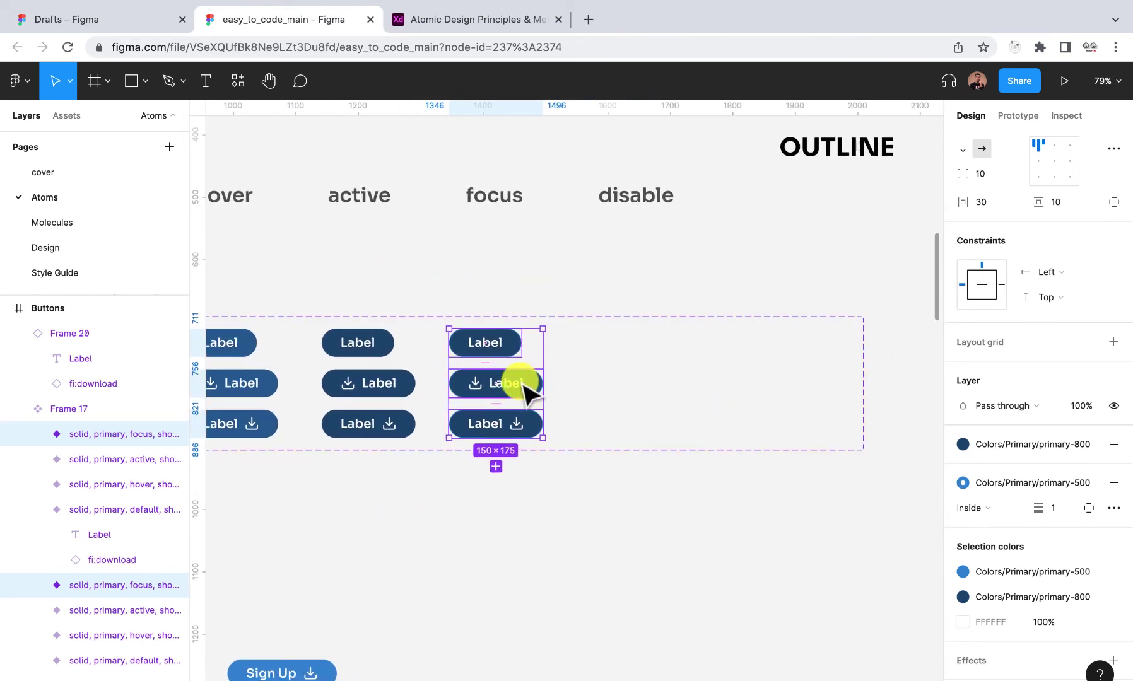
{"action": "left_click", "coordinate": [359, 347]}
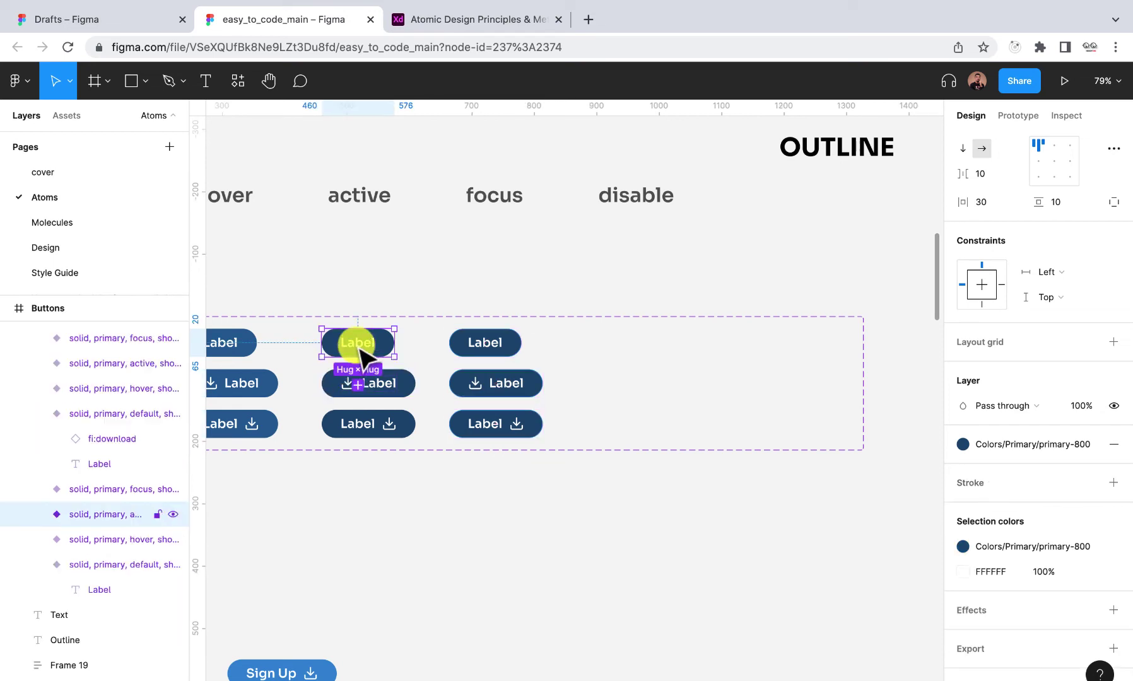
{"action": "left_click", "coordinate": [391, 385], "text": "shift"}
{"action": "left_click", "coordinate": [391, 426], "text": "shift"}
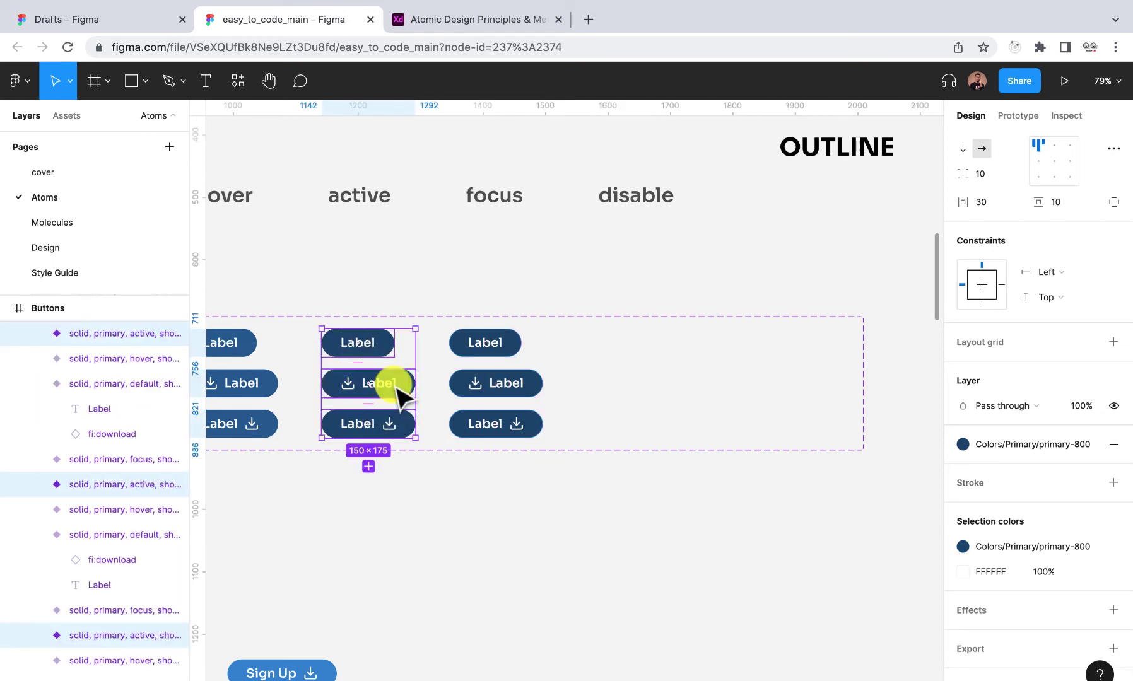
{"action": "left_click_drag", "start_coordinate": [396, 386], "coordinate": [670, 390]}
- Give the three duplicated variants in the disable column a new state value named disable
{"action": "scroll", "coordinate": [759, 405], "scroll_direction": "right", "scroll_amount": 3}
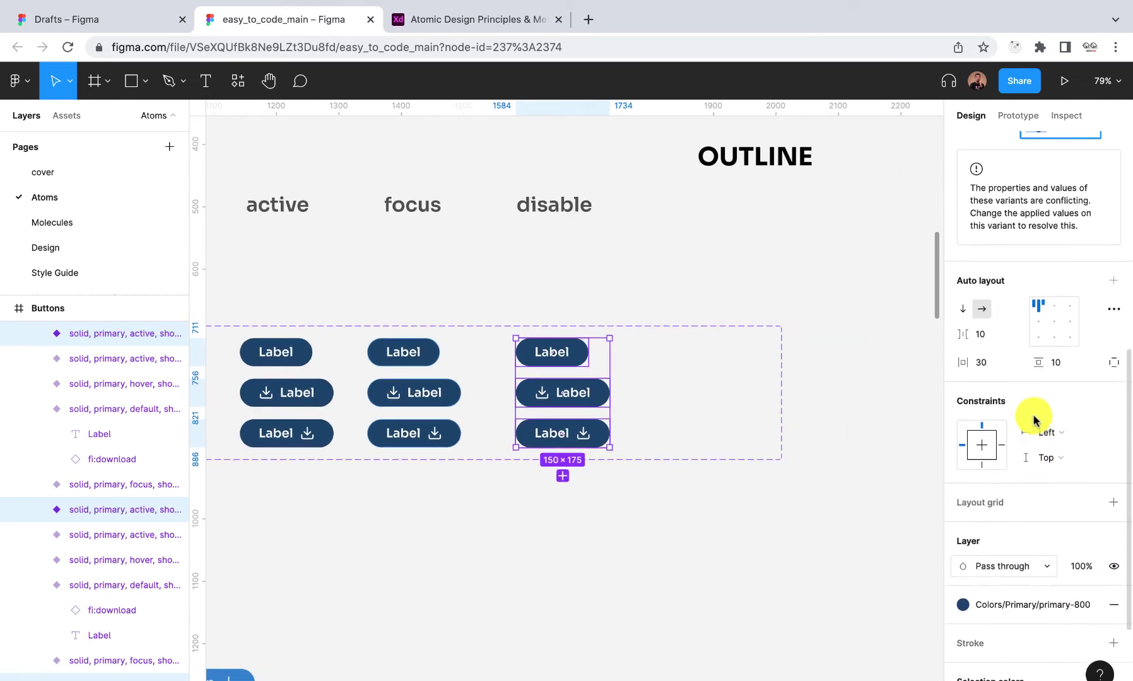
{"action": "scroll", "coordinate": [1033, 420], "scroll_direction": "up", "scroll_amount": 4}
{"action": "scroll", "coordinate": [1035, 421], "scroll_direction": "up", "scroll_amount": 5}
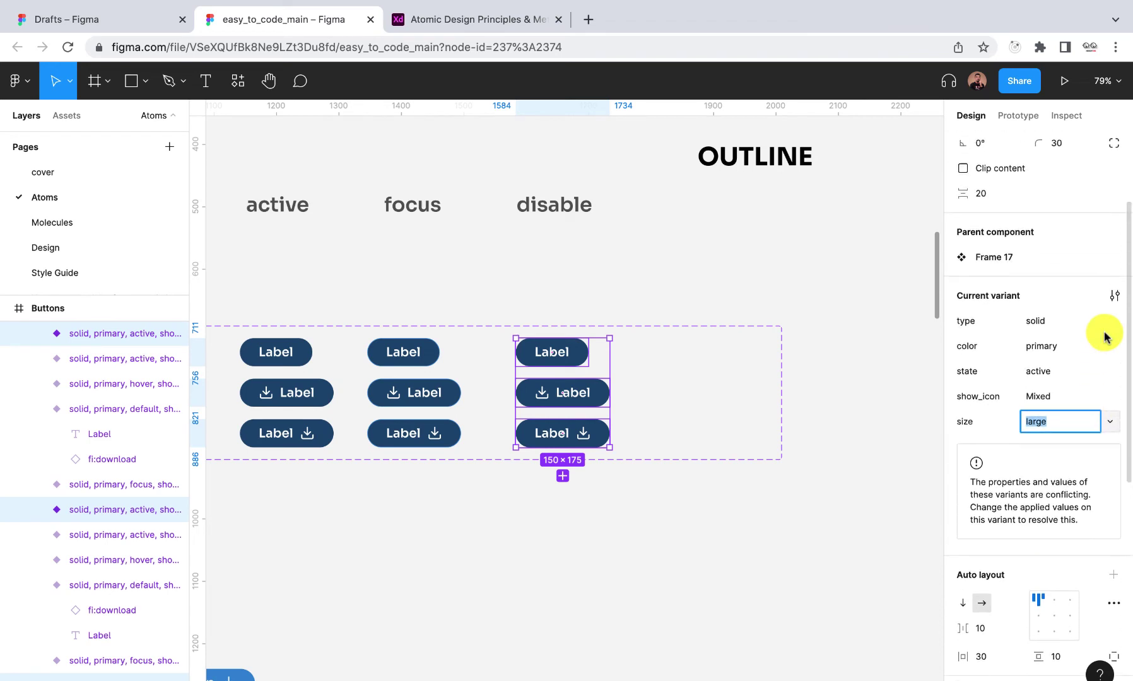
{"action": "left_click", "coordinate": [1110, 411]}
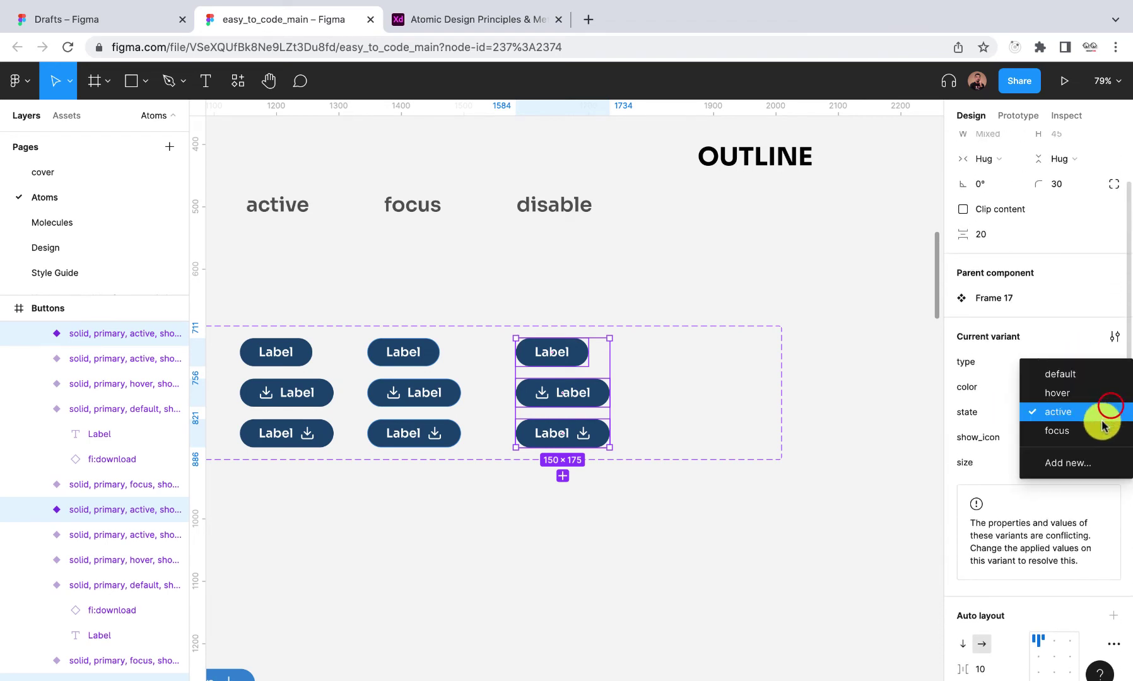
{"action": "left_click", "coordinate": [1083, 464]}
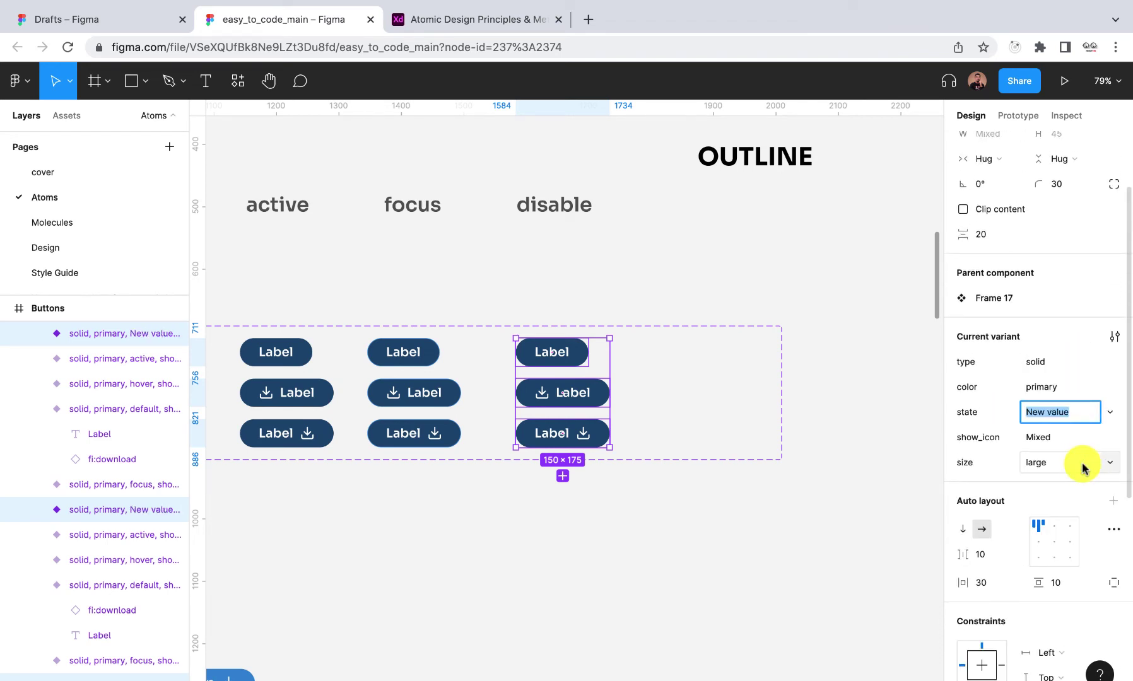
{"action": "type", "text": "disable"}
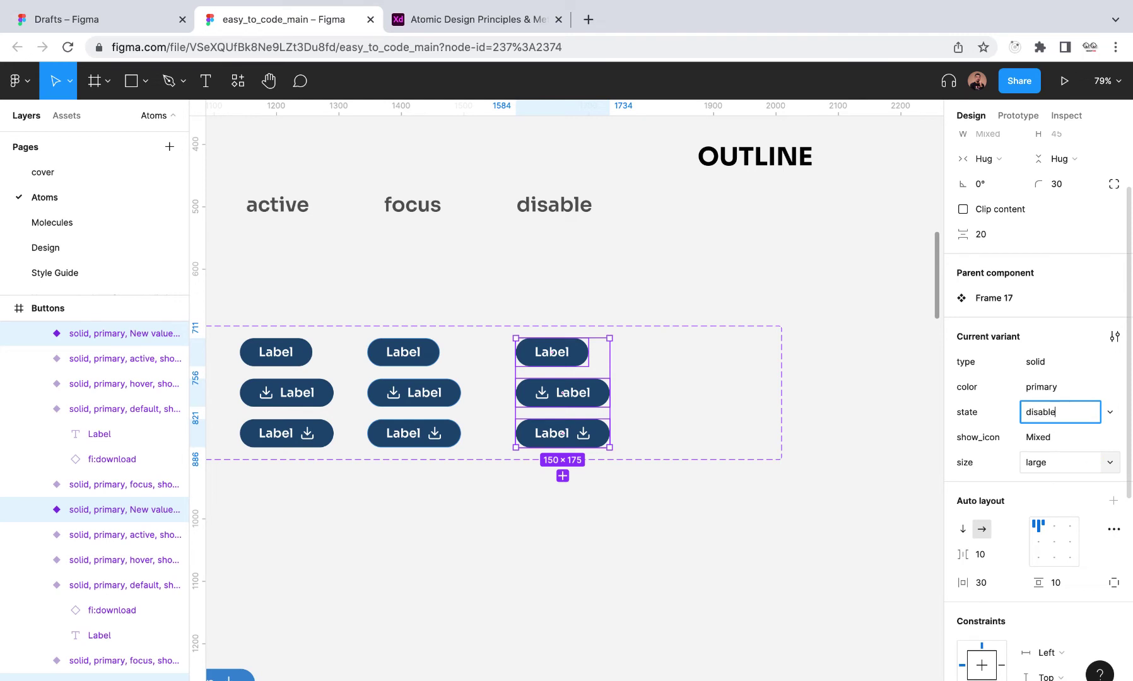
{"action": "key", "text": "Return"}
- Recolor the three disable variants with Colors/Grey/grey-100 for the fill and Colors/Grey/grey-300 for the white labels and icons
{"action": "scroll", "coordinate": [1091, 544], "scroll_direction": "down", "scroll_amount": 10}
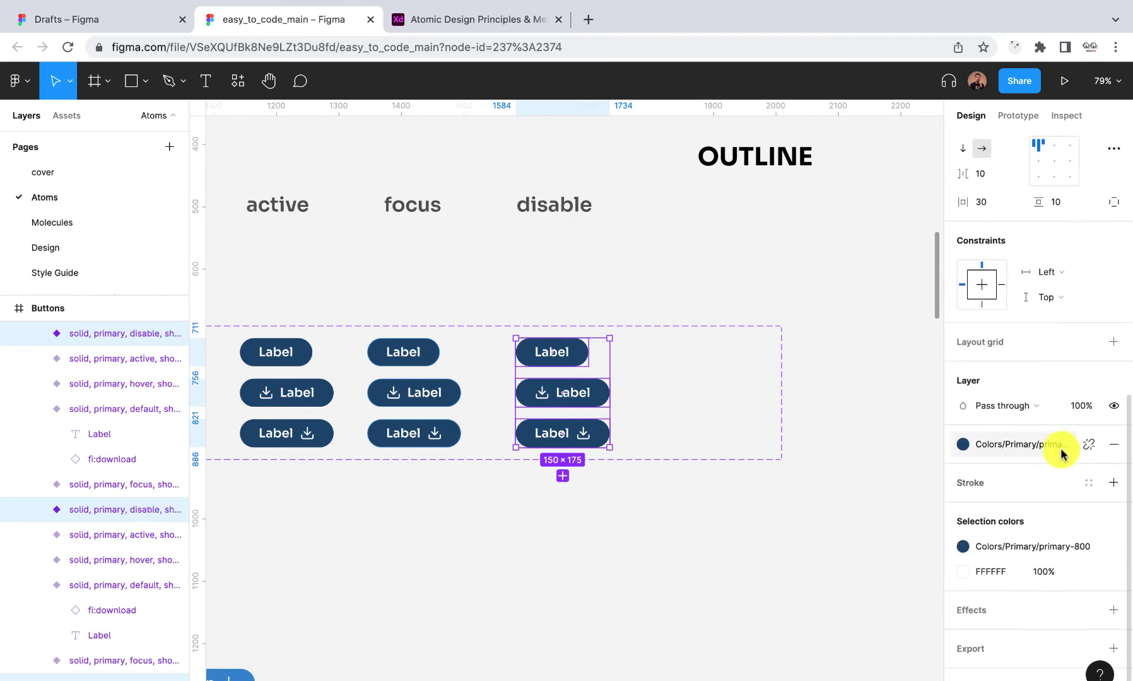
{"action": "left_click", "coordinate": [1022, 545]}
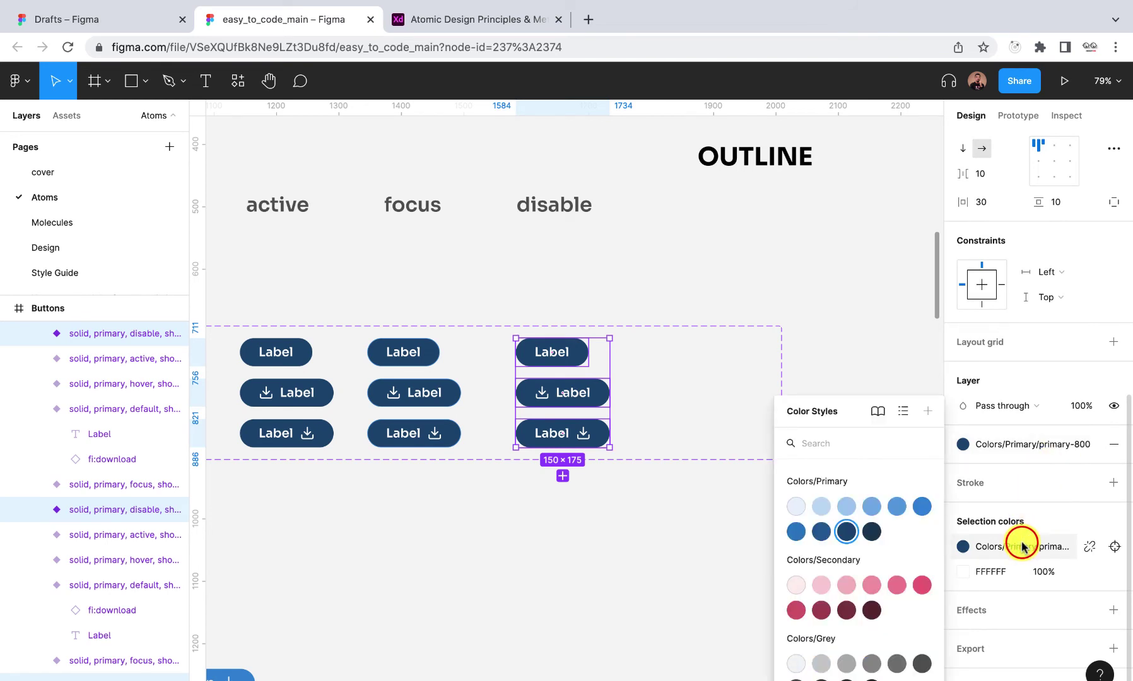
{"action": "scroll", "coordinate": [872, 652], "scroll_direction": "down", "scroll_amount": 1}
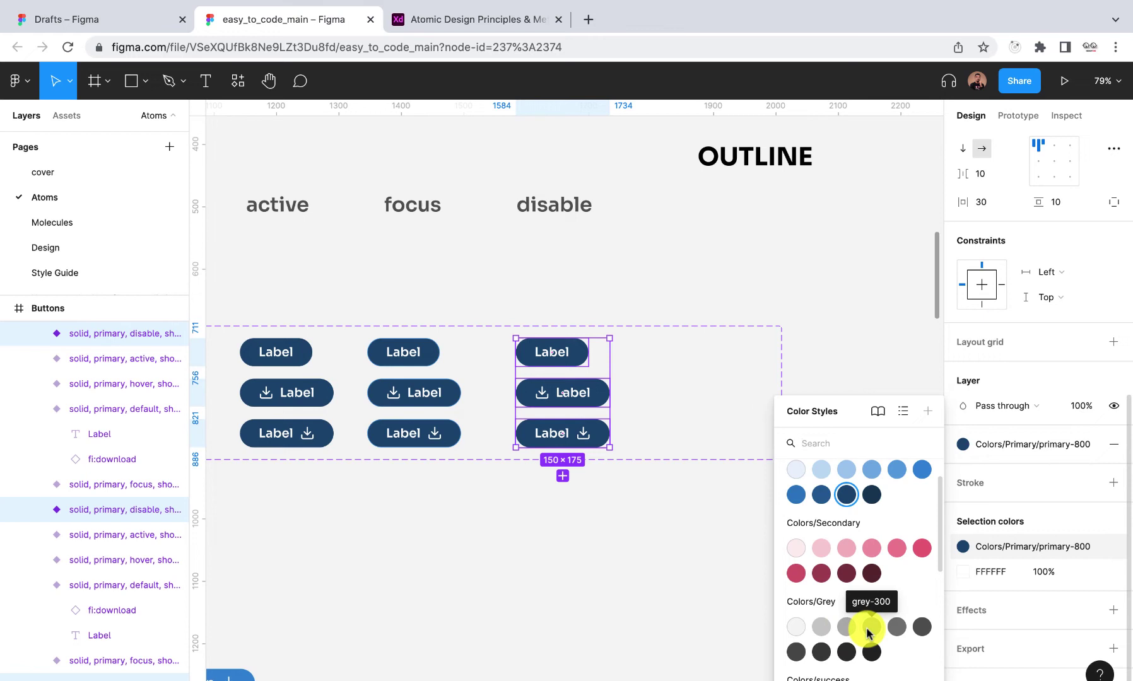
{"action": "left_click", "coordinate": [816, 627]}
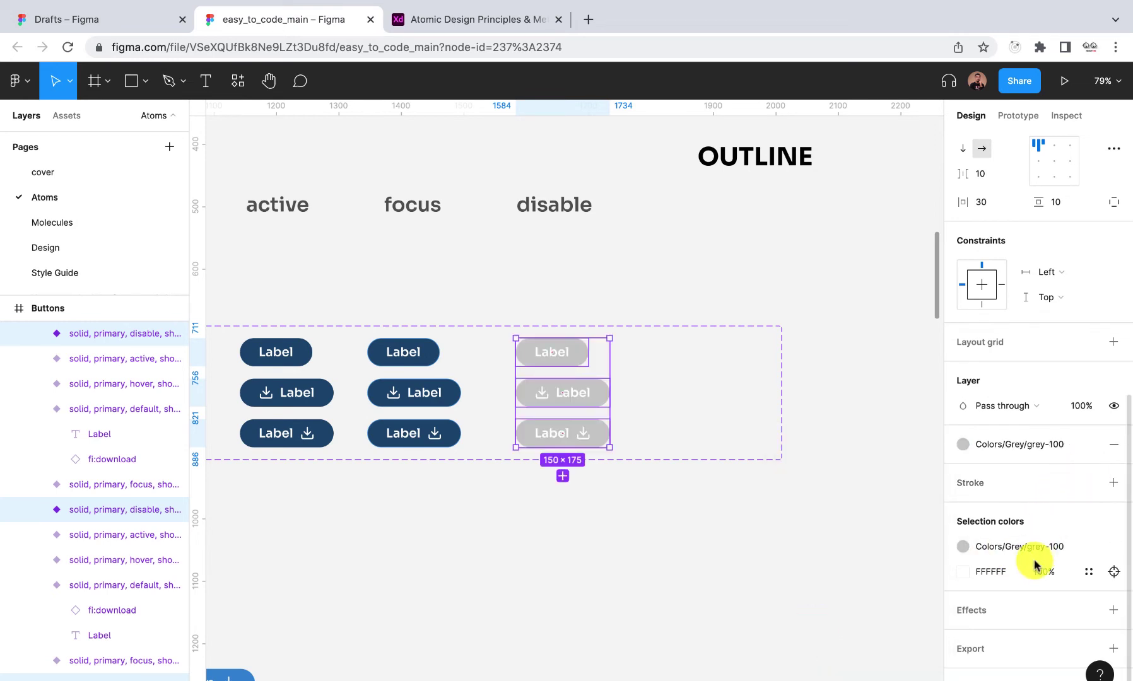
{"action": "left_click", "coordinate": [1090, 575]}
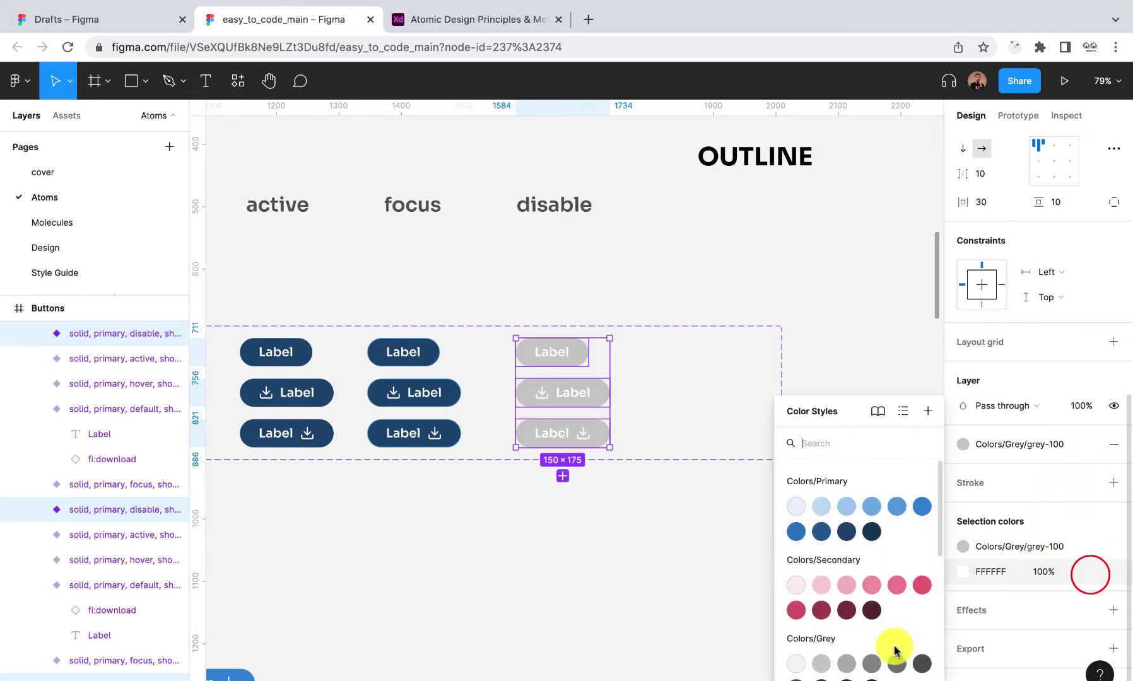
{"action": "left_click", "coordinate": [869, 664]}
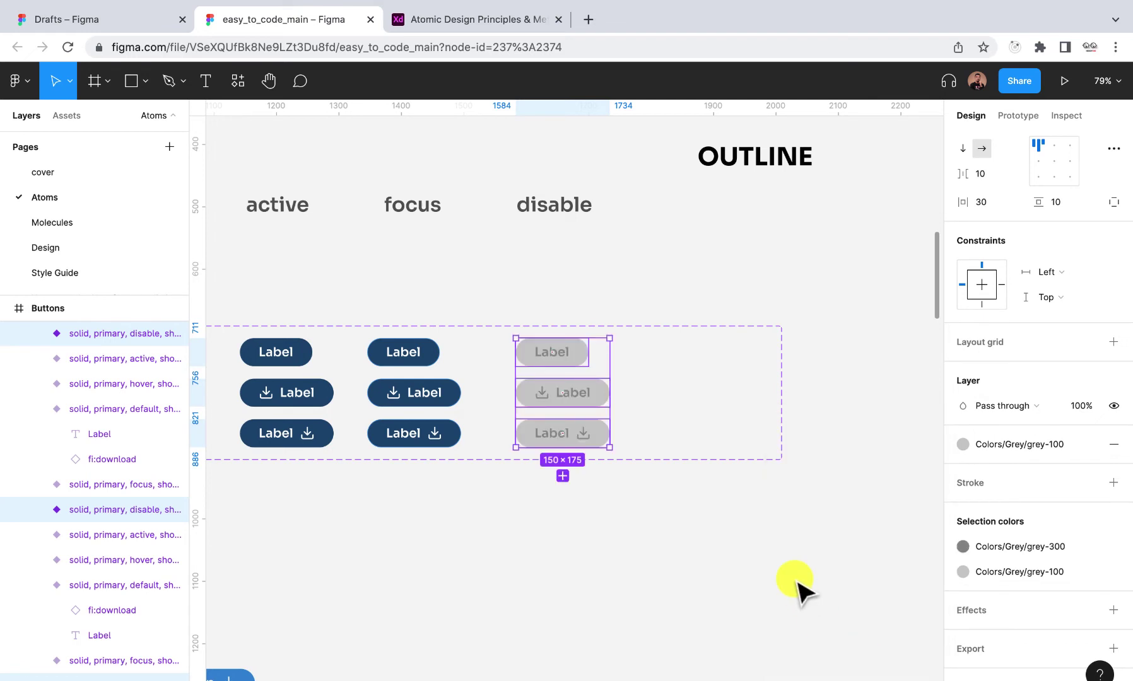
{"action": "left_click", "coordinate": [637, 526]}
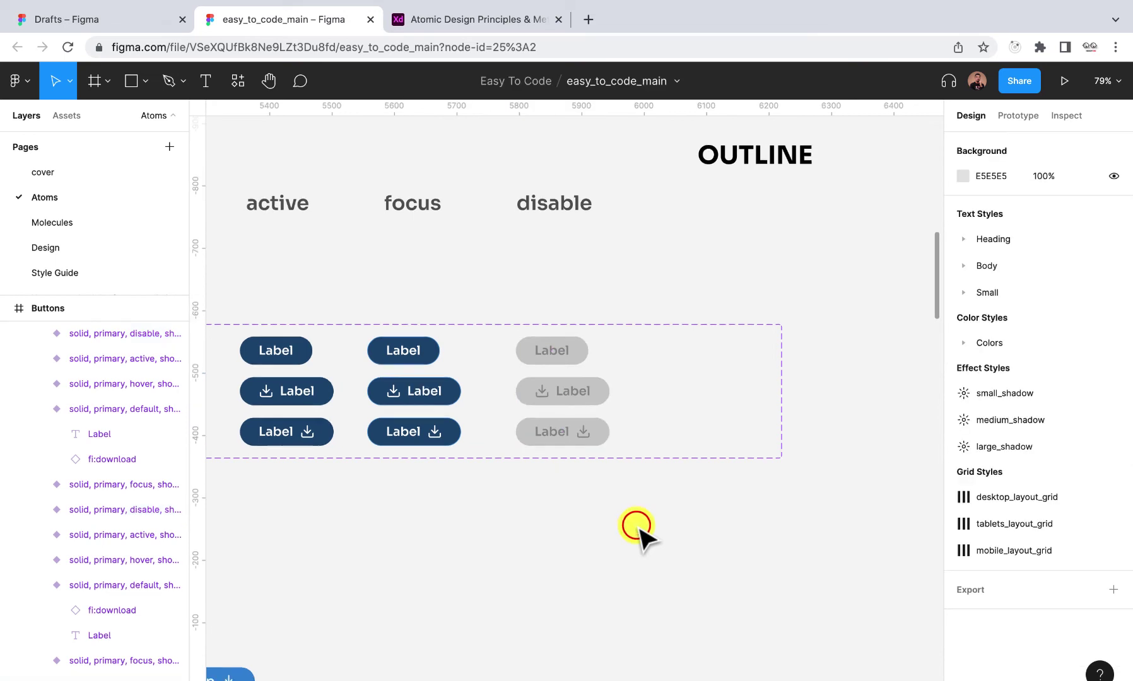
- Set the state of the Sign Up button instance in the grey row to hover
{"action": "scroll", "coordinate": [637, 530], "scroll_direction": "down", "scroll_amount": 5}
{"action": "left_click", "coordinate": [660, 404]}
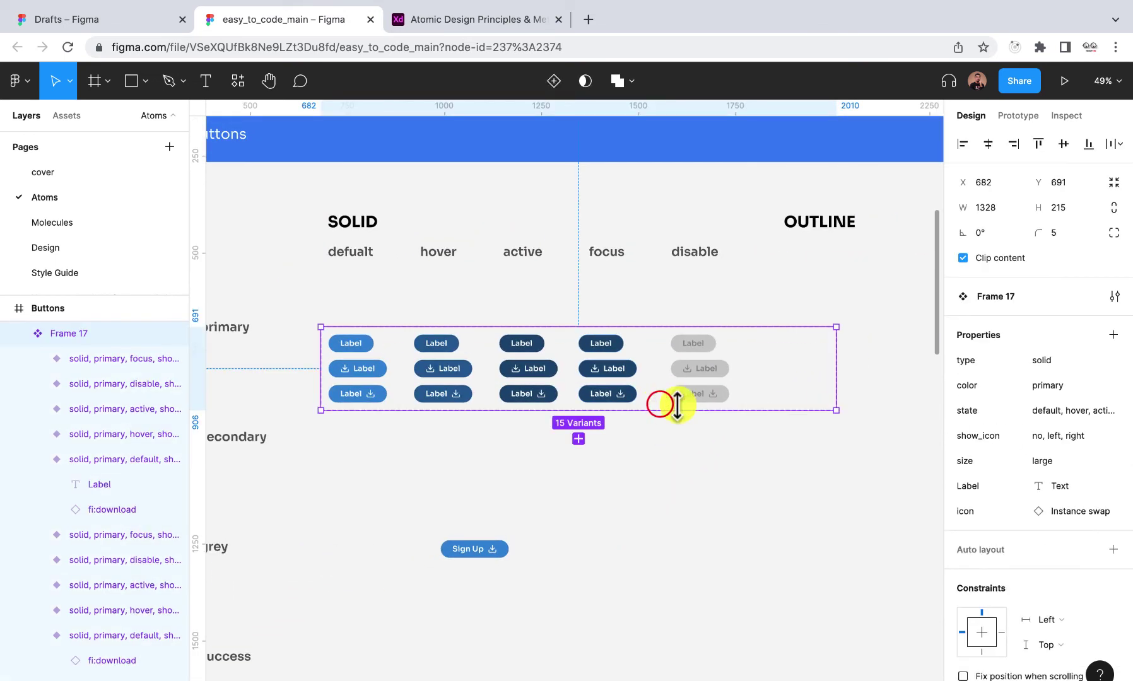
{"action": "scroll", "coordinate": [1023, 506], "scroll_direction": "down", "scroll_amount": 8}
{"action": "scroll", "coordinate": [1023, 506], "scroll_direction": "up", "scroll_amount": 8}
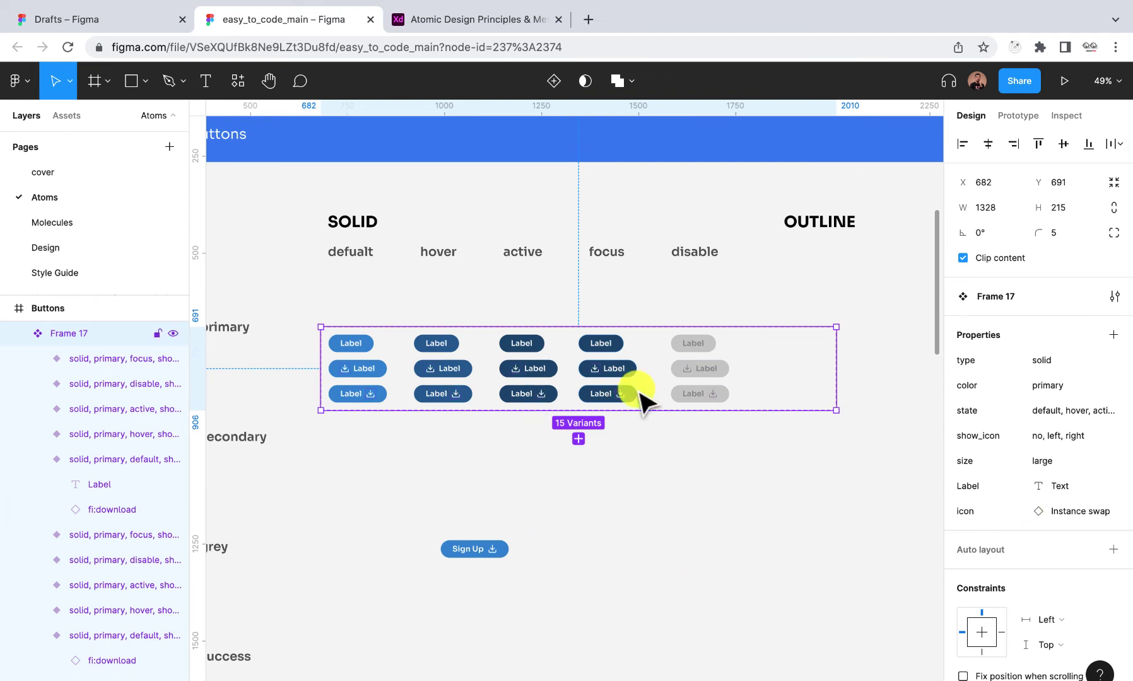
{"action": "scroll", "coordinate": [643, 398], "scroll_direction": "down", "scroll_amount": 1}
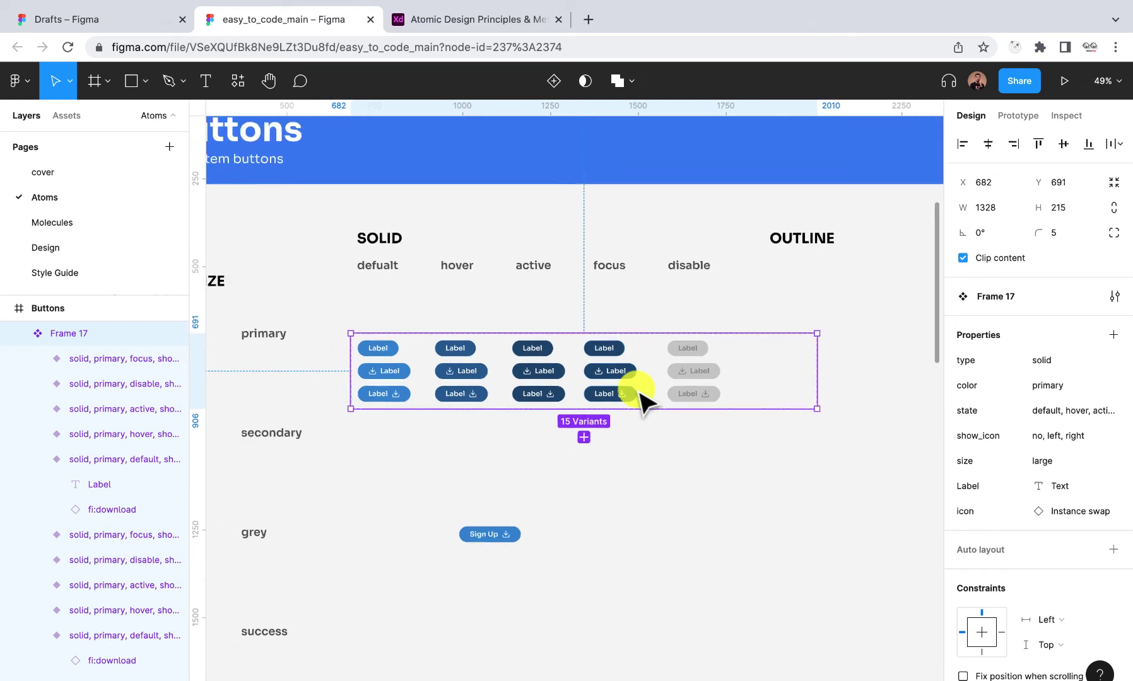
{"action": "left_click", "coordinate": [497, 534]}
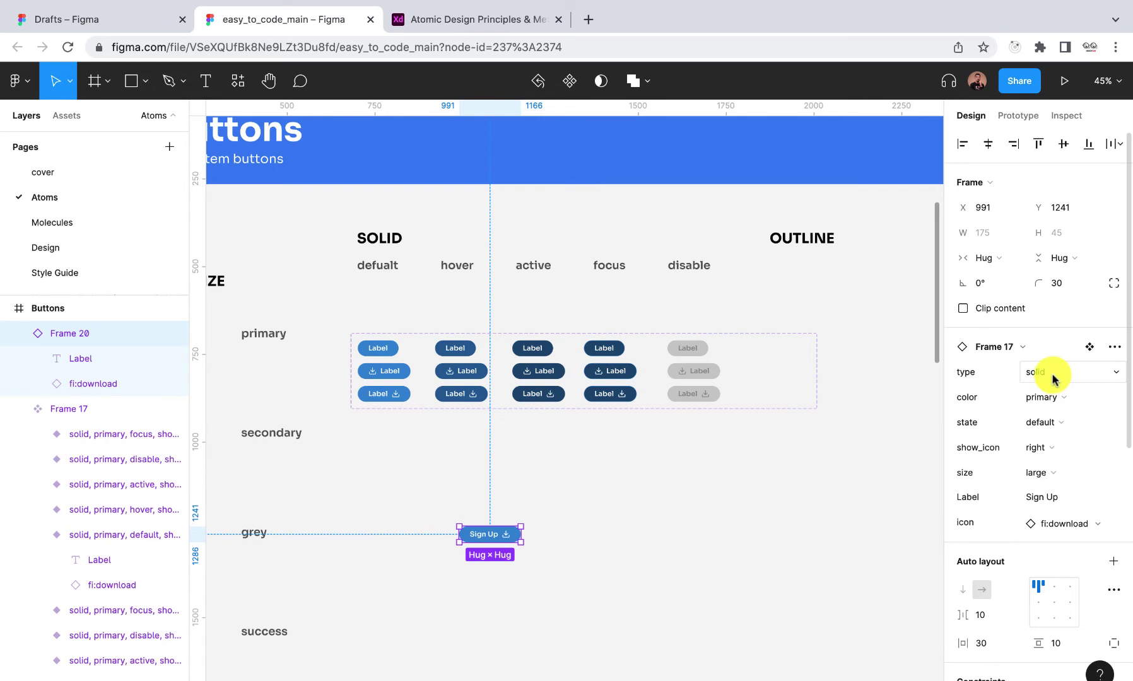
{"action": "left_click", "coordinate": [1109, 377]}
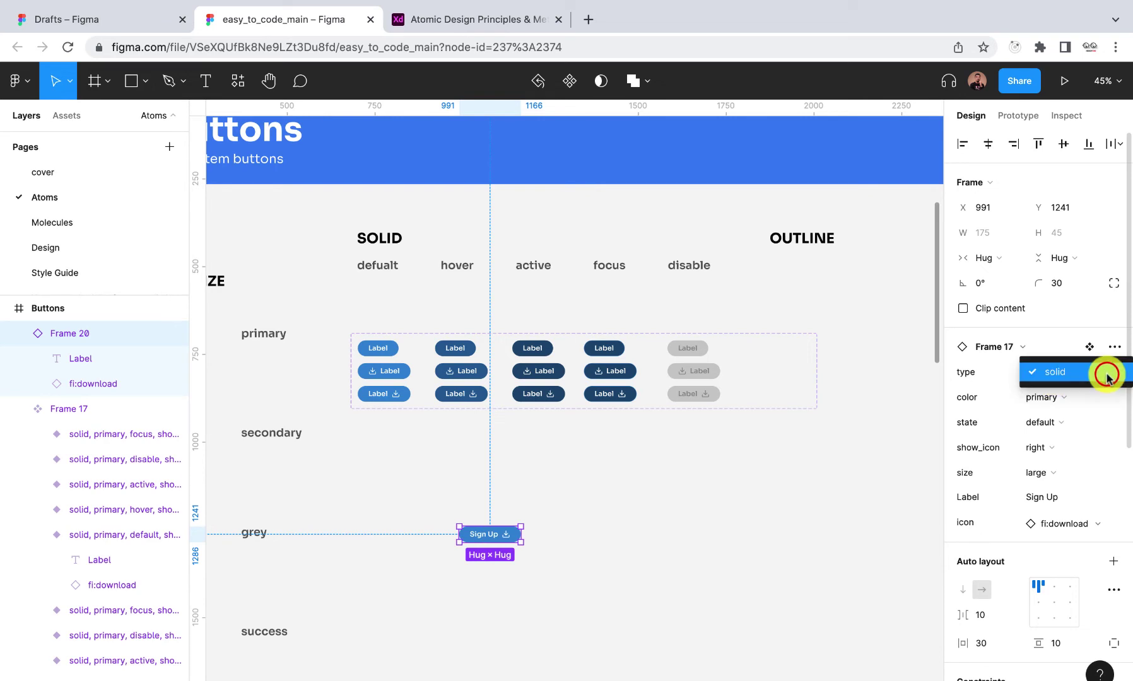
{"action": "left_click", "coordinate": [1075, 396]}
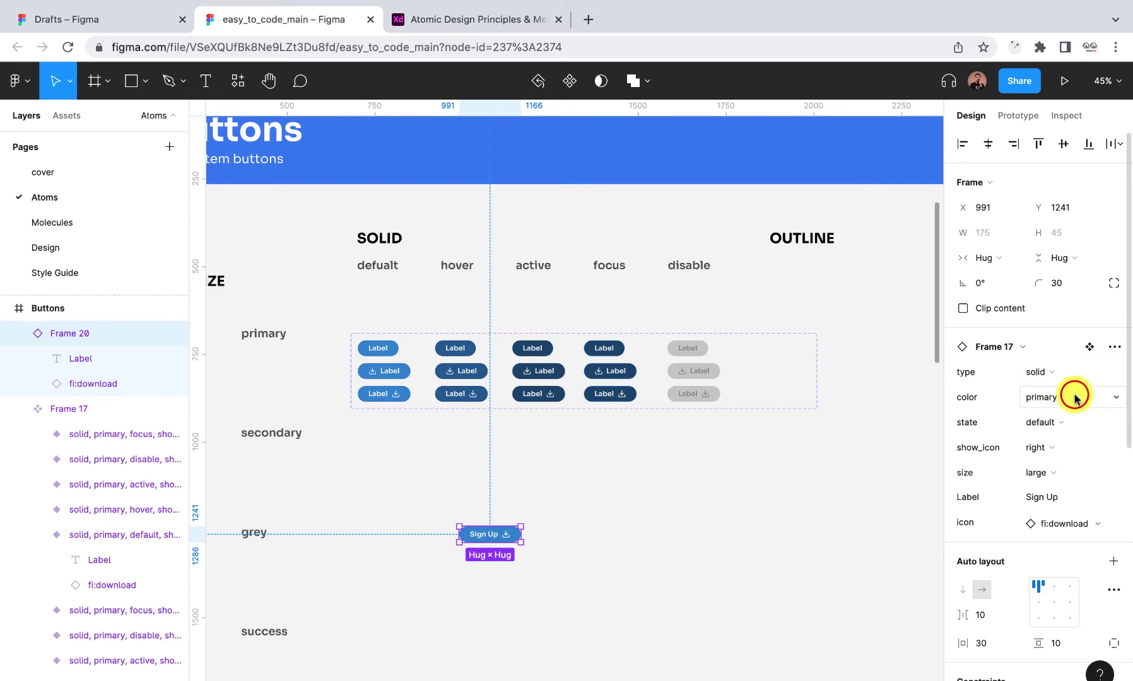
{"action": "left_click", "coordinate": [1075, 396]}
{"action": "left_click", "coordinate": [1080, 427]}
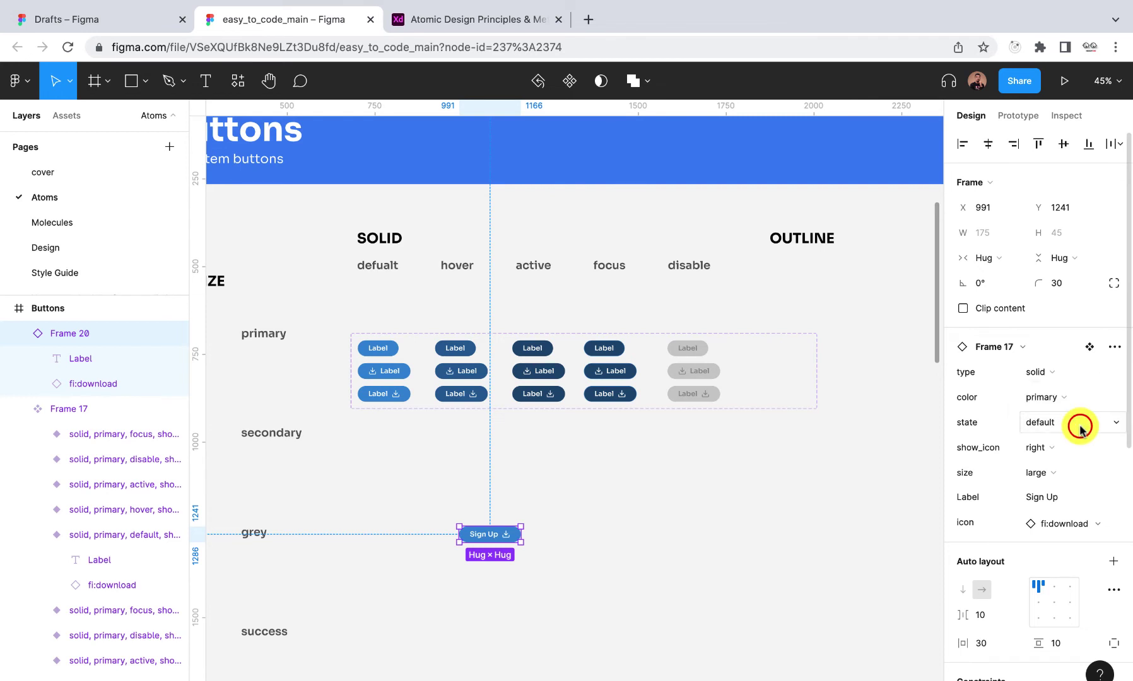
{"action": "left_click", "coordinate": [1088, 440]}
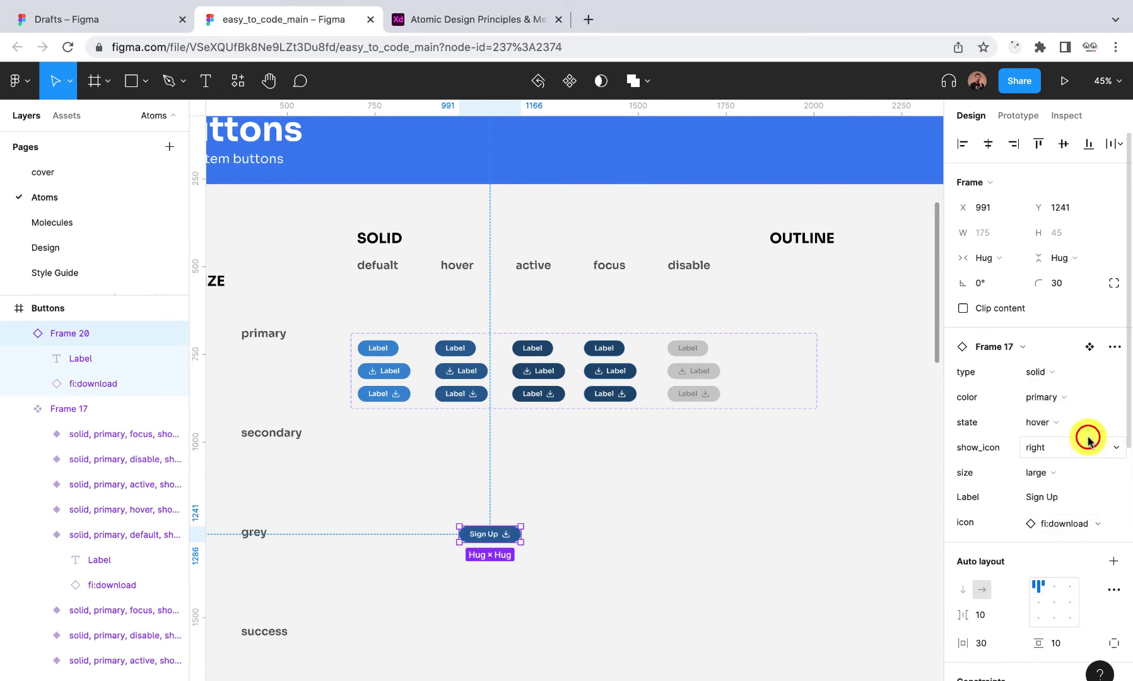
- Set the state of the Sign Up button instance to disable
{"action": "left_click", "coordinate": [1089, 442]}
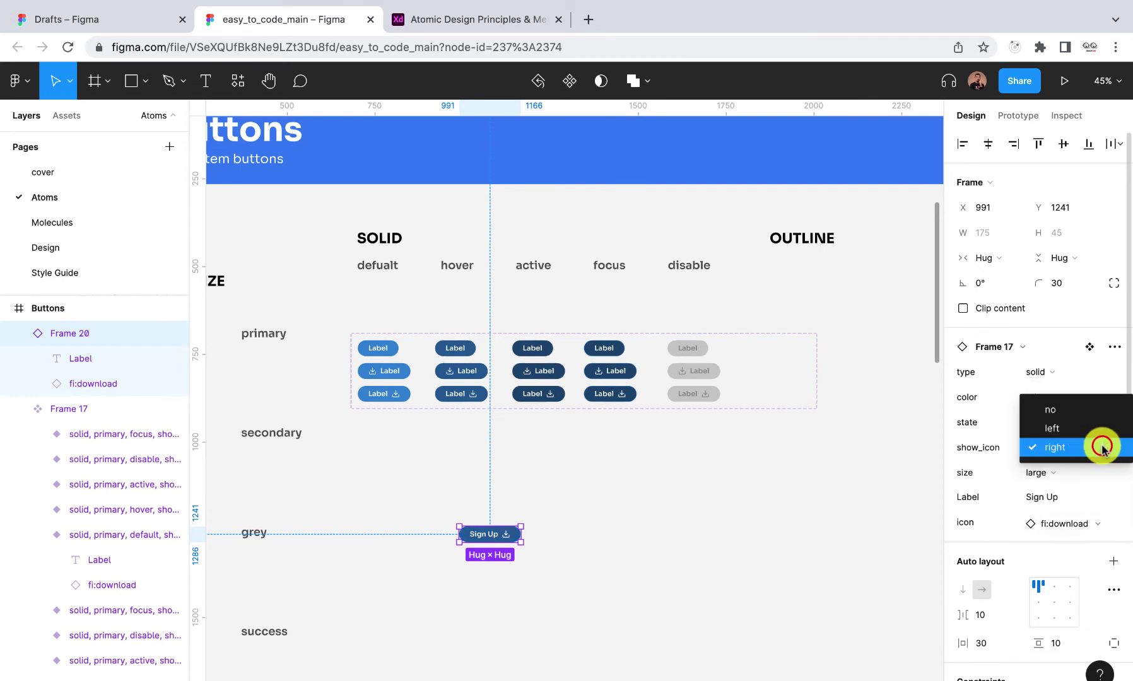
{"action": "left_click", "coordinate": [1080, 484]}
{"action": "left_click", "coordinate": [1079, 422]}
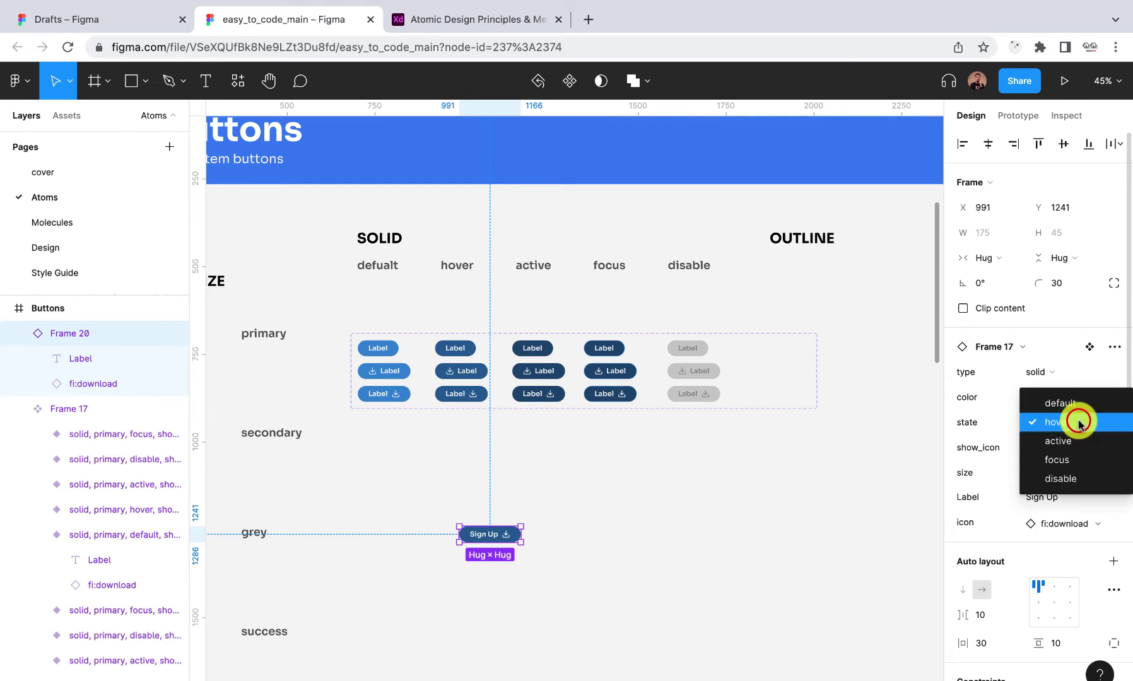
{"action": "left_click", "coordinate": [1060, 477]}
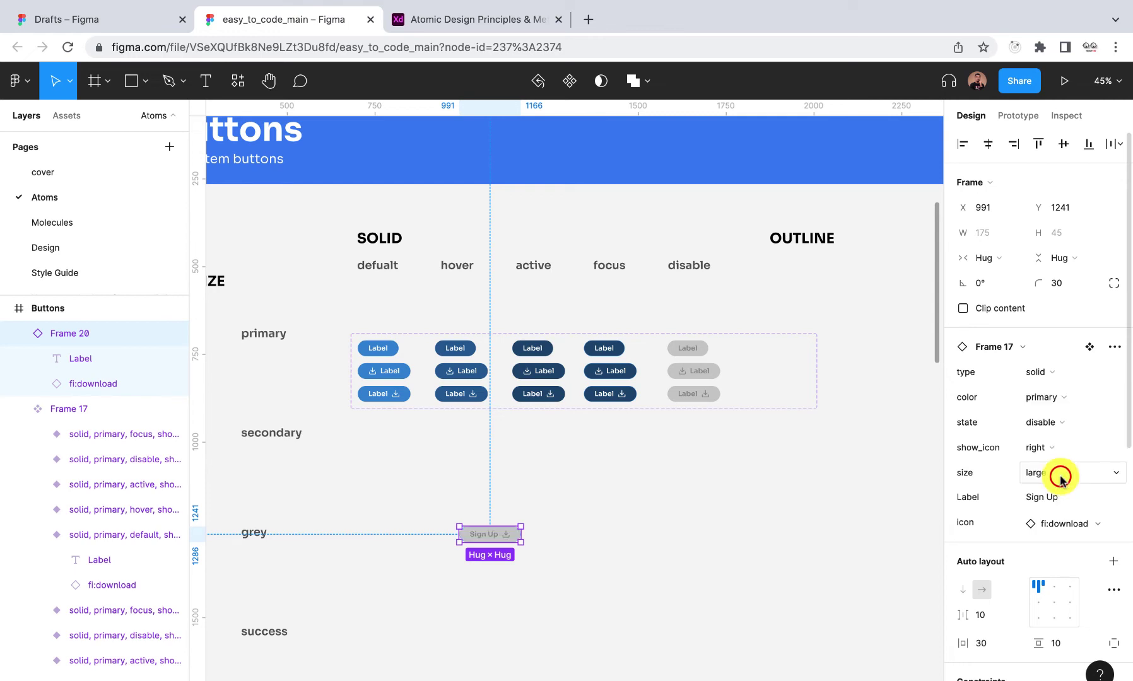
- Swap the Sign Up instance's icon to fi:download-cloud, and set its show_icon property to no
{"action": "scroll", "coordinate": [514, 550], "scroll_direction": "up", "scroll_amount": 5}
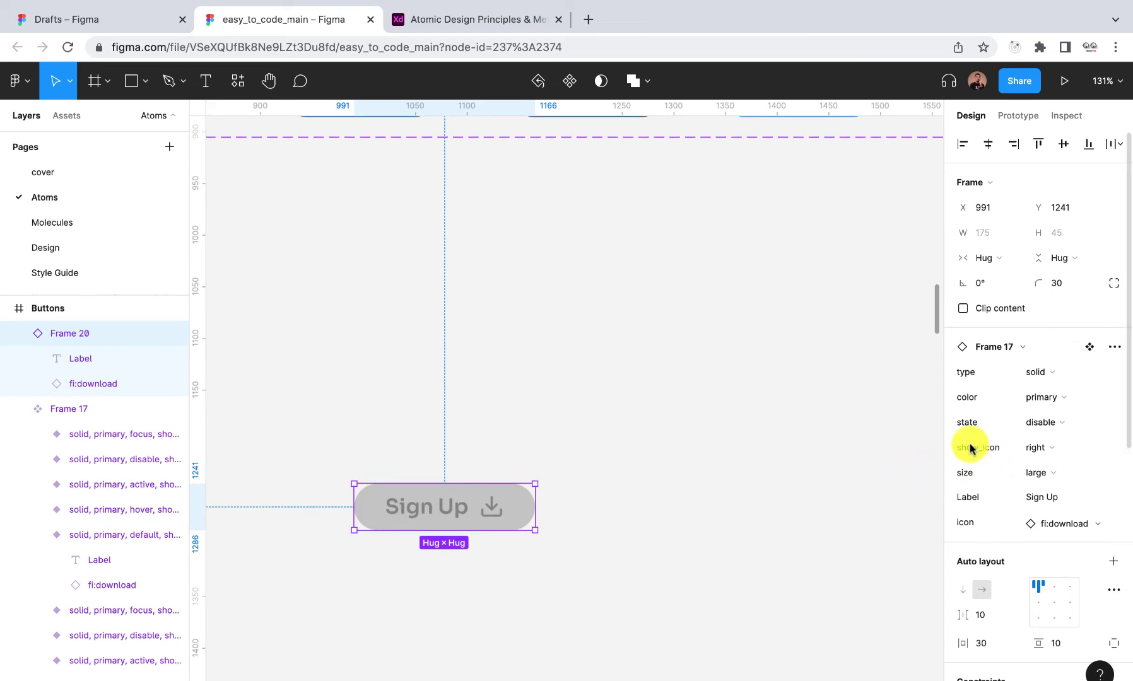
{"action": "left_click", "coordinate": [1112, 528]}
{"action": "left_click", "coordinate": [1032, 600]}
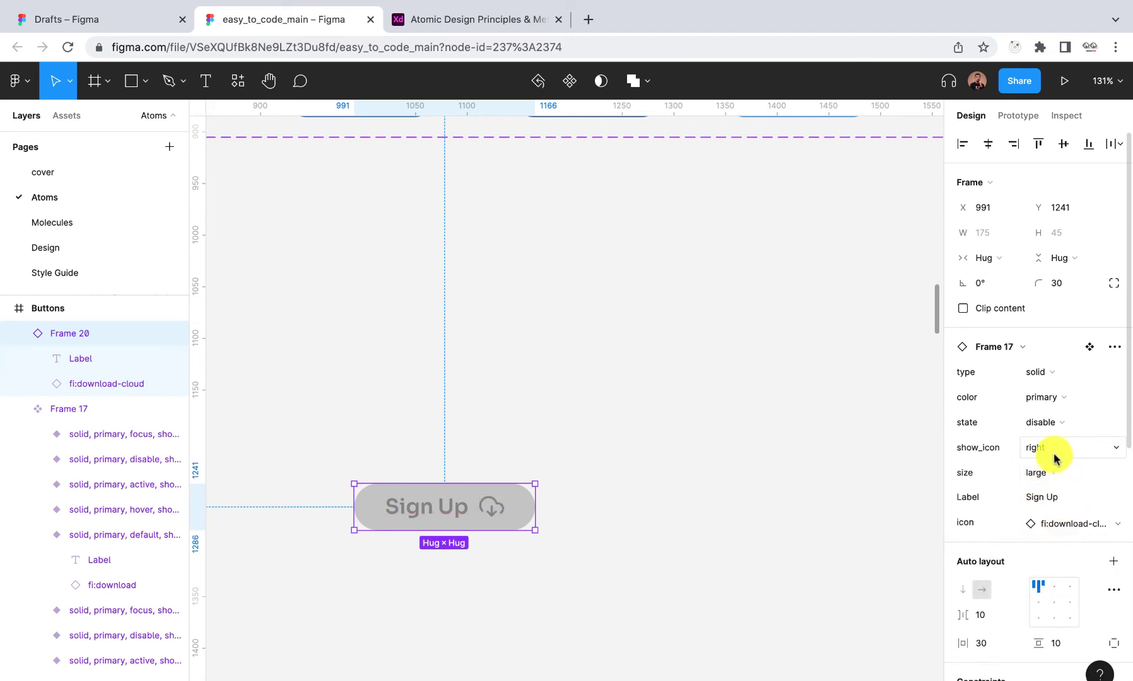
{"action": "left_click", "coordinate": [1105, 449]}
{"action": "left_click", "coordinate": [1070, 413]}
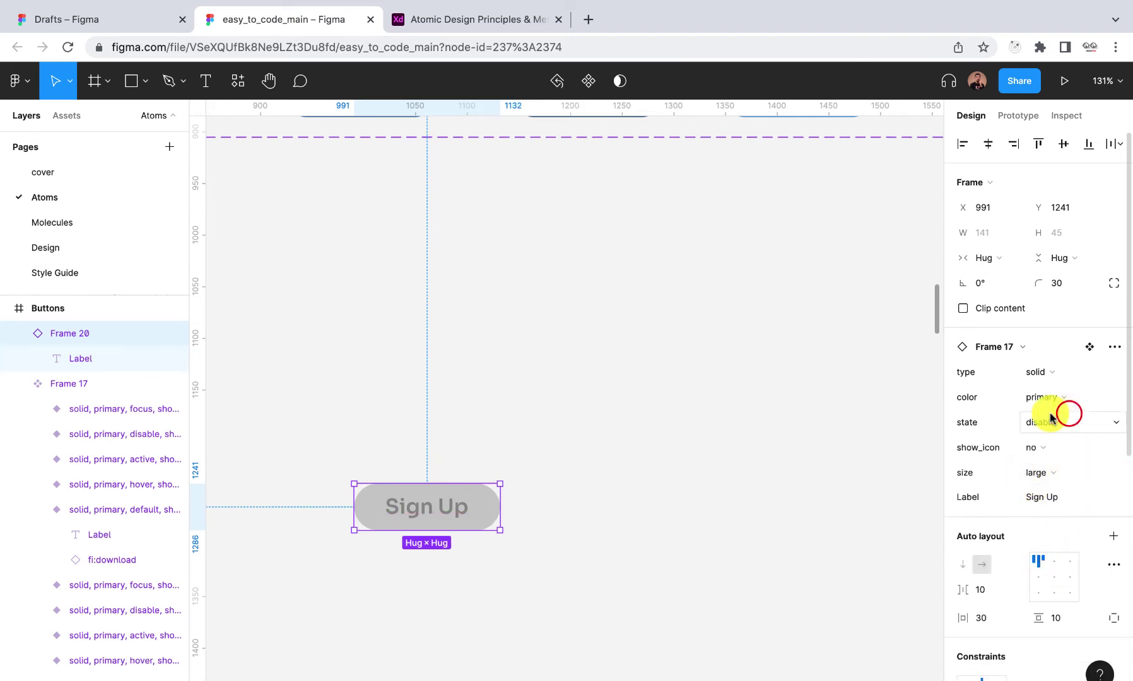
- Delete the Sign Up test instance from the grey row of the Buttons frame
{"action": "scroll", "coordinate": [657, 496], "scroll_direction": "down", "scroll_amount": 3}
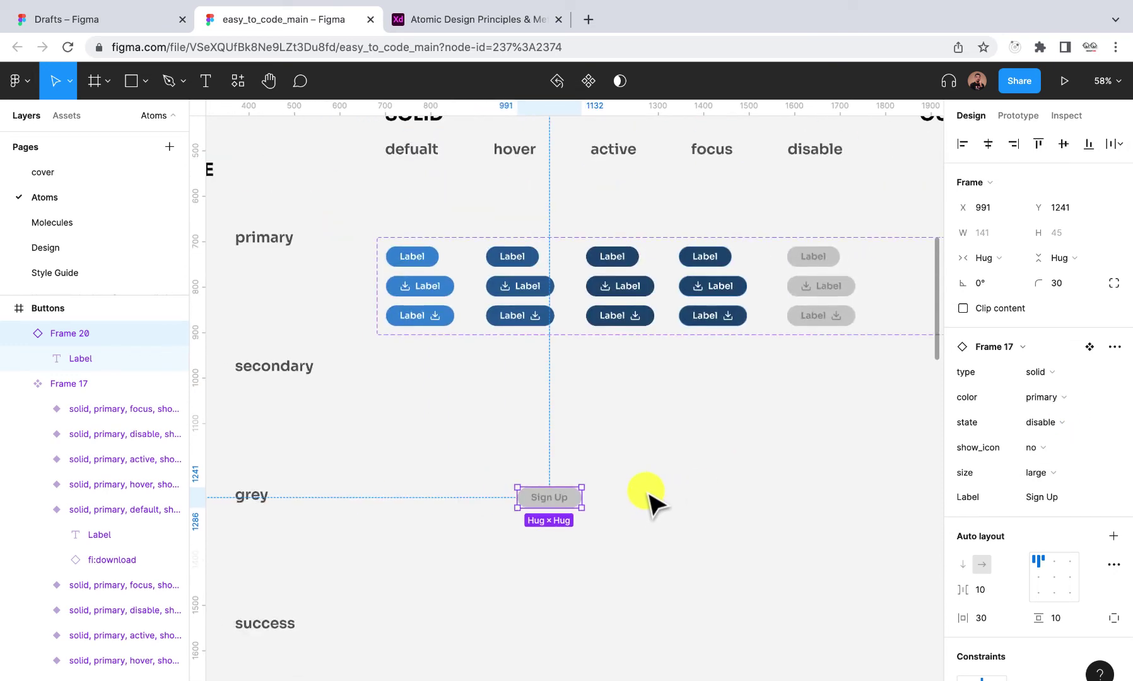
{"action": "right_click", "coordinate": [656, 493]}
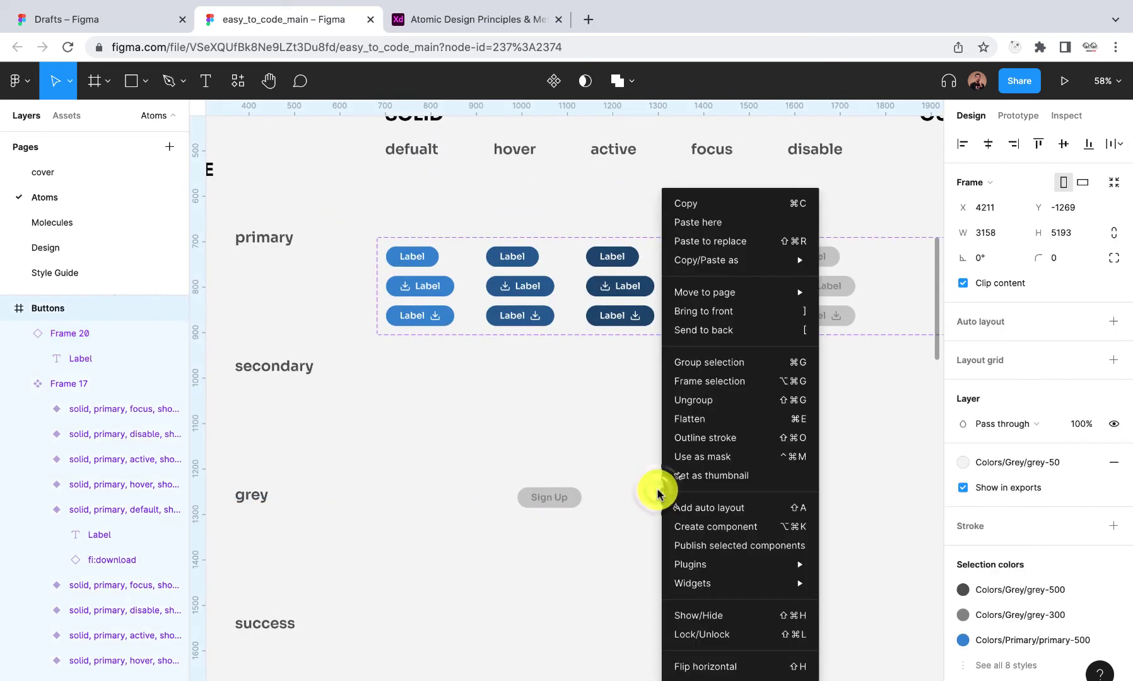
{"action": "left_click", "coordinate": [577, 488]}
{"action": "left_click", "coordinate": [571, 483]}
{"action": "scroll", "coordinate": [571, 486], "scroll_direction": "down", "scroll_amount": 5}
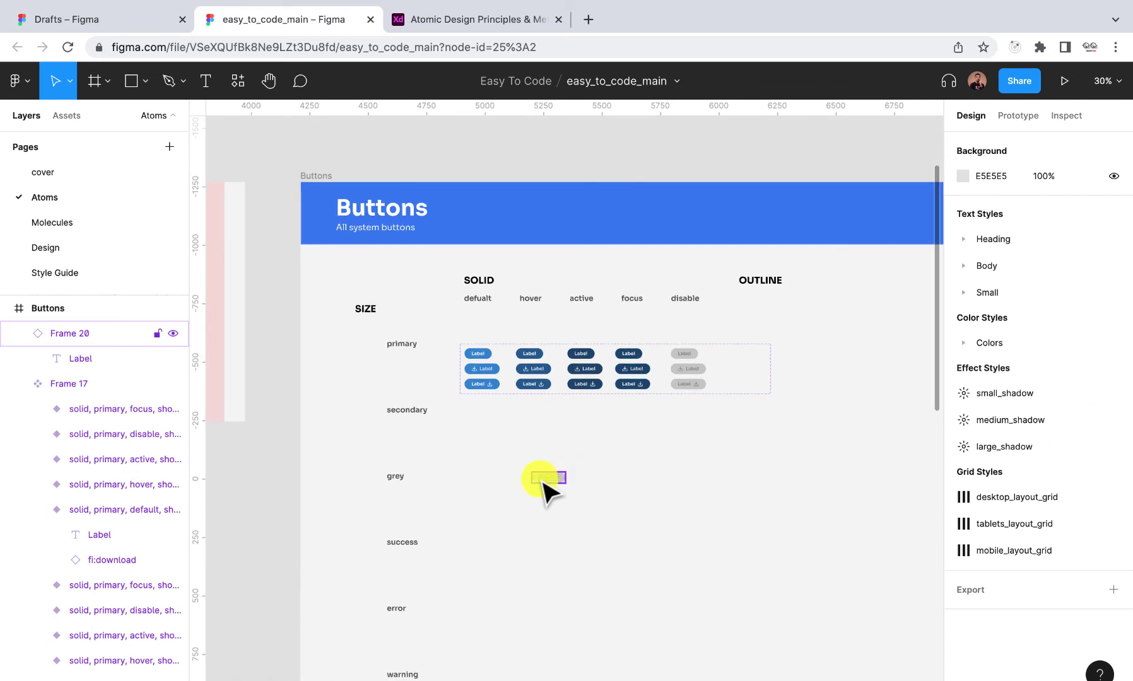
{"action": "left_click", "coordinate": [543, 482]}
{"action": "key", "text": "Delete"}
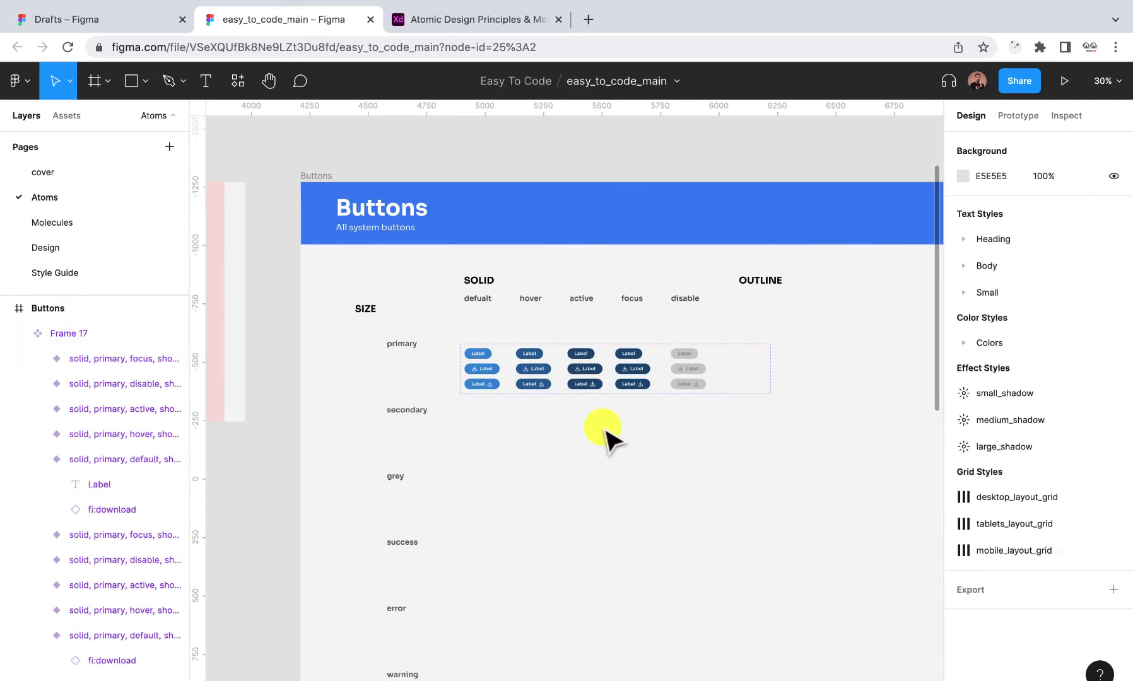
- Widen the button component set to about 2413 px so it extends beneath the TEXT heading
{"action": "scroll", "coordinate": [619, 429], "scroll_direction": "down", "scroll_amount": 3}
{"action": "scroll", "coordinate": [624, 429], "scroll_direction": "up", "scroll_amount": 3}
{"action": "scroll", "coordinate": [621, 429], "scroll_direction": "right", "scroll_amount": 5}
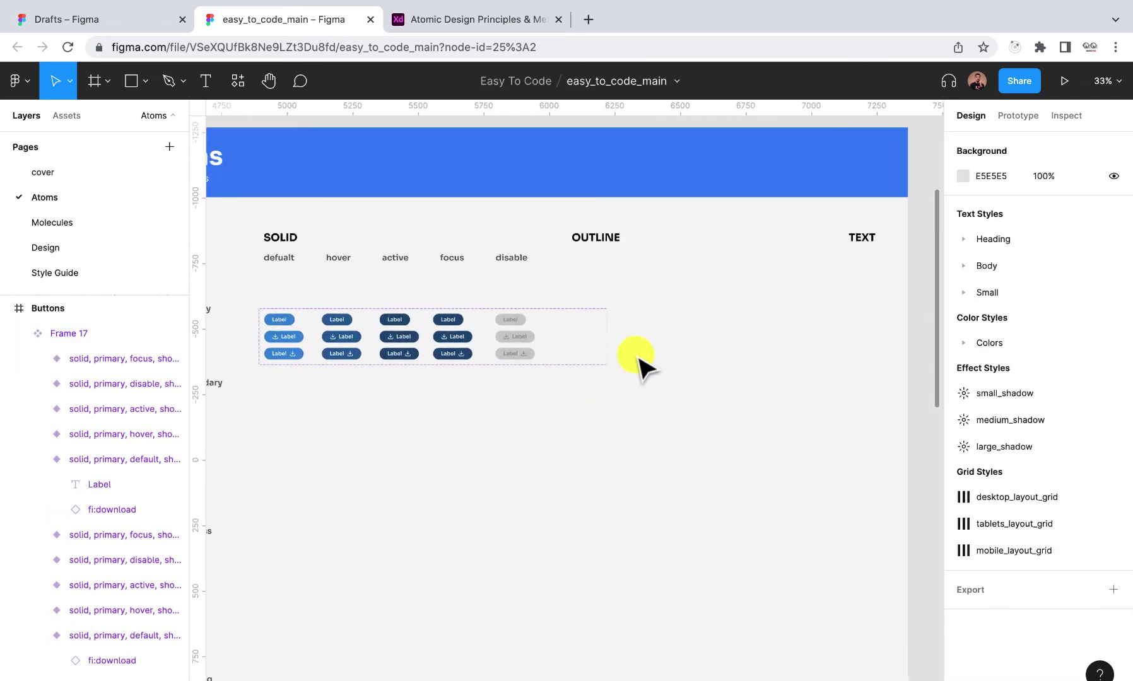
{"action": "left_click", "coordinate": [608, 337]}
{"action": "left_click_drag", "start_coordinate": [609, 336], "coordinate": [891, 345]}
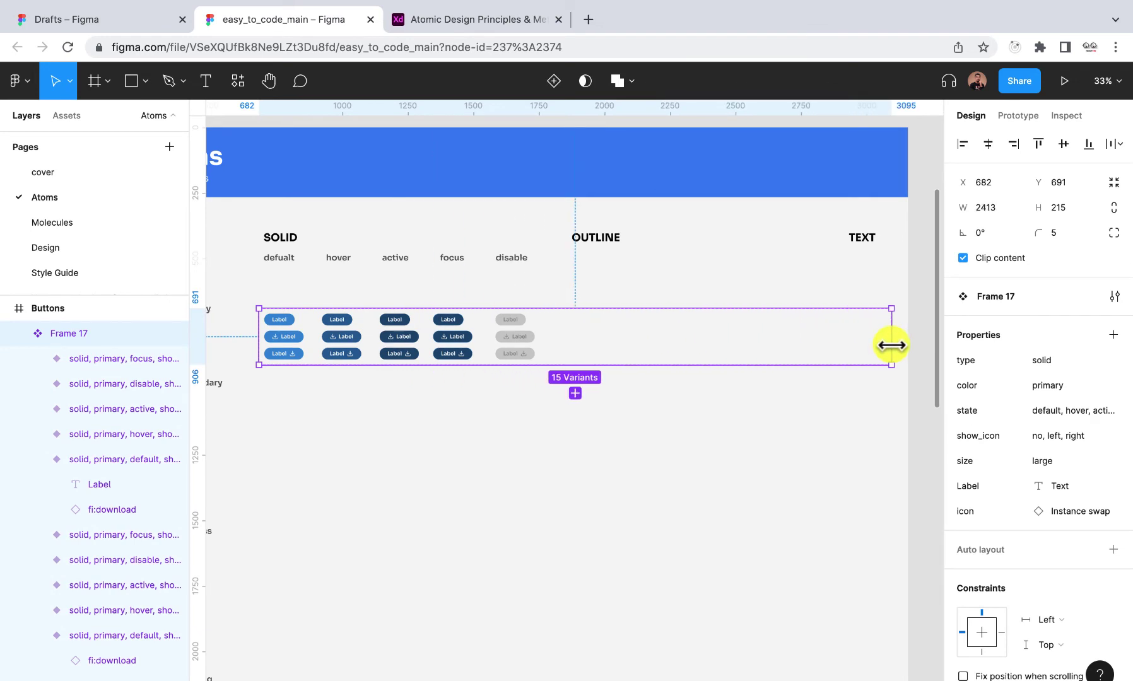
- Move the OUTLINE heading horizontally to X 2105, midway between the SOLID and TEXT headings
{"action": "left_click", "coordinate": [607, 239]}
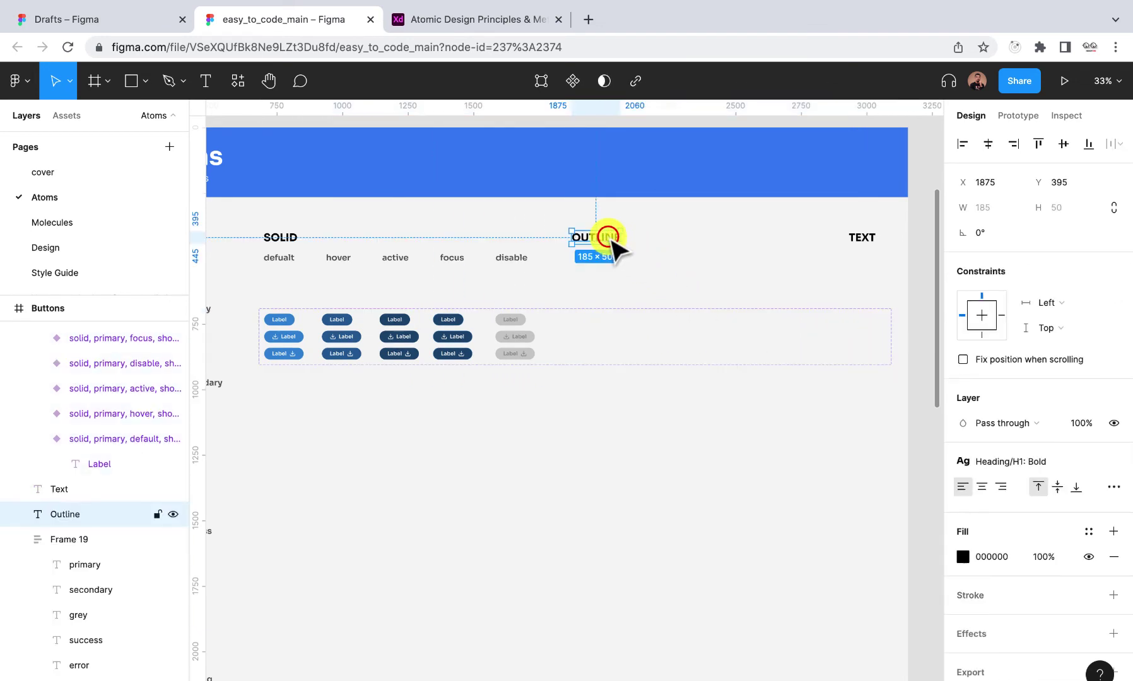
{"action": "scroll", "coordinate": [609, 240], "scroll_direction": "down", "scroll_amount": 3}
{"action": "scroll", "coordinate": [608, 239], "scroll_direction": "down", "scroll_amount": 5}
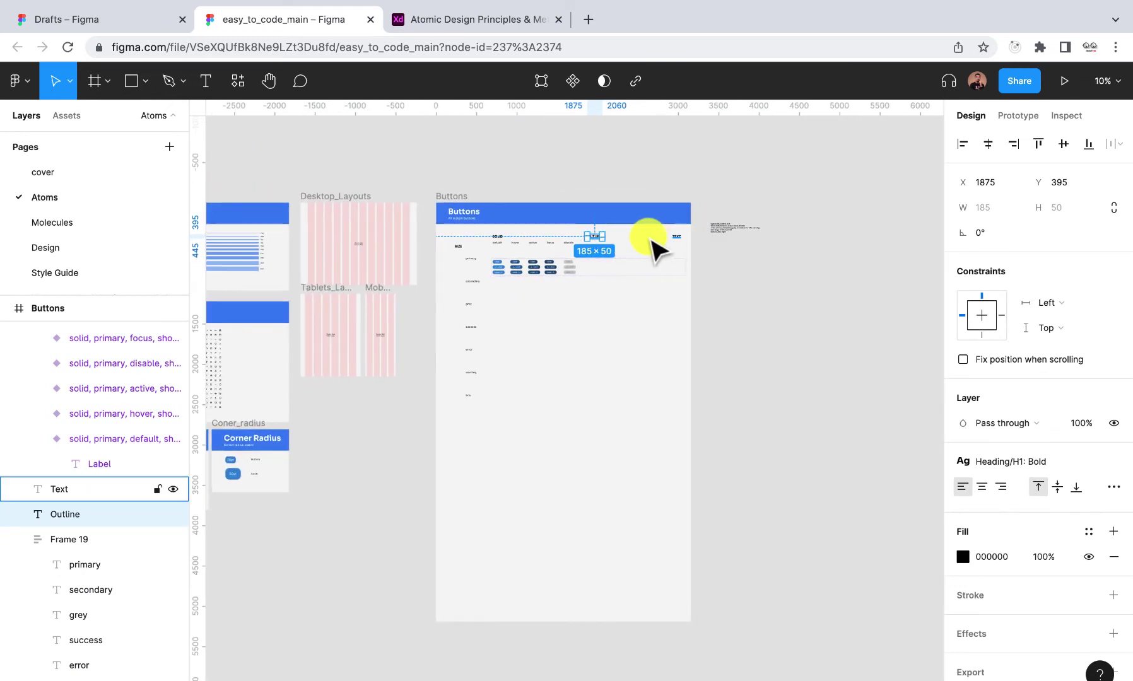
{"action": "key", "text": "shift+Right"}
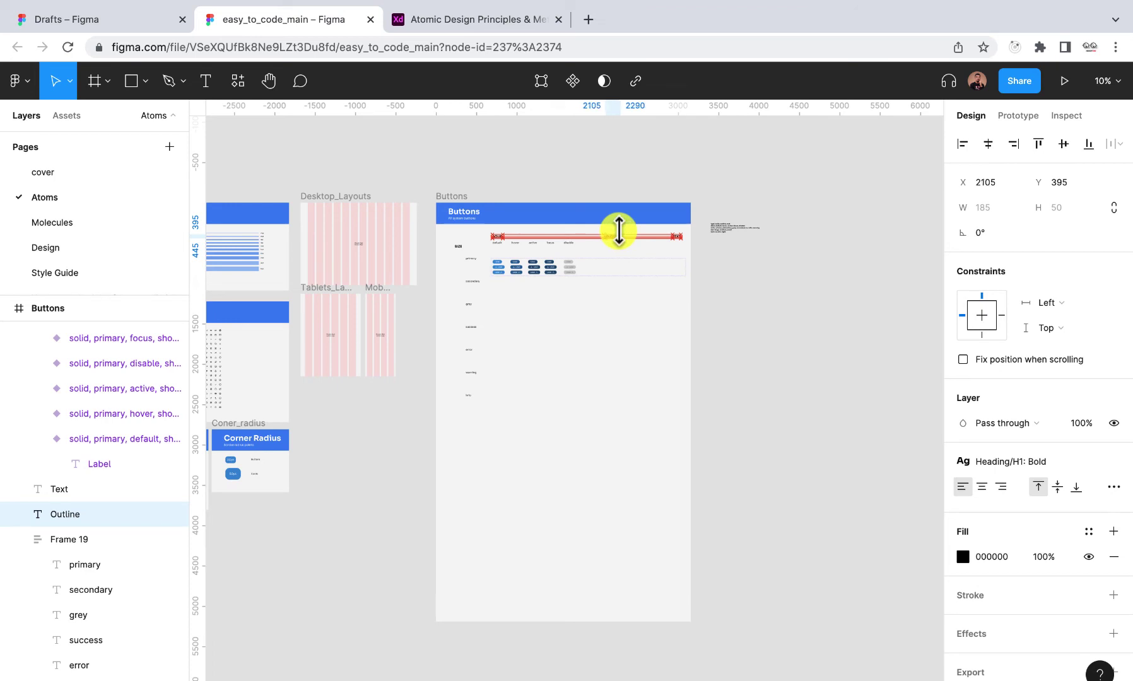
{"action": "scroll", "coordinate": [618, 231], "scroll_direction": "up", "scroll_amount": 4}
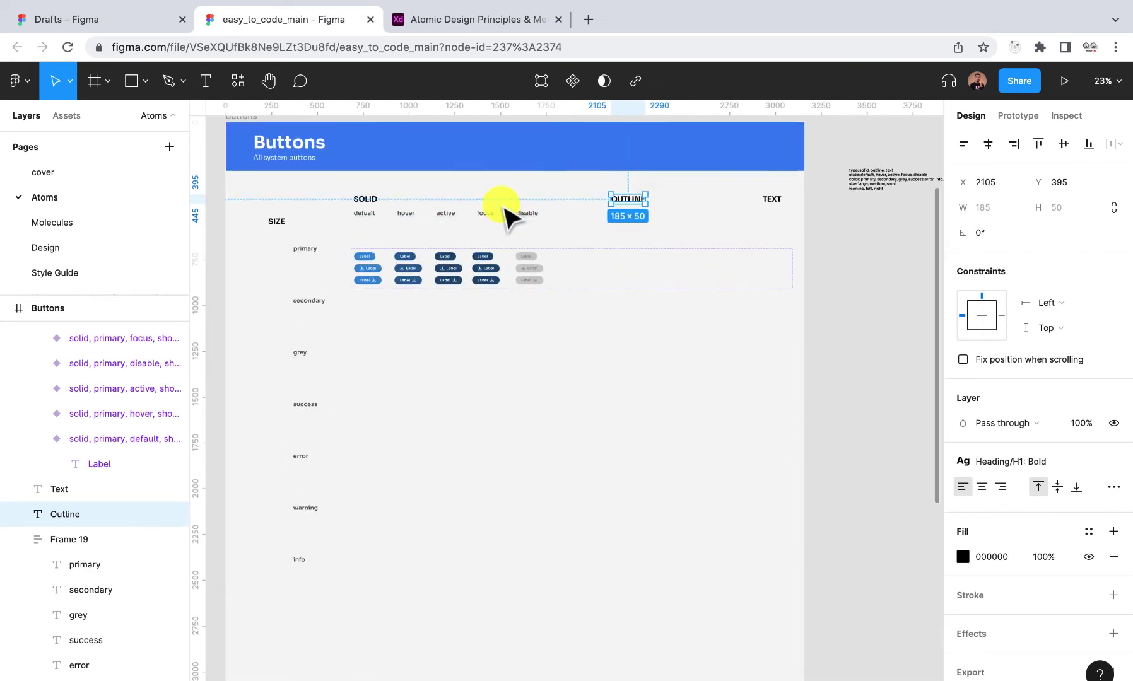
- Duplicate the row of state labels from SOLID and place the copy under the OUTLINE heading at X 2105
{"action": "left_click", "coordinate": [505, 216]}
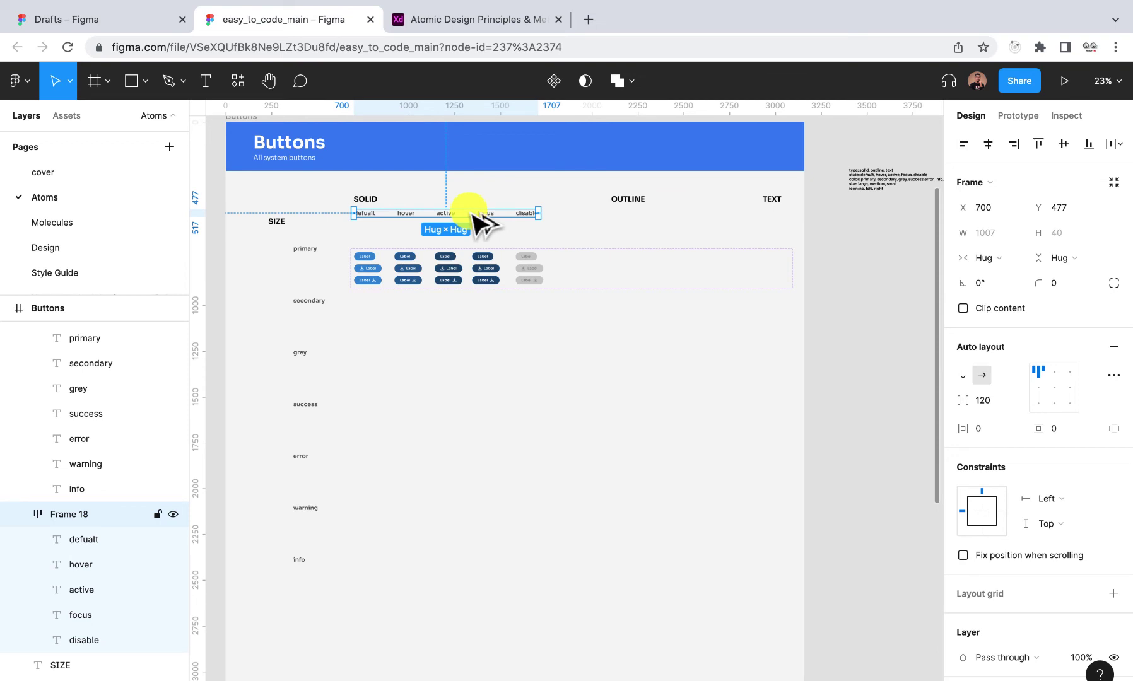
{"action": "left_click_drag", "start_coordinate": [470, 212], "coordinate": [734, 221]}
{"action": "scroll", "coordinate": [738, 221], "scroll_direction": "down", "scroll_amount": 2}
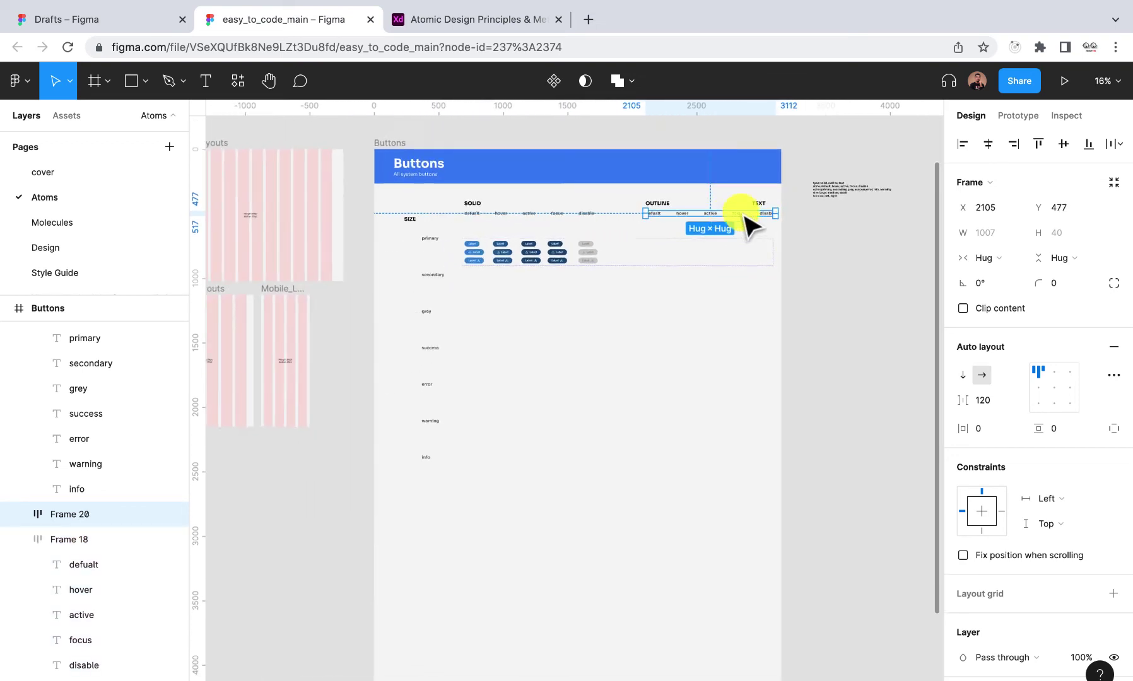
- Delete the text block listing the variant properties beside the Buttons frame
{"action": "left_click", "coordinate": [838, 189]}
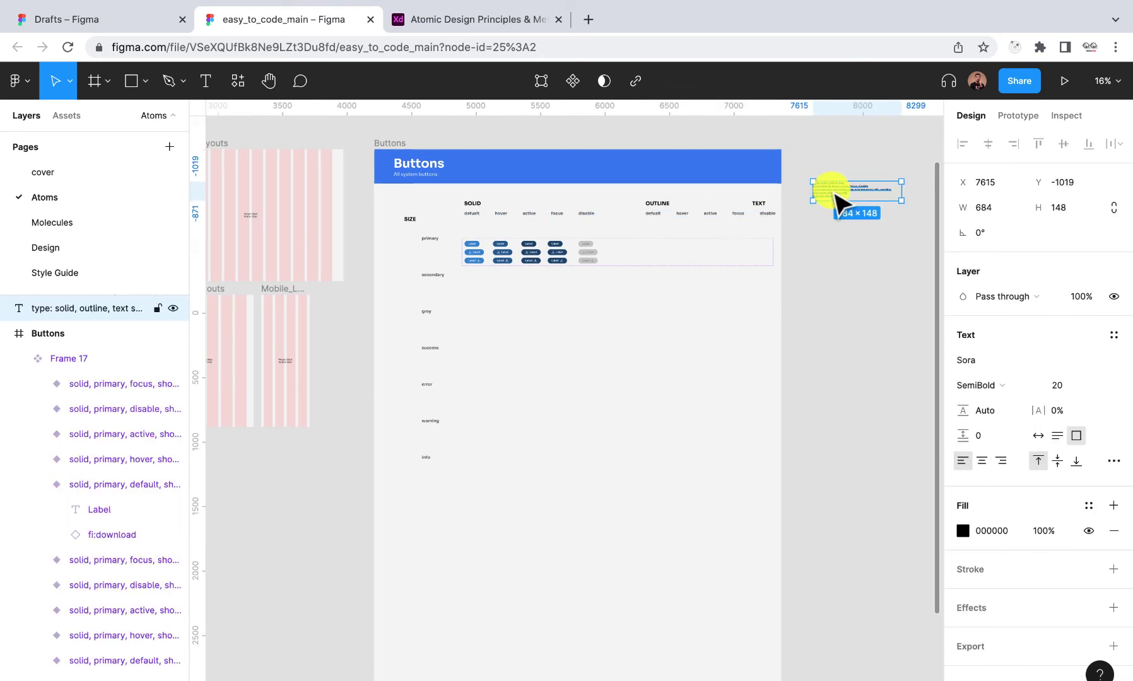
{"action": "key", "text": "Delete"}
{"action": "scroll", "coordinate": [449, 197], "scroll_direction": "right", "scroll_amount": 5}
{"action": "scroll", "coordinate": [446, 197], "scroll_direction": "left", "scroll_amount": 2}
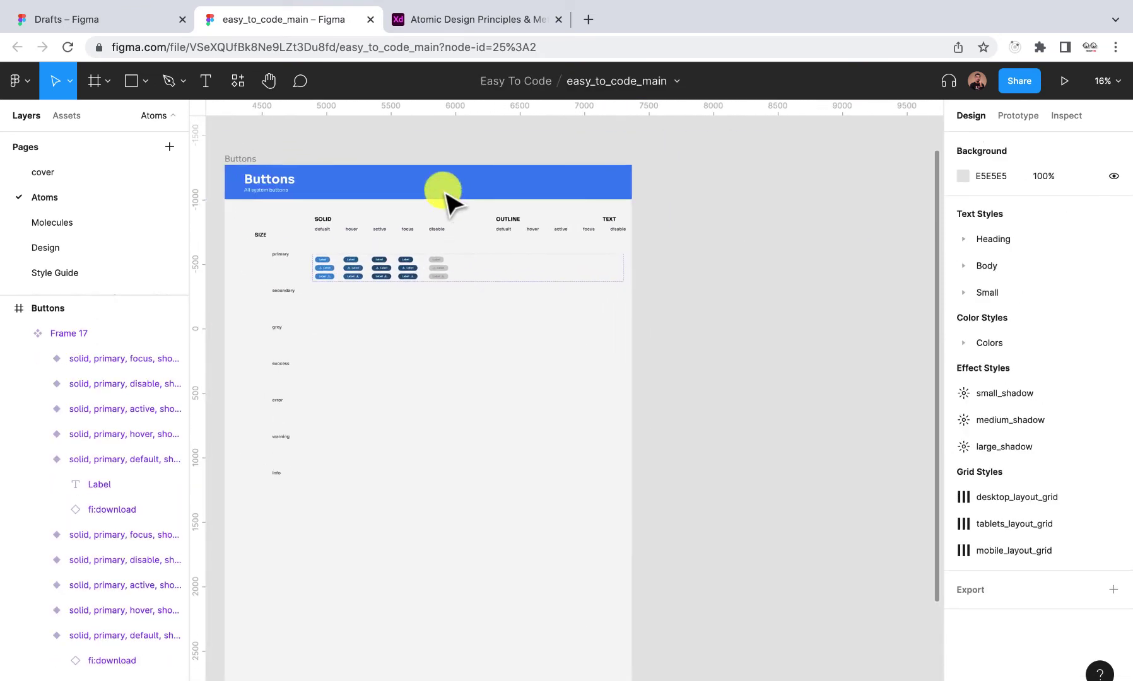
- Widen the Buttons frame and stretch its blue System_Heading banner to about 5131 px to span it
{"action": "left_click", "coordinate": [240, 159]}
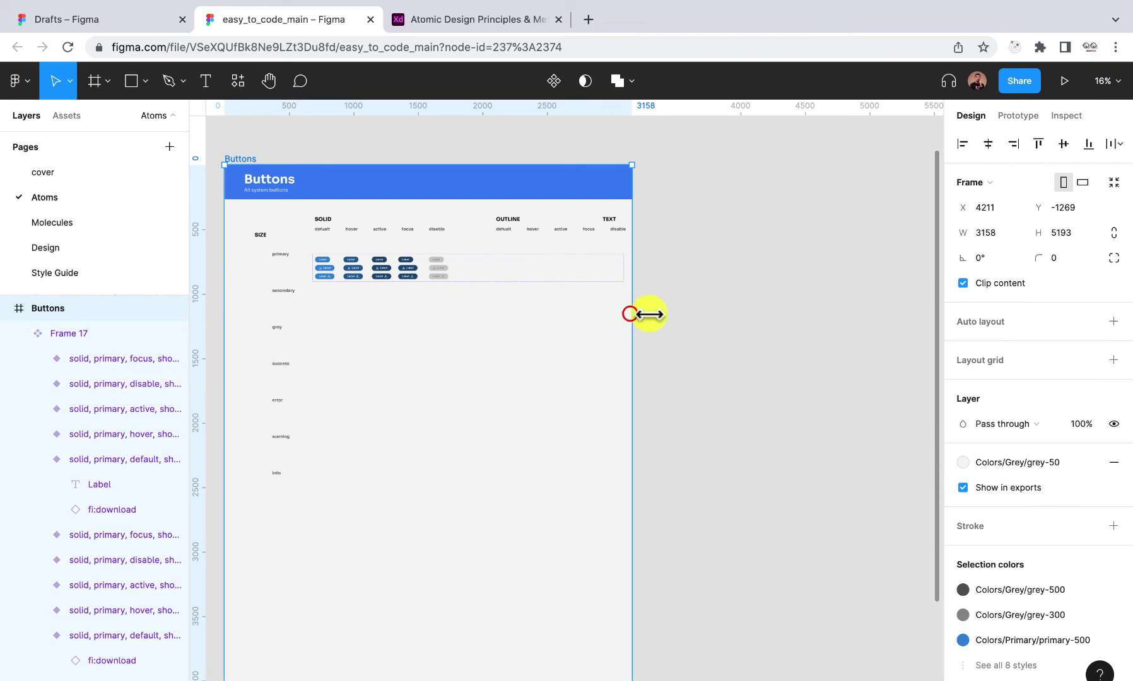
{"action": "left_click_drag", "start_coordinate": [629, 314], "coordinate": [883, 318]}
{"action": "left_click", "coordinate": [615, 187]}
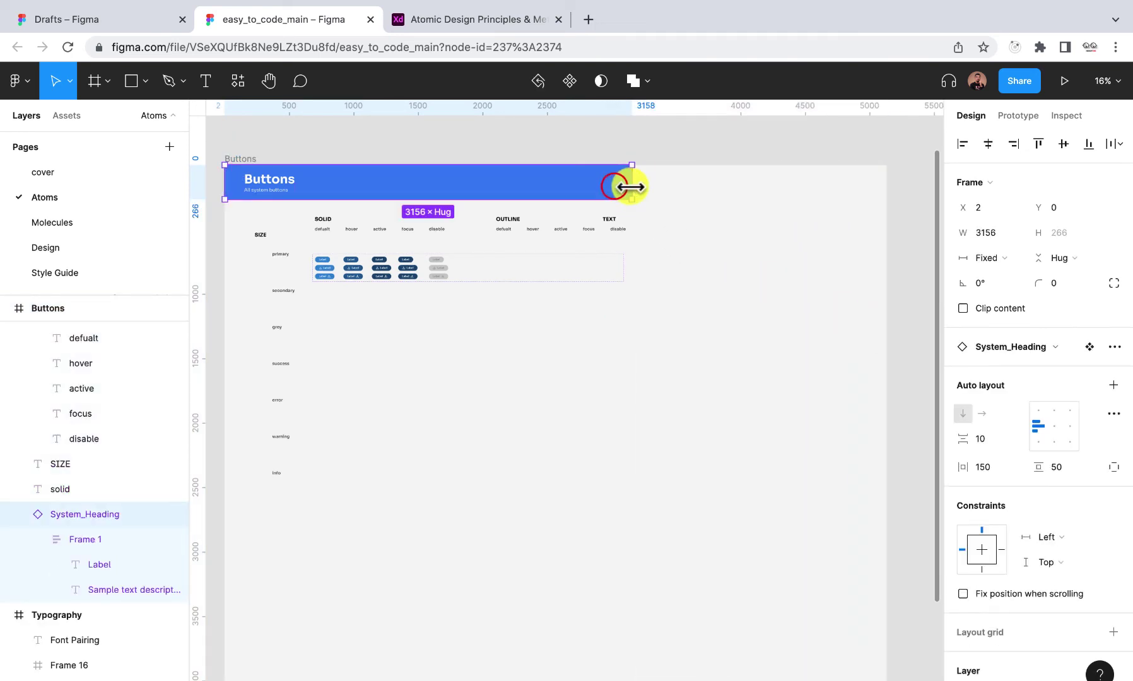
{"action": "left_click_drag", "start_coordinate": [631, 187], "coordinate": [886, 189]}
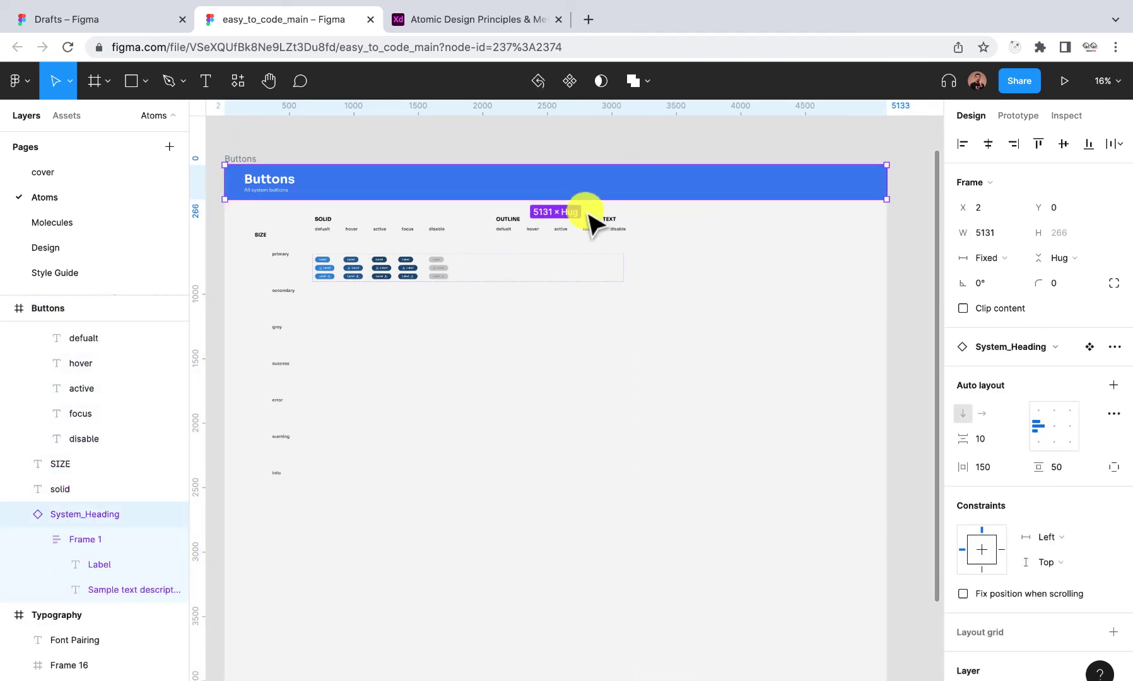
- Move the TEXT heading farther from OUTLINE and place a copy of the state labels row beneath it
{"action": "left_click", "coordinate": [607, 218]}
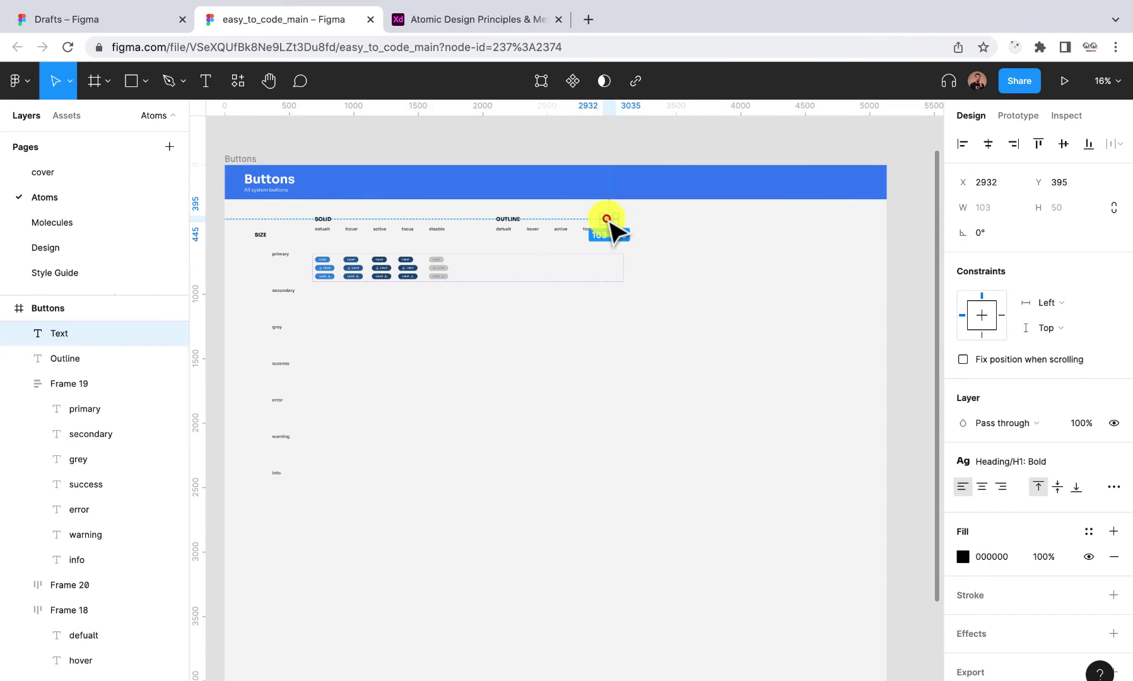
{"action": "left_click_drag", "start_coordinate": [607, 218], "coordinate": [699, 224]}
{"action": "left_click", "coordinate": [615, 231]}
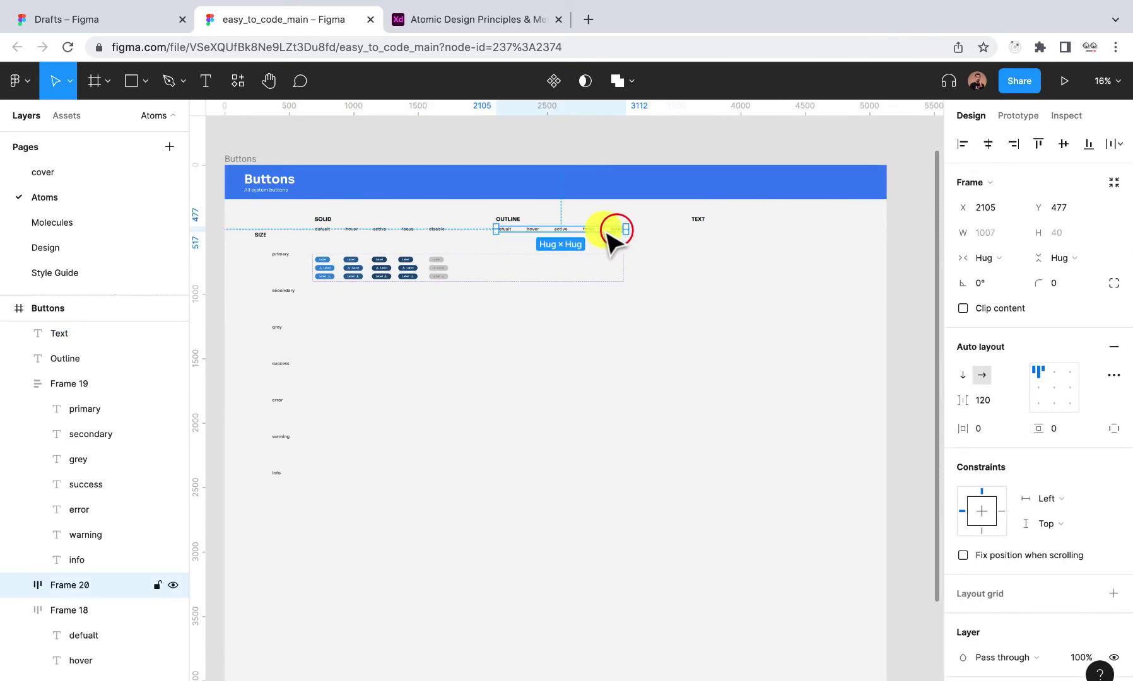
{"action": "left_click_drag", "start_coordinate": [607, 231], "coordinate": [809, 252]}
{"action": "left_click", "coordinate": [842, 293]}
- Enlarge the button component set to about 4016 by 3369 px to cover all type columns and color rows
{"action": "scroll", "coordinate": [653, 278], "scroll_direction": "up", "scroll_amount": 4}
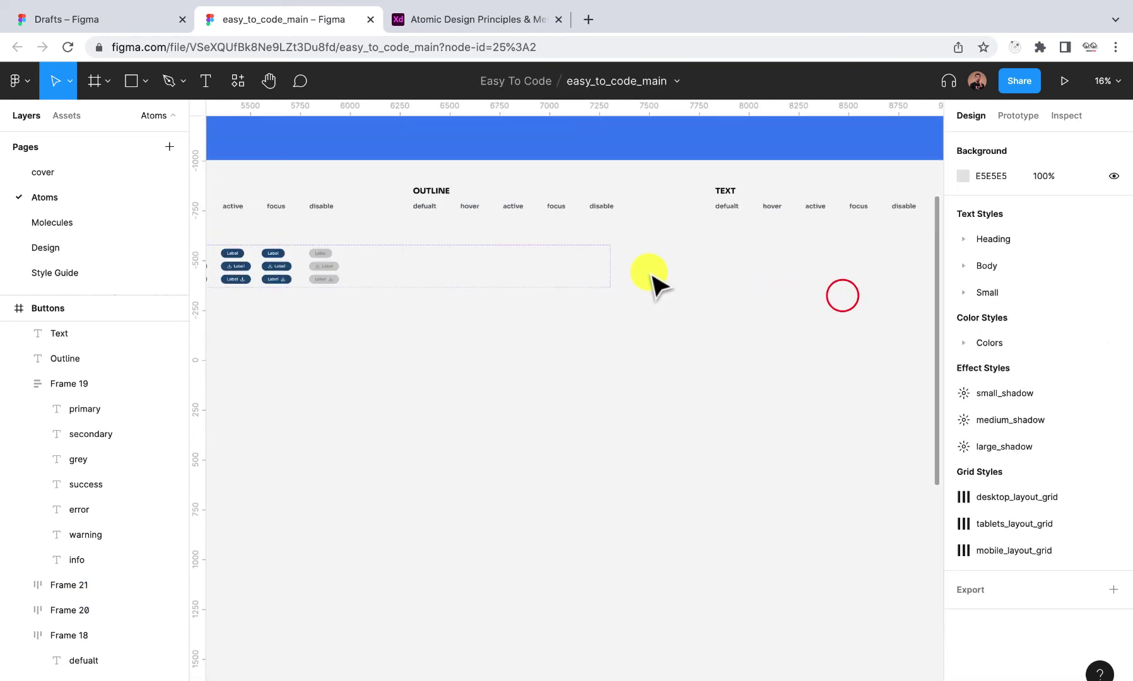
{"action": "left_click_drag", "start_coordinate": [604, 268], "coordinate": [726, 580]}
{"action": "scroll", "coordinate": [782, 273], "scroll_direction": "down", "scroll_amount": 3}
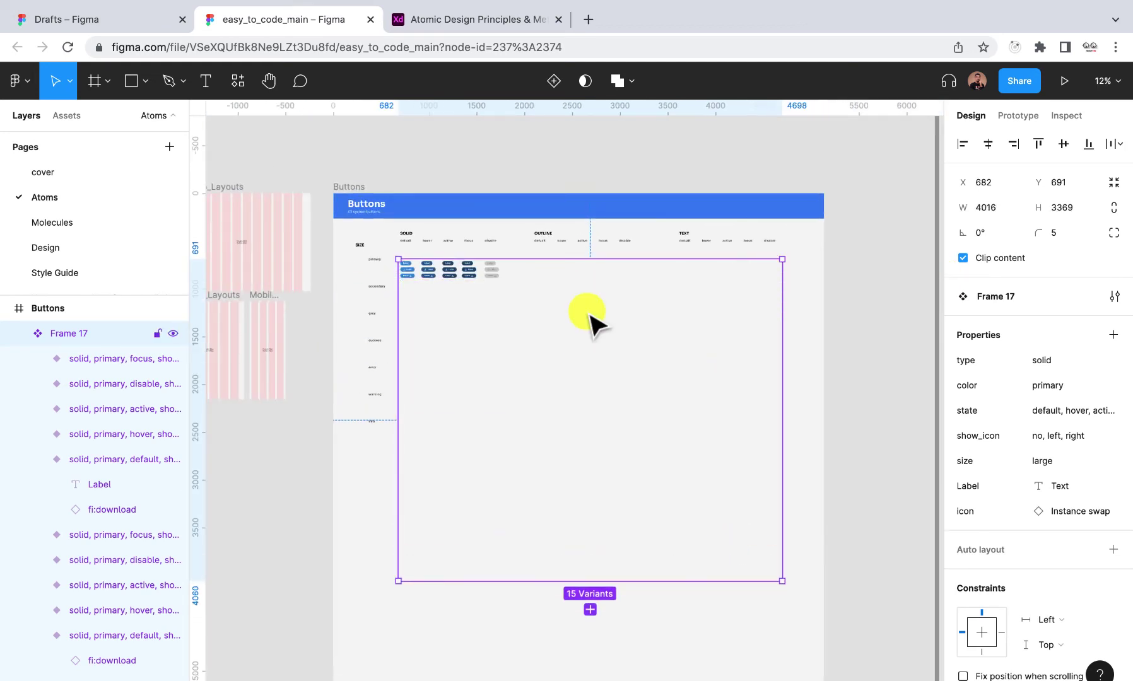
- Duplicate the three solid primary default variants into the default column under OUTLINE
{"action": "scroll", "coordinate": [503, 294], "scroll_direction": "up", "scroll_amount": 6}
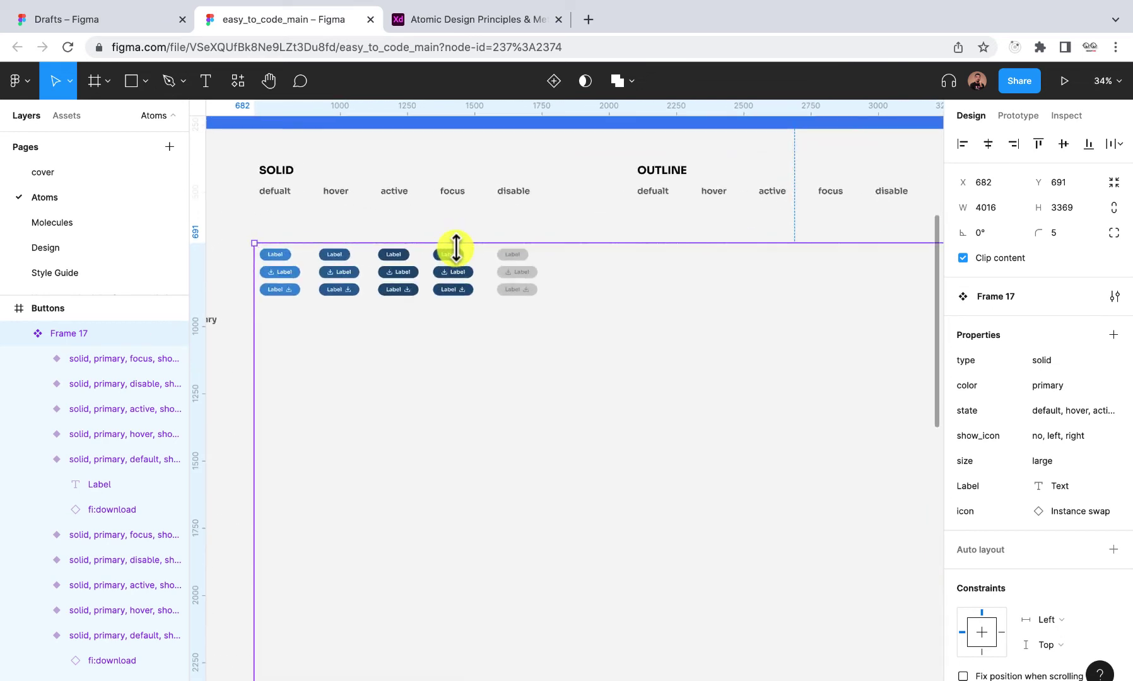
{"action": "scroll", "coordinate": [453, 247], "scroll_direction": "right", "scroll_amount": 1}
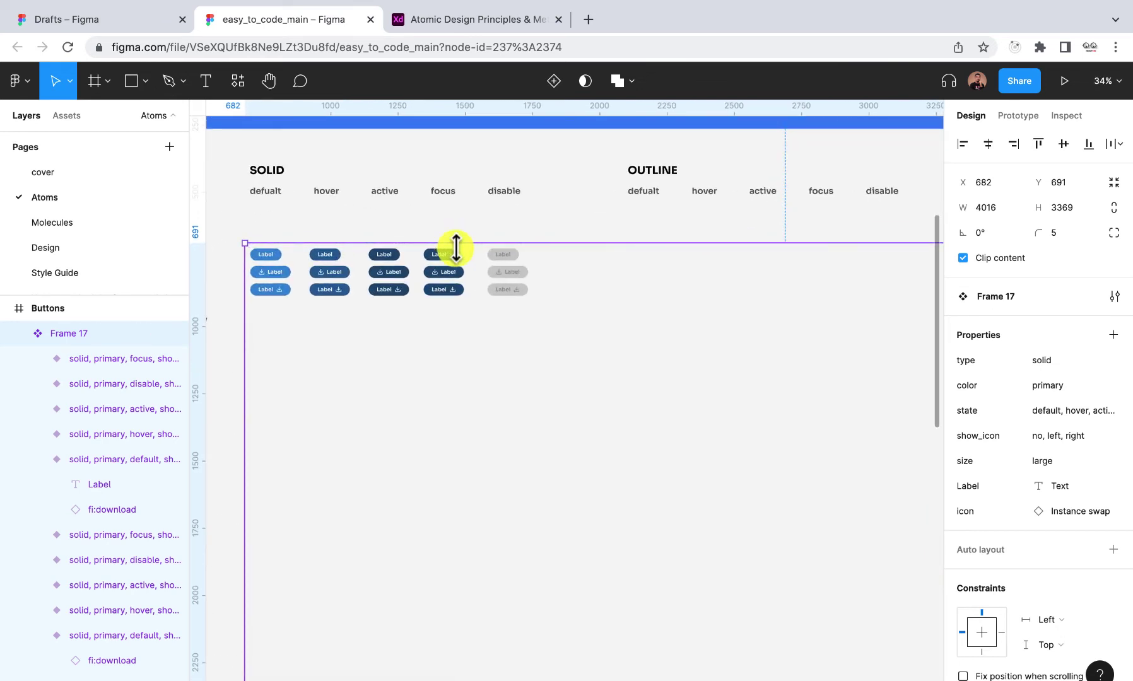
{"action": "left_click", "coordinate": [274, 253]}
{"action": "scroll", "coordinate": [277, 262], "scroll_direction": "up", "scroll_amount": 4}
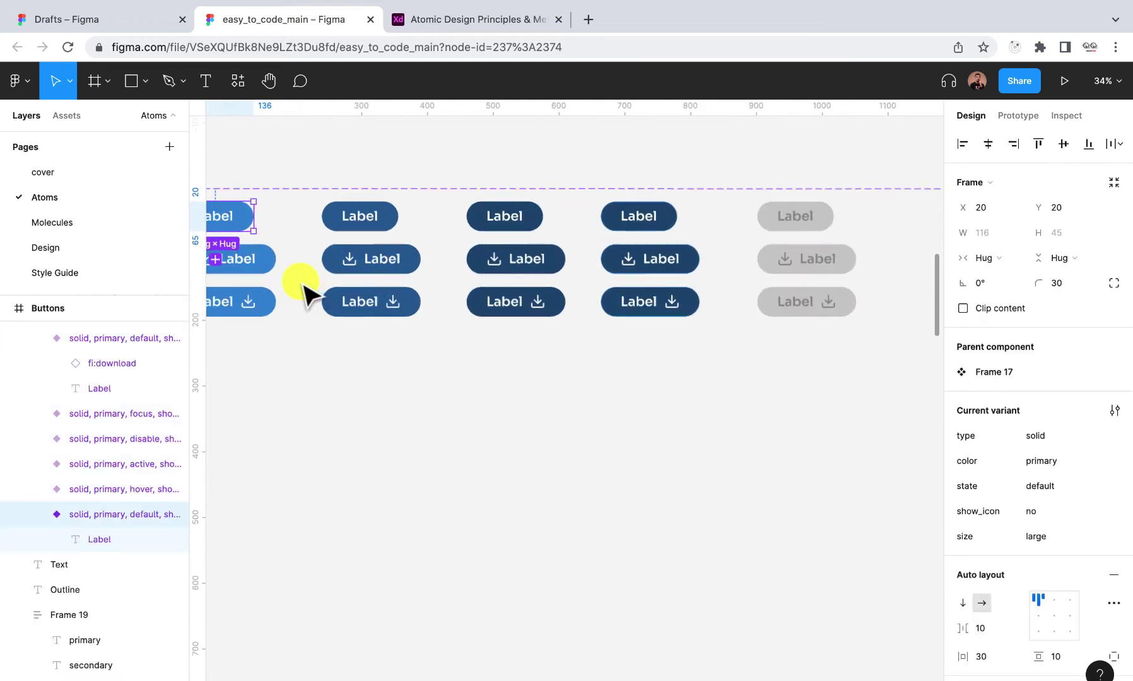
{"action": "left_click", "coordinate": [272, 273], "text": "shift"}
{"action": "left_click", "coordinate": [266, 303], "text": "shift"}
{"action": "scroll", "coordinate": [262, 296], "scroll_direction": "down", "scroll_amount": 3}
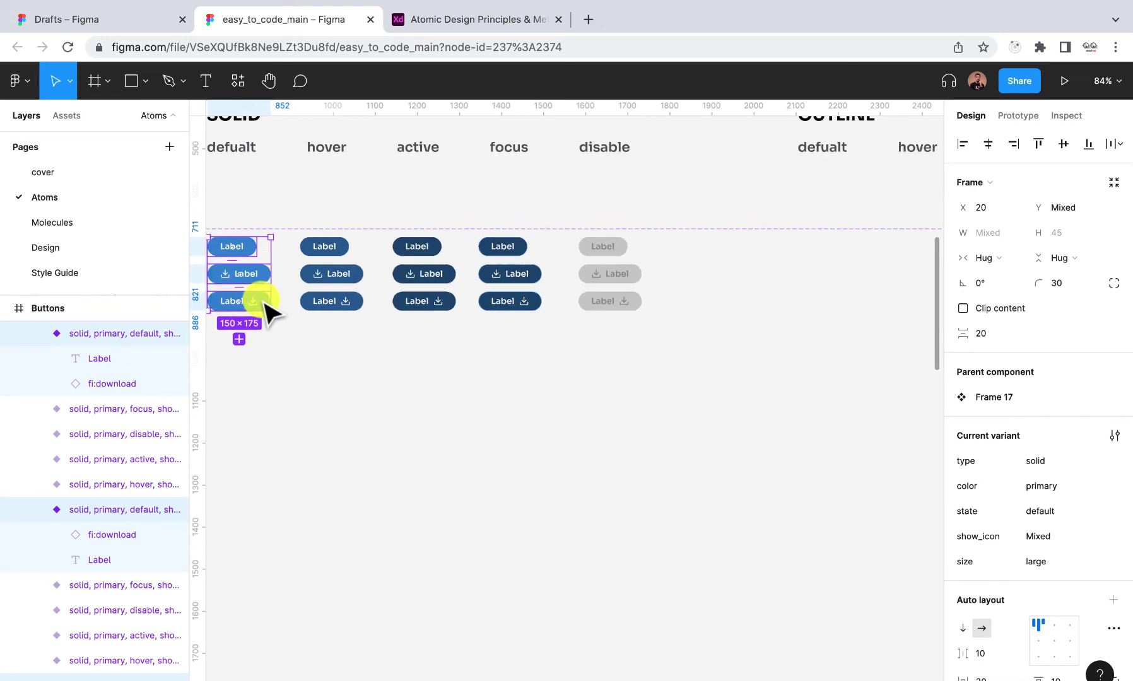
{"action": "left_click_drag", "start_coordinate": [260, 275], "coordinate": [857, 295], "text": "alt"}
- Give the three duplicated variants under OUTLINE a new type property value named outline
{"action": "scroll", "coordinate": [858, 297], "scroll_direction": "right", "scroll_amount": 5}
{"action": "scroll", "coordinate": [858, 297], "scroll_direction": "up", "scroll_amount": 1}
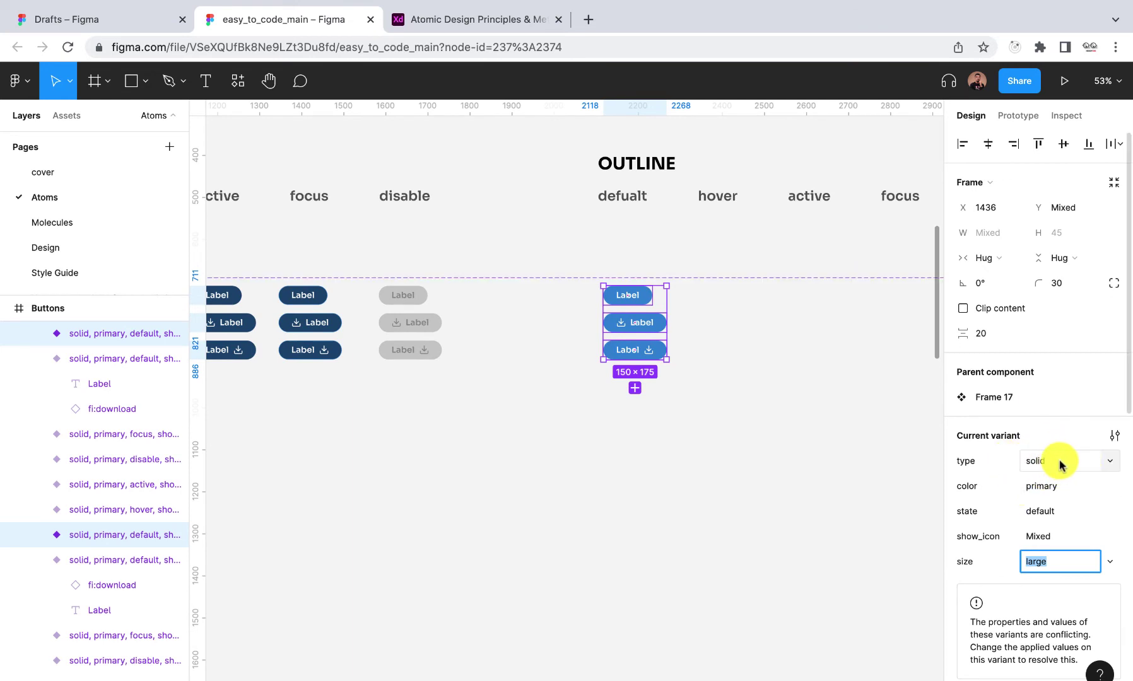
{"action": "left_click", "coordinate": [1110, 461]}
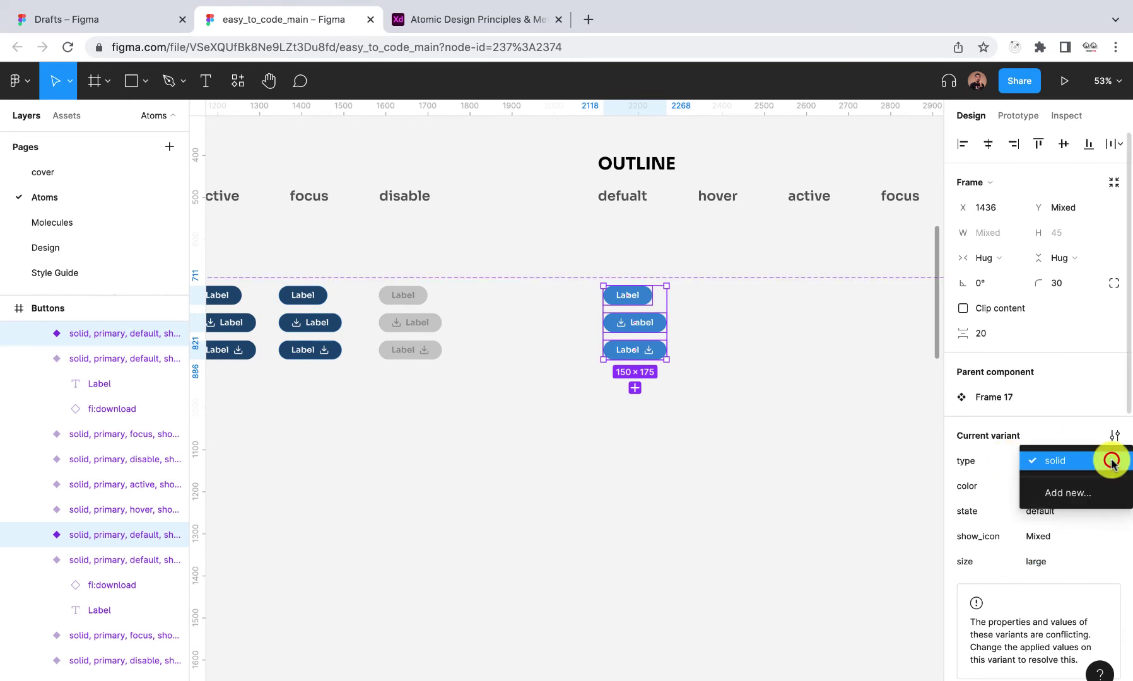
{"action": "left_click", "coordinate": [1105, 491]}
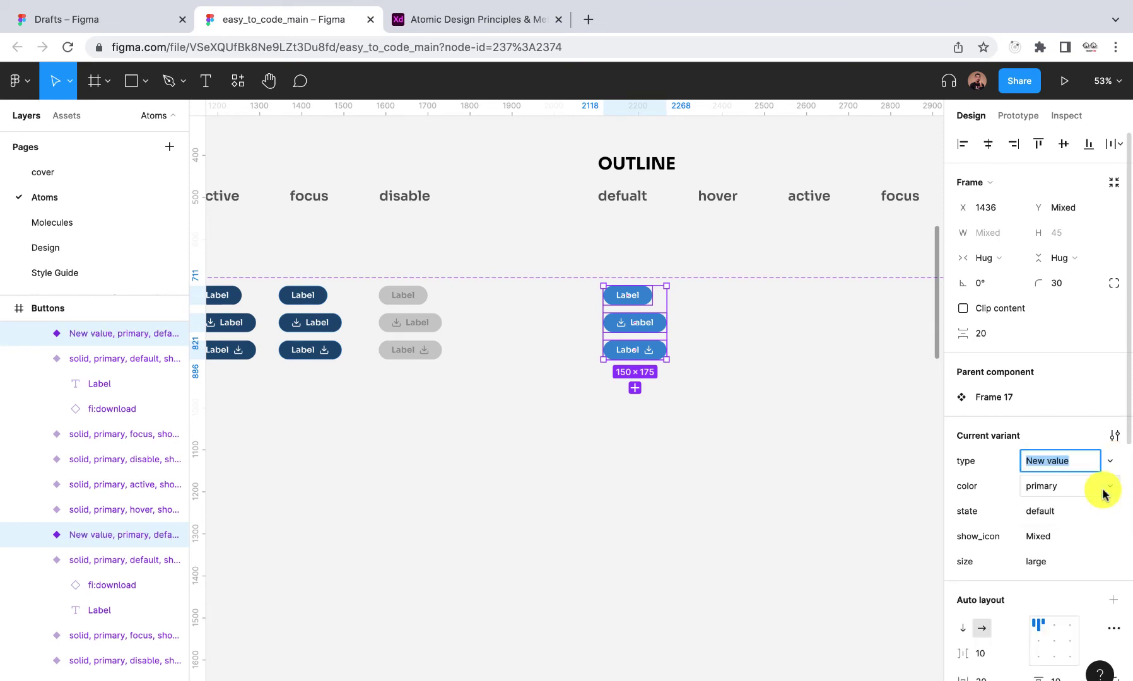
{"action": "type", "text": "ine"}
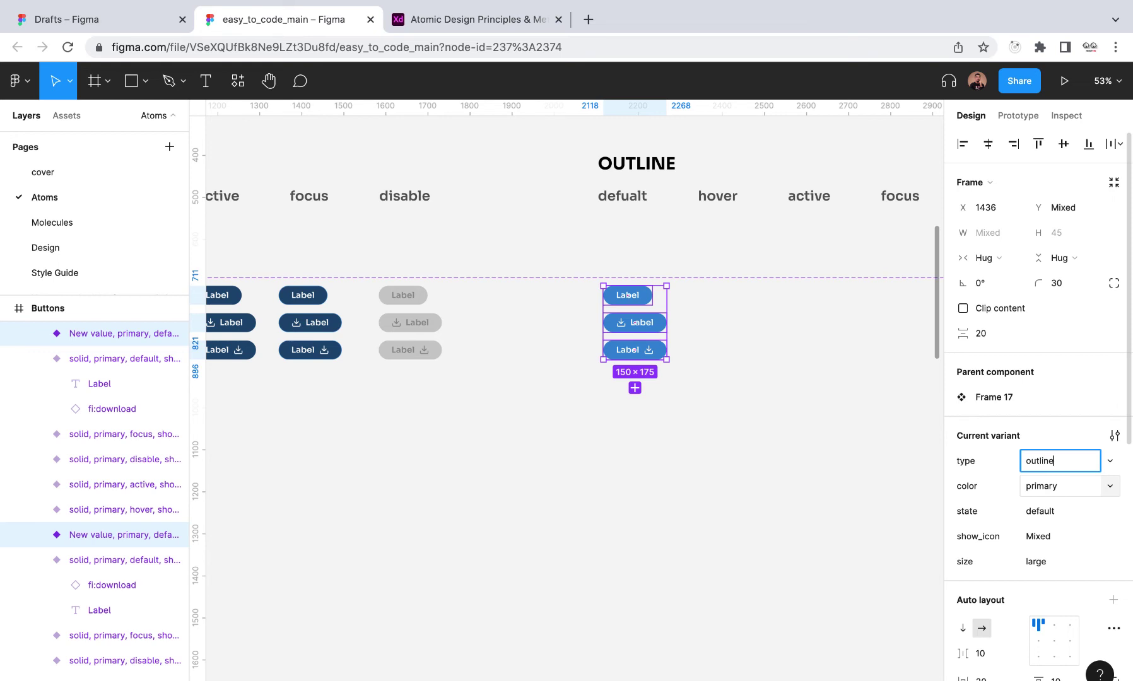
{"action": "key", "text": "Return"}
- Add an inside stroke of width 2 in Colors/Primary/primary-500 to the three outline variants
{"action": "scroll", "coordinate": [1075, 554], "scroll_direction": "down", "scroll_amount": 8}
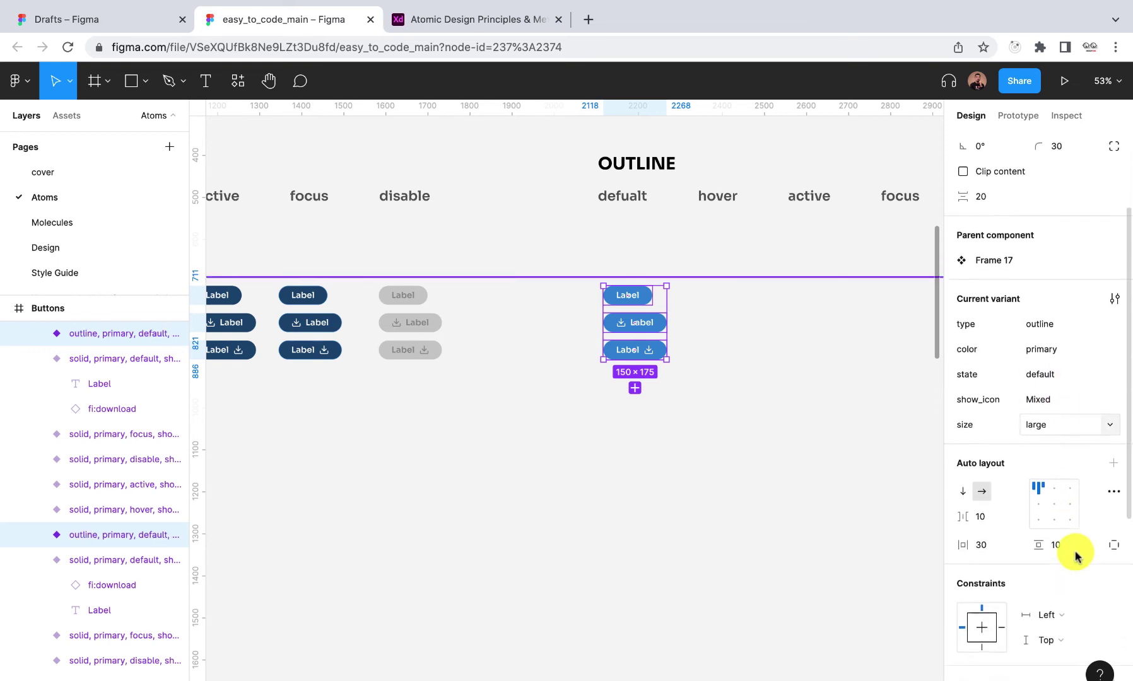
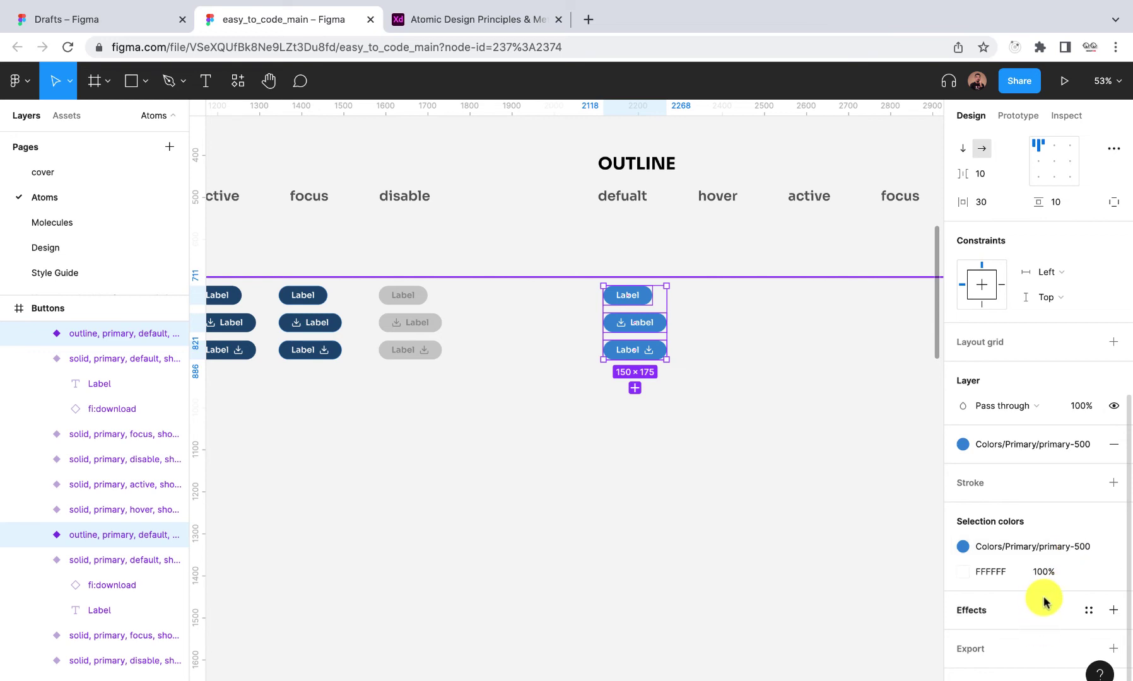
{"action": "scroll", "coordinate": [1073, 490], "scroll_direction": "up", "scroll_amount": 1}
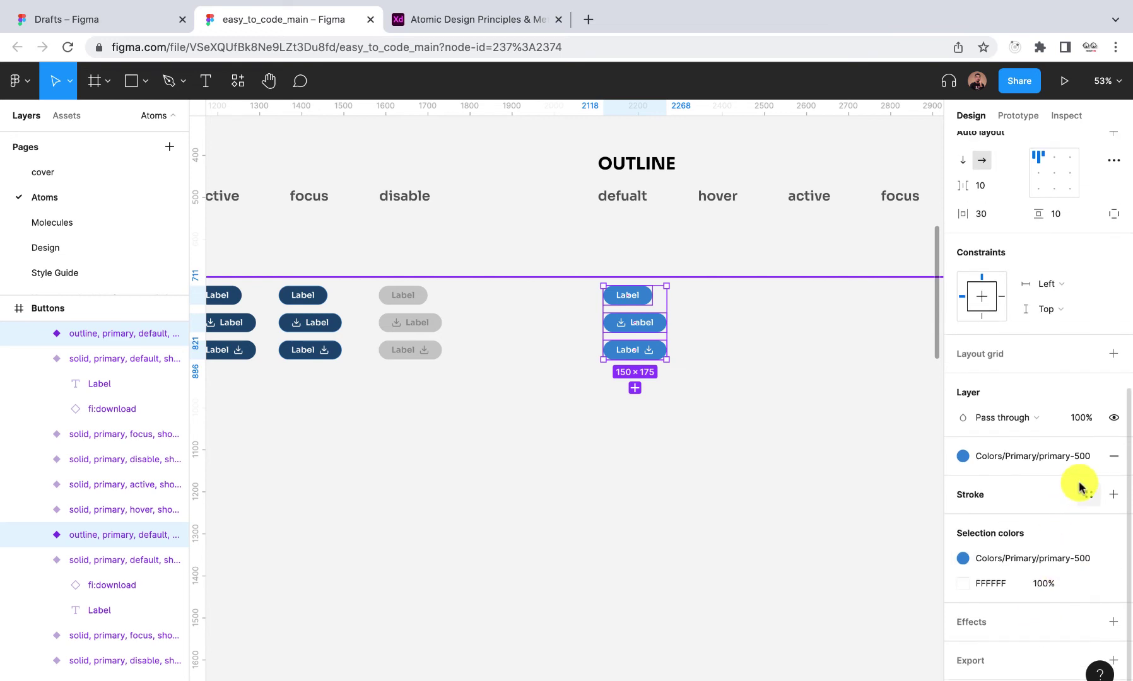
{"action": "left_click", "coordinate": [1114, 494]}
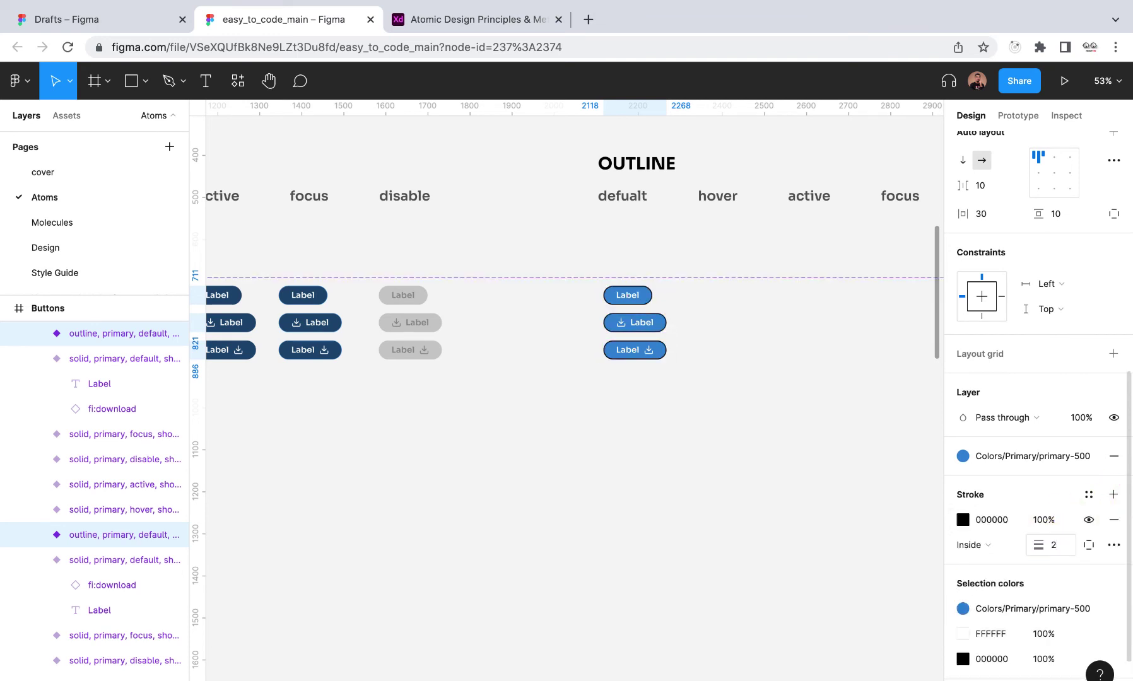
{"action": "left_click", "coordinate": [1083, 510]}
{"action": "left_click", "coordinate": [1087, 500]}
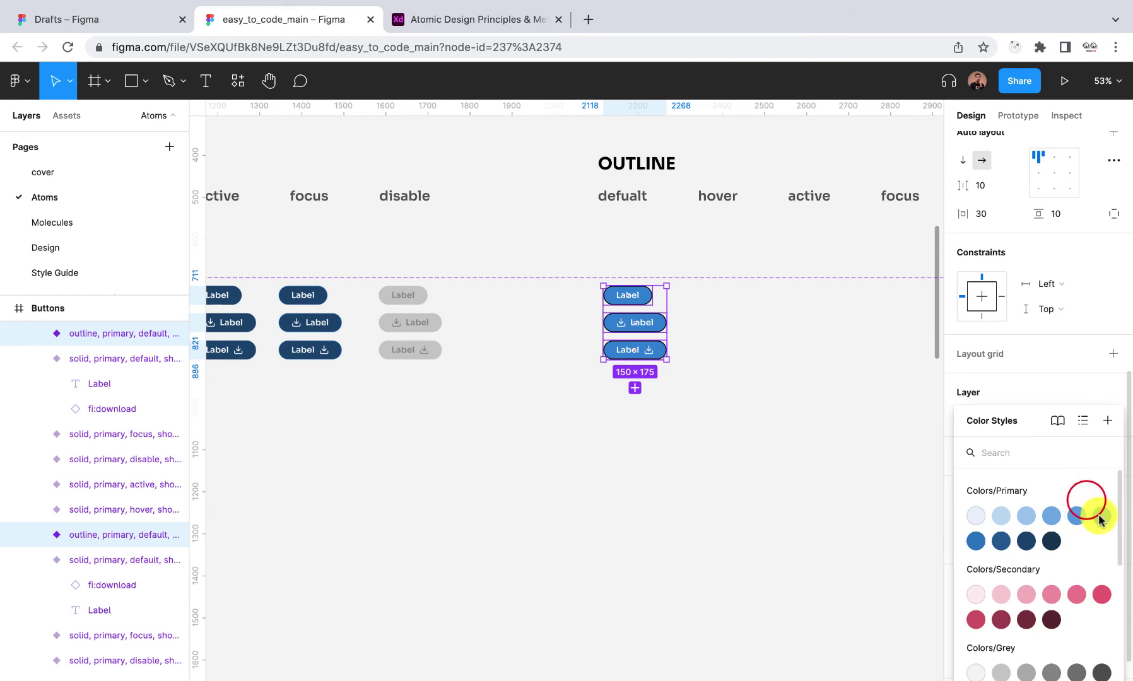
{"action": "left_click", "coordinate": [1089, 506]}
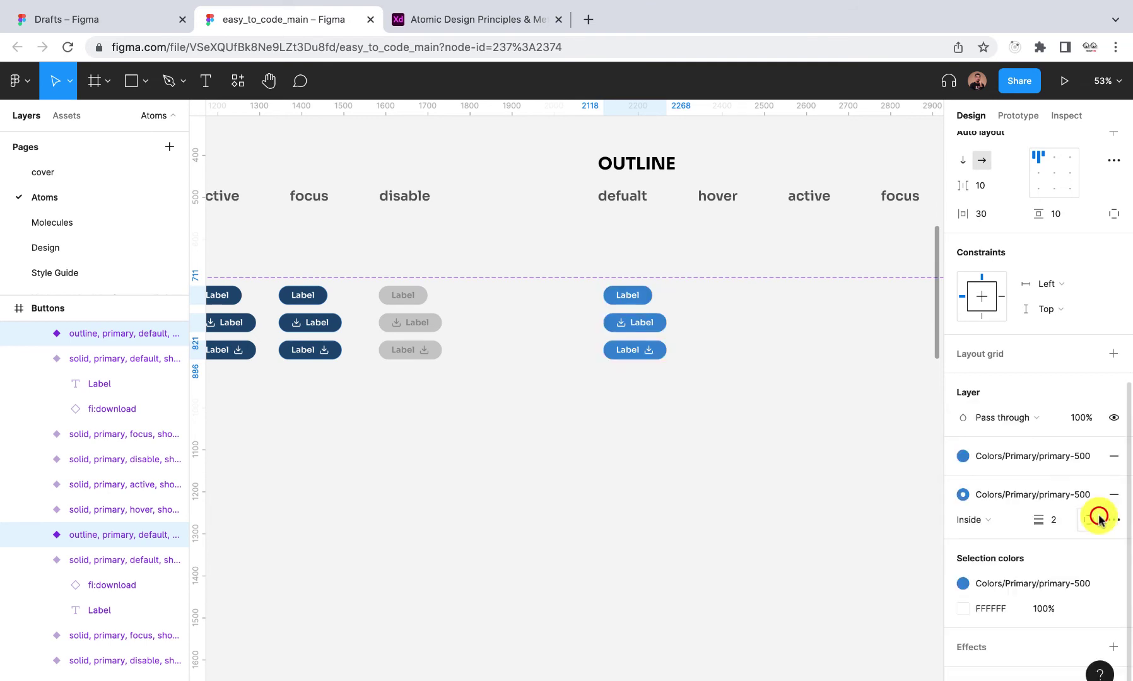
- Remove the fill from the three outline variants and recolor their white labels and icons to Colors/Primary/primary-500
{"action": "left_click", "coordinate": [1111, 456]}
{"action": "scroll", "coordinate": [1067, 575], "scroll_direction": "down", "scroll_amount": 1}
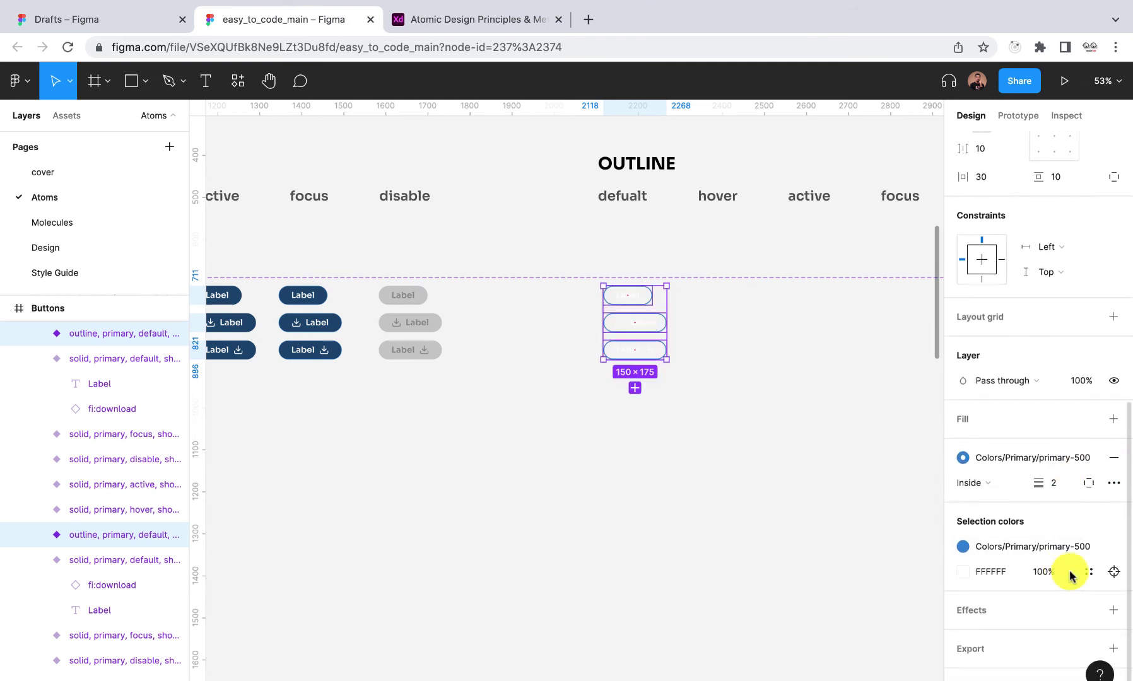
{"action": "left_click", "coordinate": [1091, 572]}
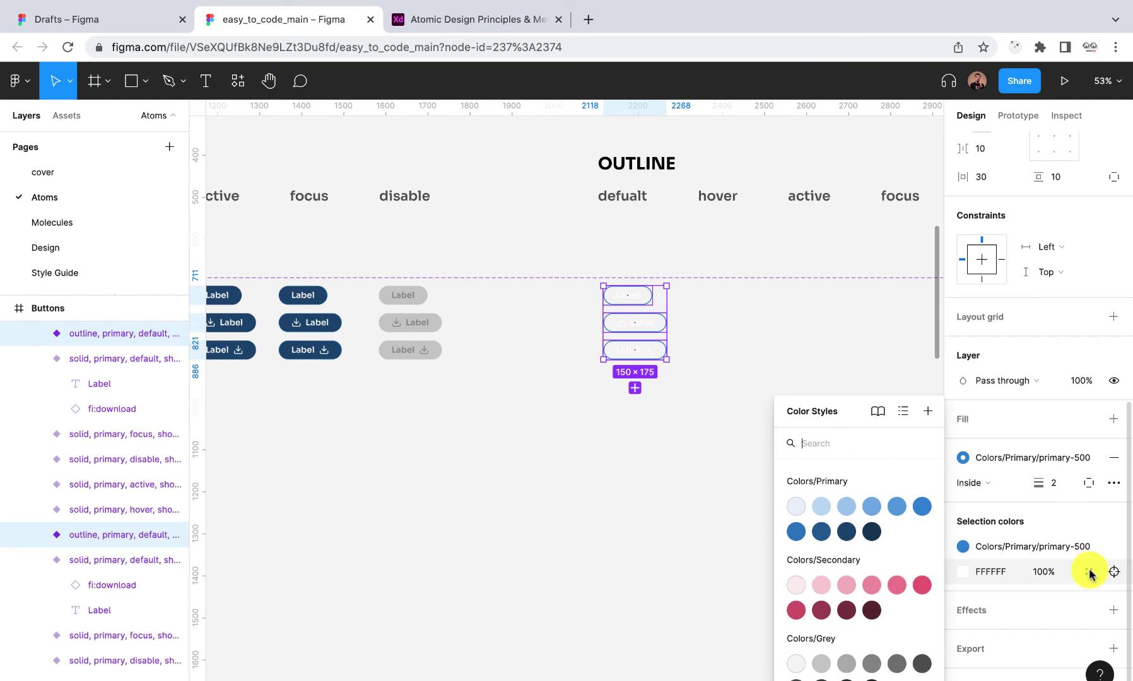
{"action": "left_click", "coordinate": [924, 508]}
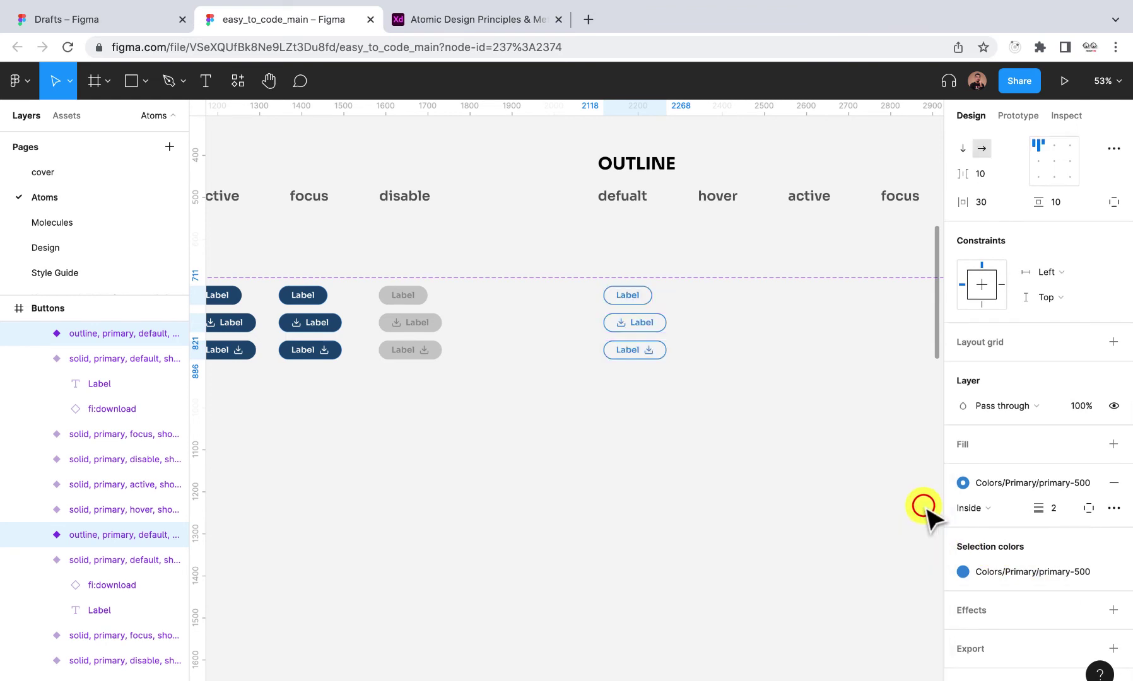
{"action": "scroll", "coordinate": [666, 319], "scroll_direction": "up", "scroll_amount": 5}
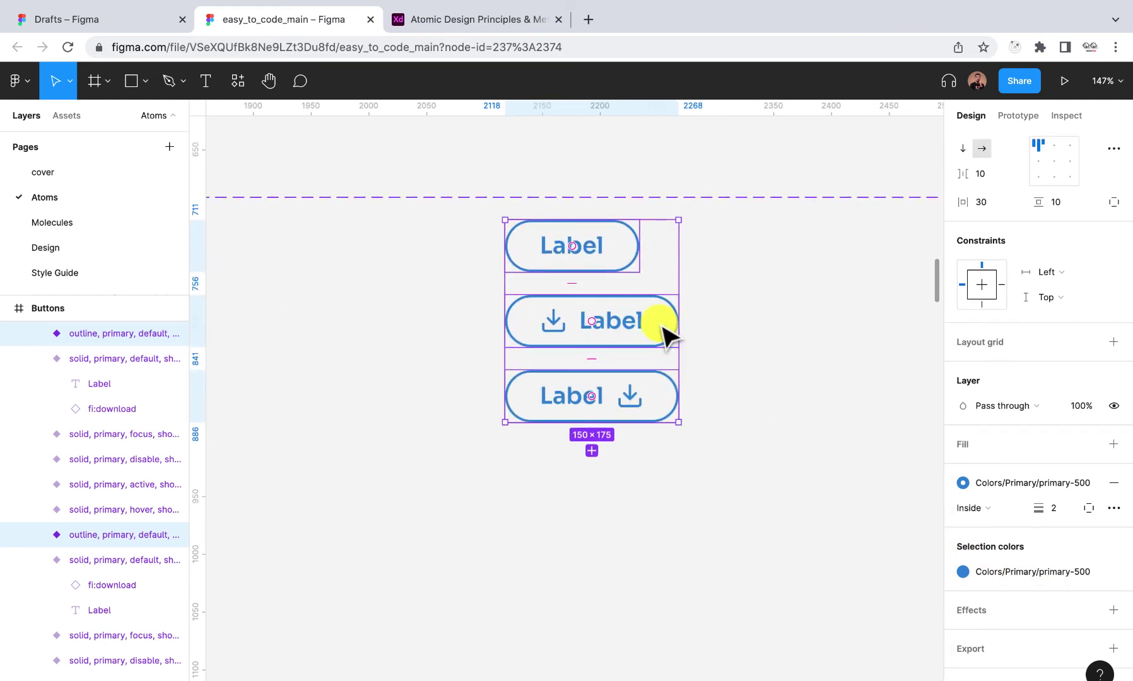
{"action": "scroll", "coordinate": [662, 327], "scroll_direction": "down", "scroll_amount": 8}
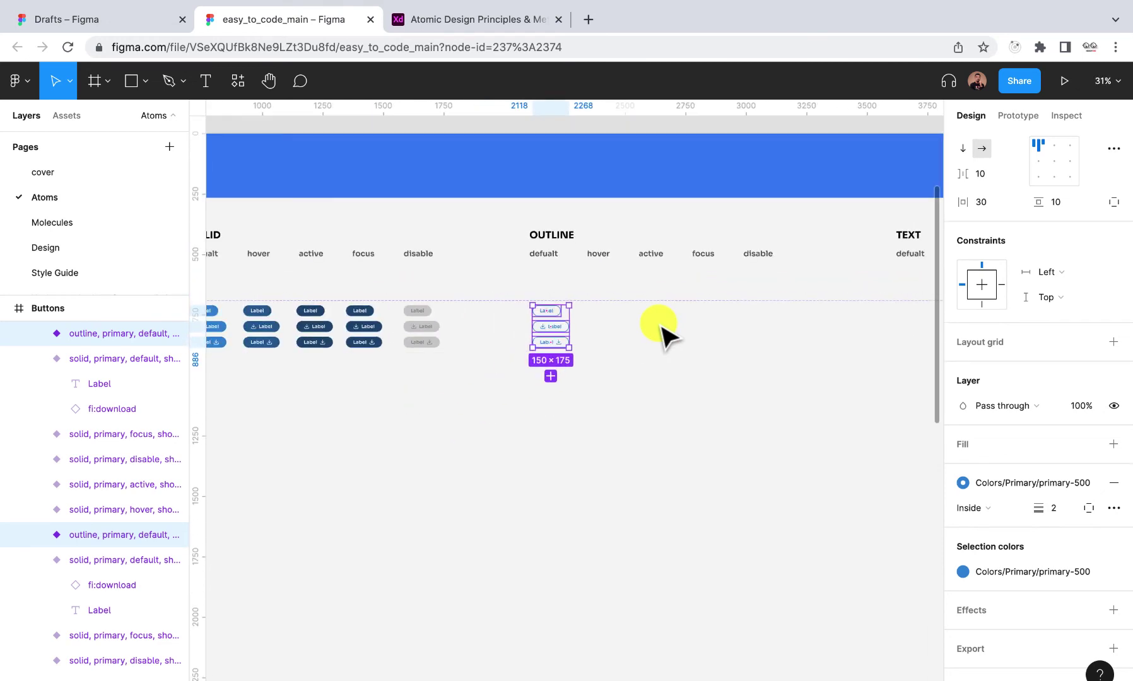
- Shorten the button component set to a height of about 1239 px, keeping its width
{"action": "scroll", "coordinate": [663, 327], "scroll_direction": "down", "scroll_amount": 1}
{"action": "right_click", "coordinate": [659, 325]}
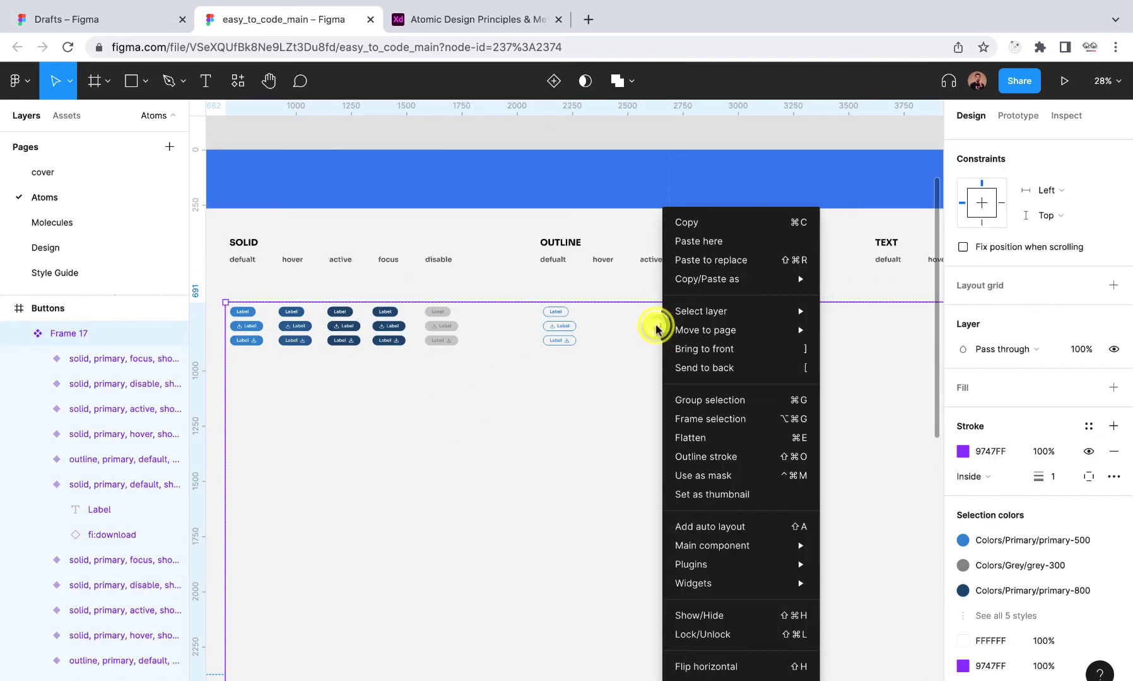
{"action": "left_click", "coordinate": [554, 453]}
{"action": "scroll", "coordinate": [554, 456], "scroll_direction": "down", "scroll_amount": 4}
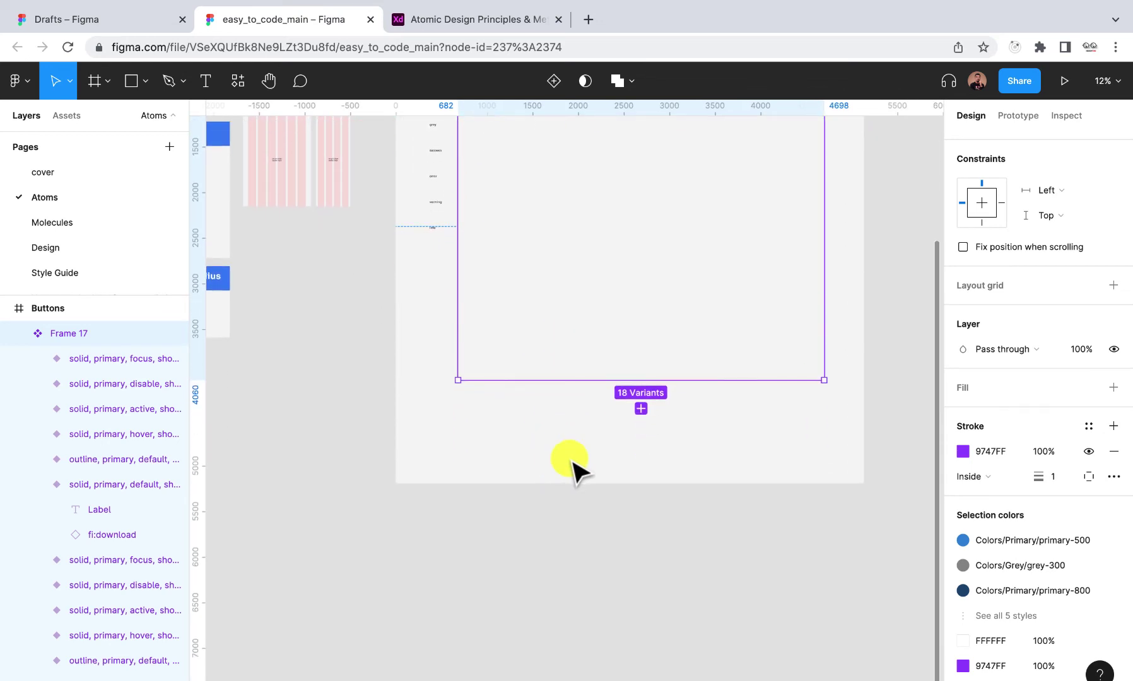
{"action": "scroll", "coordinate": [596, 476], "scroll_direction": "up", "scroll_amount": 3}
{"action": "scroll", "coordinate": [596, 476], "scroll_direction": "up", "scroll_amount": 2}
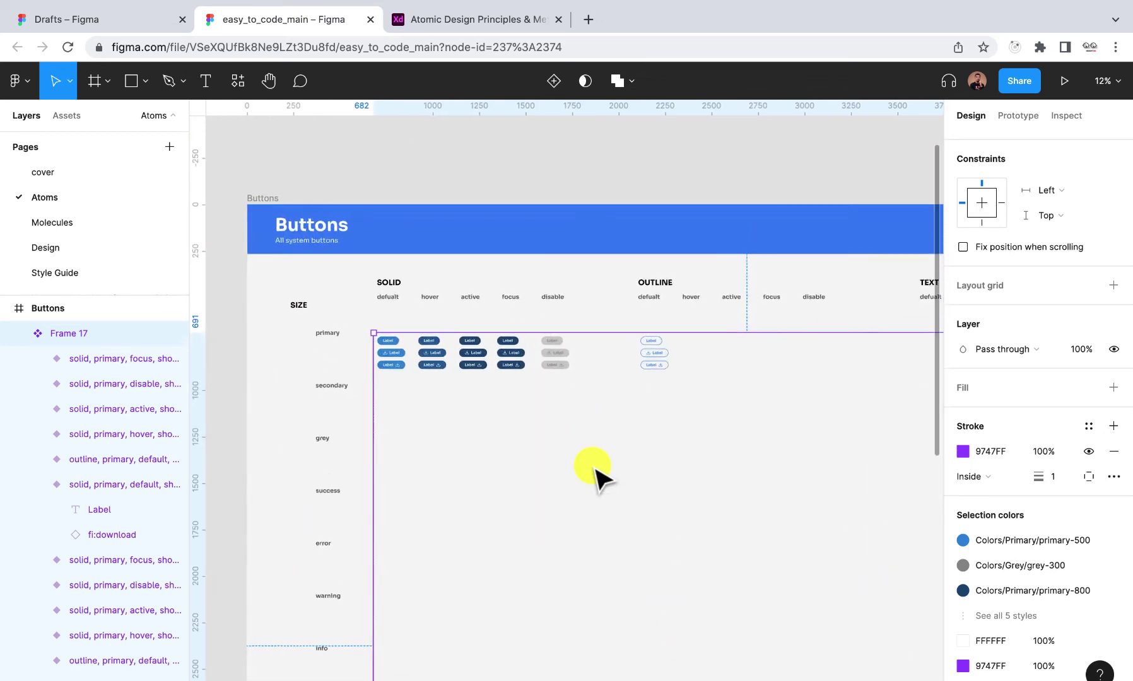
{"action": "scroll", "coordinate": [596, 476], "scroll_direction": "down", "scroll_amount": 4}
{"action": "scroll", "coordinate": [597, 477], "scroll_direction": "down", "scroll_amount": 3}
{"action": "left_click", "coordinate": [552, 558]}
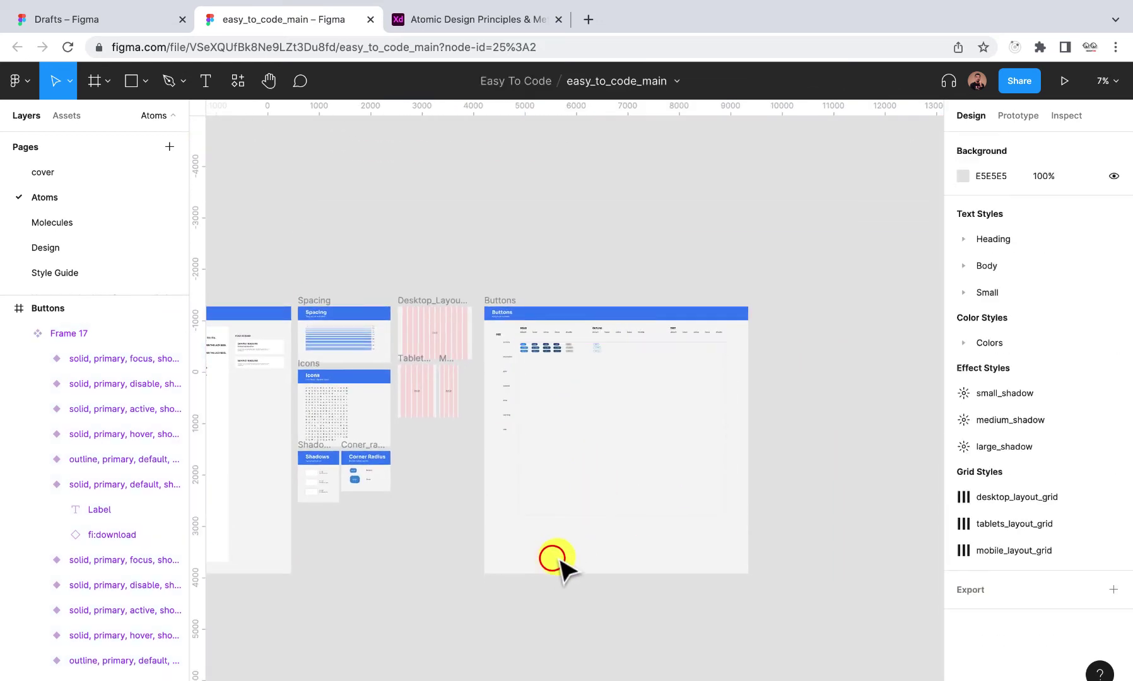
{"action": "left_click", "coordinate": [566, 423]}
{"action": "left_click_drag", "start_coordinate": [587, 516], "coordinate": [589, 371]}
{"action": "scroll", "coordinate": [579, 450], "scroll_direction": "up", "scroll_amount": 10}
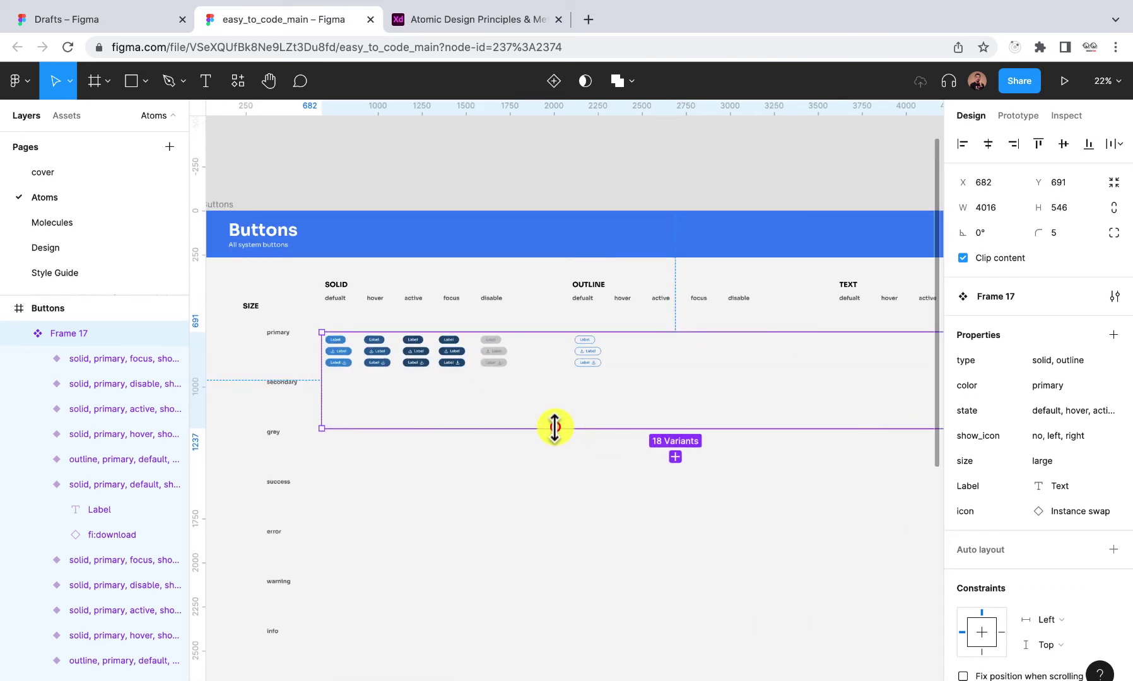
{"action": "left_click_drag", "start_coordinate": [555, 430], "coordinate": [557, 549]}
- Duplicate the three outline default variants into the hover column under OUTLINE and set the copies' state to hover
{"action": "scroll", "coordinate": [616, 384], "scroll_direction": "up", "scroll_amount": 5}
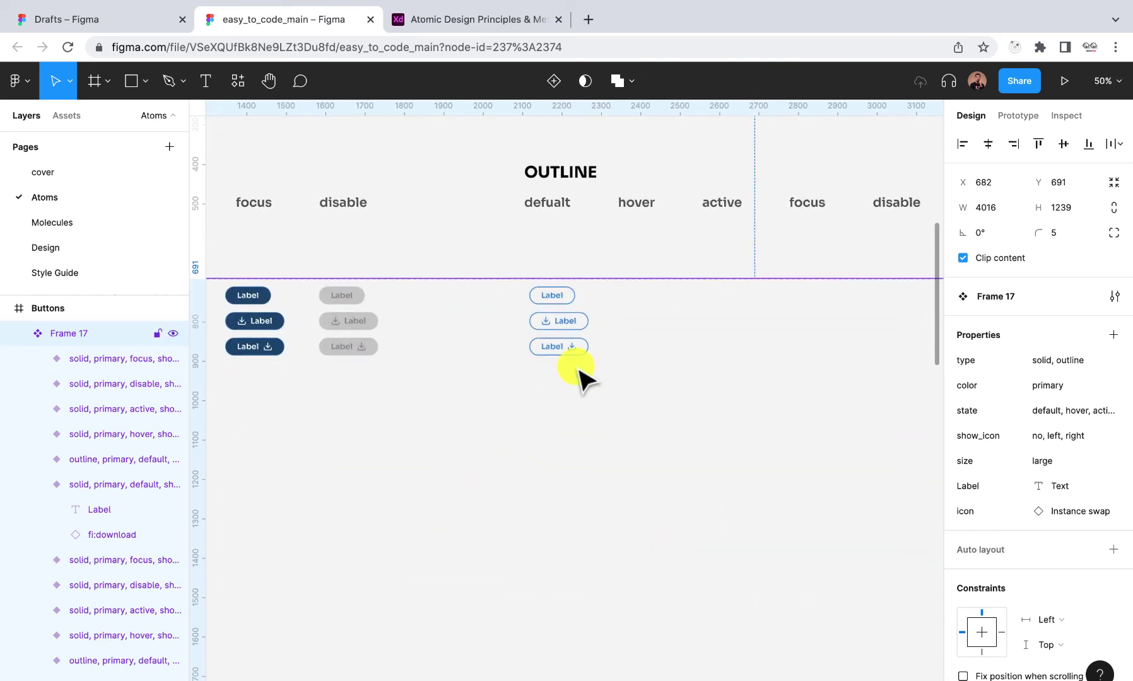
{"action": "scroll", "coordinate": [577, 370], "scroll_direction": "up", "scroll_amount": 6}
{"action": "scroll", "coordinate": [516, 350], "scroll_direction": "up", "scroll_amount": 1}
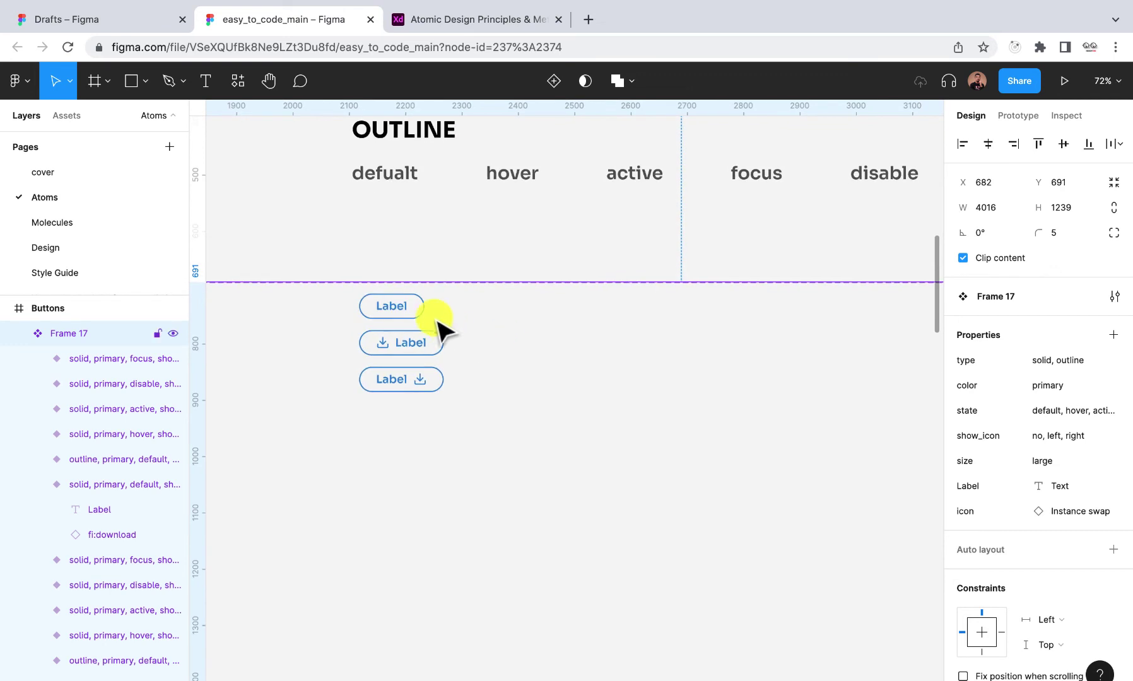
{"action": "left_click", "coordinate": [406, 307]}
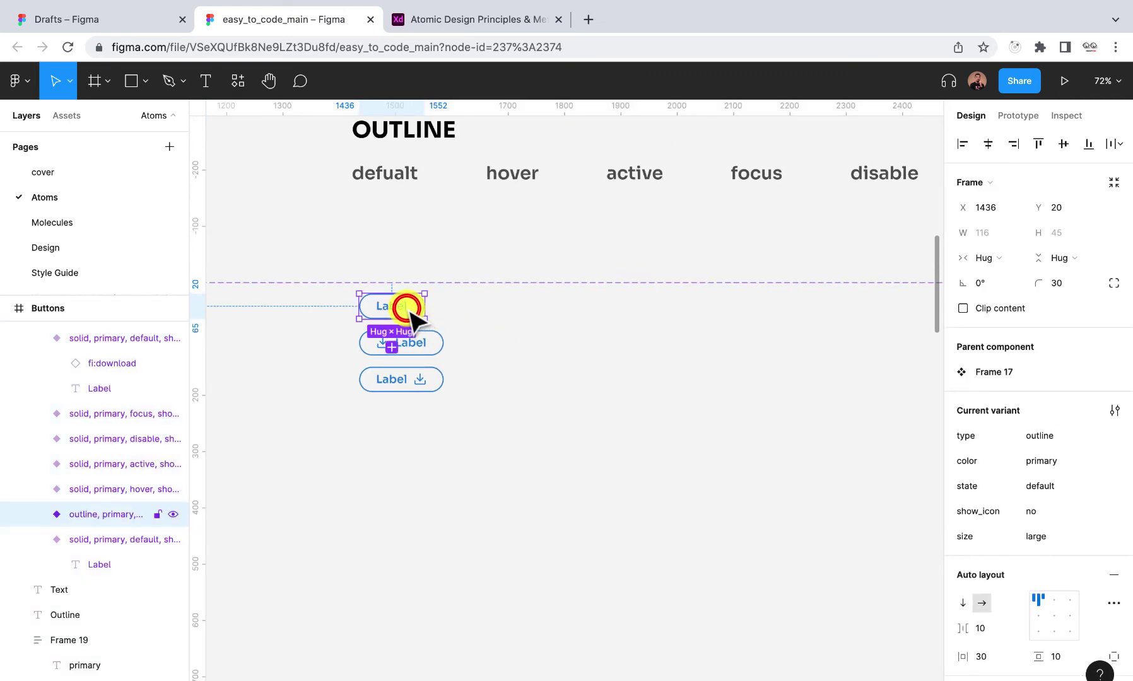
{"action": "left_click", "coordinate": [423, 378], "text": "shift"}
{"action": "left_click_drag", "start_coordinate": [411, 337], "coordinate": [538, 343]}
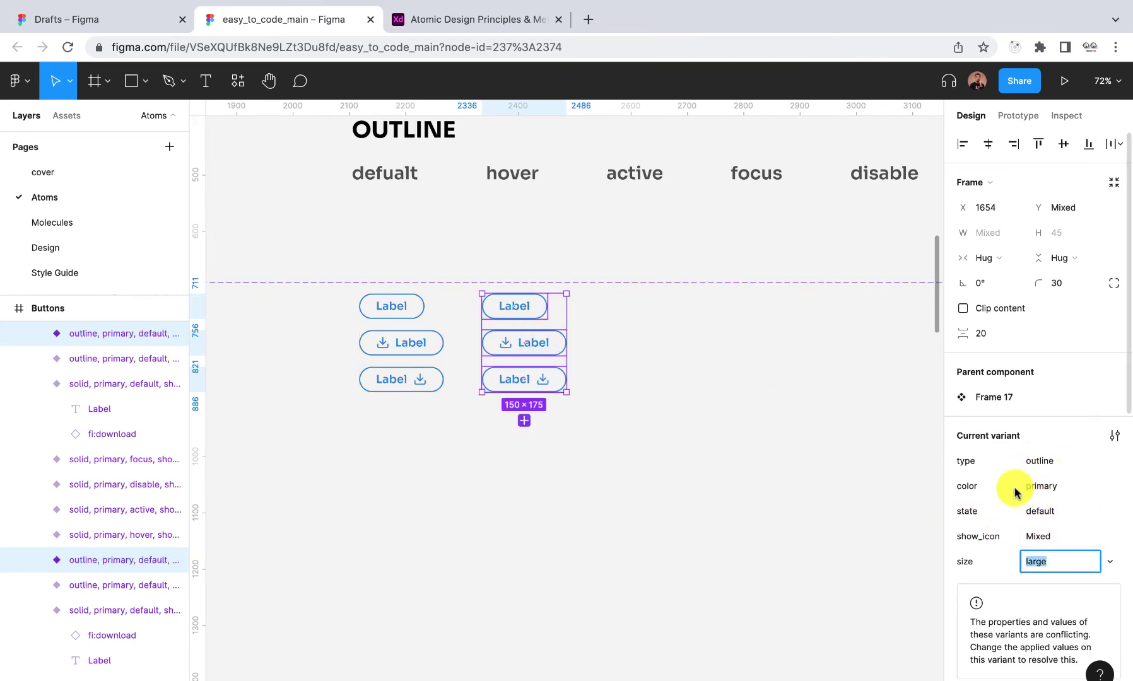
{"action": "left_click", "coordinate": [1111, 515]}
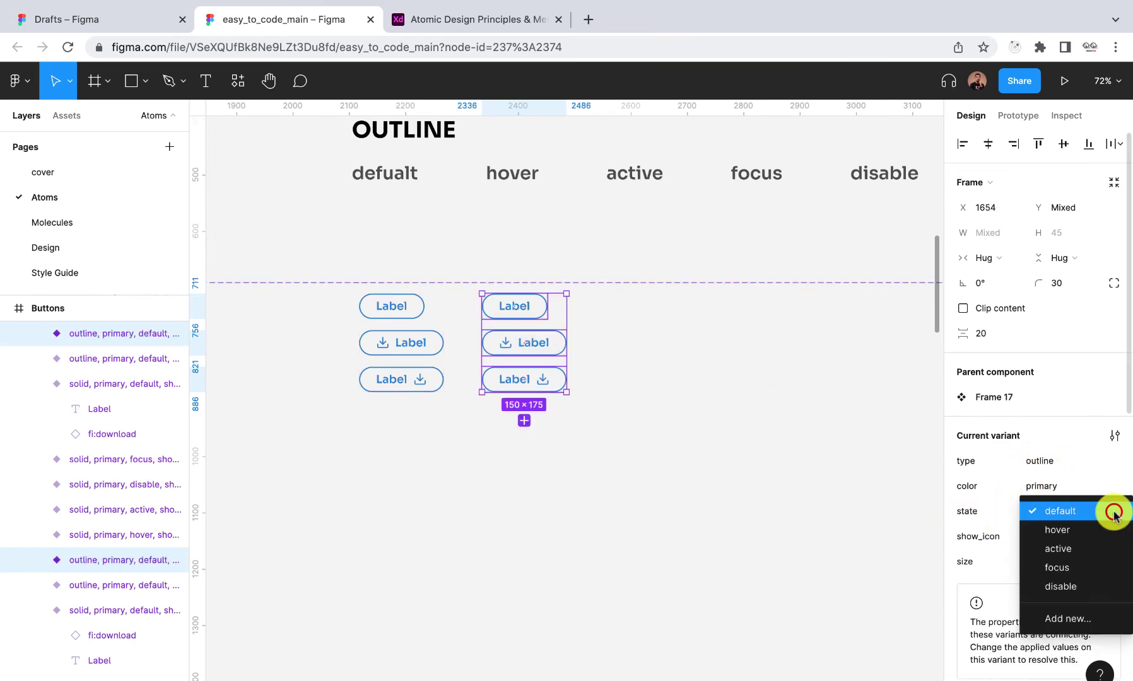
{"action": "left_click", "coordinate": [1087, 527]}
- Recolor the stroke, labels and icons of the three outline hover variants to Colors/Primary/primary-700
{"action": "scroll", "coordinate": [1094, 534], "scroll_direction": "down", "scroll_amount": 2}
{"action": "scroll", "coordinate": [1072, 546], "scroll_direction": "down", "scroll_amount": 6}
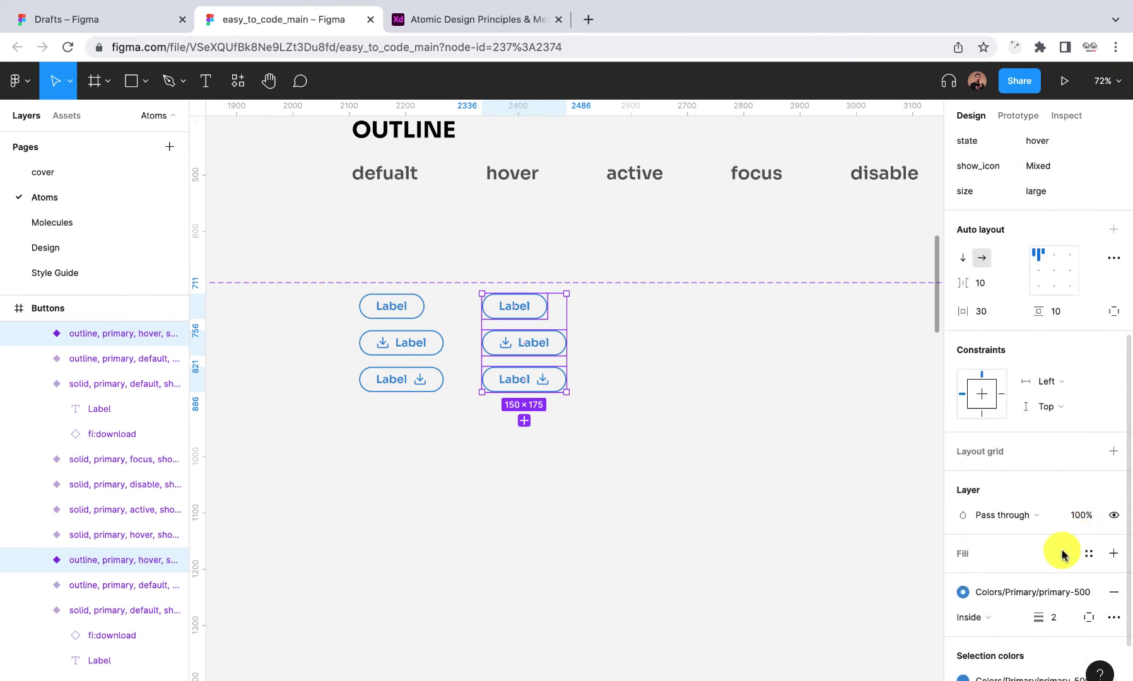
{"action": "left_click", "coordinate": [1018, 483]}
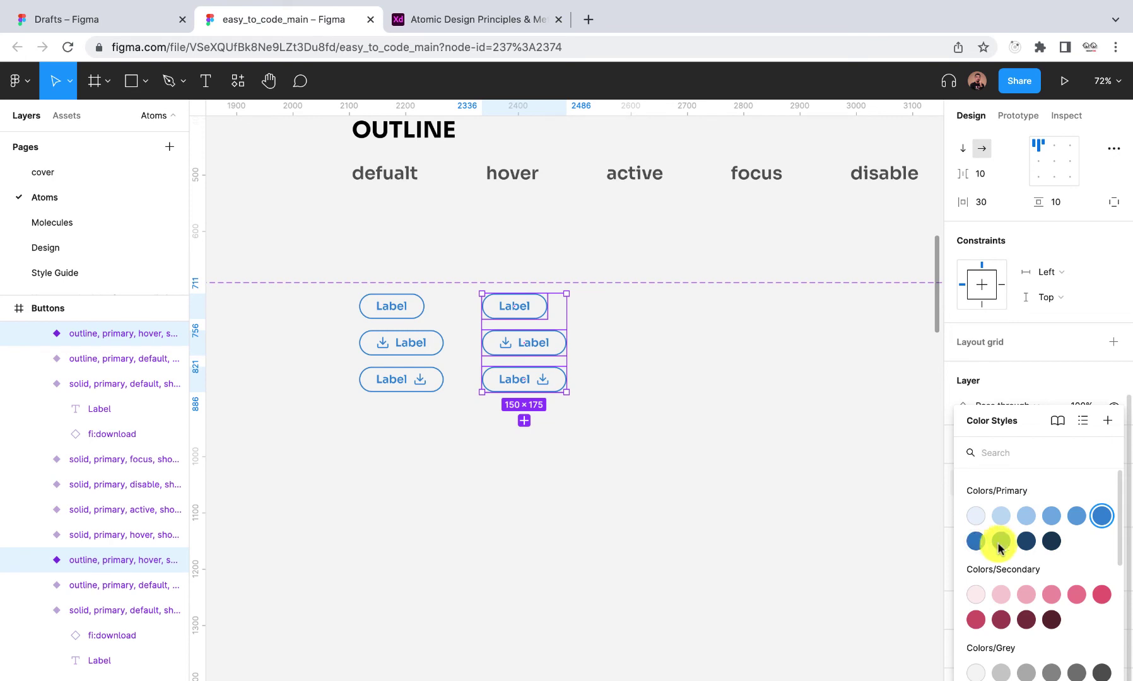
{"action": "left_click", "coordinate": [1002, 541]}
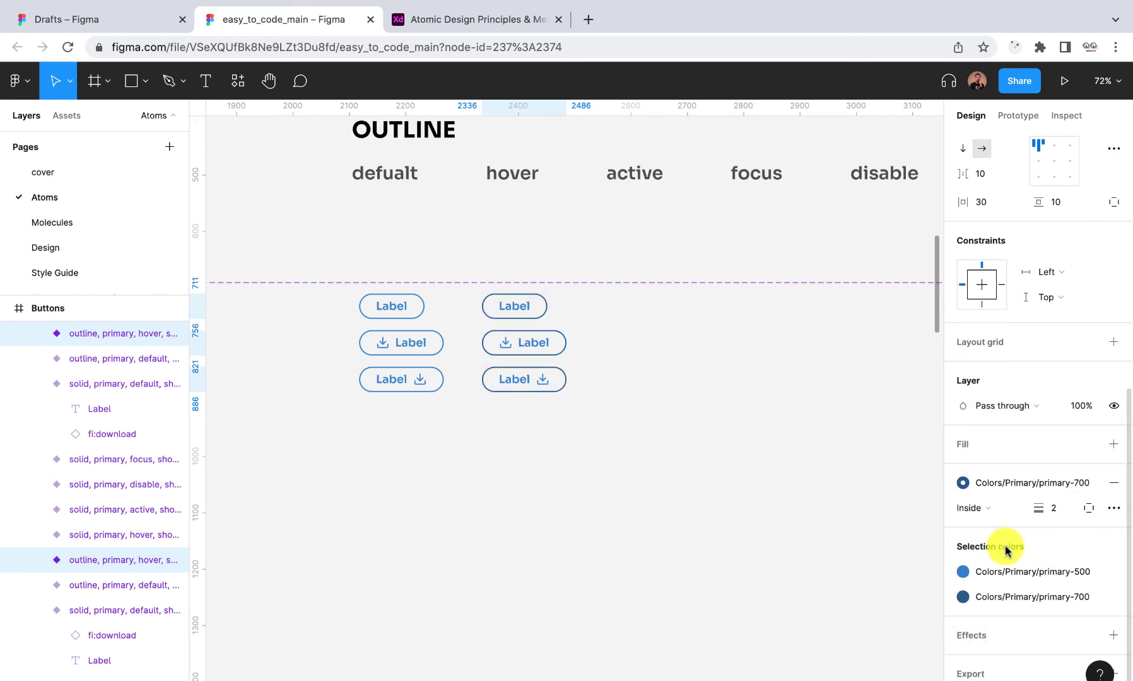
{"action": "left_click", "coordinate": [1022, 576]}
{"action": "left_click", "coordinate": [822, 534]}
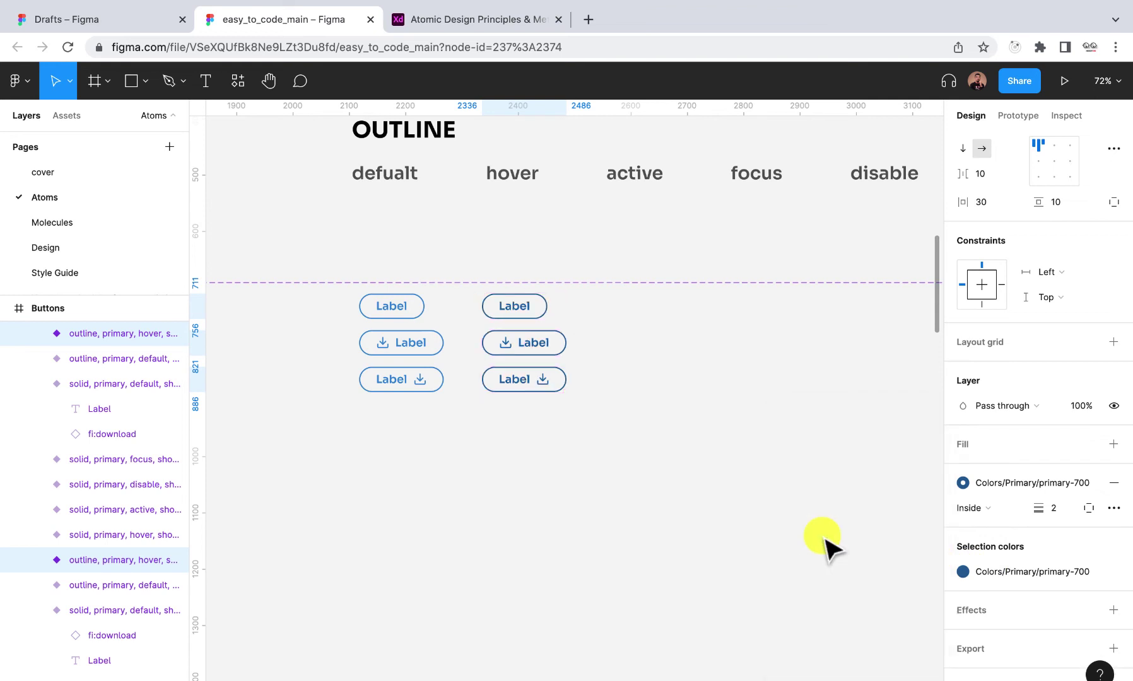
- Duplicate the three outline default variants into the default column under TEXT
{"action": "scroll", "coordinate": [679, 425], "scroll_direction": "down", "scroll_amount": 5}
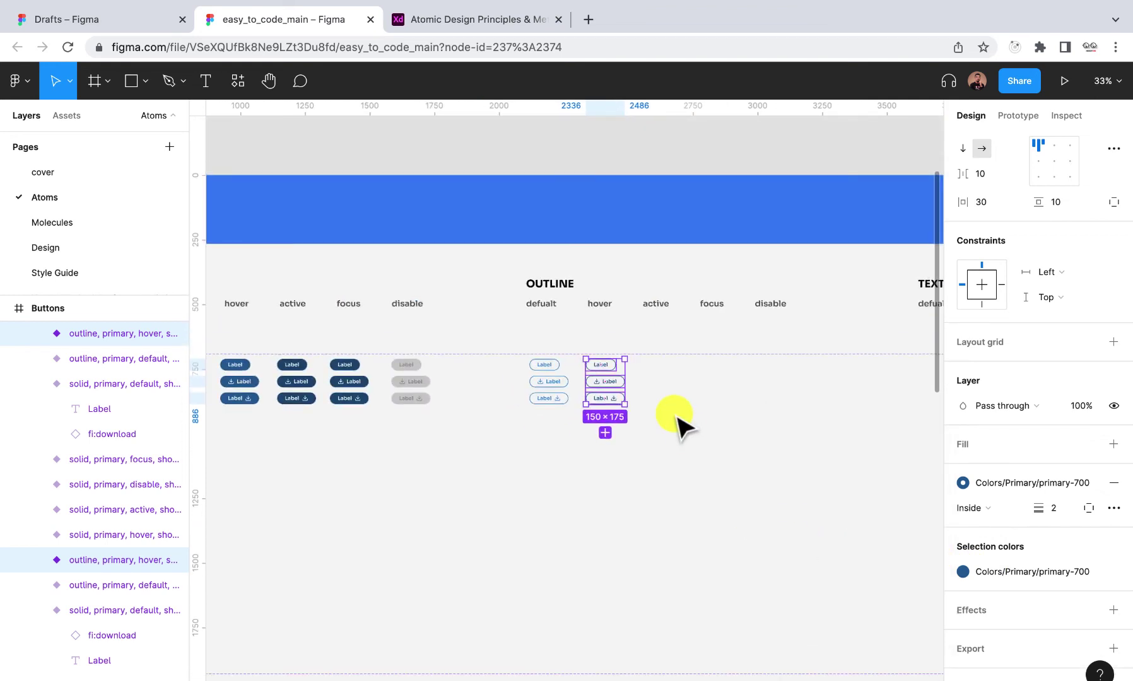
{"action": "scroll", "coordinate": [679, 424], "scroll_direction": "right", "scroll_amount": 3}
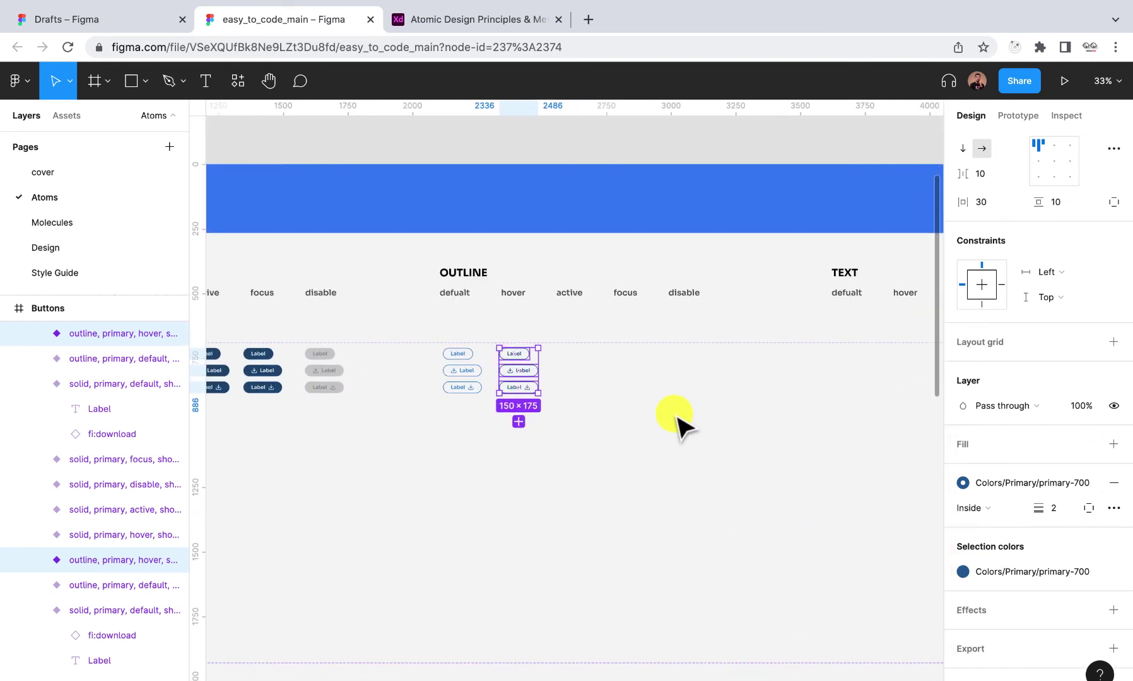
{"action": "left_click", "coordinate": [454, 355]}
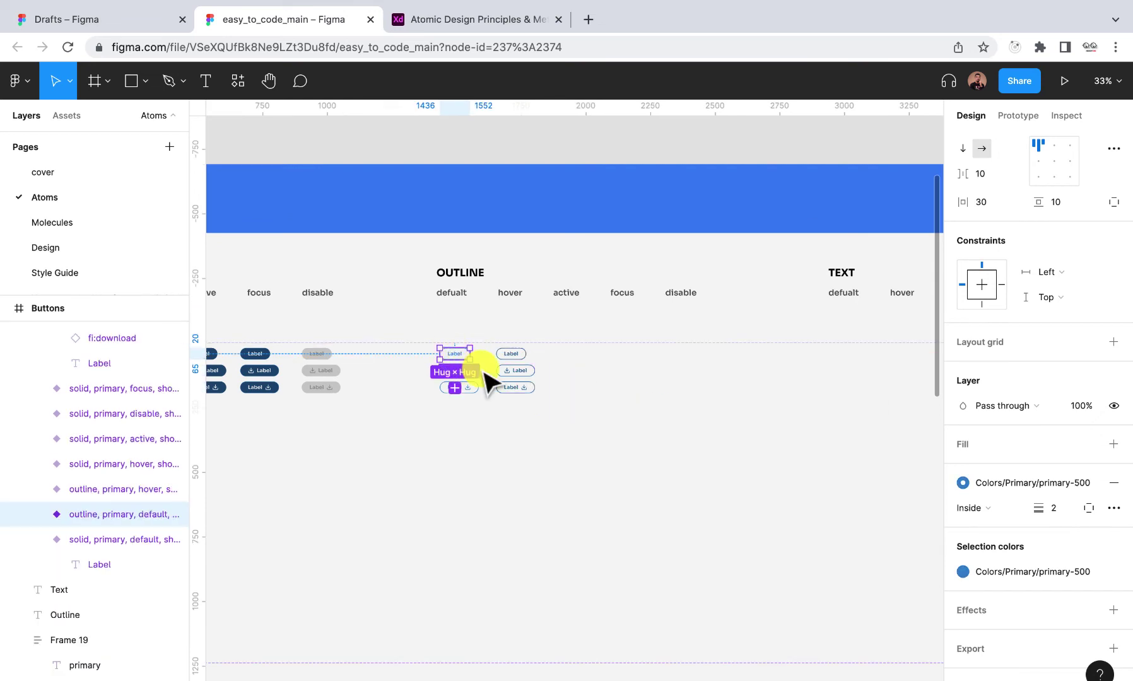
{"action": "scroll", "coordinate": [485, 373], "scroll_direction": "up", "scroll_amount": 5}
{"action": "left_click", "coordinate": [473, 371], "text": "shift"}
{"action": "left_click", "coordinate": [471, 389], "text": "shift"}
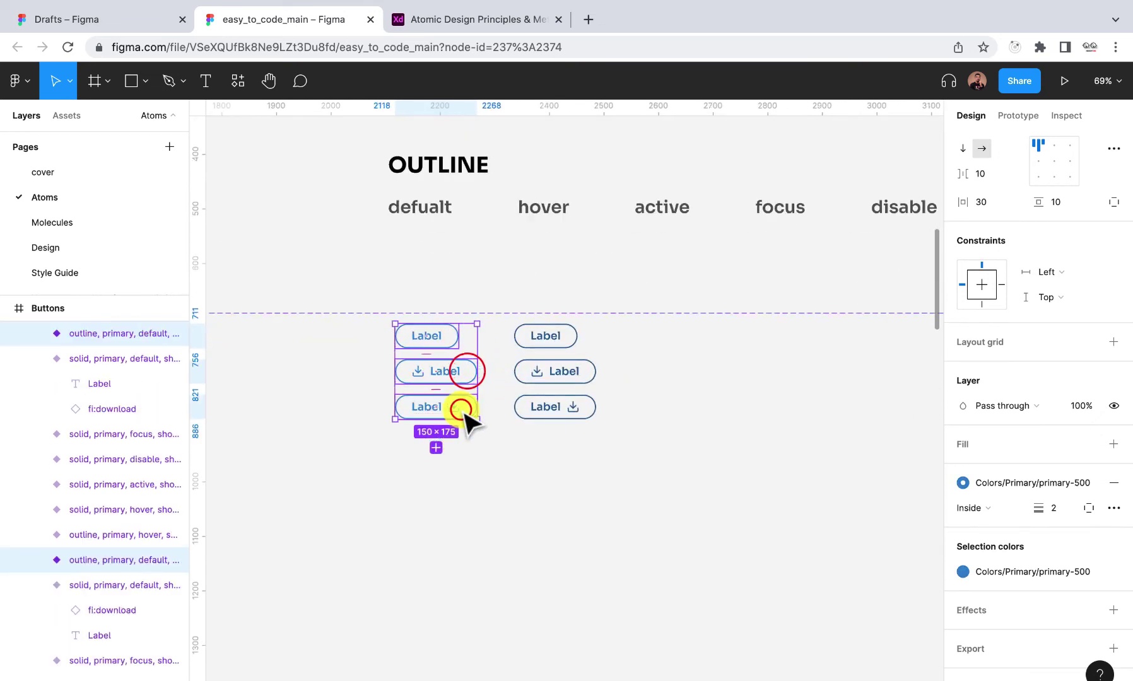
{"action": "scroll", "coordinate": [468, 421], "scroll_direction": "down", "scroll_amount": 5}
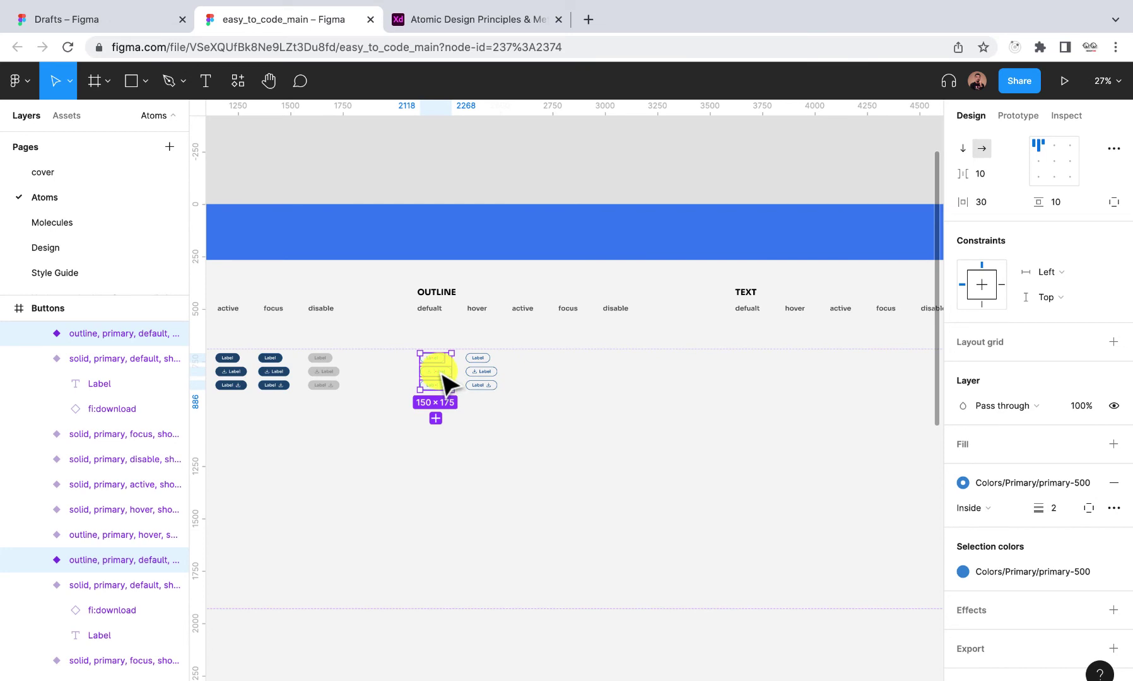
{"action": "left_click_drag", "start_coordinate": [444, 379], "coordinate": [753, 383]}
{"action": "scroll", "coordinate": [753, 383], "scroll_direction": "up", "scroll_amount": 10}
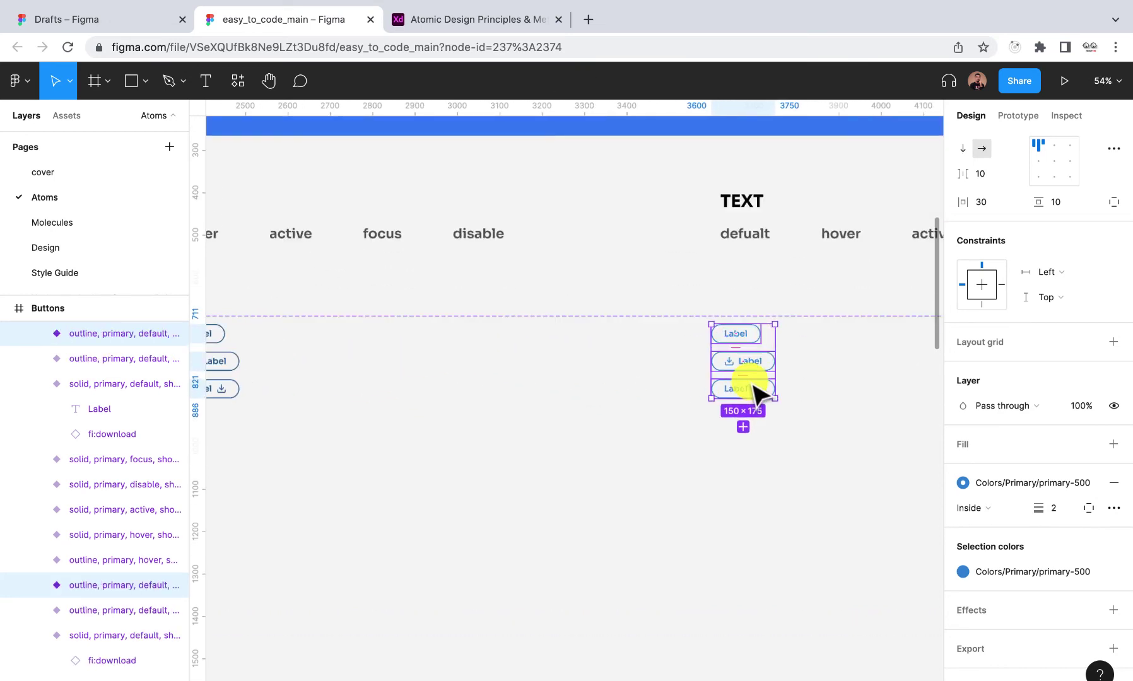
- Add the new type value text and assign it to the three default variants under TEXT
{"action": "scroll", "coordinate": [1046, 411], "scroll_direction": "up", "scroll_amount": 8}
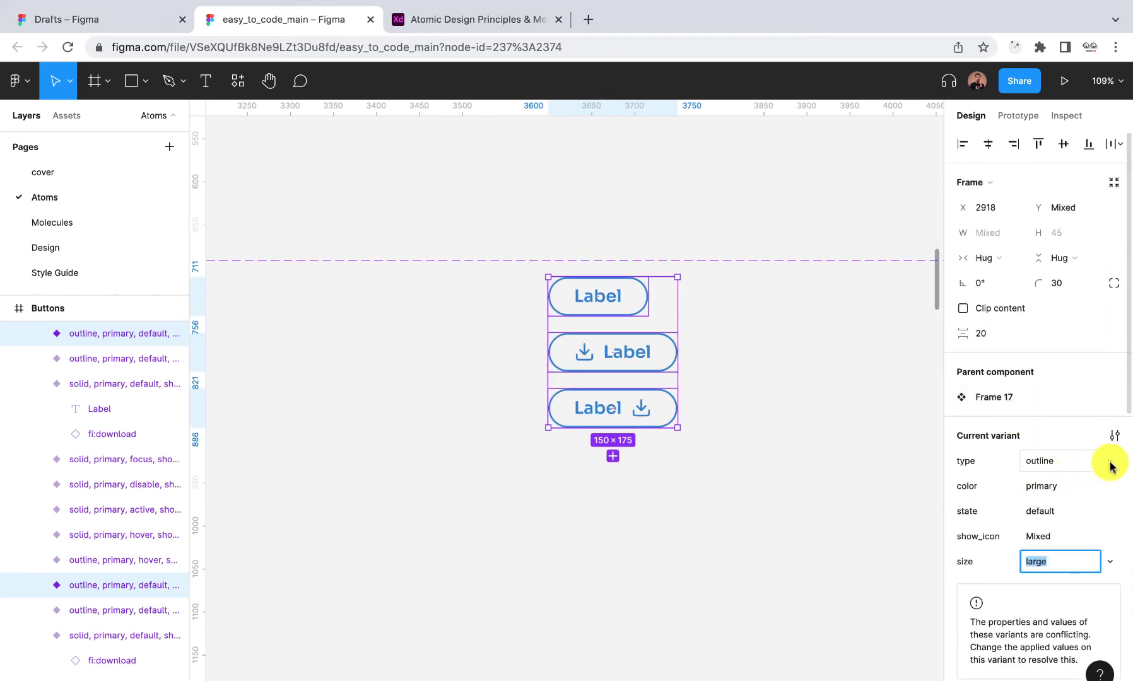
{"action": "left_click", "coordinate": [1115, 461]}
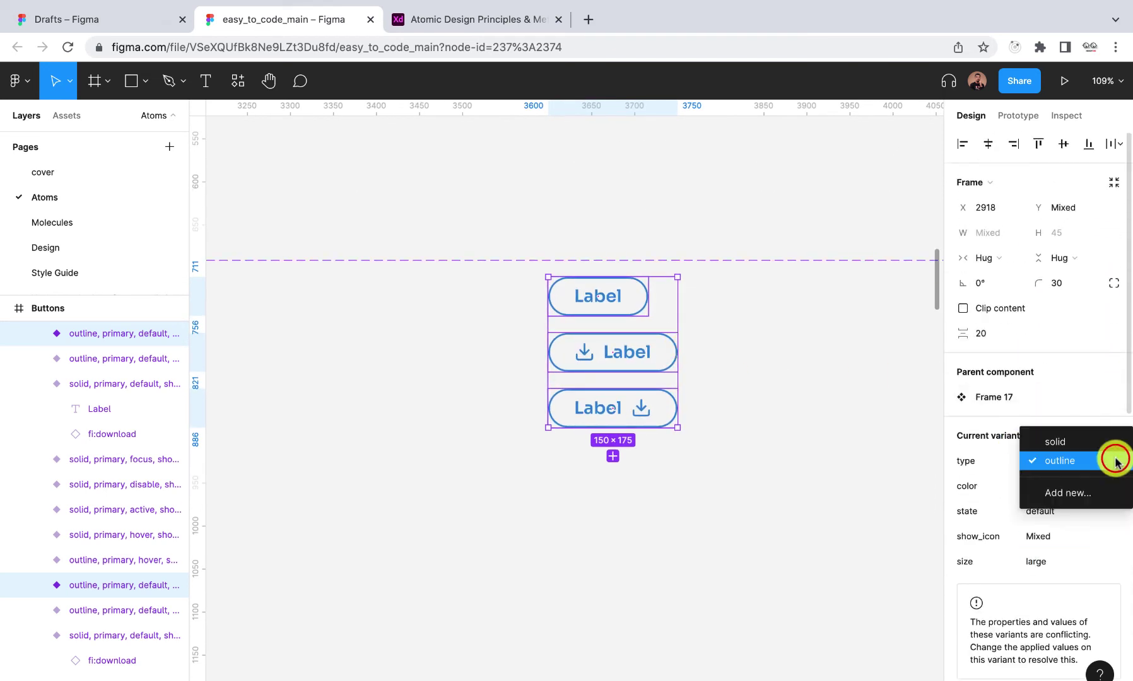
{"action": "left_click", "coordinate": [1092, 492]}
{"action": "type", "text": "text"}
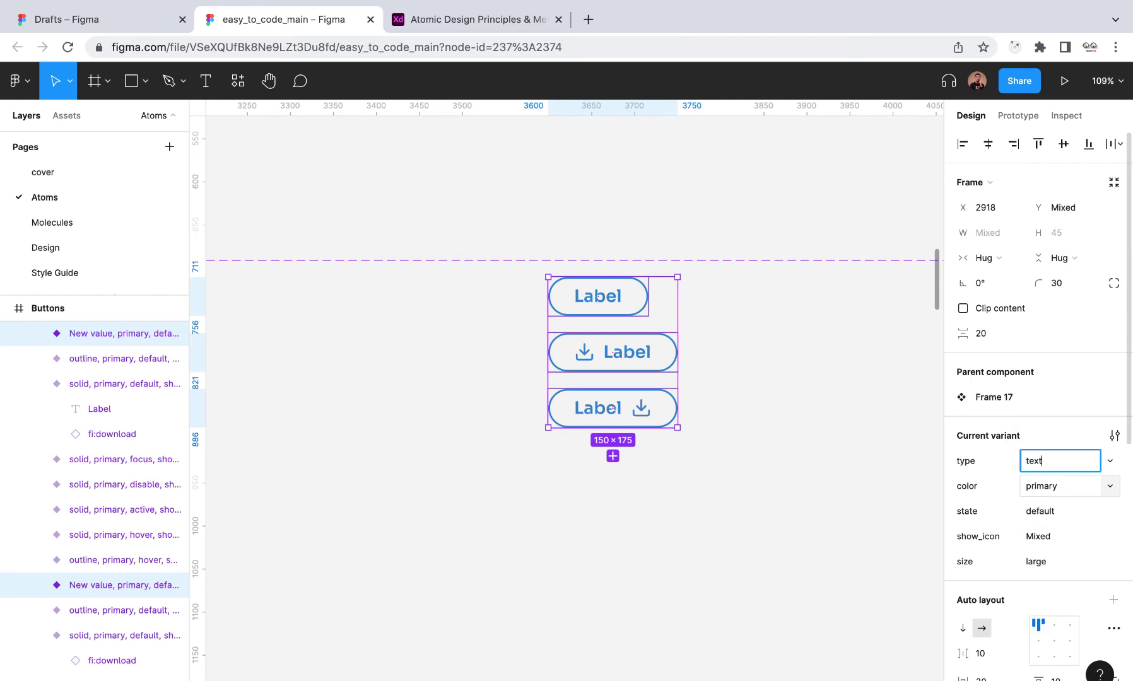
{"action": "key", "text": "Return"}
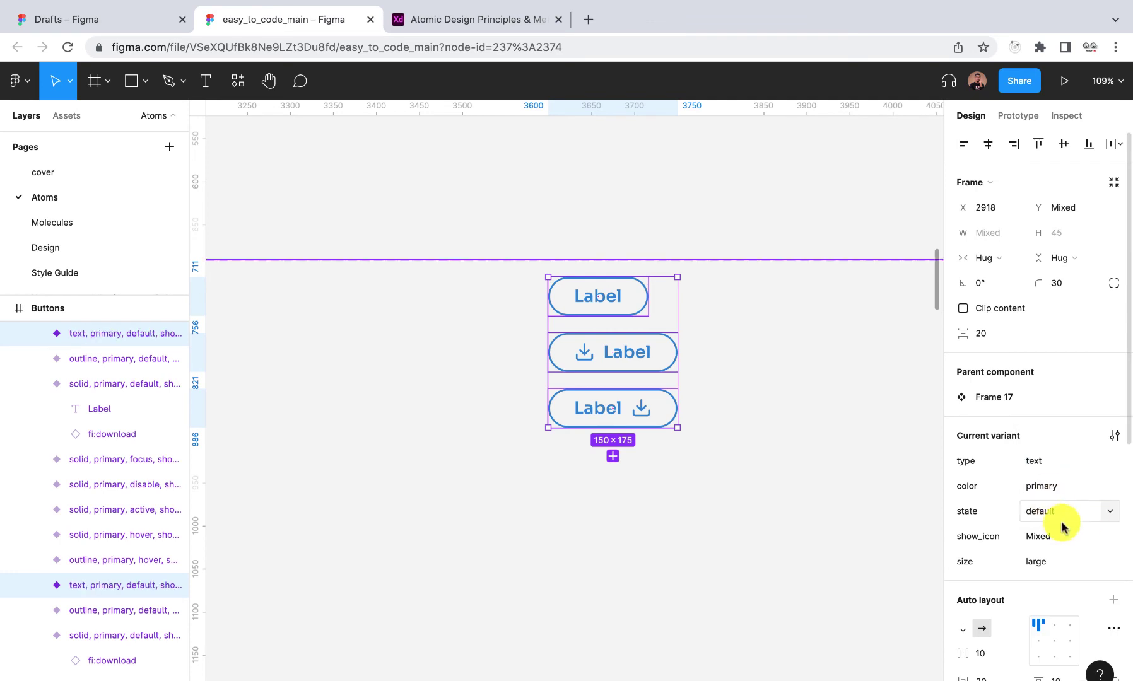
- Remove the stroke from the three text default variants
{"action": "scroll", "coordinate": [1064, 527], "scroll_direction": "down", "scroll_amount": 6}
{"action": "scroll", "coordinate": [1062, 525], "scroll_direction": "down", "scroll_amount": 2}
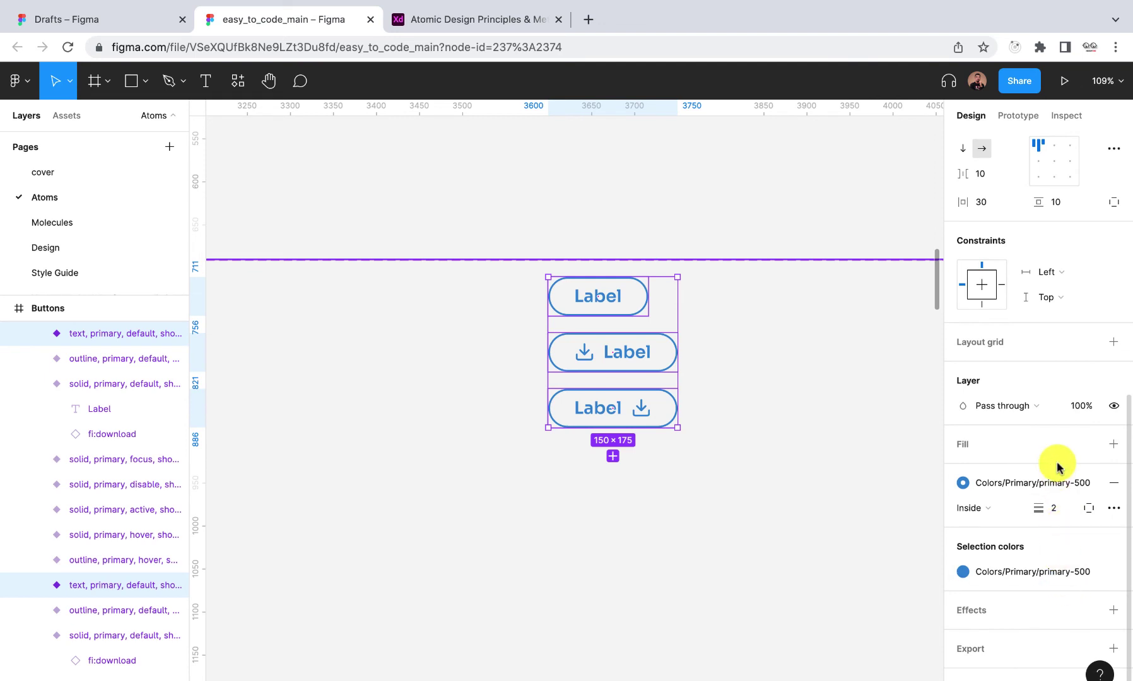
{"action": "left_click", "coordinate": [1111, 484]}
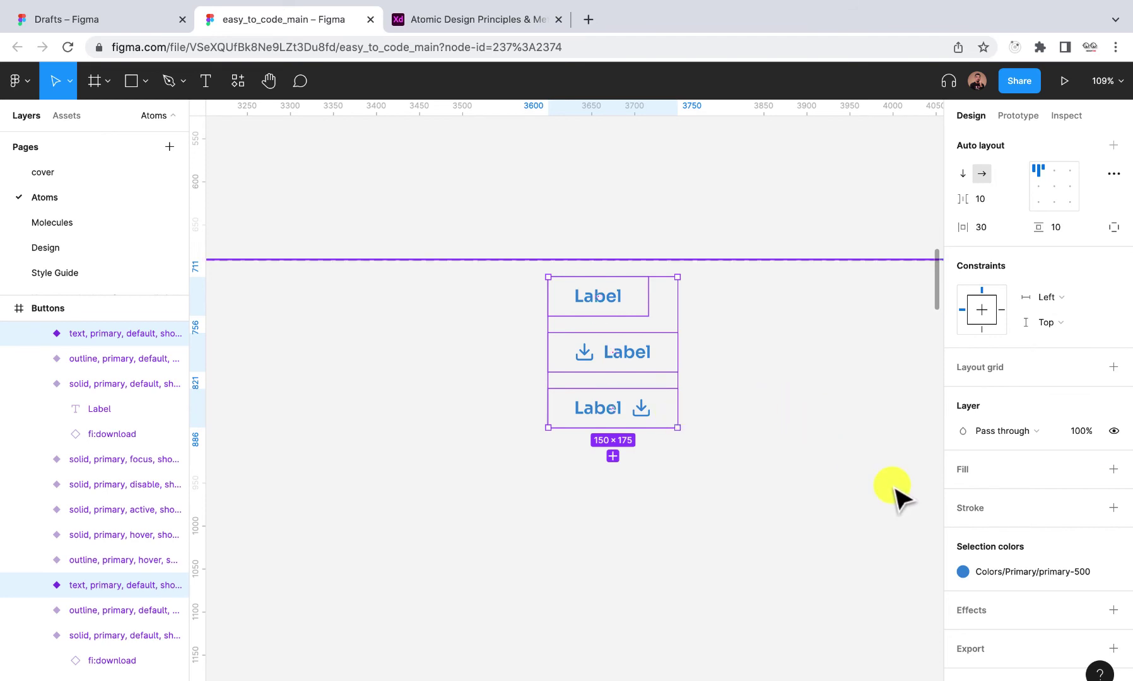
- Duplicate the three text default variants into the hover column under TEXT and set the copies' state to hover
{"action": "scroll", "coordinate": [777, 489], "scroll_direction": "down", "scroll_amount": 5}
{"action": "scroll", "coordinate": [779, 492], "scroll_direction": "up", "scroll_amount": 8}
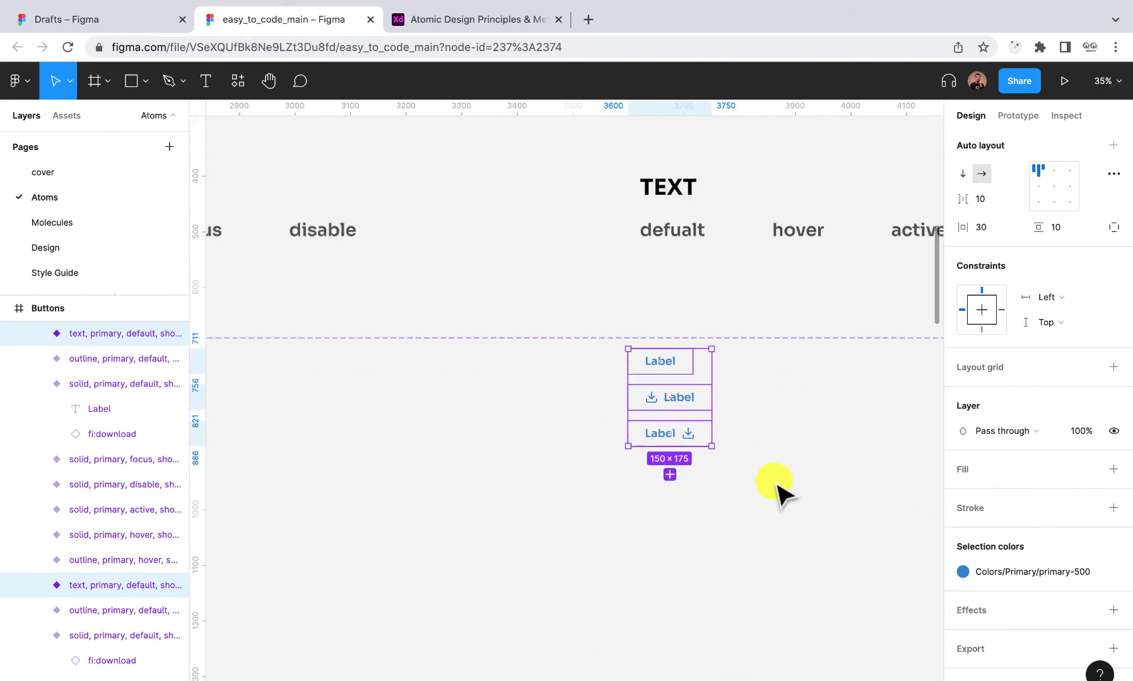
{"action": "left_click_drag", "start_coordinate": [677, 398], "coordinate": [823, 399]}
{"action": "scroll", "coordinate": [826, 402], "scroll_direction": "right", "scroll_amount": 5}
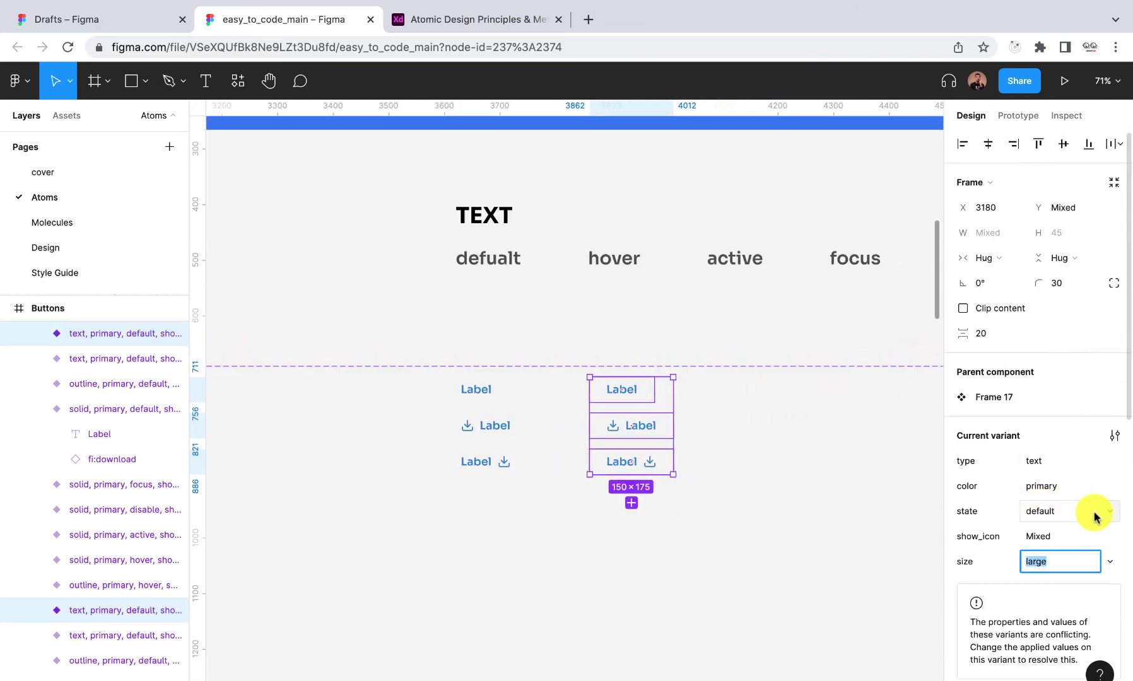
{"action": "left_click", "coordinate": [1115, 513]}
{"action": "left_click", "coordinate": [1083, 534]}
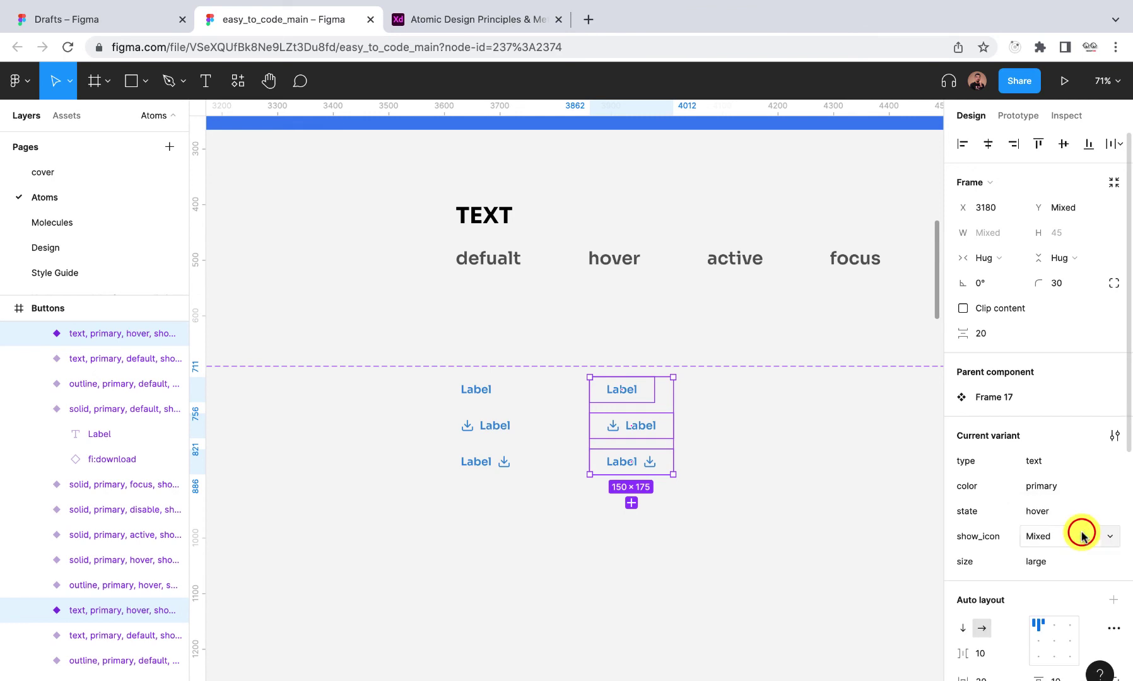
- Recolor the labels and icons of the three text hover variants to Colors/Primary/primary-700
{"action": "scroll", "coordinate": [1083, 534], "scroll_direction": "down", "scroll_amount": 5}
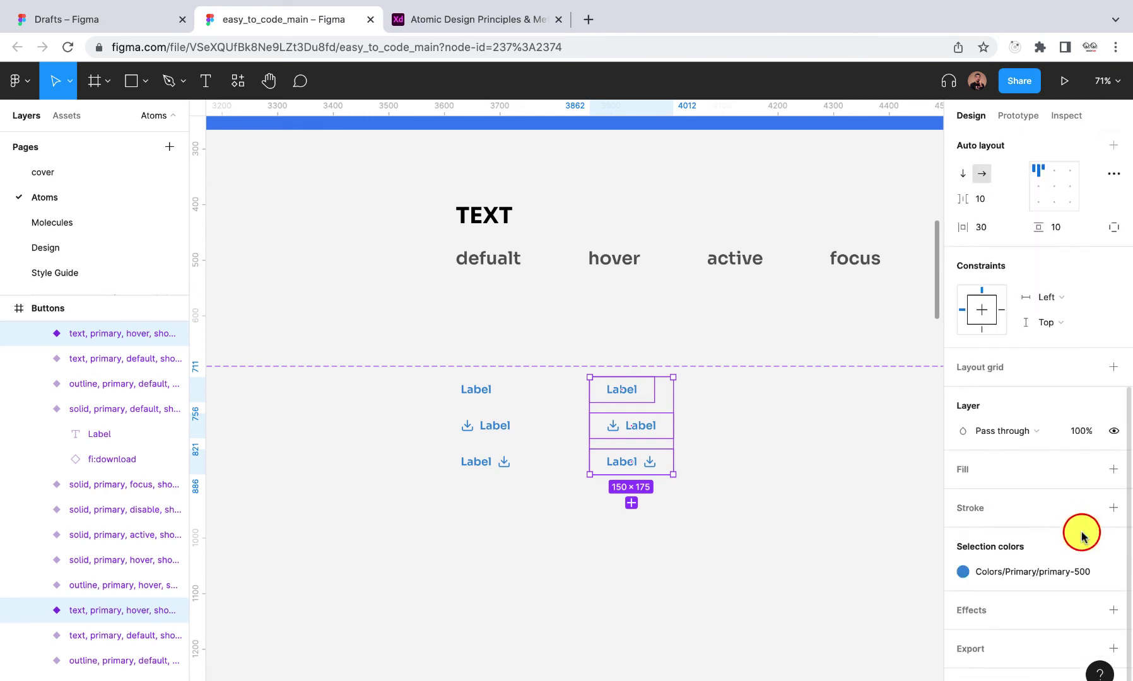
{"action": "left_click", "coordinate": [1025, 573]}
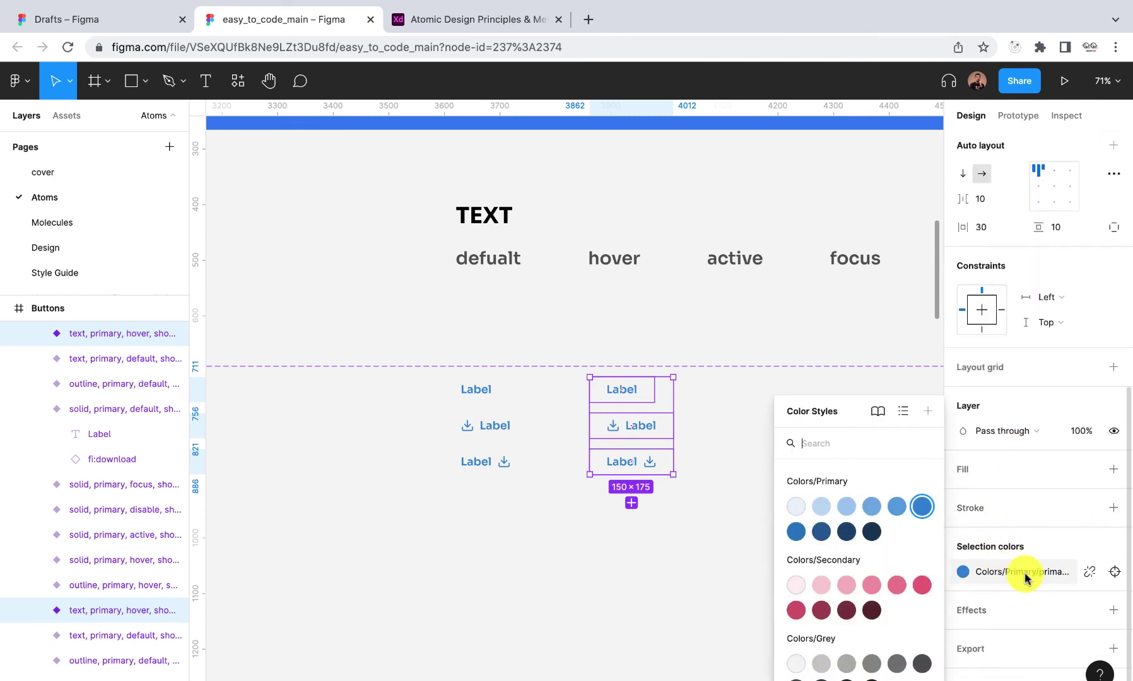
{"action": "left_click", "coordinate": [821, 533]}
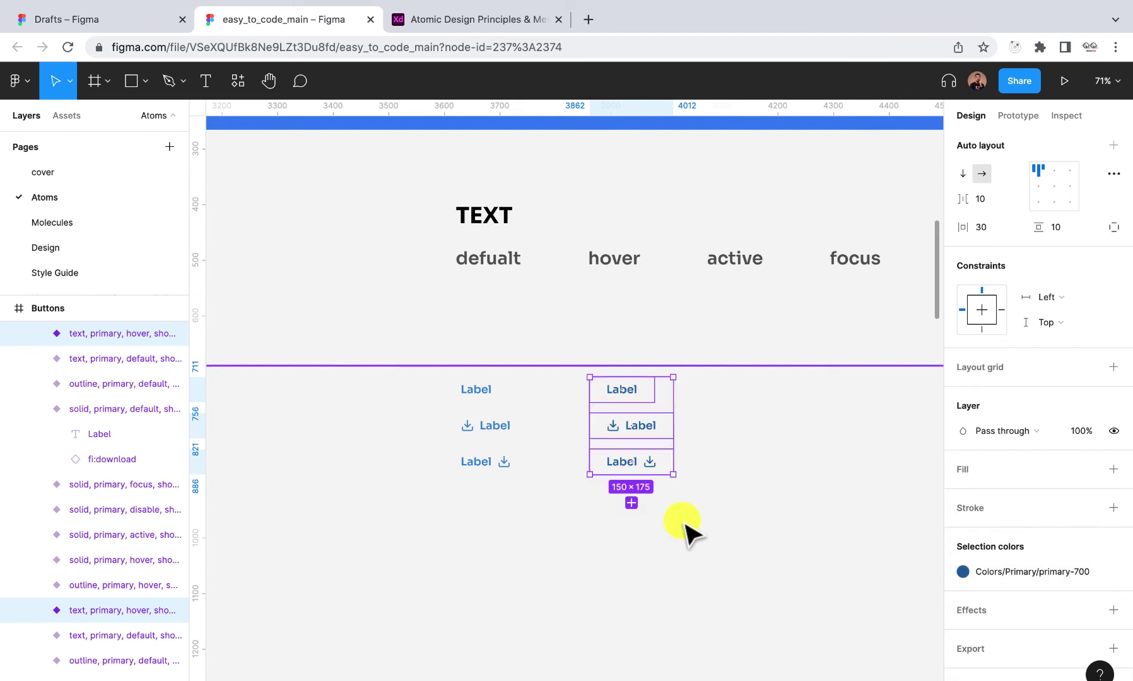
- Duplicate the three solid primary default variants into the secondary row of the default column under SOLID
{"action": "scroll", "coordinate": [652, 416], "scroll_direction": "up", "scroll_amount": 5}
{"action": "scroll", "coordinate": [652, 416], "scroll_direction": "down", "scroll_amount": 10}
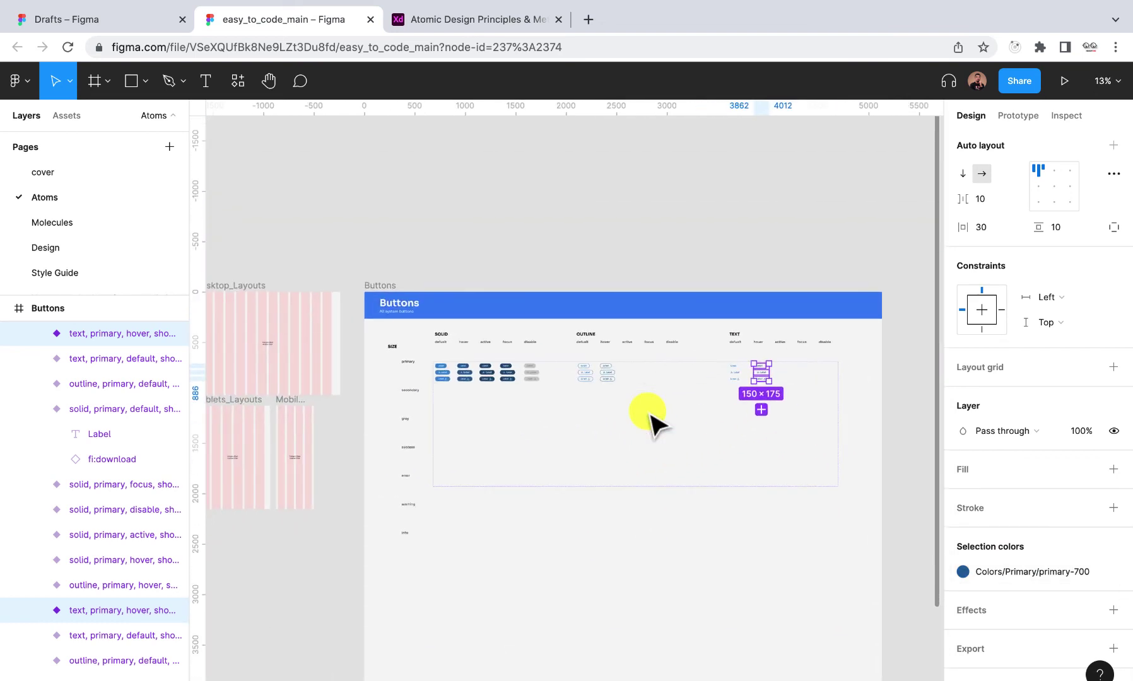
{"action": "scroll", "coordinate": [464, 377], "scroll_direction": "up", "scroll_amount": 5}
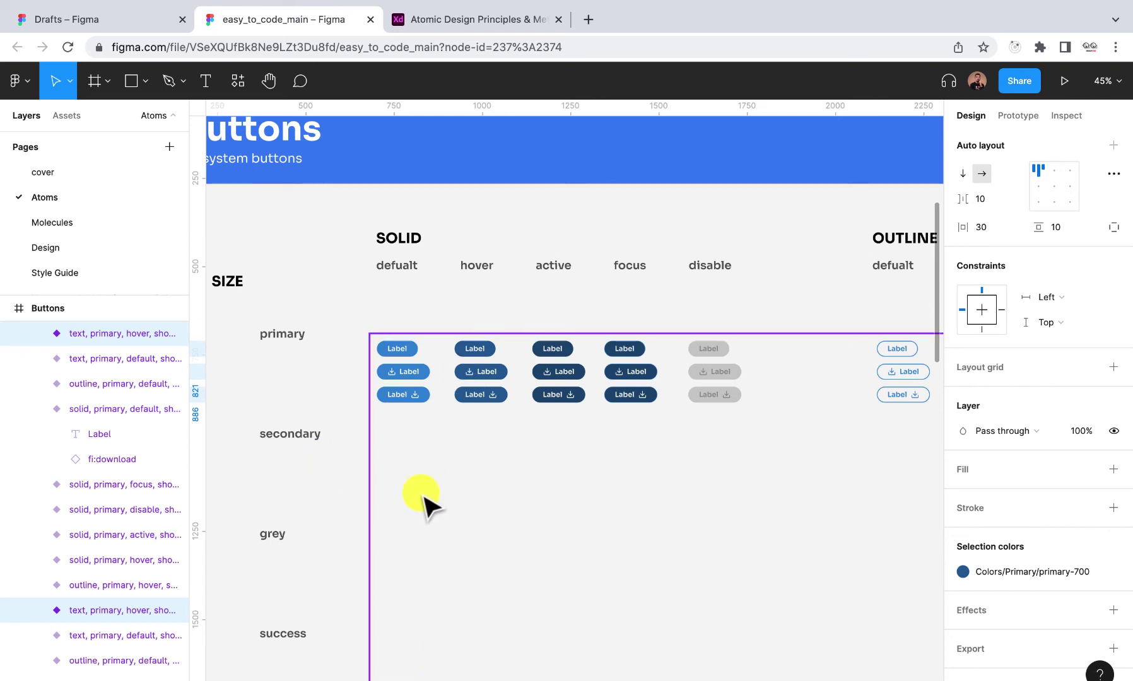
{"action": "scroll", "coordinate": [424, 502], "scroll_direction": "down", "scroll_amount": 5}
{"action": "scroll", "coordinate": [424, 471], "scroll_direction": "up", "scroll_amount": 8}
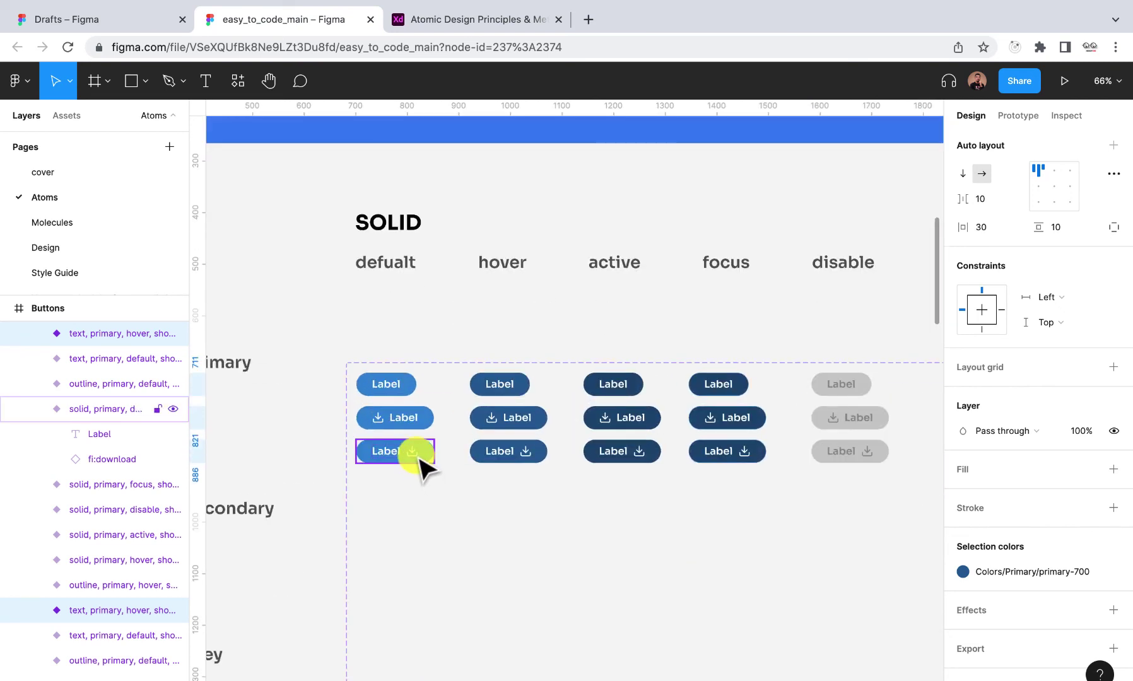
{"action": "left_click", "coordinate": [420, 458]}
{"action": "left_click", "coordinate": [404, 421], "text": "shift"}
{"action": "left_click", "coordinate": [399, 388], "text": "shift"}
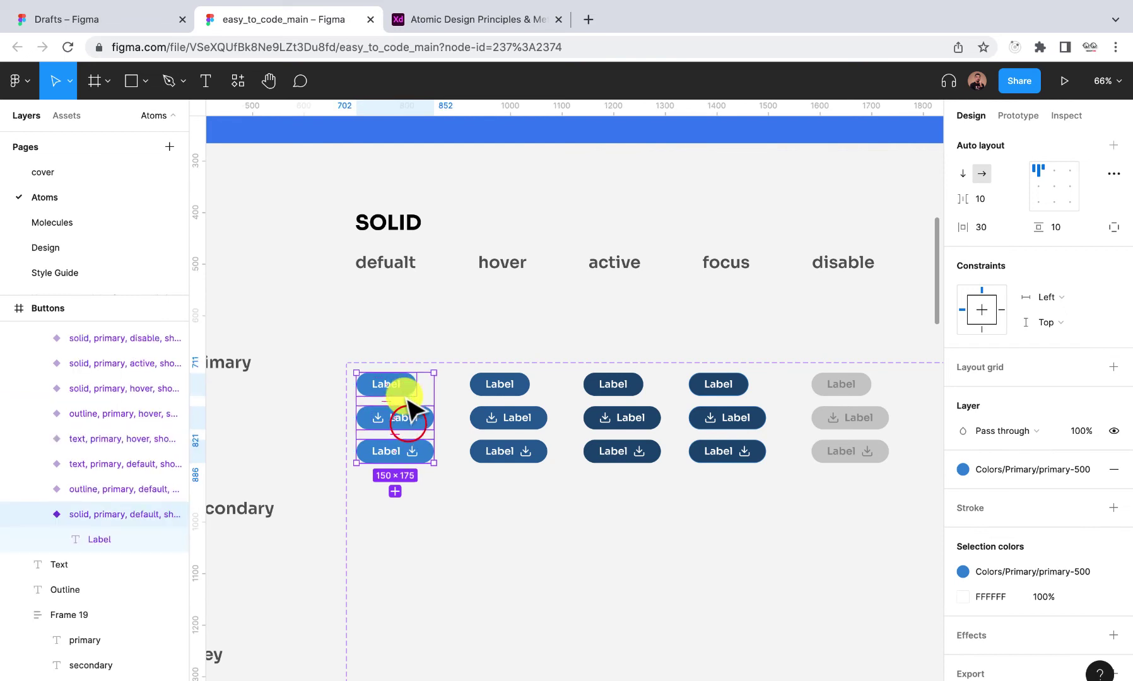
{"action": "key", "text": "ctrl+alt+g"}
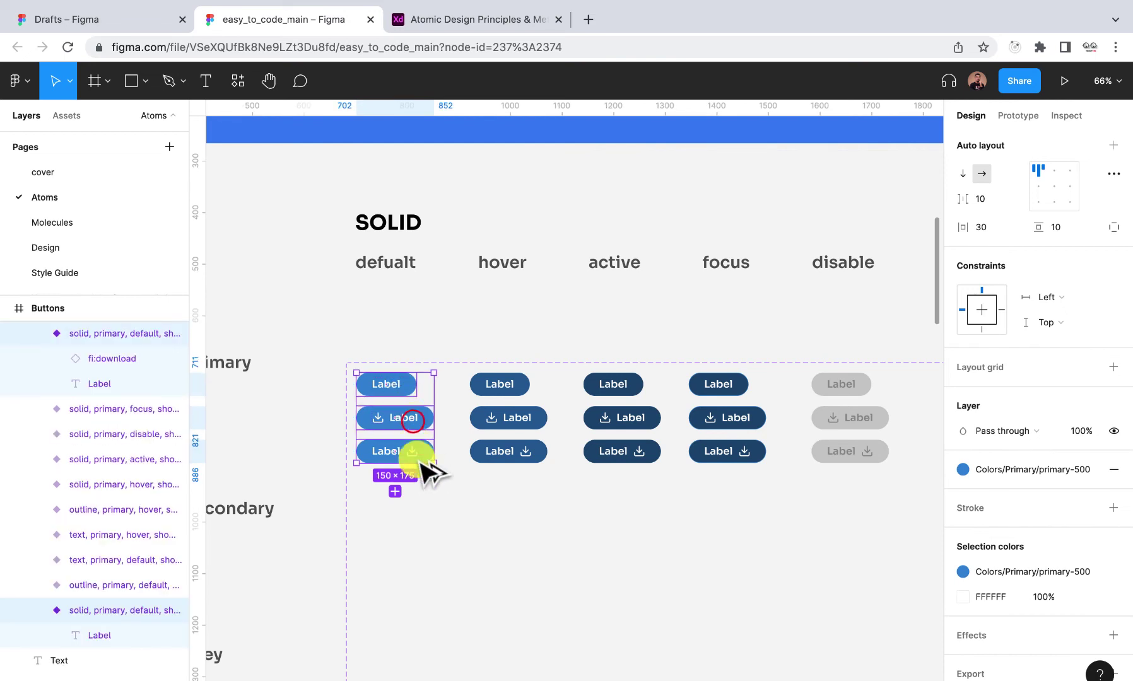
{"action": "left_click_drag", "start_coordinate": [415, 421], "coordinate": [416, 550]}
{"action": "key", "text": "ctrl+shift+g"}
{"action": "scroll", "coordinate": [416, 555], "scroll_direction": "down", "scroll_amount": 2}
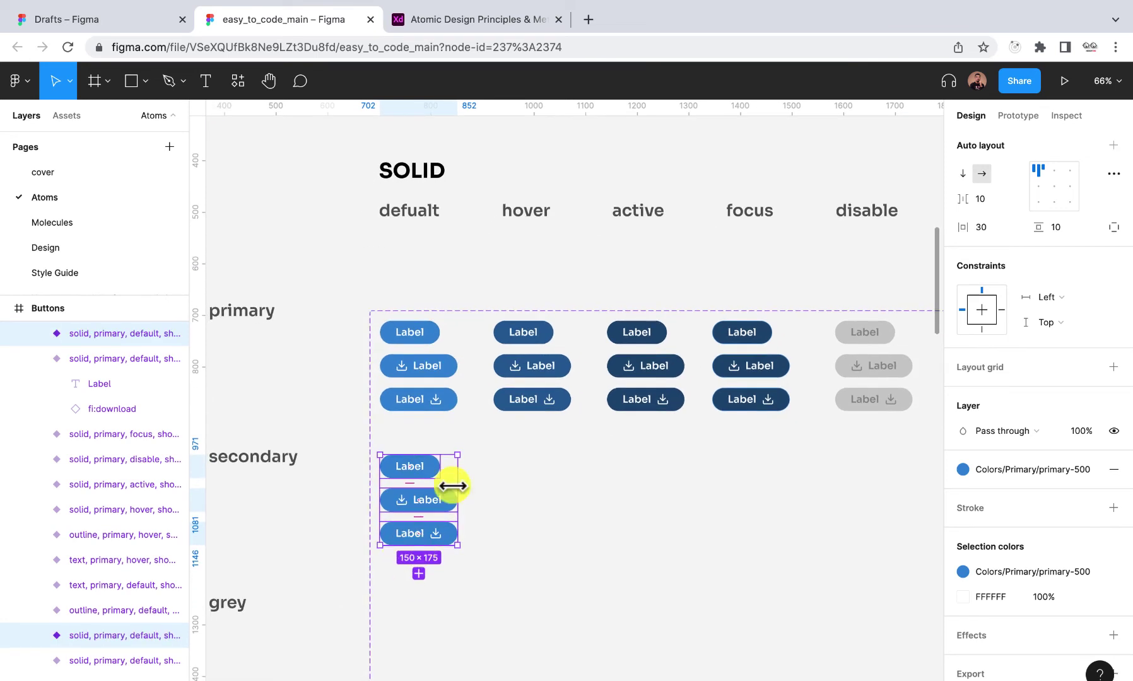
- Add the new color value secondary and assign it to the three copied variants in the secondary row
{"action": "scroll", "coordinate": [991, 453], "scroll_direction": "up", "scroll_amount": 6}
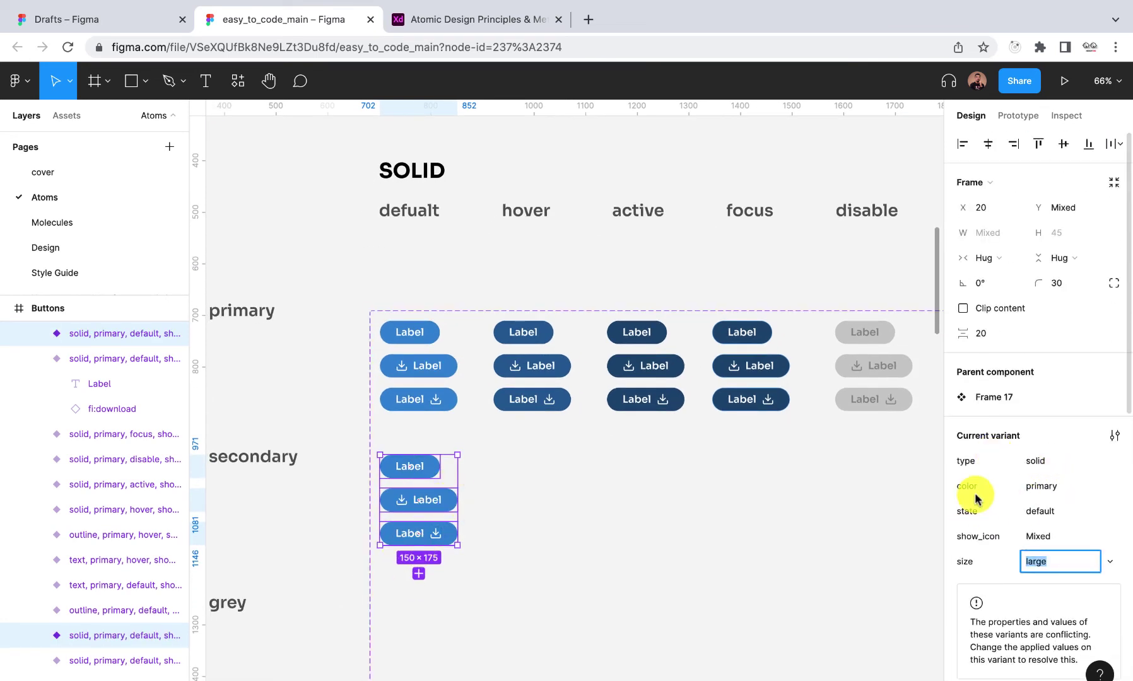
{"action": "left_click", "coordinate": [1108, 488]}
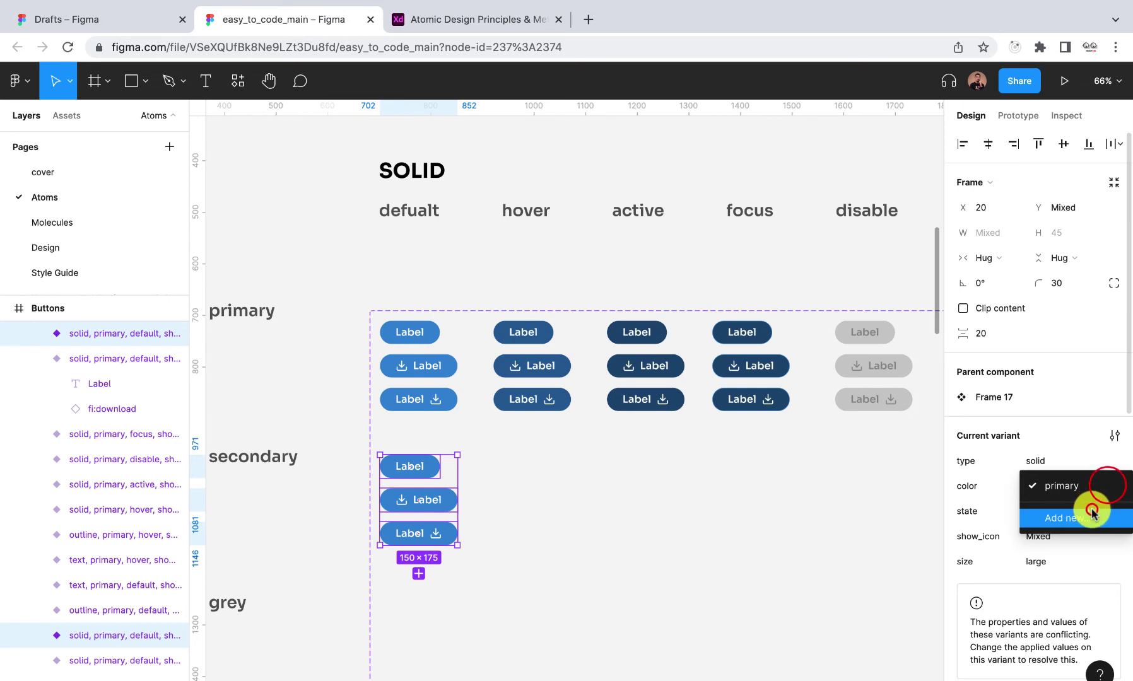
{"action": "left_click", "coordinate": [1090, 510]}
{"action": "type", "text": "second"}
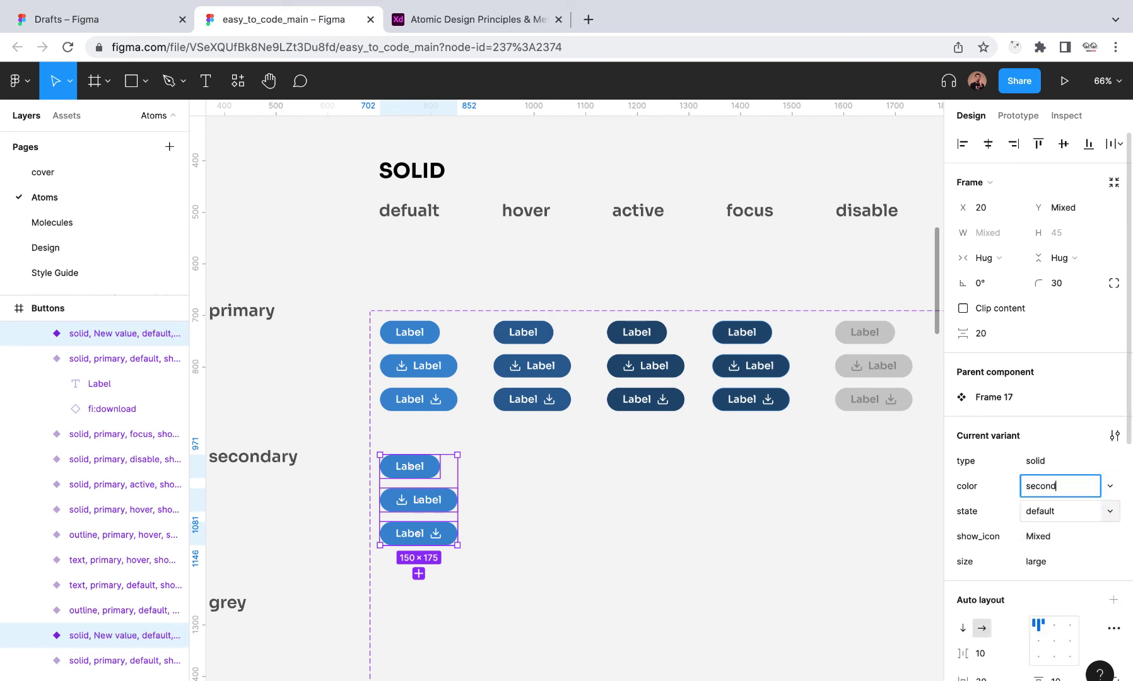
{"action": "type", "text": "ary"}
{"action": "key", "text": "Return"}
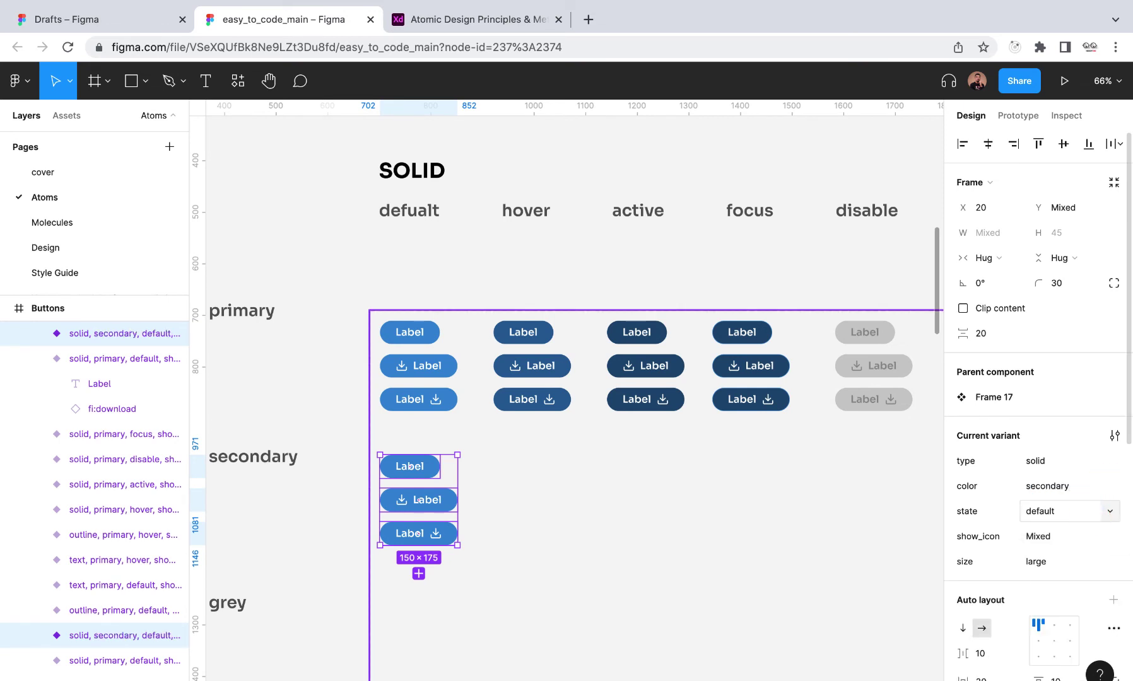
- Recolor the fill of the three solid secondary default variants to Colors/Secondary/secondary-500
{"action": "scroll", "coordinate": [896, 530], "scroll_direction": "down", "scroll_amount": 3}
{"action": "scroll", "coordinate": [896, 530], "scroll_direction": "down", "scroll_amount": 3}
{"action": "scroll", "coordinate": [899, 533], "scroll_direction": "down", "scroll_amount": 1}
{"action": "scroll", "coordinate": [899, 533], "scroll_direction": "right", "scroll_amount": 1}
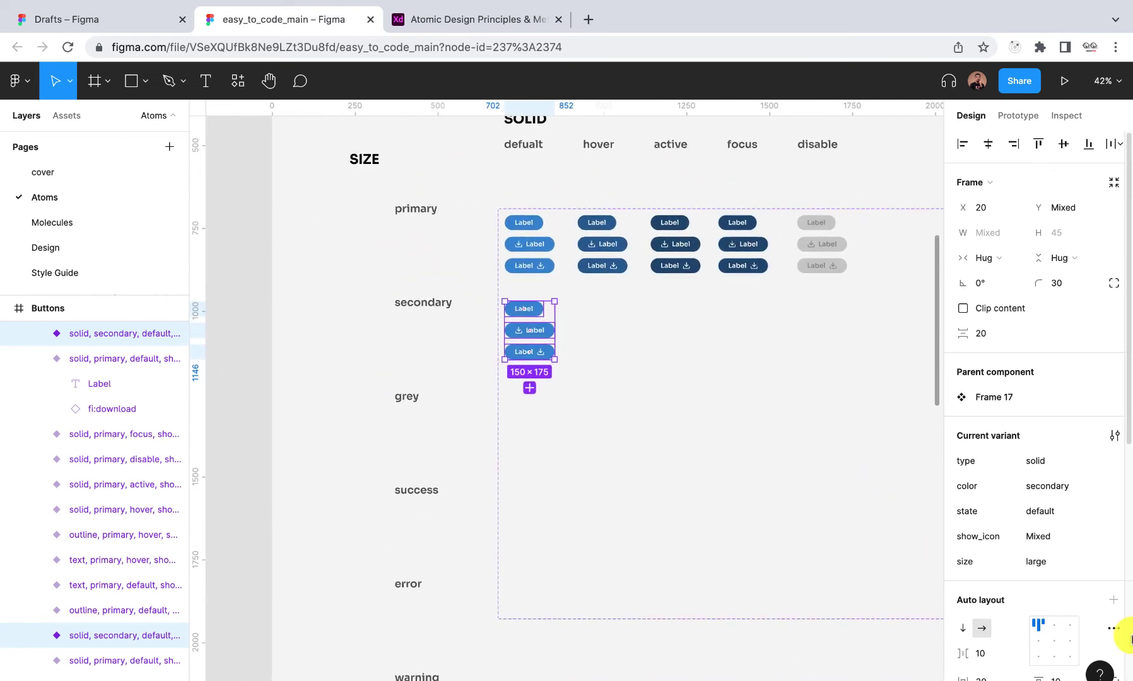
{"action": "scroll", "coordinate": [1073, 568], "scroll_direction": "down", "scroll_amount": 8}
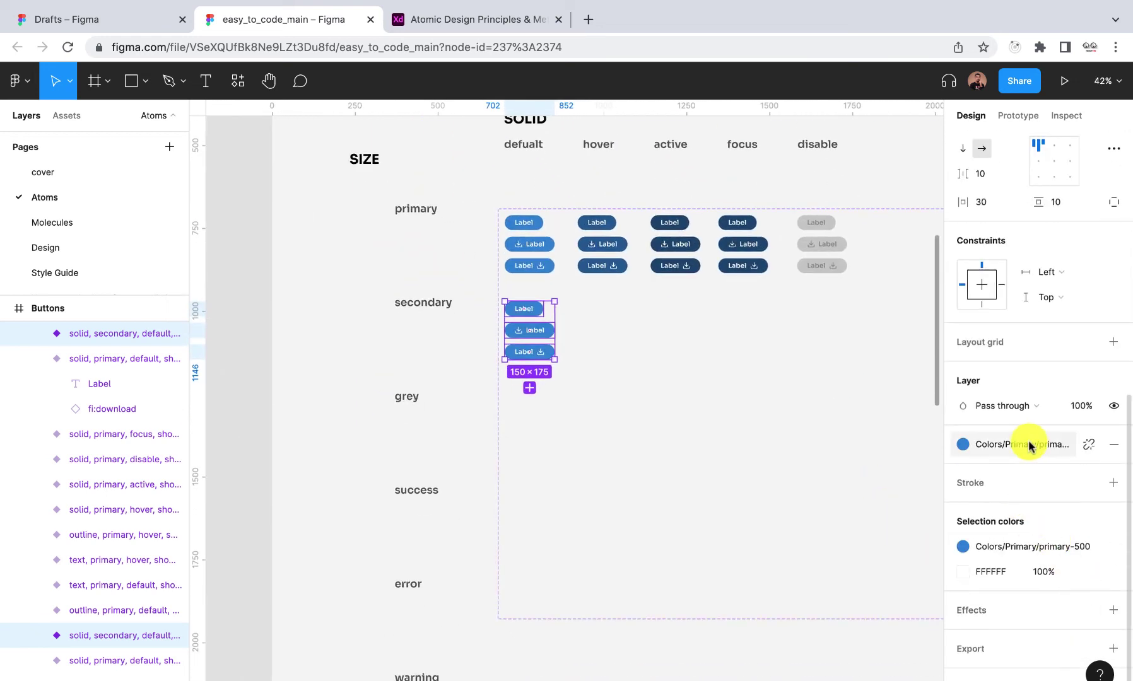
{"action": "left_click", "coordinate": [1033, 547]}
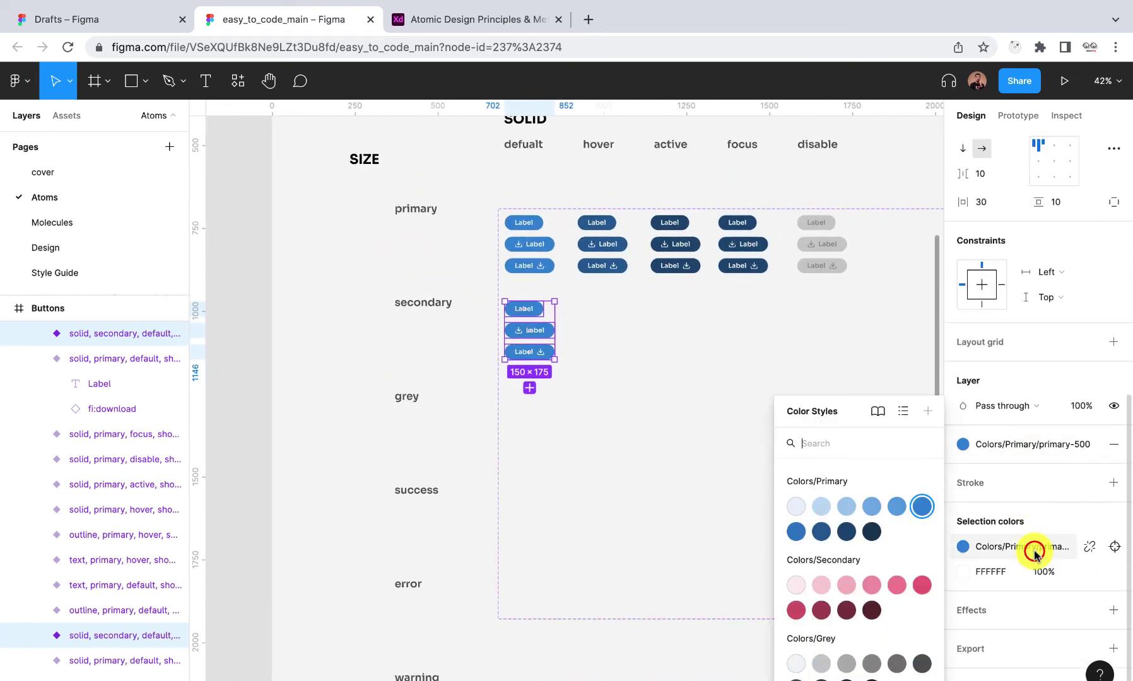
{"action": "left_click", "coordinate": [922, 585]}
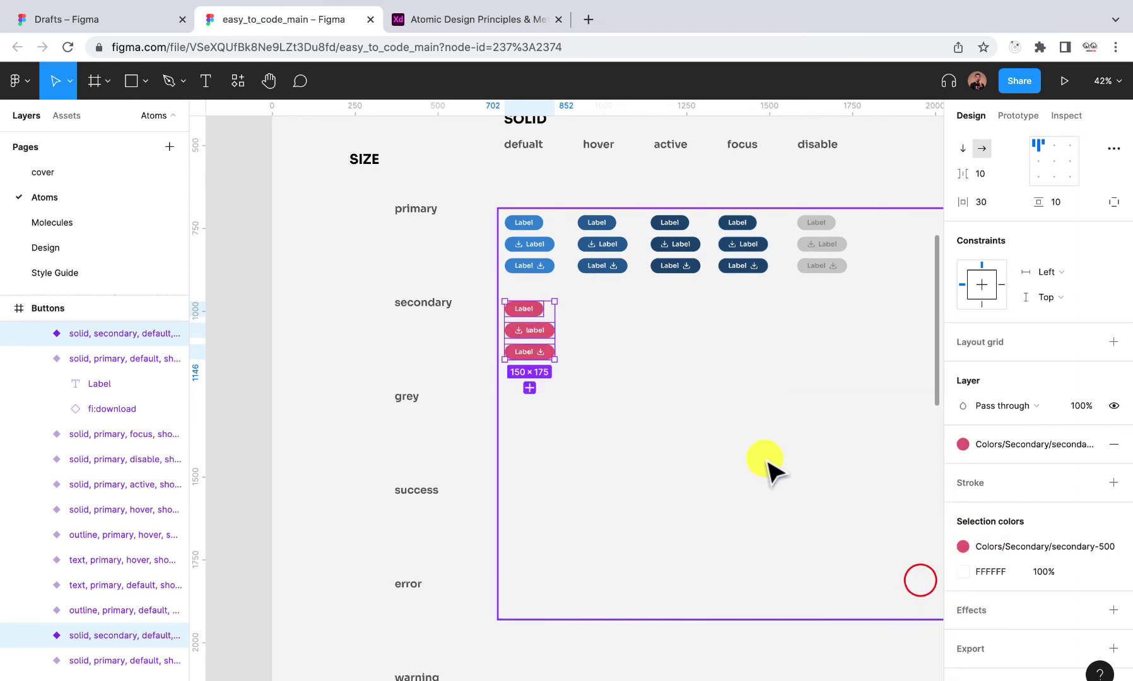
- Extend the button component set downward to a height of about 3490 px, keeping its width
{"action": "scroll", "coordinate": [760, 468], "scroll_direction": "down", "scroll_amount": 5}
{"action": "left_click", "coordinate": [670, 533]}
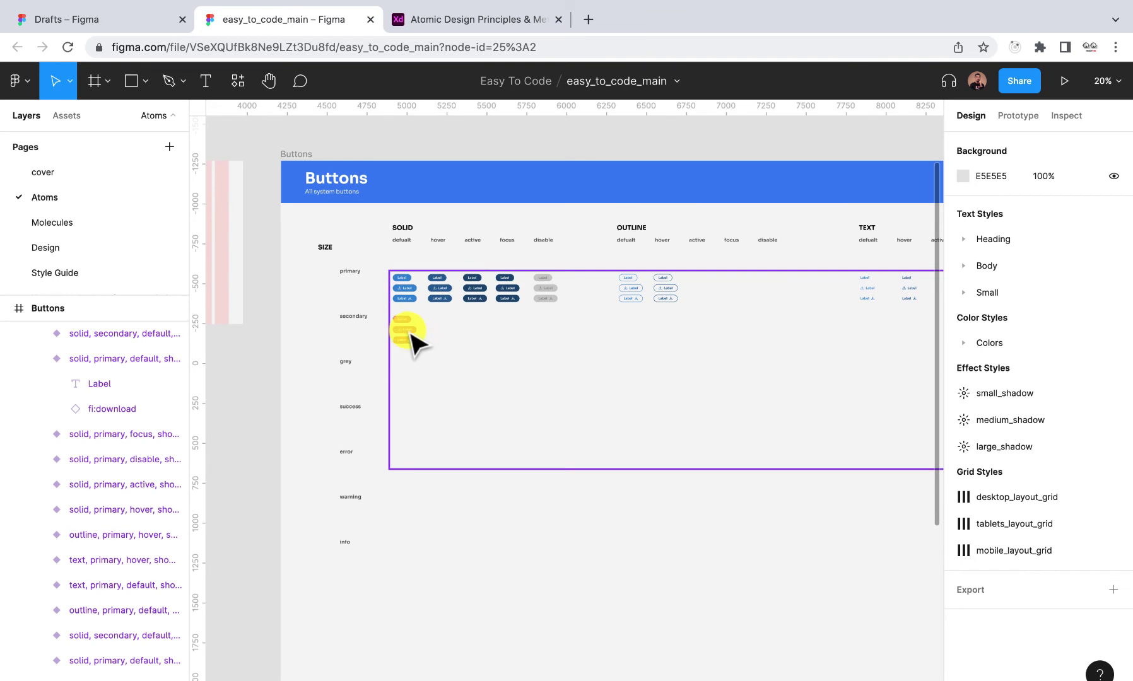
{"action": "left_click", "coordinate": [479, 468]}
{"action": "left_click_drag", "start_coordinate": [479, 469], "coordinate": [498, 637]}
- Move the SIZE heading left to about X 152, keeping its vertical position
{"action": "scroll", "coordinate": [391, 349], "scroll_direction": "up", "scroll_amount": 5}
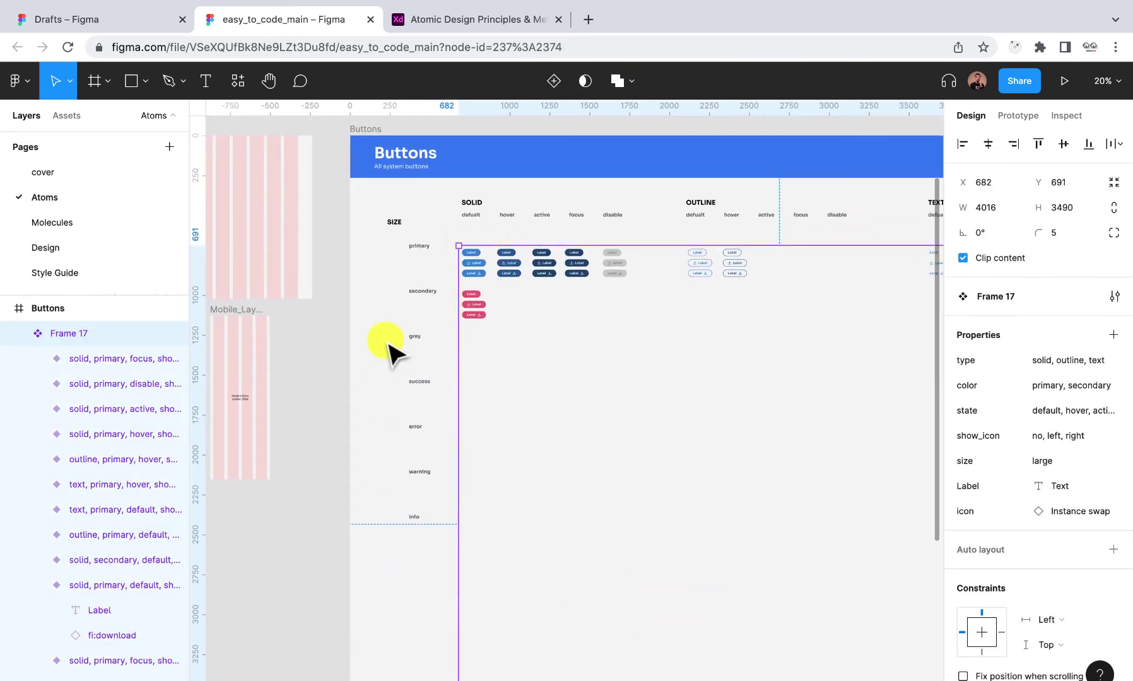
{"action": "left_click", "coordinate": [396, 227]}
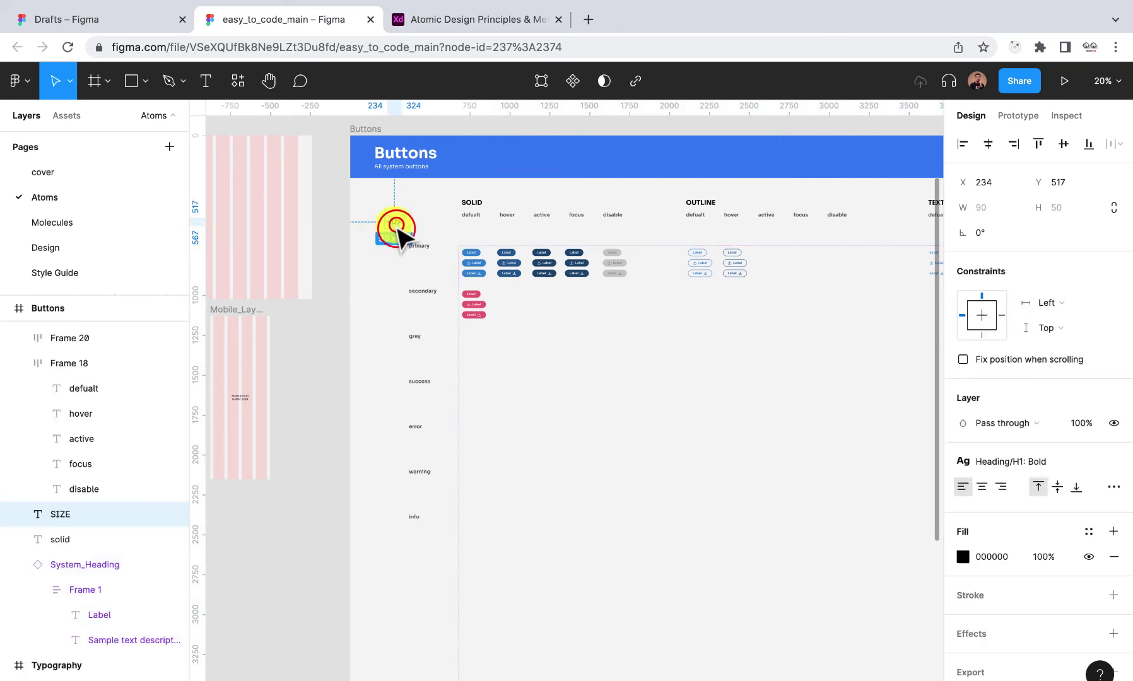
{"action": "left_click_drag", "start_coordinate": [398, 230], "coordinate": [387, 224]}
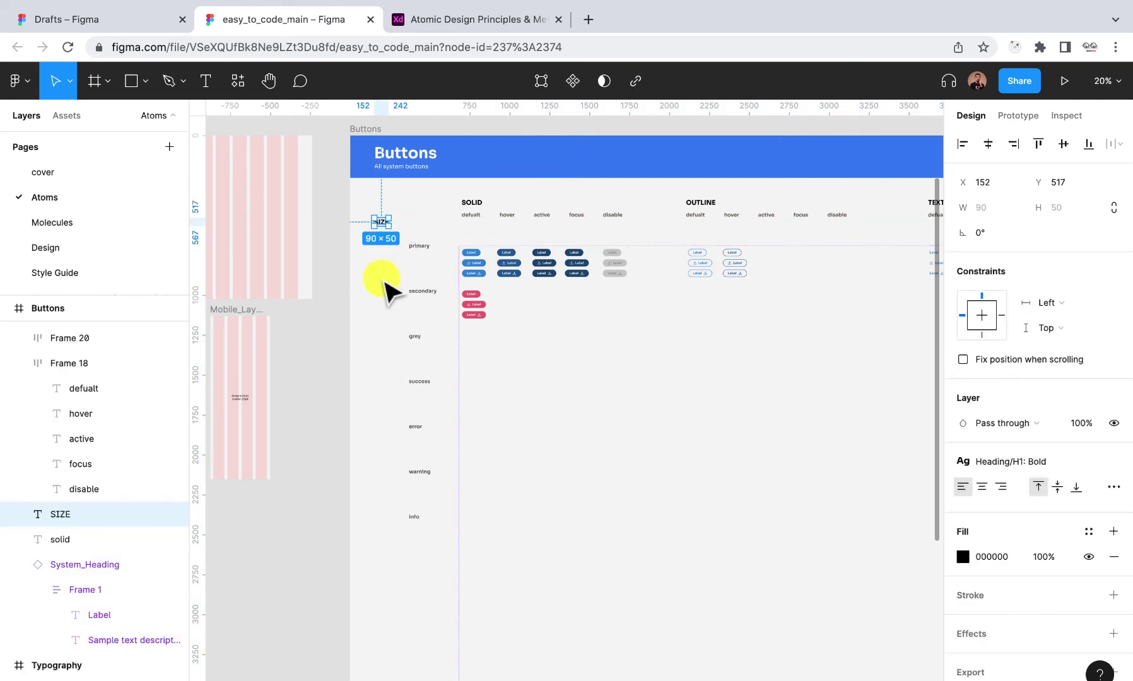
- Duplicate the SIZE heading beside the primary row label and turn the copy into a Large label in Heading/H3: Regular
{"action": "scroll", "coordinate": [386, 292], "scroll_direction": "up", "scroll_amount": 5}
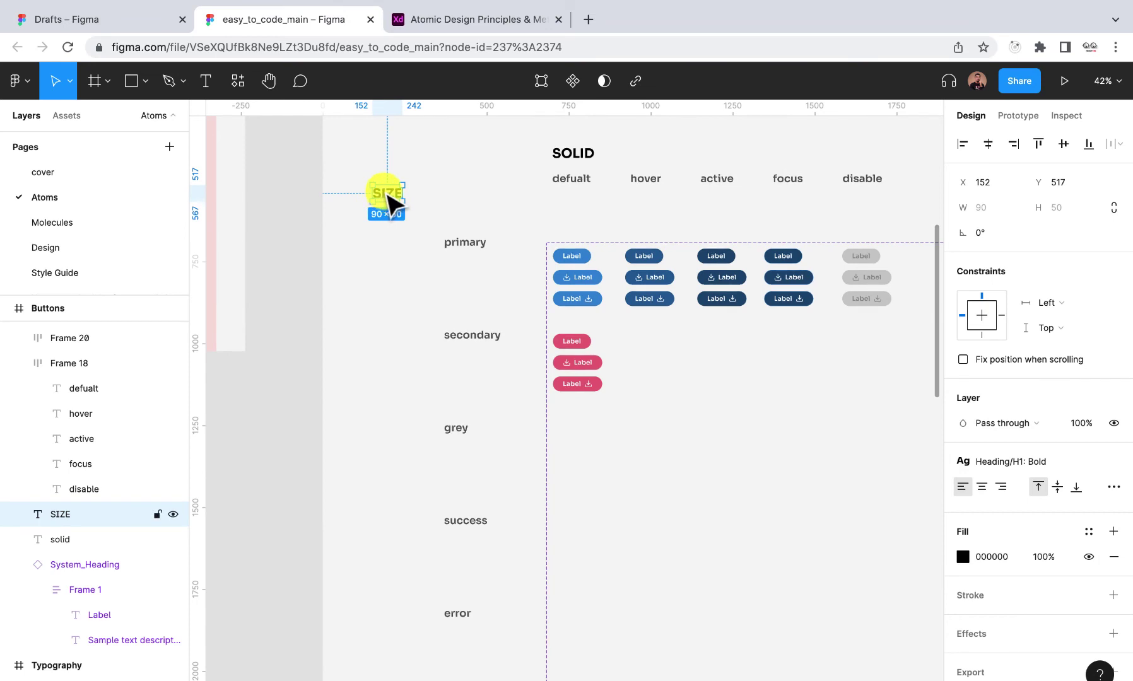
{"action": "left_click_drag", "start_coordinate": [387, 192], "coordinate": [390, 244]}
{"action": "double_click", "coordinate": [386, 242]}
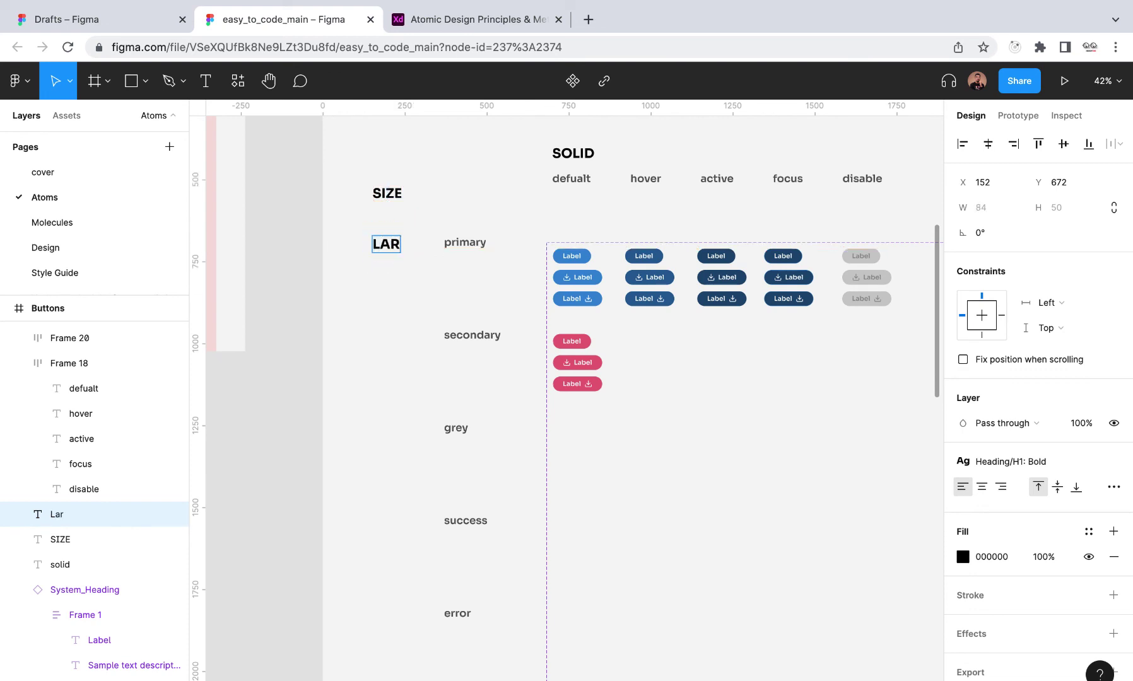
{"action": "left_click", "coordinate": [361, 275]}
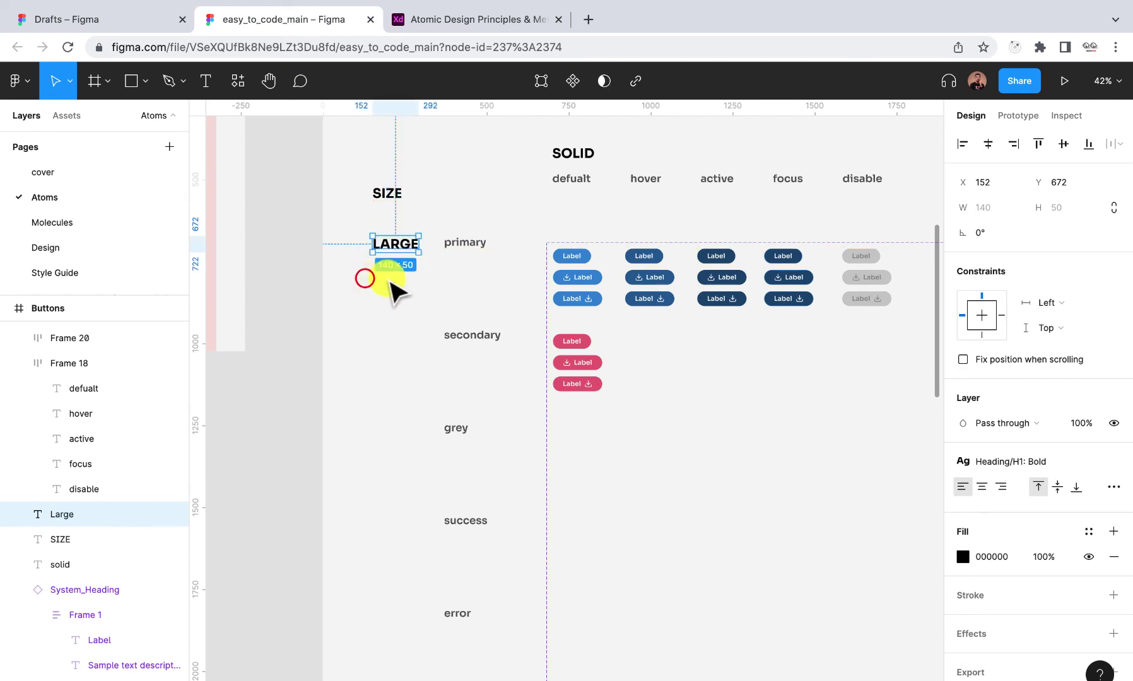
{"action": "left_click", "coordinate": [1014, 462]}
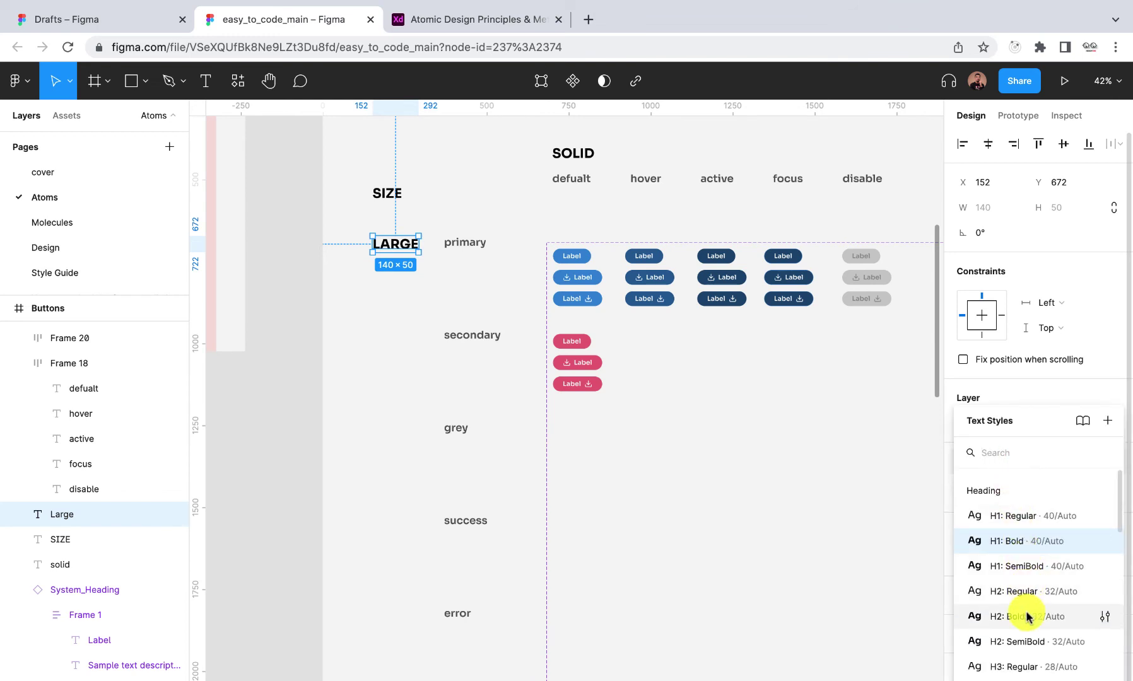
{"action": "left_click", "coordinate": [1032, 666]}
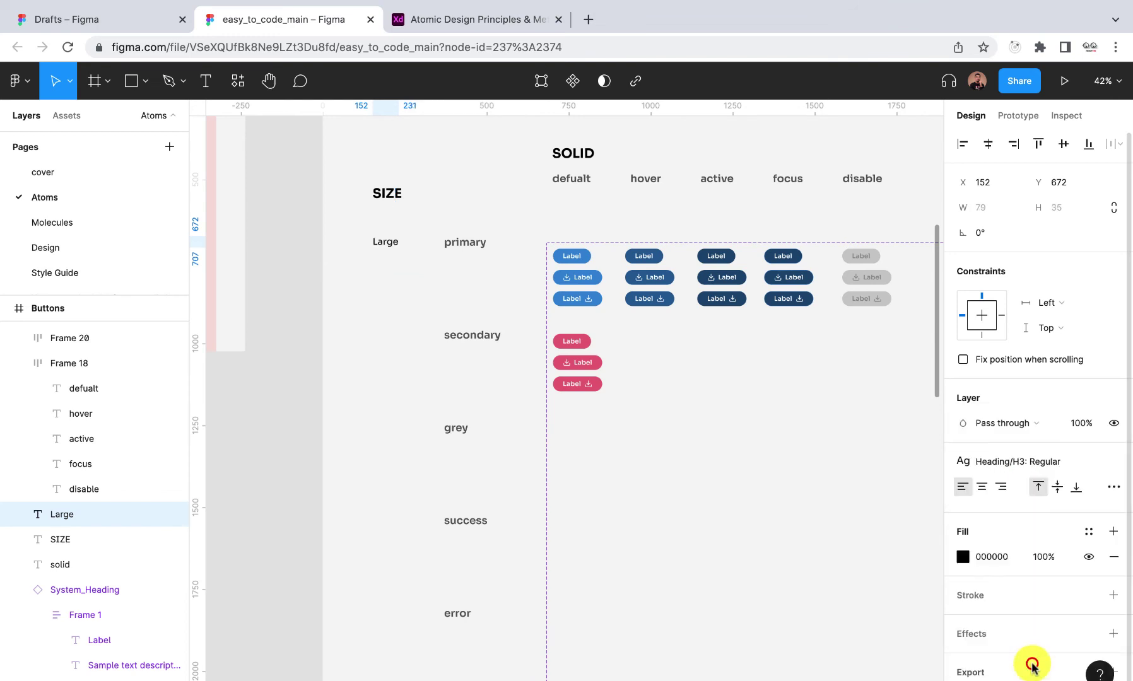
- Apply the Heading/H3: Bold text style to the Large label and move it to about X 161, Y 671
{"action": "left_click", "coordinate": [1017, 462]}
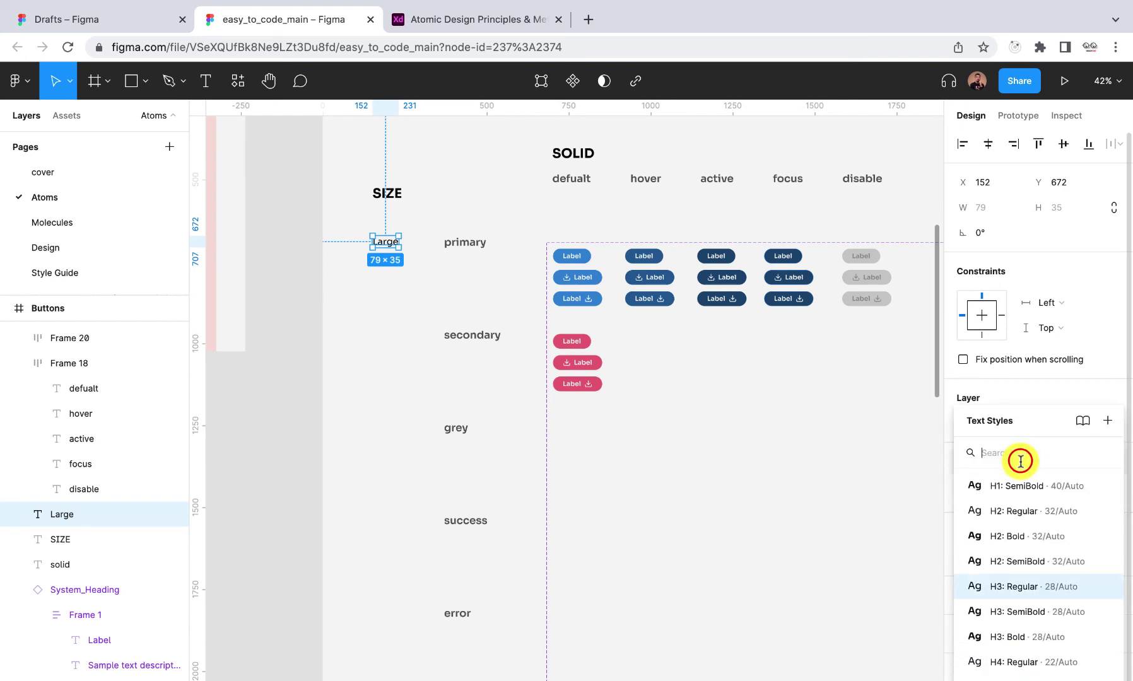
{"action": "left_click", "coordinate": [1017, 636]}
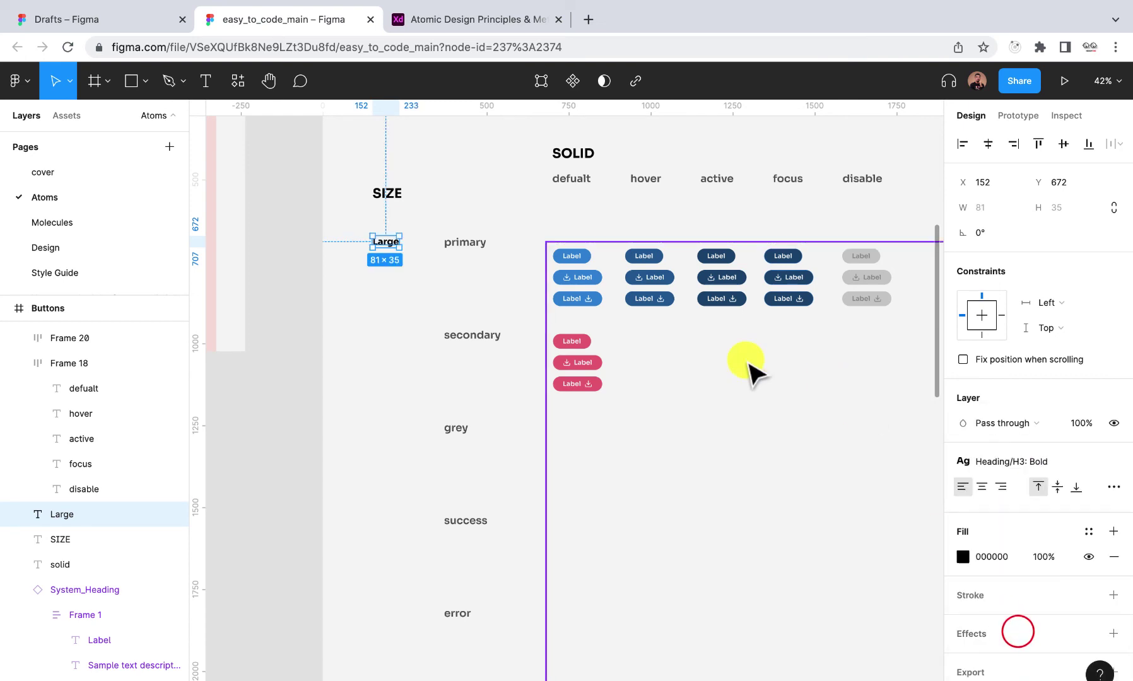
{"action": "left_click_drag", "start_coordinate": [382, 244], "coordinate": [389, 246]}
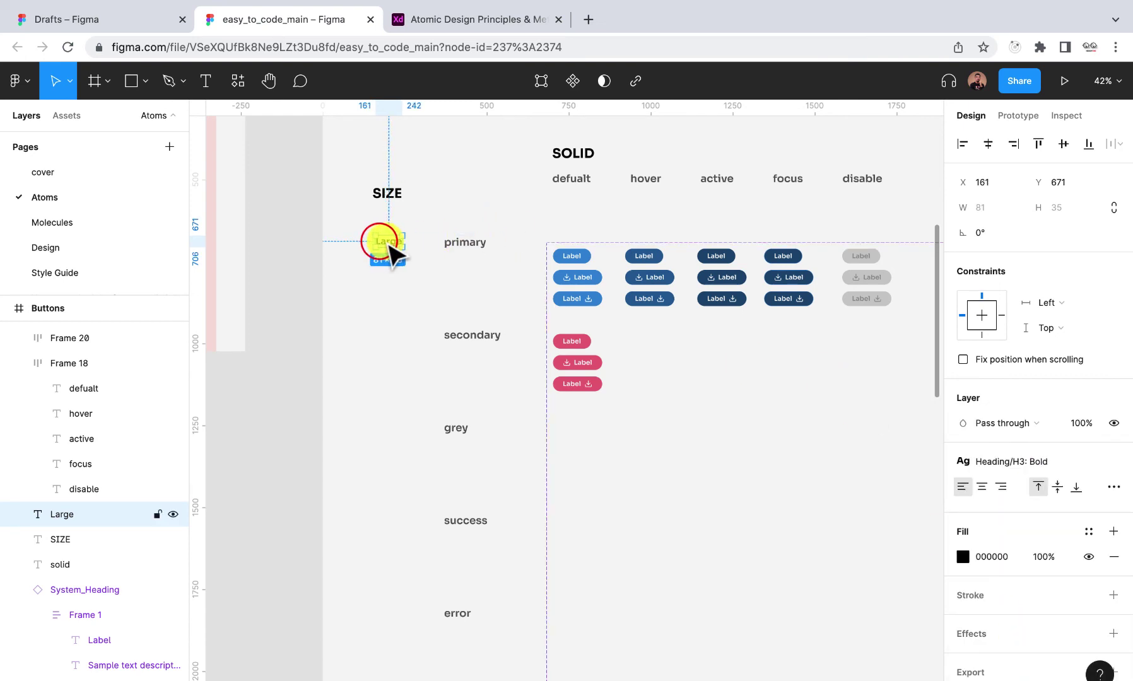
- Duplicate the Large label together with the column of color row labels below the info row, at about Y 2597
{"action": "scroll", "coordinate": [389, 248], "scroll_direction": "down", "scroll_amount": 5}
{"action": "scroll", "coordinate": [379, 258], "scroll_direction": "down", "scroll_amount": 2}
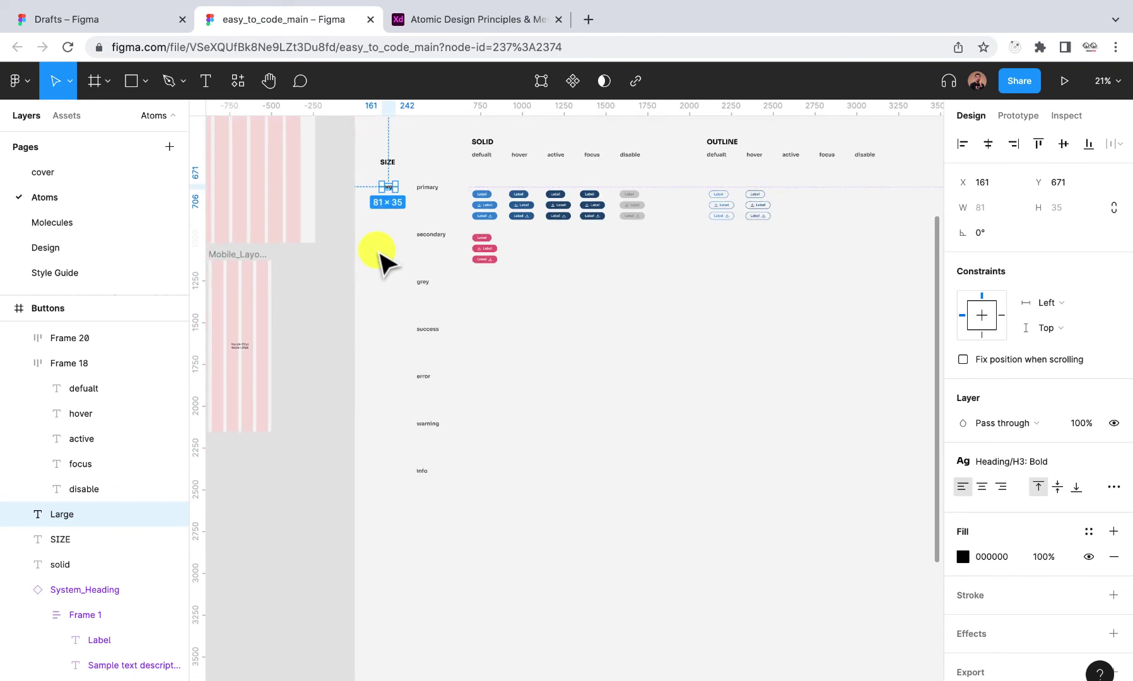
{"action": "left_click", "coordinate": [431, 241], "text": "shift"}
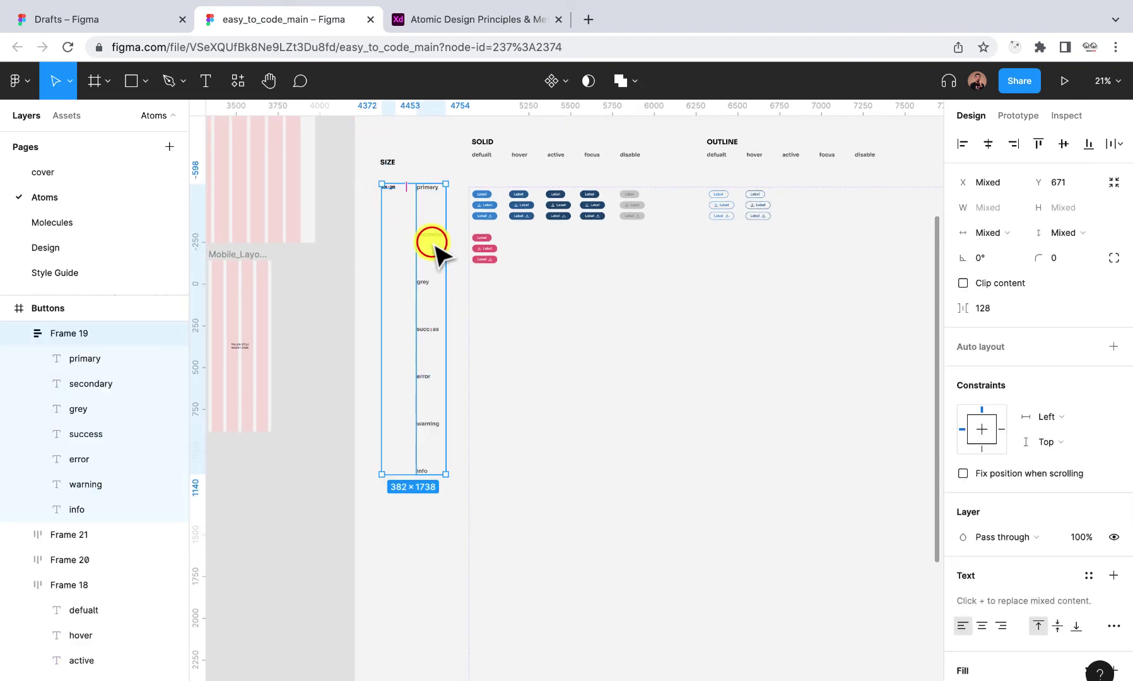
{"action": "scroll", "coordinate": [432, 242], "scroll_direction": "down", "scroll_amount": 3}
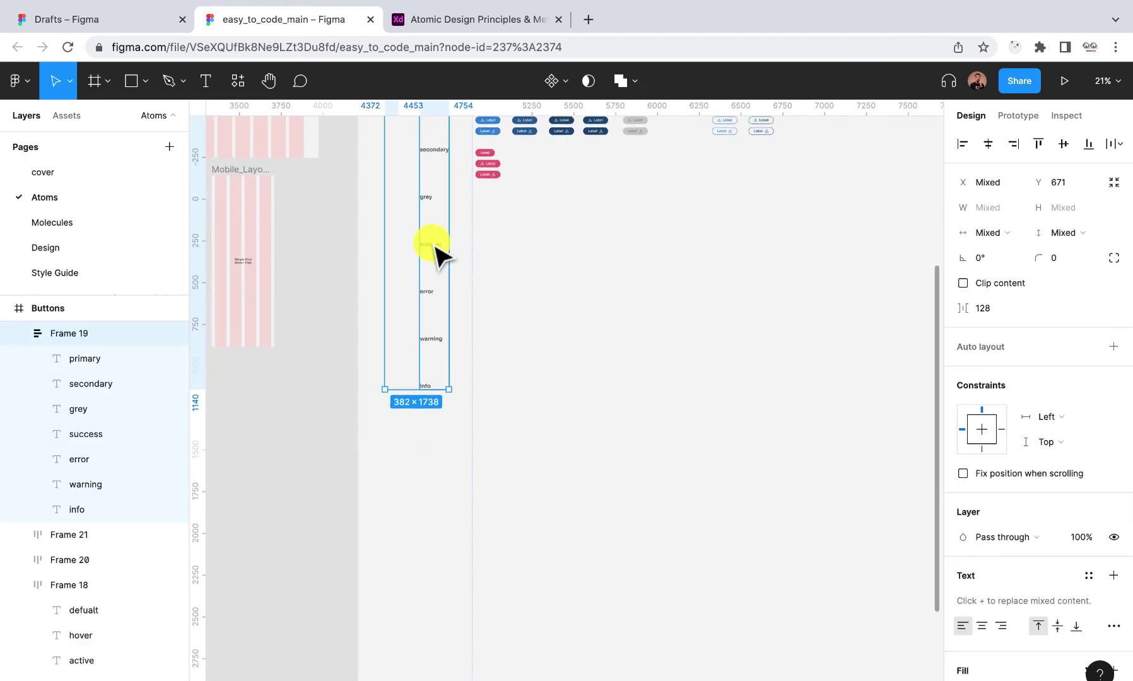
{"action": "left_click_drag", "start_coordinate": [432, 242], "coordinate": [424, 569]}
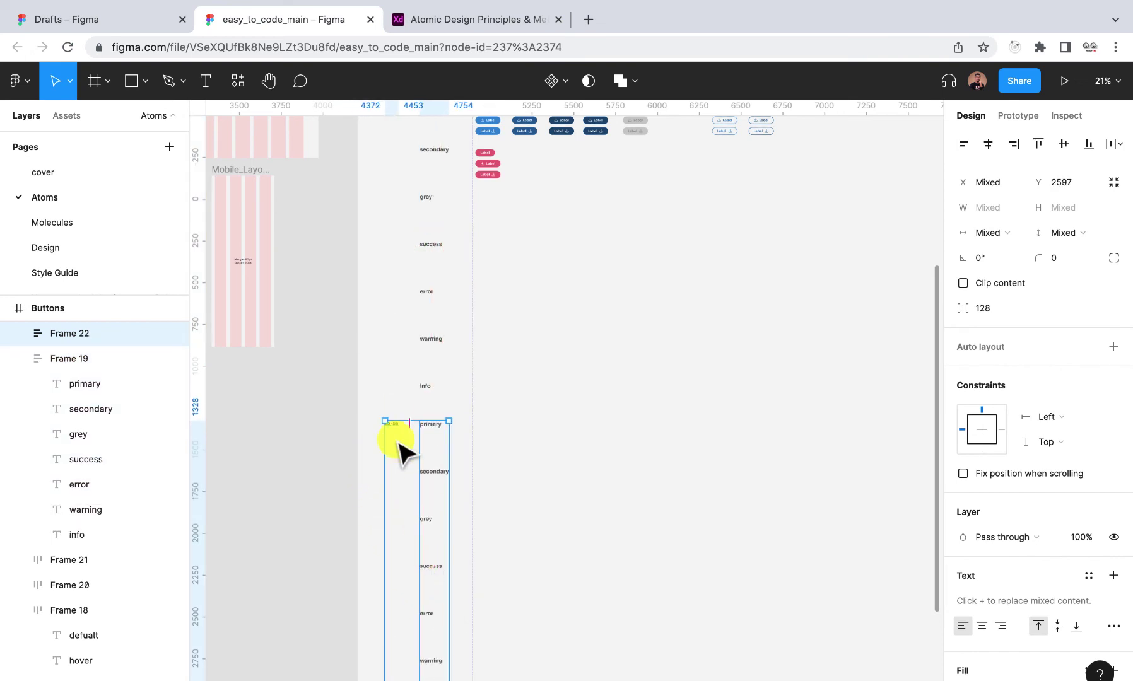
- Change the text of the duplicated size label to "medium"
{"action": "left_click", "coordinate": [369, 436]}
{"action": "left_click", "coordinate": [389, 422]}
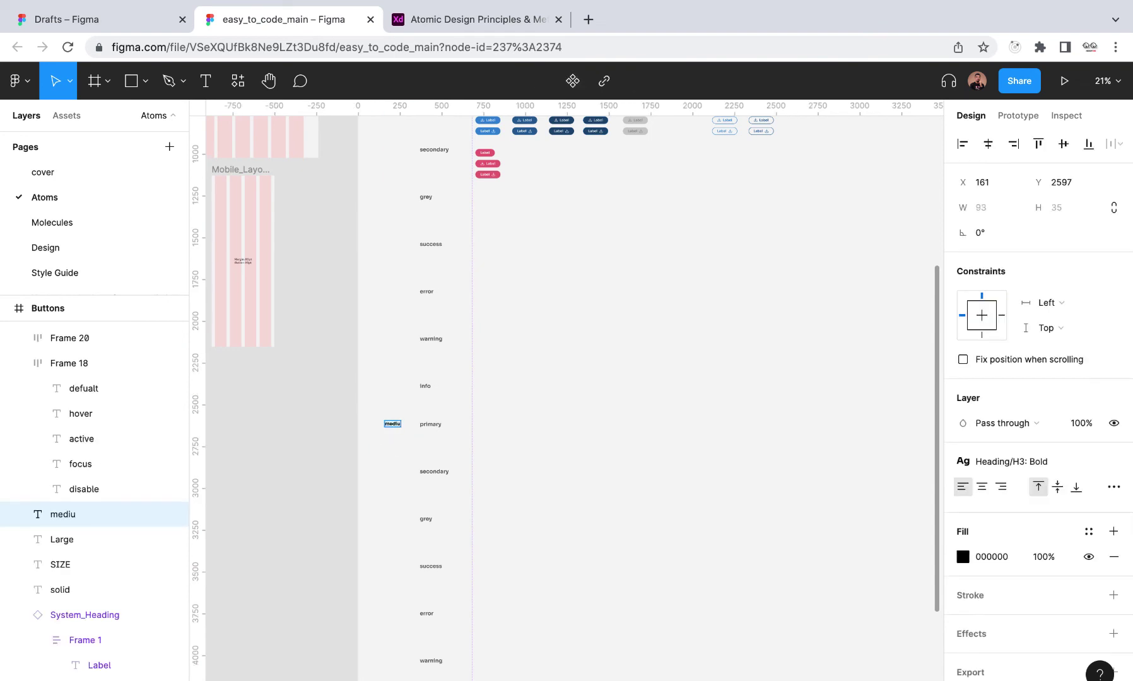
{"action": "scroll", "coordinate": [587, 460], "scroll_direction": "down", "scroll_amount": 3}
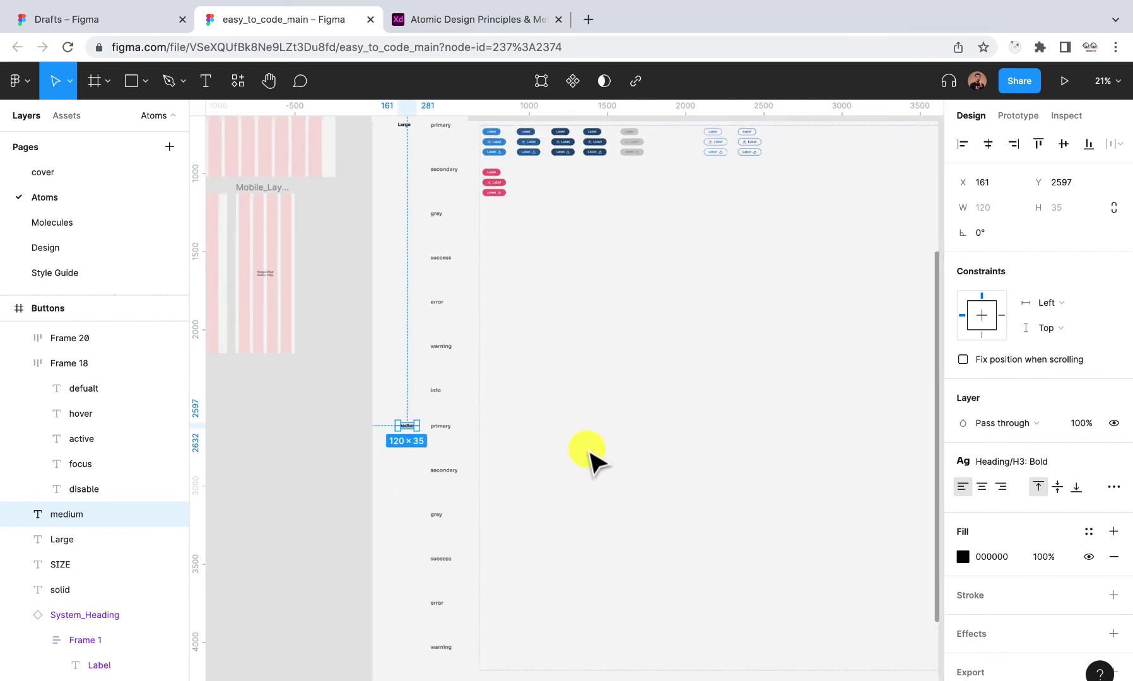
- Duplicate the three large solid primary default button variants into the primary row of the medium section
{"action": "left_click", "coordinate": [512, 202]}
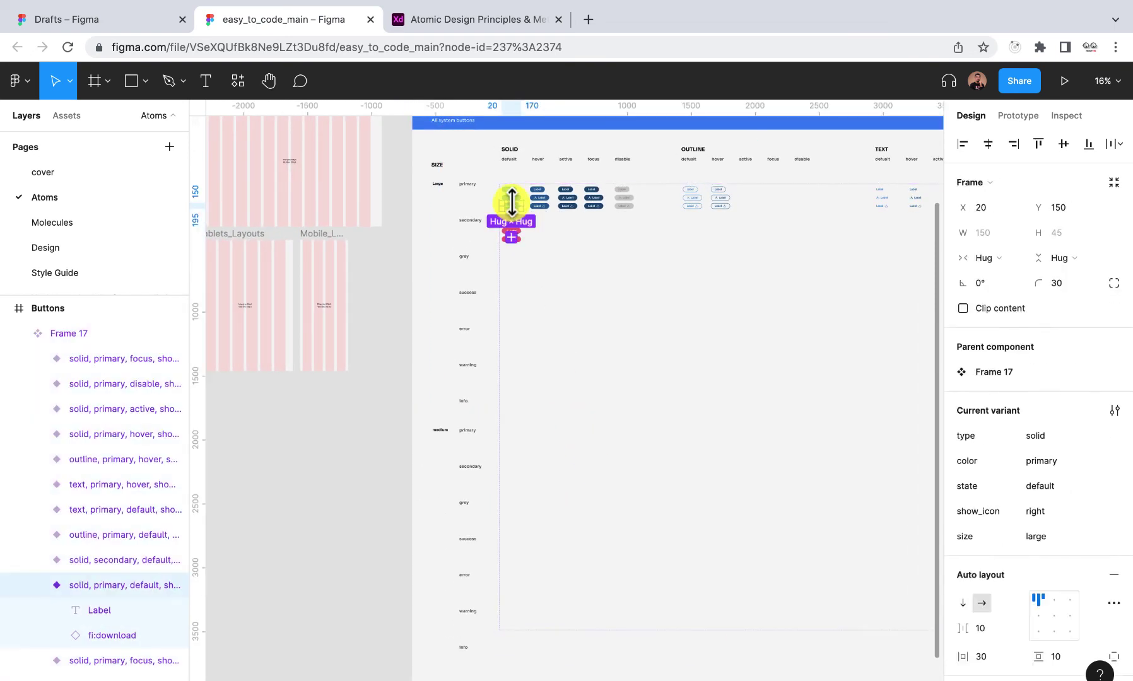
{"action": "scroll", "coordinate": [519, 200], "scroll_direction": "up", "scroll_amount": 5}
{"action": "left_click", "coordinate": [512, 200], "text": "shift"}
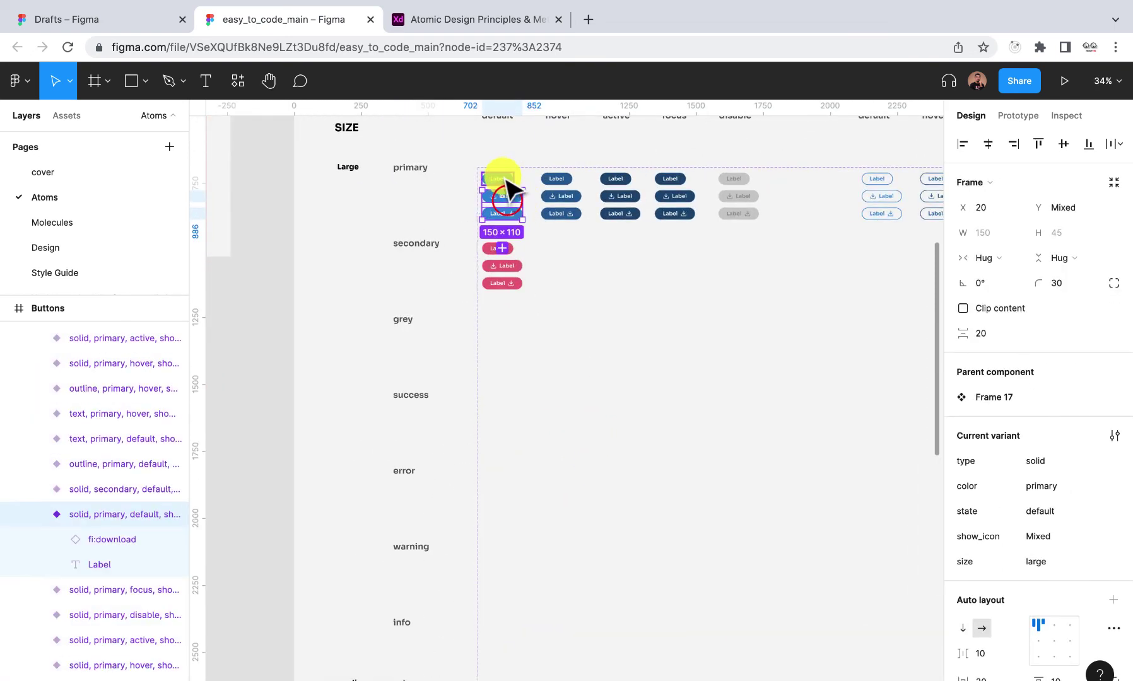
{"action": "left_click", "coordinate": [510, 189], "text": "shift"}
{"action": "left_click_drag", "start_coordinate": [511, 205], "coordinate": [511, 555]}
{"action": "left_click_drag", "start_coordinate": [512, 558], "coordinate": [508, 556]}
{"action": "scroll", "coordinate": [514, 567], "scroll_direction": "down", "scroll_amount": 4}
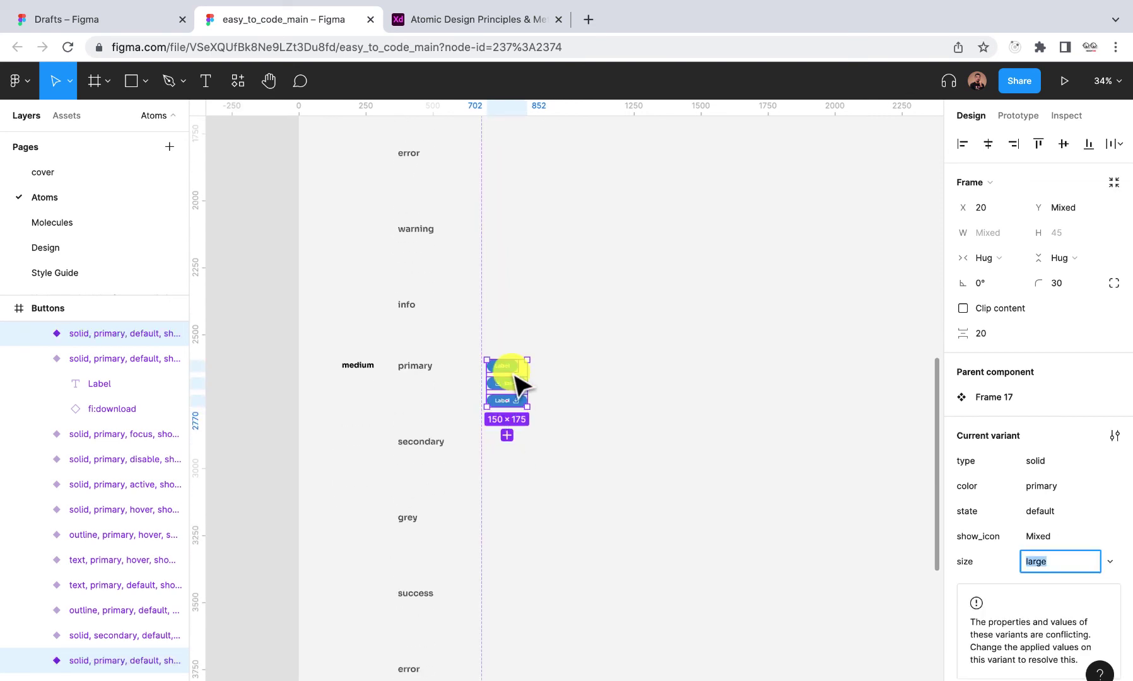
- Add a new size property value "medium" and assign it to the three duplicated solid primary variants
{"action": "scroll", "coordinate": [514, 386], "scroll_direction": "up", "scroll_amount": 5}
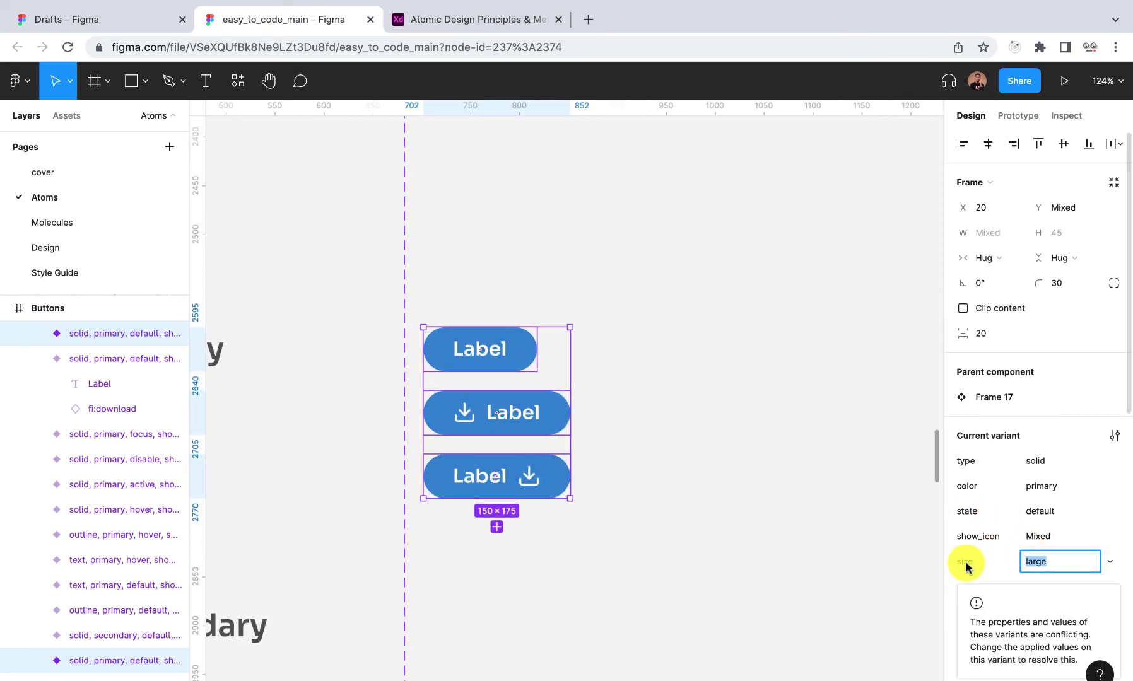
{"action": "left_click", "coordinate": [1106, 561]}
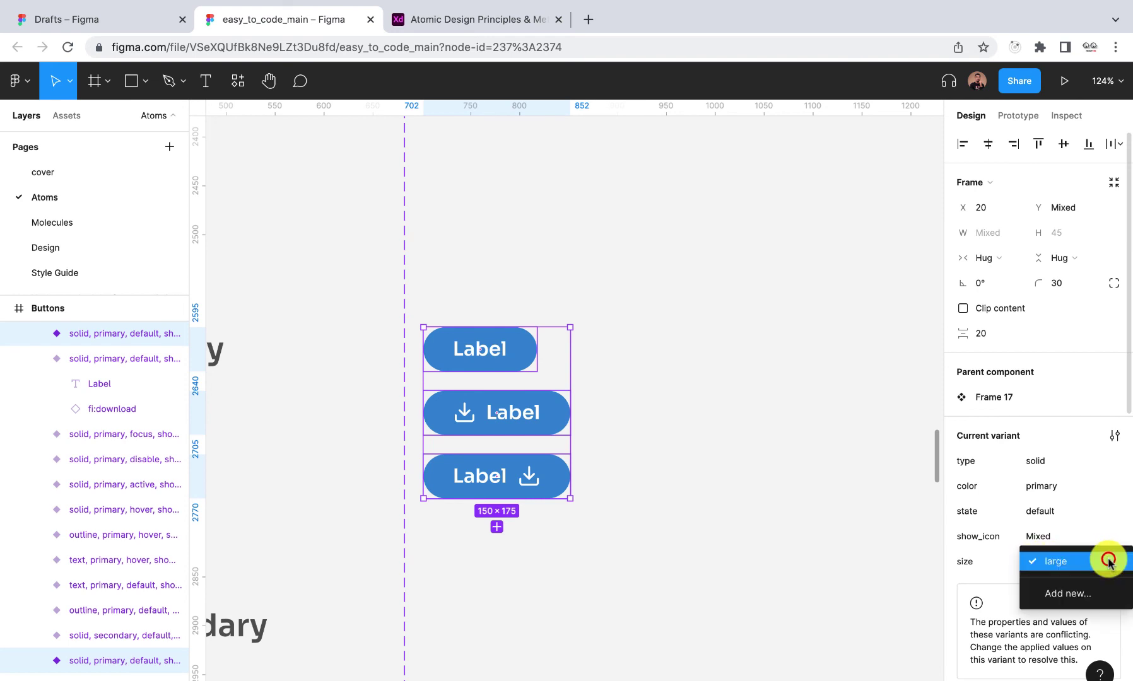
{"action": "left_click", "coordinate": [1066, 592]}
{"action": "type", "text": "medium"}
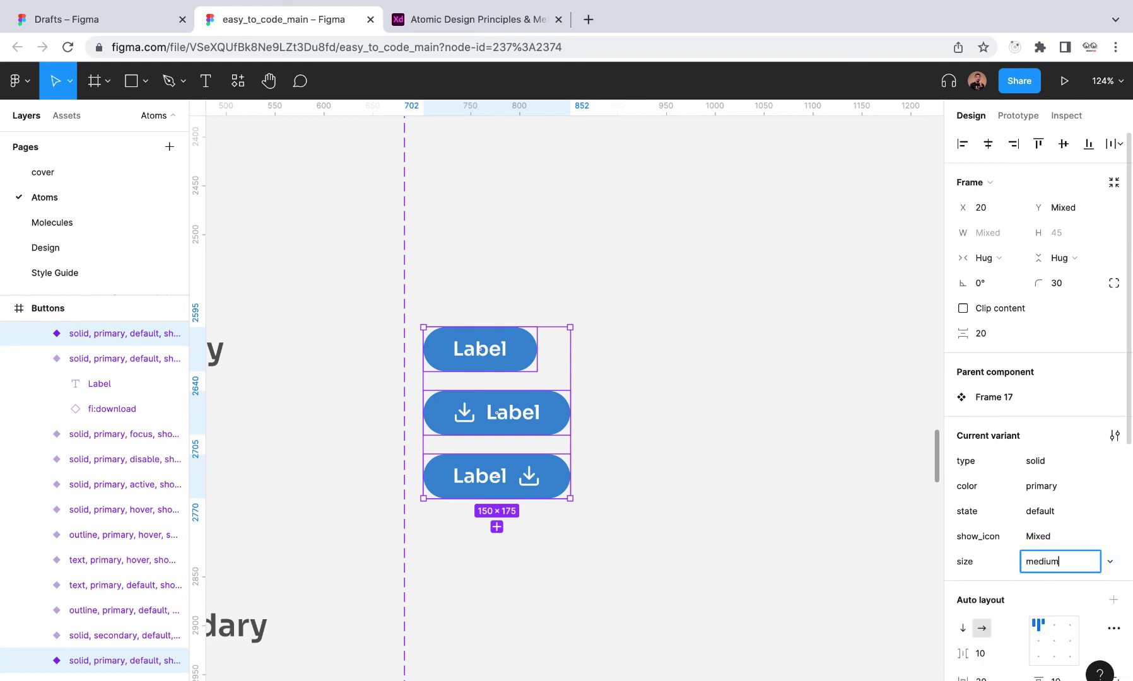
{"action": "key", "text": "Return"}
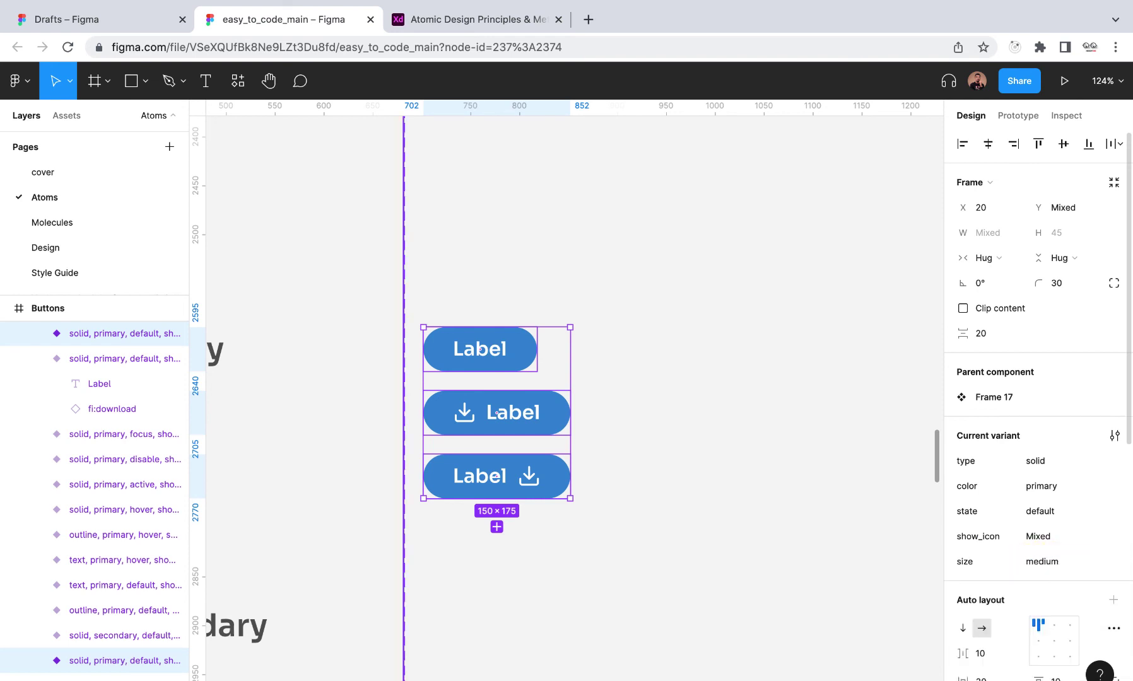
- Set the three medium variants' auto layout to vertical padding 8, horizontal padding 24 and item spacing 8
{"action": "scroll", "coordinate": [1058, 594], "scroll_direction": "down", "scroll_amount": 10}
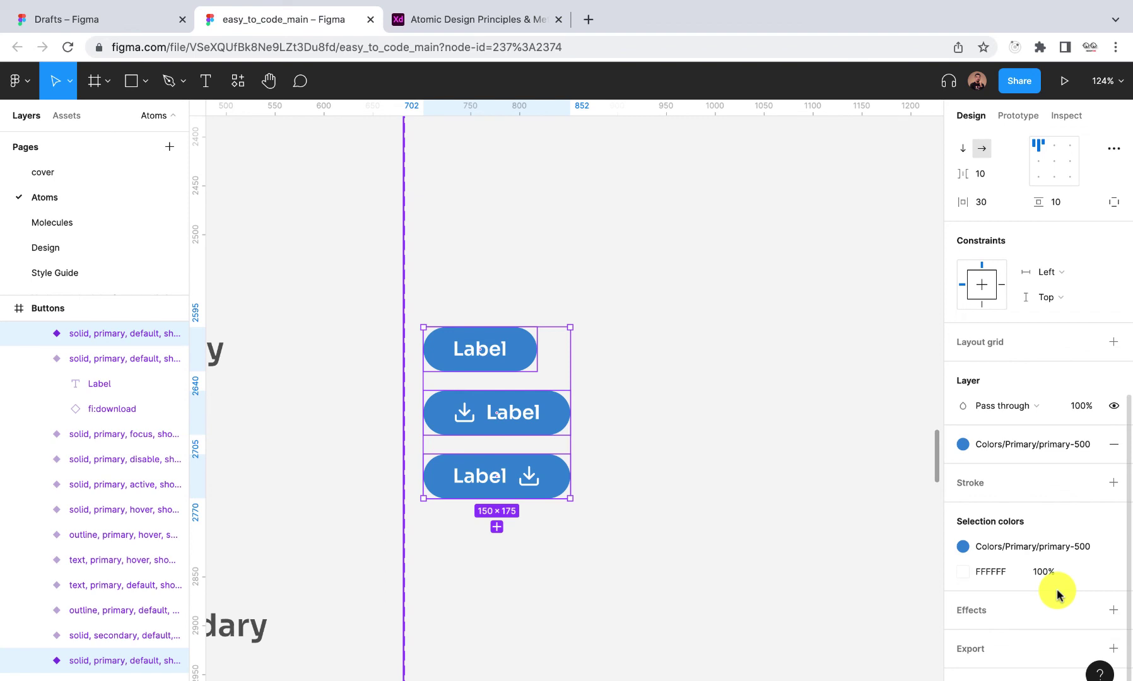
{"action": "scroll", "coordinate": [1058, 593], "scroll_direction": "up", "scroll_amount": 3}
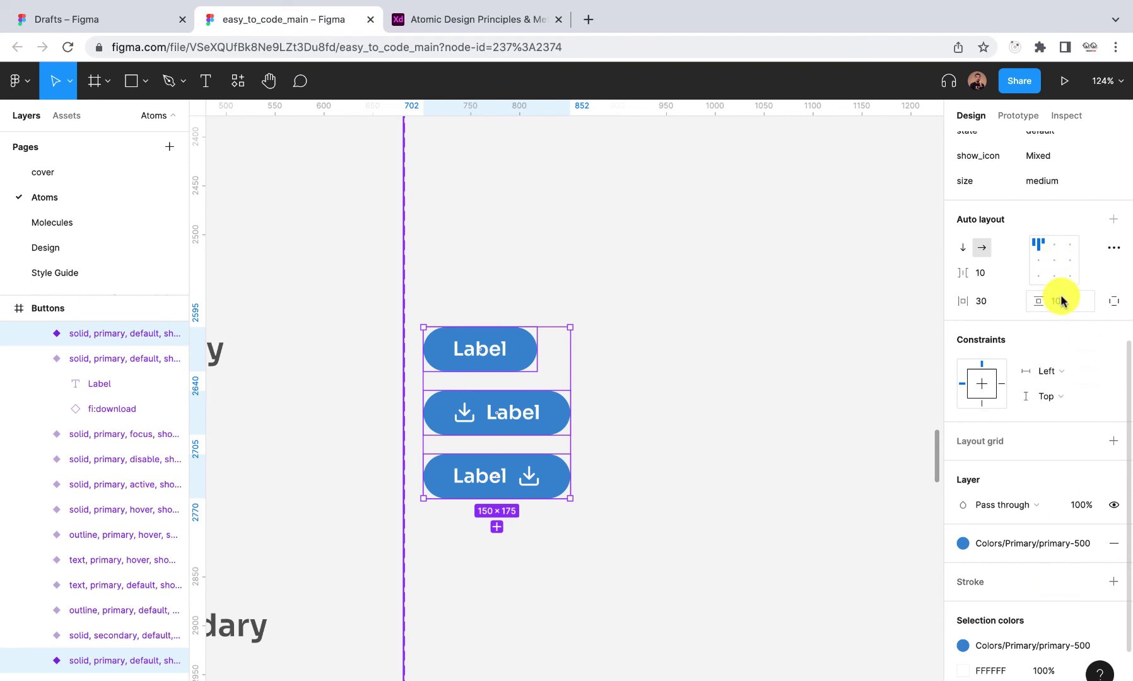
{"action": "left_click", "coordinate": [1079, 310]}
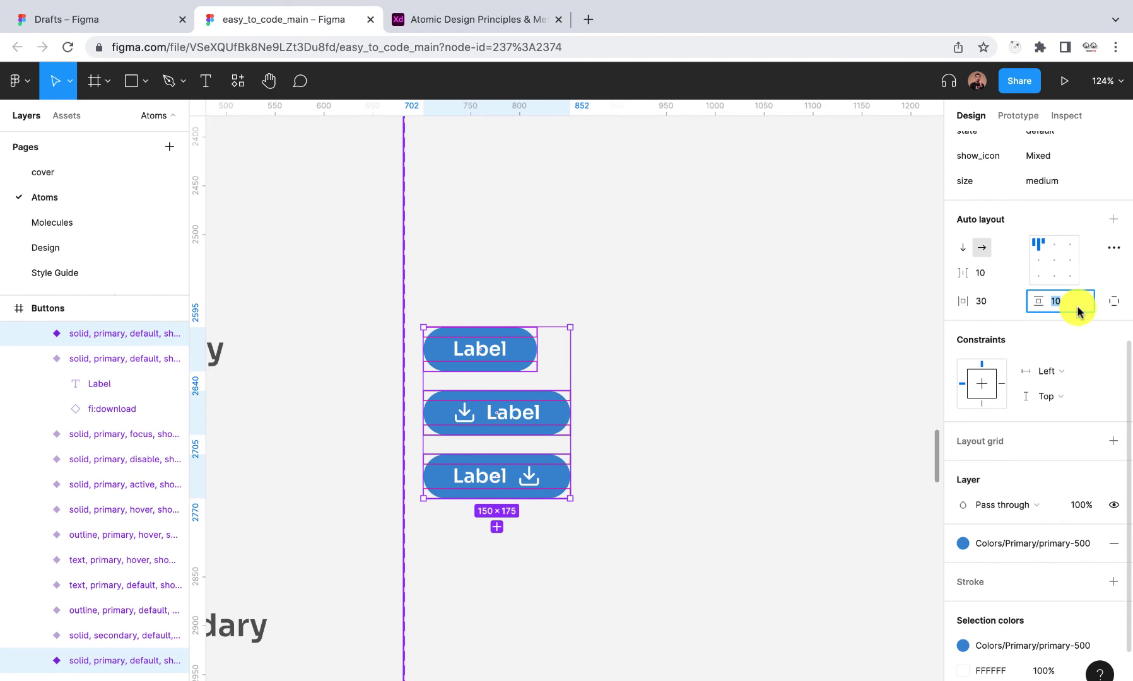
{"action": "type", "text": "8"}
{"action": "key", "text": "Return"}
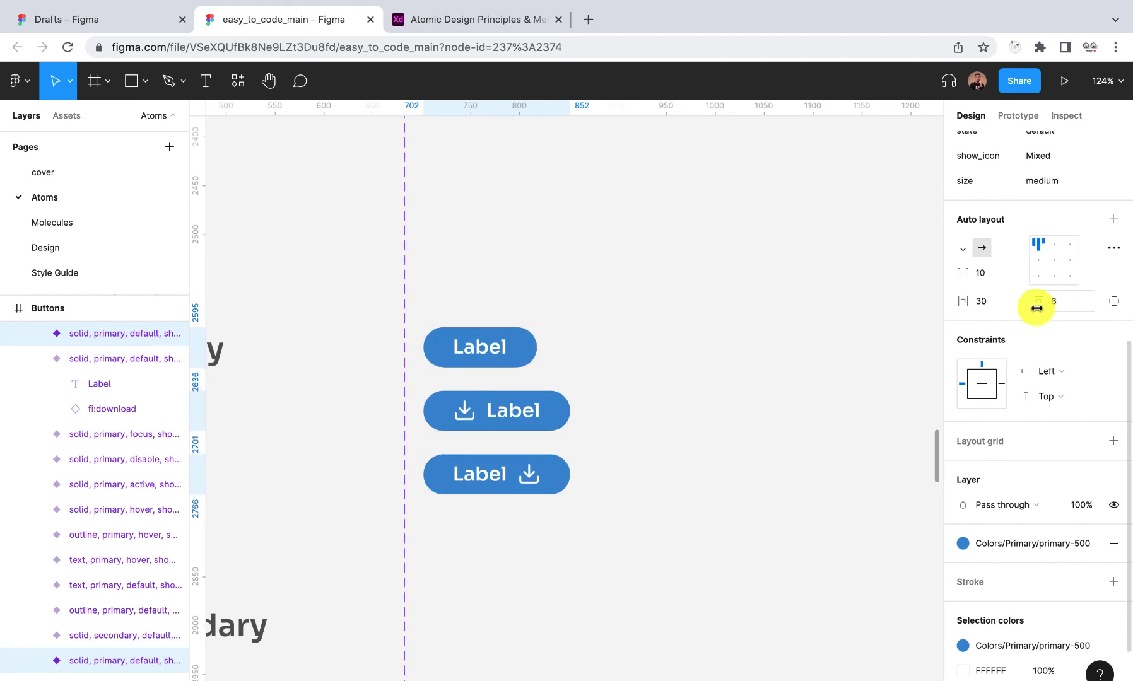
{"action": "left_click", "coordinate": [1001, 303]}
{"action": "type", "text": "2"}
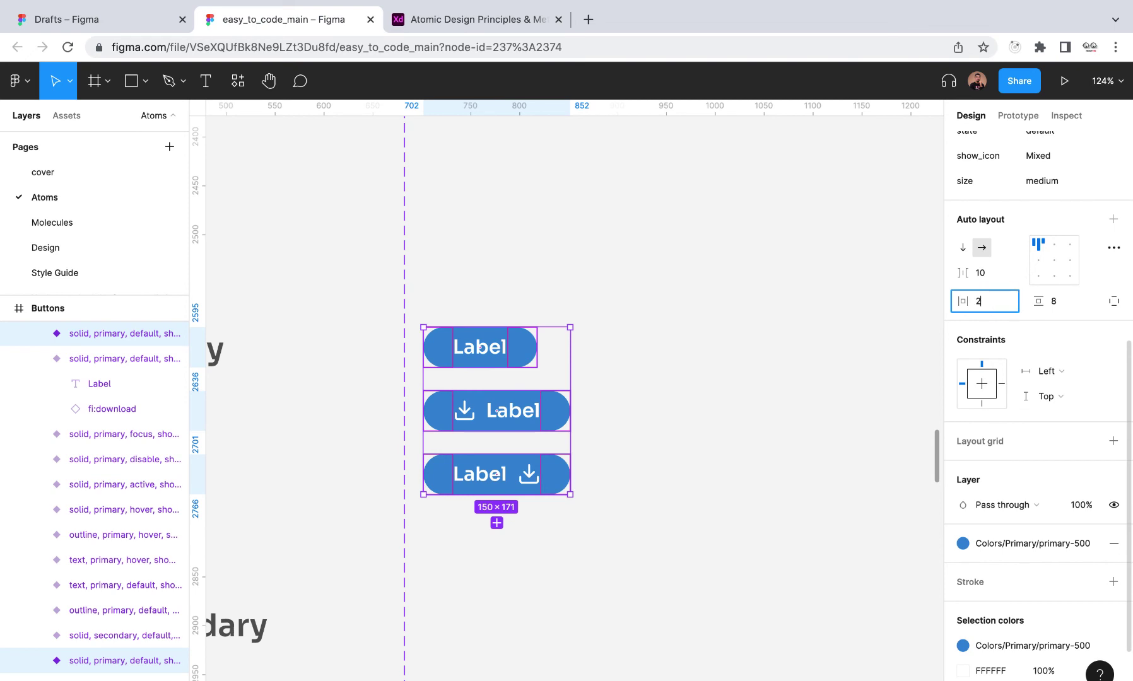
{"action": "type", "text": "4"}
{"action": "key", "text": "Return"}
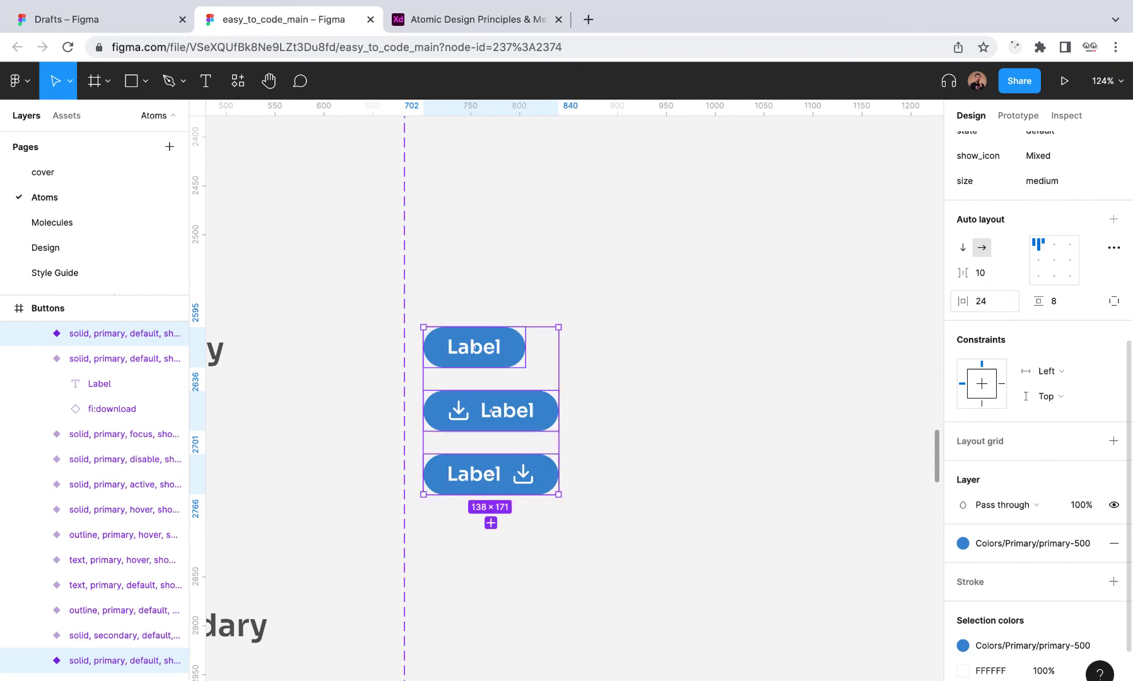
{"action": "left_click", "coordinate": [980, 284]}
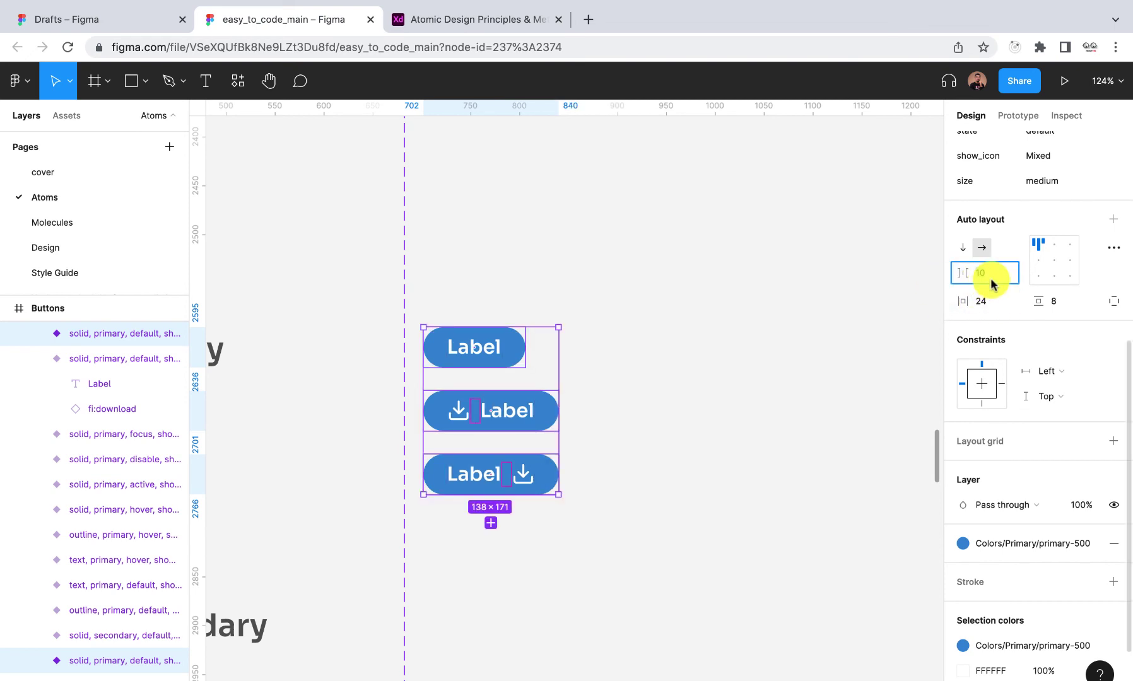
{"action": "key", "text": "Return"}
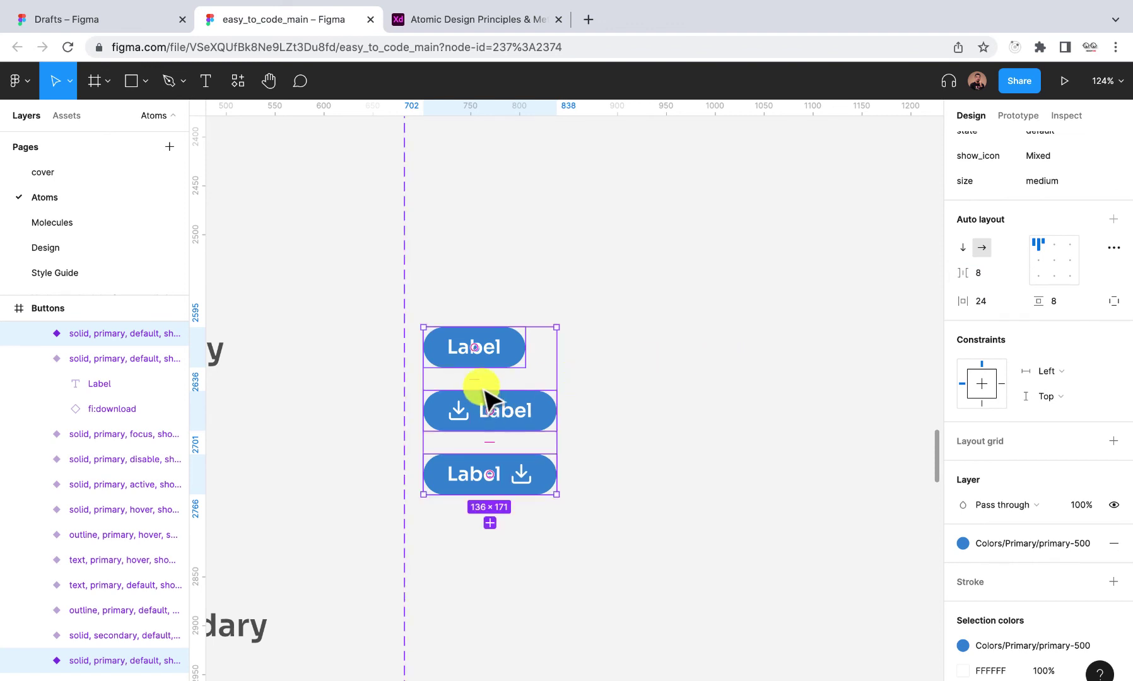
- Set the label font size to 16 in the text-only and left-icon medium buttons
{"action": "double_click", "coordinate": [488, 352]}
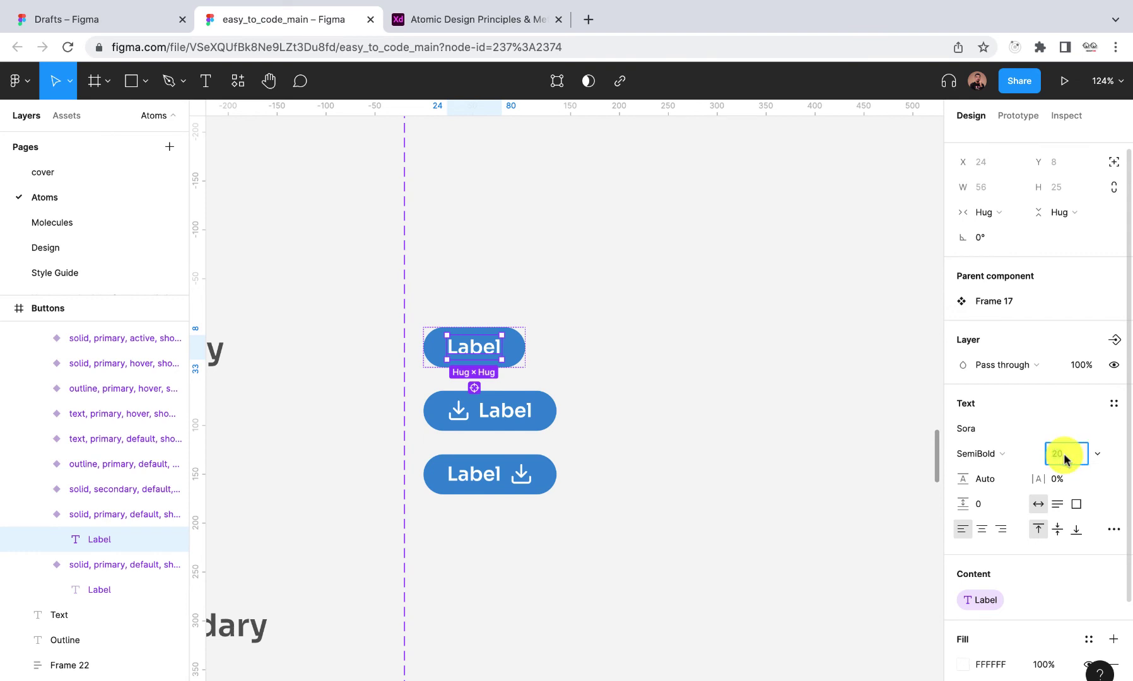
{"action": "key", "text": "Return"}
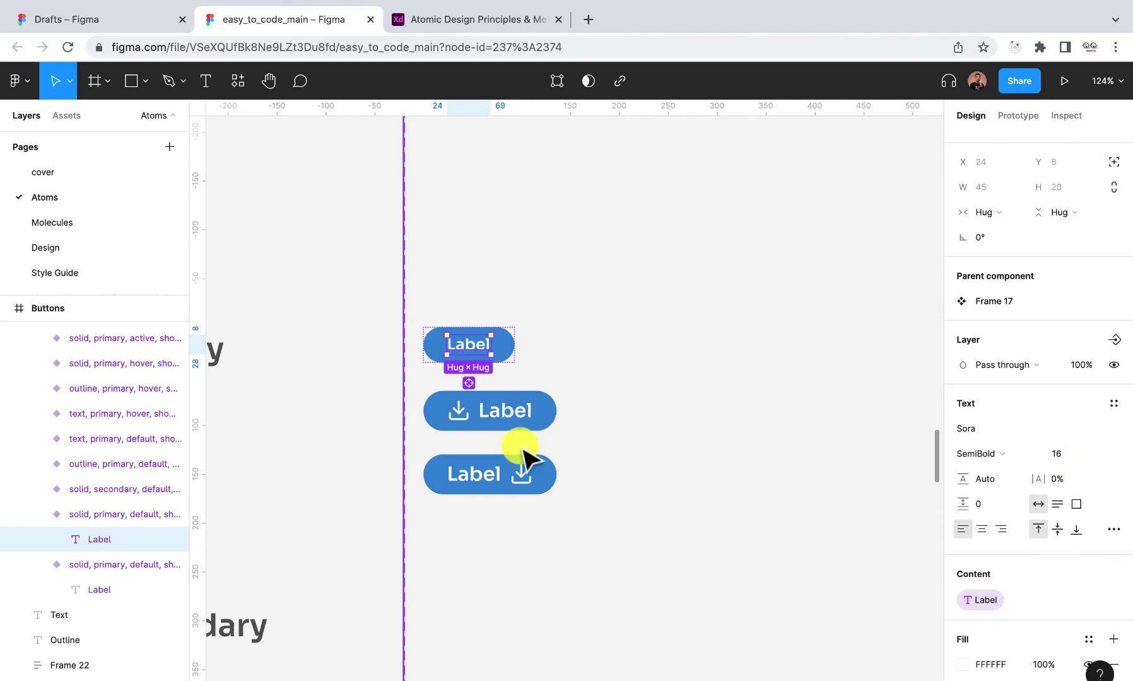
{"action": "double_click", "coordinate": [504, 411]}
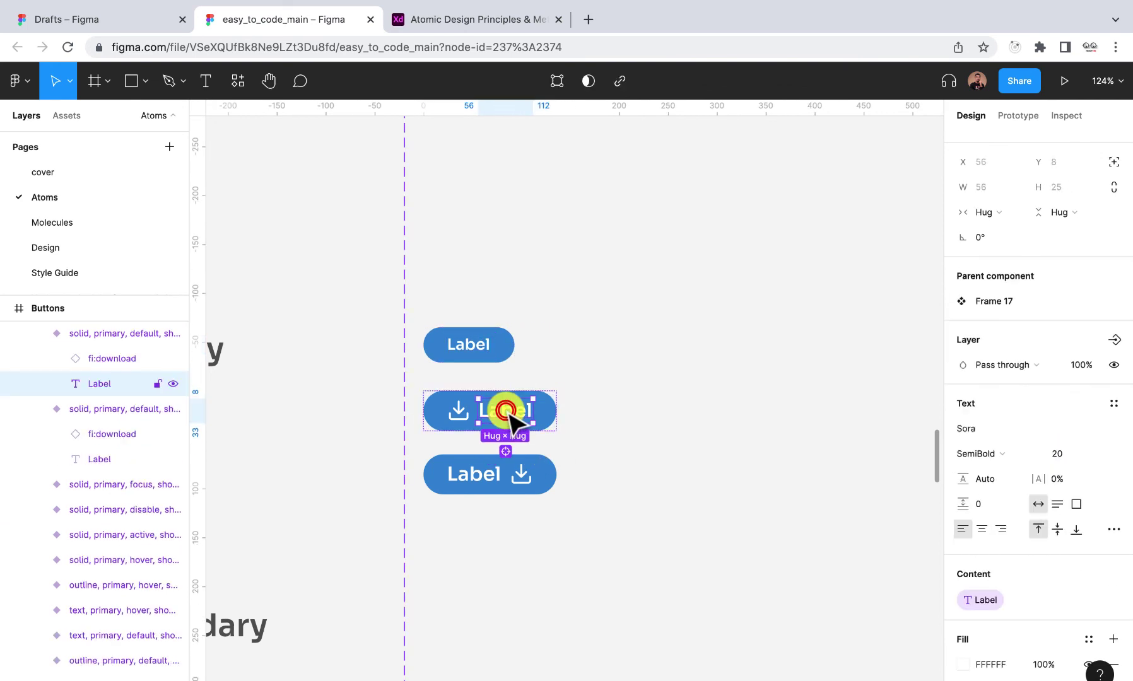
{"action": "left_click", "coordinate": [1062, 454]}
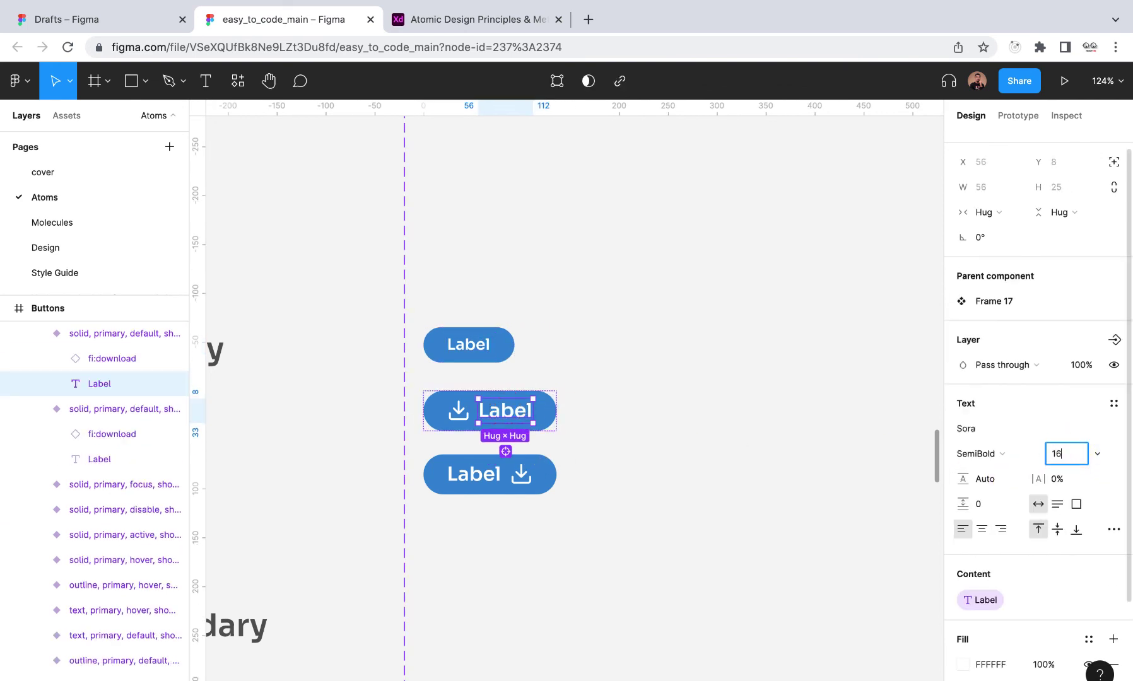
{"action": "type", "text": "16"}
{"action": "key", "text": "Return"}
- Resize the download icon in the left-icon medium button to 18 × 18 with proportions constrained
{"action": "left_click", "coordinate": [460, 406]}
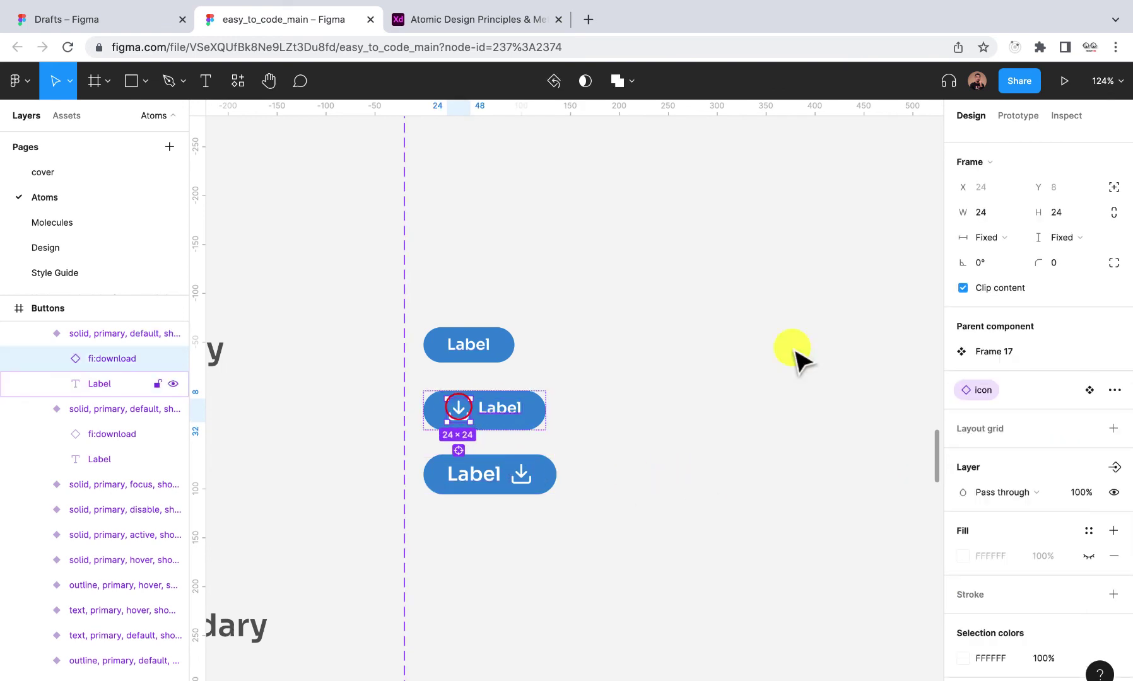
{"action": "left_click", "coordinate": [1071, 216]}
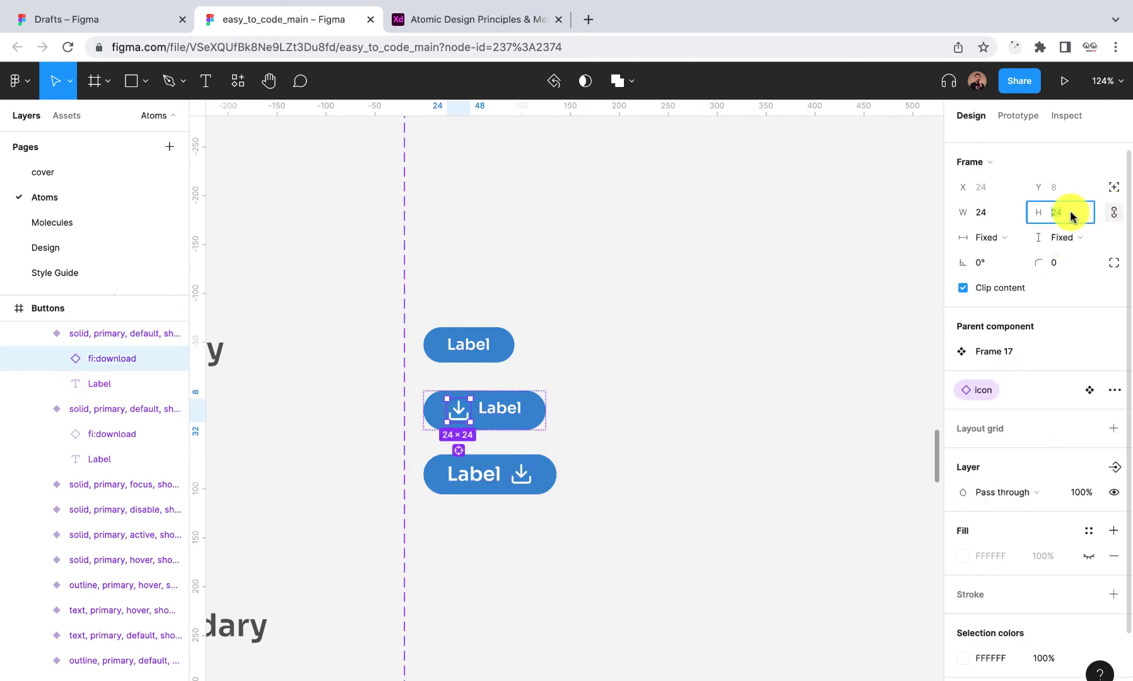
{"action": "key", "text": "Return"}
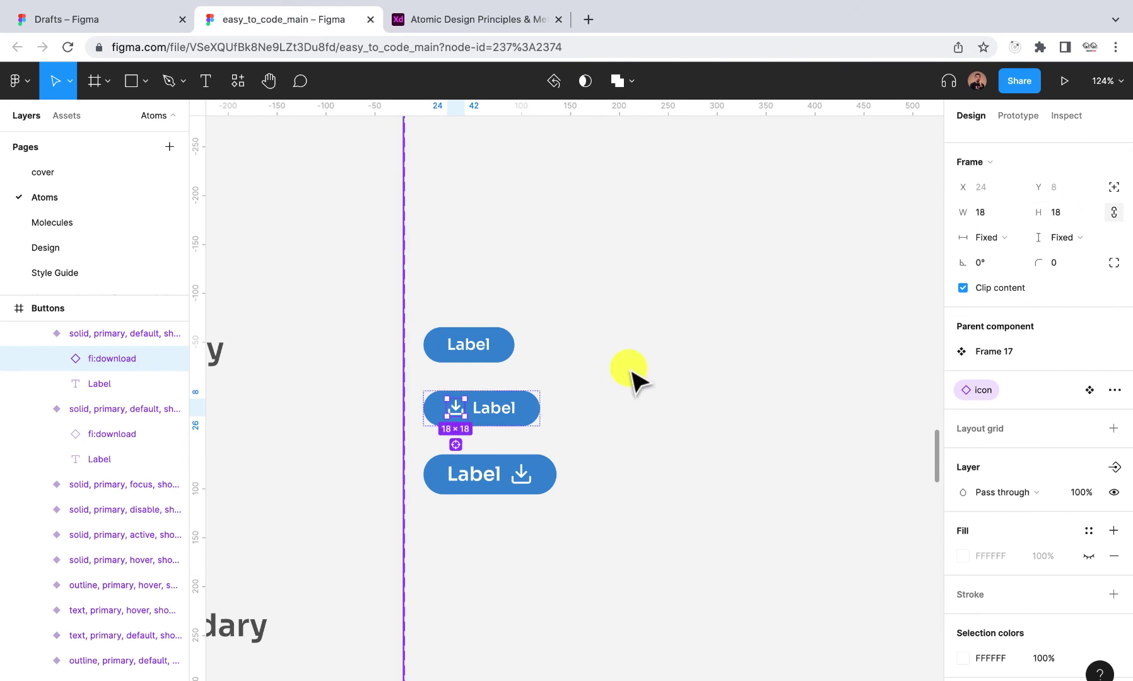
- In the right-icon medium button, set the label font size to 16 and resize the download icon to 18 × 18
{"action": "left_click", "coordinate": [477, 475]}
{"action": "double_click", "coordinate": [477, 475]}
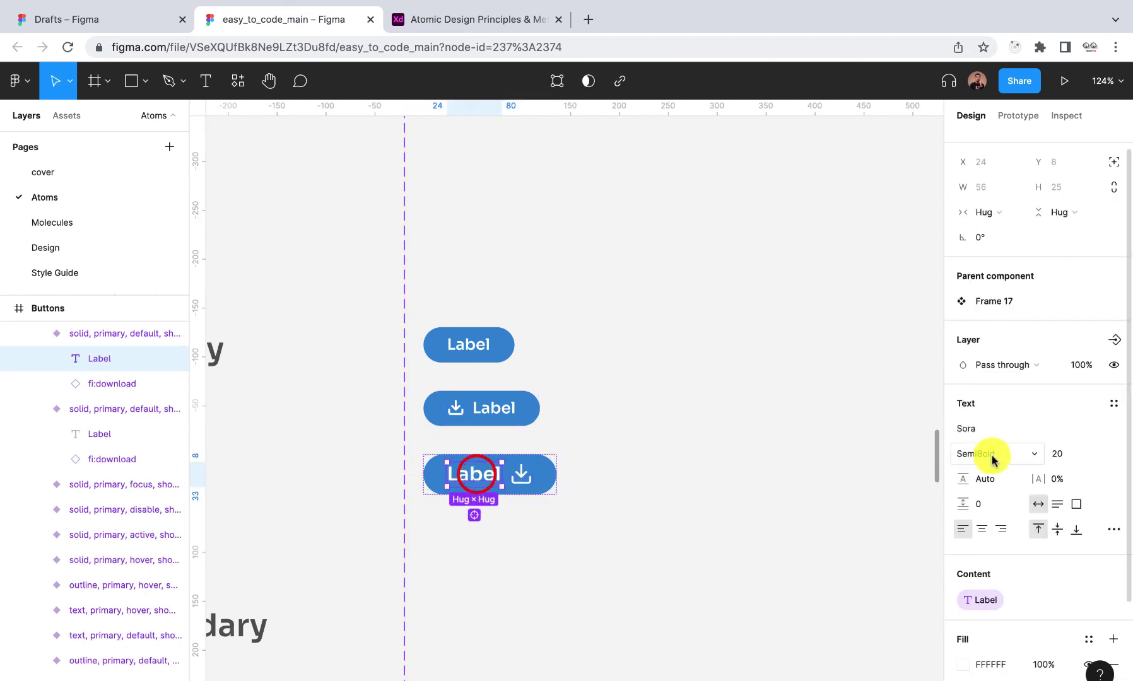
{"action": "left_click", "coordinate": [1058, 455]}
{"action": "type", "text": "1"}
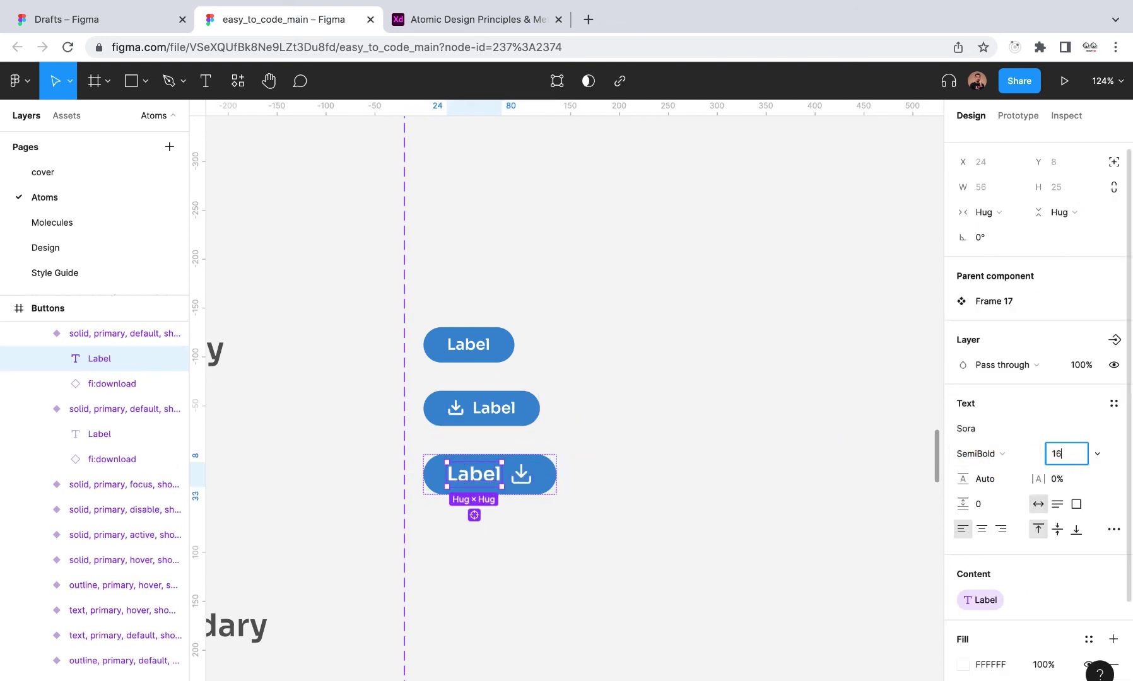
{"action": "type", "text": "6"}
{"action": "key", "text": "Return"}
{"action": "left_click", "coordinate": [510, 475]}
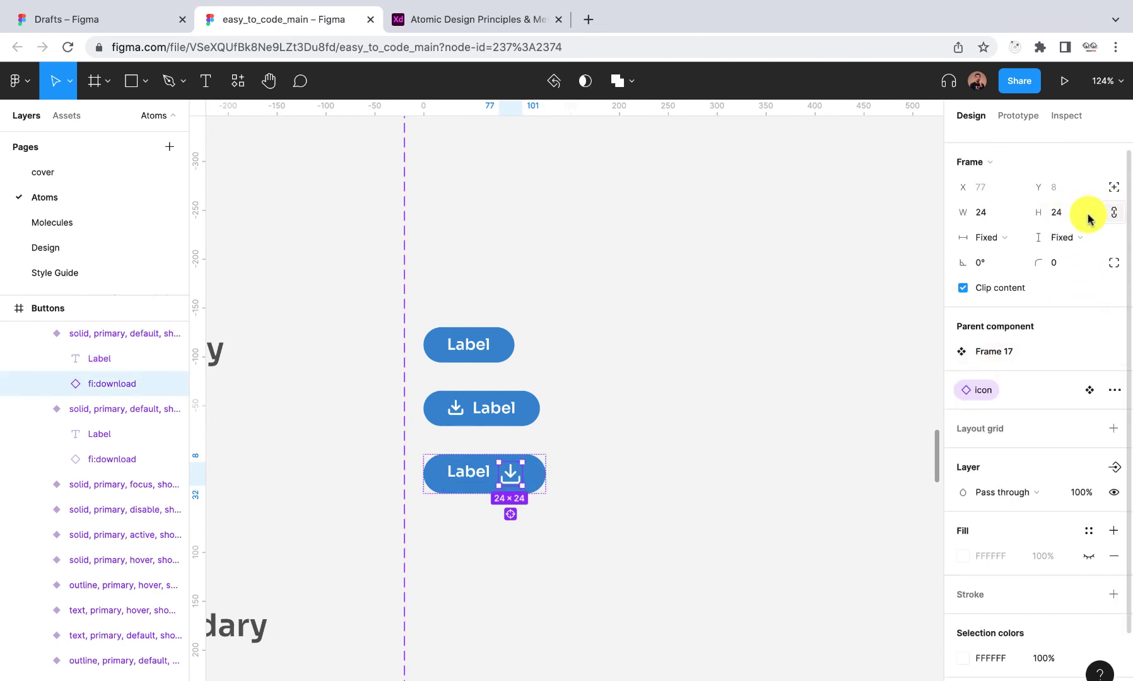
{"action": "left_click", "coordinate": [1058, 214]}
{"action": "key", "text": "Return"}
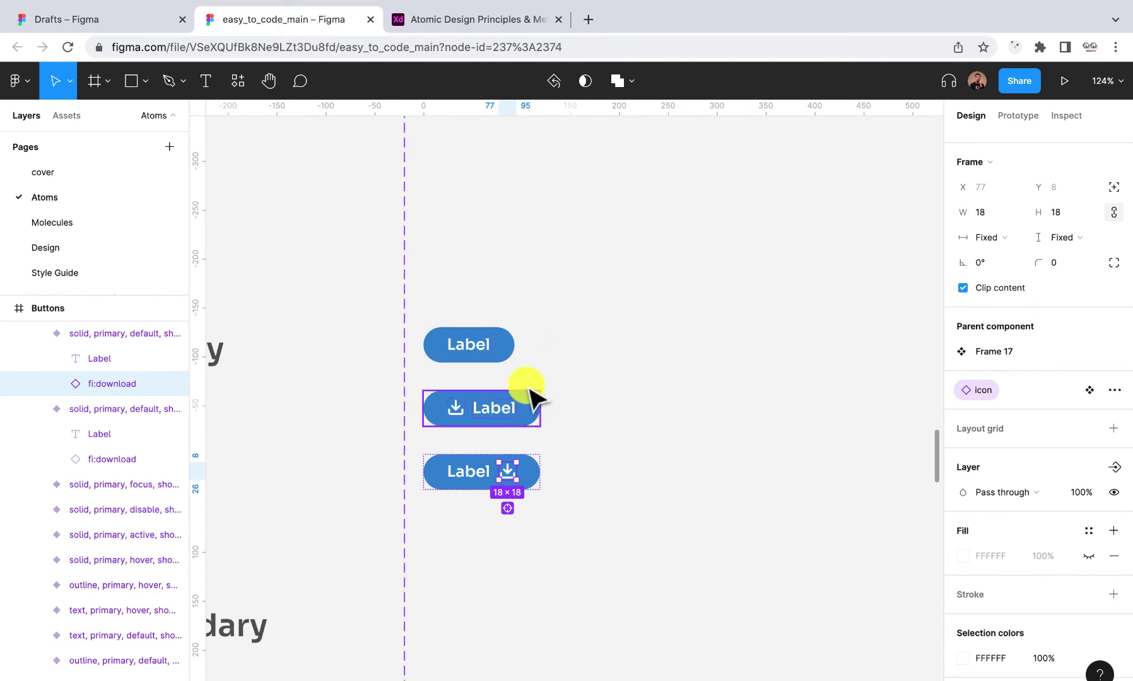
- Place an instance of the large solid primary hover button with left icon on the empty canvas above the Buttons frame
{"action": "scroll", "coordinate": [526, 386], "scroll_direction": "down", "scroll_amount": 6}
{"action": "scroll", "coordinate": [535, 386], "scroll_direction": "down", "scroll_amount": 5}
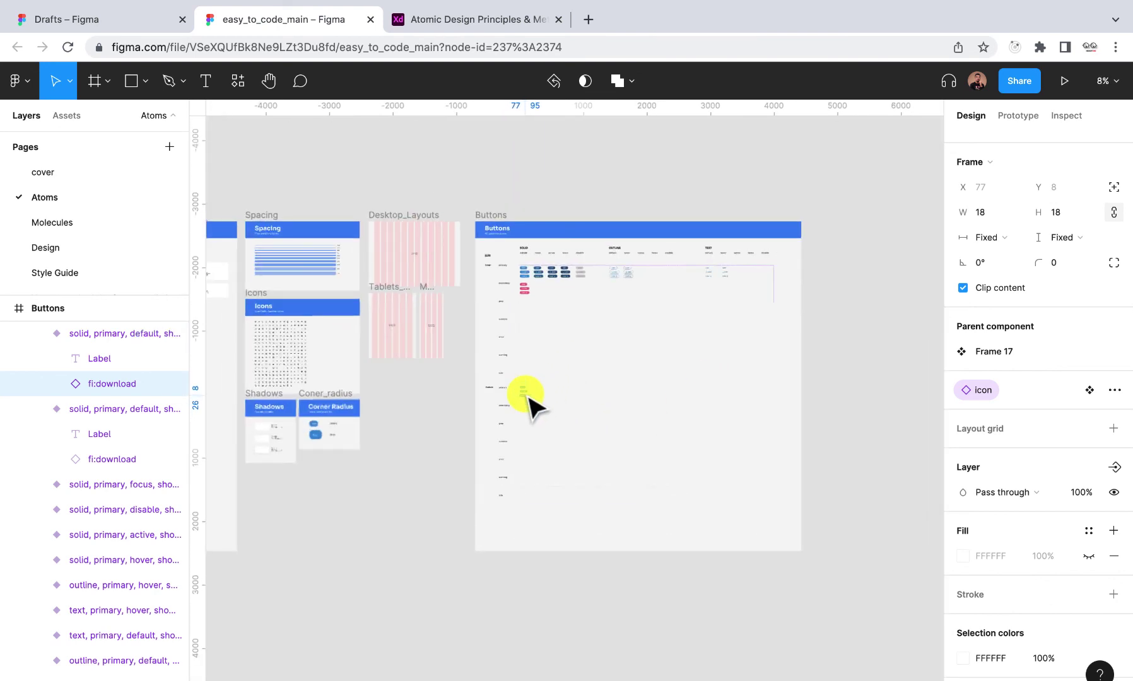
{"action": "scroll", "coordinate": [535, 318], "scroll_direction": "up", "scroll_amount": 5}
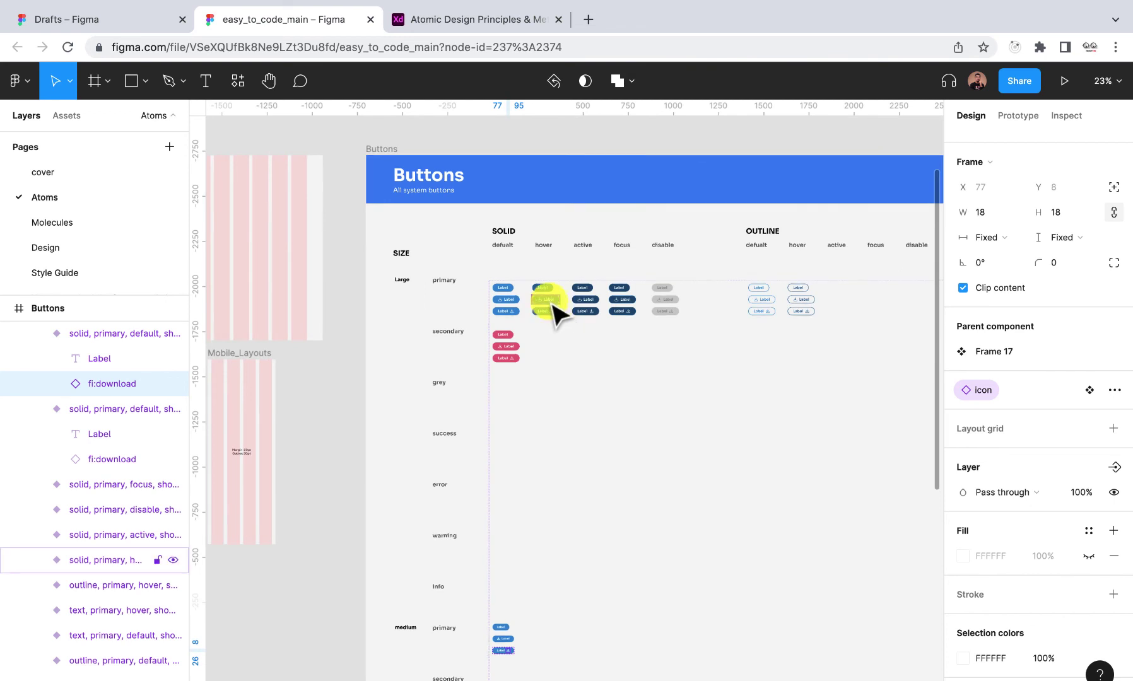
{"action": "left_click", "coordinate": [547, 299]}
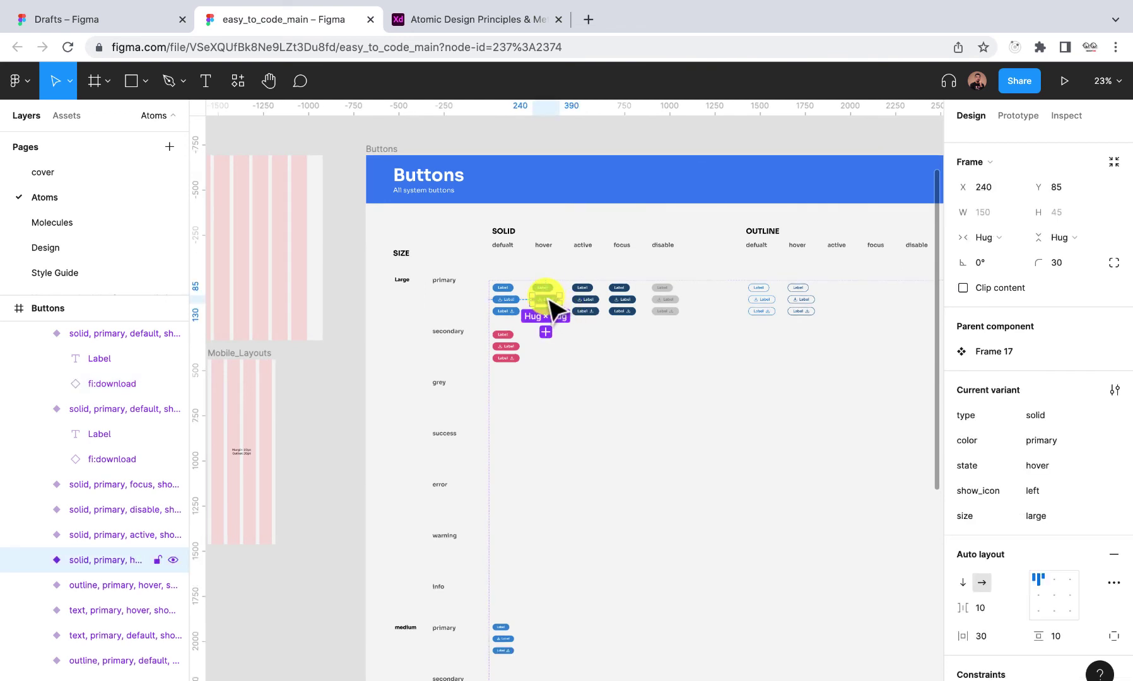
{"action": "left_click_drag", "start_coordinate": [551, 302], "coordinate": [660, 129]}
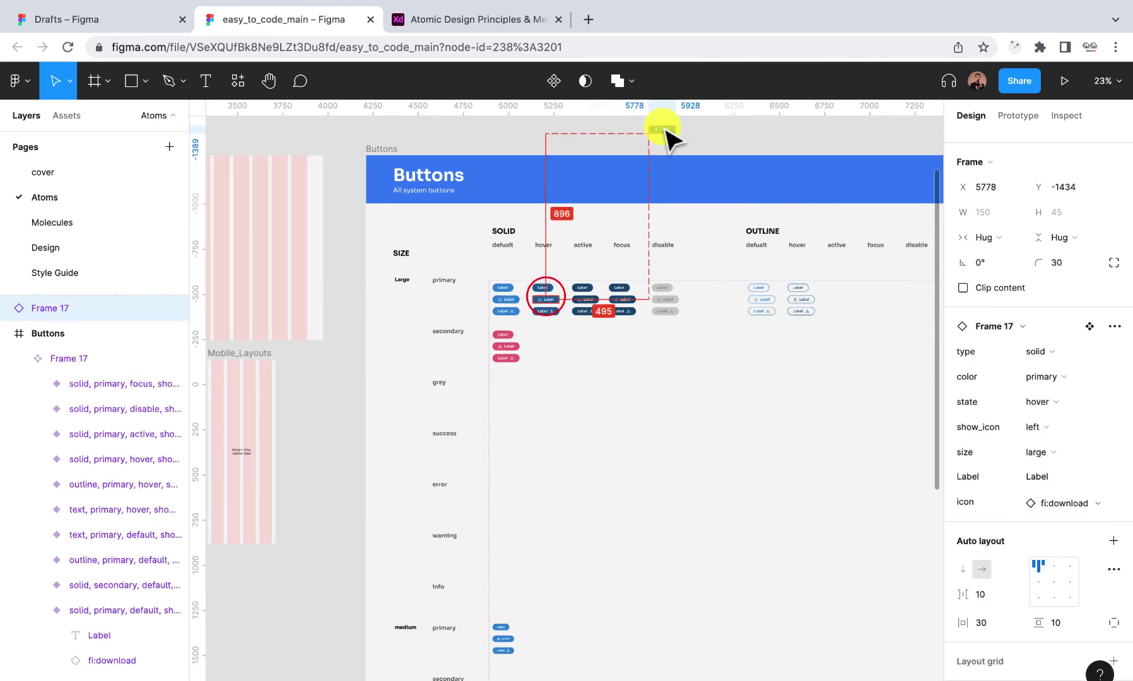
- Set the state property of the button instance above the Buttons frame to default
{"action": "scroll", "coordinate": [660, 126], "scroll_direction": "up", "scroll_amount": 5}
{"action": "scroll", "coordinate": [661, 143], "scroll_direction": "up", "scroll_amount": 5}
{"action": "scroll", "coordinate": [666, 151], "scroll_direction": "up", "scroll_amount": 4}
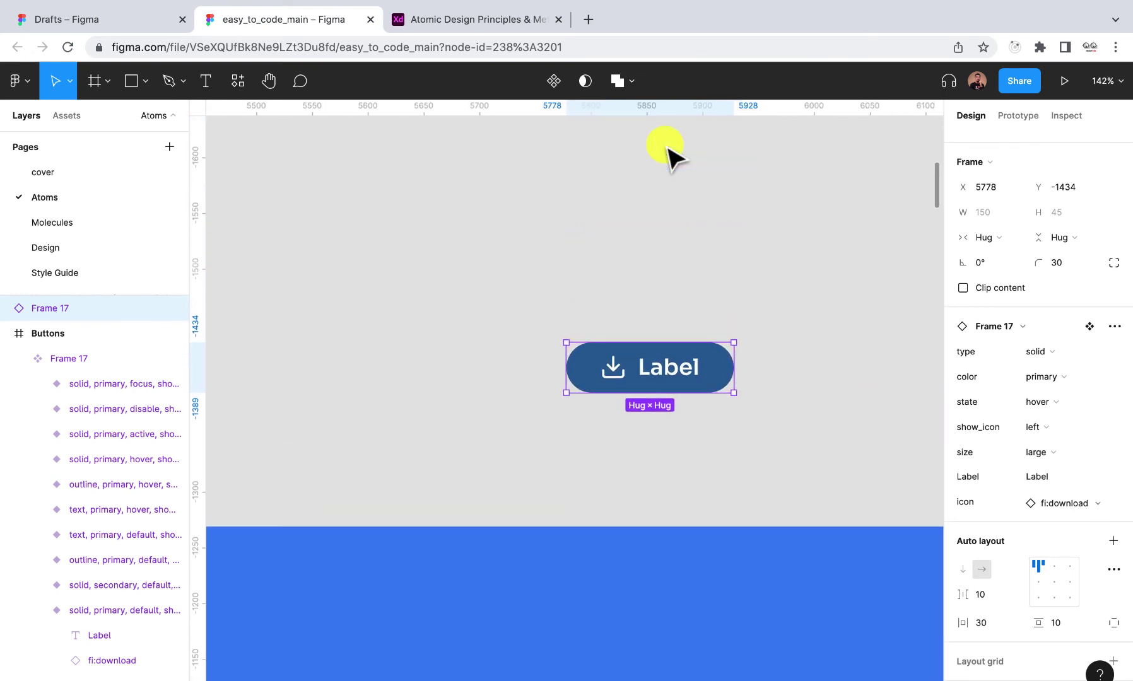
{"action": "left_click", "coordinate": [1095, 400]}
{"action": "left_click", "coordinate": [1086, 382]}
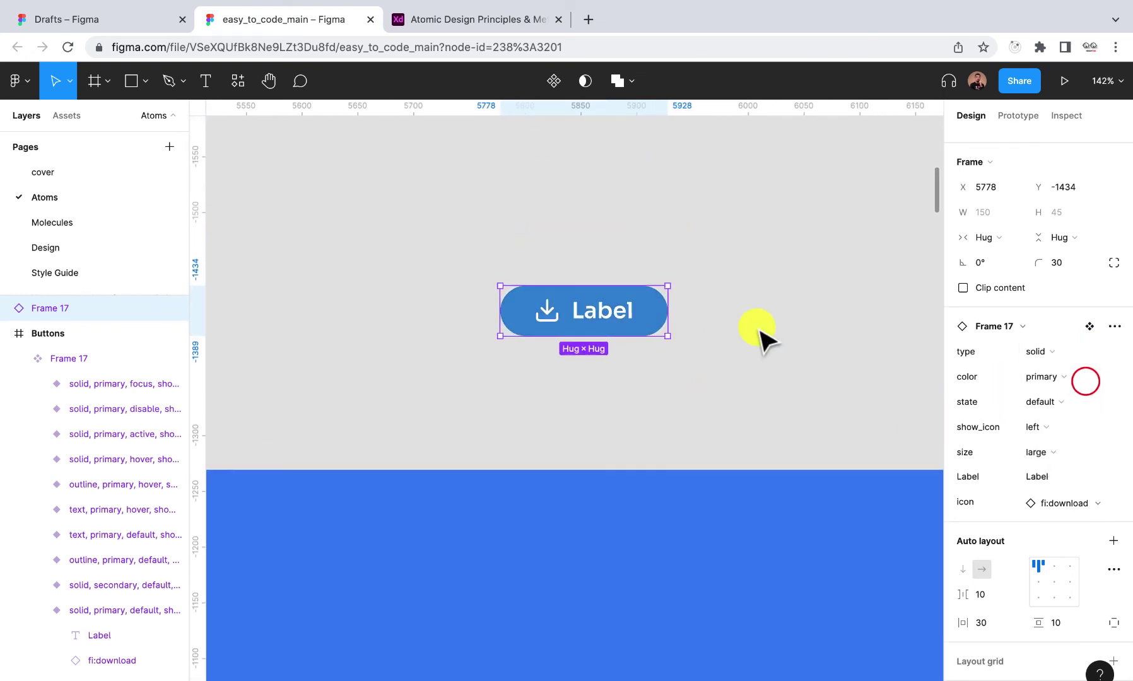
- Duplicate the button instance directly below the original, set the copy's size property to medium and deselect it
{"action": "left_click_drag", "start_coordinate": [608, 322], "coordinate": [608, 390]}
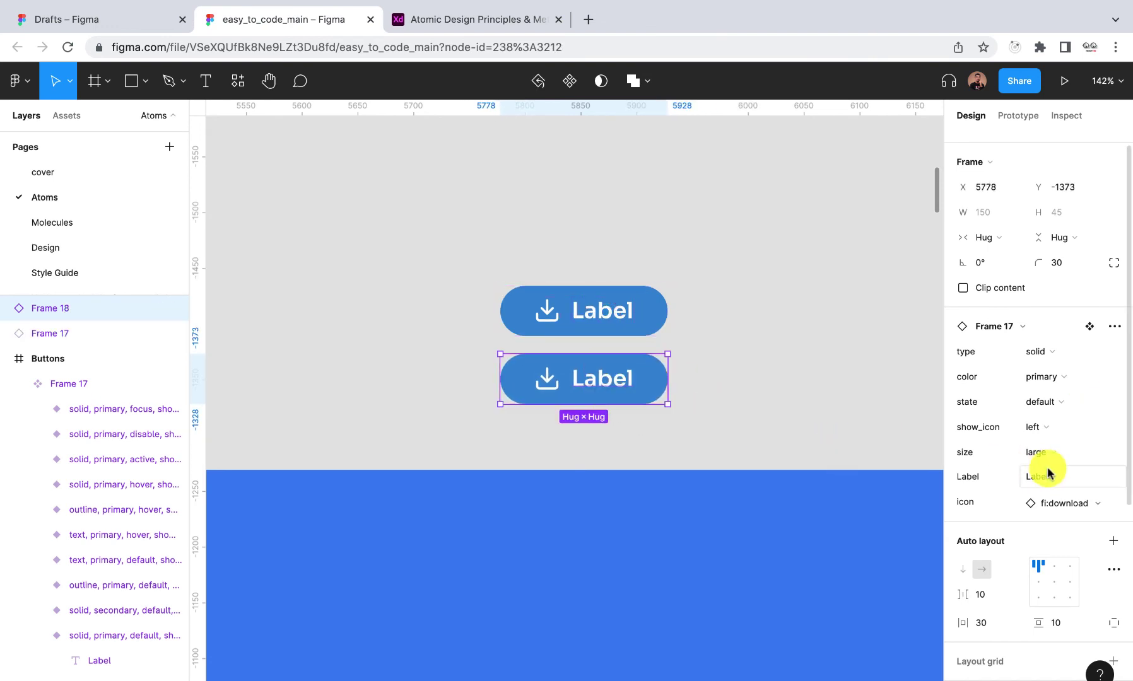
{"action": "left_click", "coordinate": [1116, 453]}
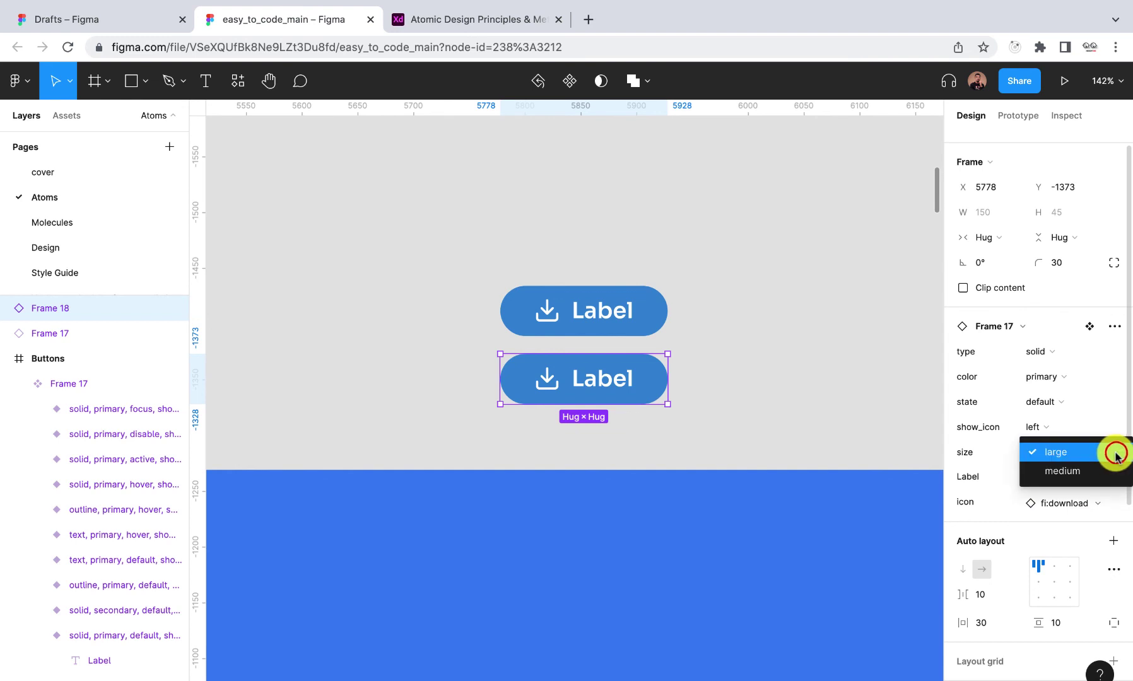
{"action": "left_click", "coordinate": [1098, 468]}
{"action": "left_click_drag", "start_coordinate": [575, 375], "coordinate": [600, 379]}
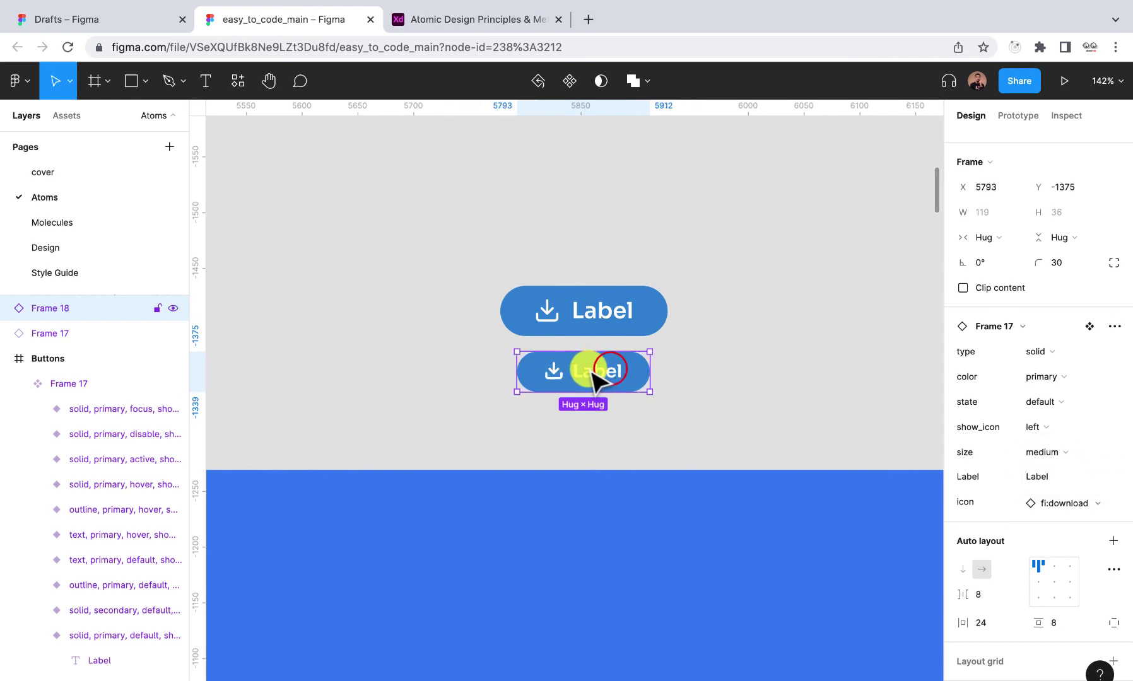
{"action": "left_click", "coordinate": [694, 414]}
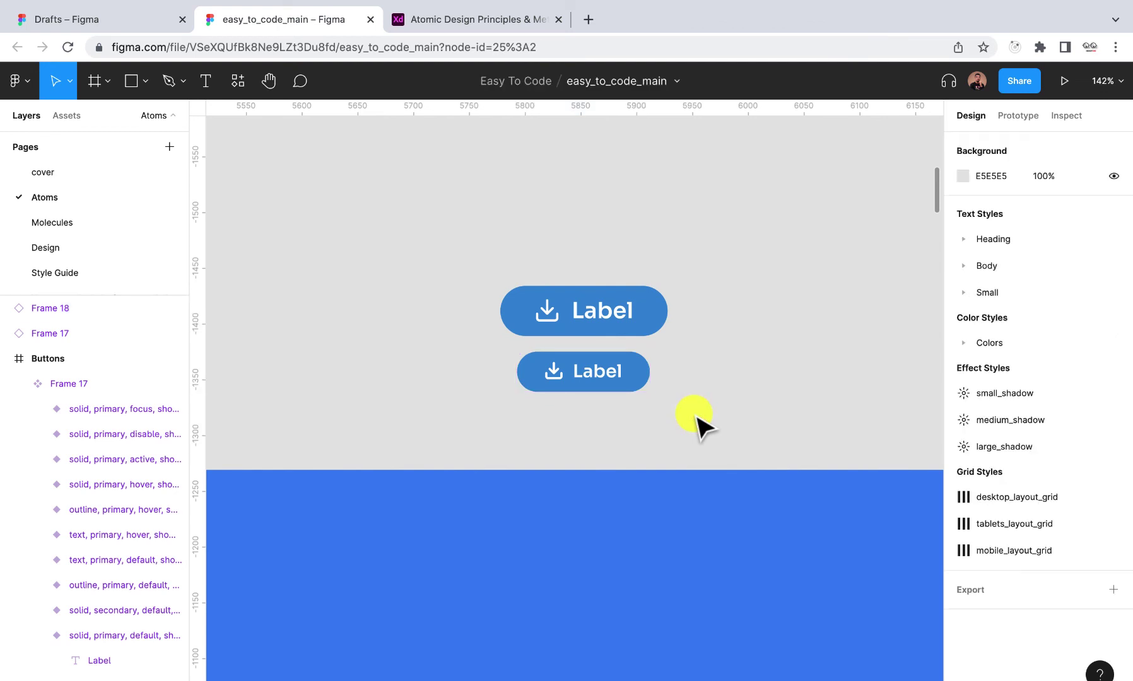
- Review the Buttons sheet's large, medium and small variants across the solid, outline and text types, every color and every state
{"action": "scroll", "coordinate": [713, 402], "scroll_direction": "down", "scroll_amount": 15}
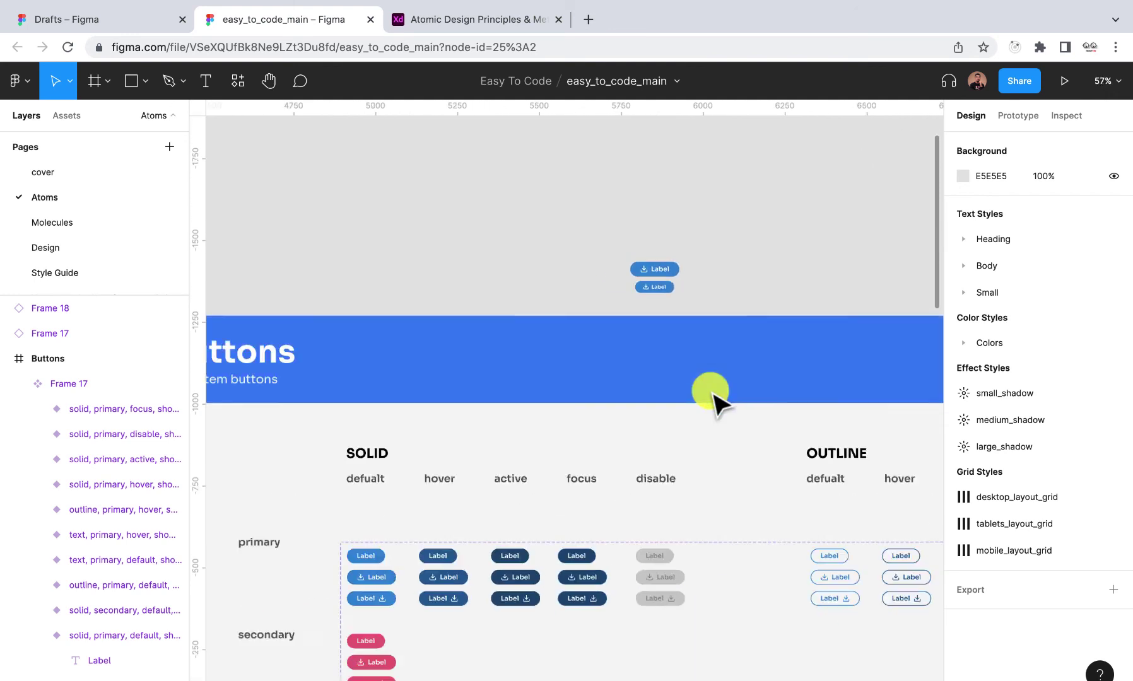
{"action": "scroll", "coordinate": [713, 401], "scroll_direction": "down", "scroll_amount": 3}
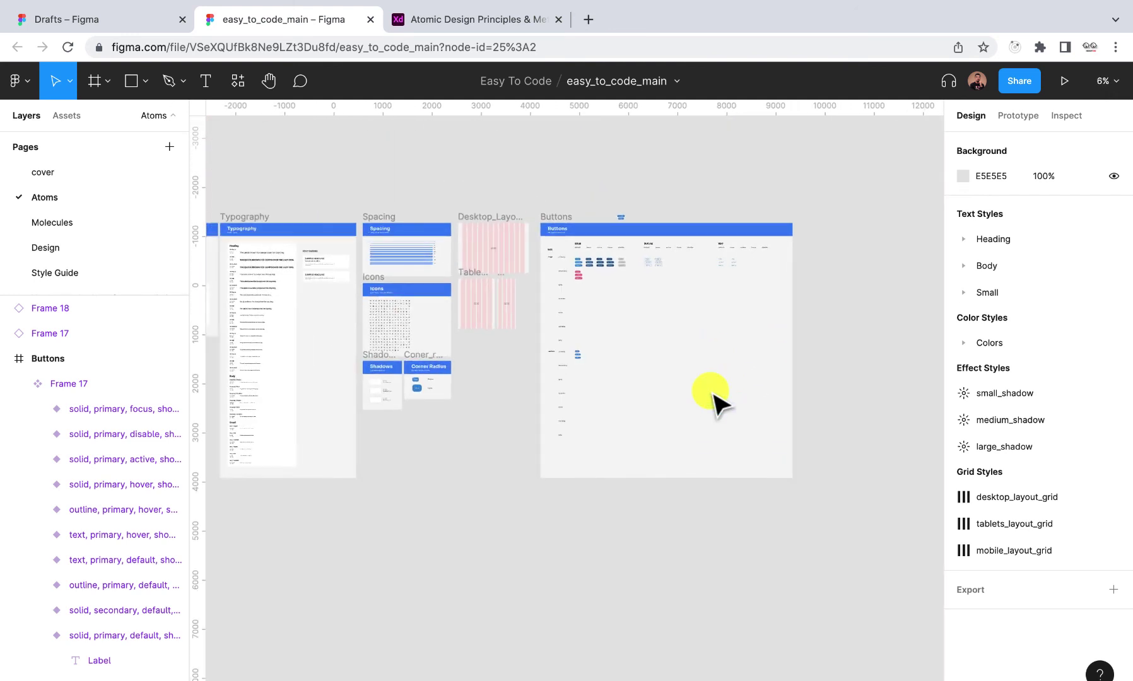
{"action": "scroll", "coordinate": [713, 401], "scroll_direction": "right", "scroll_amount": 3}
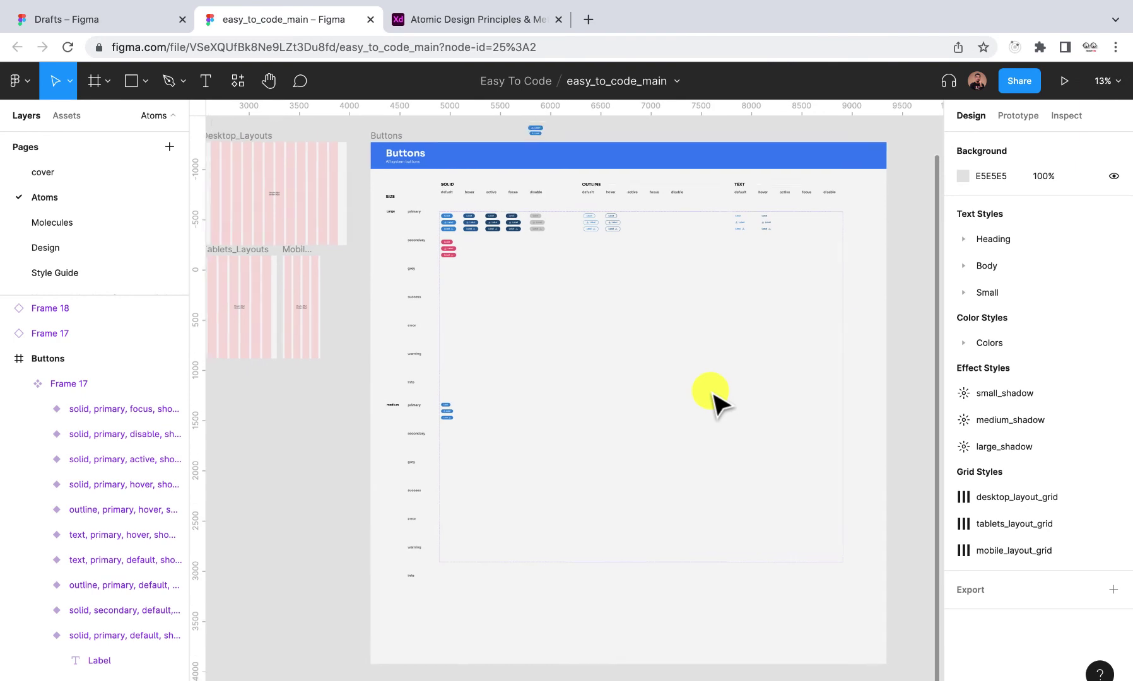
{"action": "scroll", "coordinate": [713, 402], "scroll_direction": "up", "scroll_amount": 1}
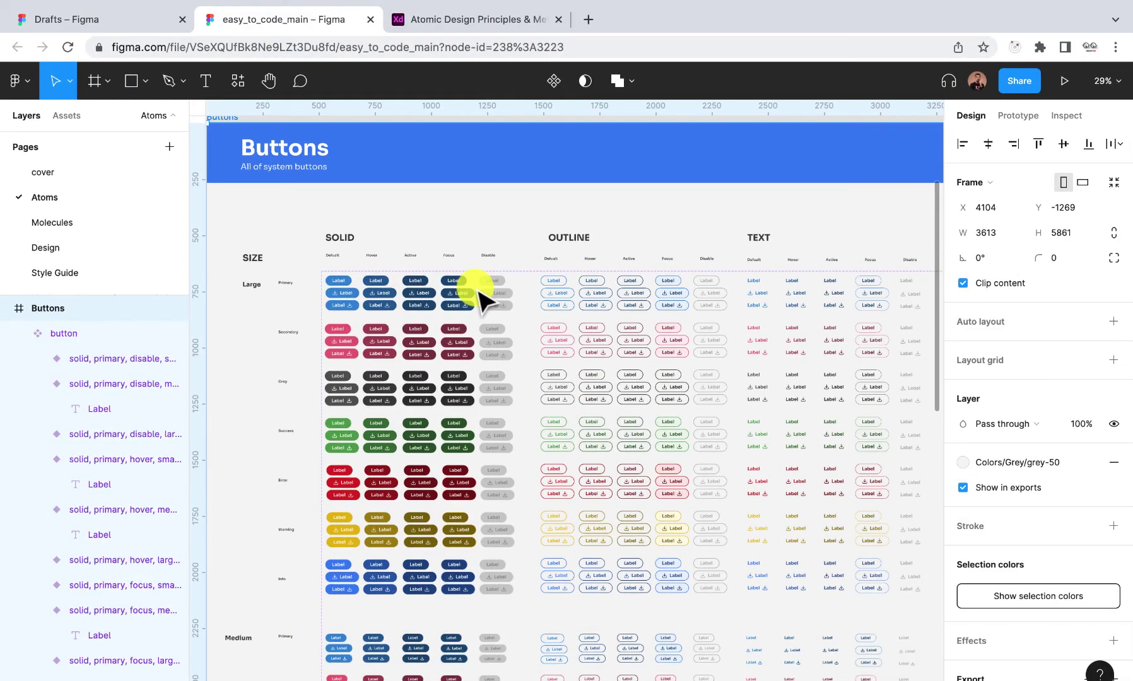
{"action": "scroll", "coordinate": [473, 289], "scroll_direction": "down", "scroll_amount": 3}
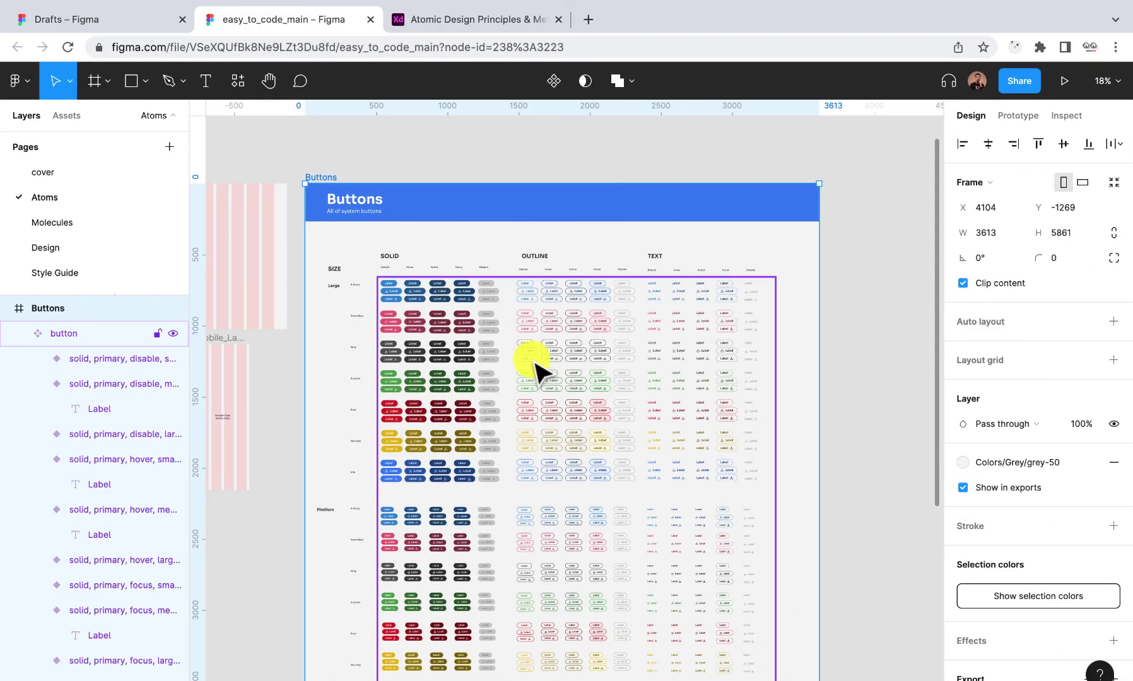
{"action": "scroll", "coordinate": [533, 369], "scroll_direction": "down", "scroll_amount": 3}
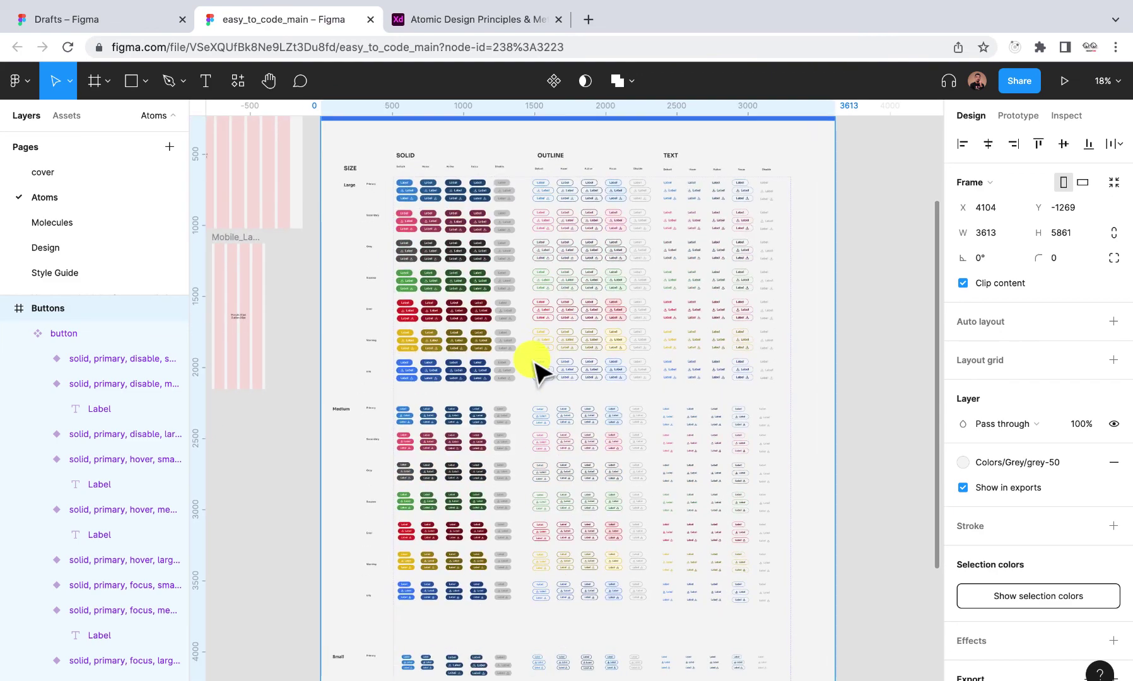
{"action": "scroll", "coordinate": [535, 370], "scroll_direction": "down", "scroll_amount": 3}
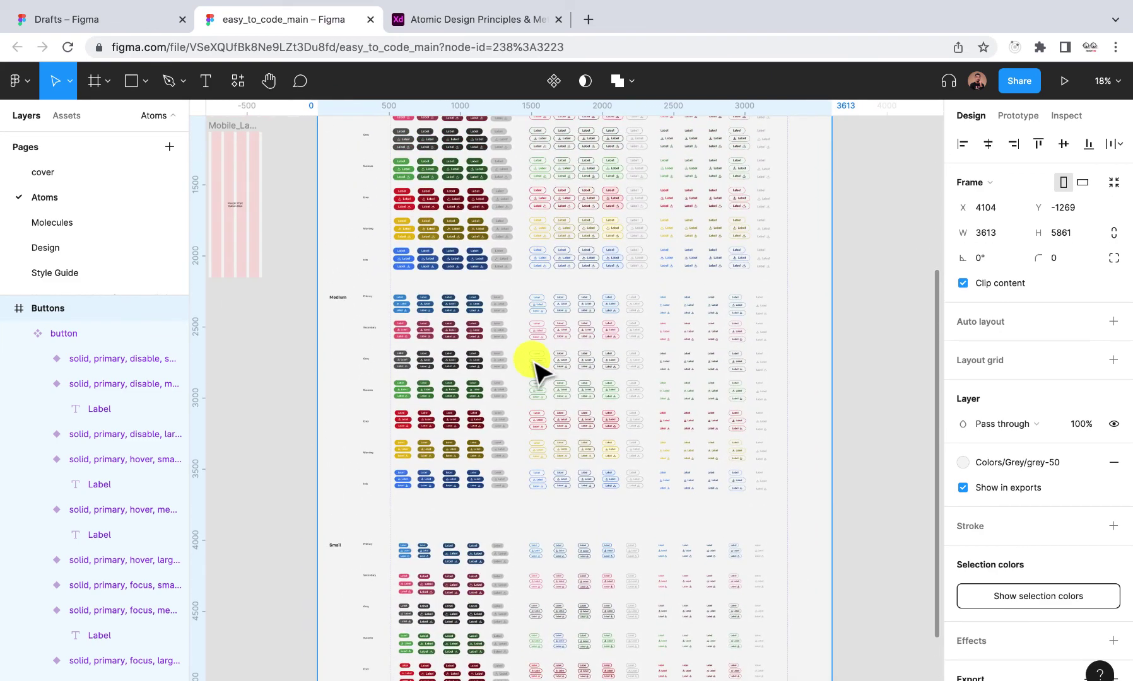
{"action": "scroll", "coordinate": [535, 369], "scroll_direction": "up", "scroll_amount": 8}
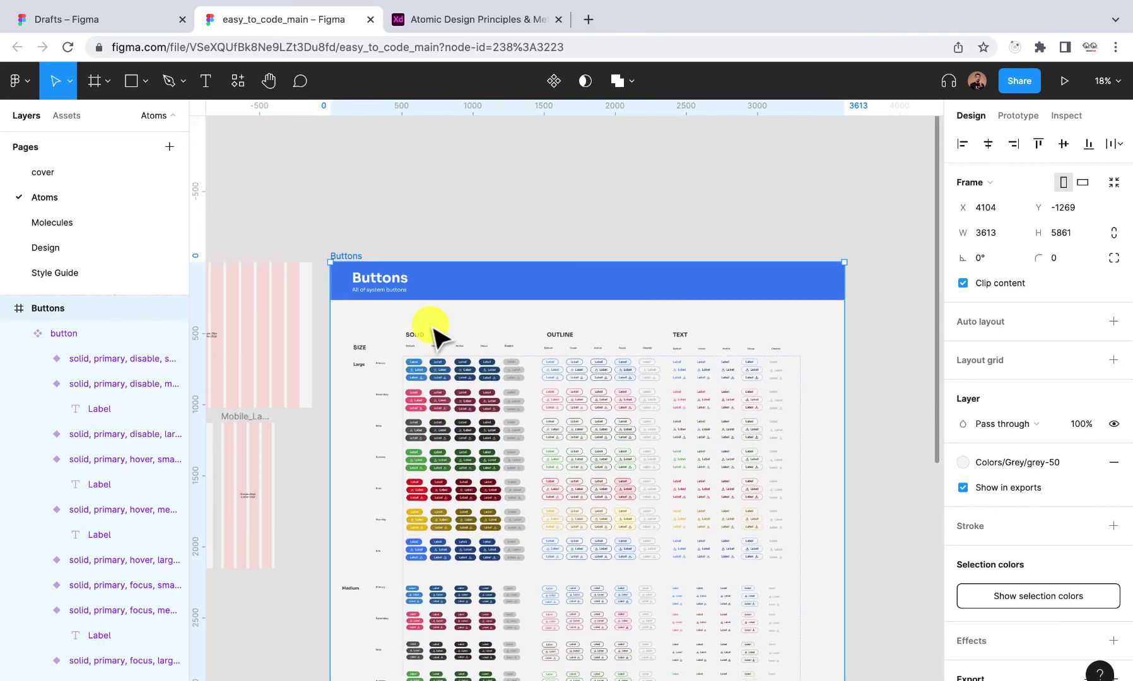
{"action": "scroll", "coordinate": [441, 325], "scroll_direction": "up", "scroll_amount": 10}
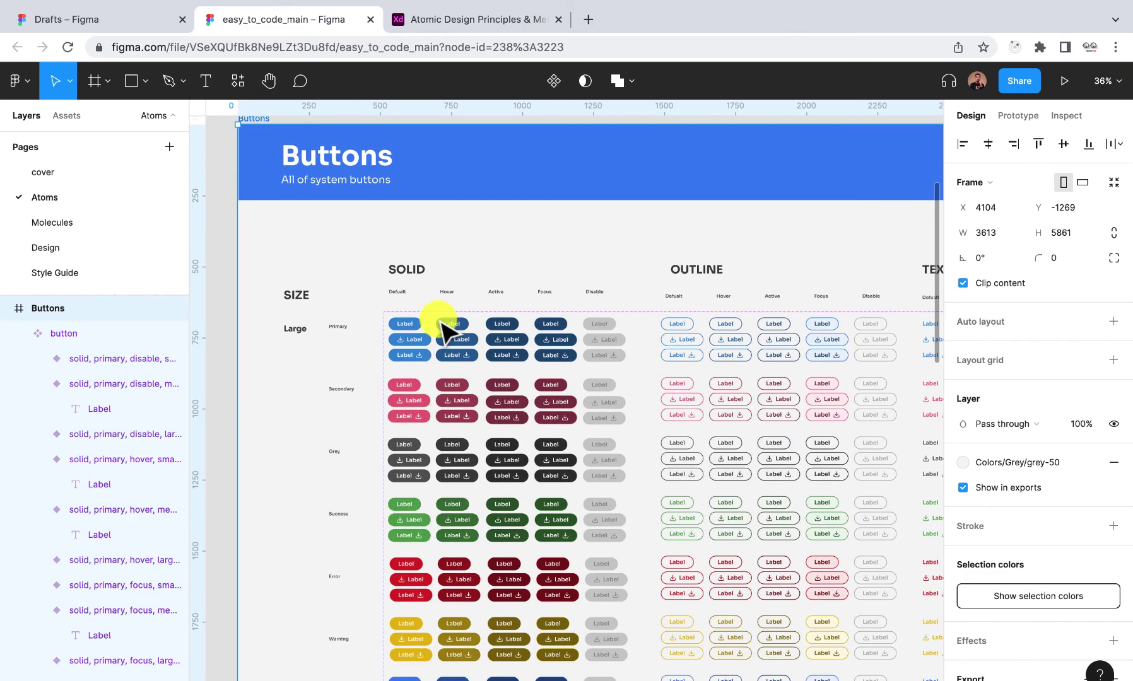
{"action": "scroll", "coordinate": [441, 325], "scroll_direction": "down", "scroll_amount": 5}
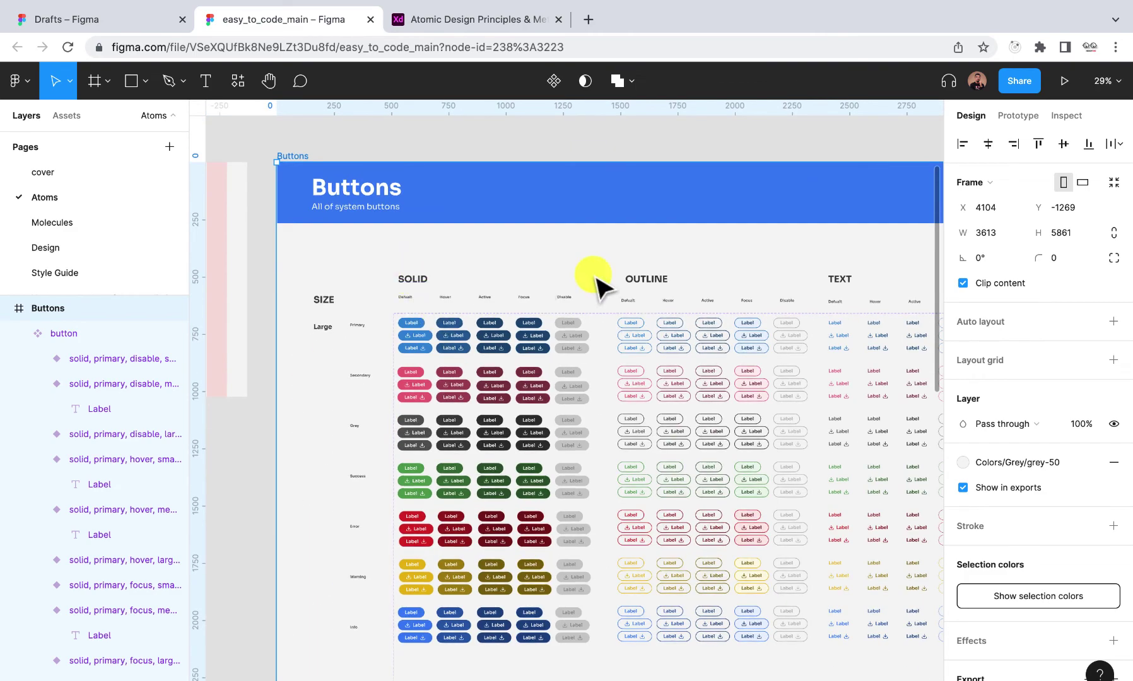
{"action": "scroll", "coordinate": [340, 315], "scroll_direction": "up", "scroll_amount": 10}
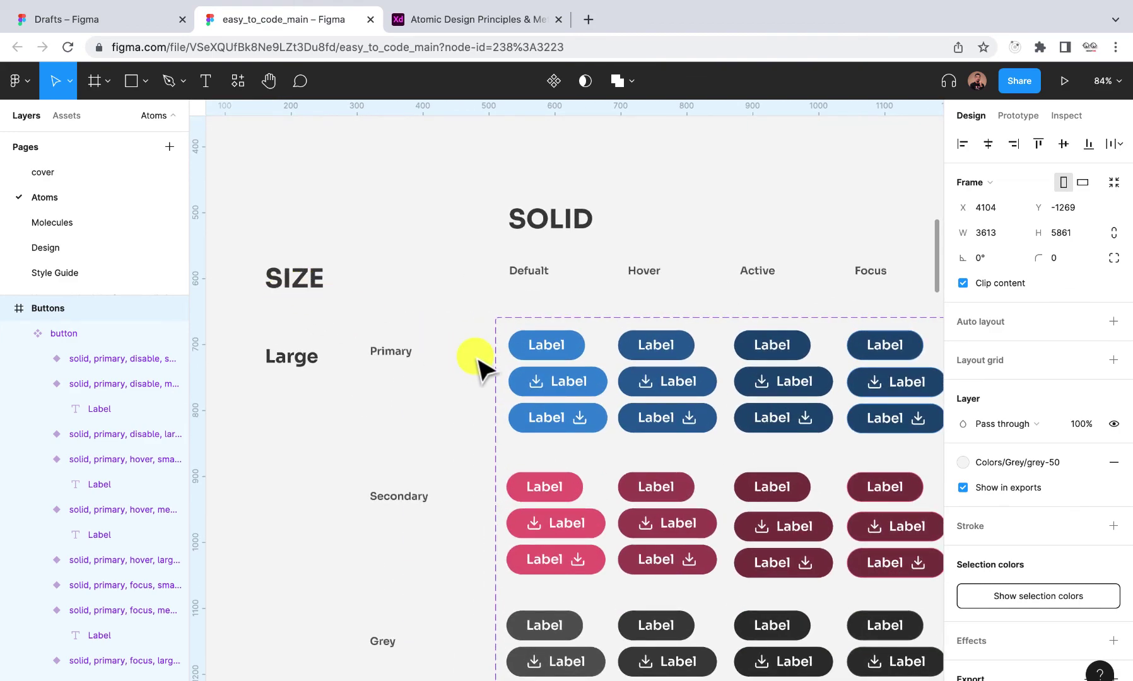
{"action": "scroll", "coordinate": [599, 357], "scroll_direction": "down", "scroll_amount": 10}
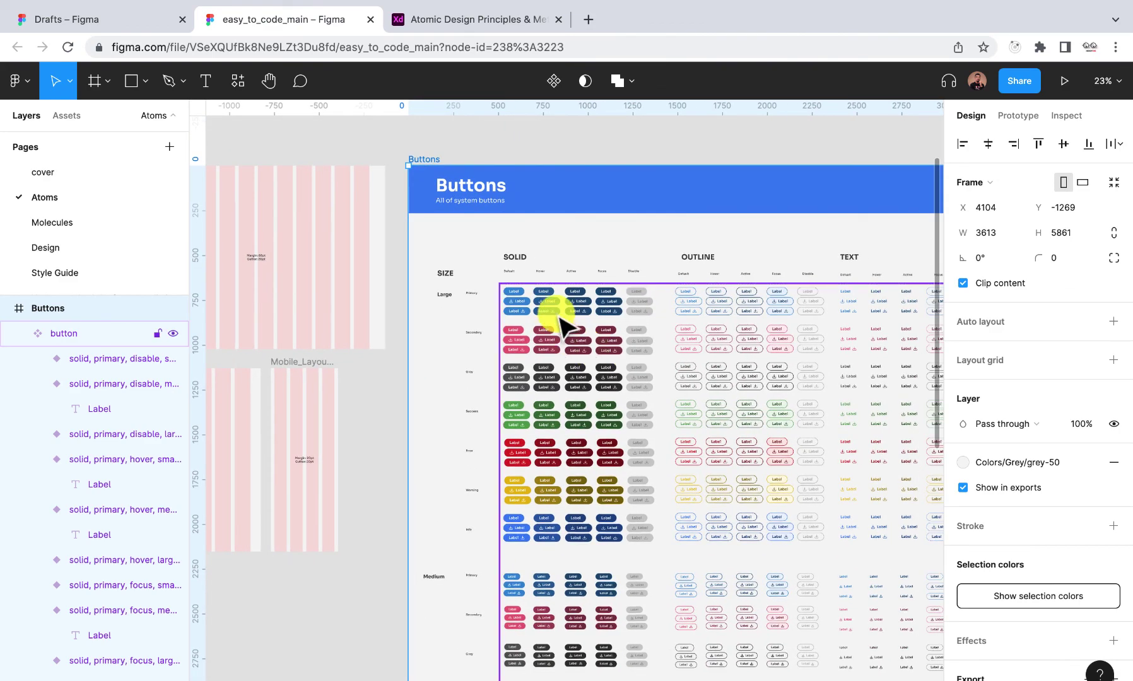
{"action": "scroll", "coordinate": [553, 306], "scroll_direction": "up", "scroll_amount": 5}
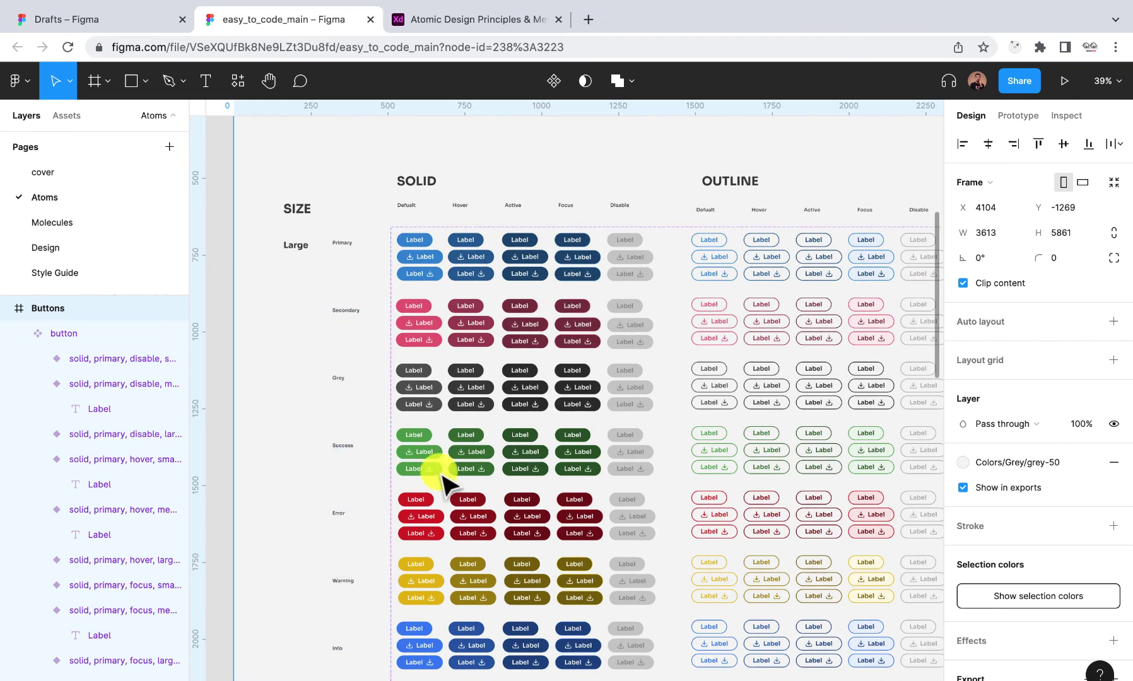
{"action": "scroll", "coordinate": [544, 456], "scroll_direction": "down", "scroll_amount": 3}
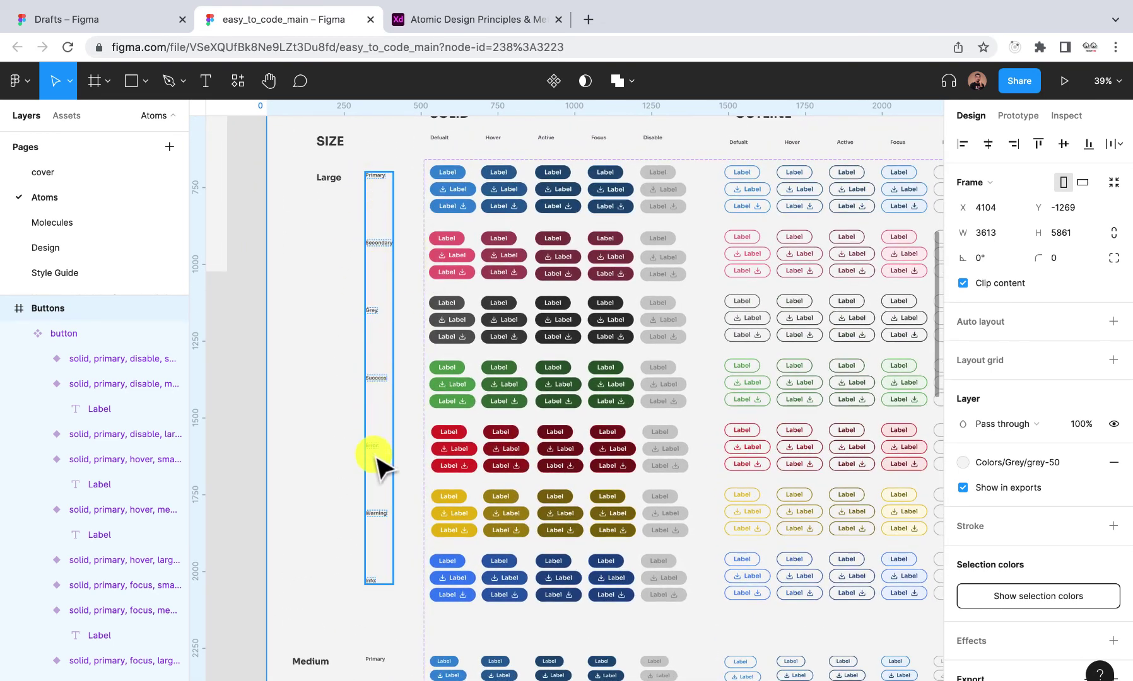
{"action": "scroll", "coordinate": [650, 414], "scroll_direction": "right", "scroll_amount": 8}
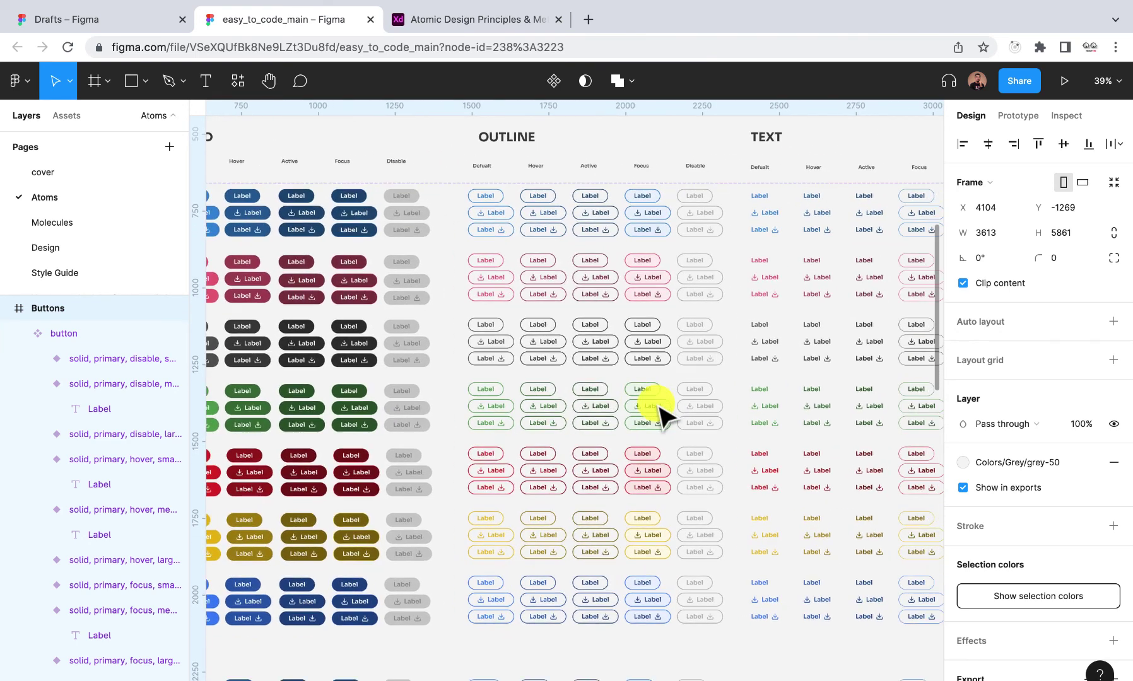
{"action": "scroll", "coordinate": [572, 361], "scroll_direction": "right", "scroll_amount": 5}
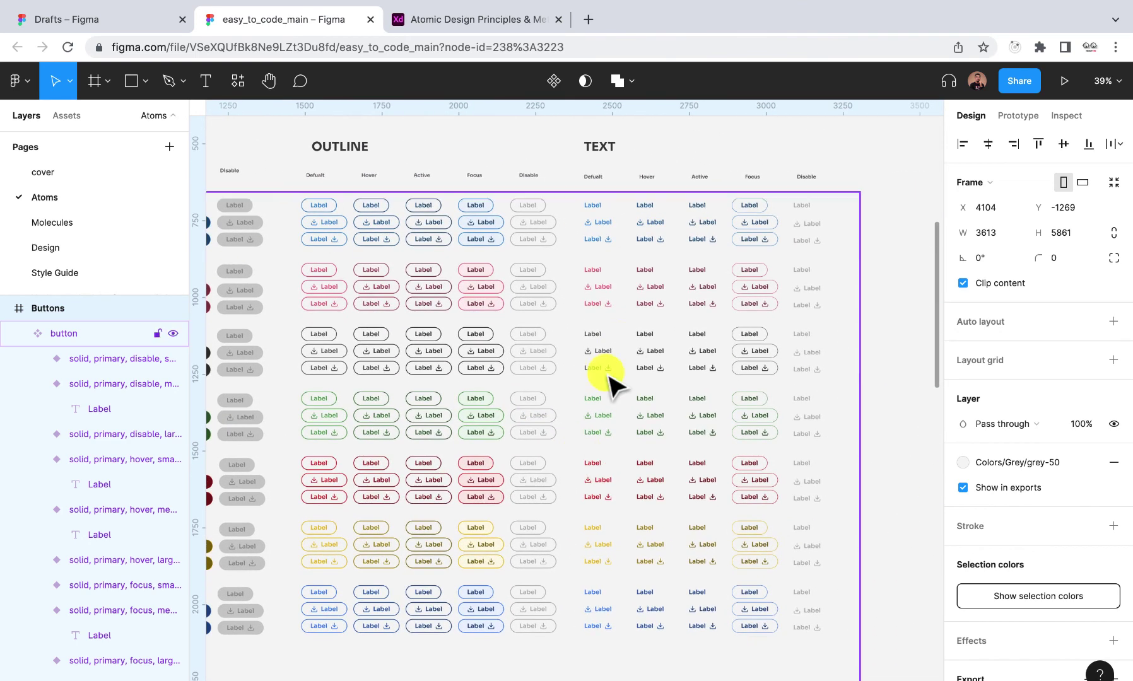
{"action": "scroll", "coordinate": [662, 519], "scroll_direction": "down", "scroll_amount": 5}
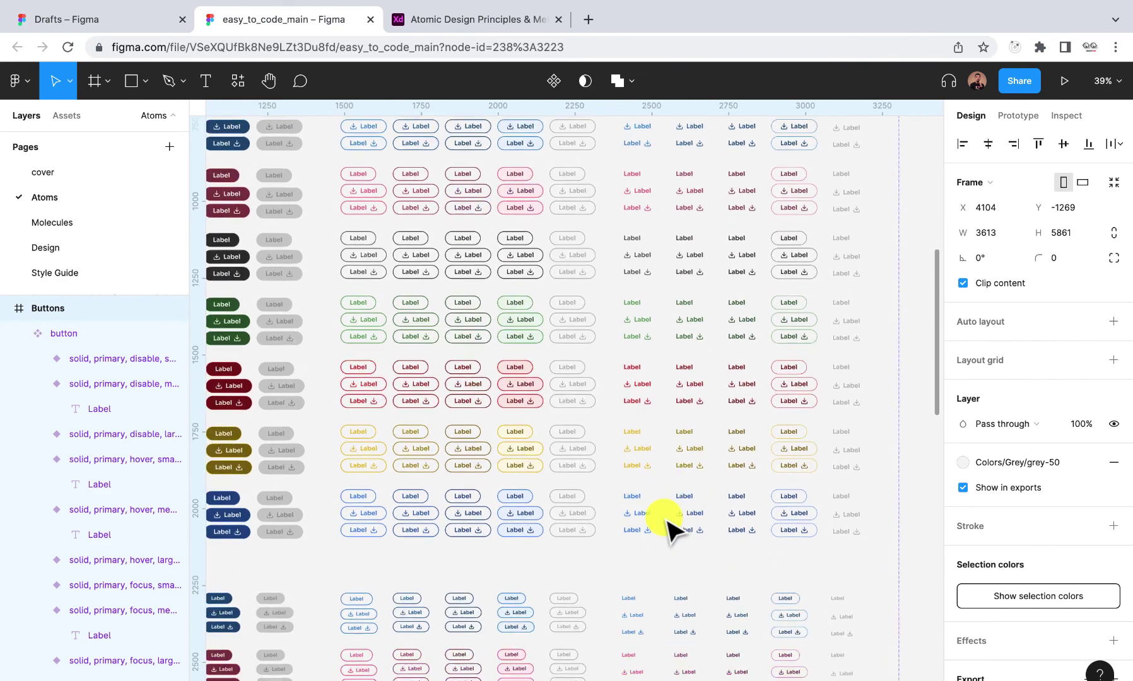
{"action": "scroll", "coordinate": [670, 524], "scroll_direction": "up", "scroll_amount": 5}
{"action": "scroll", "coordinate": [670, 523], "scroll_direction": "right", "scroll_amount": 2}
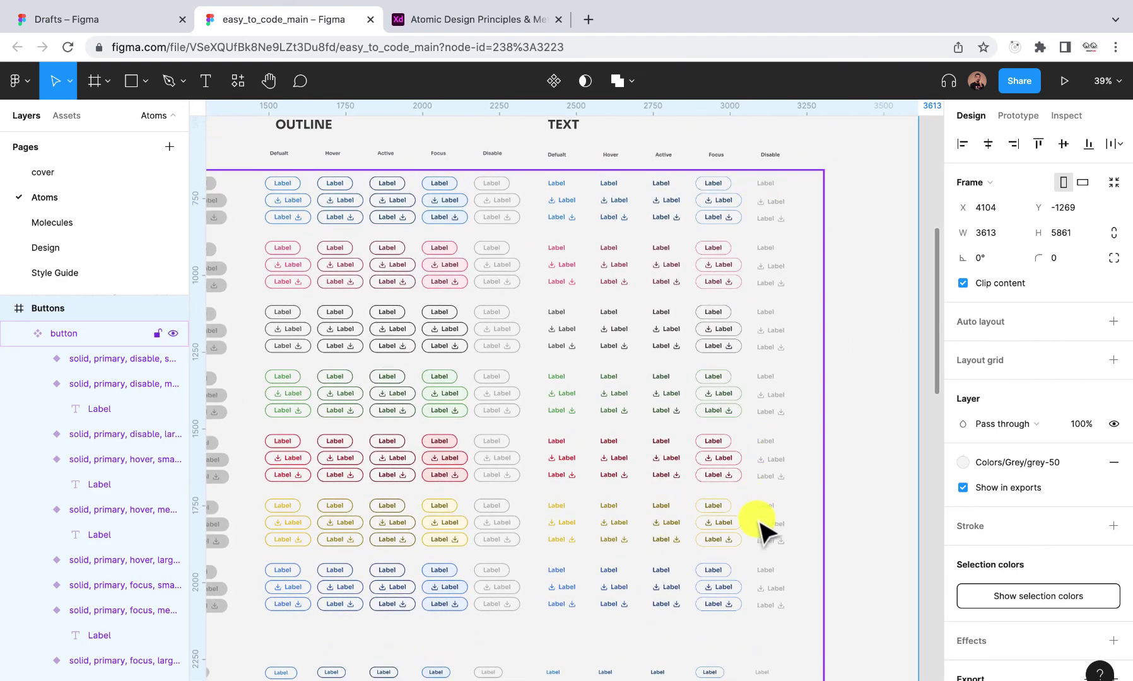
{"action": "scroll", "coordinate": [759, 552], "scroll_direction": "down", "scroll_amount": 5}
{"action": "scroll", "coordinate": [759, 551], "scroll_direction": "left", "scroll_amount": 10}
{"action": "scroll", "coordinate": [597, 540], "scroll_direction": "down", "scroll_amount": 2}
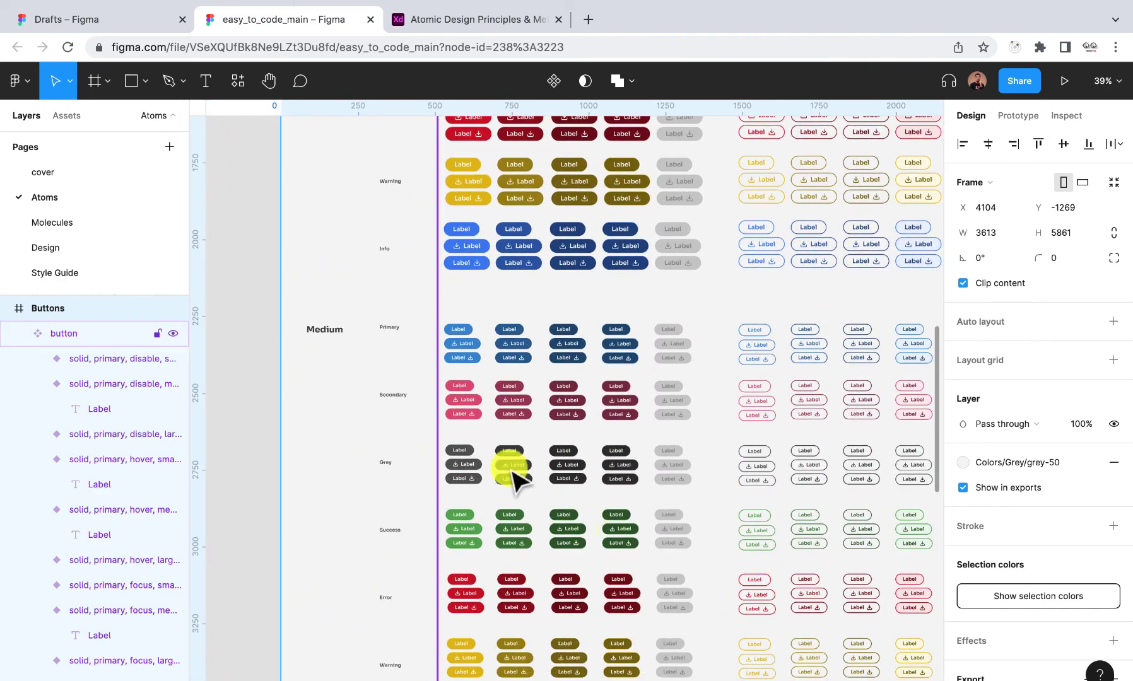
{"action": "scroll", "coordinate": [619, 367], "scroll_direction": "down", "scroll_amount": 8}
{"action": "scroll", "coordinate": [620, 368], "scroll_direction": "right", "scroll_amount": 1}
{"action": "scroll", "coordinate": [631, 385], "scroll_direction": "up", "scroll_amount": 15}
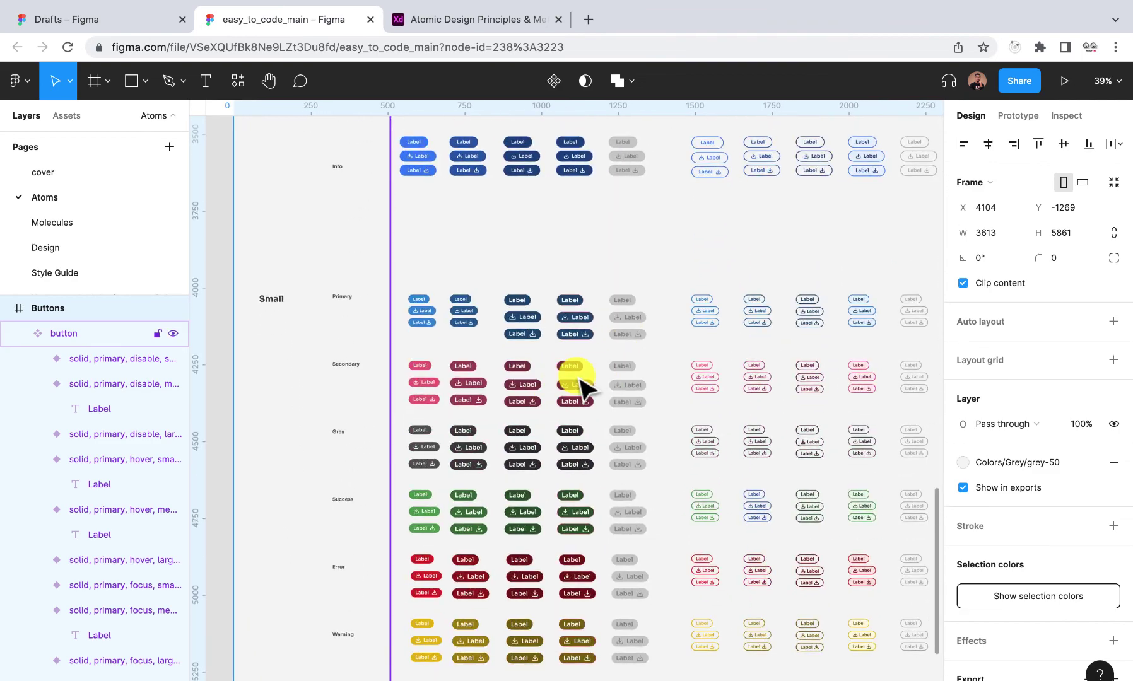
{"action": "scroll", "coordinate": [578, 379], "scroll_direction": "right", "scroll_amount": 2}
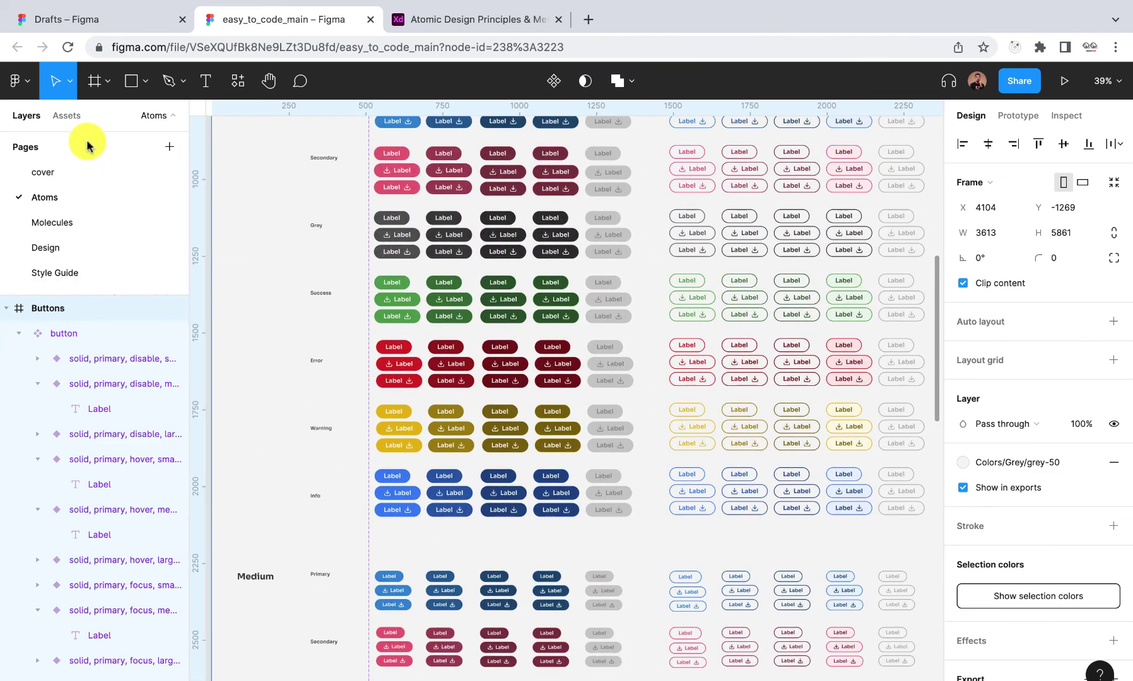
- Clear the search in the assets library and expand the Buttons group of local components
{"action": "left_click", "coordinate": [68, 115]}
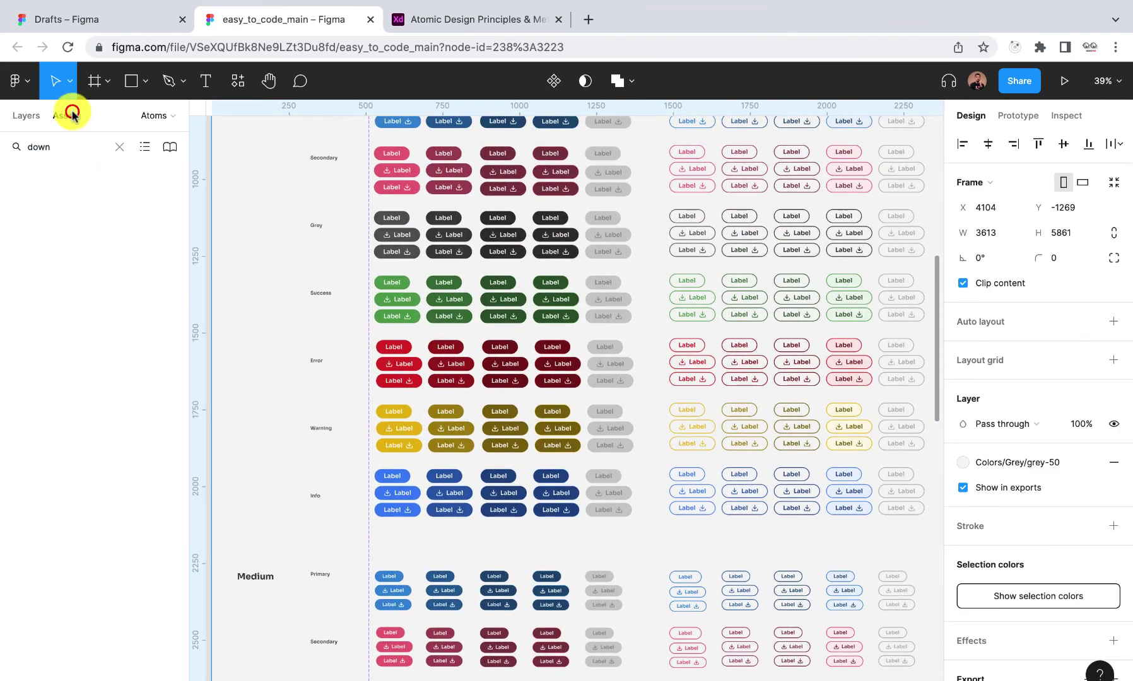
{"action": "left_click", "coordinate": [120, 143]}
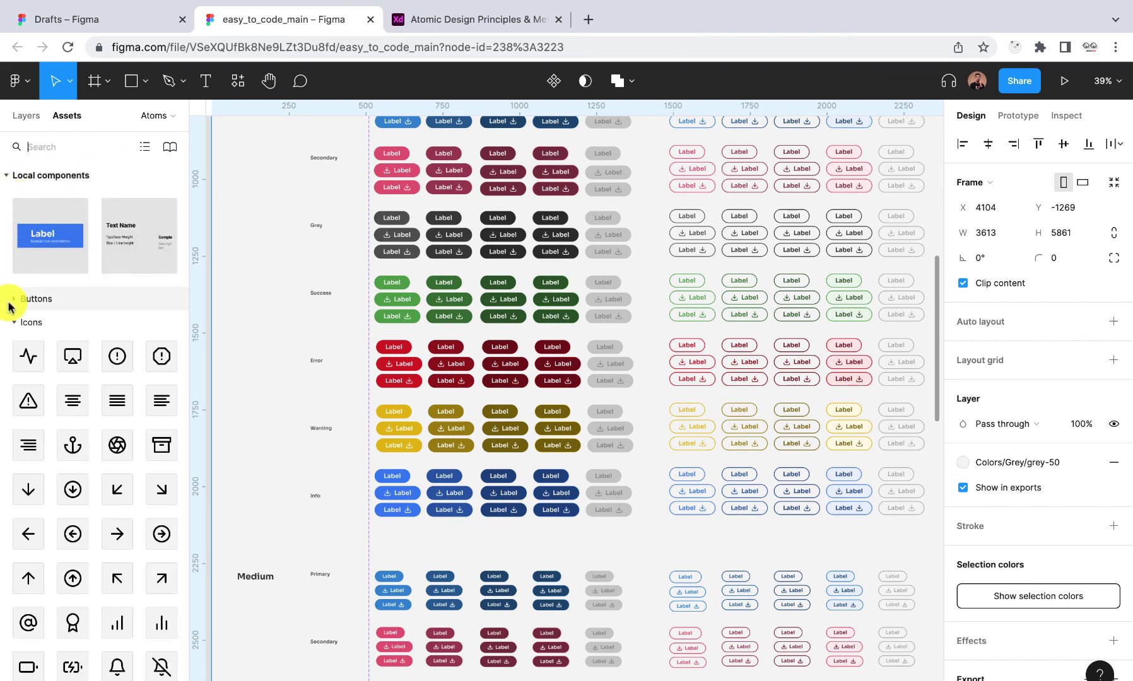
{"action": "left_click", "coordinate": [12, 301]}
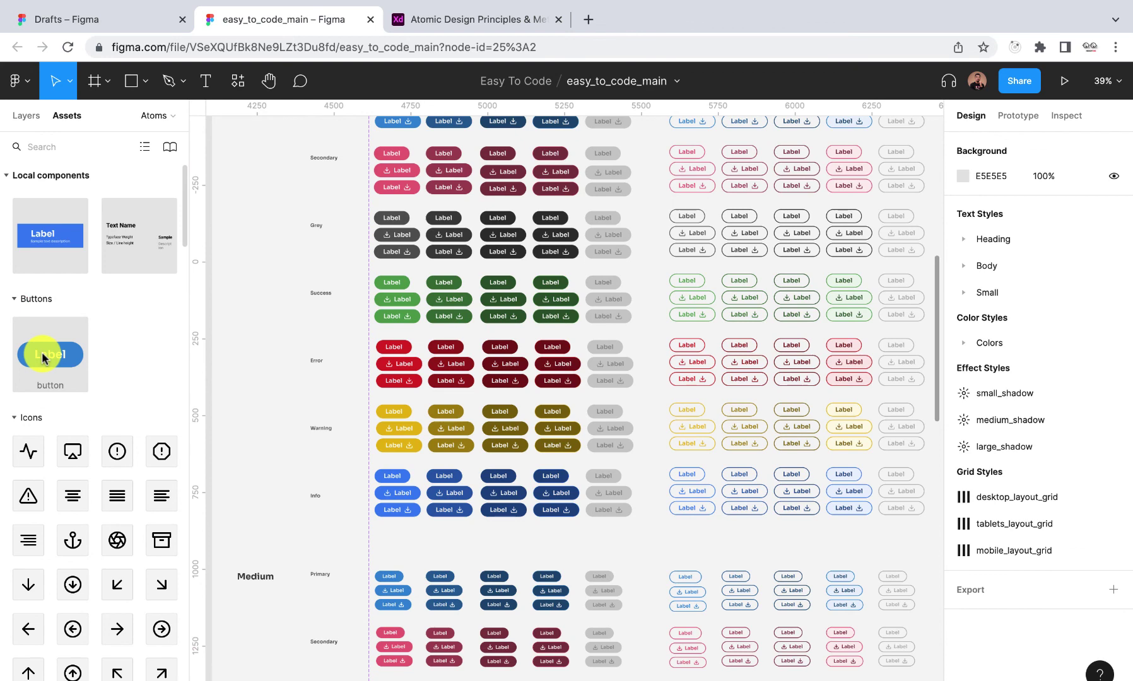
{"action": "scroll", "coordinate": [471, 354], "scroll_direction": "down", "scroll_amount": 10}
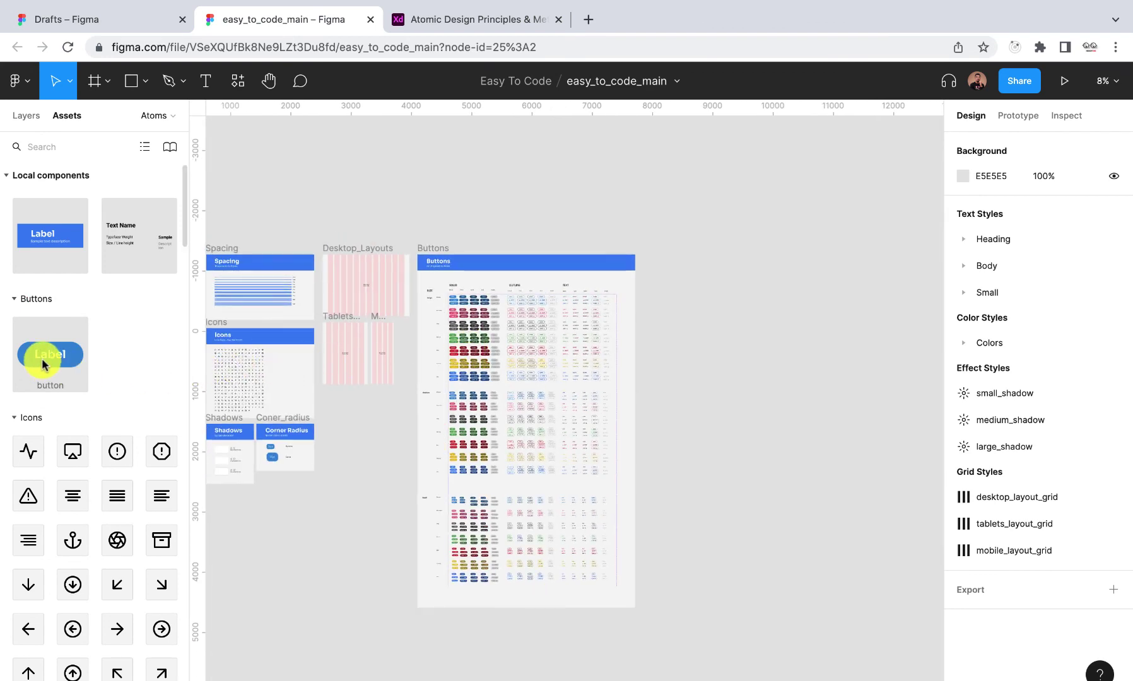
- Place a button instance from the assets library on the empty canvas beside the Buttons frame and set its label to Register
{"action": "left_click_drag", "start_coordinate": [44, 364], "coordinate": [732, 299]}
{"action": "scroll", "coordinate": [701, 312], "scroll_direction": "up", "scroll_amount": 5}
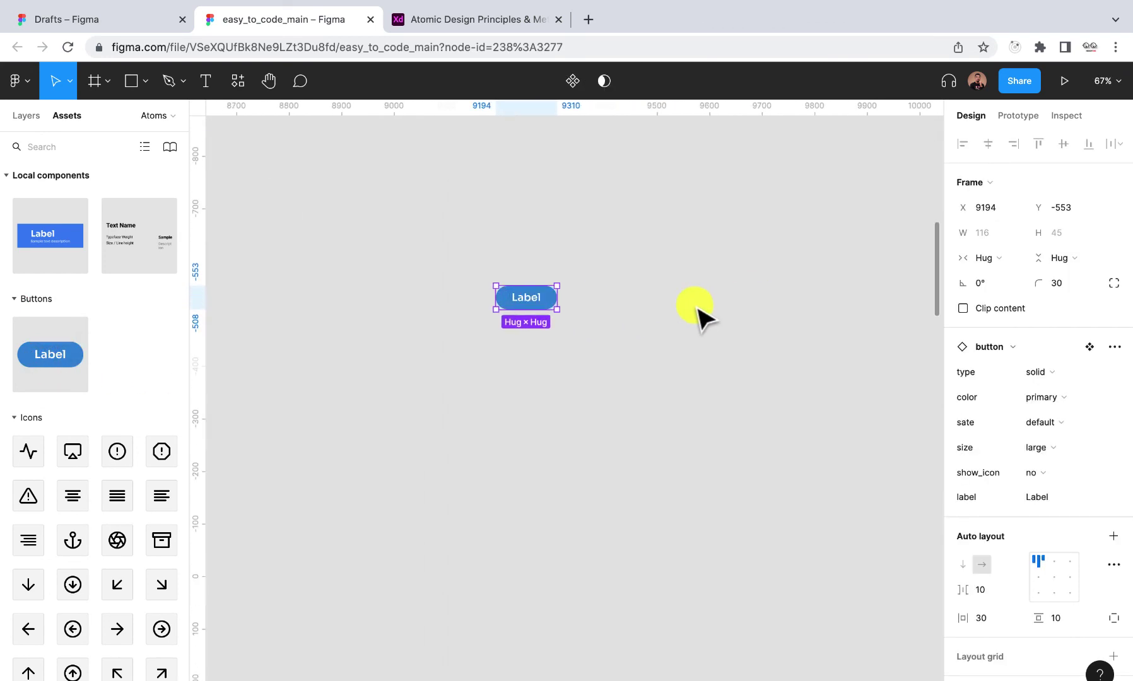
{"action": "scroll", "coordinate": [502, 305], "scroll_direction": "up", "scroll_amount": 3}
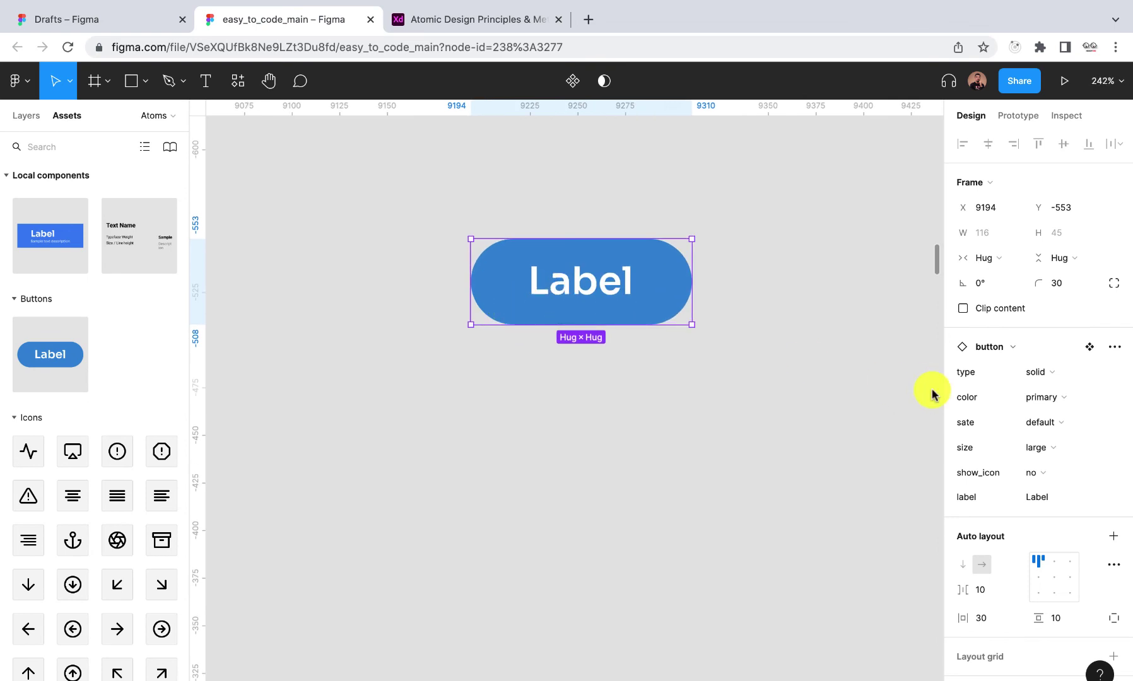
{"action": "left_click", "coordinate": [1069, 498]}
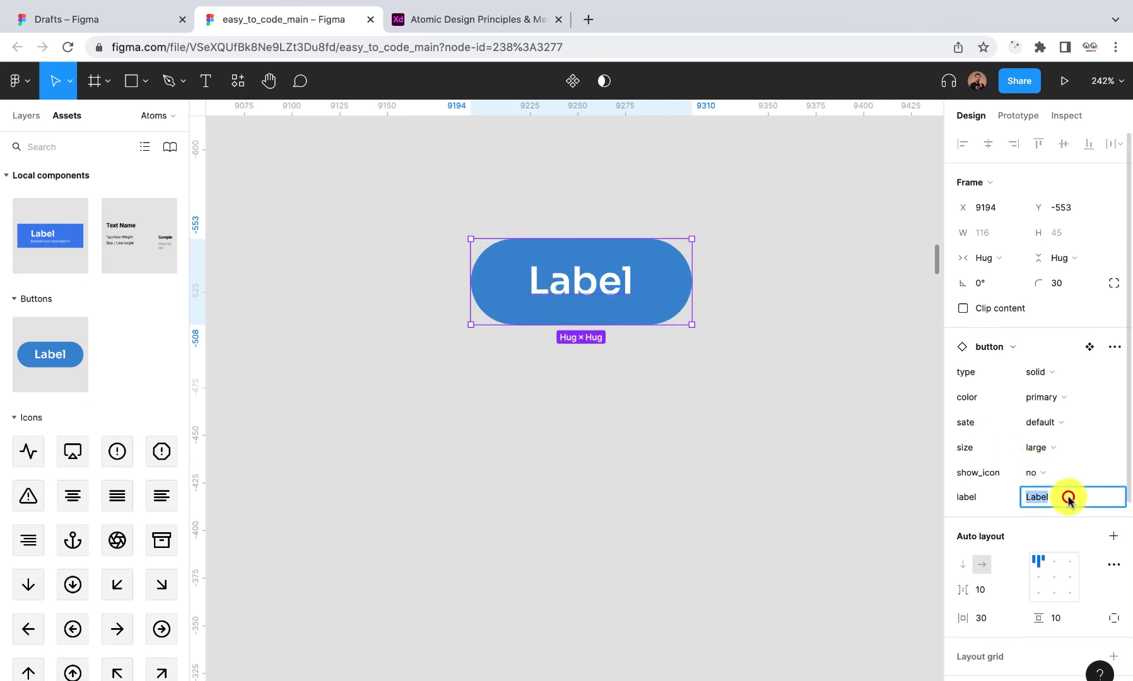
{"action": "type", "text": "re"}
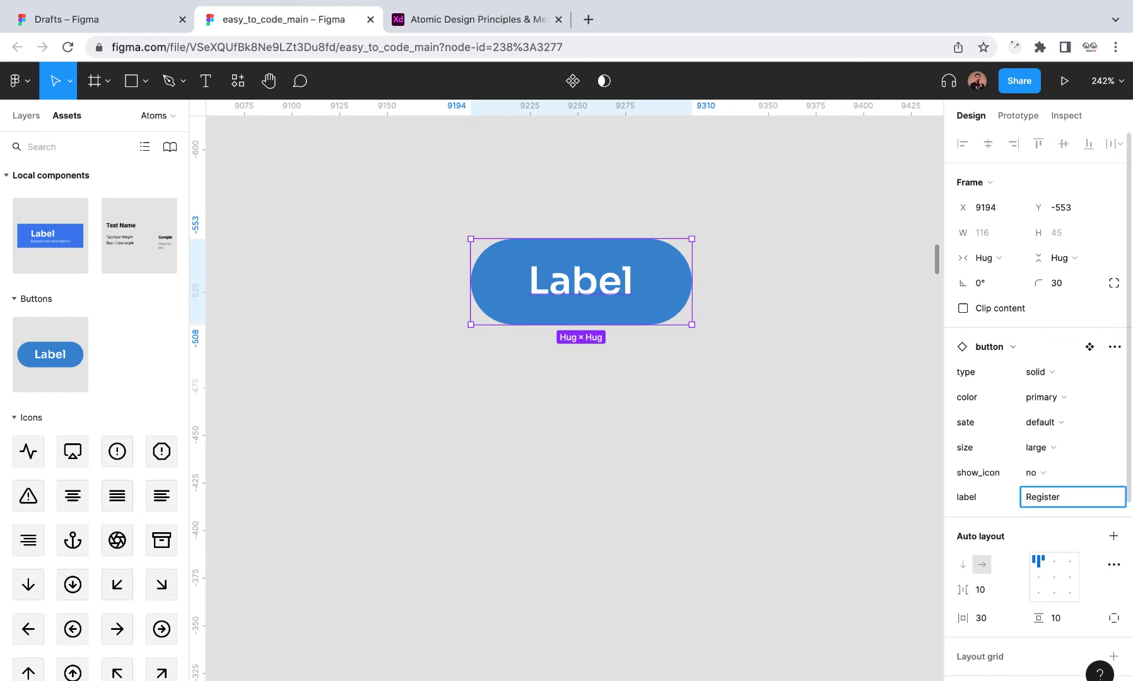
{"action": "key", "text": "Return"}
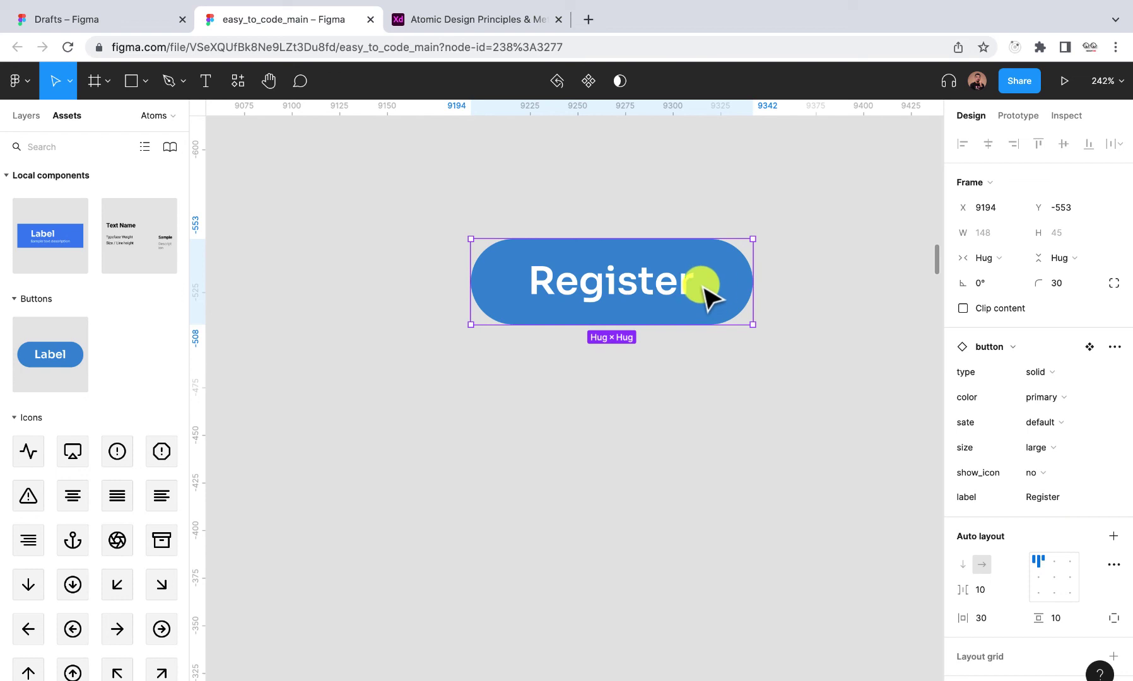
- Duplicate the Register button directly below, set the copy's size property to medium and centre it roughly under the large one
{"action": "left_click_drag", "start_coordinate": [701, 284], "coordinate": [706, 413]}
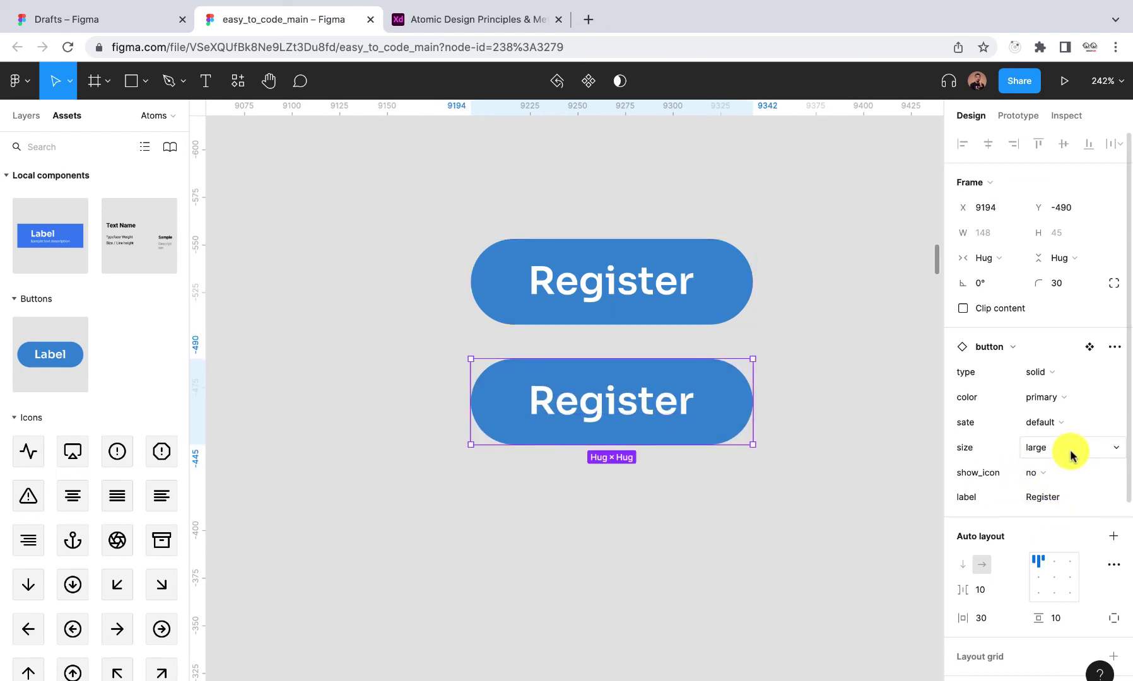
{"action": "left_click", "coordinate": [1104, 452]}
{"action": "left_click", "coordinate": [1097, 466]}
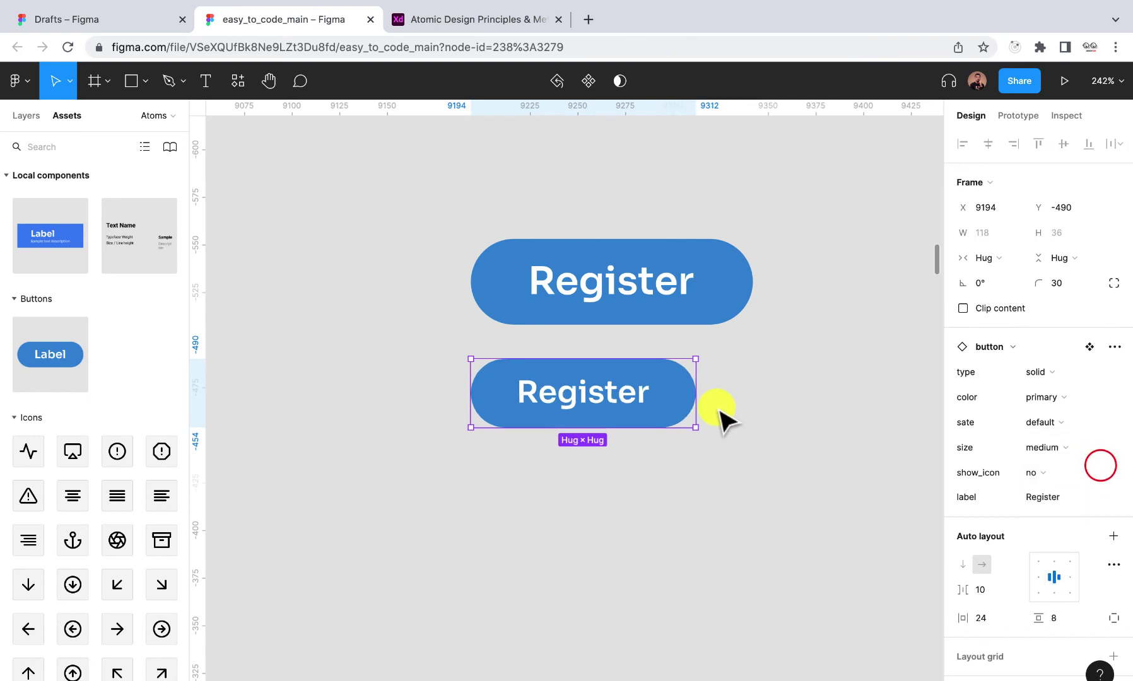
{"action": "left_click_drag", "start_coordinate": [688, 394], "coordinate": [699, 387]}
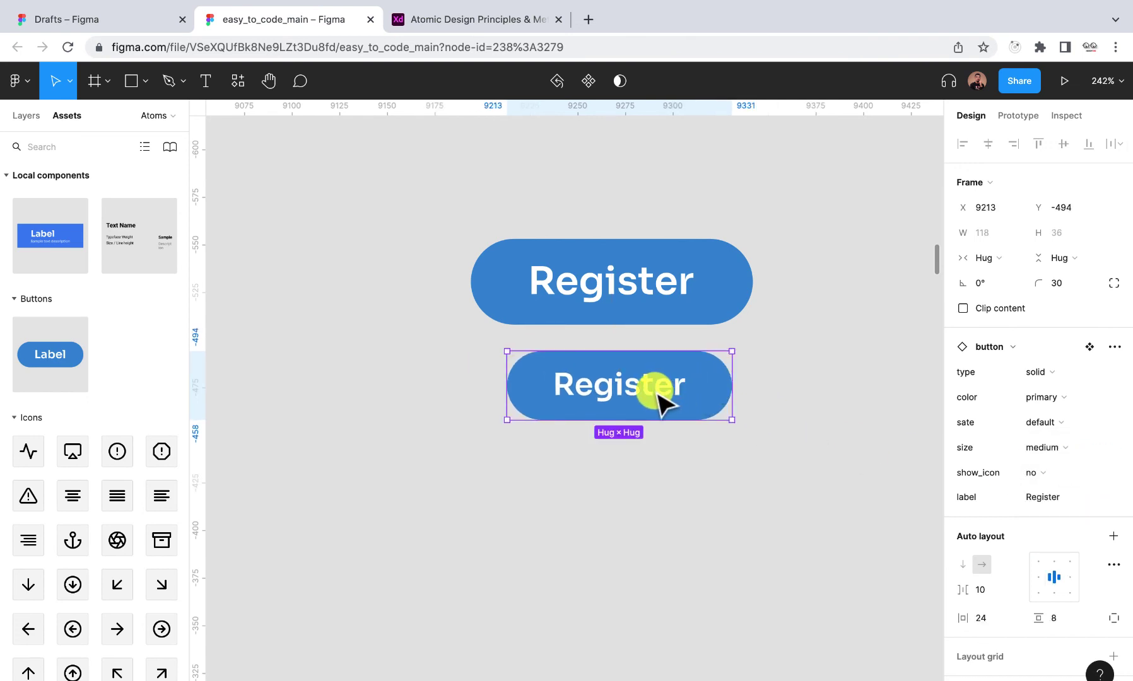
- Duplicate the medium Register button below, set the copy's size to small and centre both smaller buttons under the large one
{"action": "left_click_drag", "start_coordinate": [659, 401], "coordinate": [656, 472]}
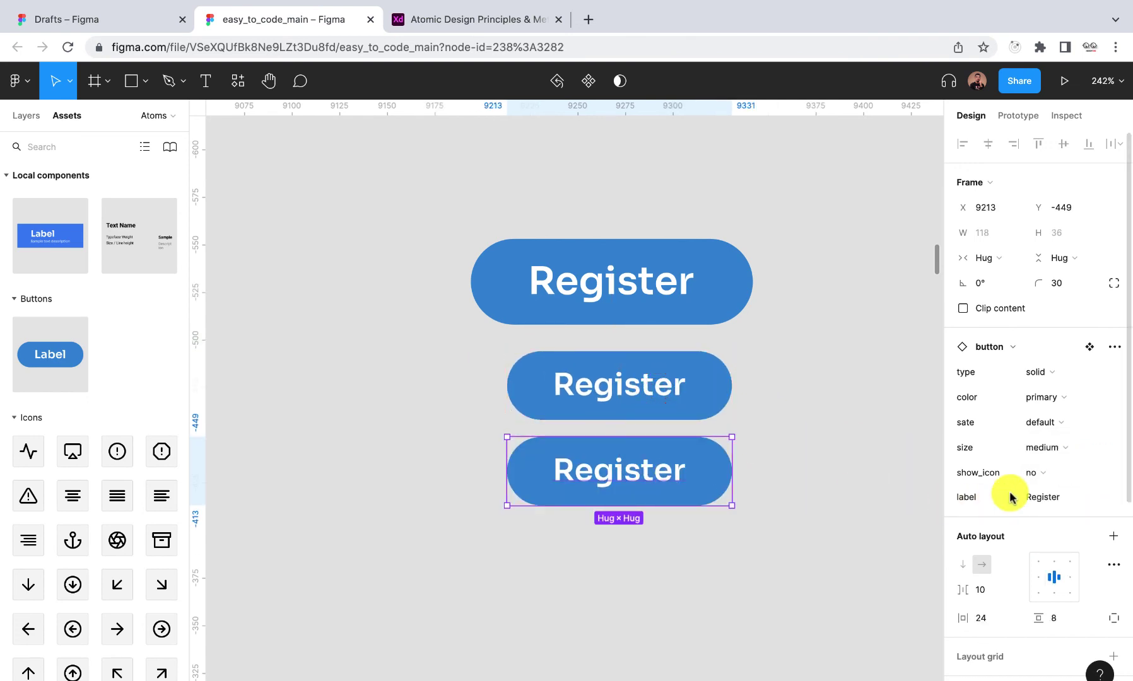
{"action": "left_click", "coordinate": [1101, 449]}
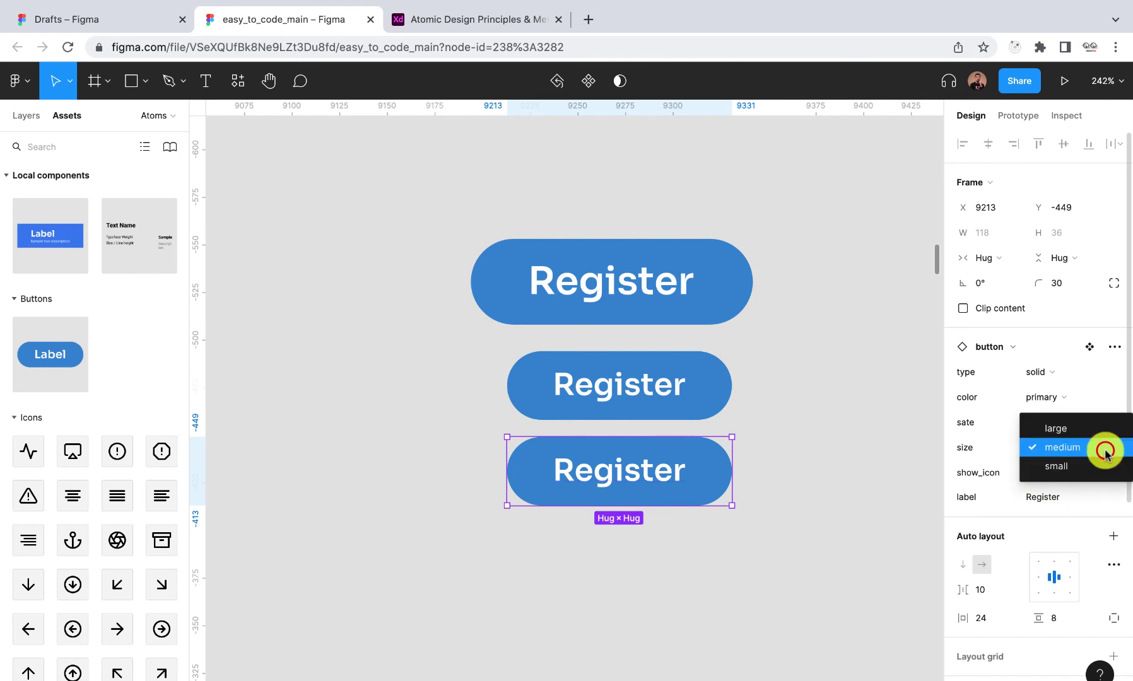
{"action": "left_click", "coordinate": [1091, 470]}
{"action": "left_click_drag", "start_coordinate": [653, 397], "coordinate": [650, 395]}
{"action": "left_click_drag", "start_coordinate": [612, 468], "coordinate": [644, 473]}
- Try the large Register button's type property as outline, then set it to text
{"action": "left_click", "coordinate": [650, 303]}
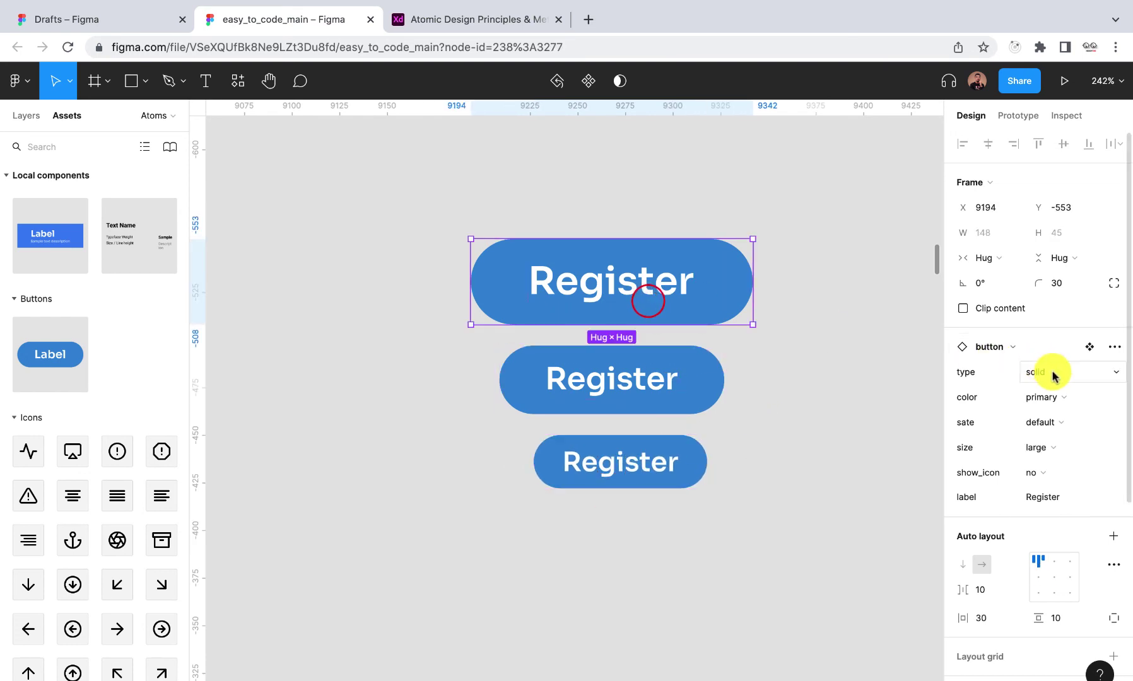
{"action": "left_click", "coordinate": [1079, 372]}
{"action": "left_click", "coordinate": [1078, 392]}
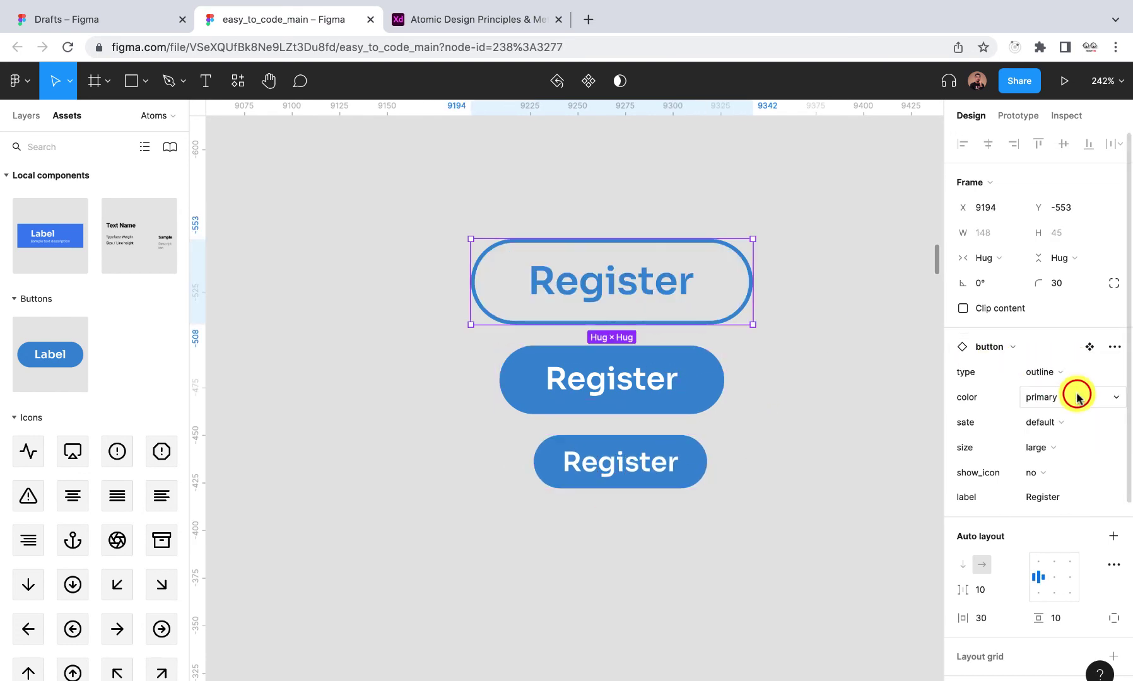
{"action": "left_click", "coordinate": [1084, 373]}
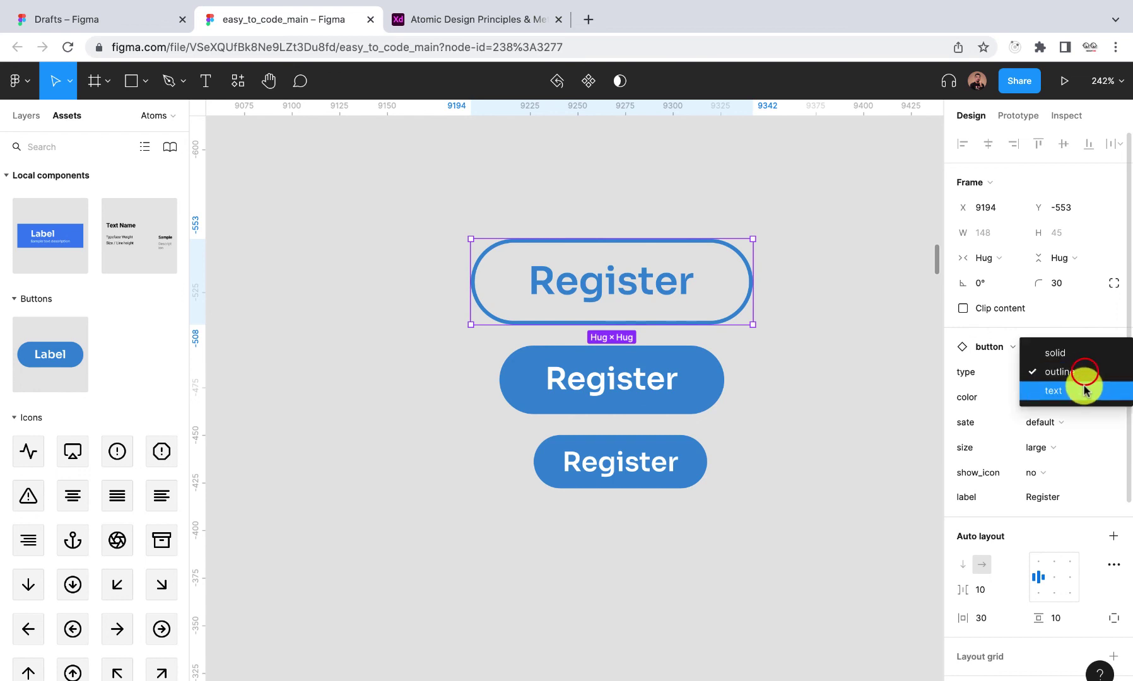
{"action": "left_click", "coordinate": [1085, 386]}
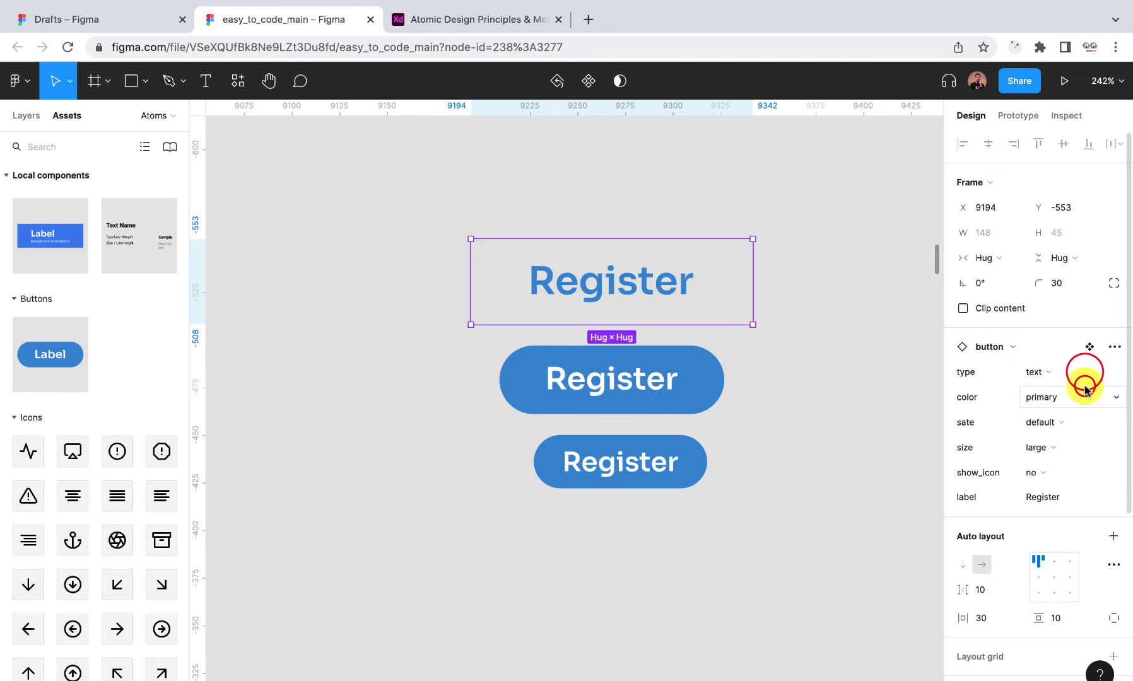
- Try the large Register button's show_icon property as left and then as right
{"action": "left_click", "coordinate": [1093, 472]}
{"action": "left_click", "coordinate": [1070, 490]}
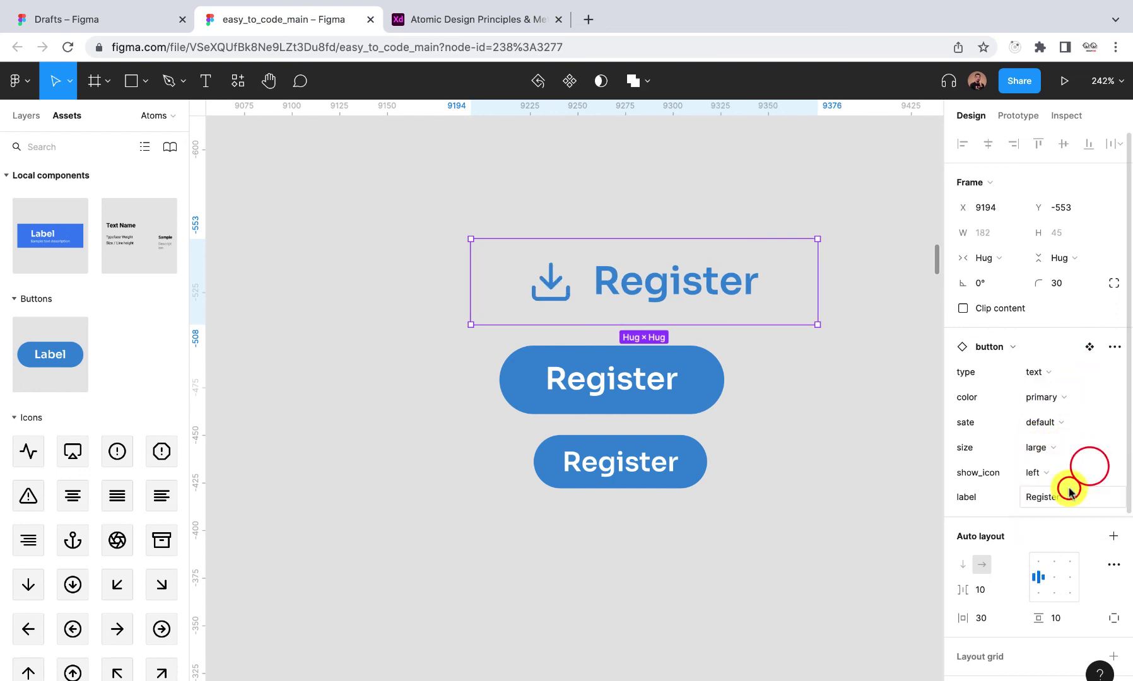
{"action": "left_click", "coordinate": [1082, 473]}
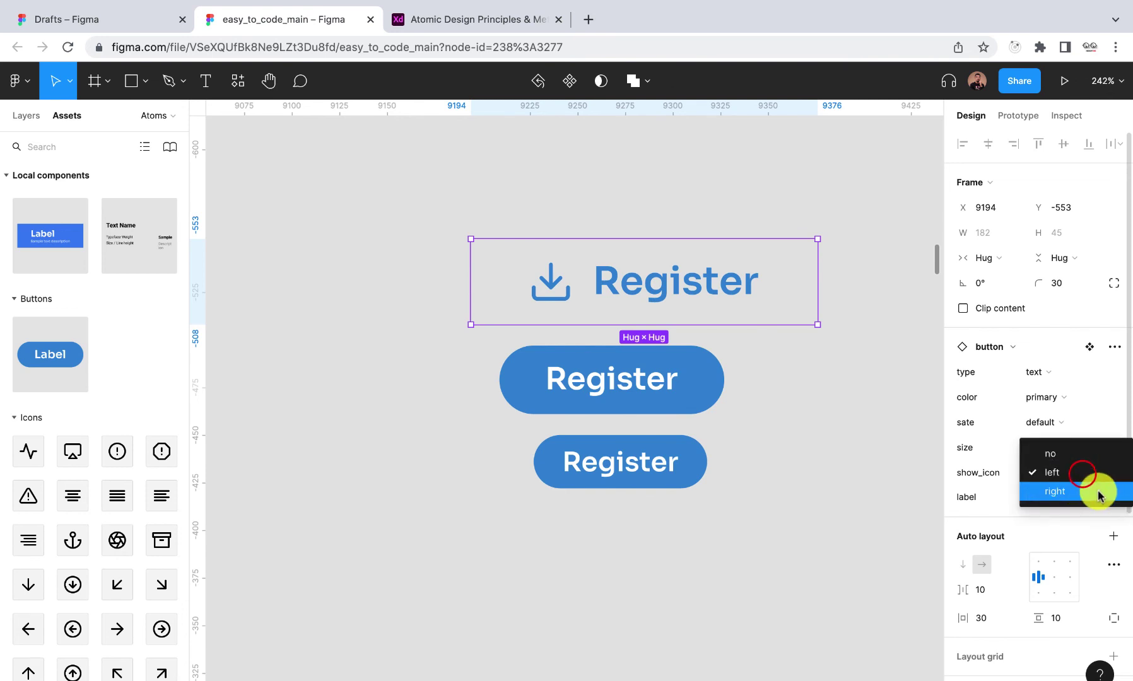
{"action": "left_click", "coordinate": [1098, 490]}
- Set the large button's color property to error and its label to cancel
{"action": "left_click", "coordinate": [1086, 397]}
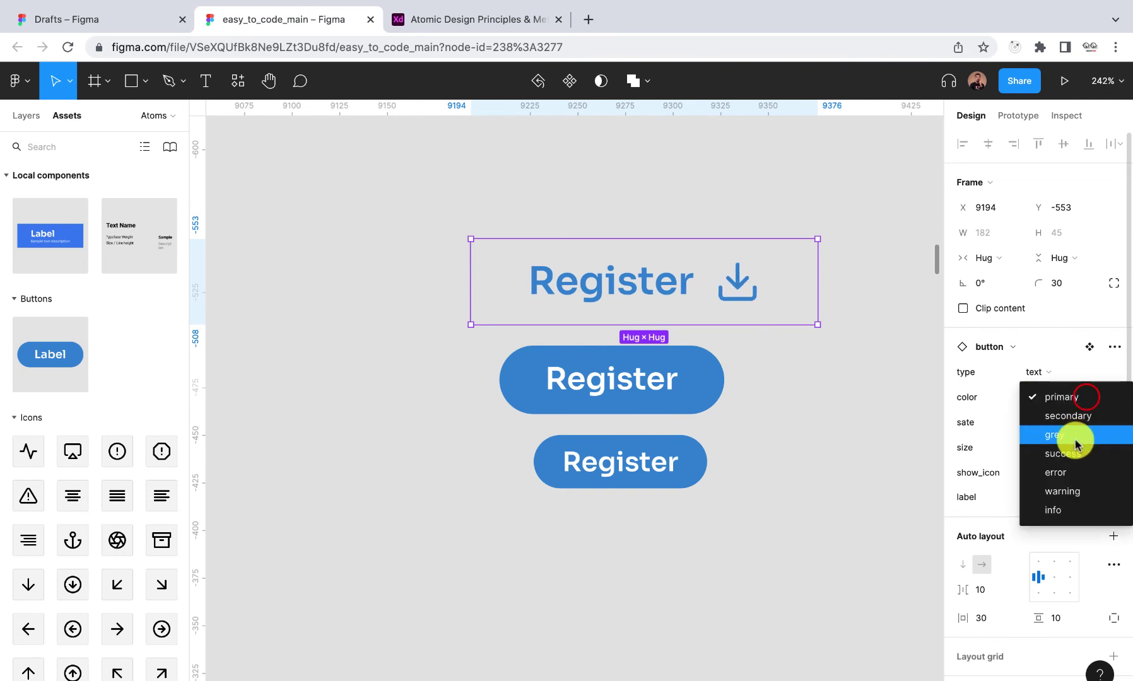
{"action": "left_click", "coordinate": [1071, 473]}
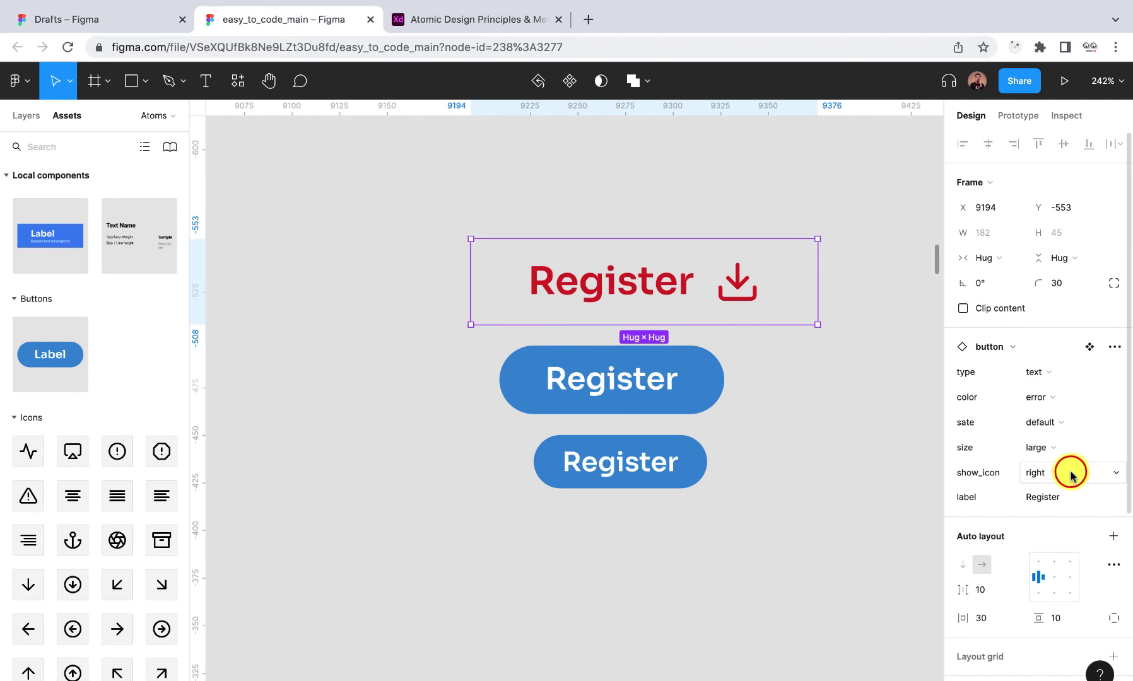
{"action": "left_click", "coordinate": [1045, 497]}
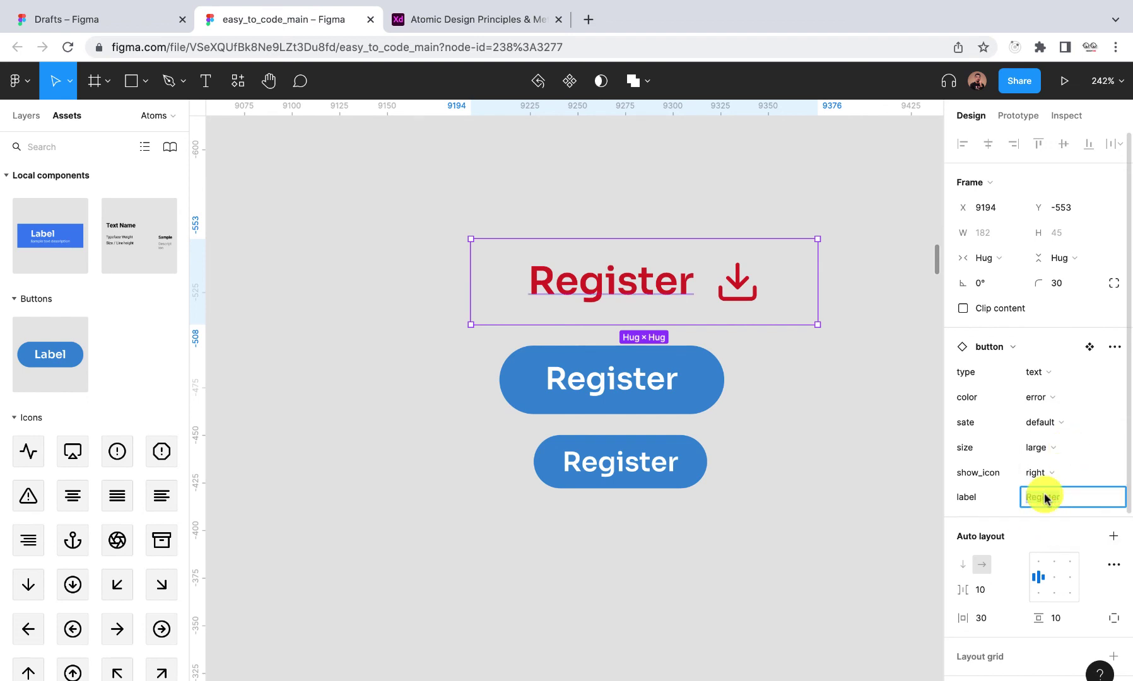
{"action": "type", "text": "cance"}
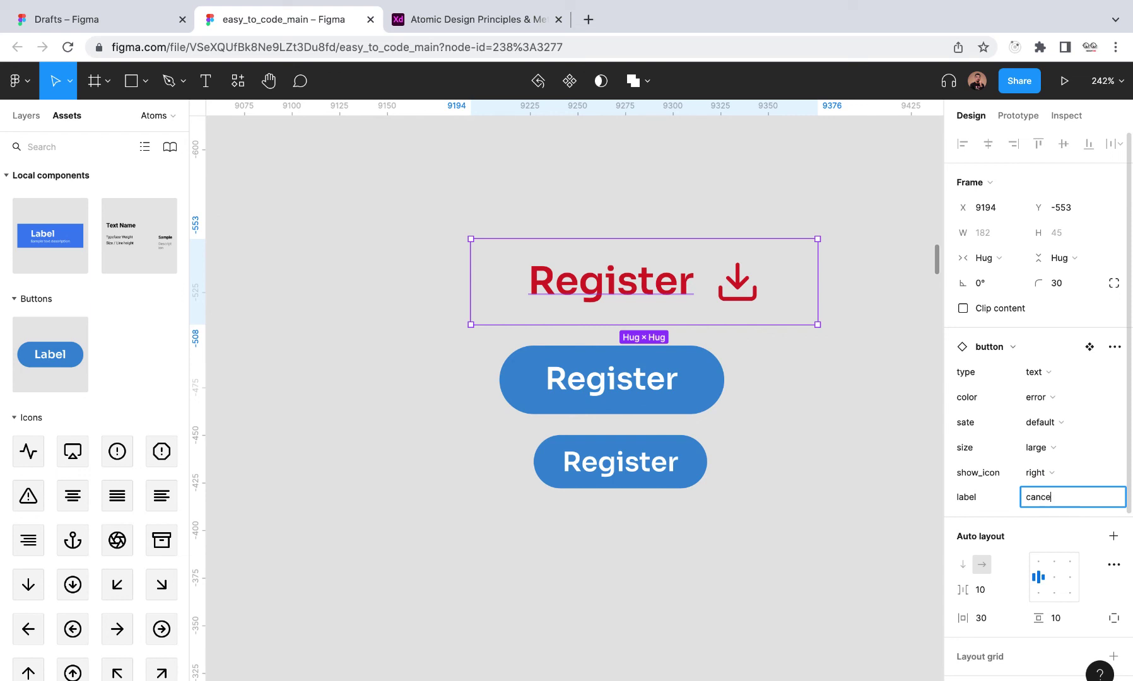
{"action": "type", "text": "l"}
{"action": "key", "text": "Return"}
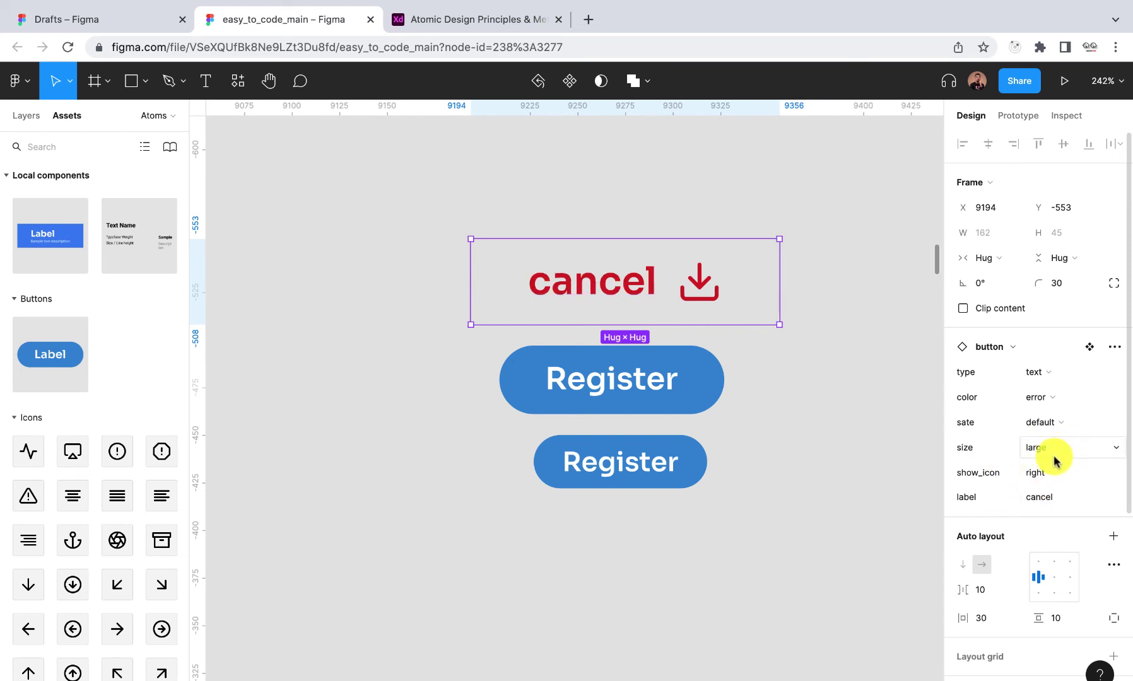
- Set the cancel button's show_icon property to left and swap its download icon for the fi:x icon
{"action": "left_click", "coordinate": [1106, 472]}
{"action": "left_click", "coordinate": [1076, 459]}
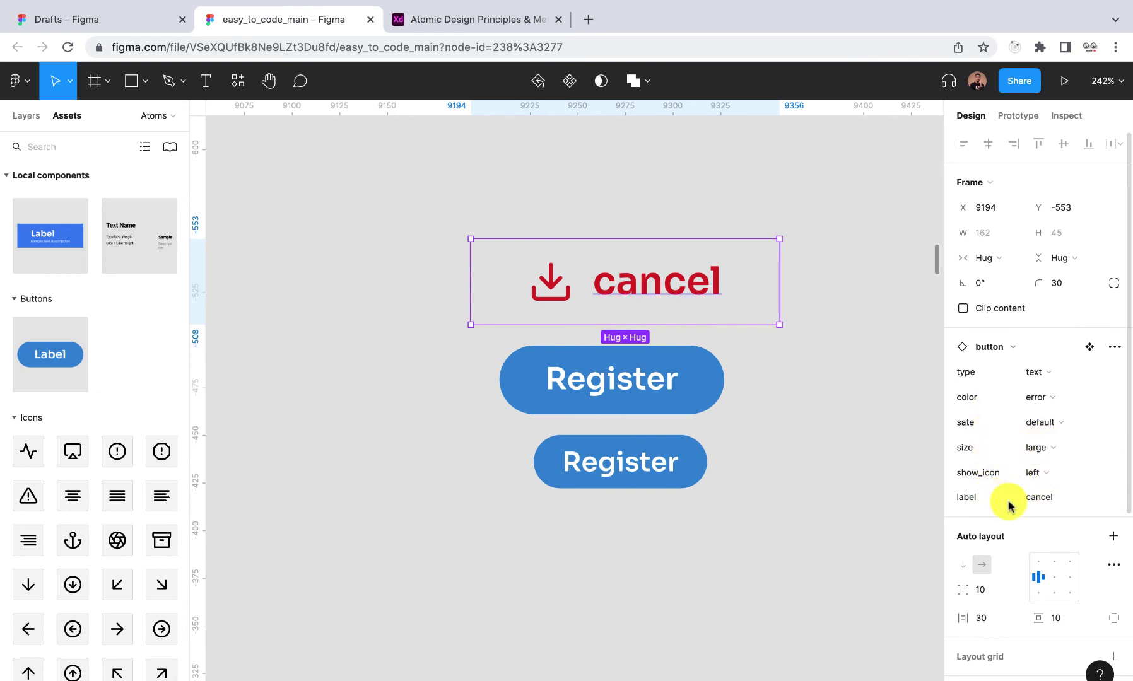
{"action": "scroll", "coordinate": [1008, 505], "scroll_direction": "down", "scroll_amount": 5}
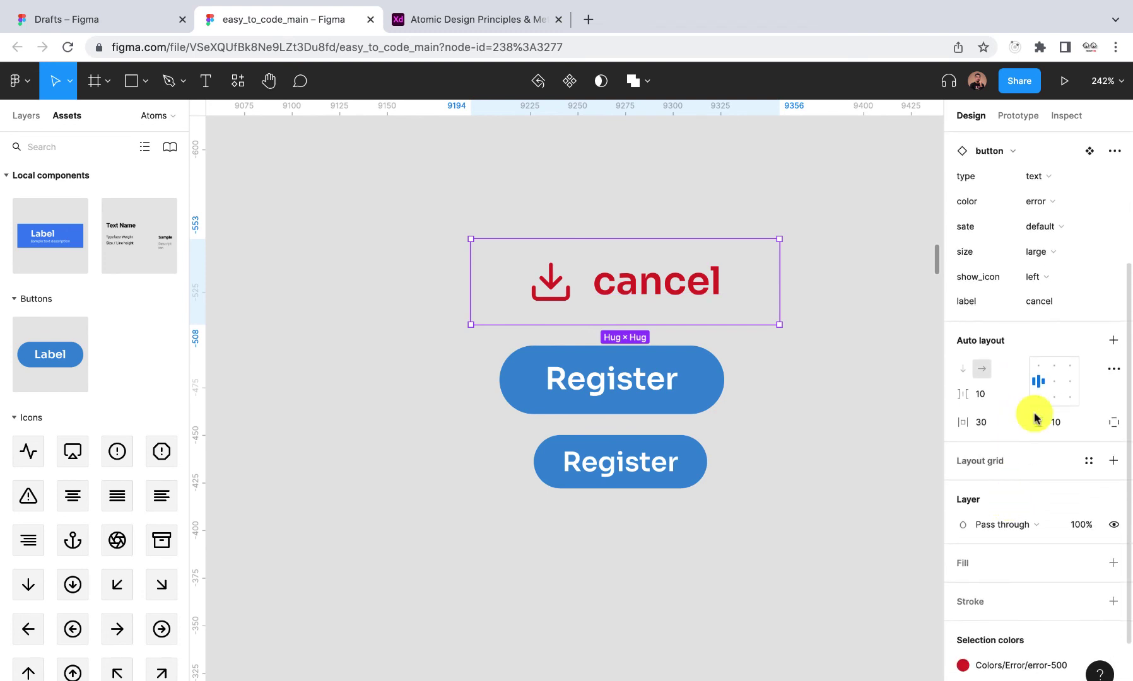
{"action": "scroll", "coordinate": [1060, 303], "scroll_direction": "up", "scroll_amount": 1}
{"action": "scroll", "coordinate": [1062, 307], "scroll_direction": "up", "scroll_amount": 1}
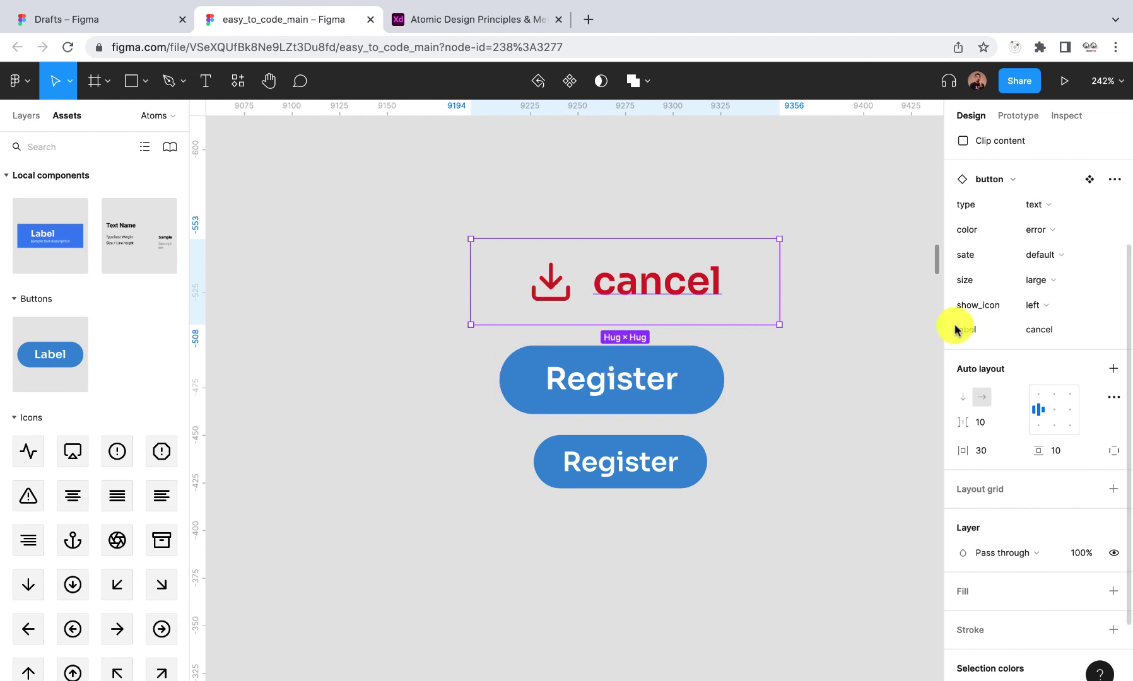
{"action": "scroll", "coordinate": [1059, 258], "scroll_direction": "down", "scroll_amount": 2}
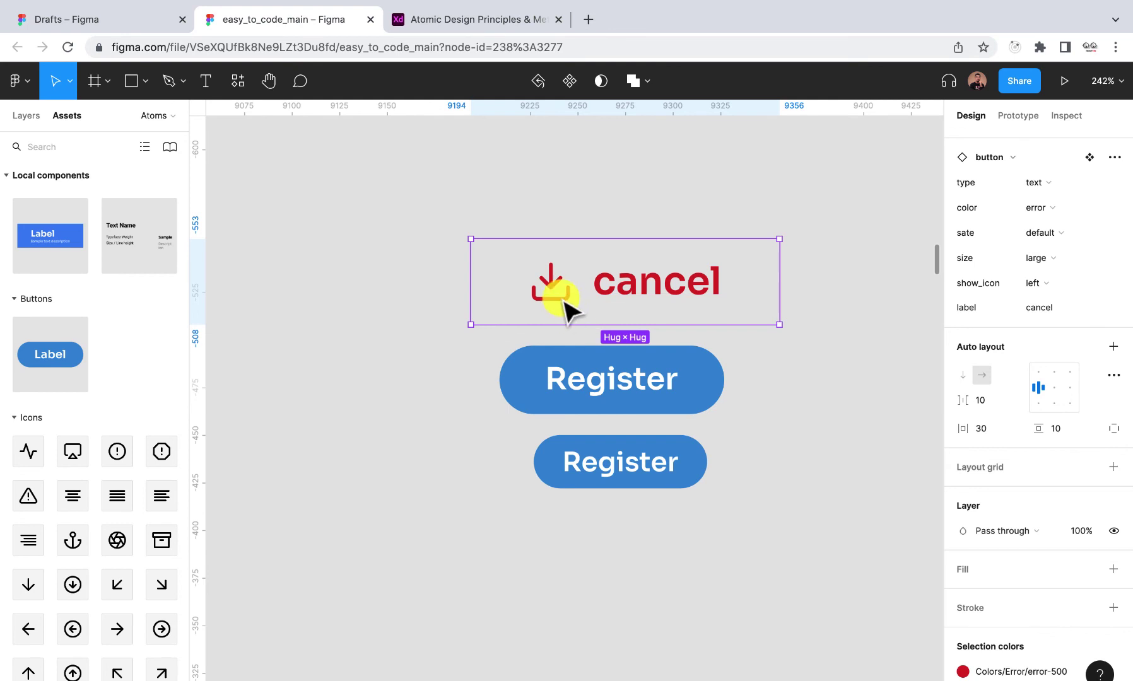
{"action": "left_click", "coordinate": [562, 299]}
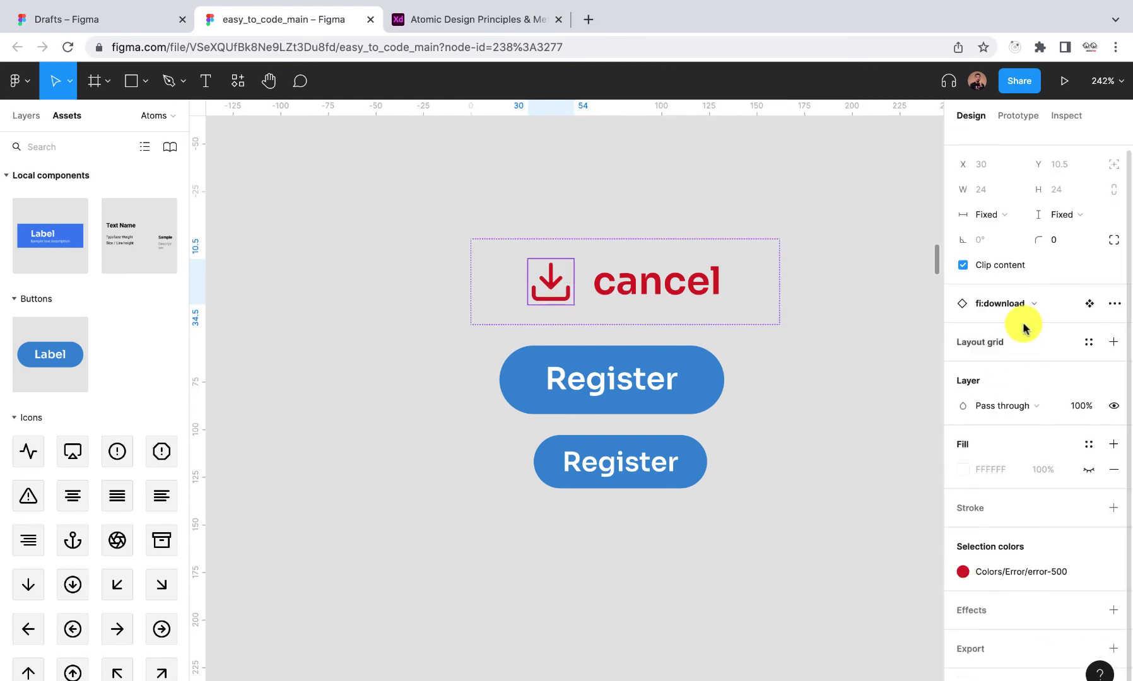
{"action": "left_click", "coordinate": [1038, 306]}
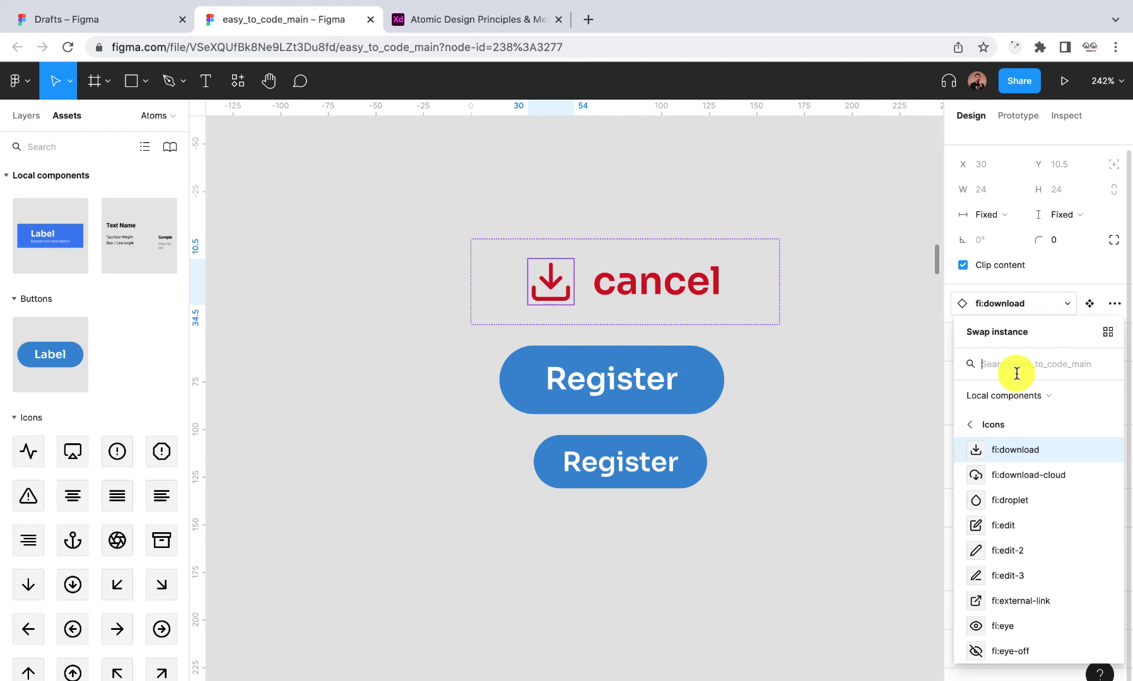
{"action": "type", "text": "x"}
{"action": "key", "text": "Tab"}
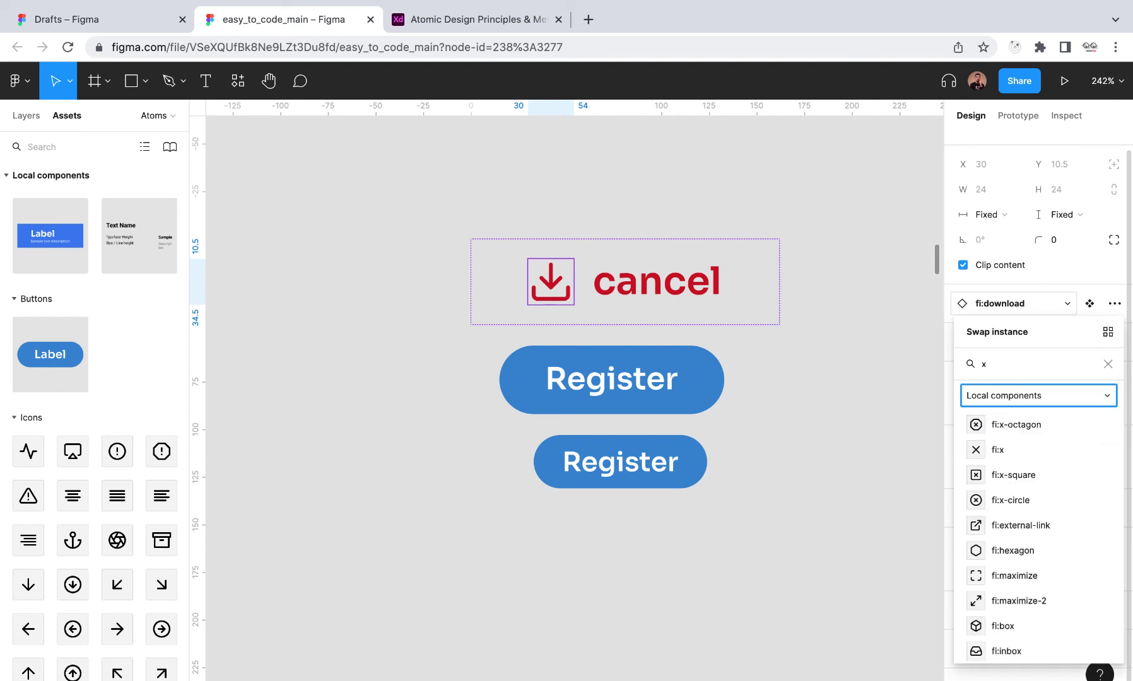
{"action": "left_click", "coordinate": [1007, 451]}
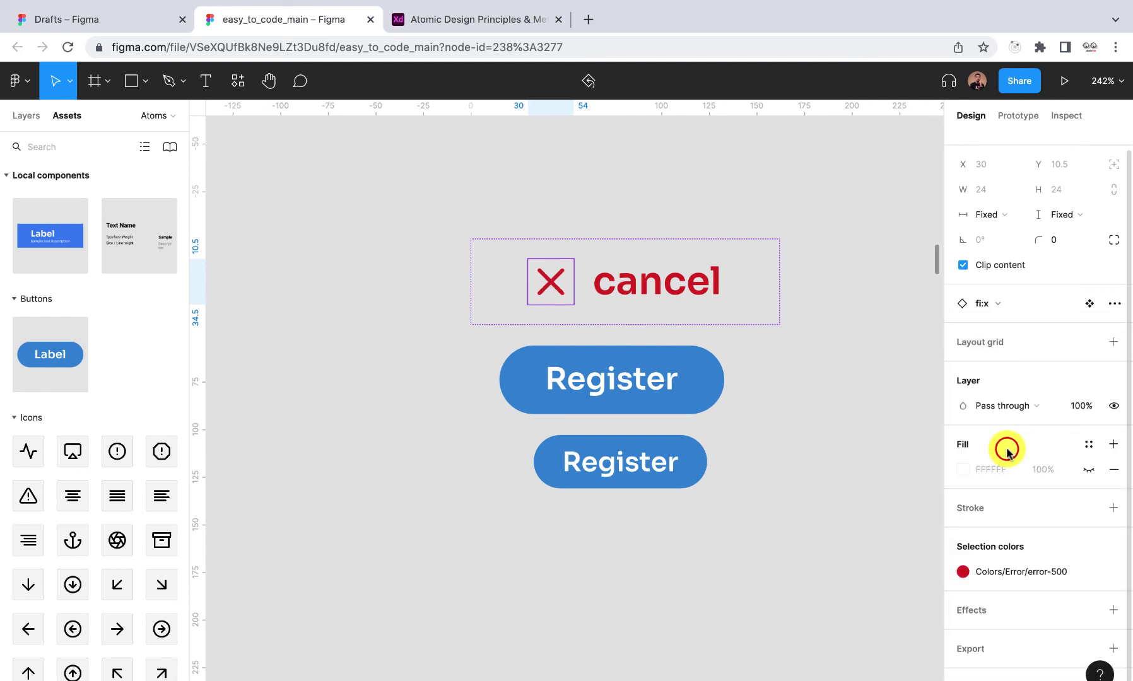
{"action": "left_click", "coordinate": [862, 473]}
- Delete the cancel button and the two Register test instances from the canvas
{"action": "left_click", "coordinate": [706, 385]}
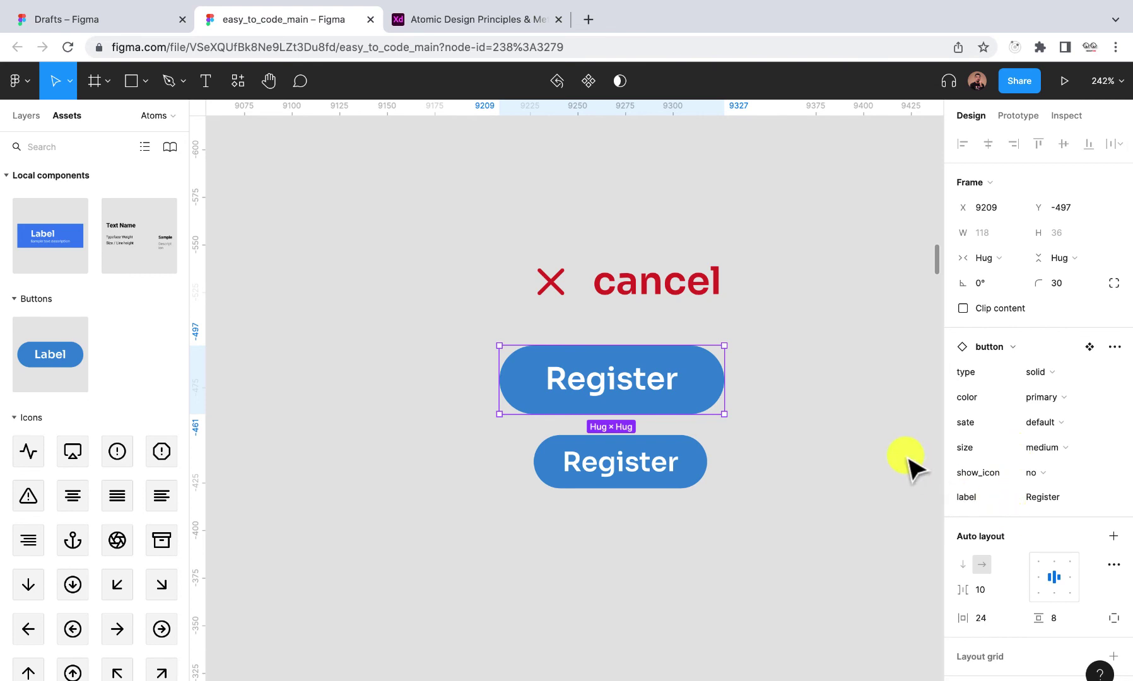
{"action": "scroll", "coordinate": [766, 379], "scroll_direction": "down", "scroll_amount": 5}
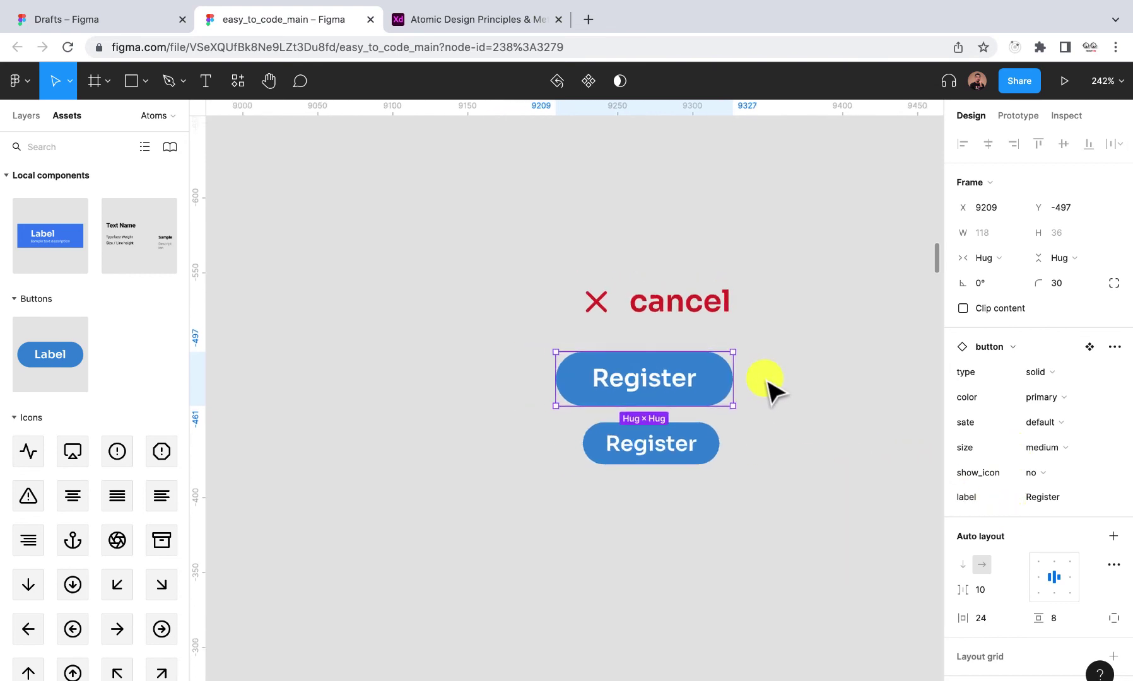
{"action": "left_click", "coordinate": [727, 427]}
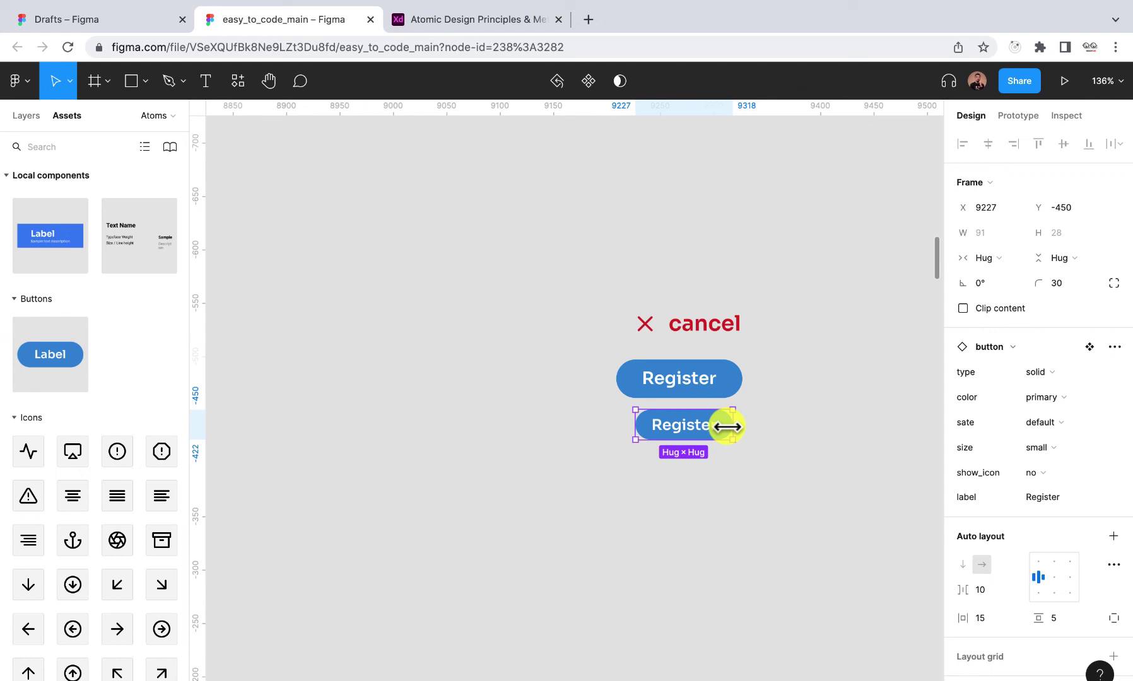
{"action": "left_click", "coordinate": [698, 339]}
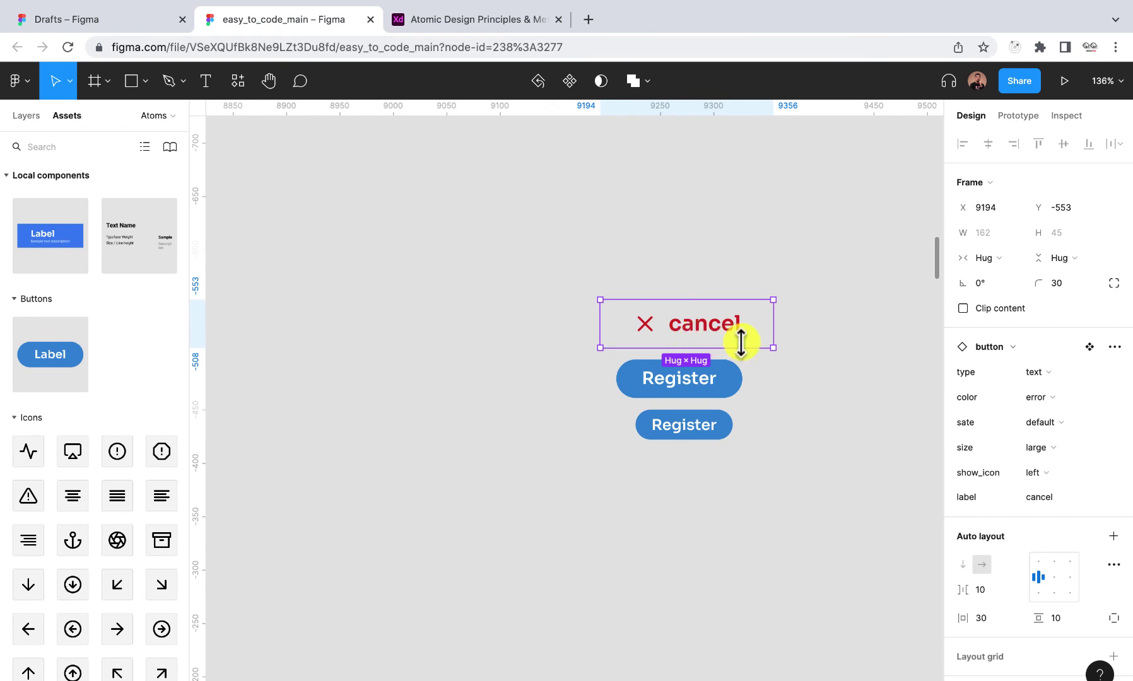
{"action": "left_click", "coordinate": [820, 363]}
{"action": "left_click", "coordinate": [698, 383]}
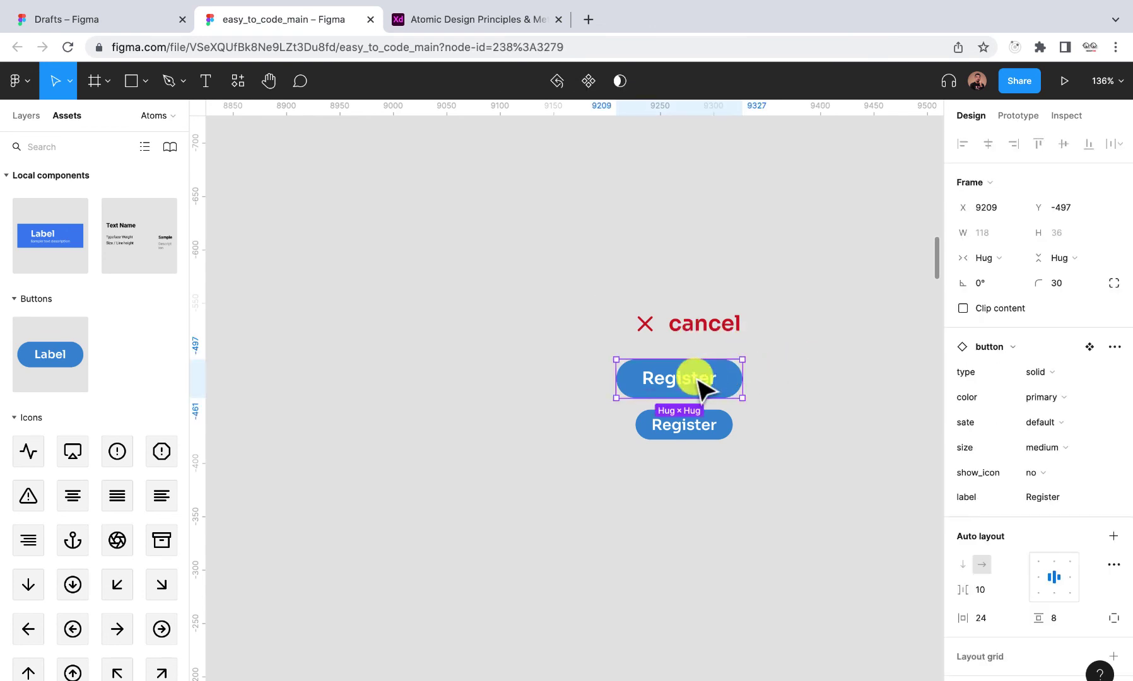
{"action": "left_click_drag", "start_coordinate": [809, 481], "coordinate": [552, 251]}
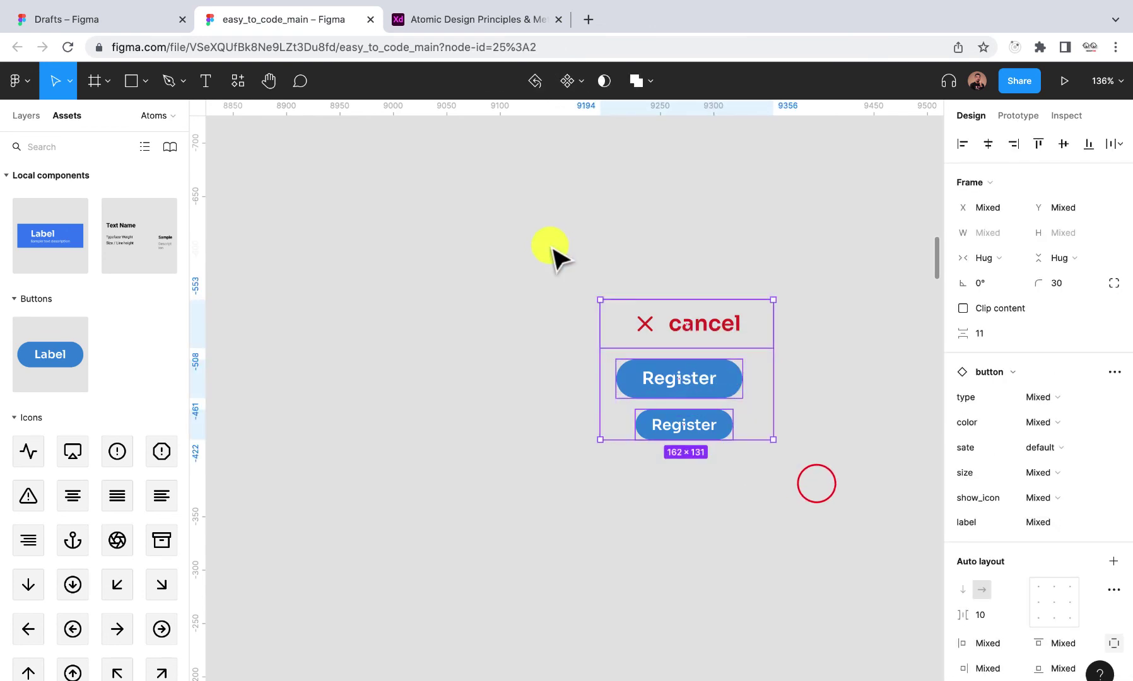
{"action": "key", "text": "Delete"}
- Examine the Buttons frame's solid, outline and text variants across its color and size rows
{"action": "scroll", "coordinate": [548, 265], "scroll_direction": "down", "scroll_amount": 15}
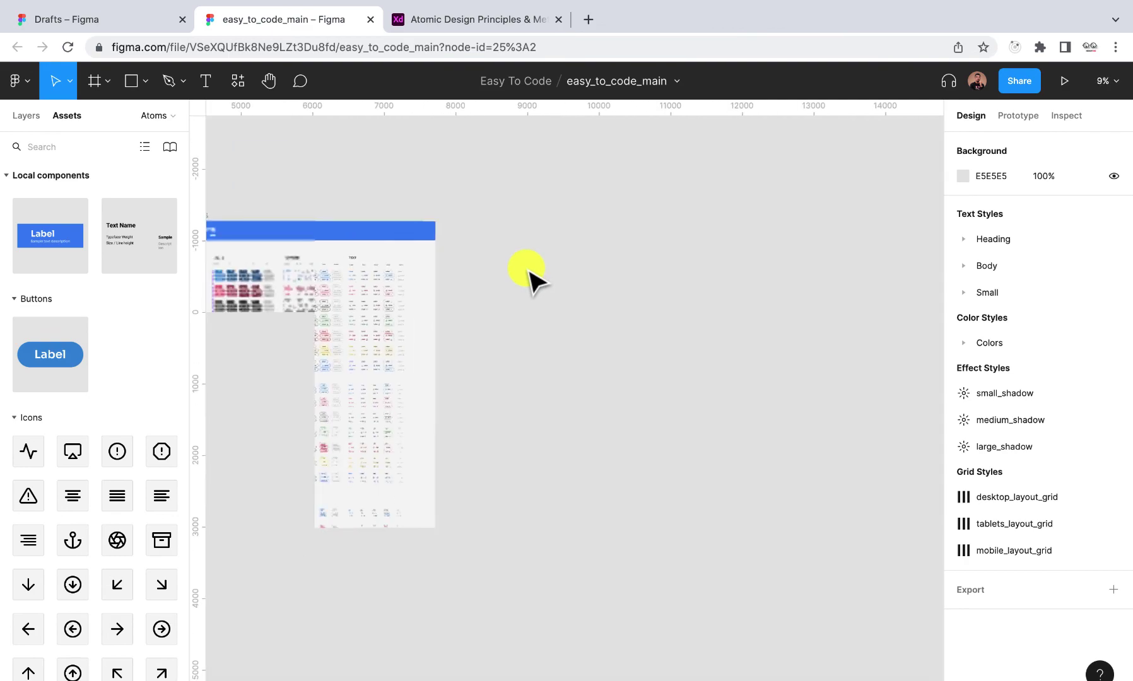
{"action": "scroll", "coordinate": [449, 276], "scroll_direction": "up", "scroll_amount": 6}
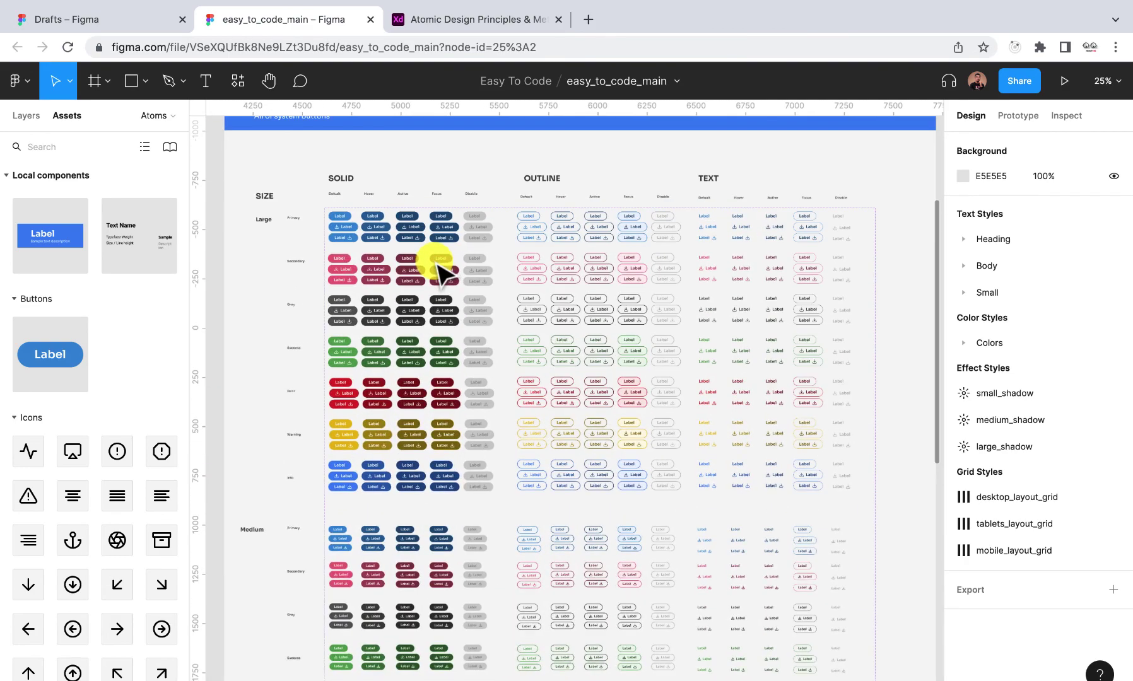
{"action": "scroll", "coordinate": [438, 265], "scroll_direction": "up", "scroll_amount": 5}
{"action": "scroll", "coordinate": [438, 265], "scroll_direction": "down", "scroll_amount": 6}
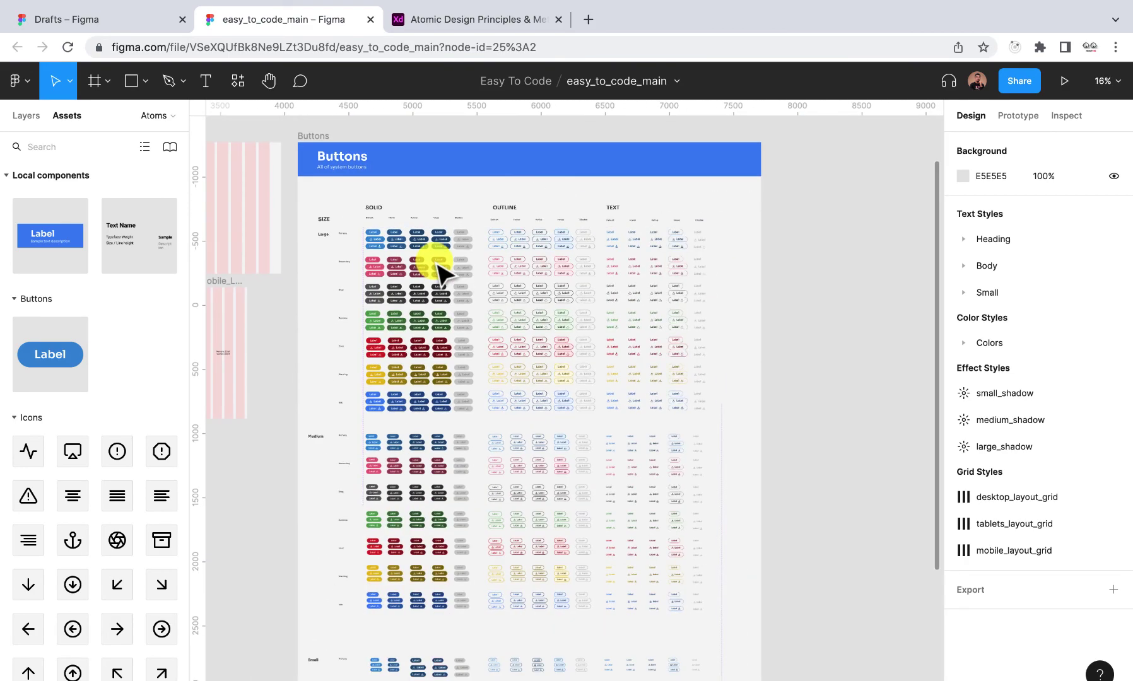
{"action": "scroll", "coordinate": [438, 265], "scroll_direction": "up", "scroll_amount": 6}
{"action": "scroll", "coordinate": [440, 273], "scroll_direction": "down", "scroll_amount": 7}
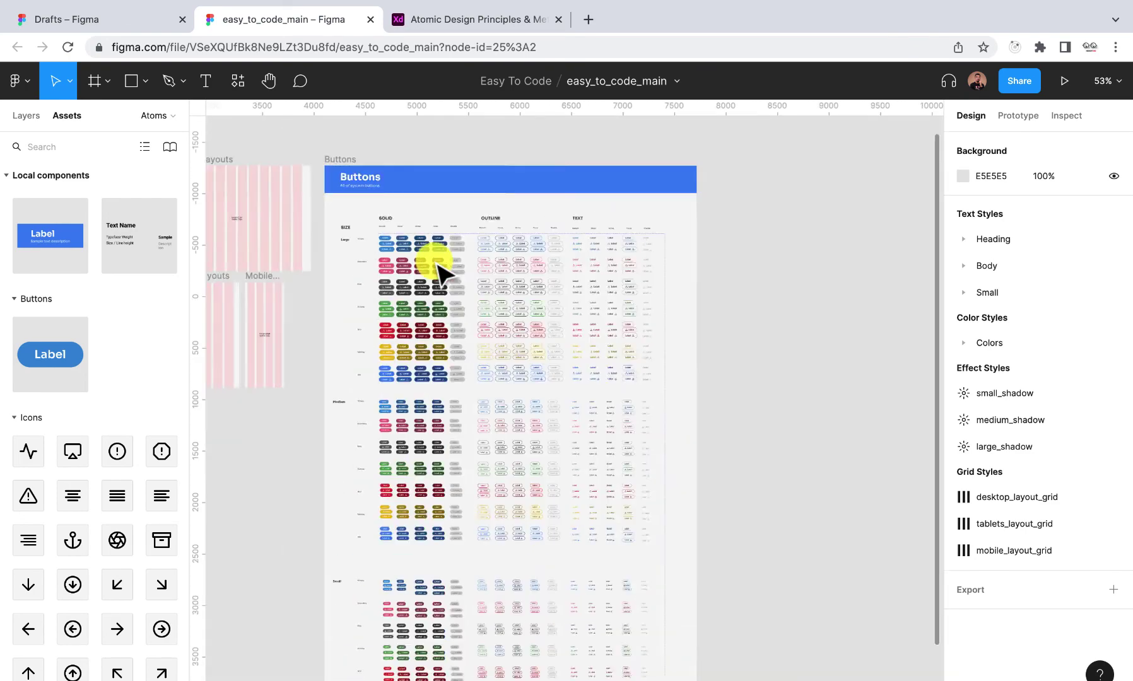
{"action": "scroll", "coordinate": [439, 273], "scroll_direction": "up", "scroll_amount": 2}
{"action": "scroll", "coordinate": [439, 273], "scroll_direction": "left", "scroll_amount": 2}
{"action": "scroll", "coordinate": [439, 272], "scroll_direction": "up", "scroll_amount": 1}
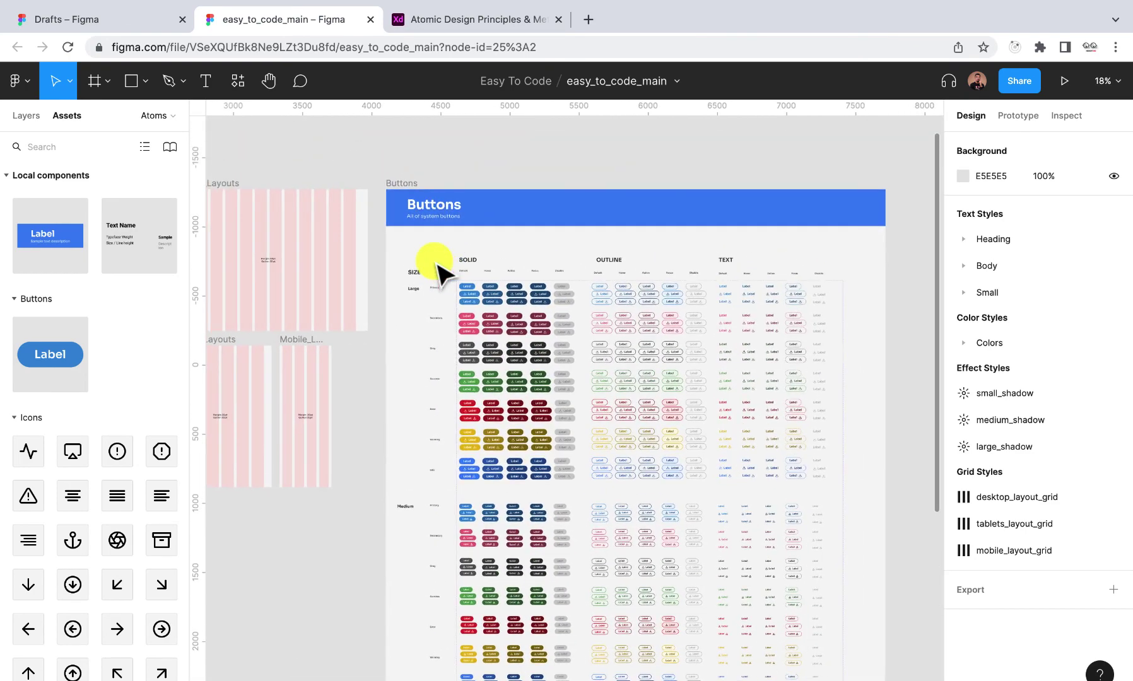
- Compare the atoms illustration in the browser's Atomic Design article with the design system frames in the Figma file
{"action": "left_click", "coordinate": [438, 19]}
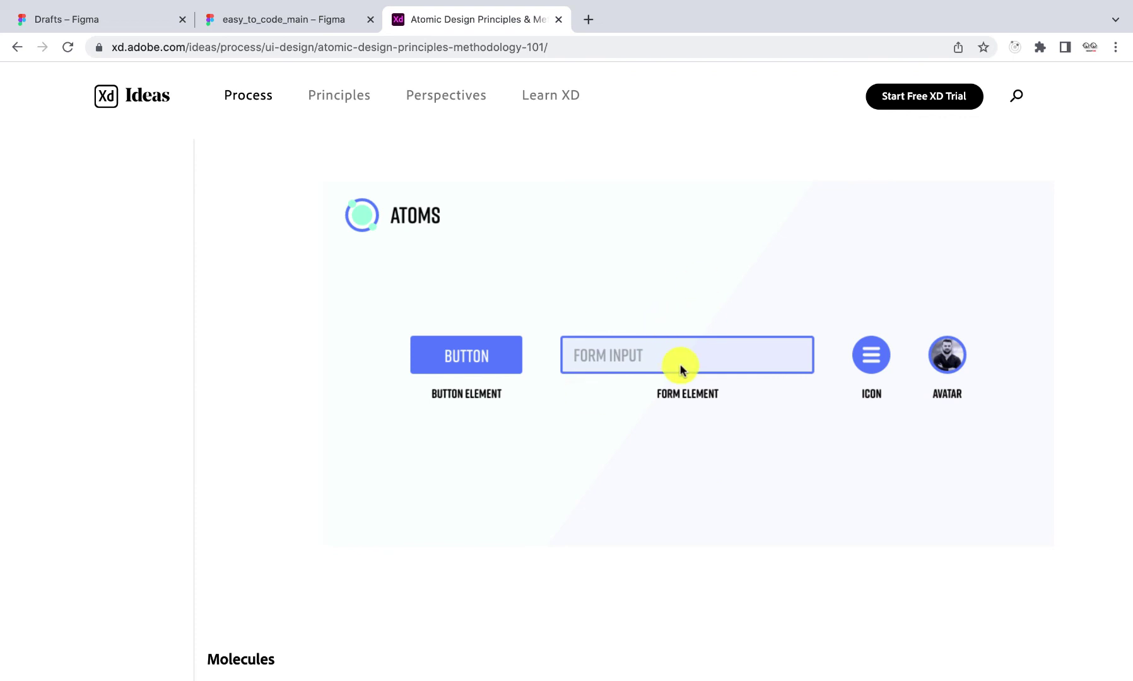
{"action": "left_click", "coordinate": [312, 20]}
{"action": "scroll", "coordinate": [465, 300], "scroll_direction": "down", "scroll_amount": 8}
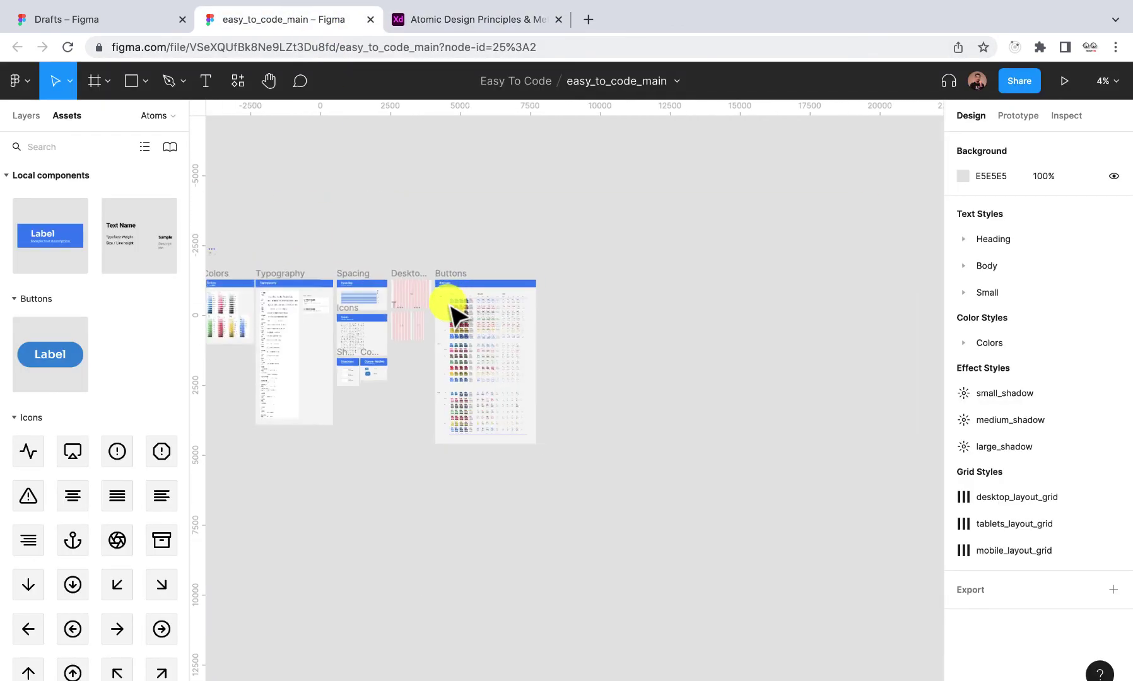
{"action": "scroll", "coordinate": [450, 306], "scroll_direction": "up", "scroll_amount": 3}
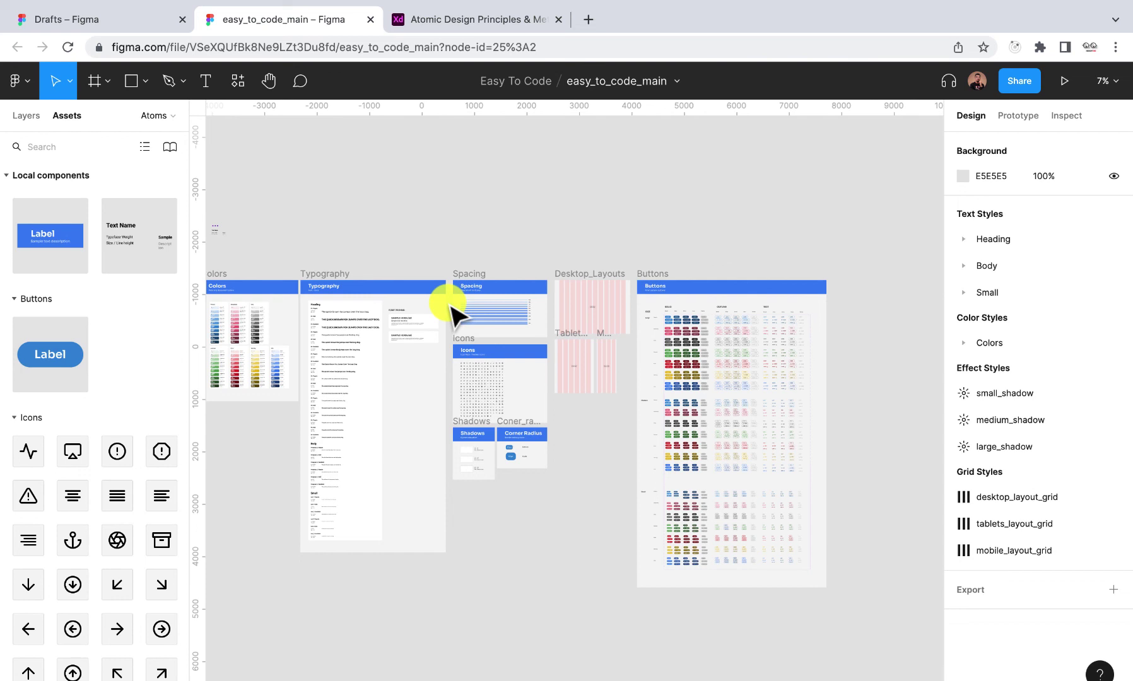
{"action": "left_click", "coordinate": [438, 23]}
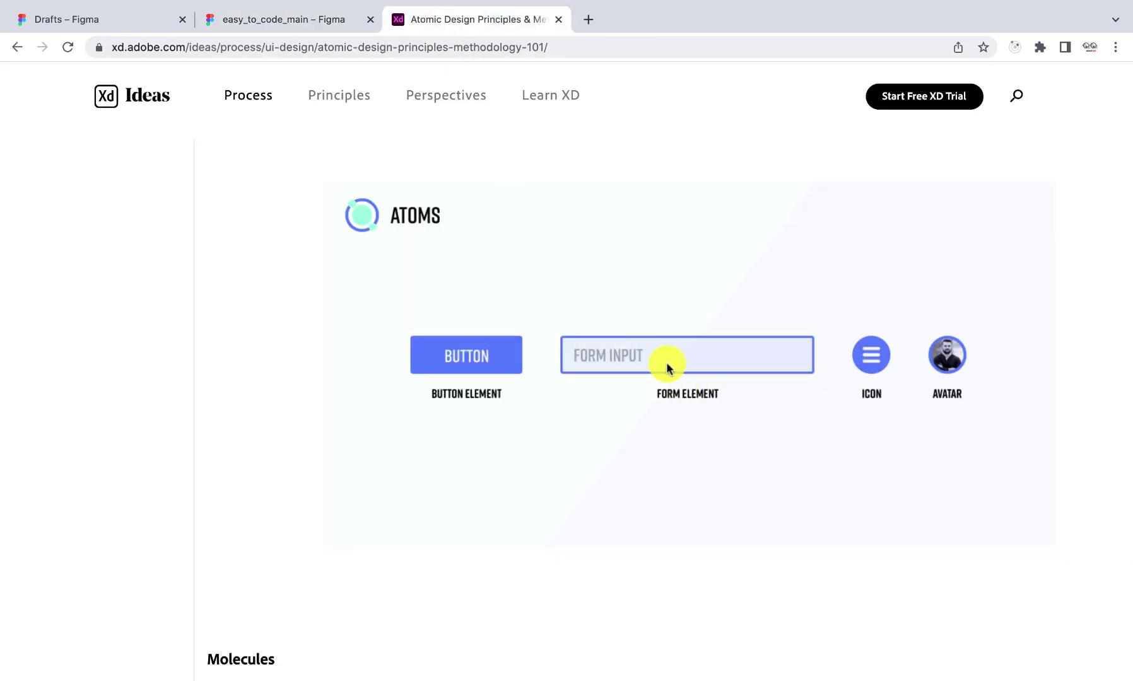
{"action": "left_click", "coordinate": [281, 19]}
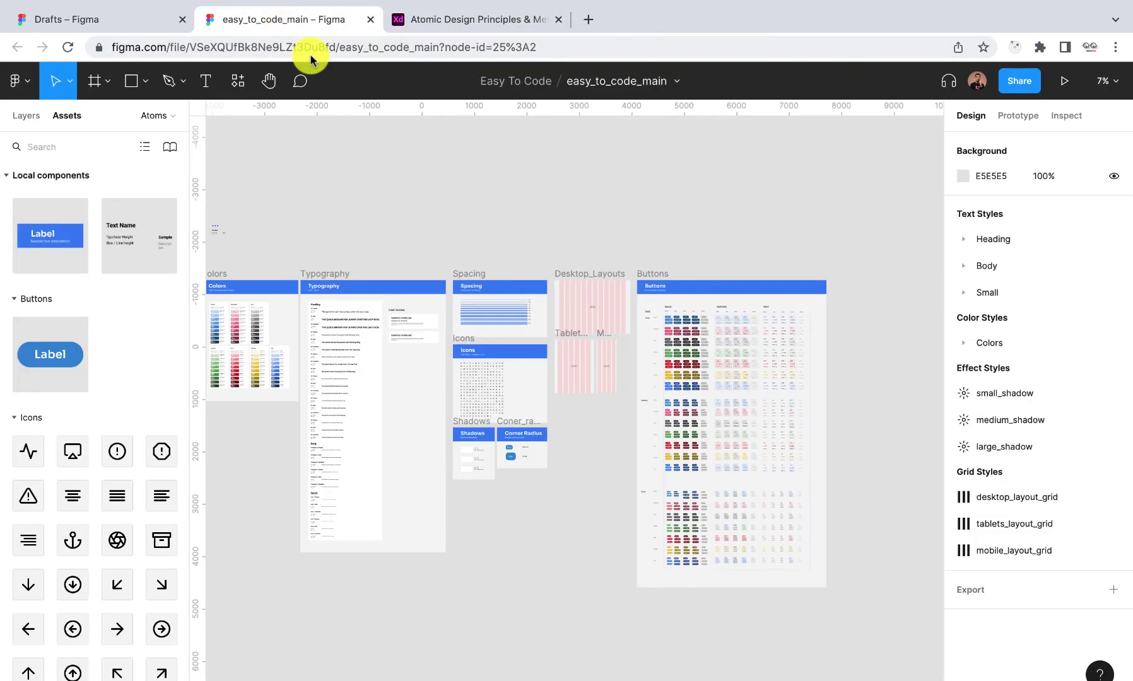